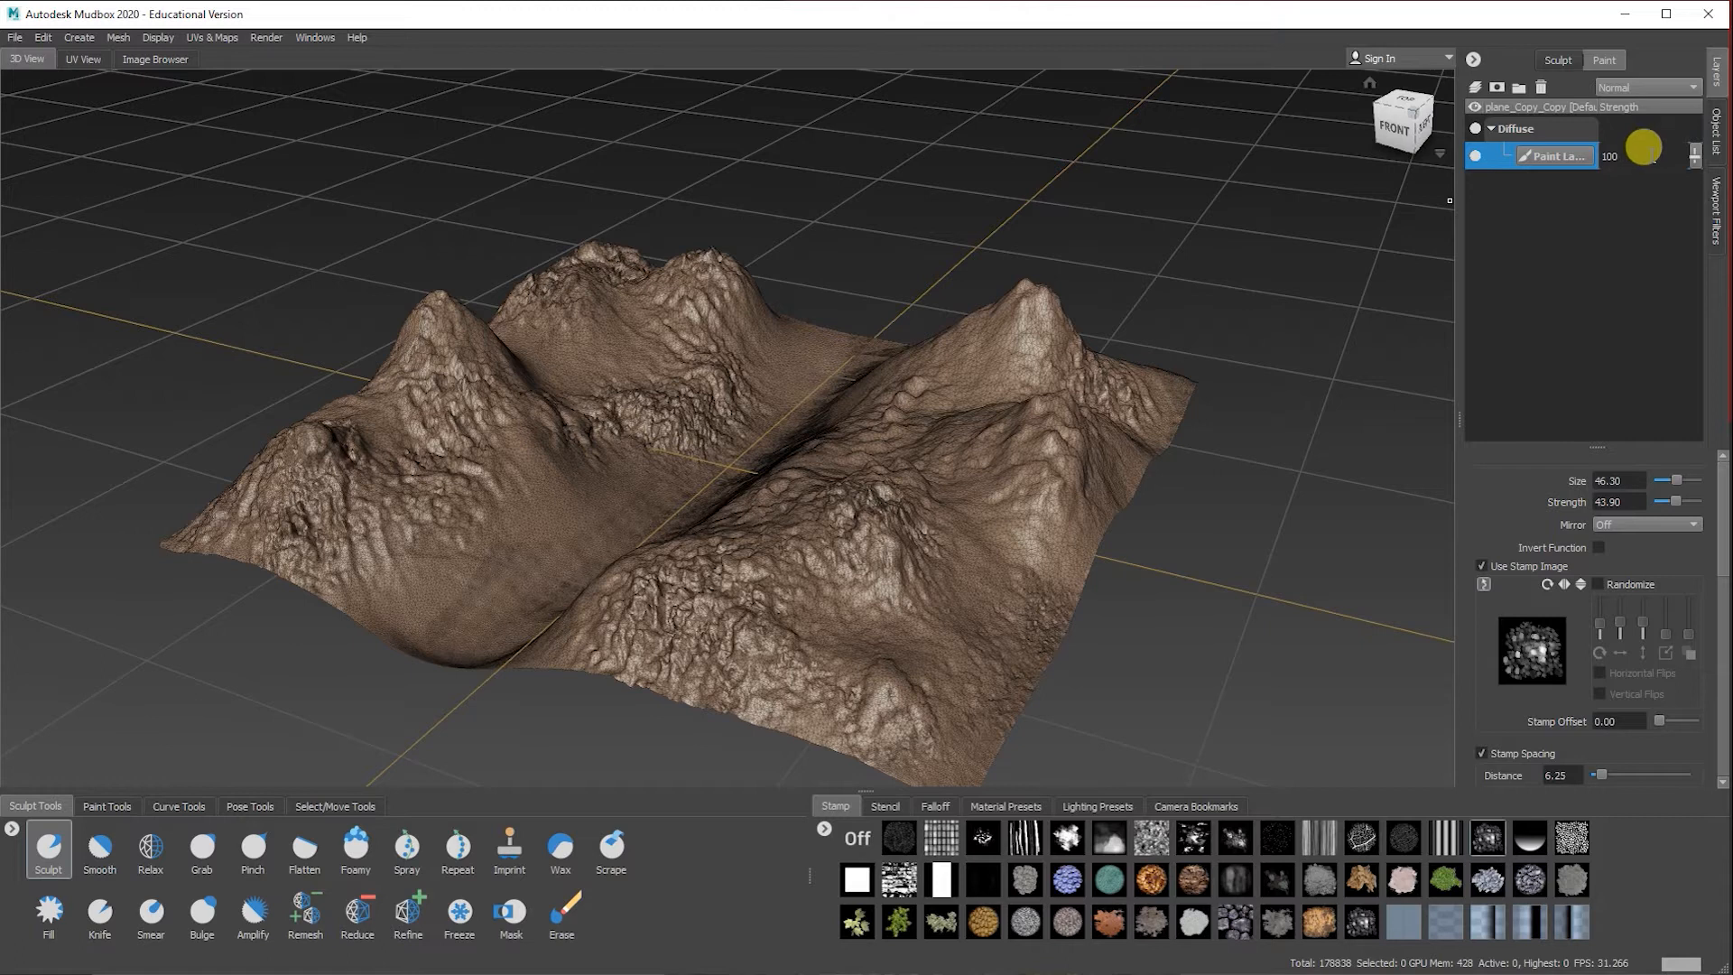
Step: Replace the existing paint layer with a new 2048, 8-bit TIFF diffuse paint layer named Land1
{"action": "left_click", "coordinate": [1541, 86]}
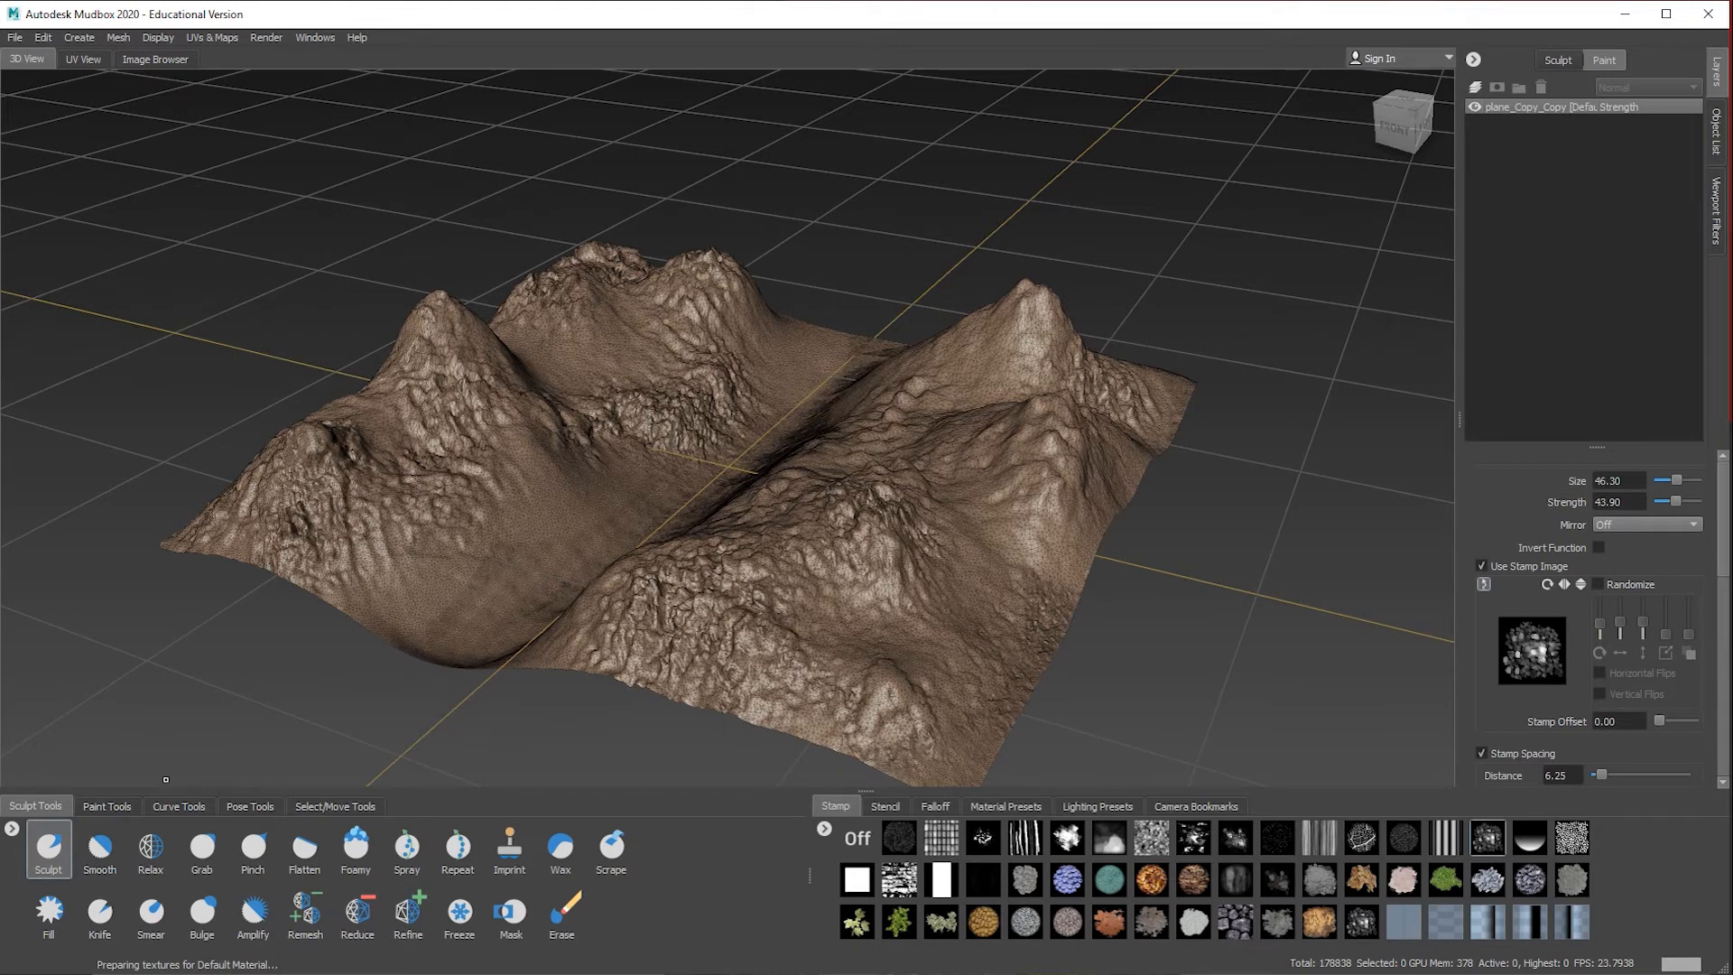
{"action": "left_click", "coordinate": [106, 805]}
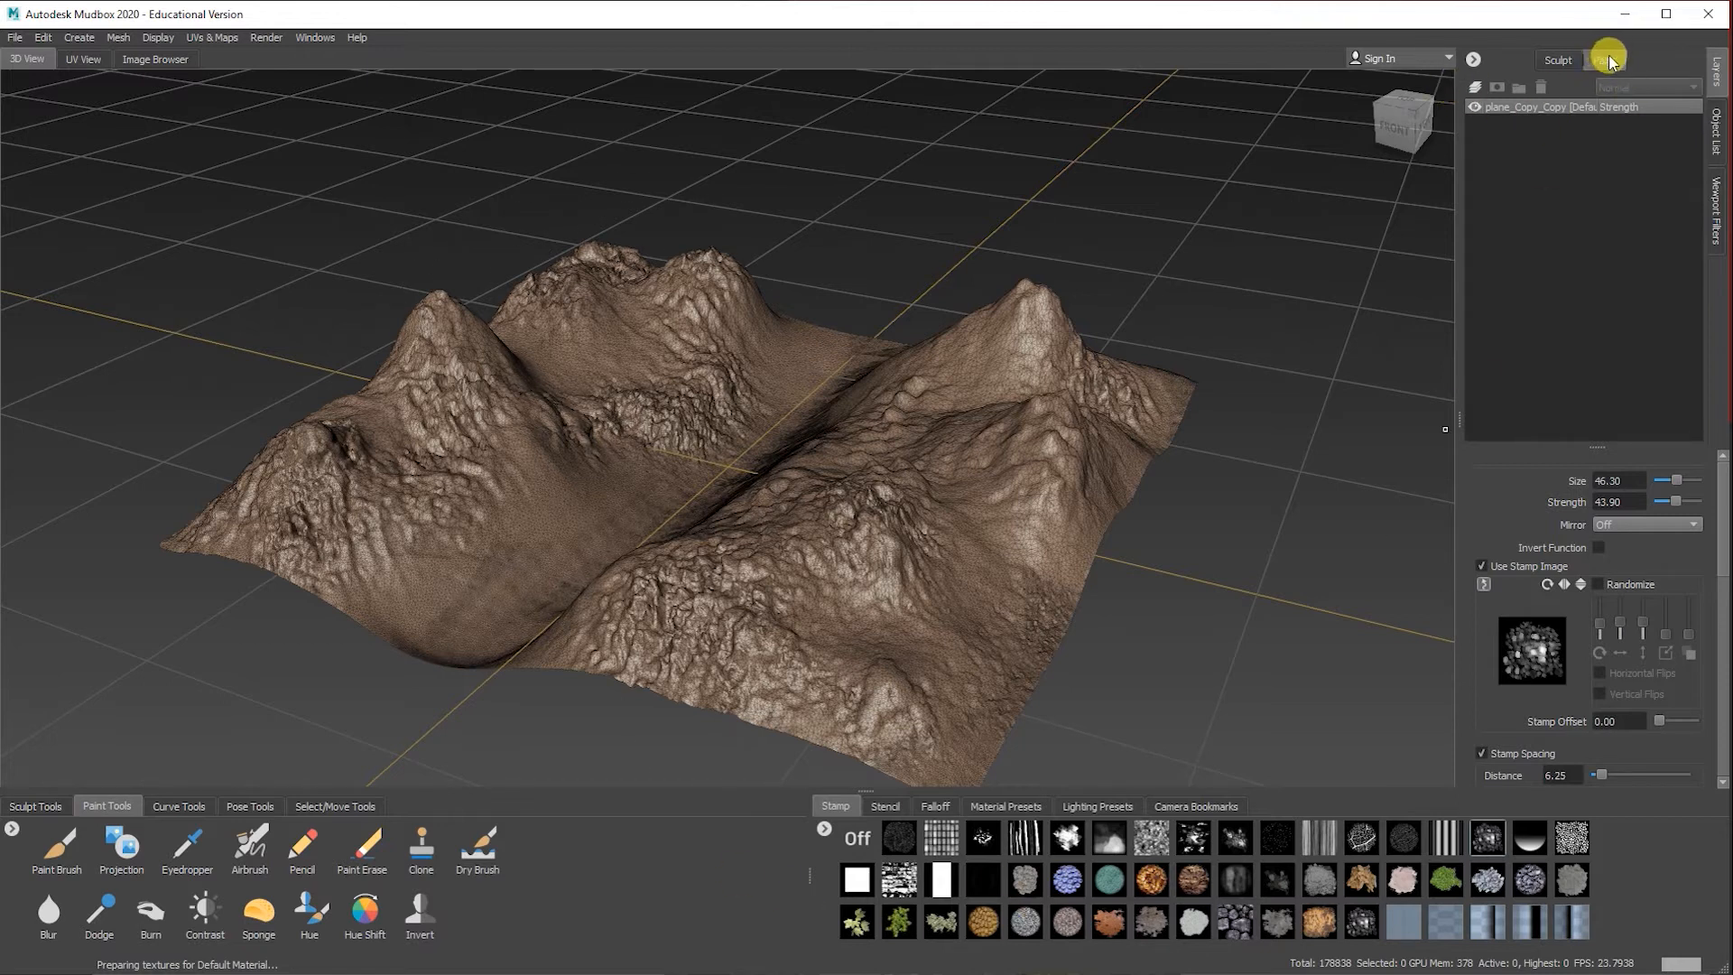
{"action": "right_click", "coordinate": [1529, 197]}
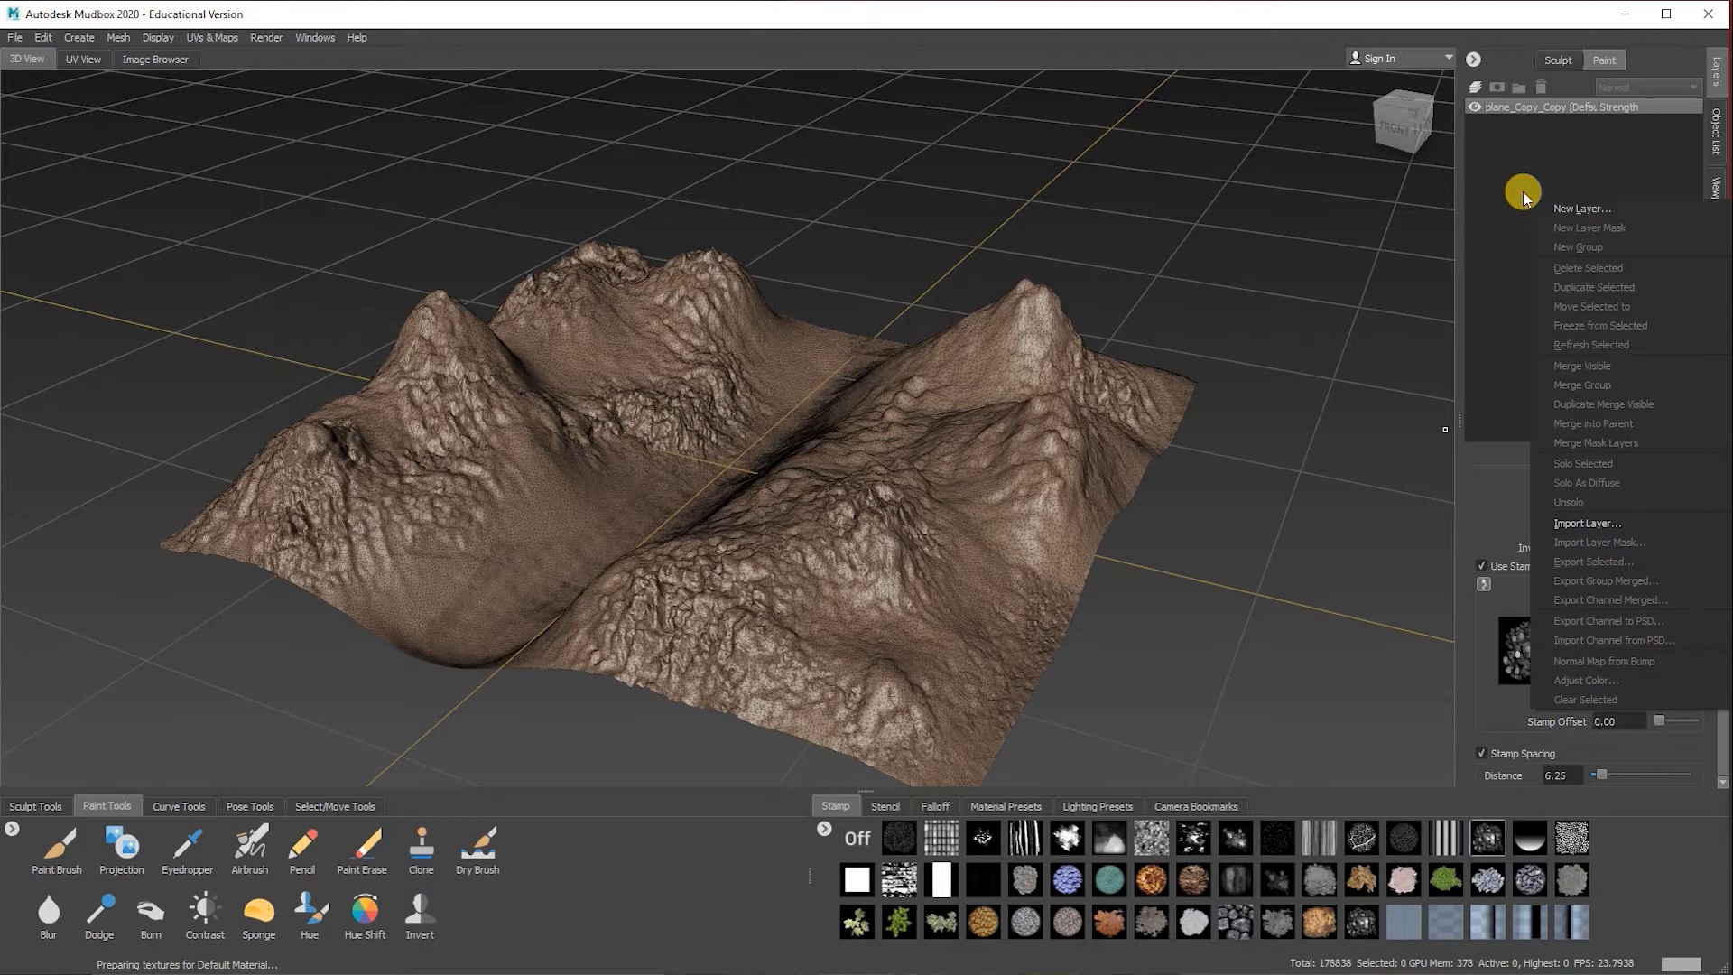
{"action": "left_click", "coordinate": [1591, 210]}
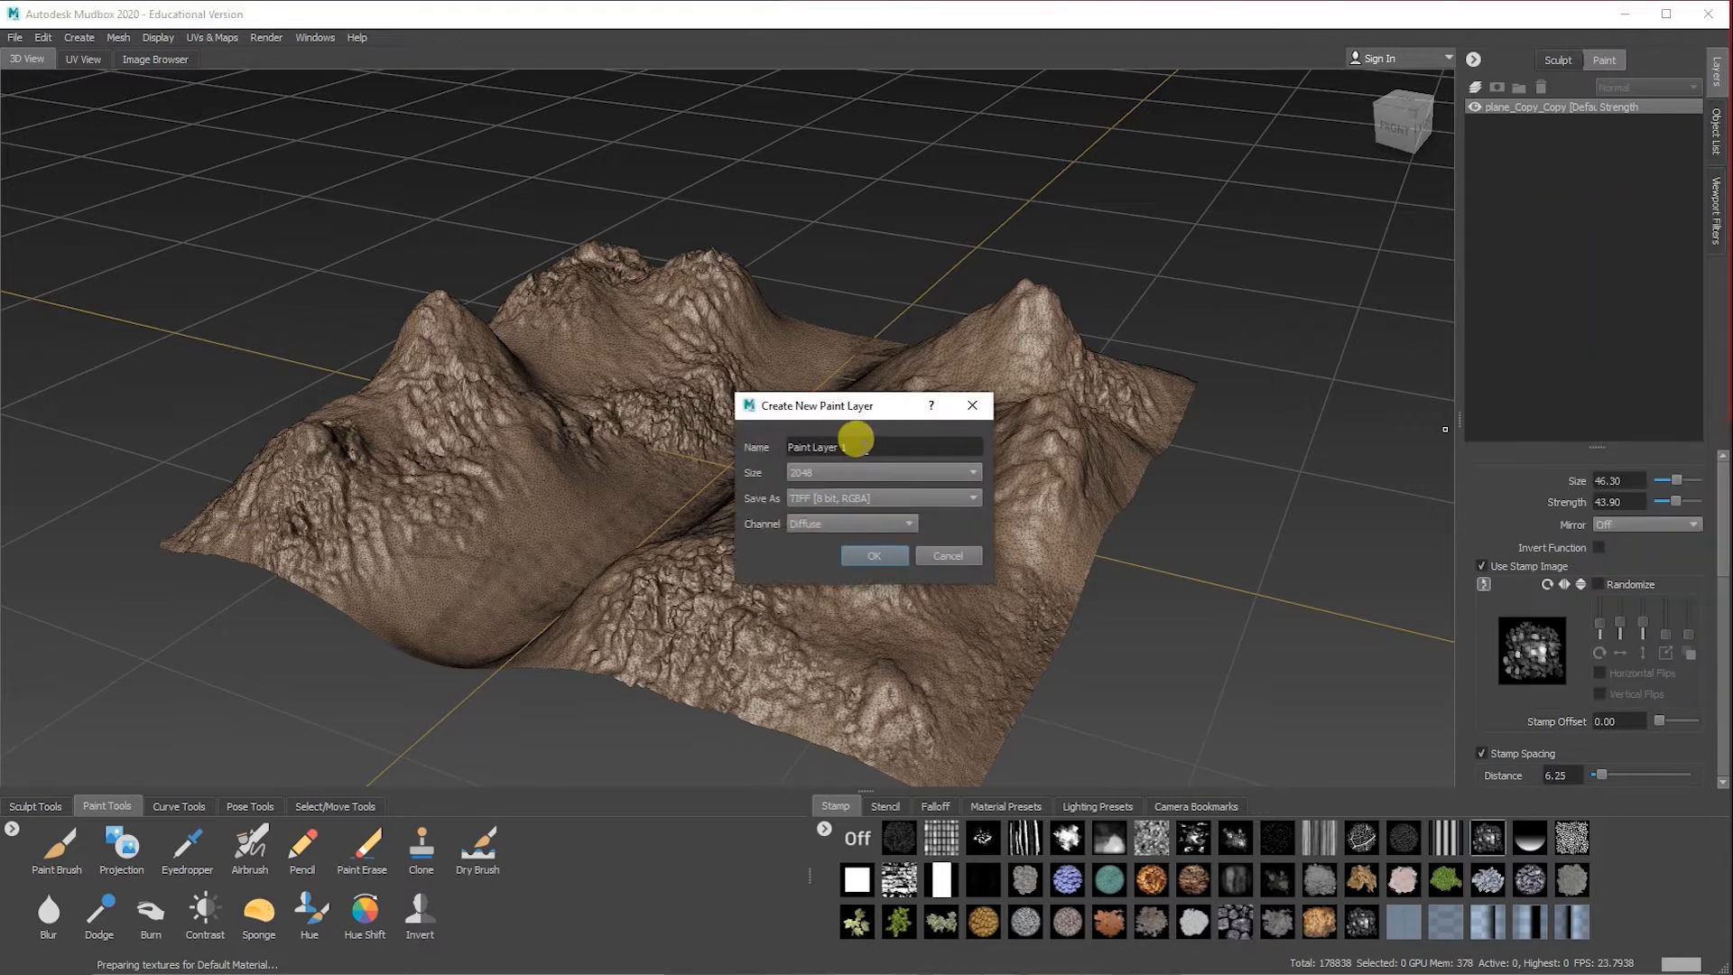
{"action": "type", "text": "Land1"}
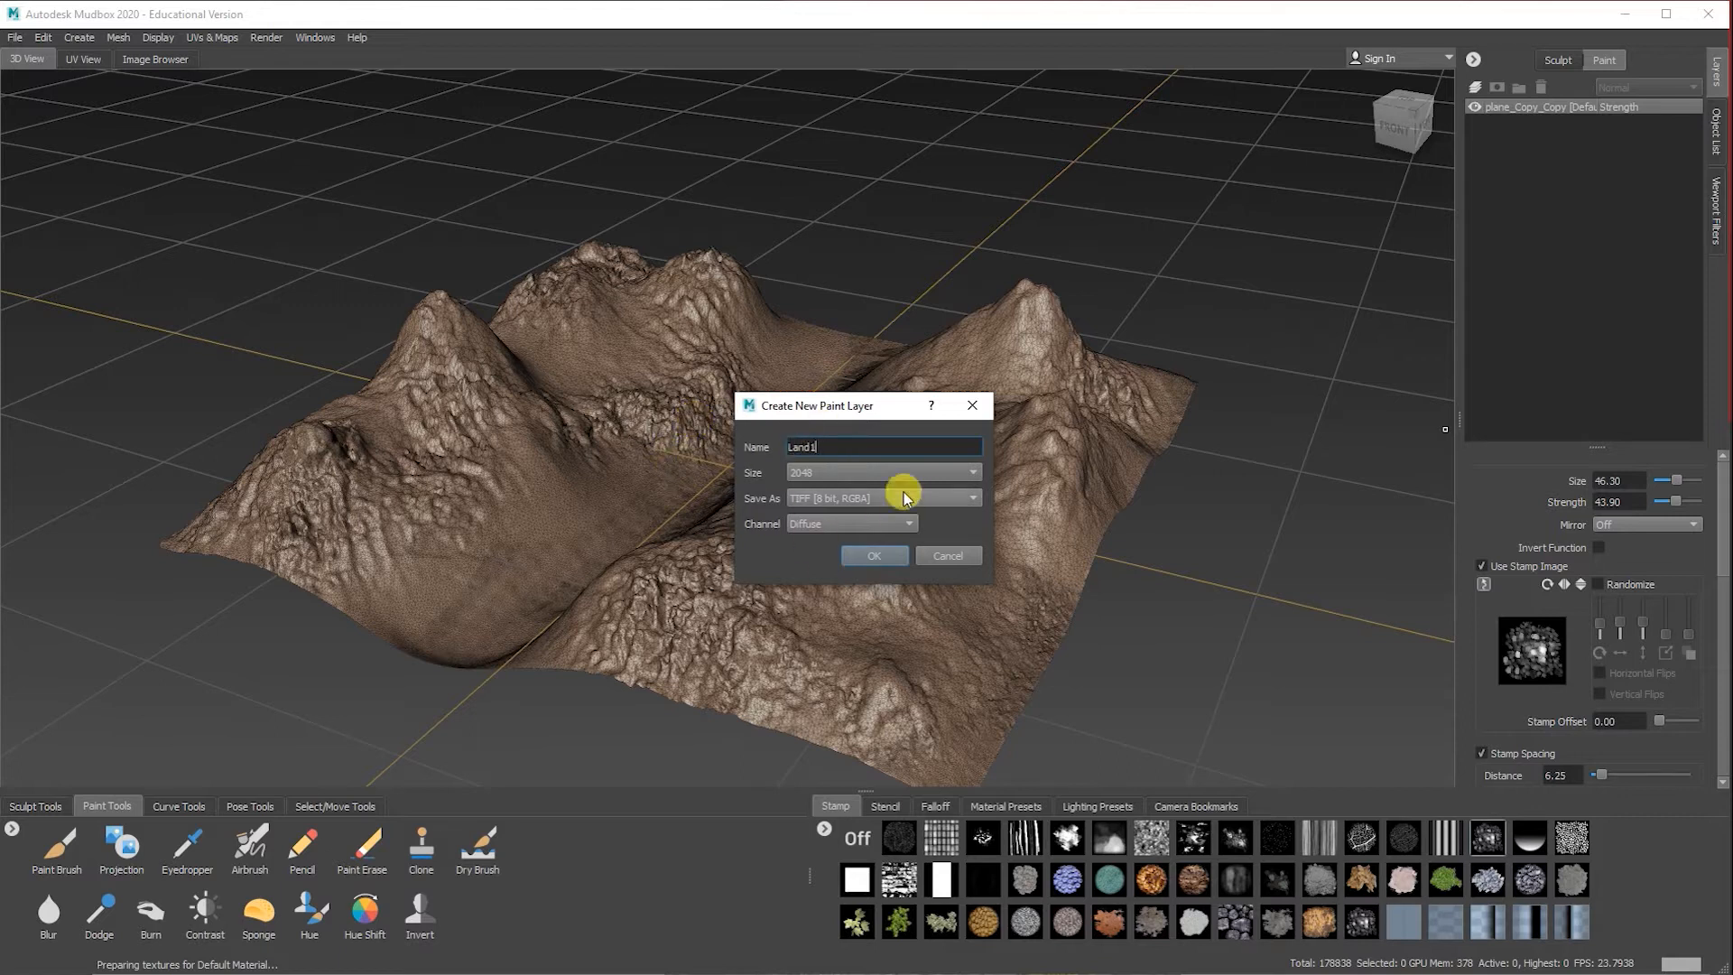
{"action": "left_click", "coordinate": [865, 557]}
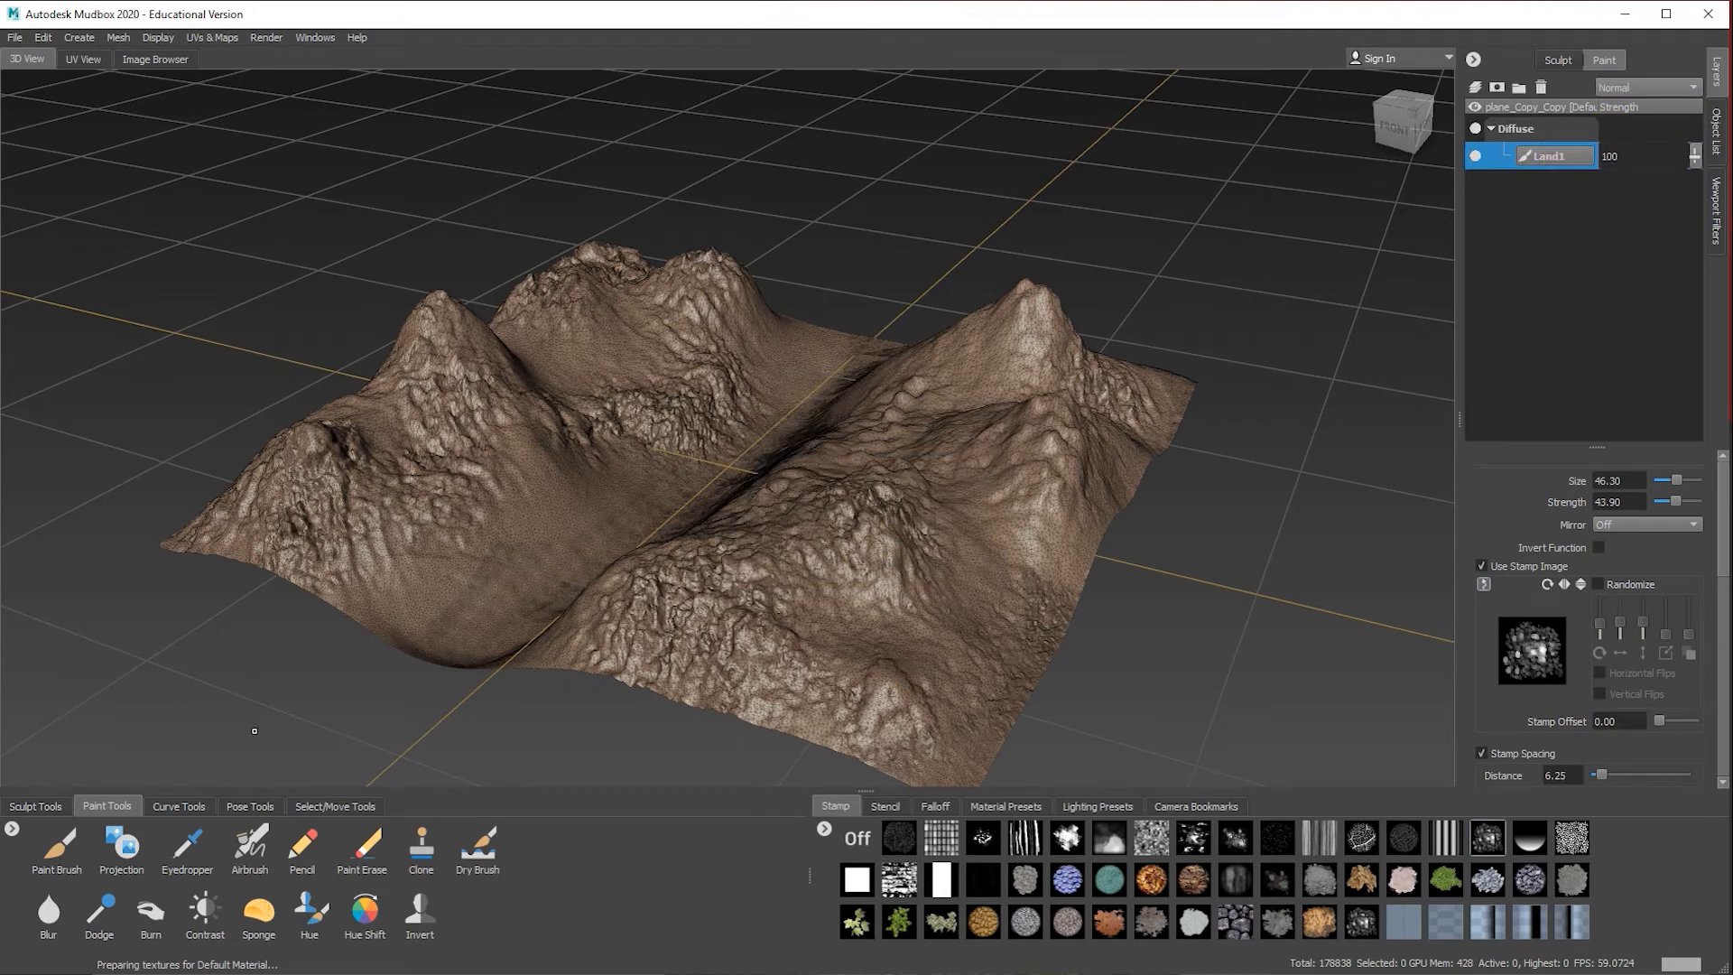
Step: Paint a white test stroke on the front-right mountain using the Paint Brush with the stamp off
{"action": "left_click", "coordinate": [56, 862]}
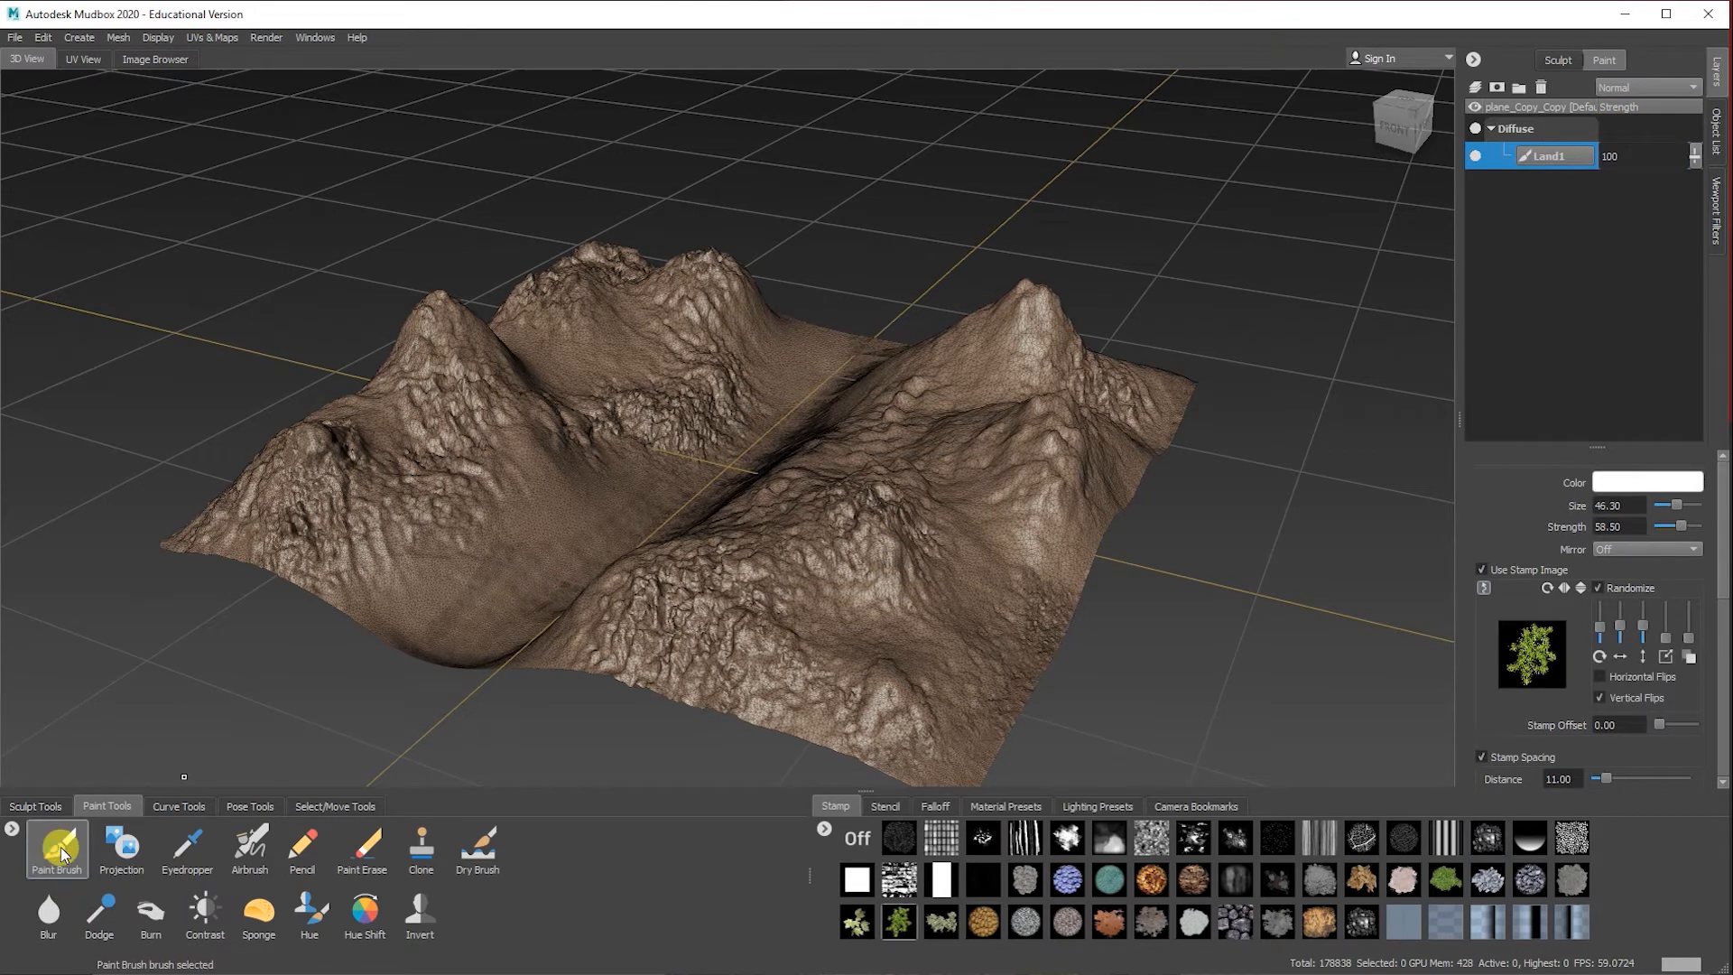
{"action": "left_click", "coordinate": [850, 835]}
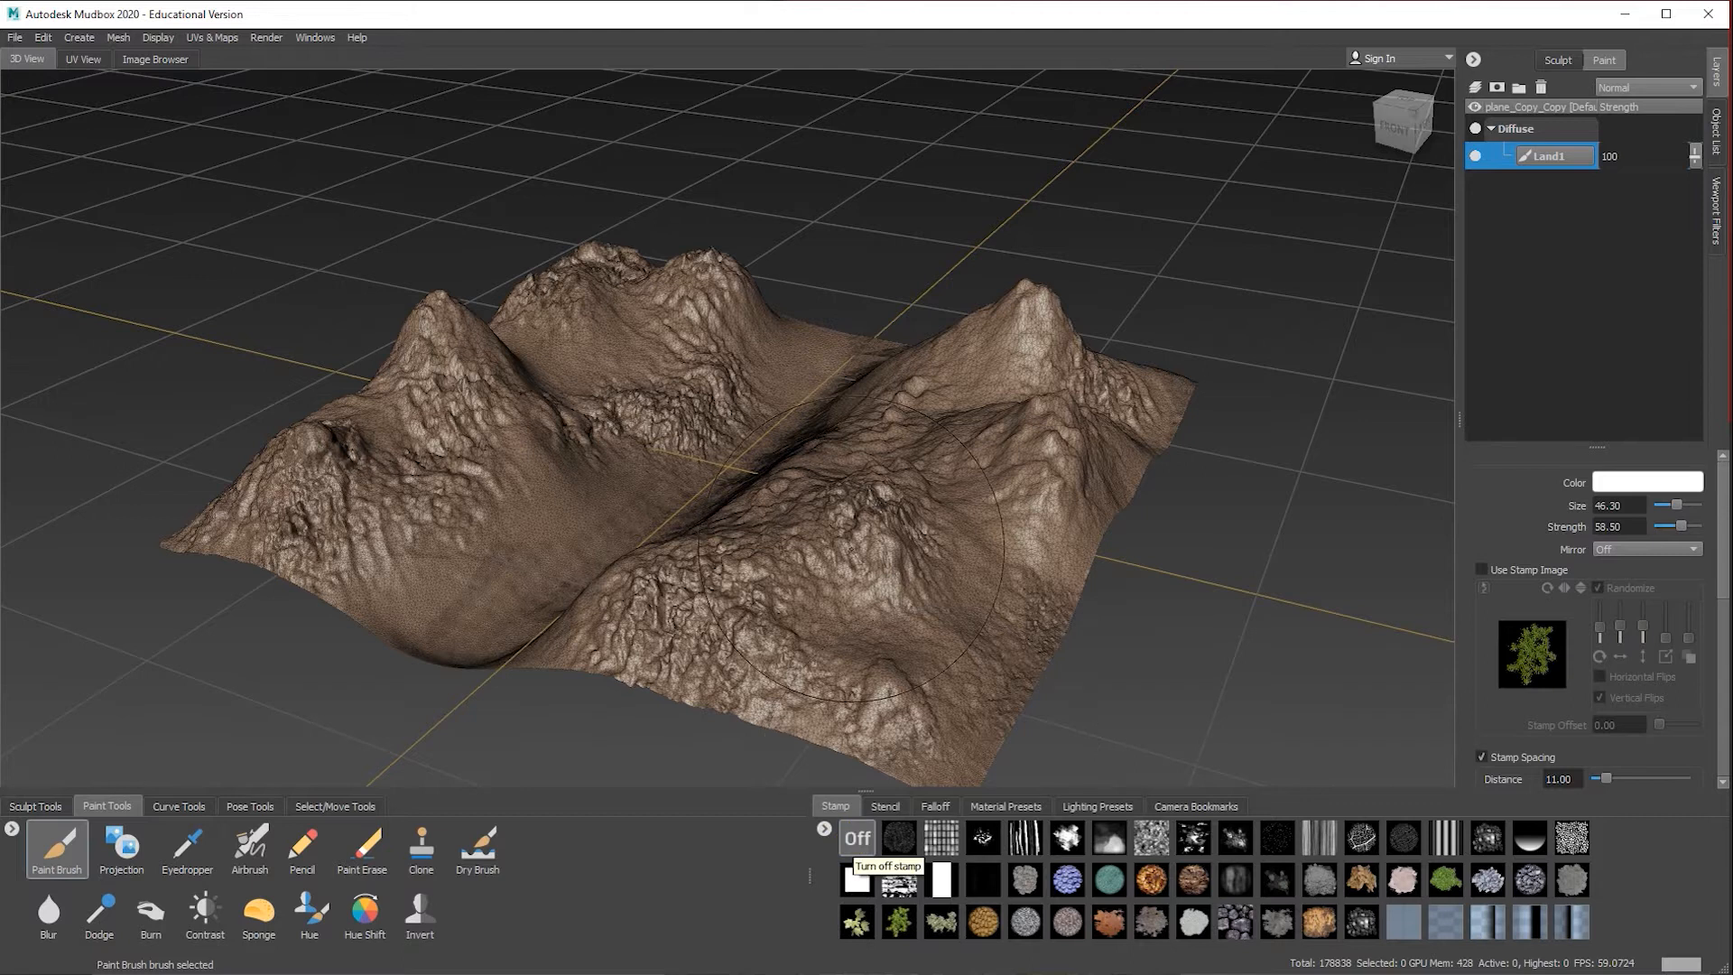
{"action": "mouse_move", "coordinate": [890, 515]}
{"action": "left_mouse_down"}
{"action": "mouse_move", "coordinate": [840, 551]}
{"action": "mouse_move", "coordinate": [957, 505]}
{"action": "left_mouse_up"}
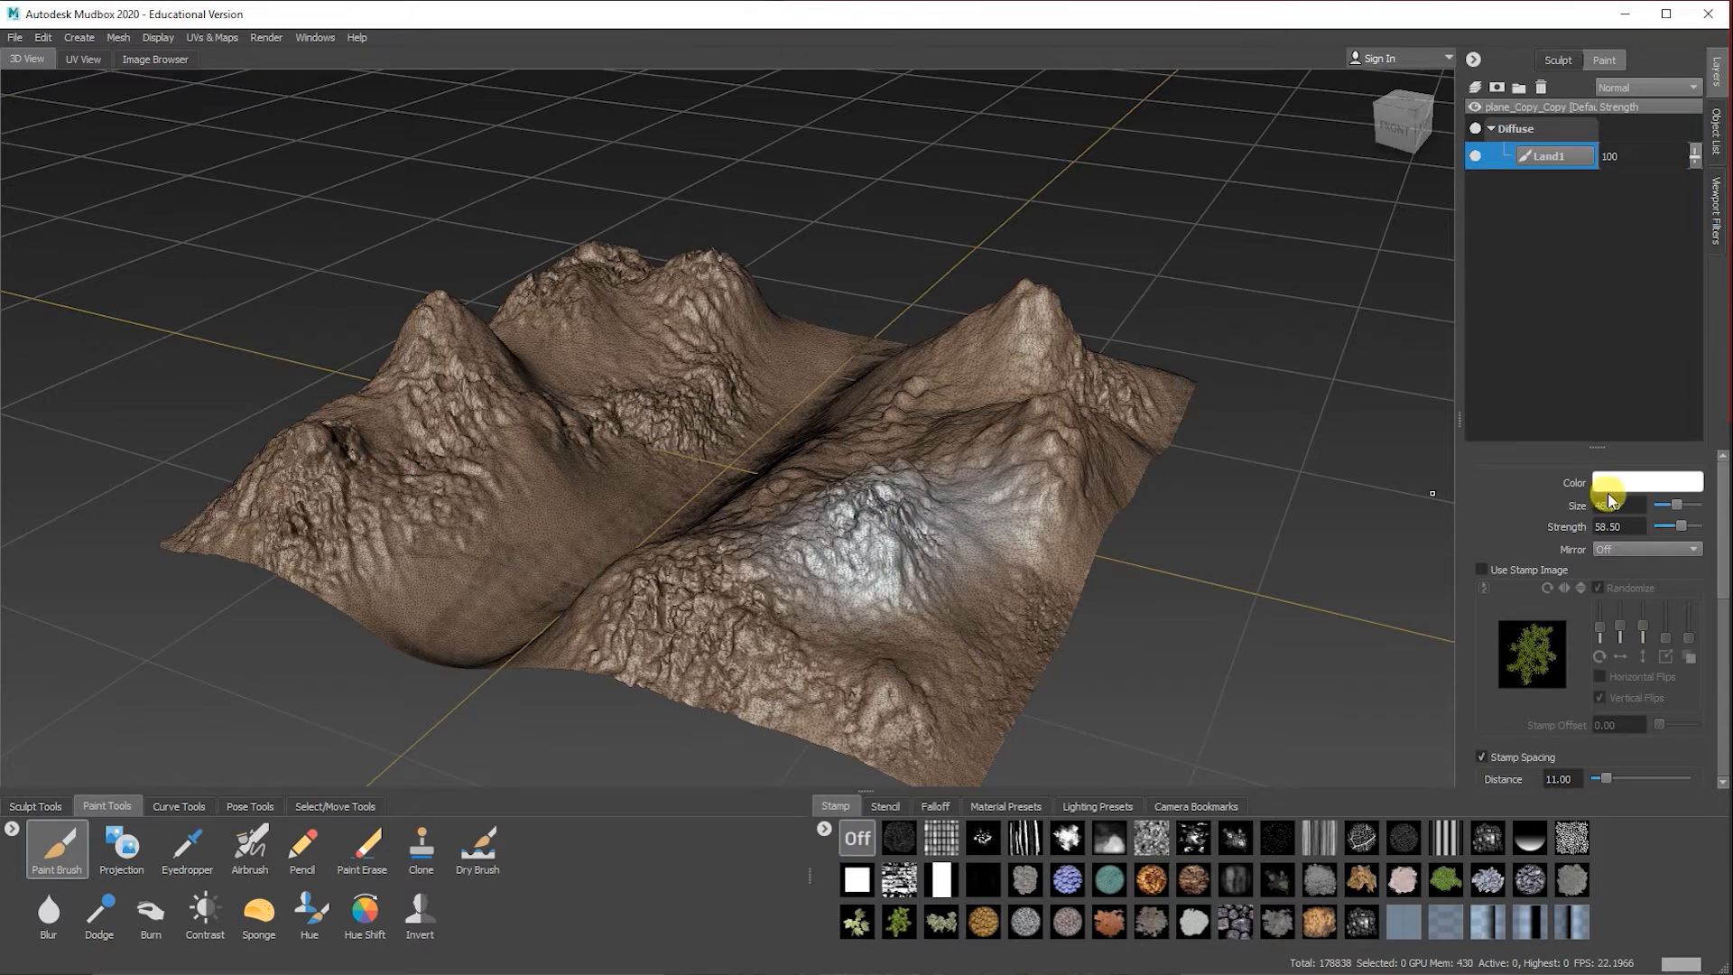
Step: Try a dark red brush color across the front-right mountain and undo both test strokes
{"action": "left_click", "coordinate": [1641, 485]}
{"action": "left_click_drag", "start_coordinate": [849, 516], "coordinate": [843, 478]}
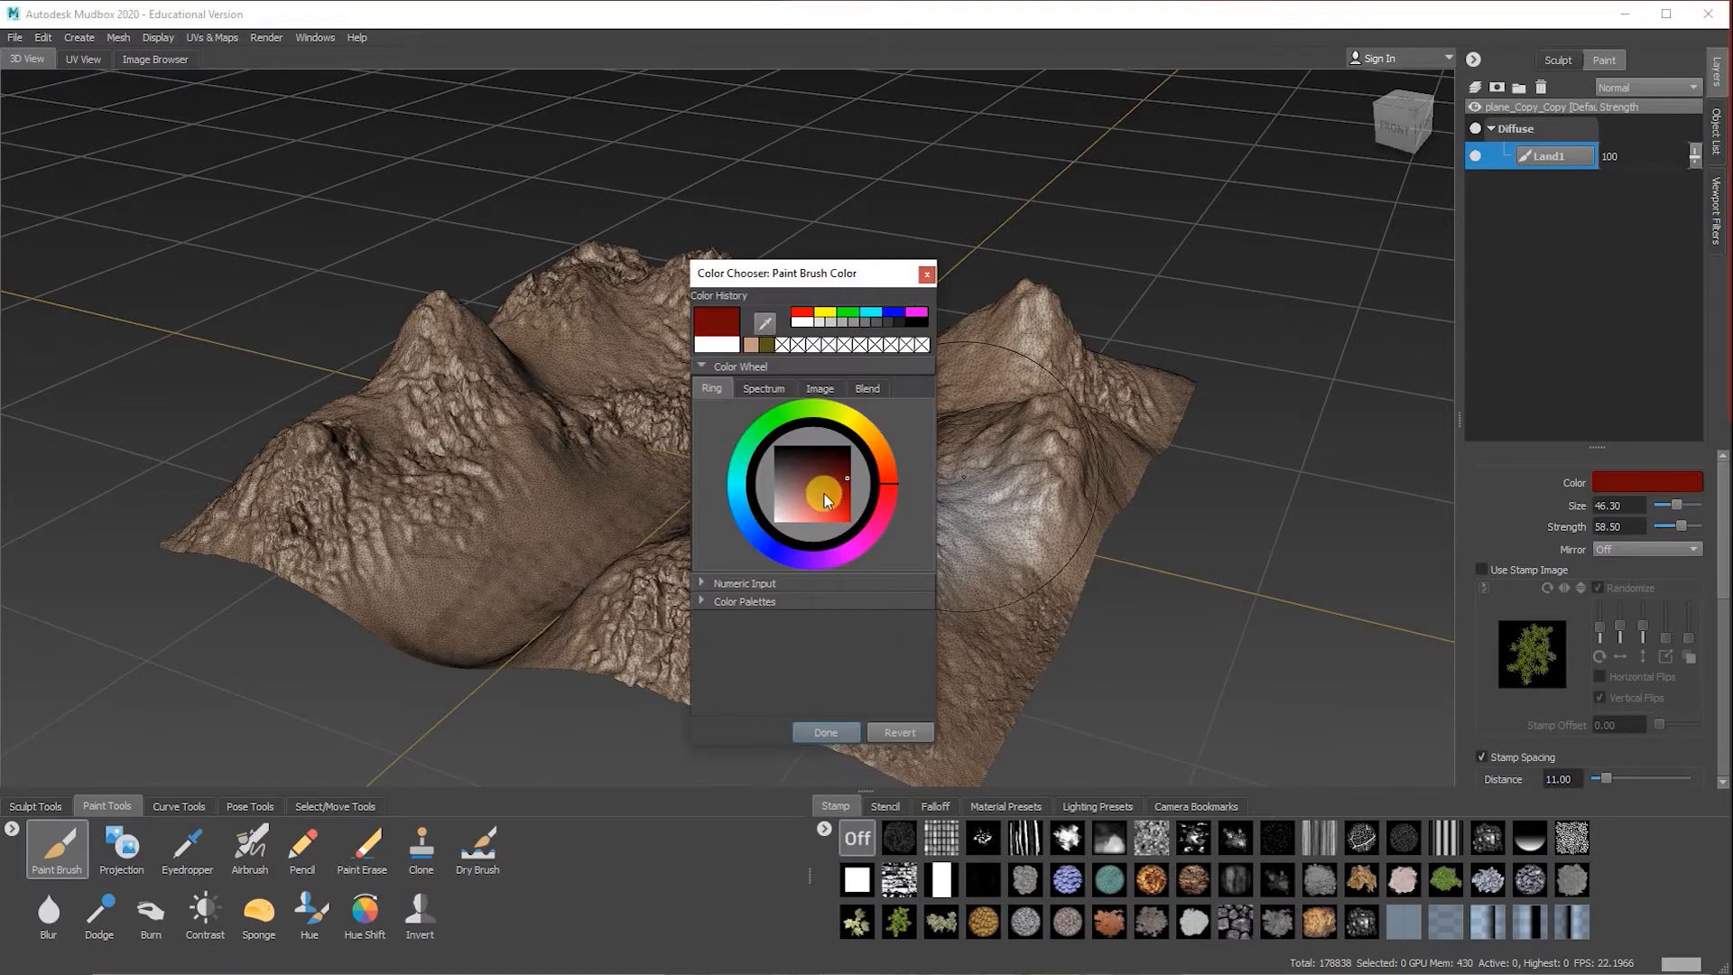
{"action": "left_click", "coordinate": [826, 732]}
{"action": "mouse_move", "coordinate": [740, 560]}
{"action": "left_mouse_down"}
{"action": "mouse_move", "coordinate": [840, 455]}
{"action": "mouse_move", "coordinate": [882, 458]}
{"action": "left_mouse_up"}
{"action": "key", "text": "ctrl+z"}
{"action": "key", "text": "ctrl+z"}
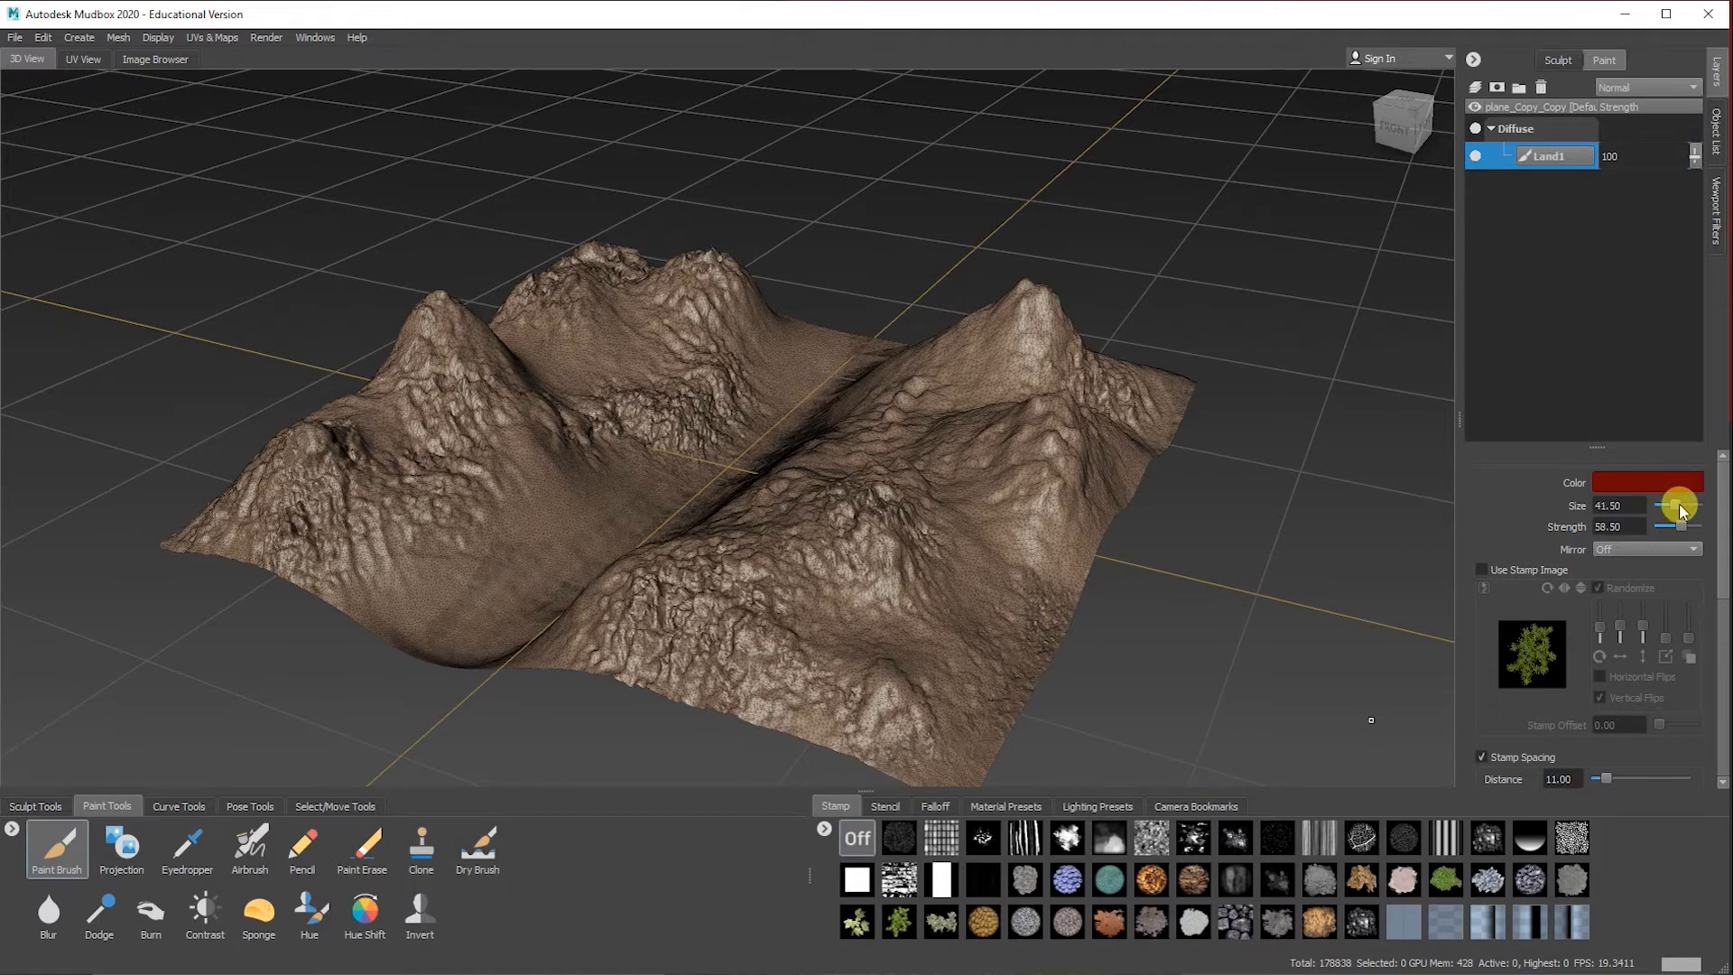
Step: Paint a red stroke down the front-right ridge with brush size 19.50 and mirroring across X
{"action": "left_click_drag", "start_coordinate": [1683, 525], "coordinate": [1675, 526]}
{"action": "left_click", "coordinate": [1621, 549]}
{"action": "left_click", "coordinate": [1623, 571]}
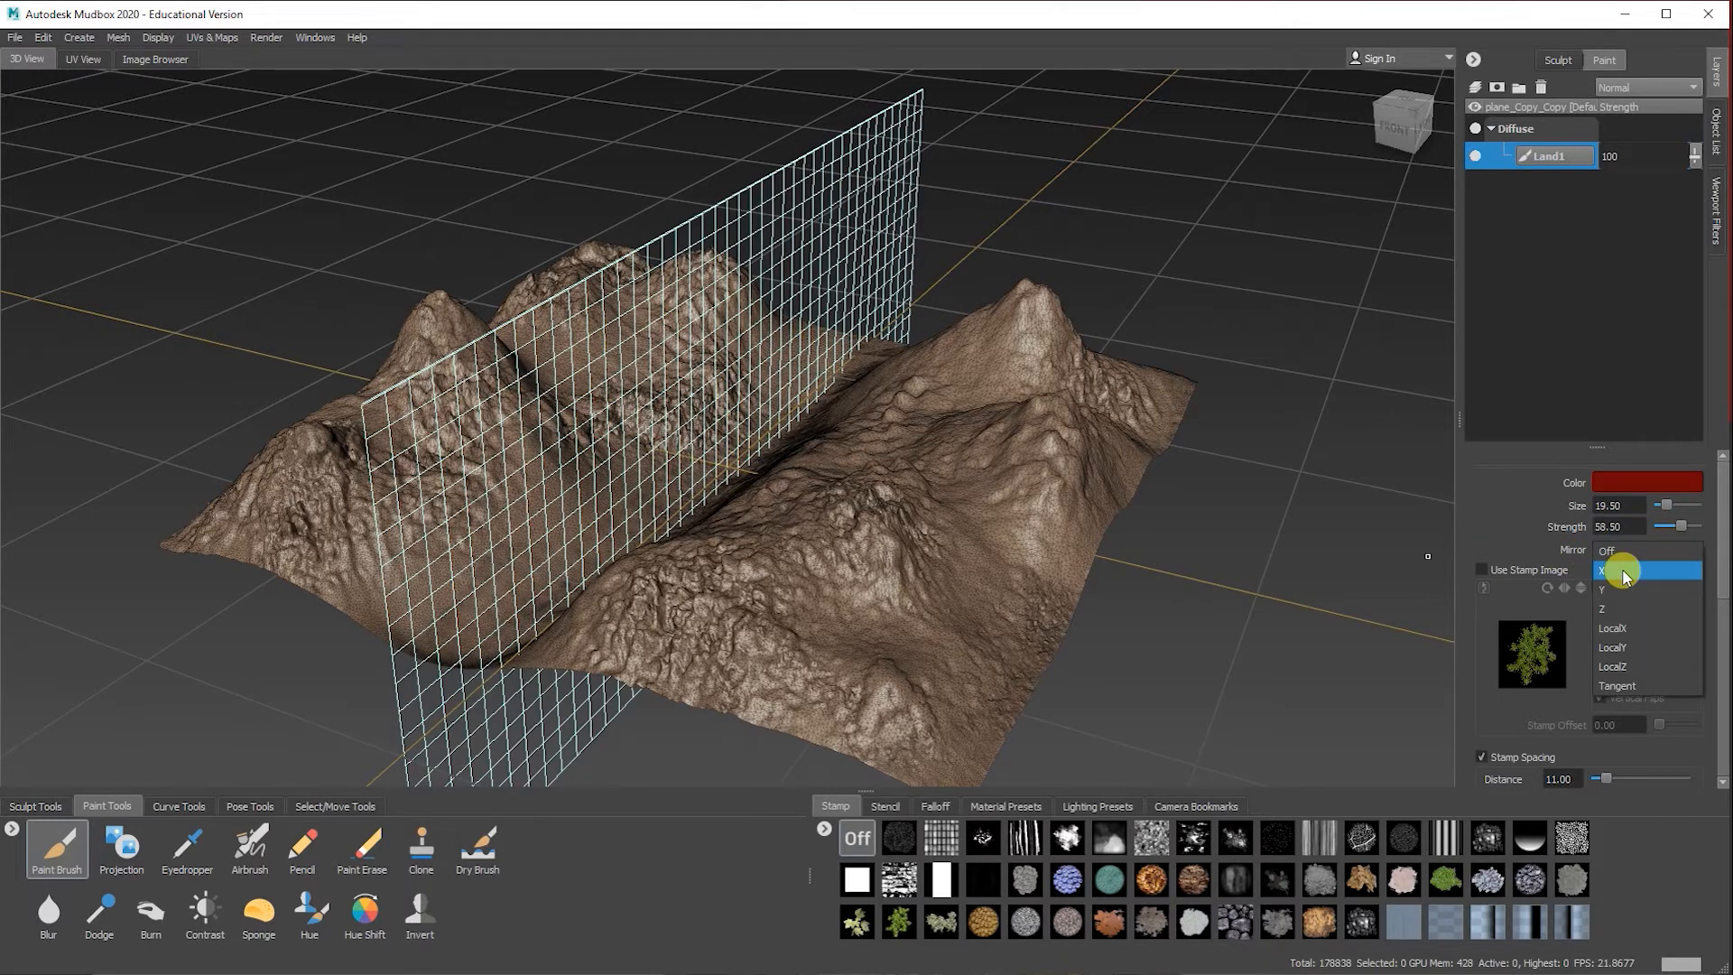
{"action": "mouse_move", "coordinate": [1000, 448]}
{"action": "left_mouse_down"}
{"action": "mouse_move", "coordinate": [1011, 433]}
{"action": "mouse_move", "coordinate": [768, 650]}
{"action": "left_mouse_up"}
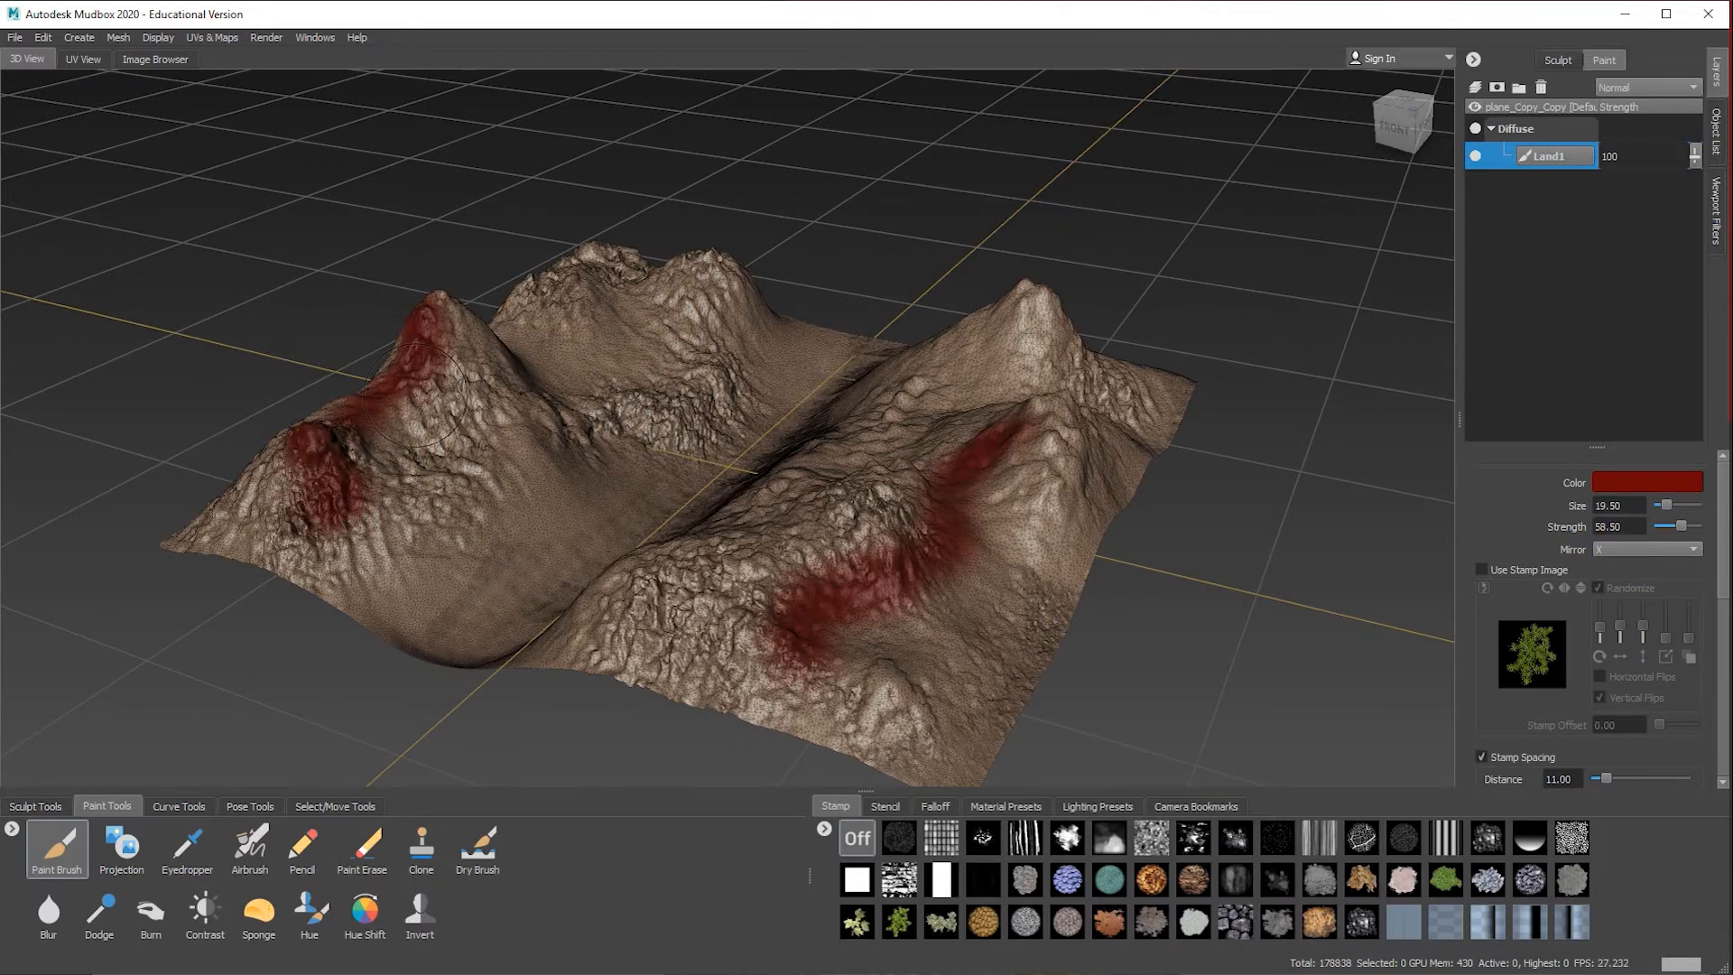
Step: Undo the mirrored red stroke and turn brush mirroring off
{"action": "key", "text": "ctrl+z"}
{"action": "left_click", "coordinate": [1649, 552]}
{"action": "left_click", "coordinate": [1649, 532]}
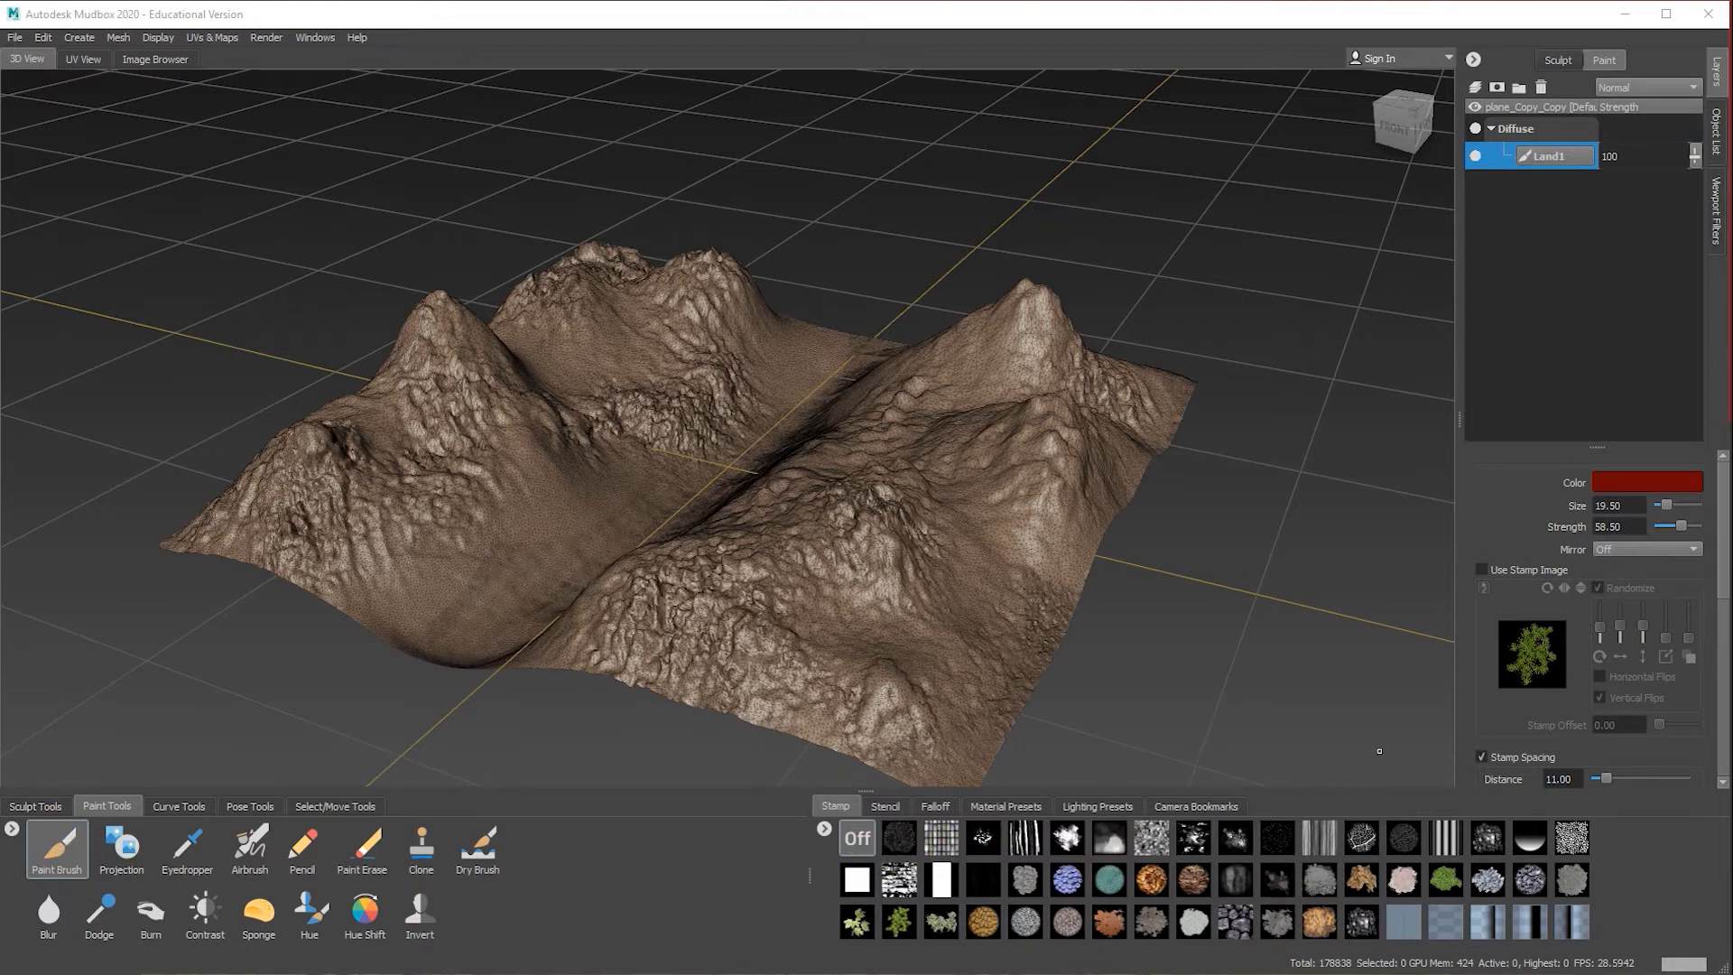
Step: Test the grey rock-texture stamp with a dark red stroke on the front-right mountain and undo it
{"action": "left_click", "coordinate": [1030, 878]}
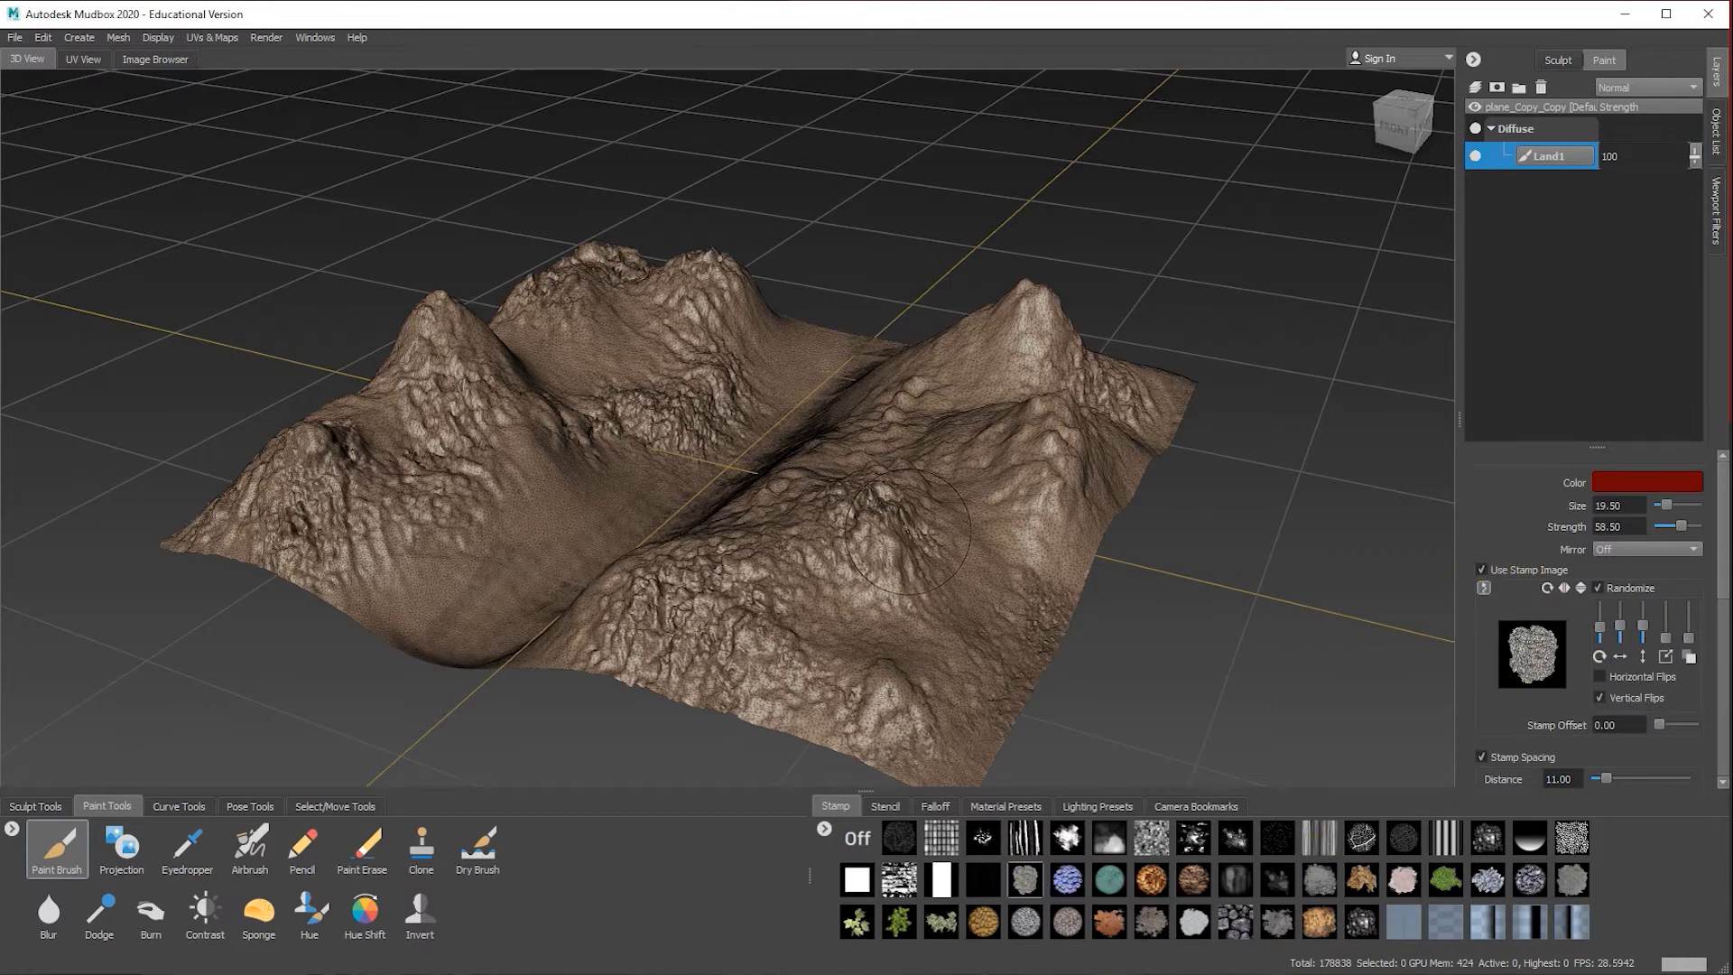
{"action": "mouse_move", "coordinate": [880, 533]}
{"action": "left_mouse_down"}
{"action": "mouse_move", "coordinate": [844, 582]}
{"action": "mouse_move", "coordinate": [854, 630]}
{"action": "mouse_move", "coordinate": [935, 632]}
{"action": "mouse_move", "coordinate": [954, 526]}
{"action": "left_mouse_up"}
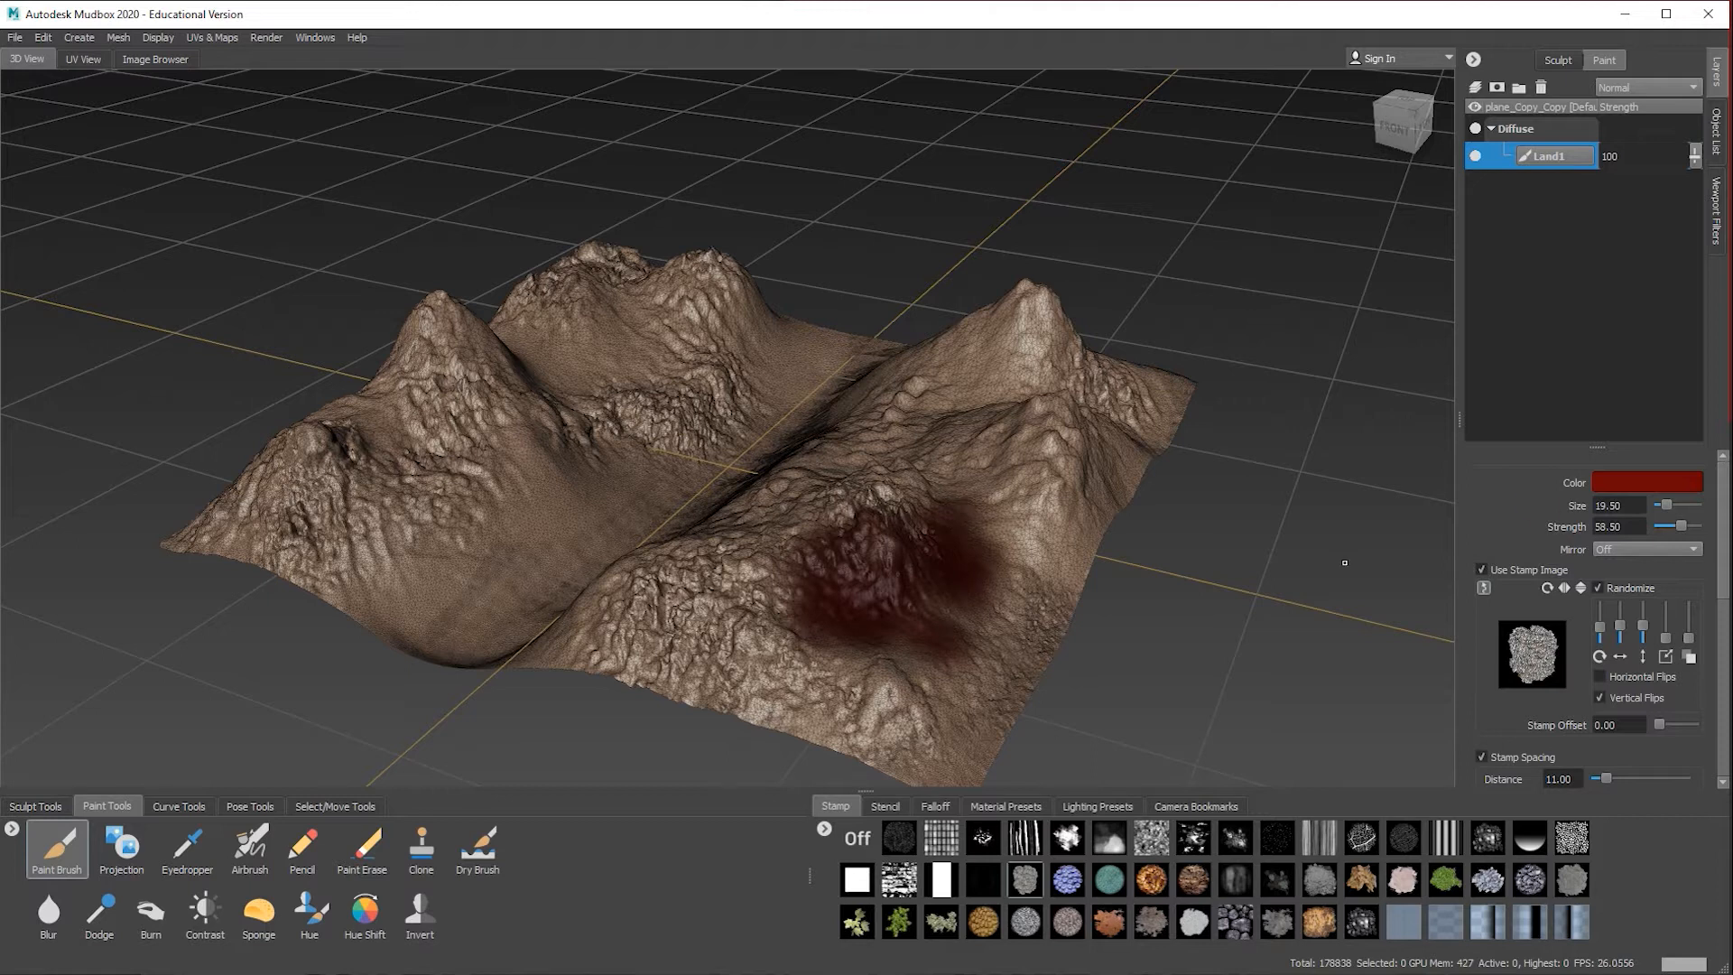
{"action": "key", "text": "ctrl+z"}
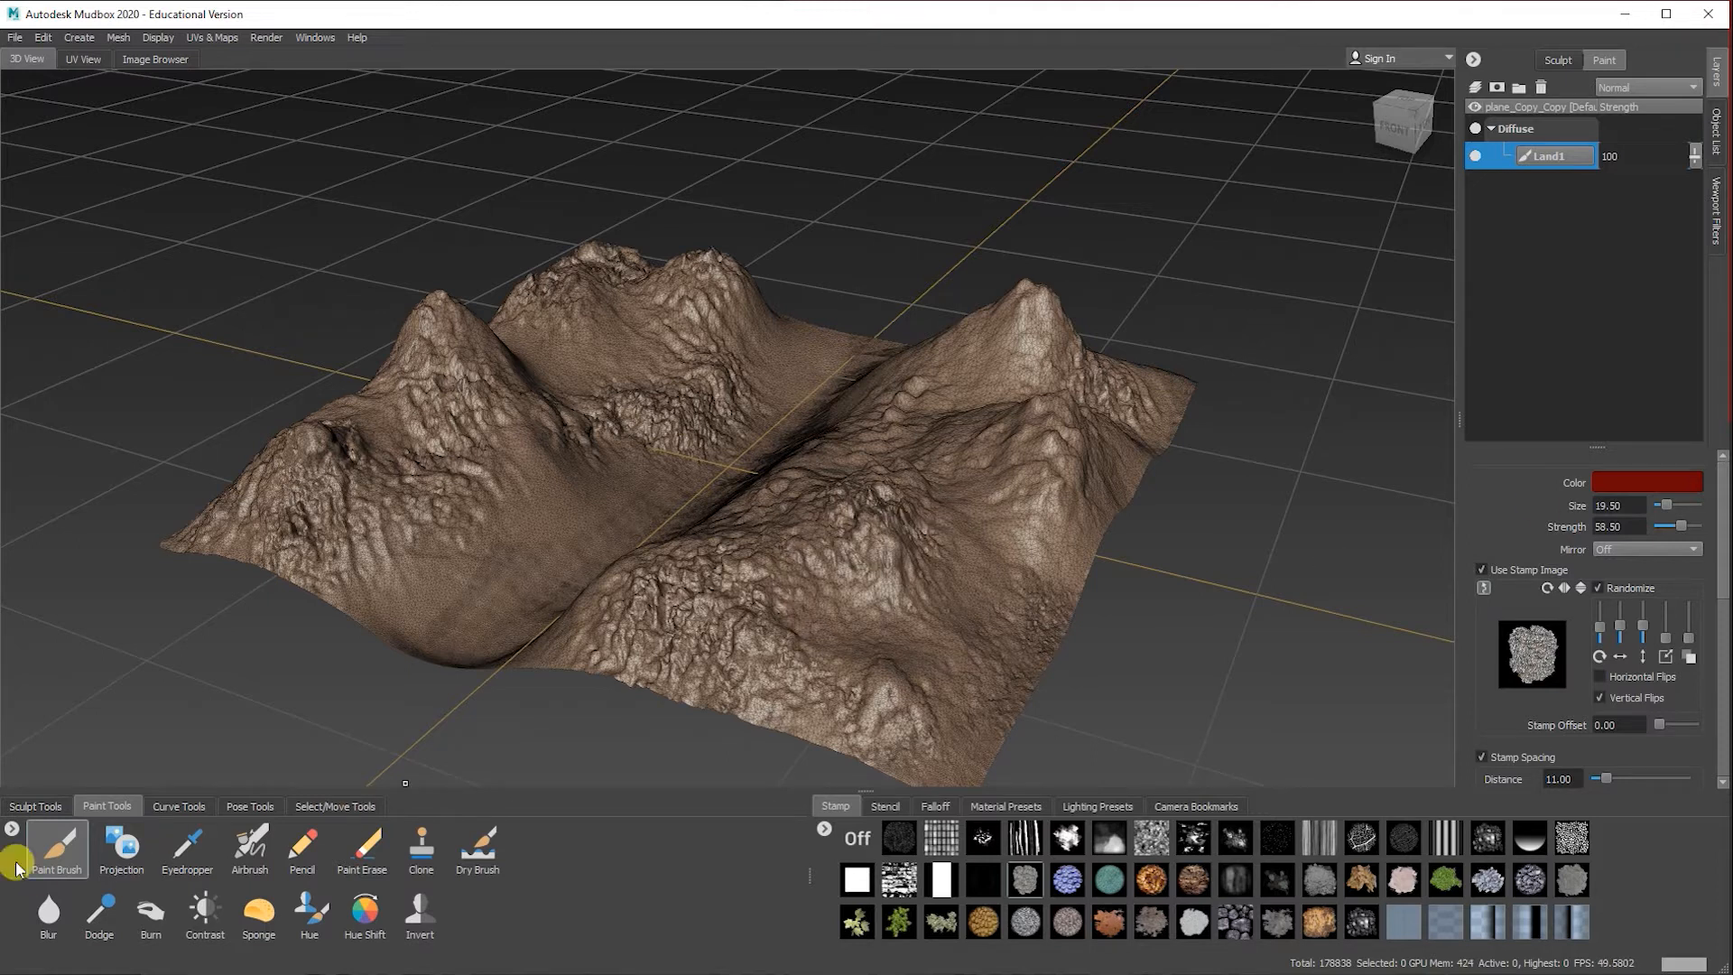
Step: Paint dark red patches over the front-right mountain using the black-and-white splatter stamp
{"action": "left_click", "coordinate": [1199, 841]}
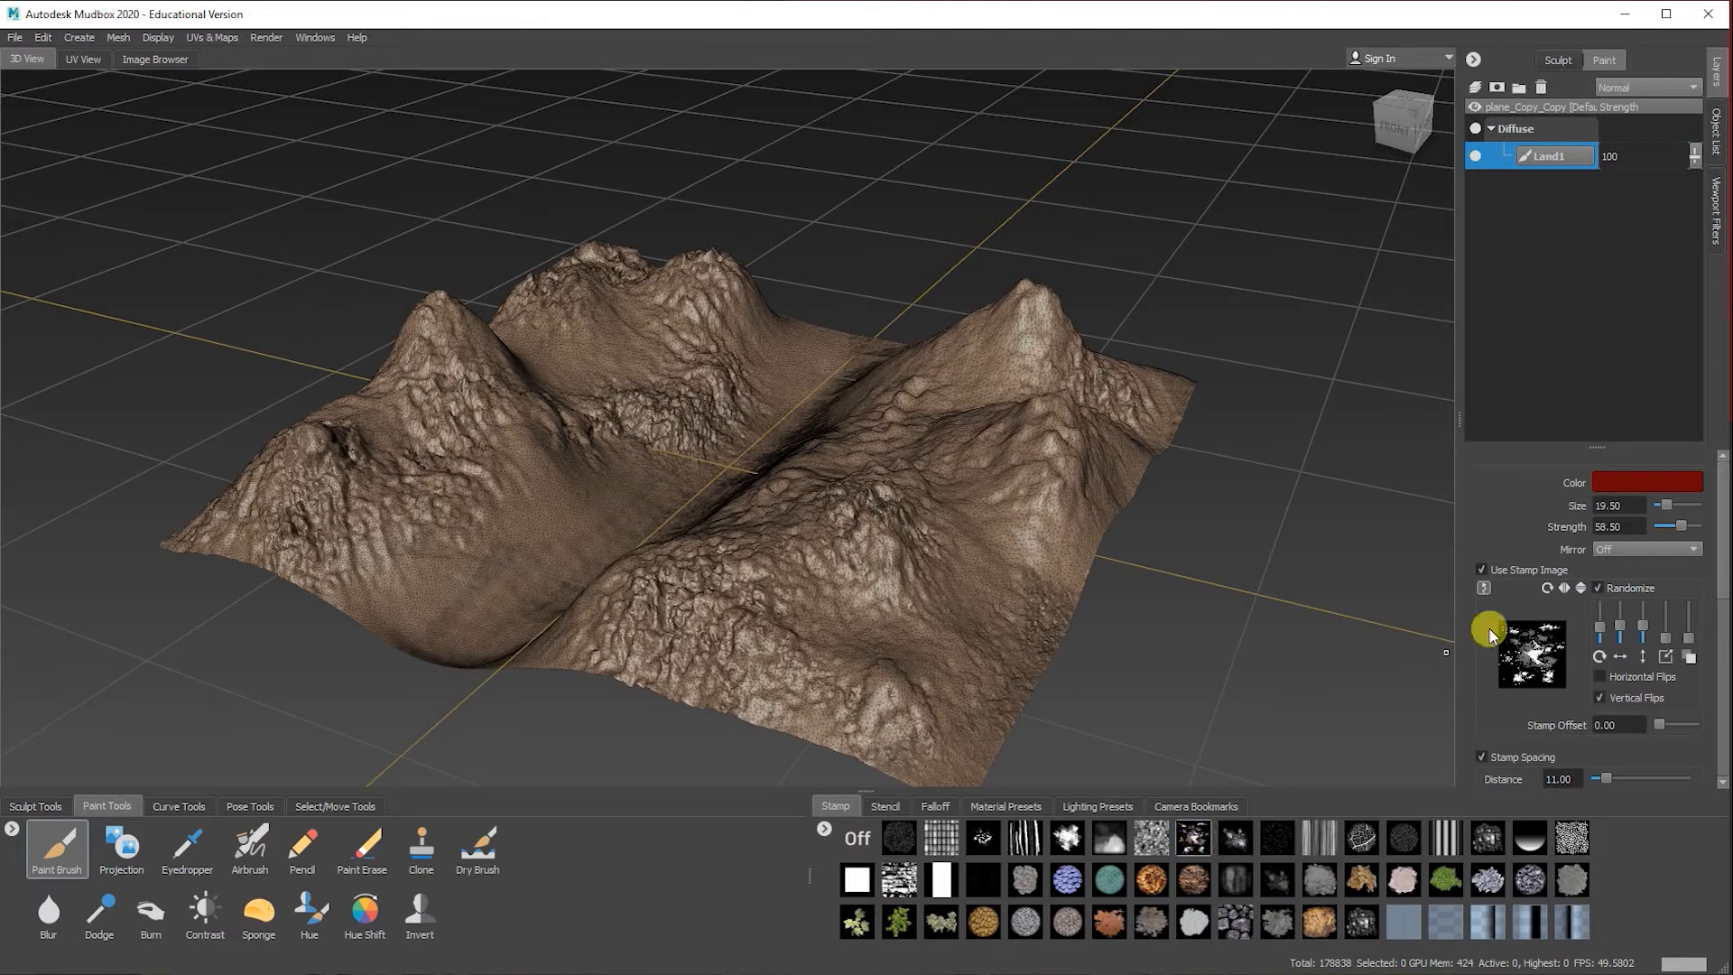
{"action": "mouse_move", "coordinate": [993, 497]}
{"action": "left_mouse_down"}
{"action": "mouse_move", "coordinate": [902, 560]}
{"action": "mouse_move", "coordinate": [786, 586]}
{"action": "mouse_move", "coordinate": [866, 451]}
{"action": "left_mouse_up"}
{"action": "mouse_move", "coordinate": [912, 398]}
{"action": "left_mouse_down"}
{"action": "mouse_move", "coordinate": [985, 442]}
{"action": "mouse_move", "coordinate": [984, 510]}
{"action": "mouse_move", "coordinate": [920, 614]}
{"action": "mouse_move", "coordinate": [903, 604]}
{"action": "left_mouse_up"}
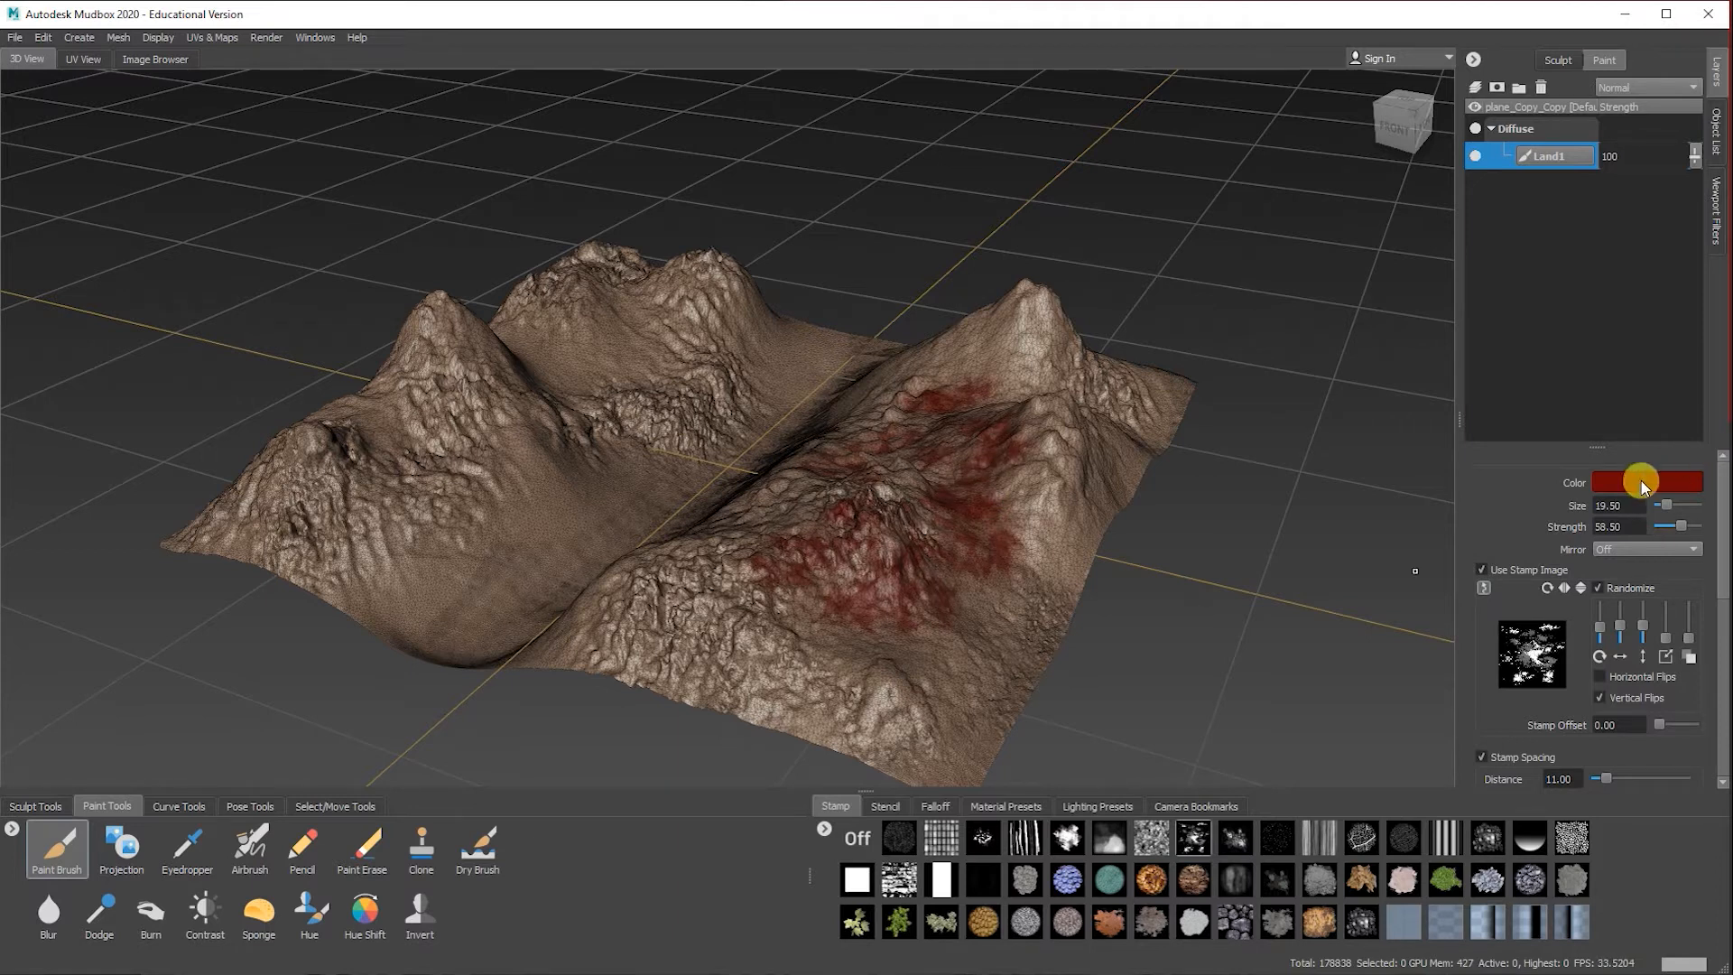
Step: Paint the front-right slope with the brown rock stamp, first in dark red and again over the patches with the brush color white
{"action": "left_click", "coordinate": [1194, 880]}
{"action": "mouse_move", "coordinate": [963, 641]}
{"action": "left_mouse_down"}
{"action": "mouse_move", "coordinate": [955, 738]}
{"action": "mouse_move", "coordinate": [894, 686]}
{"action": "left_mouse_up"}
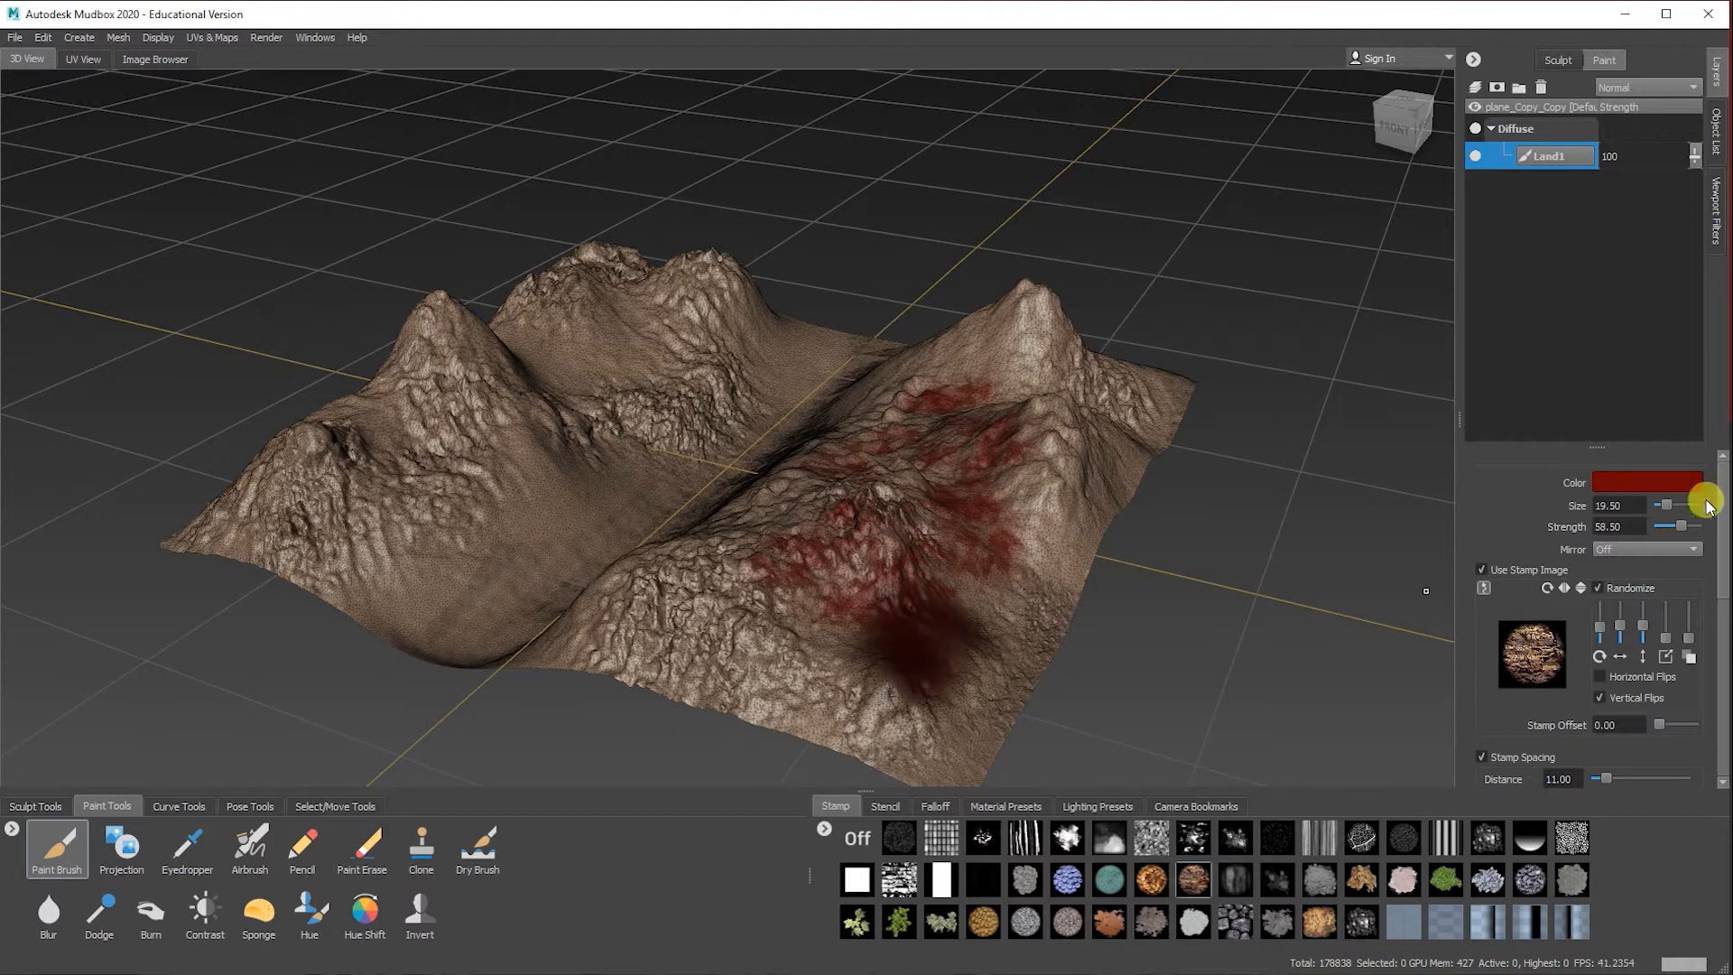
{"action": "left_click", "coordinate": [1652, 479]}
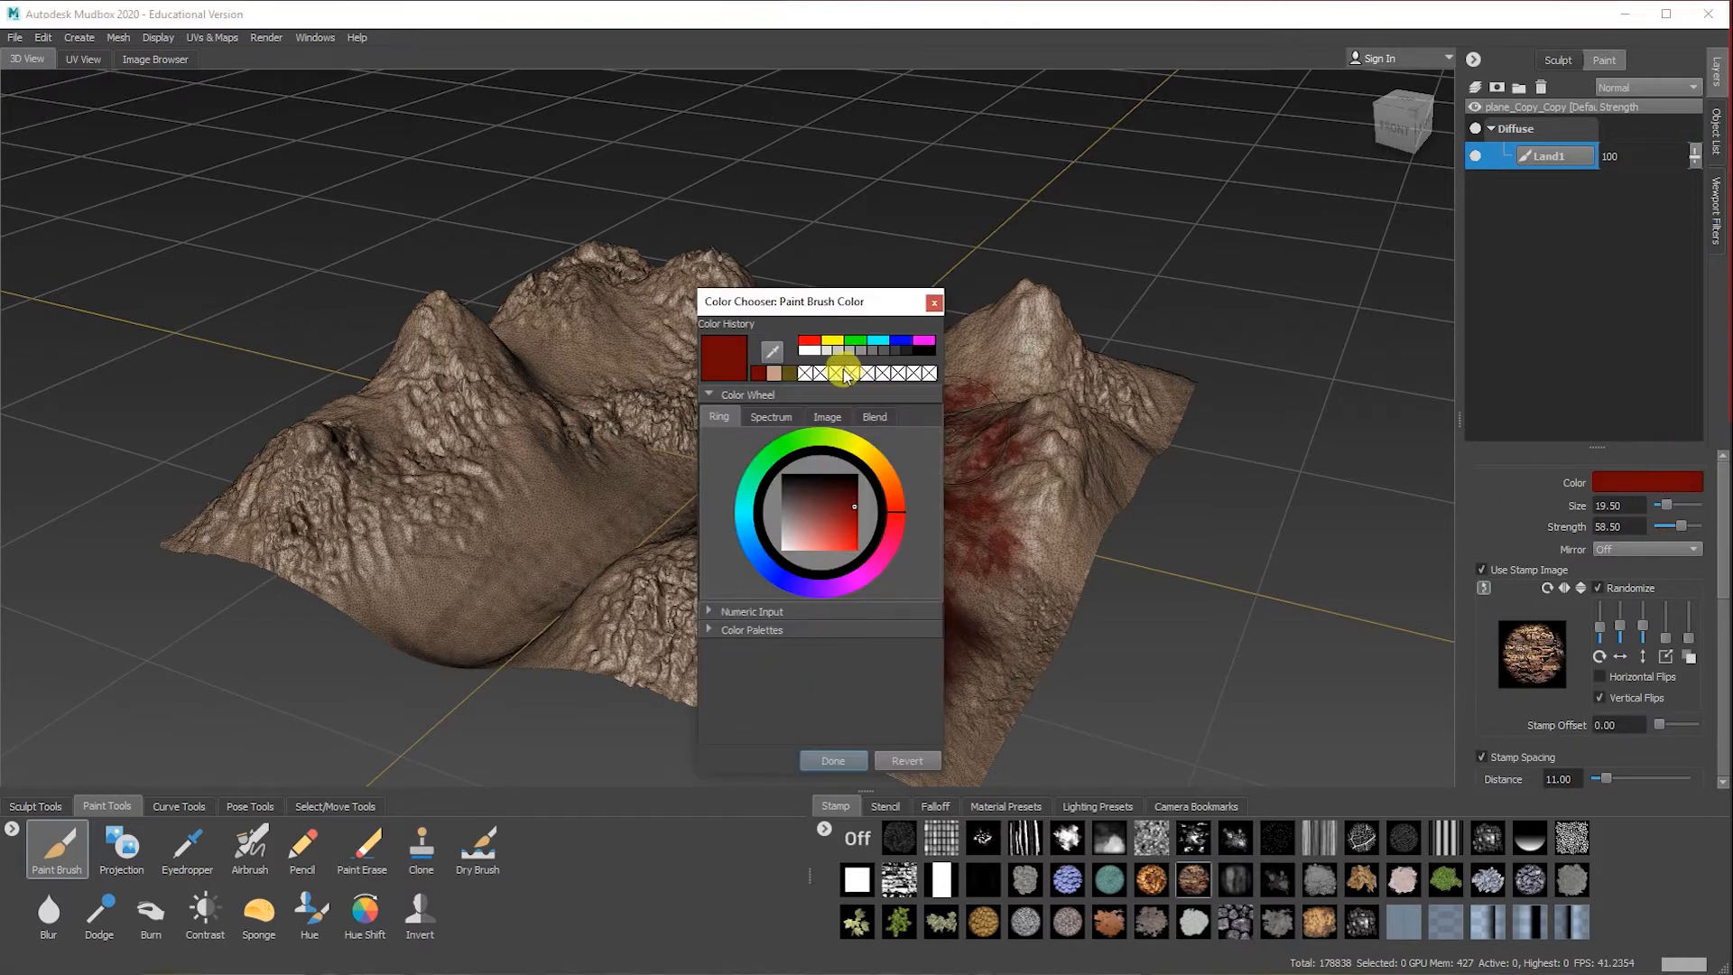
{"action": "left_click", "coordinate": [810, 351]}
{"action": "left_click", "coordinate": [828, 765]}
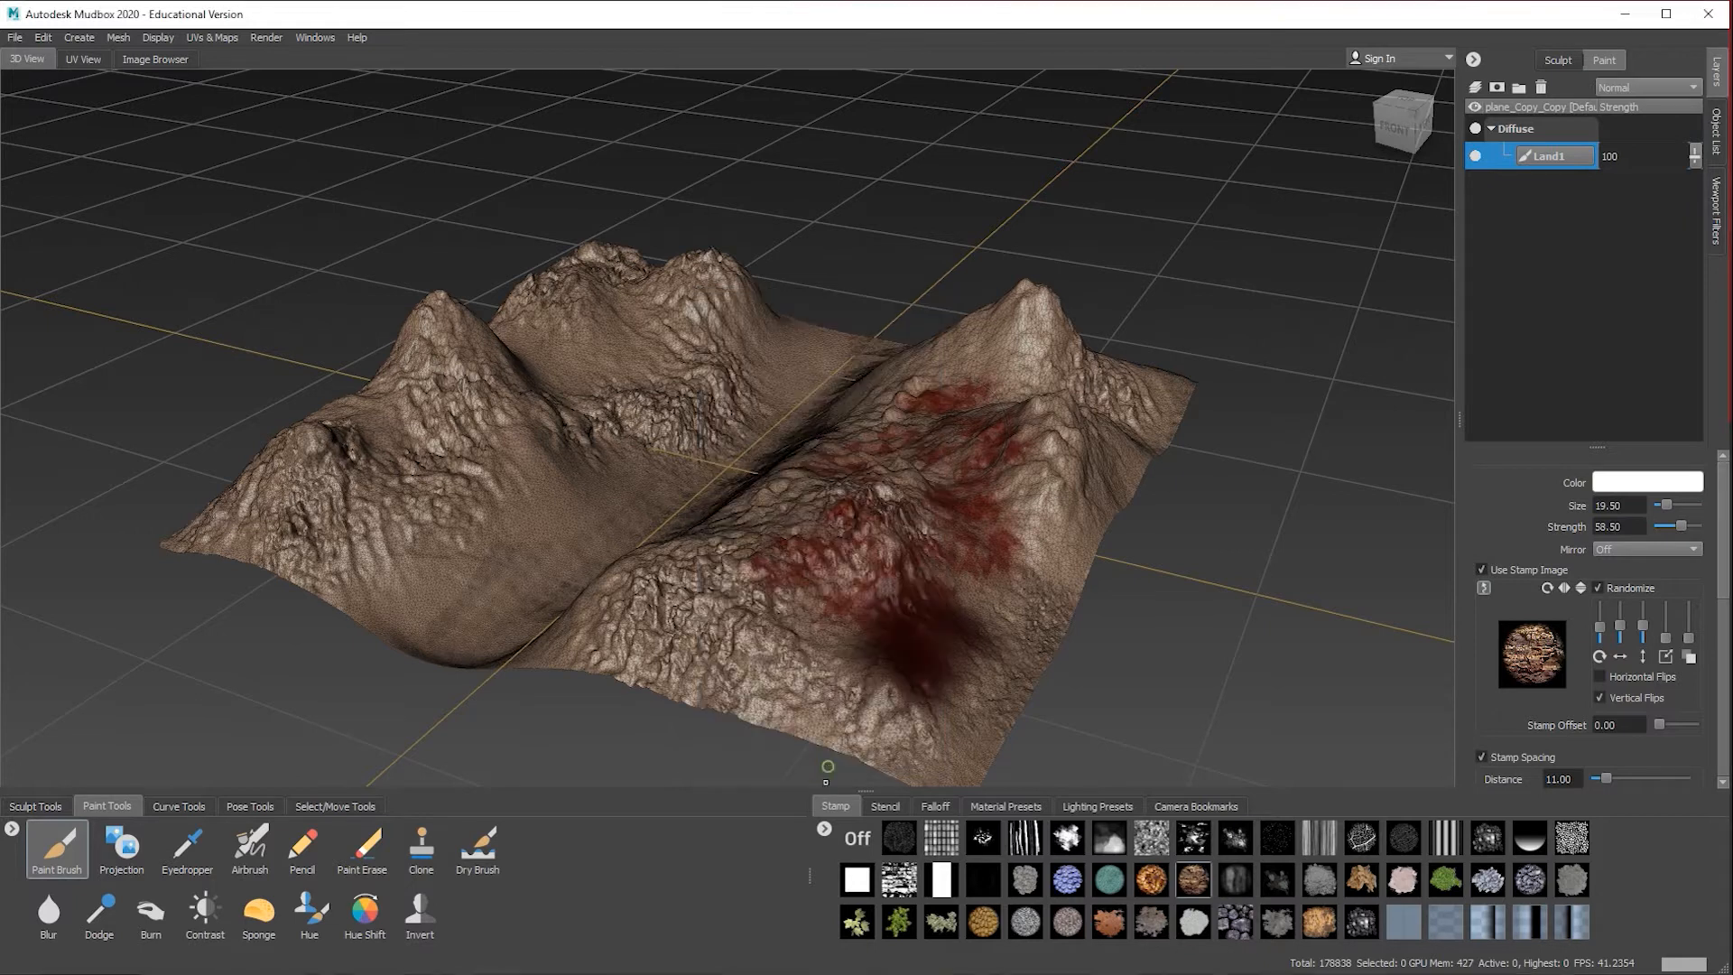
{"action": "mouse_move", "coordinate": [836, 563]}
{"action": "left_mouse_down"}
{"action": "mouse_move", "coordinate": [790, 637]}
{"action": "mouse_move", "coordinate": [867, 705]}
{"action": "mouse_move", "coordinate": [939, 492]}
{"action": "mouse_move", "coordinate": [817, 505]}
{"action": "mouse_move", "coordinate": [867, 406]}
{"action": "left_mouse_up"}
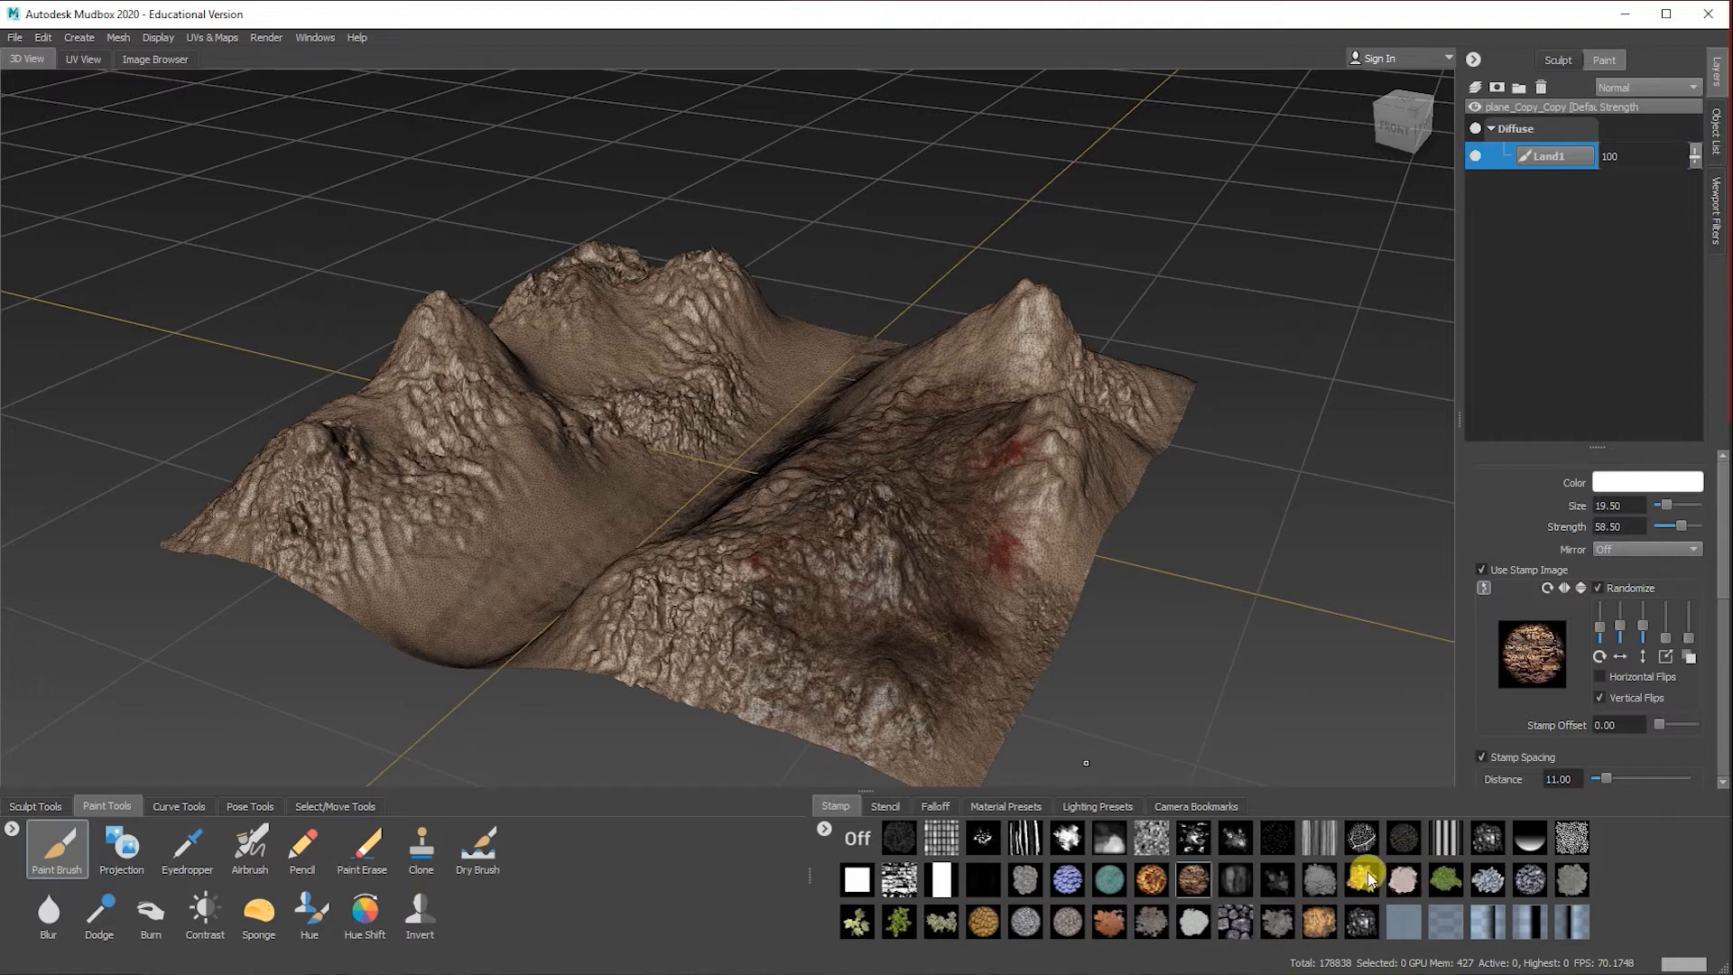
Step: Paint green foliage over the right-hand mountain slopes and peaks with the green bush stamp
{"action": "left_click", "coordinate": [1445, 879]}
{"action": "mouse_move", "coordinate": [893, 623]}
{"action": "left_mouse_down"}
{"action": "mouse_move", "coordinate": [1011, 595]}
{"action": "mouse_move", "coordinate": [1057, 451]}
{"action": "mouse_move", "coordinate": [989, 325]}
{"action": "left_mouse_up"}
{"action": "mouse_move", "coordinate": [892, 533]}
{"action": "left_mouse_down"}
{"action": "mouse_move", "coordinate": [939, 587]}
{"action": "mouse_move", "coordinate": [686, 623]}
{"action": "mouse_move", "coordinate": [894, 726]}
{"action": "left_mouse_up"}
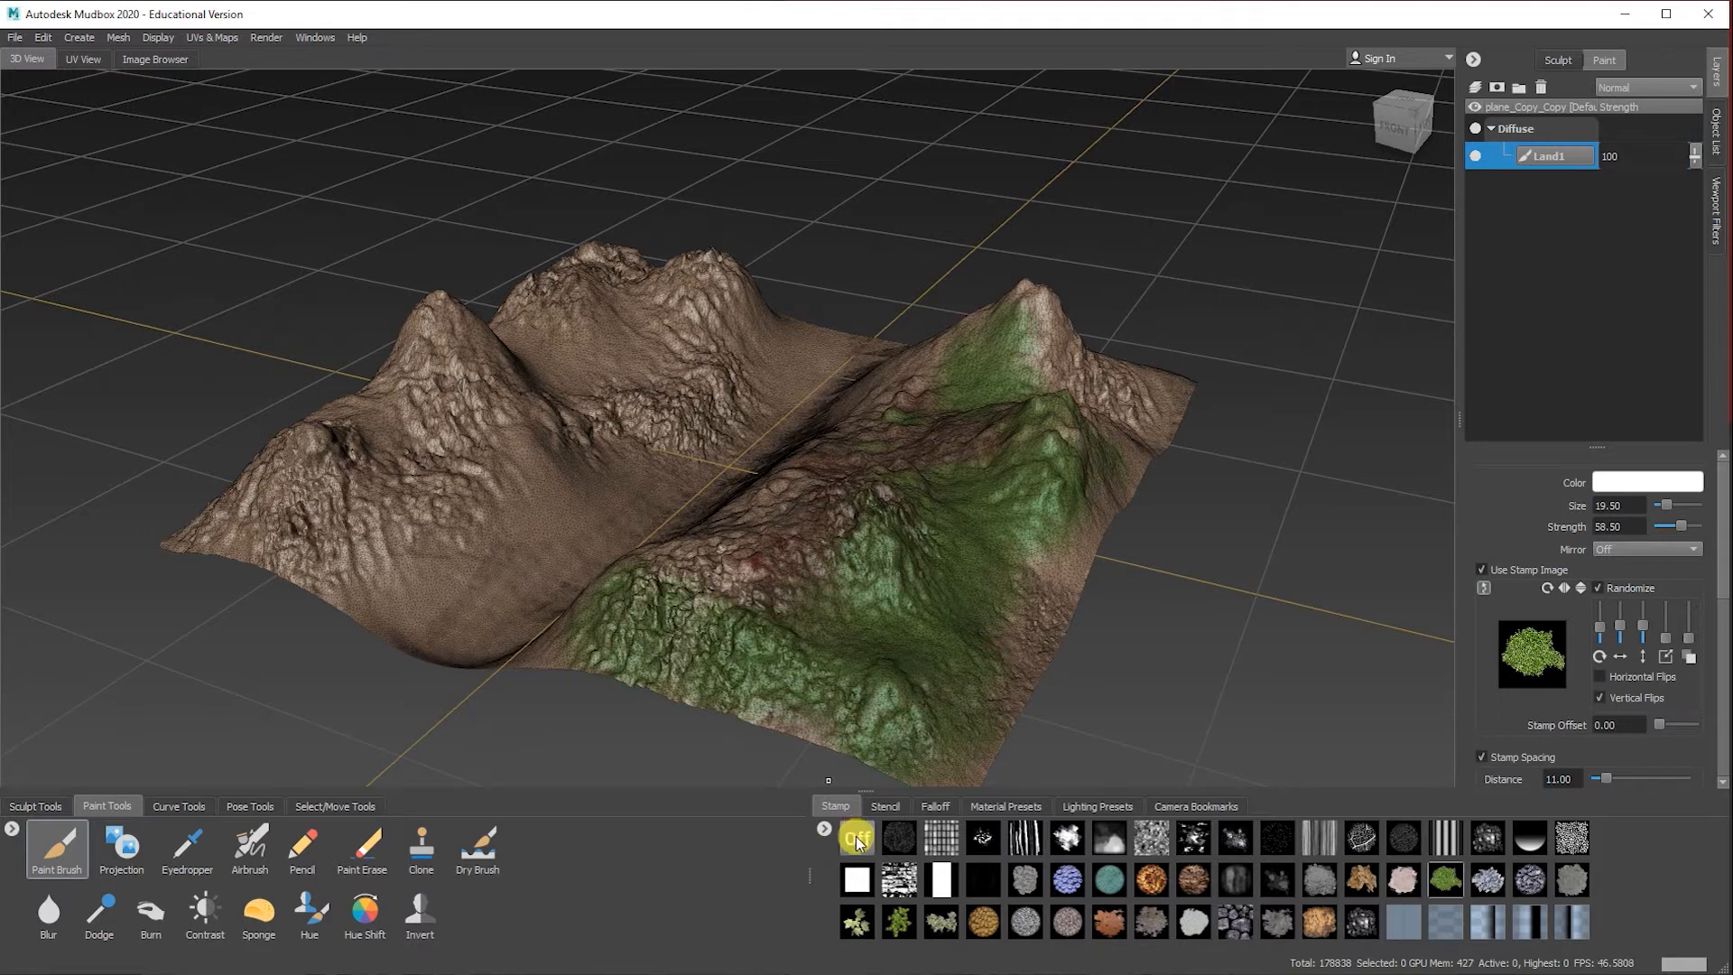
Step: Test the blue-grey stone stamp on the front-right mountain and undo all strokes on the Land1 layer
{"action": "left_click", "coordinate": [1525, 883]}
{"action": "mouse_move", "coordinate": [889, 601]}
{"action": "left_mouse_down"}
{"action": "mouse_move", "coordinate": [926, 573]}
{"action": "mouse_move", "coordinate": [1048, 569]}
{"action": "mouse_move", "coordinate": [880, 674]}
{"action": "left_mouse_up"}
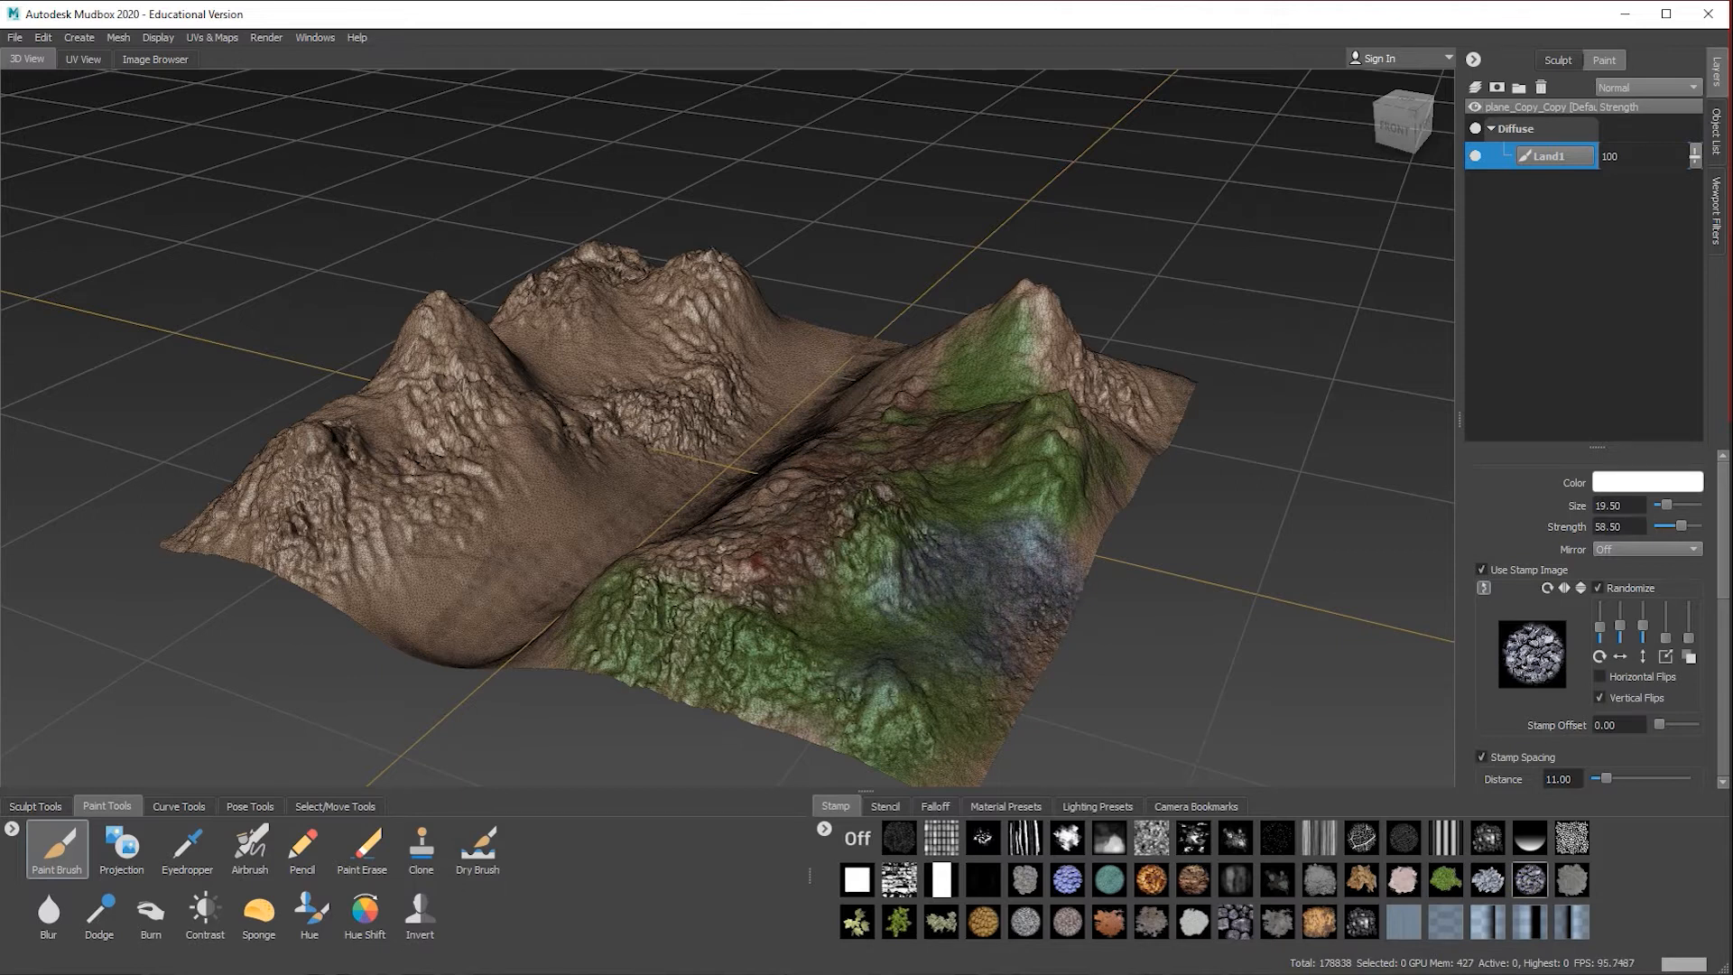
{"action": "key", "text": "ctrl+z"}
{"action": "key", "text": "ctrl+z"}
{"action": "key", "text": "ctrl+z"}
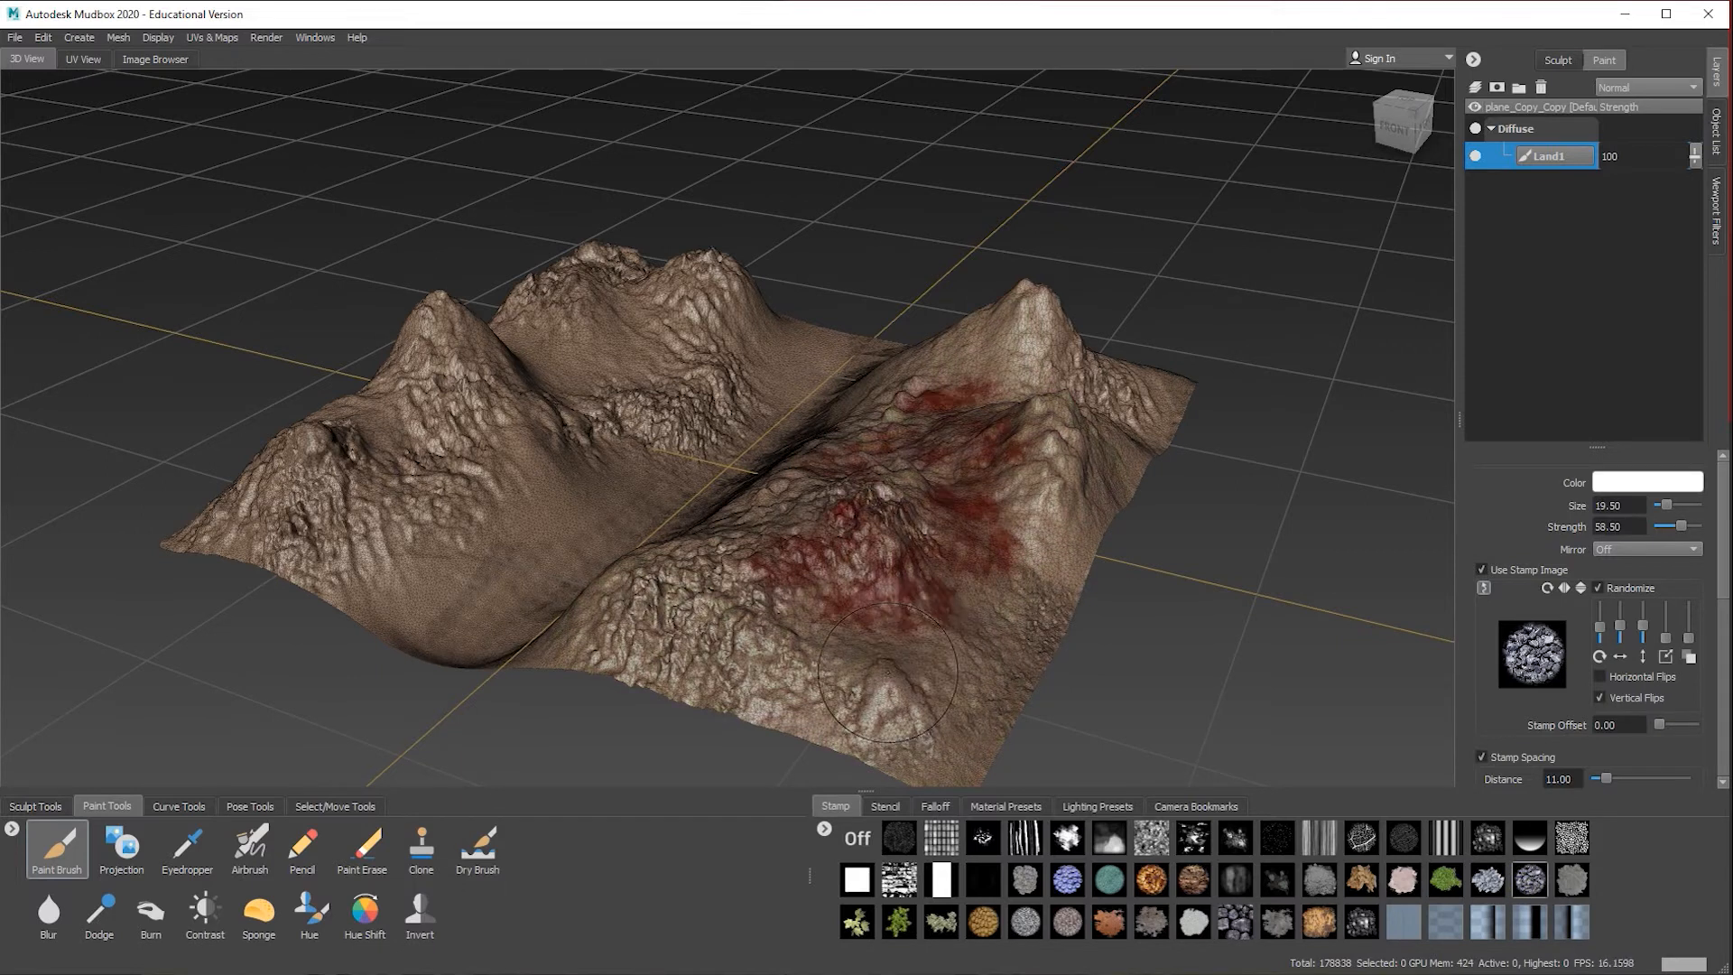
{"action": "key", "text": "ctrl+z"}
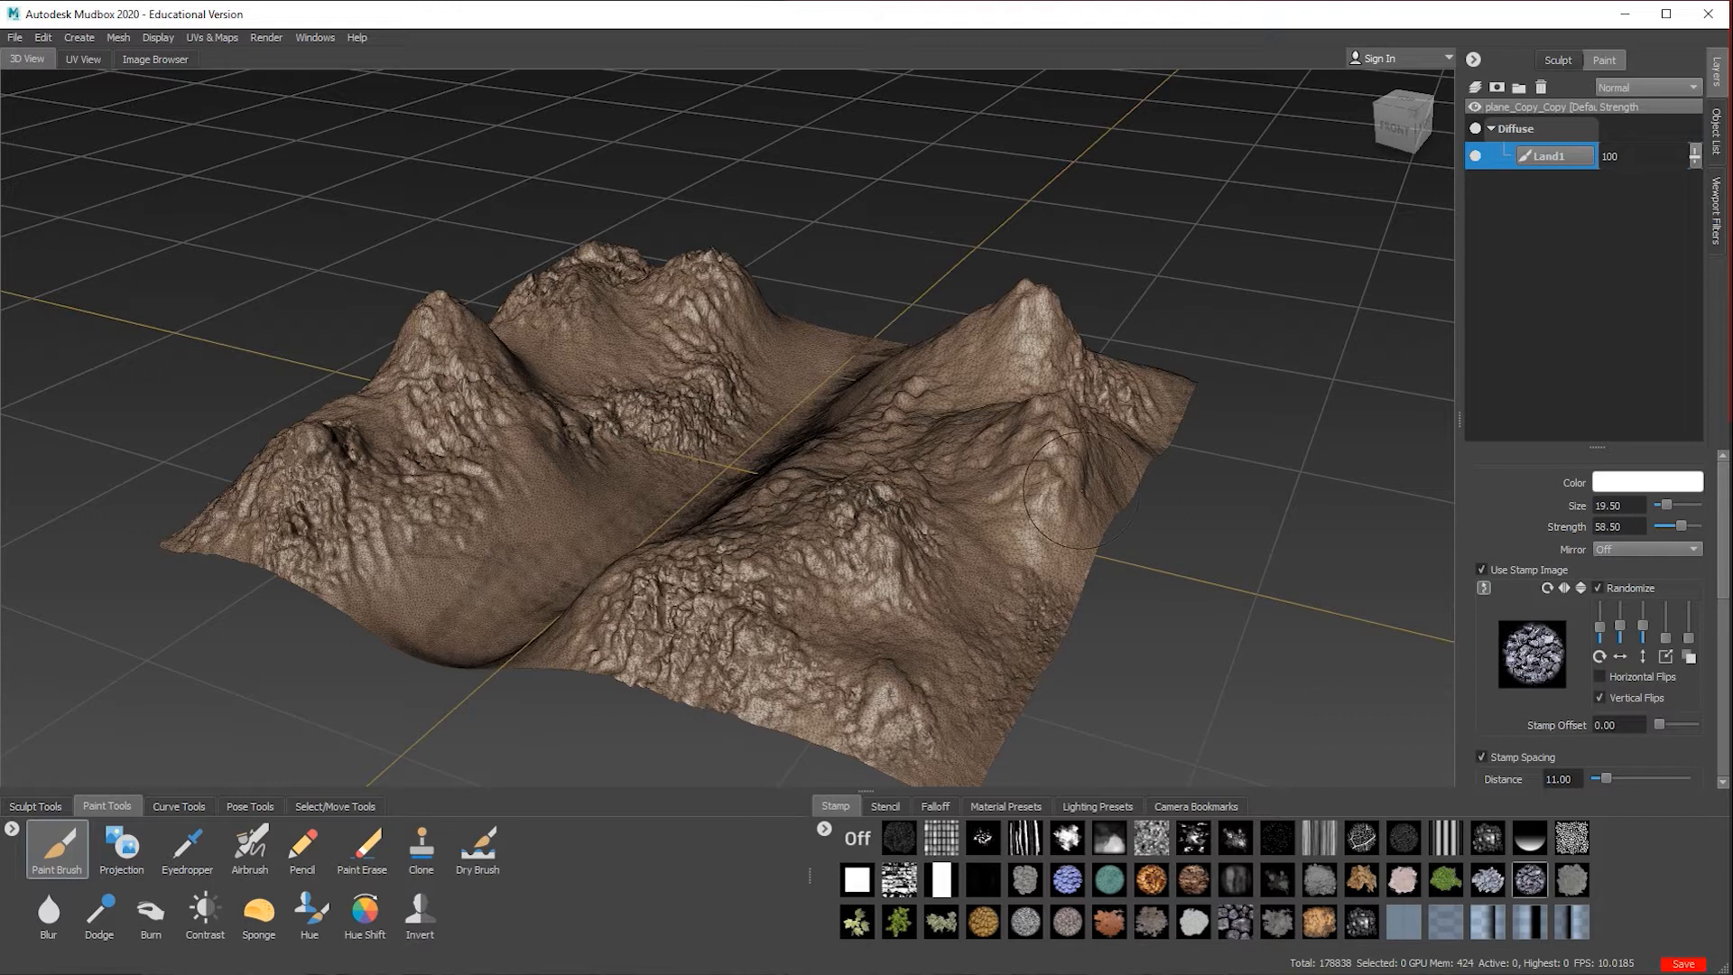
Step: Add the desktop image Chelsea fc.jpg as a new stamp and select it for the brush
{"action": "right_click", "coordinate": [822, 830]}
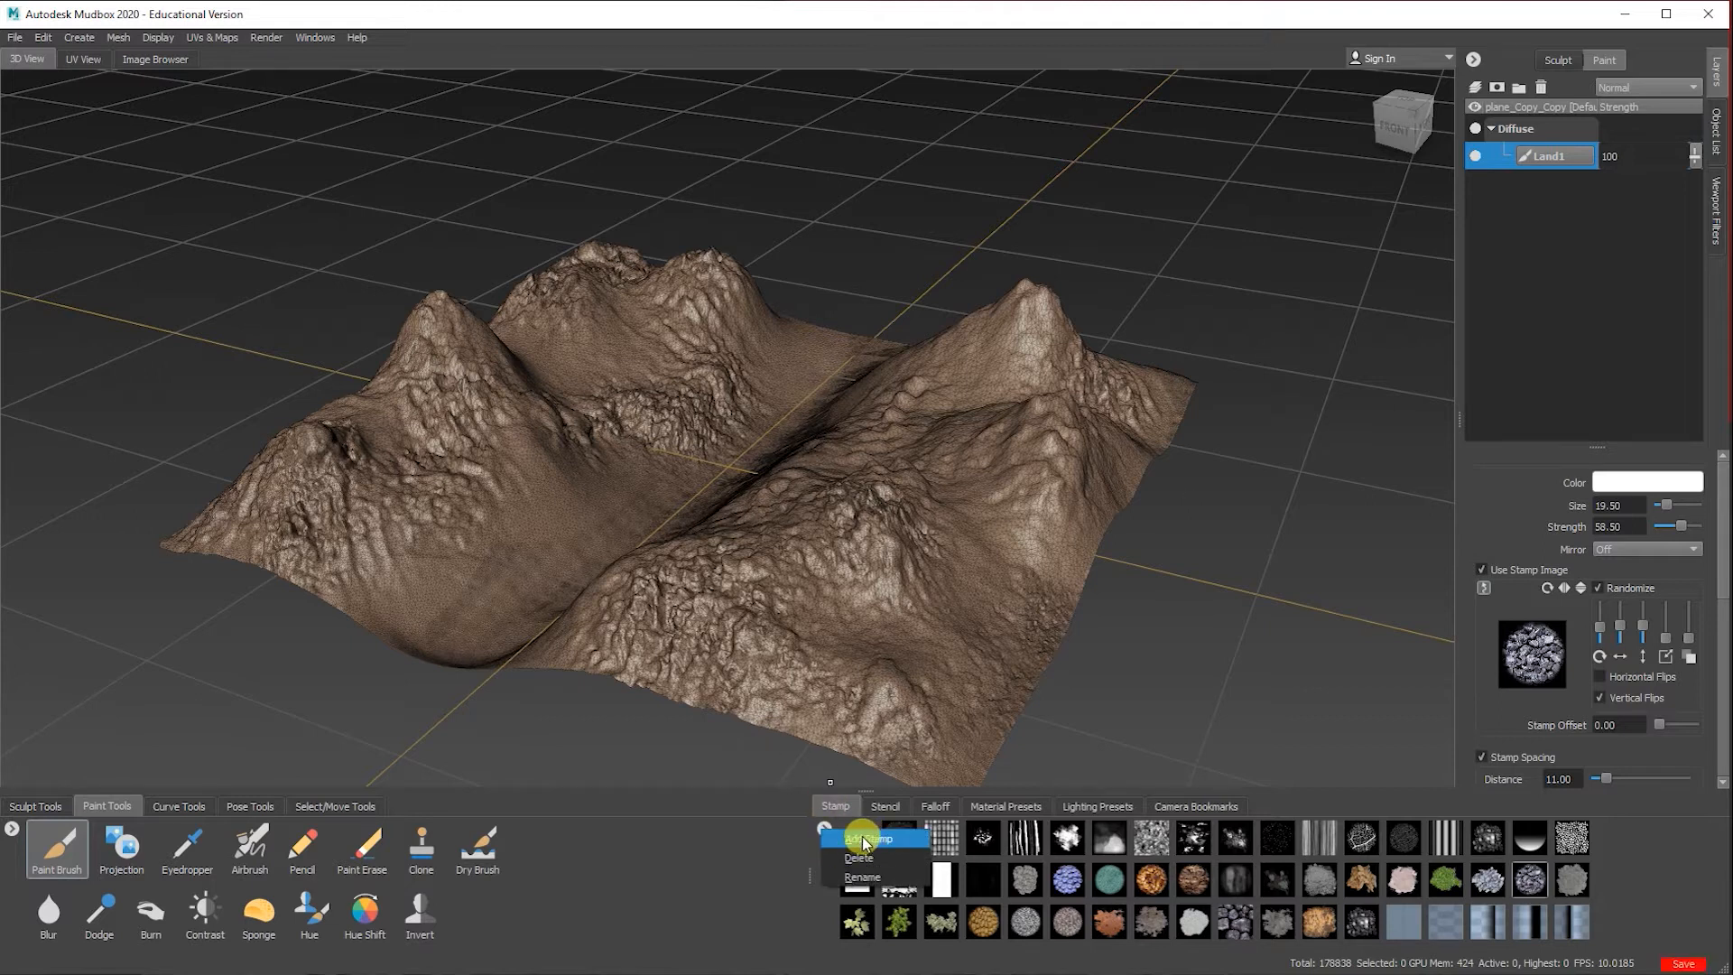
{"action": "left_click", "coordinate": [869, 838]}
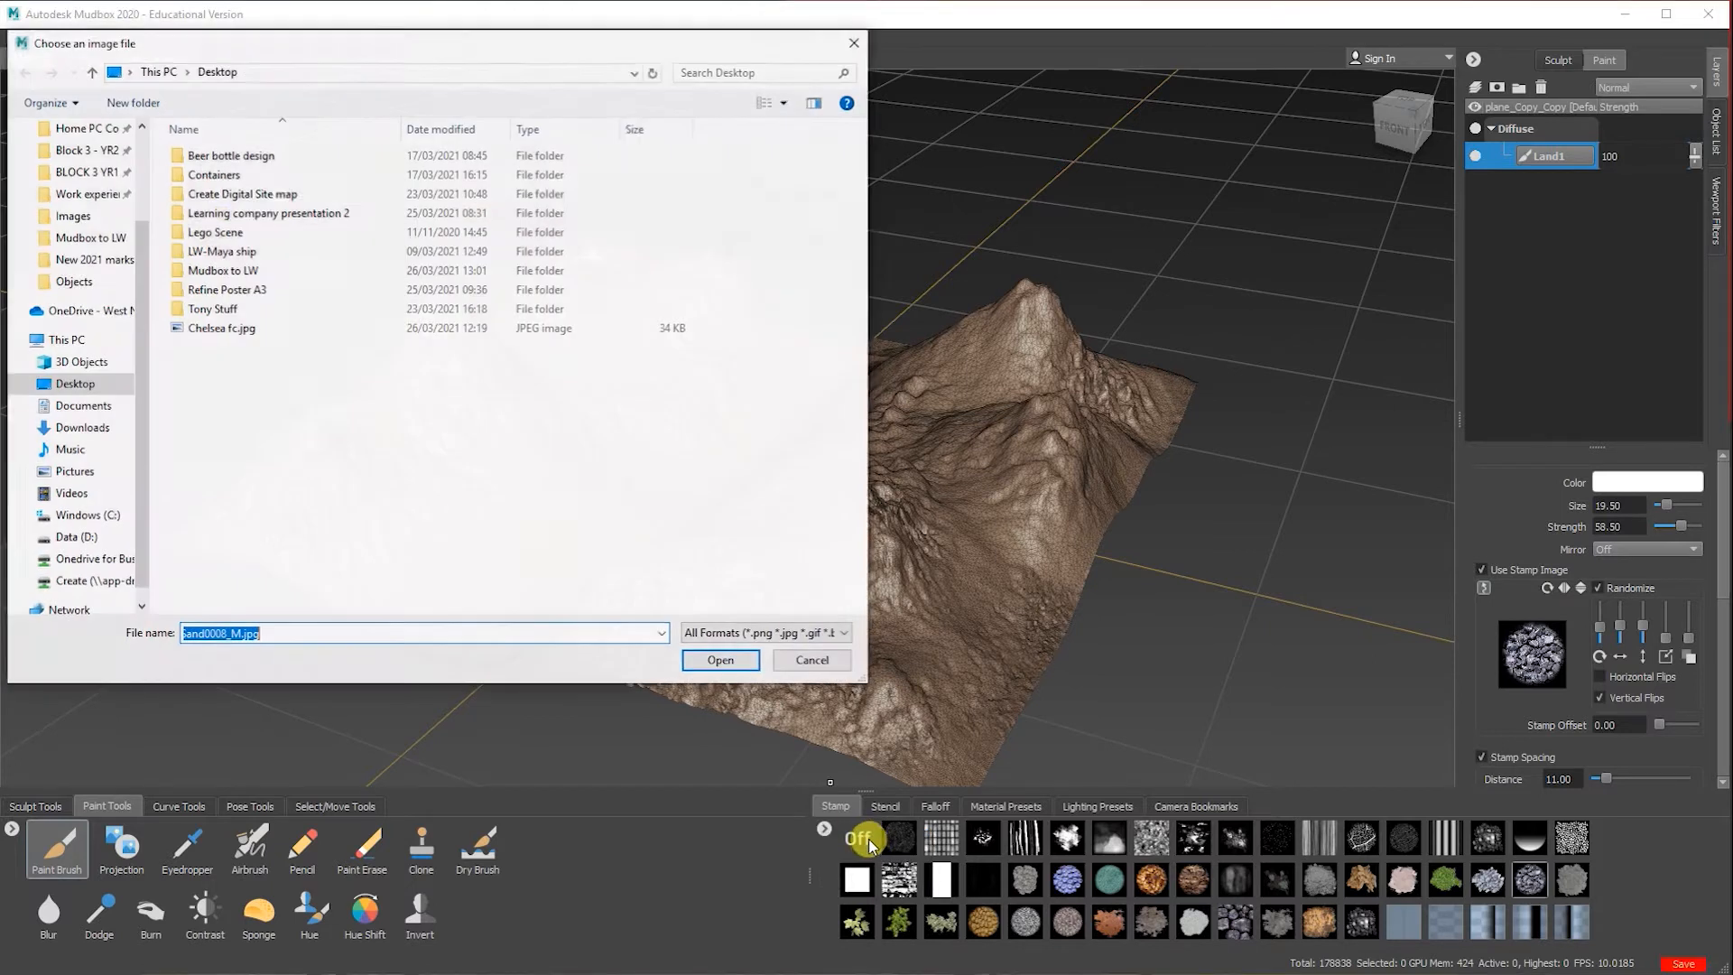
{"action": "left_click", "coordinate": [226, 329]}
{"action": "left_click", "coordinate": [754, 659]}
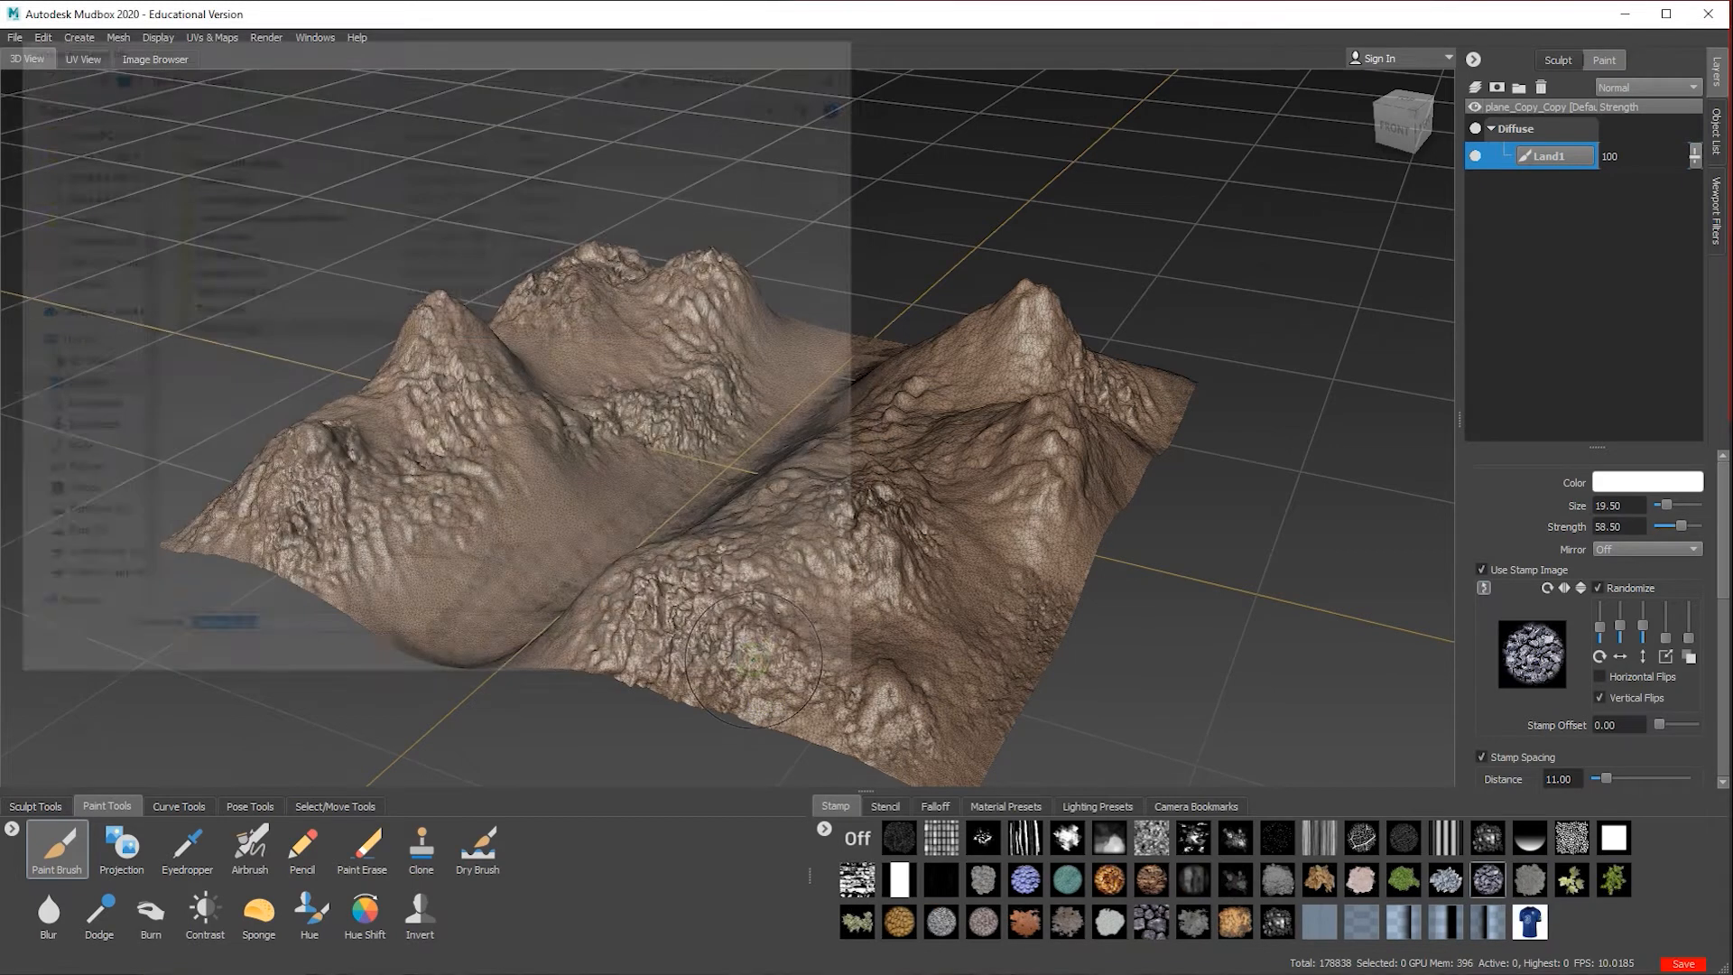
{"action": "left_click", "coordinate": [1534, 923]}
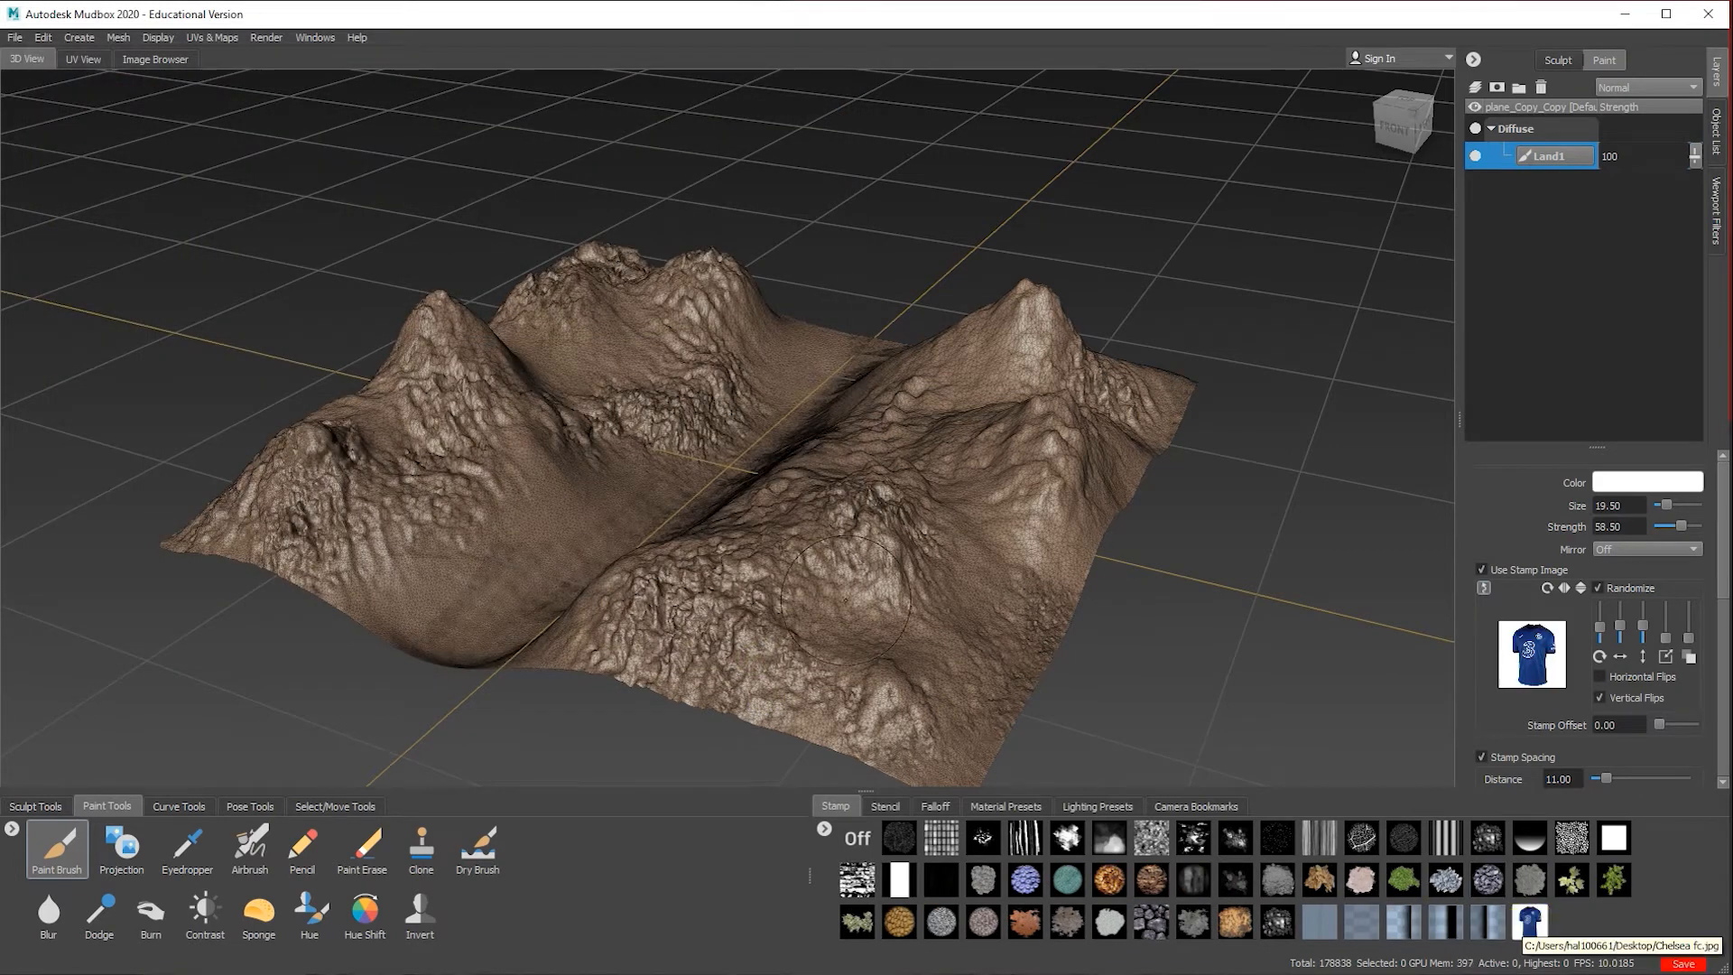
Step: Paint the right-hand mountains with the football shirt stamp, enlarging the brush size to 82.90 after the first stroke
{"action": "mouse_move", "coordinate": [886, 546]}
{"action": "left_mouse_down"}
{"action": "mouse_move", "coordinate": [862, 606]}
{"action": "mouse_move", "coordinate": [805, 641]}
{"action": "left_mouse_up"}
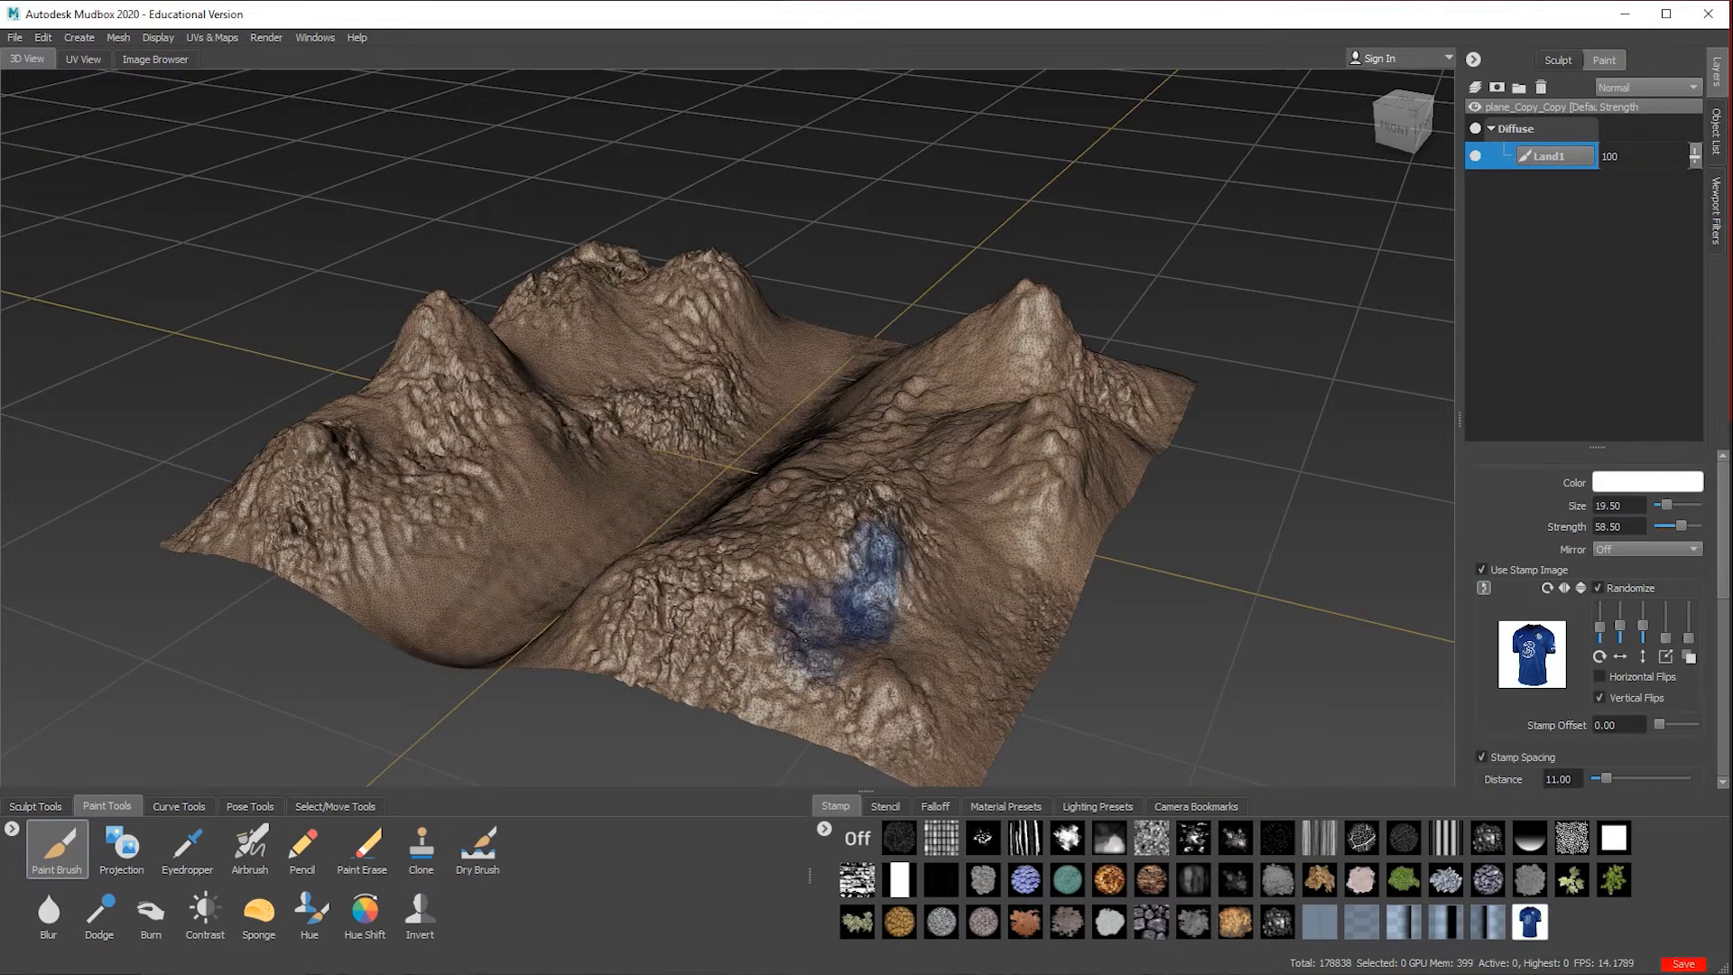
{"action": "left_click_drag", "start_coordinate": [1671, 505], "coordinate": [1691, 505]}
{"action": "mouse_move", "coordinate": [987, 498]}
{"action": "left_mouse_down"}
{"action": "mouse_move", "coordinate": [1002, 587]}
{"action": "mouse_move", "coordinate": [840, 623]}
{"action": "mouse_move", "coordinate": [922, 456]}
{"action": "mouse_move", "coordinate": [975, 388]}
{"action": "mouse_move", "coordinate": [1053, 339]}
{"action": "mouse_move", "coordinate": [867, 578]}
{"action": "mouse_move", "coordinate": [650, 596]}
{"action": "mouse_move", "coordinate": [884, 714]}
{"action": "mouse_move", "coordinate": [1157, 366]}
{"action": "left_mouse_up"}
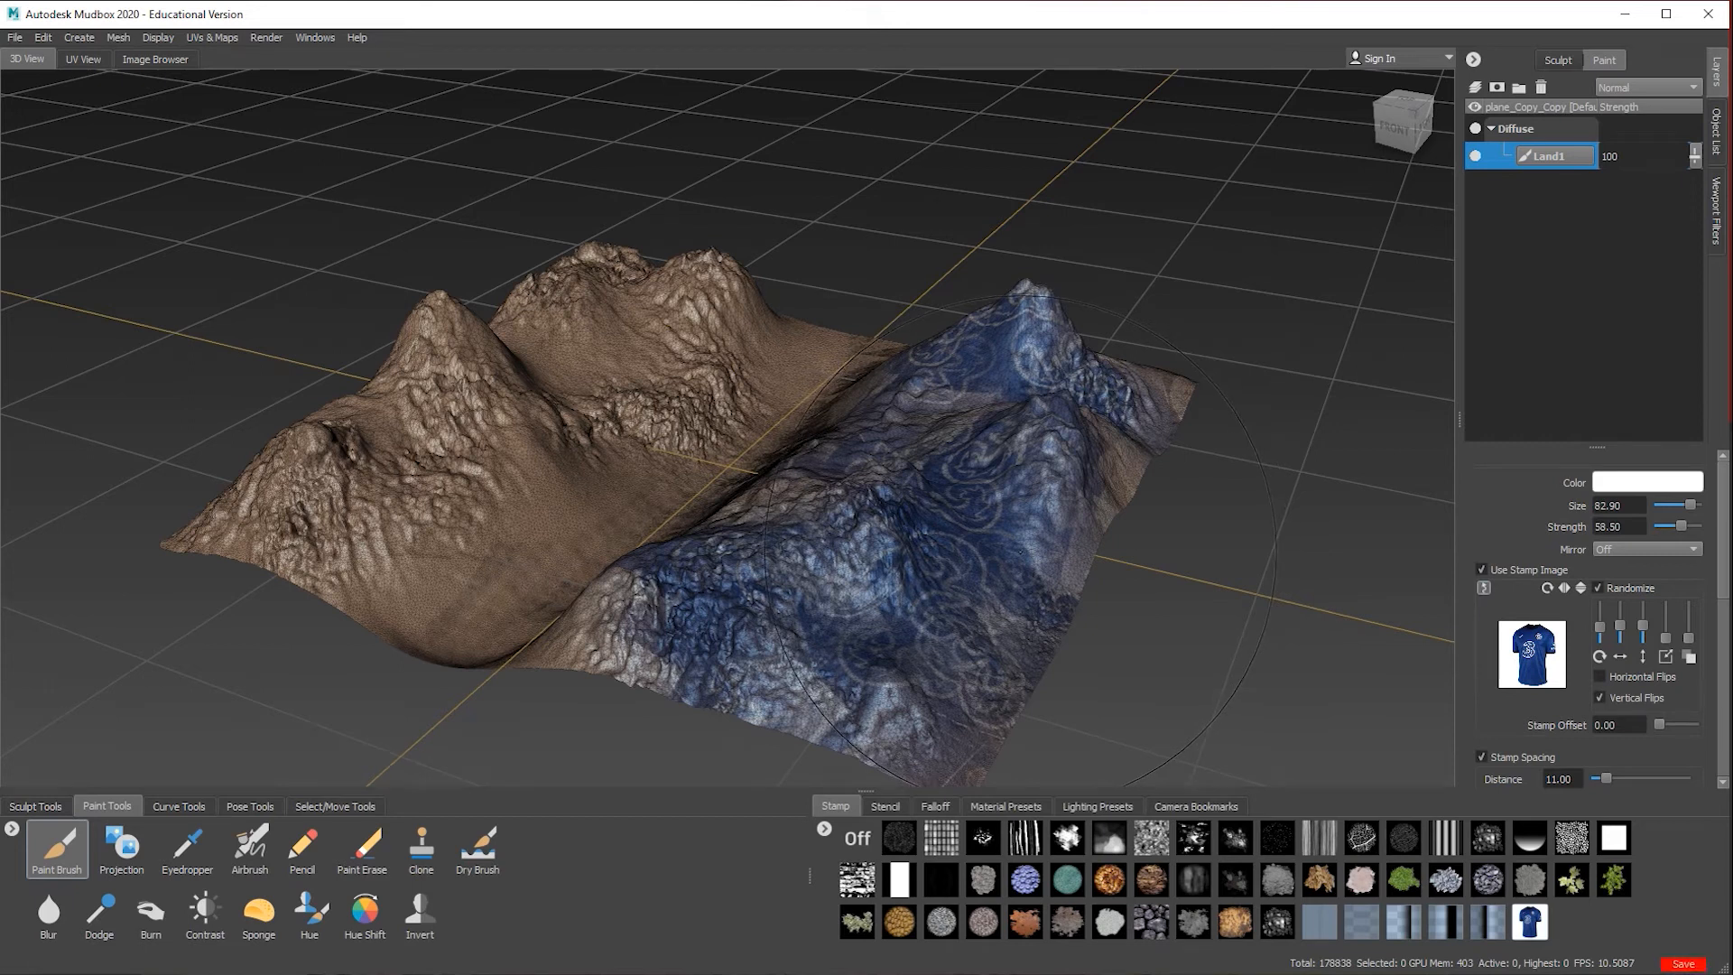
Step: Undo the football shirt strokes and disable the brush's stamp image
{"action": "key", "text": "ctrl+z"}
{"action": "key", "text": "ctrl+z"}
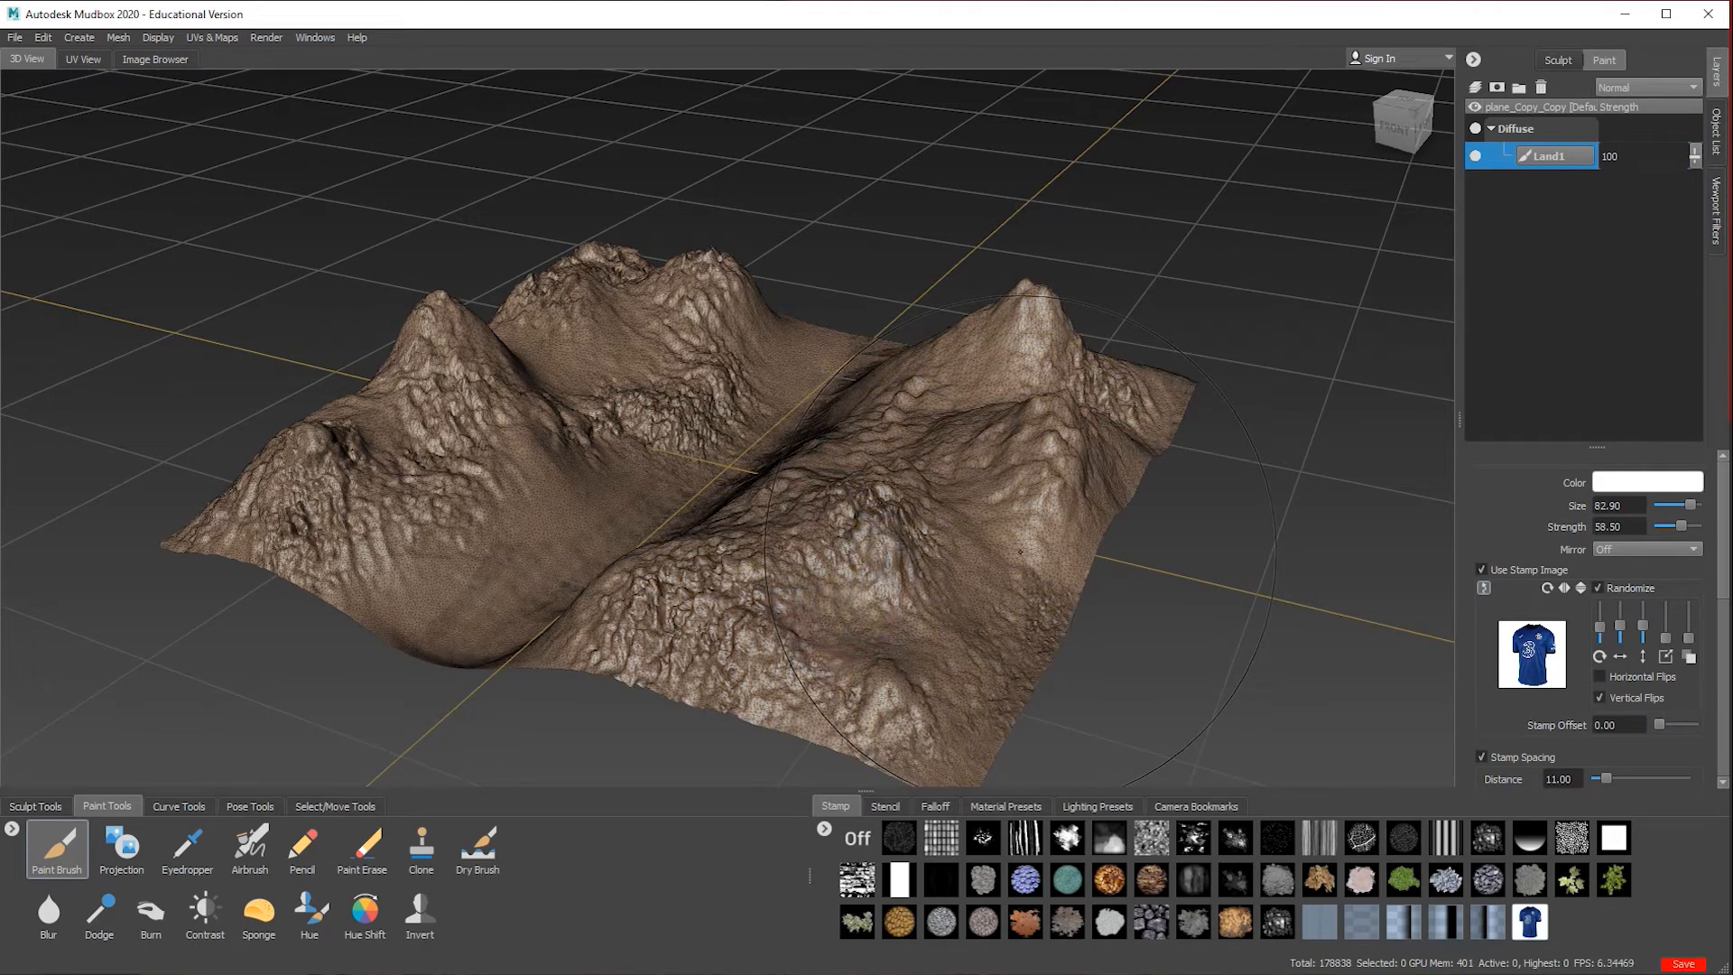
{"action": "left_click", "coordinate": [1484, 571]}
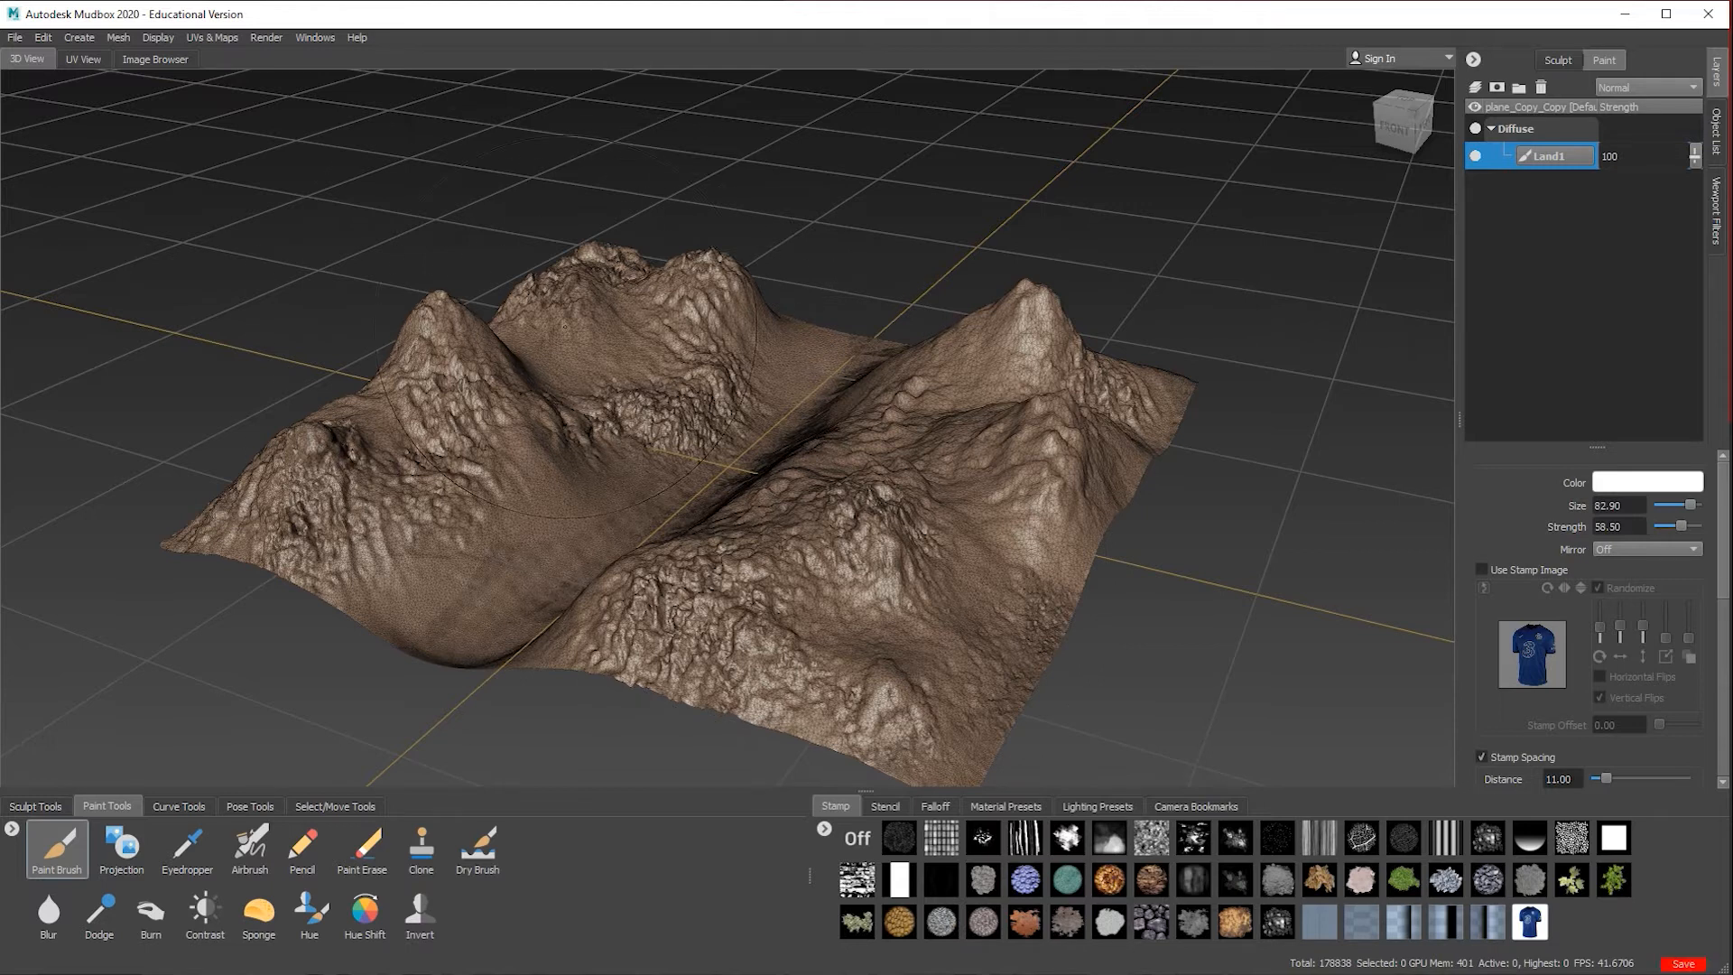
Step: Preview the first white-streaked stencil over the terrain with the Projection tool and turn the stencil off
{"action": "left_click", "coordinate": [129, 838]}
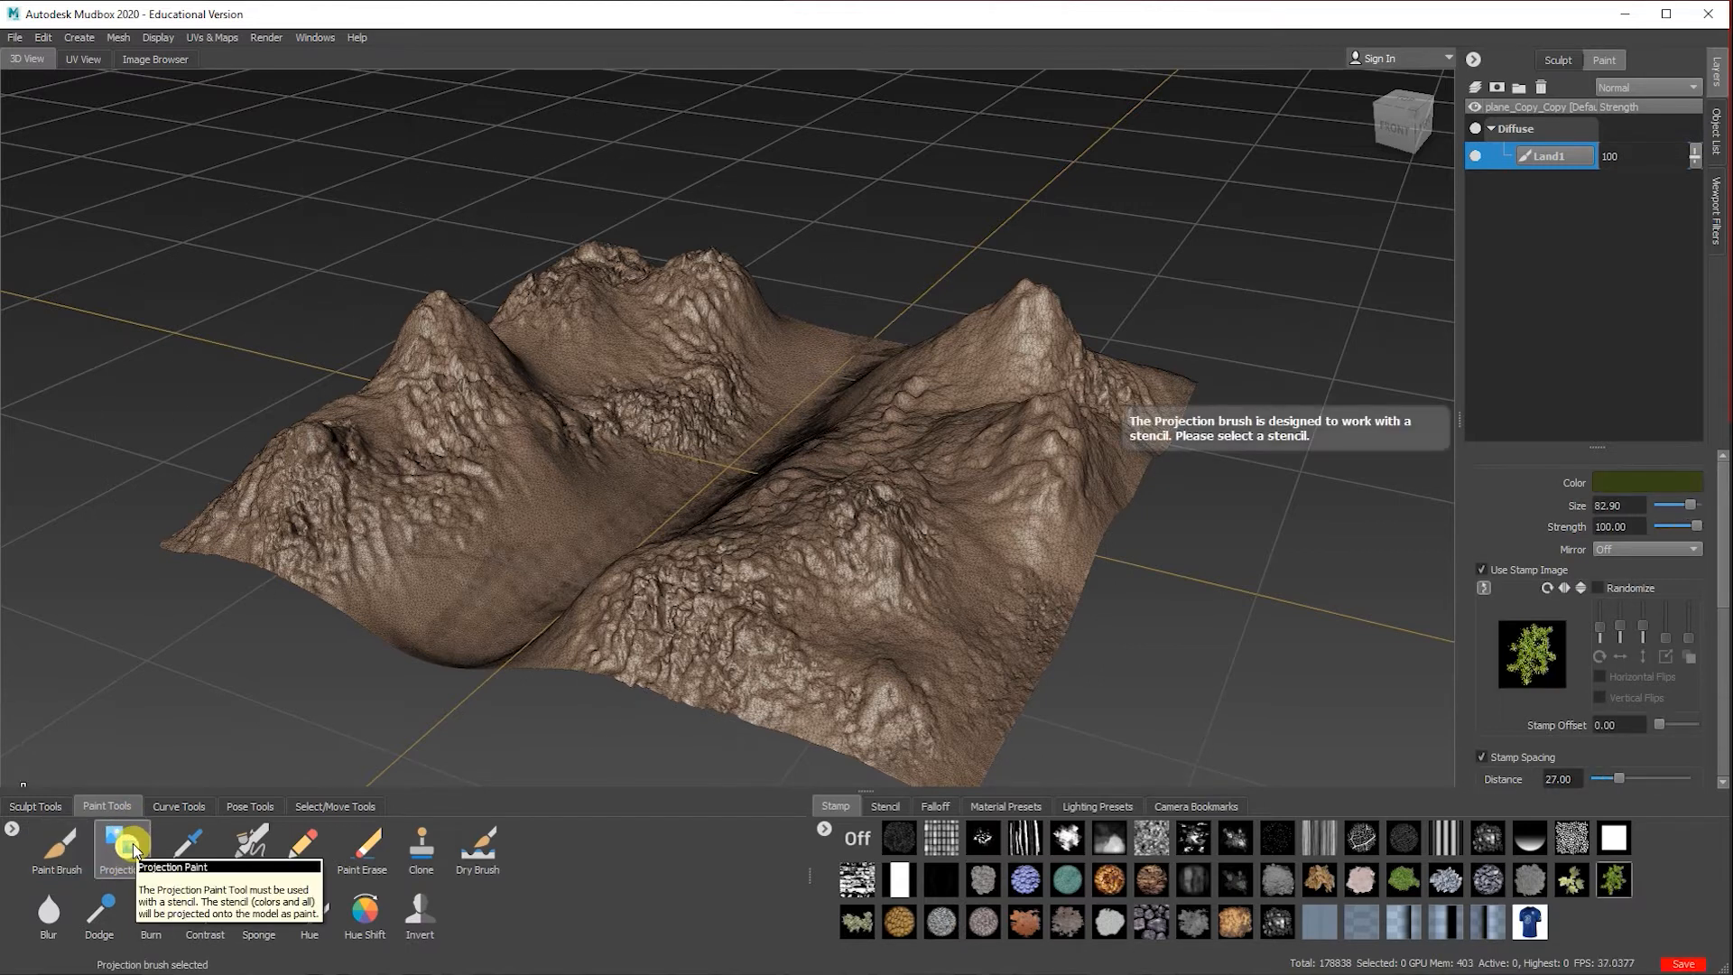
{"action": "left_click", "coordinate": [884, 805]}
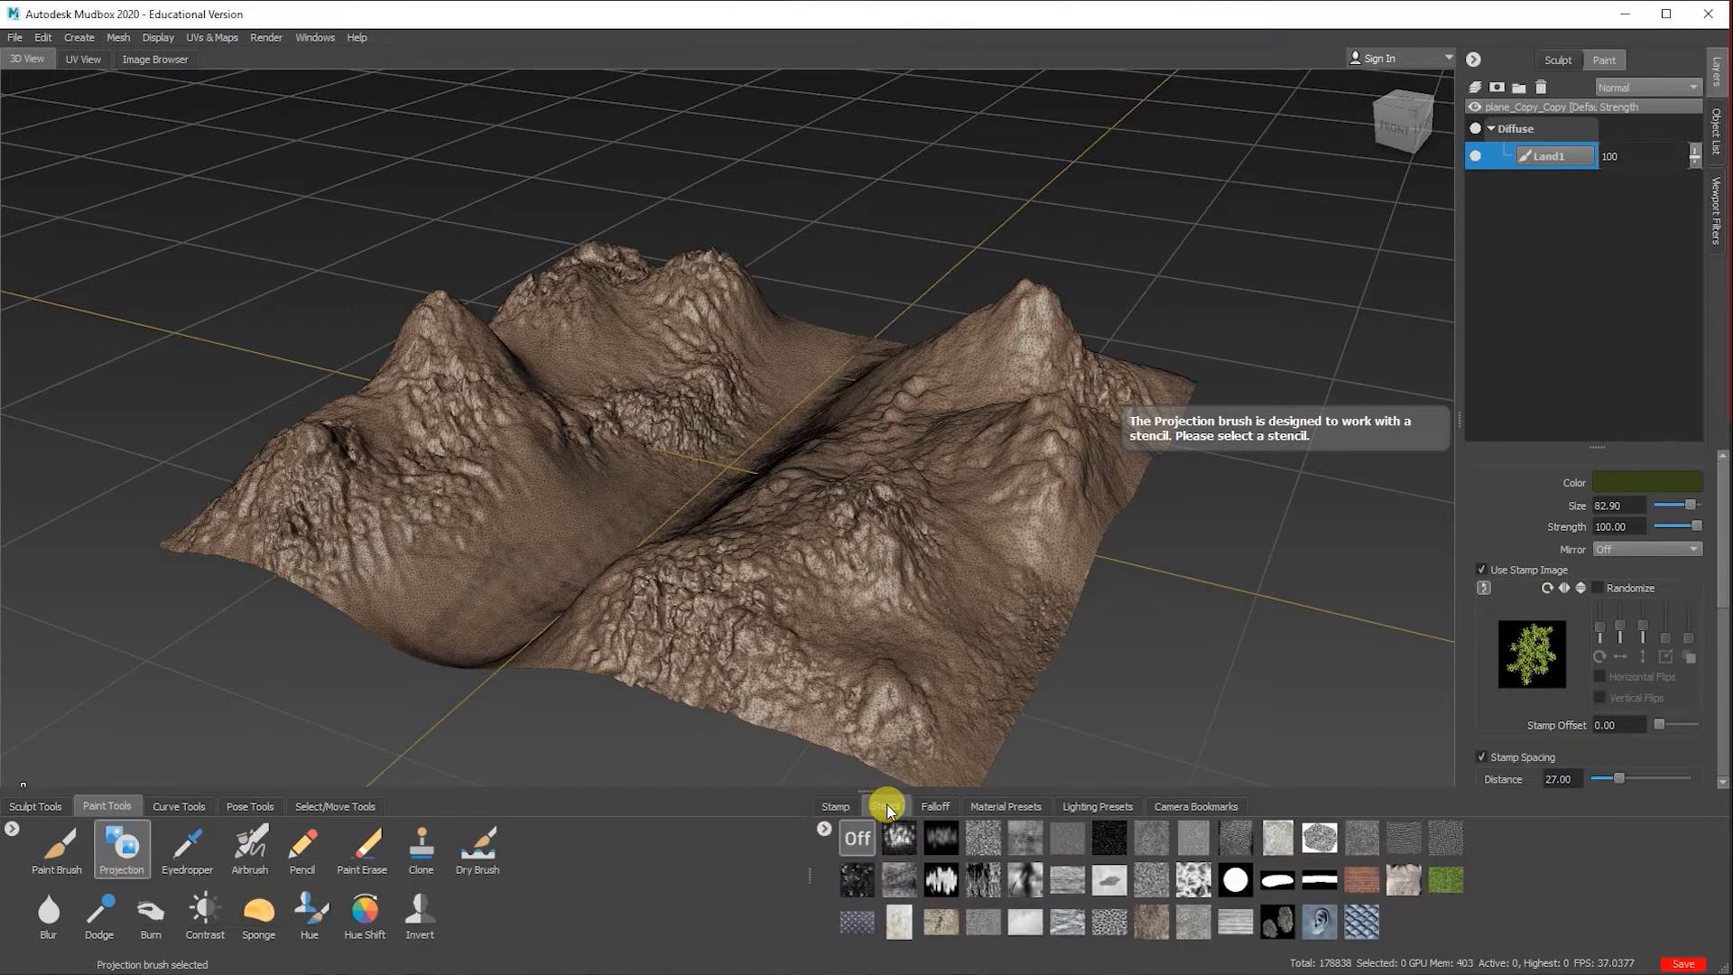
{"action": "left_click", "coordinate": [896, 837]}
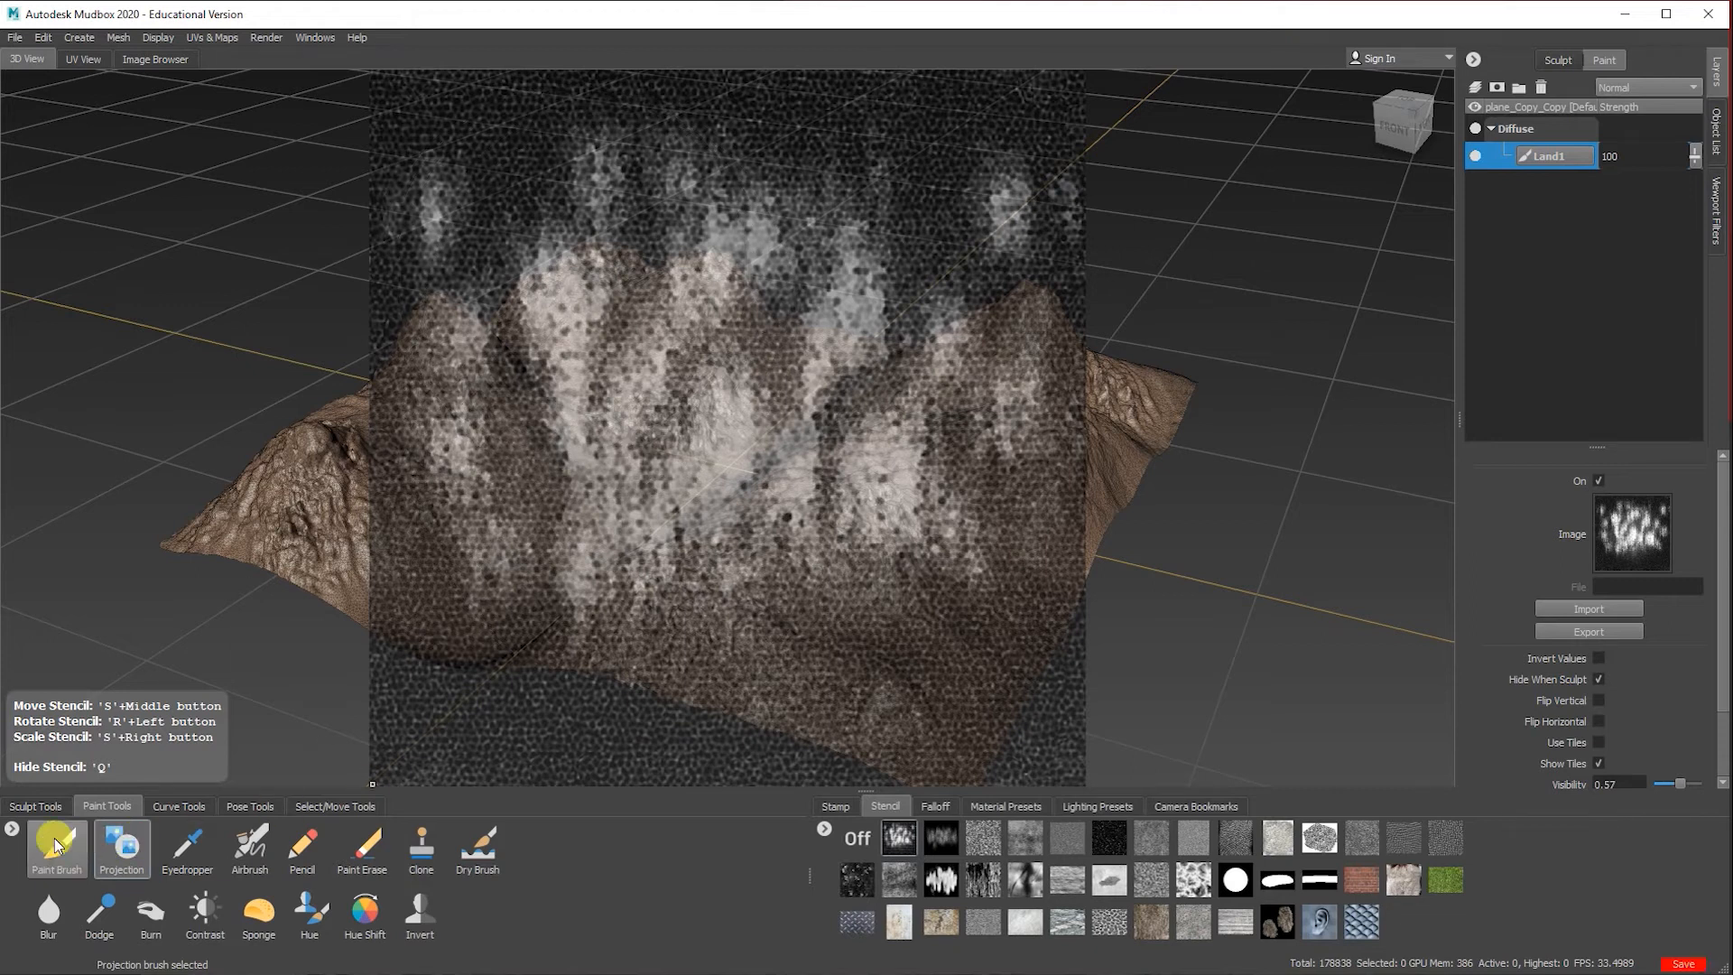
{"action": "left_click", "coordinate": [856, 837]}
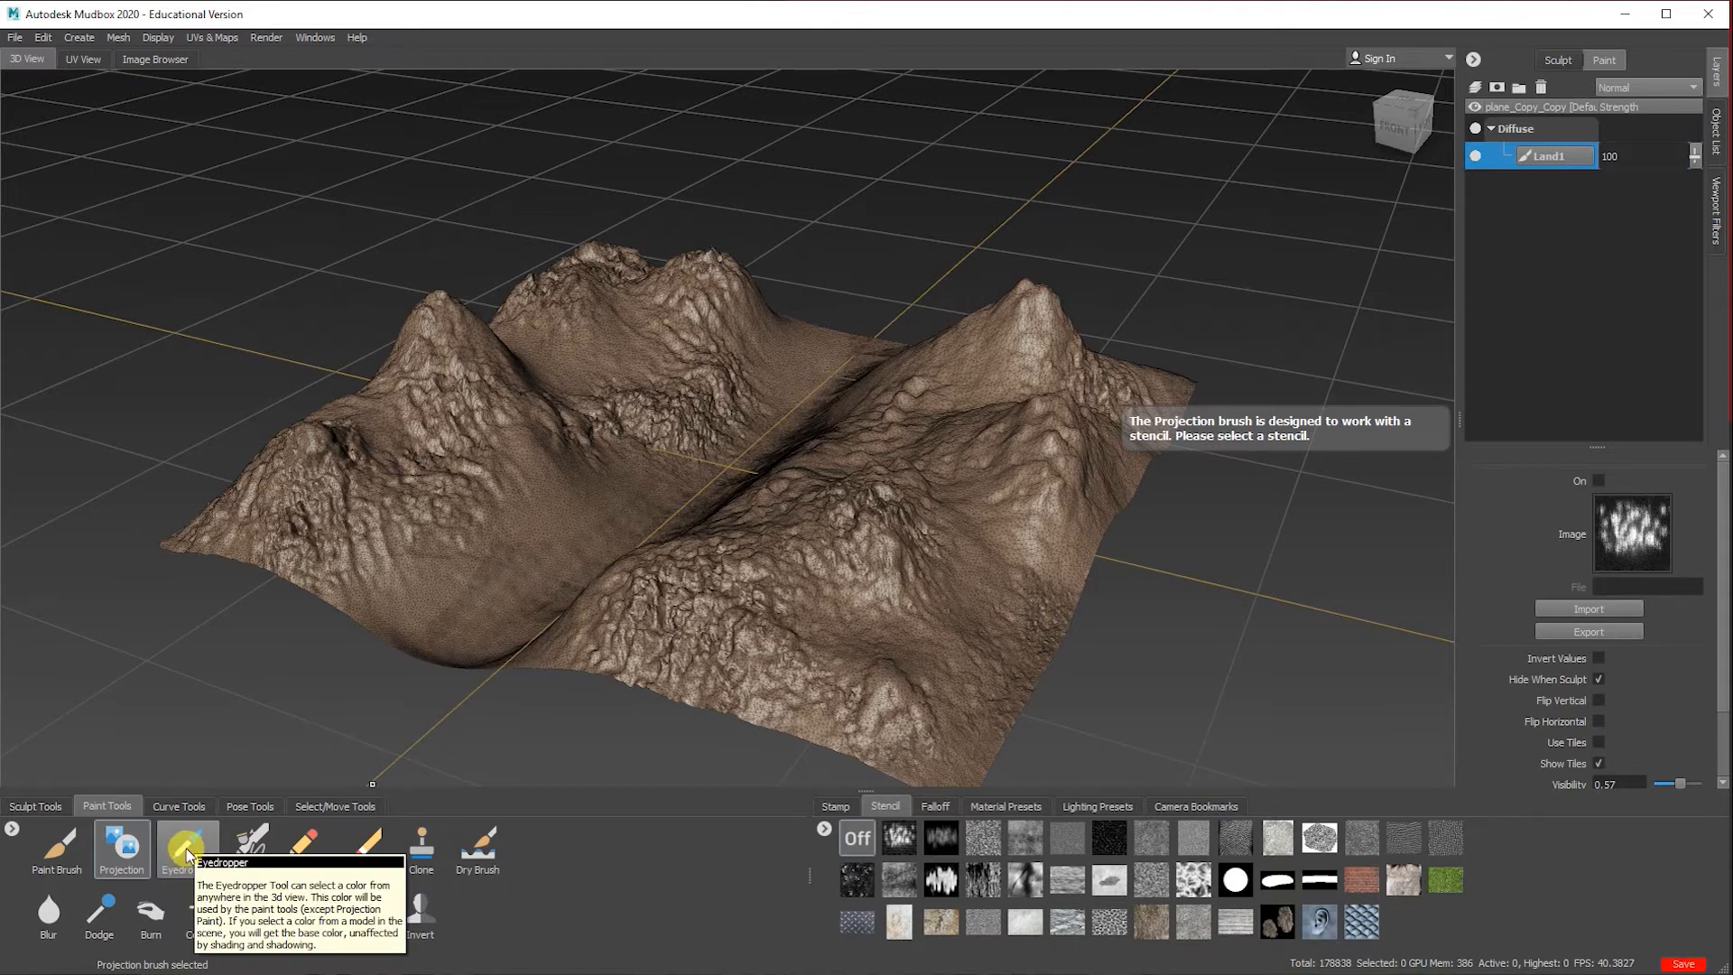
Step: Sample a paint color with the Eyedropper and set the Projection tool's color back to white
{"action": "left_click", "coordinate": [186, 849]}
{"action": "left_click", "coordinate": [121, 846]}
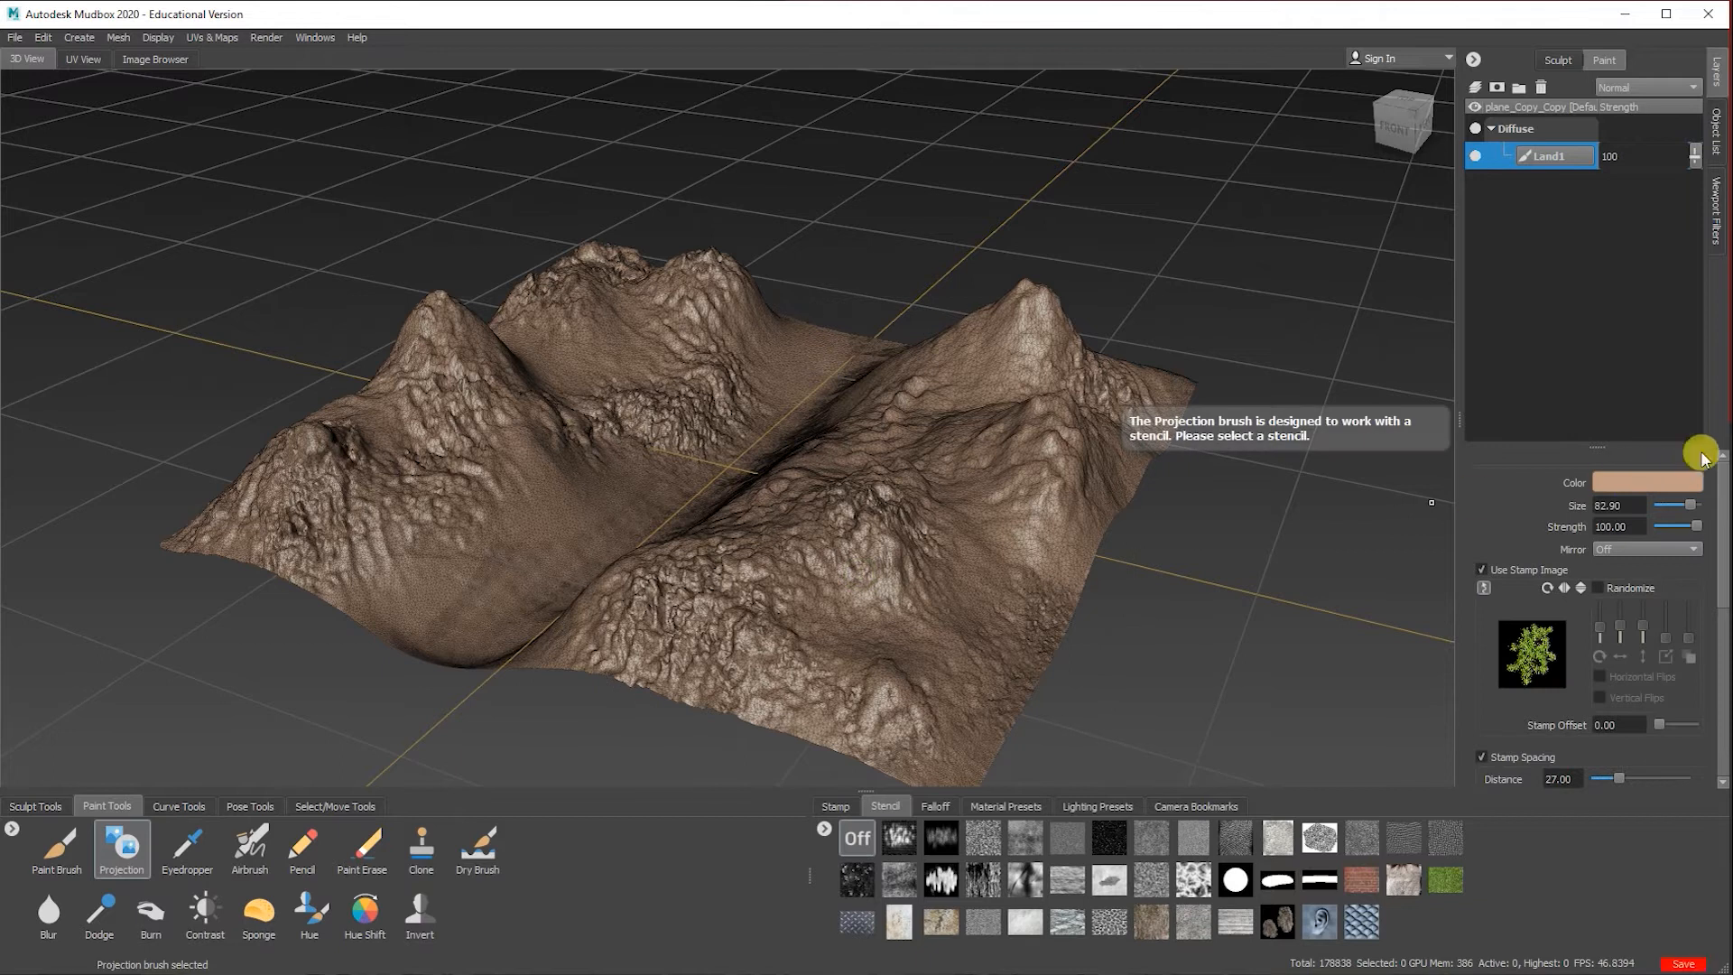
{"action": "left_click", "coordinate": [1666, 480]}
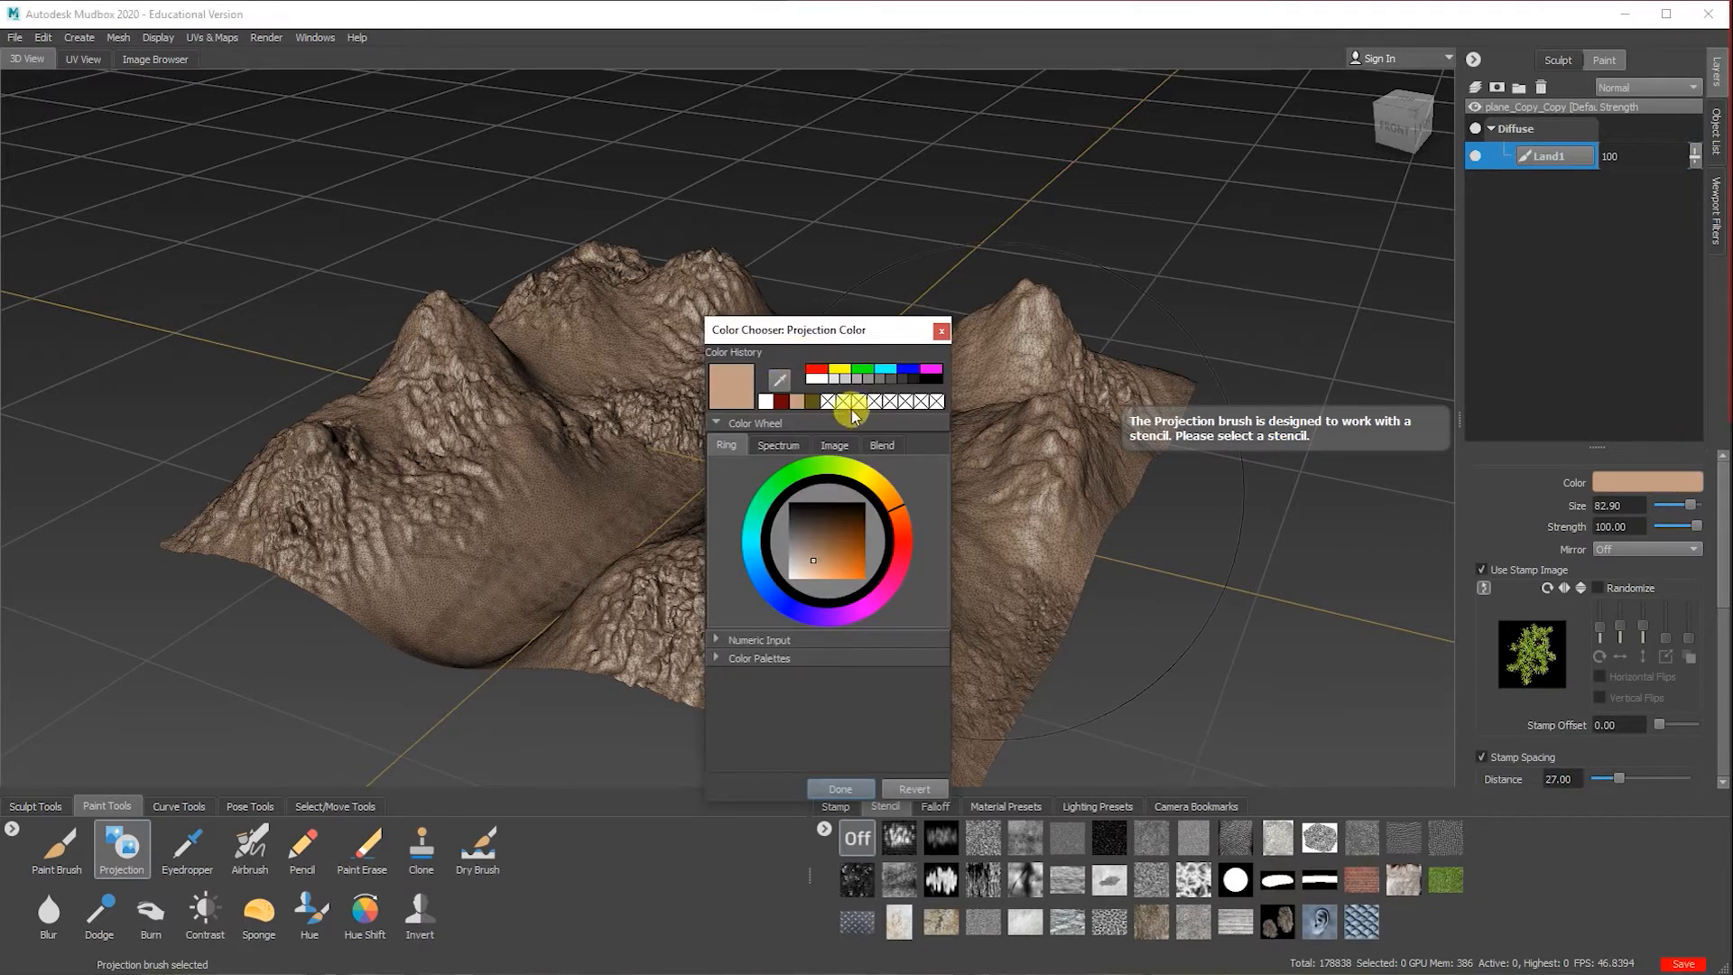
{"action": "left_click", "coordinate": [765, 401]}
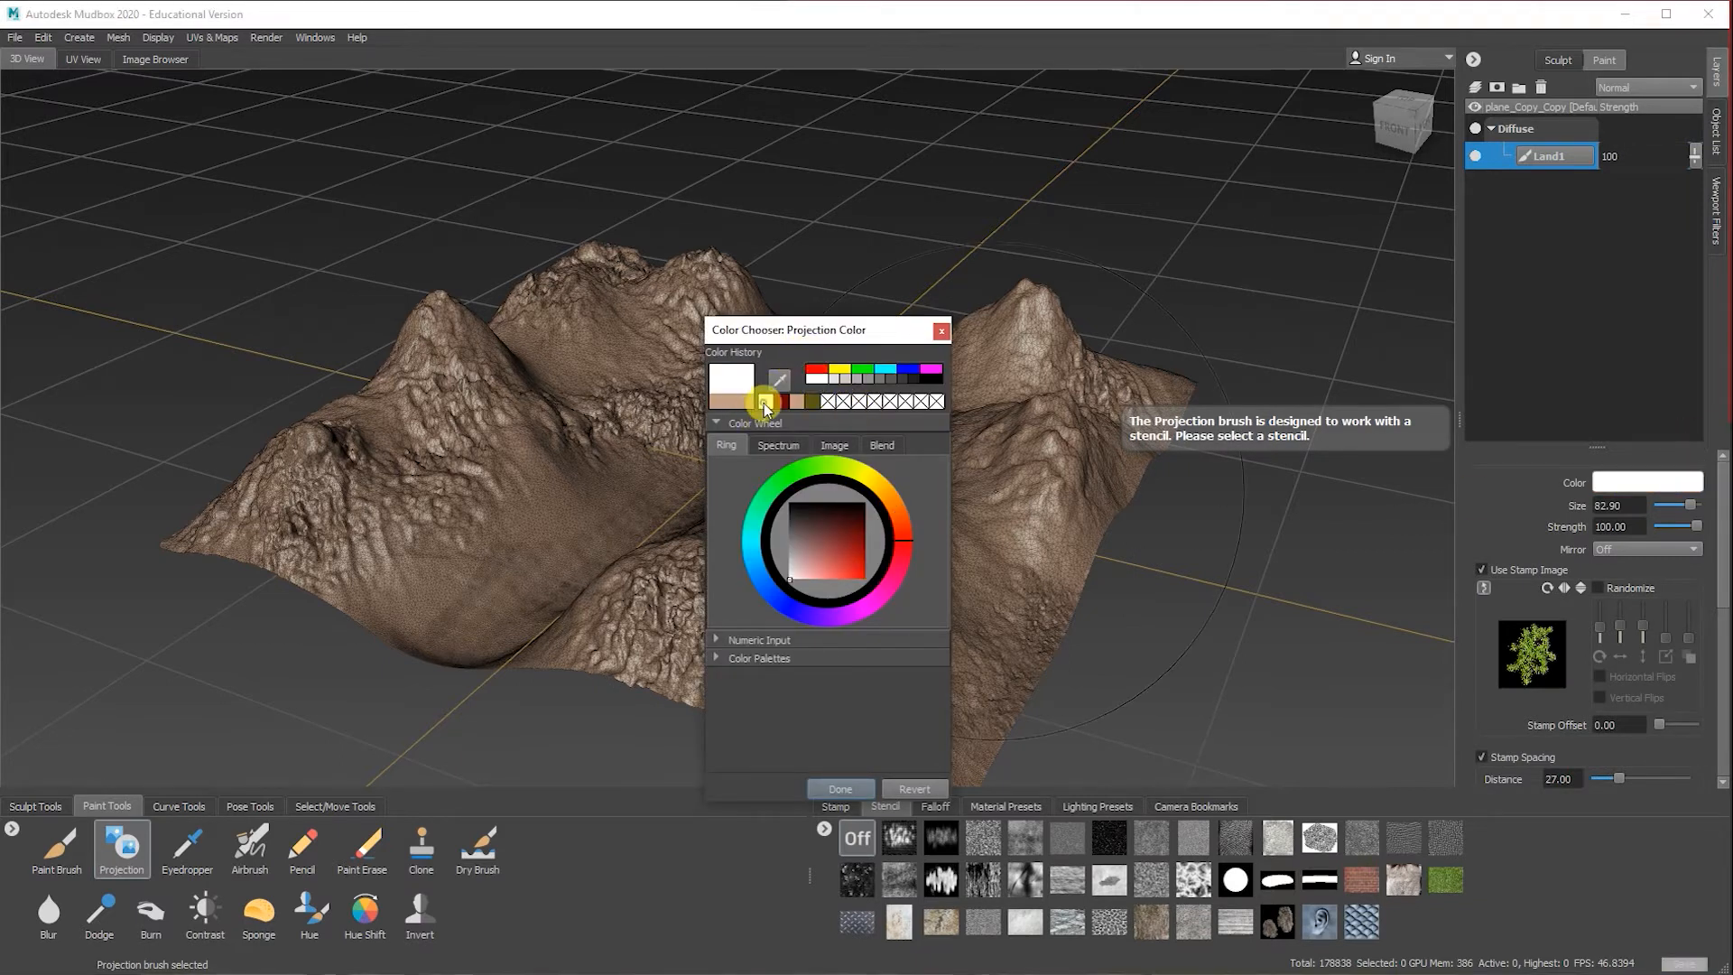
{"action": "left_click", "coordinate": [841, 789]}
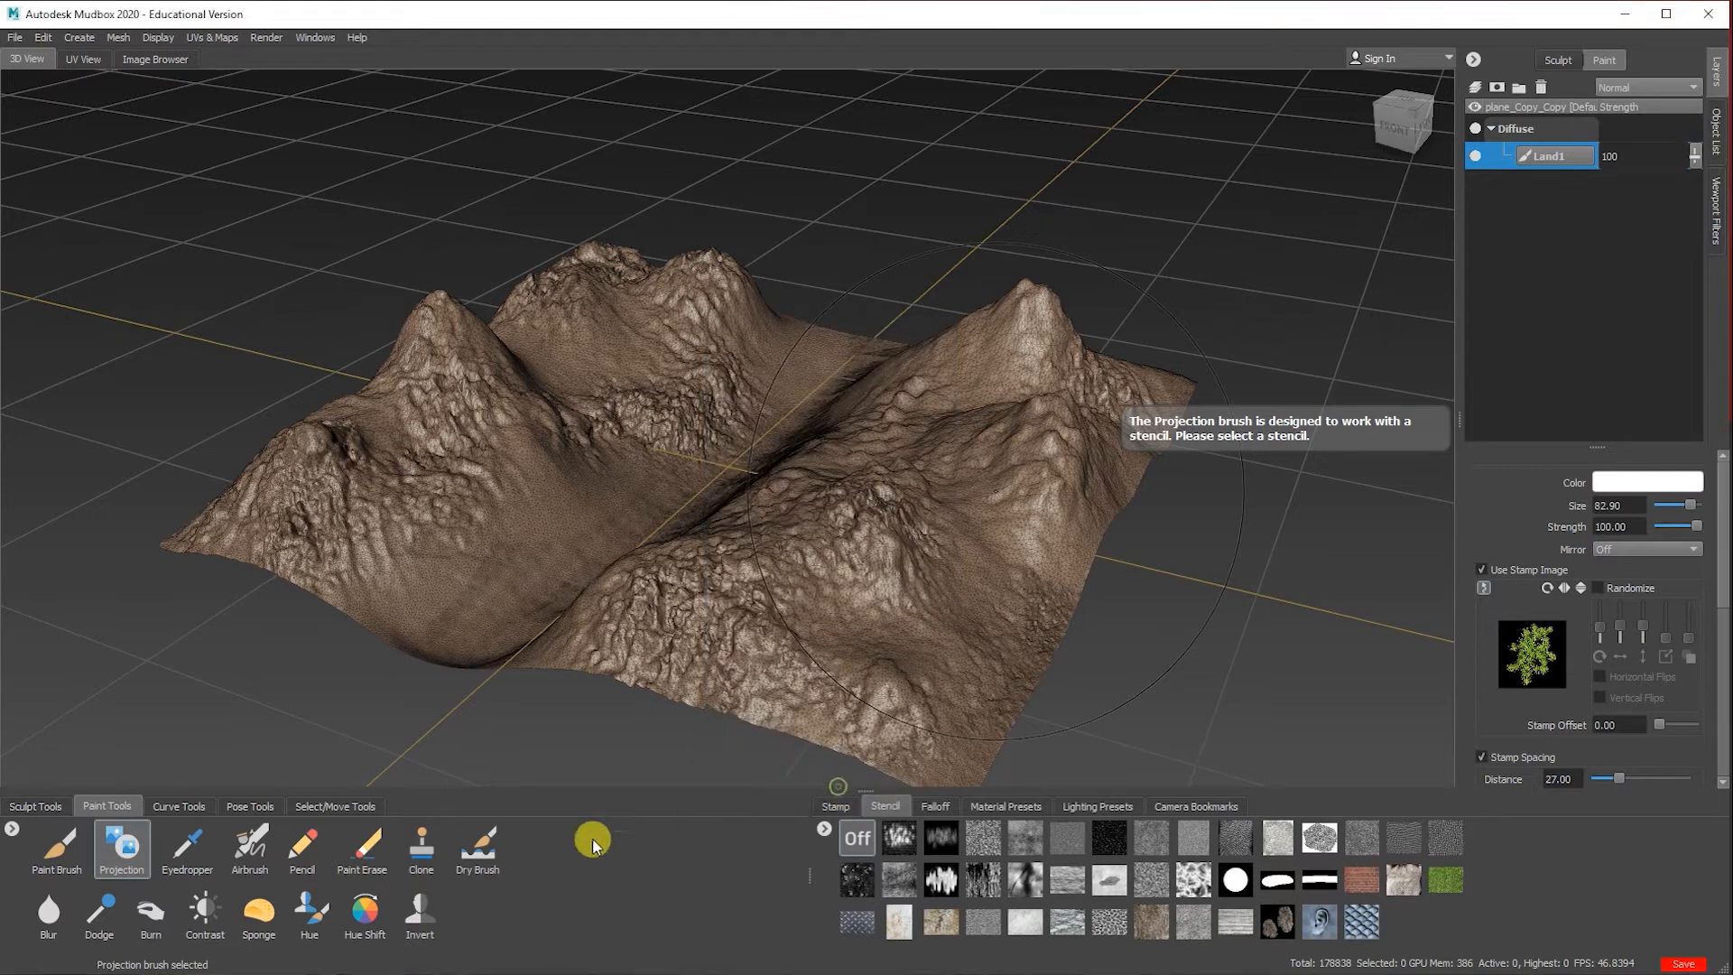
Step: Airbrush green foliage over the right-hand mountains with the leaf stamp image enabled
{"action": "left_click", "coordinate": [250, 844]}
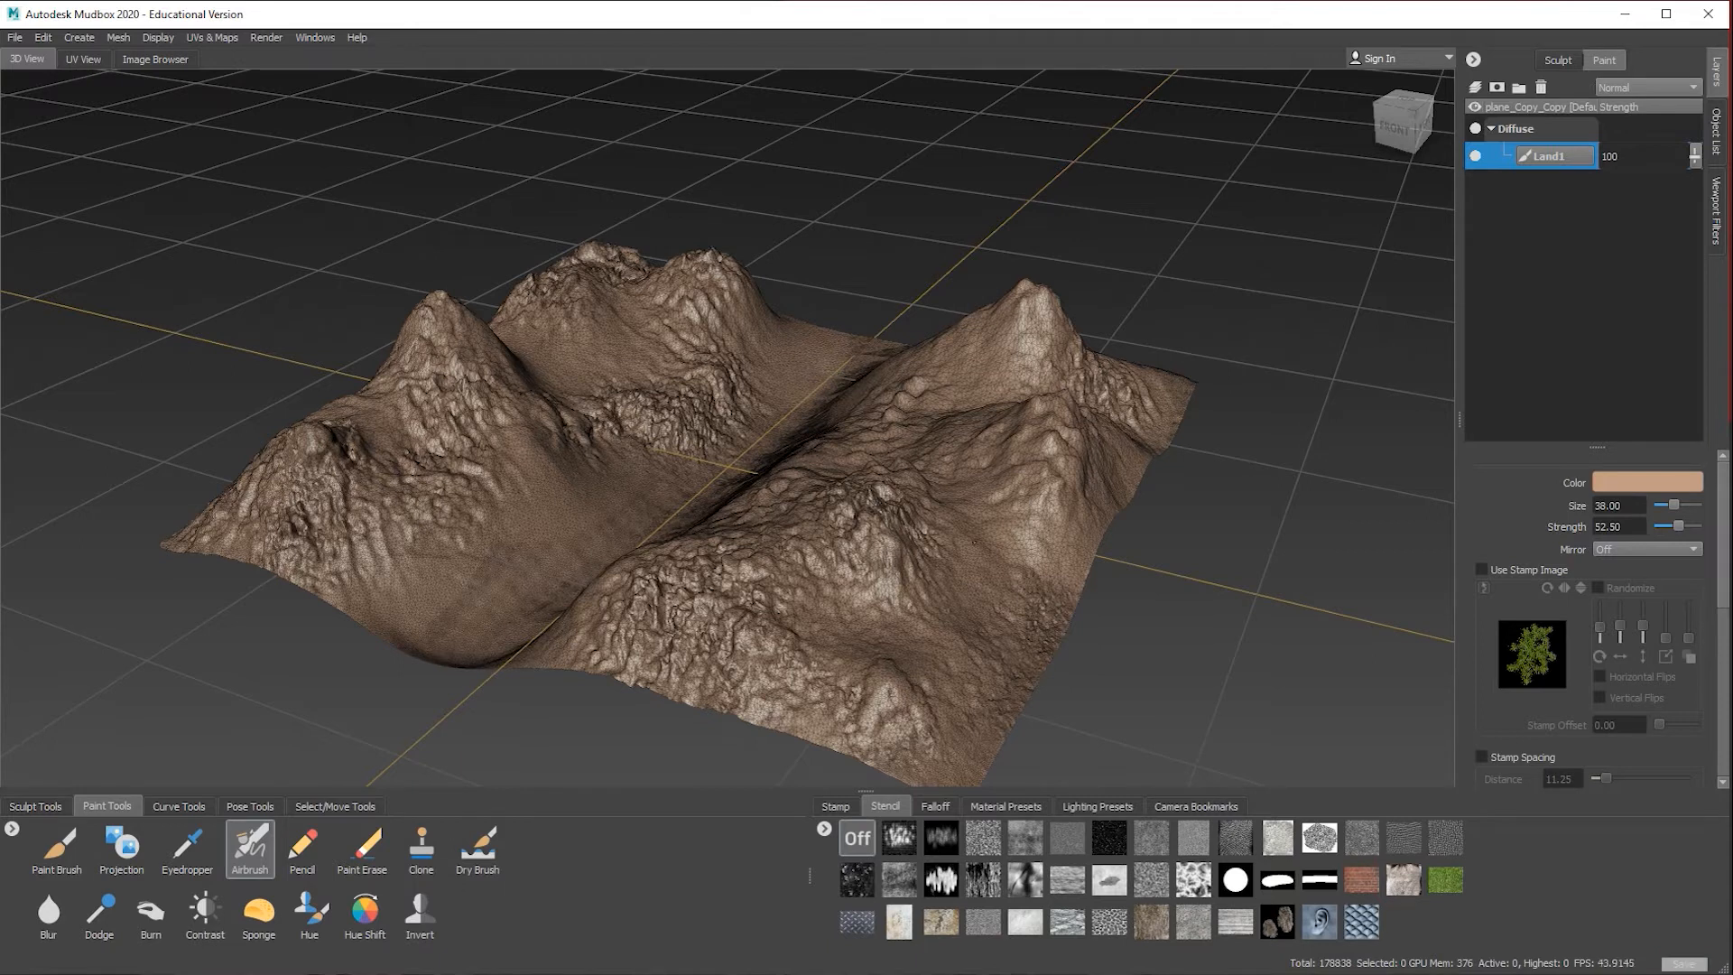
{"action": "left_click", "coordinate": [251, 849]}
{"action": "left_click", "coordinate": [1489, 567]}
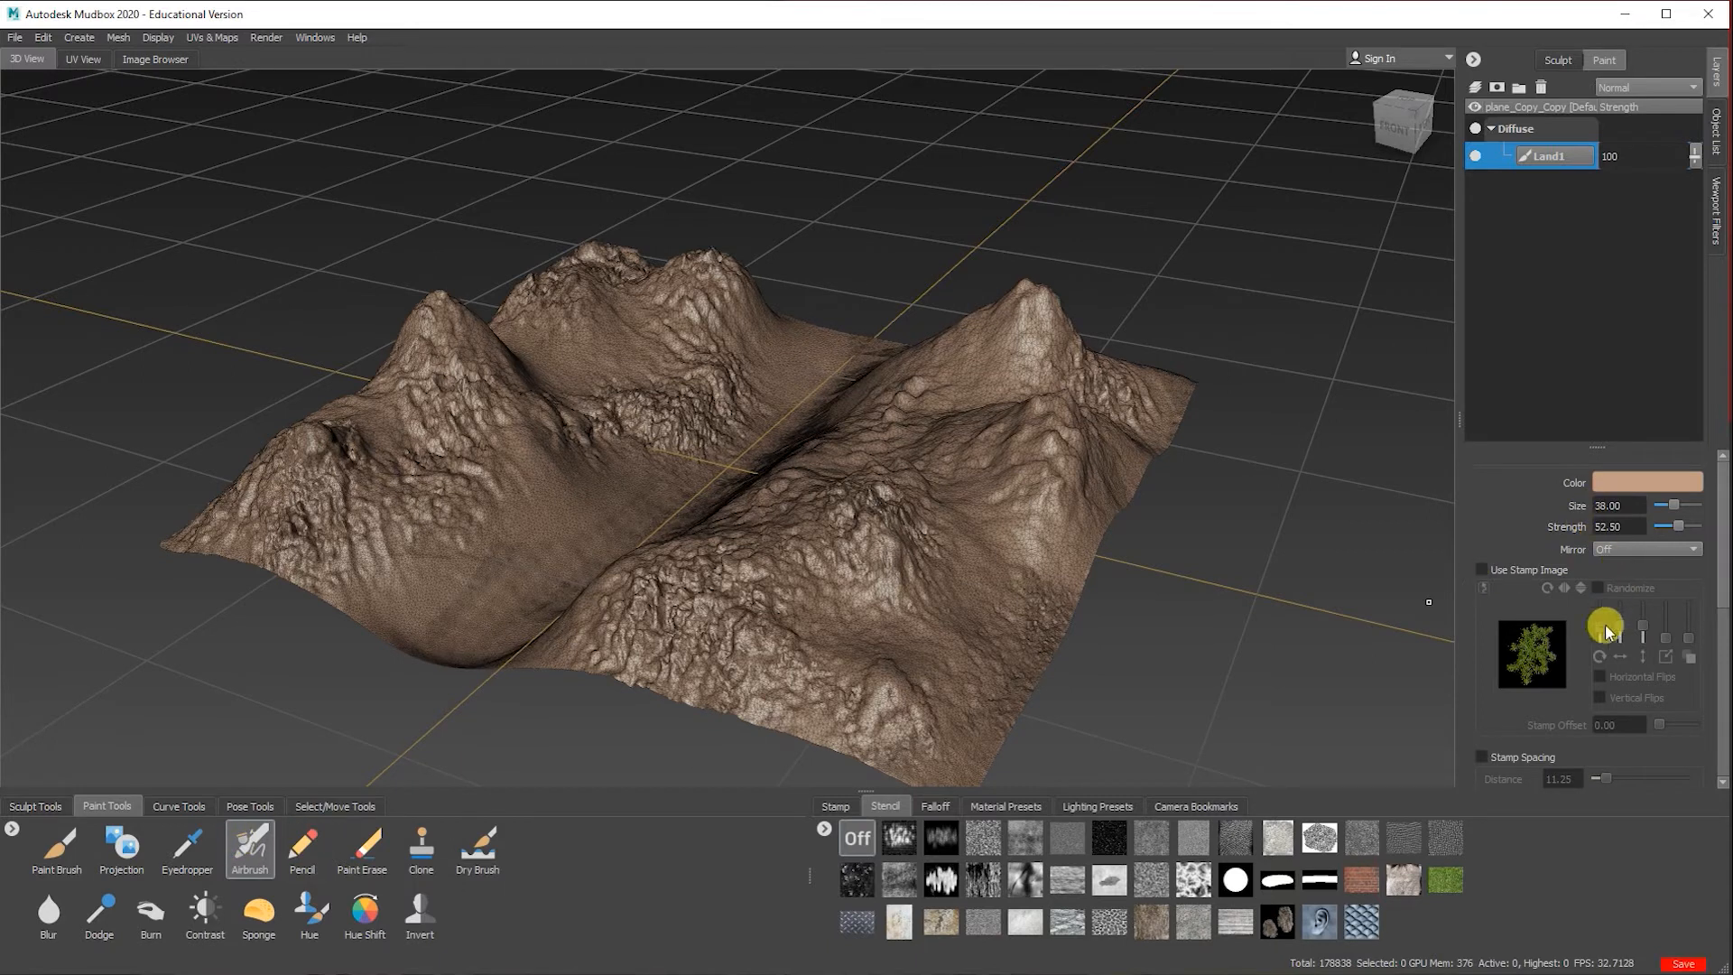
{"action": "left_click", "coordinate": [1482, 570]}
{"action": "mouse_move", "coordinate": [880, 564]}
{"action": "left_mouse_down"}
{"action": "mouse_move", "coordinate": [925, 607]}
{"action": "mouse_move", "coordinate": [778, 652]}
{"action": "mouse_move", "coordinate": [812, 542]}
{"action": "mouse_move", "coordinate": [1011, 444]}
{"action": "mouse_move", "coordinate": [1022, 508]}
{"action": "mouse_move", "coordinate": [1047, 523]}
{"action": "left_mouse_up"}
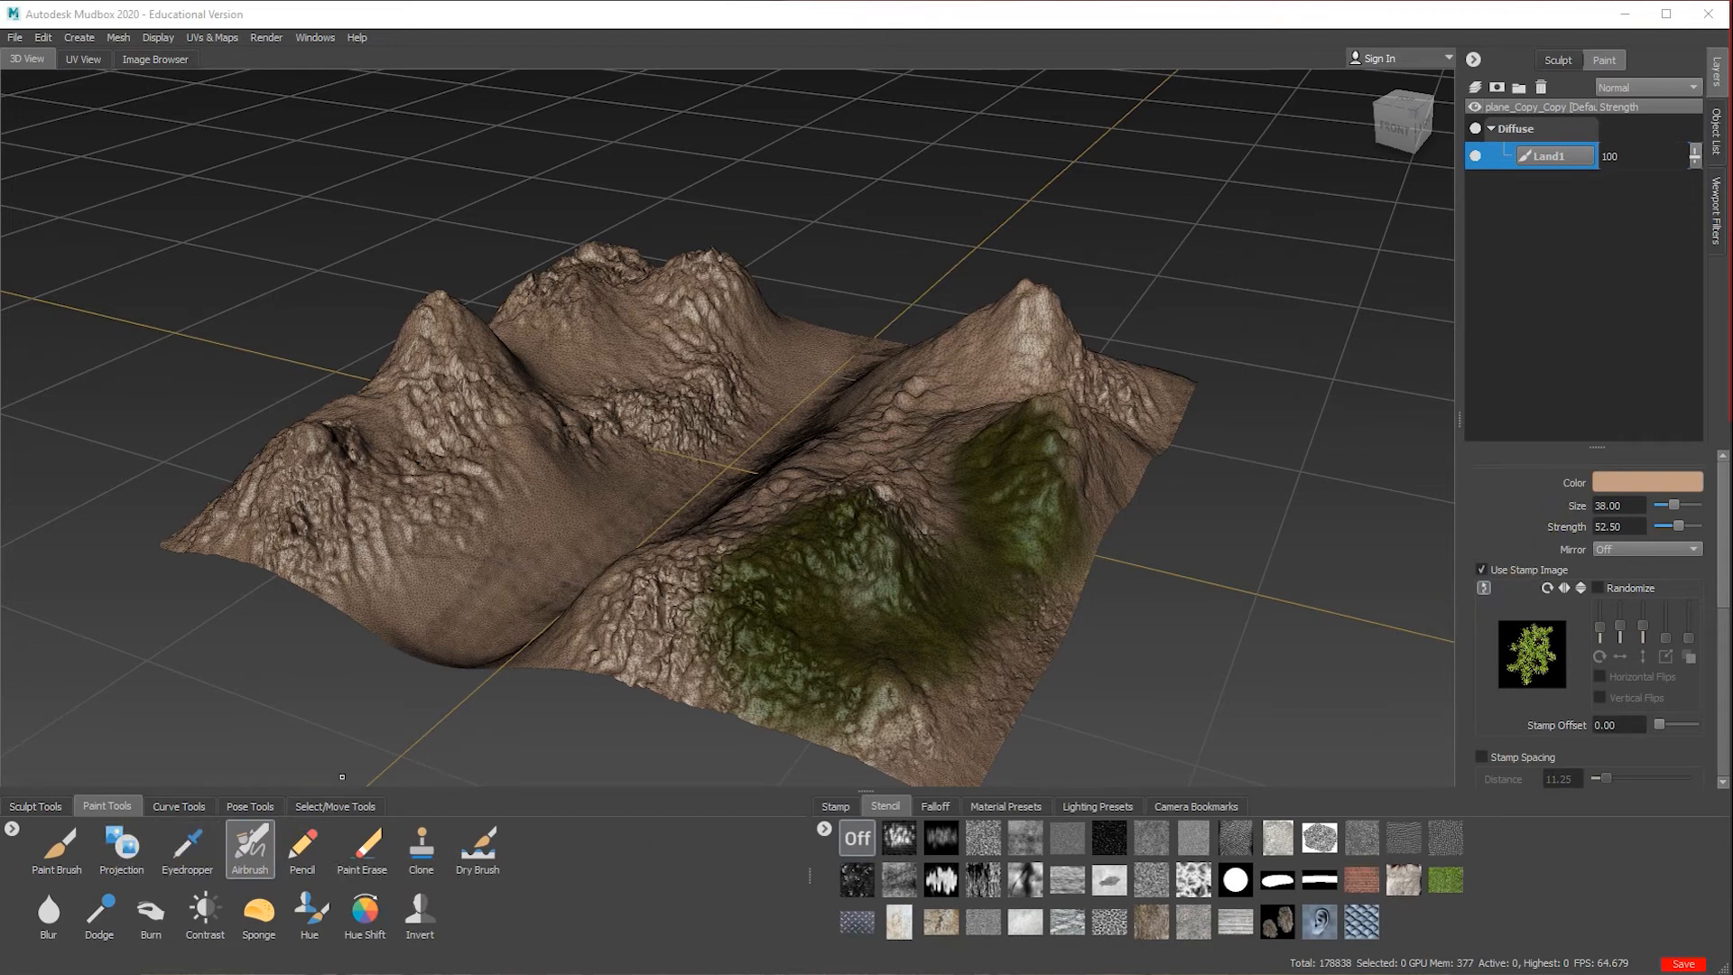
Step: Scribble thin black Pencil lines across the right-hand mountains and undo them
{"action": "left_click", "coordinate": [302, 846]}
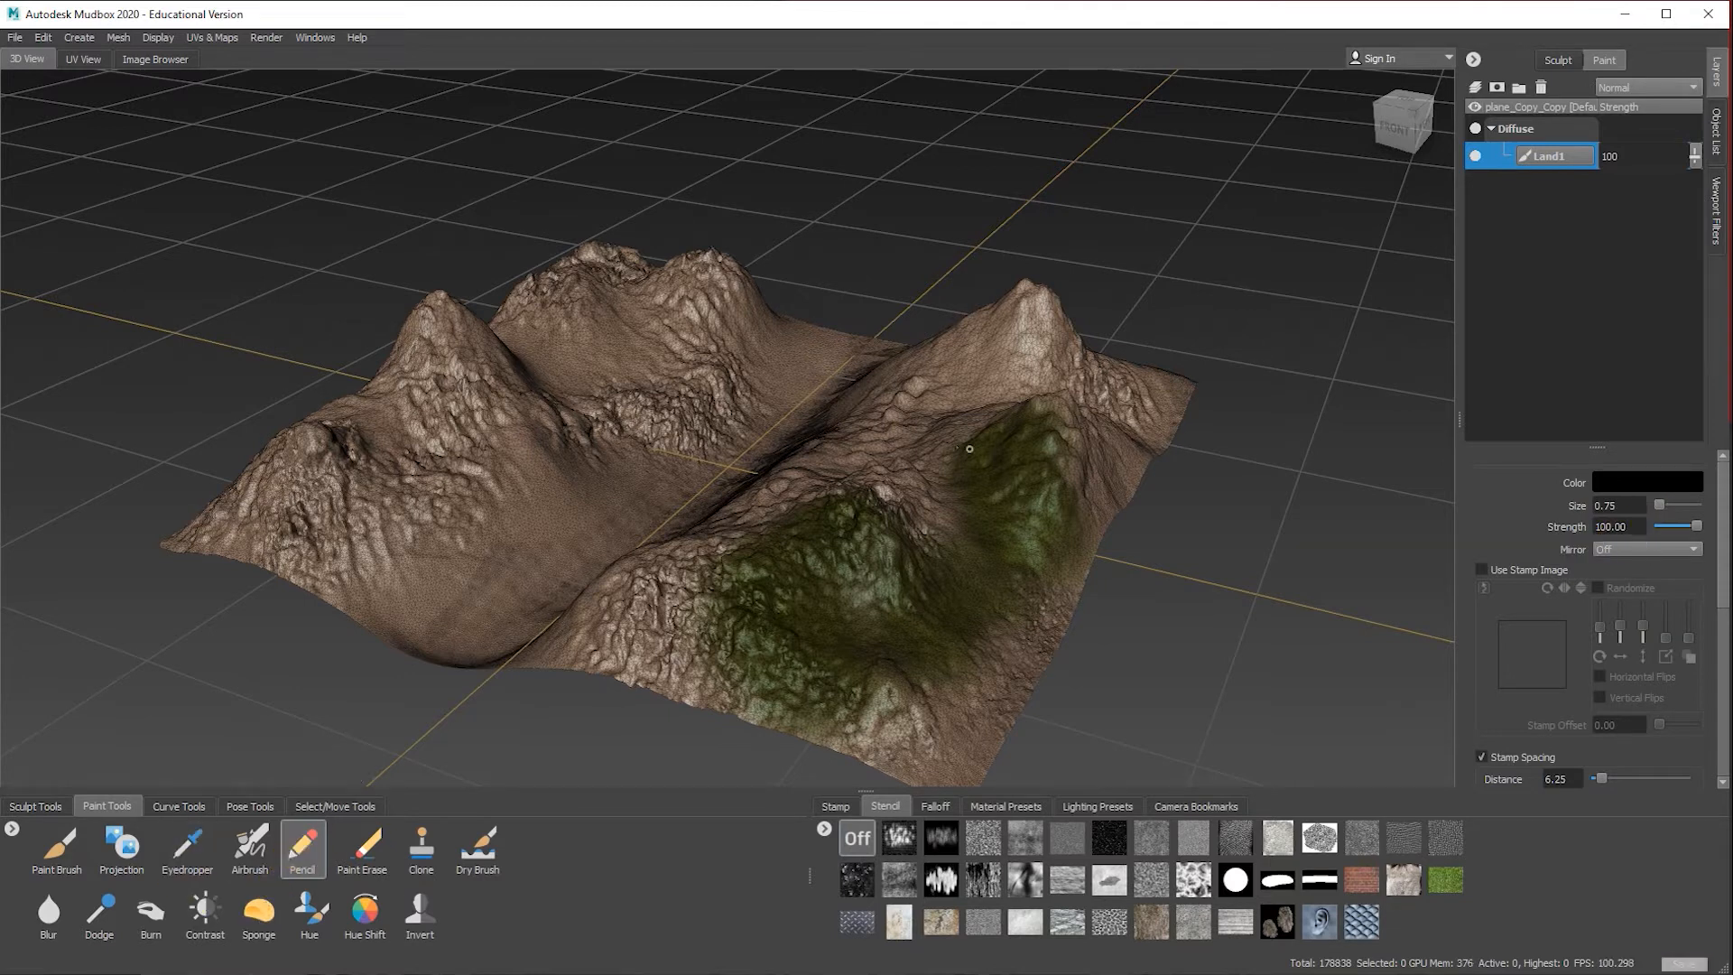
{"action": "left_click_drag", "start_coordinate": [768, 679], "coordinate": [784, 483]}
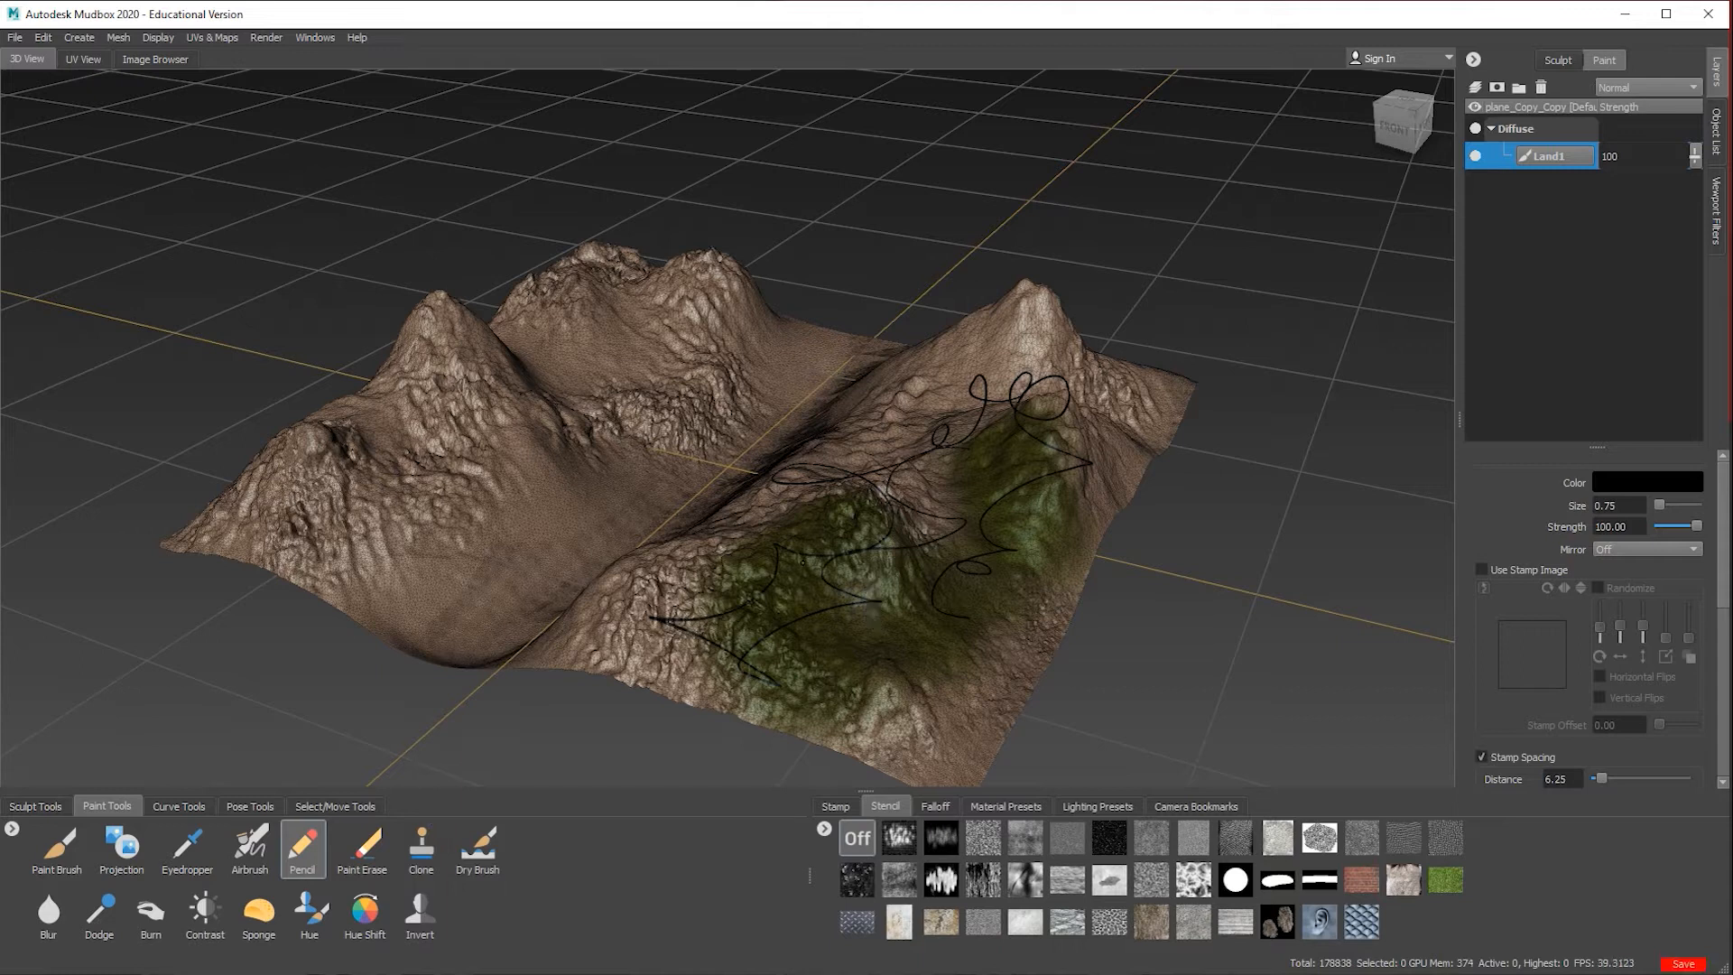
{"action": "key", "text": "ctrl+z"}
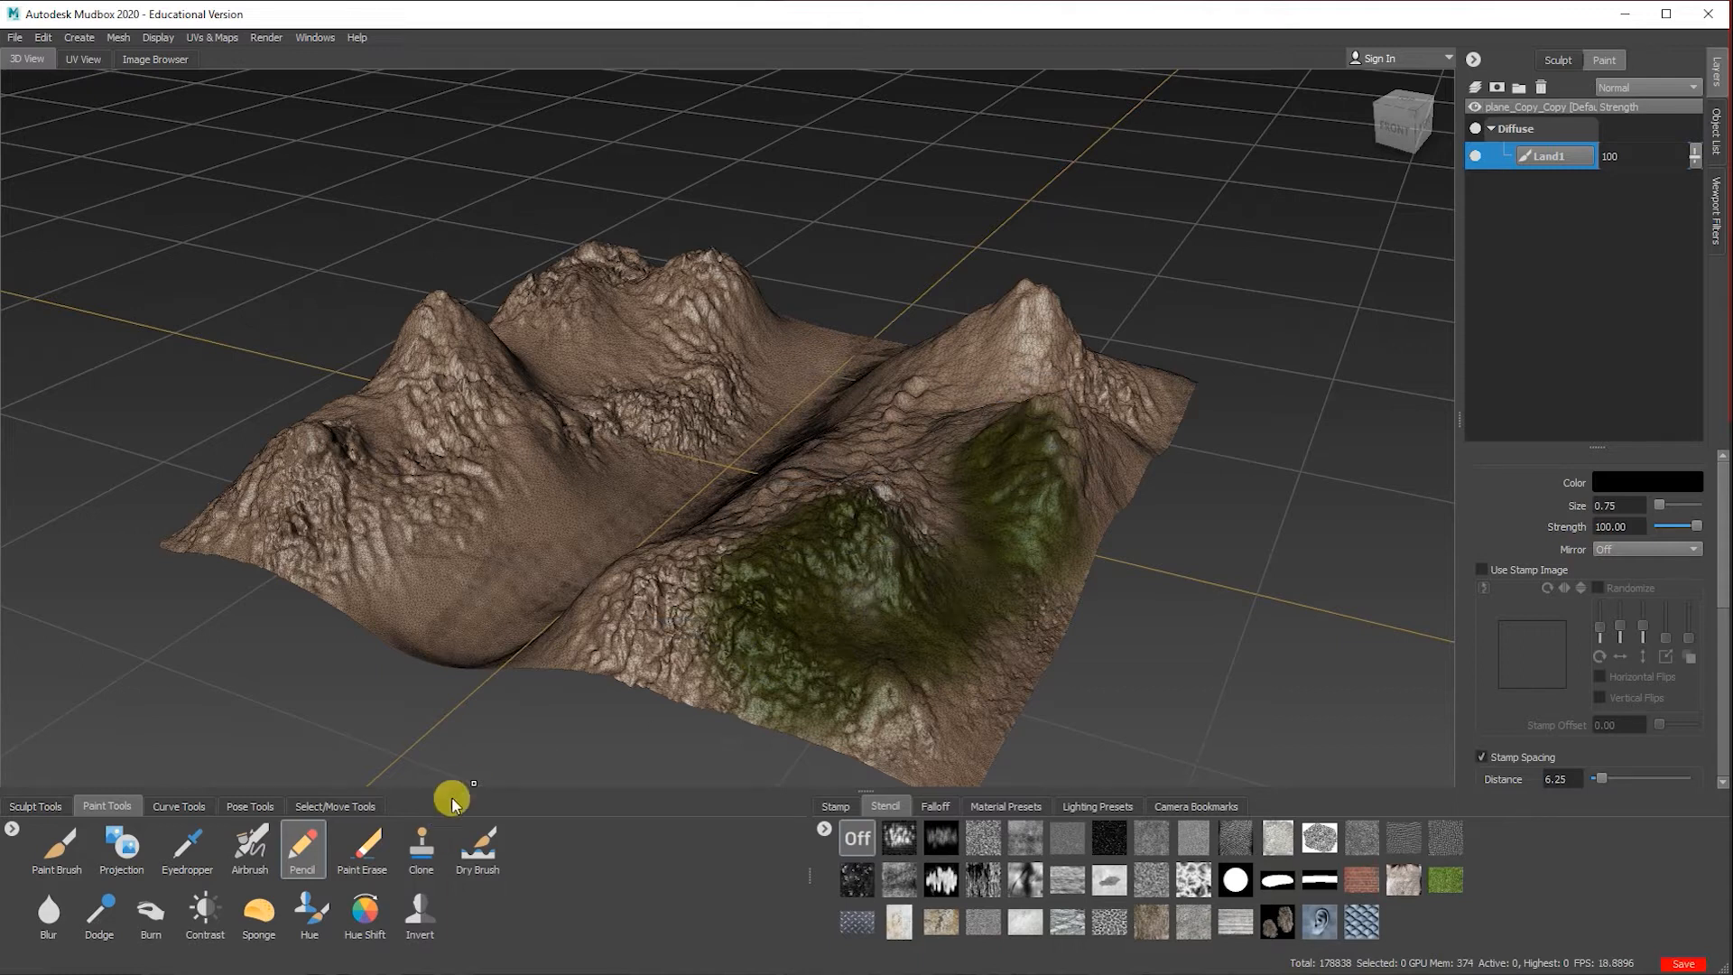
Step: Remove the green airbrushed foliage from the right-hand mountains with Paint Erase
{"action": "left_click", "coordinate": [365, 844]}
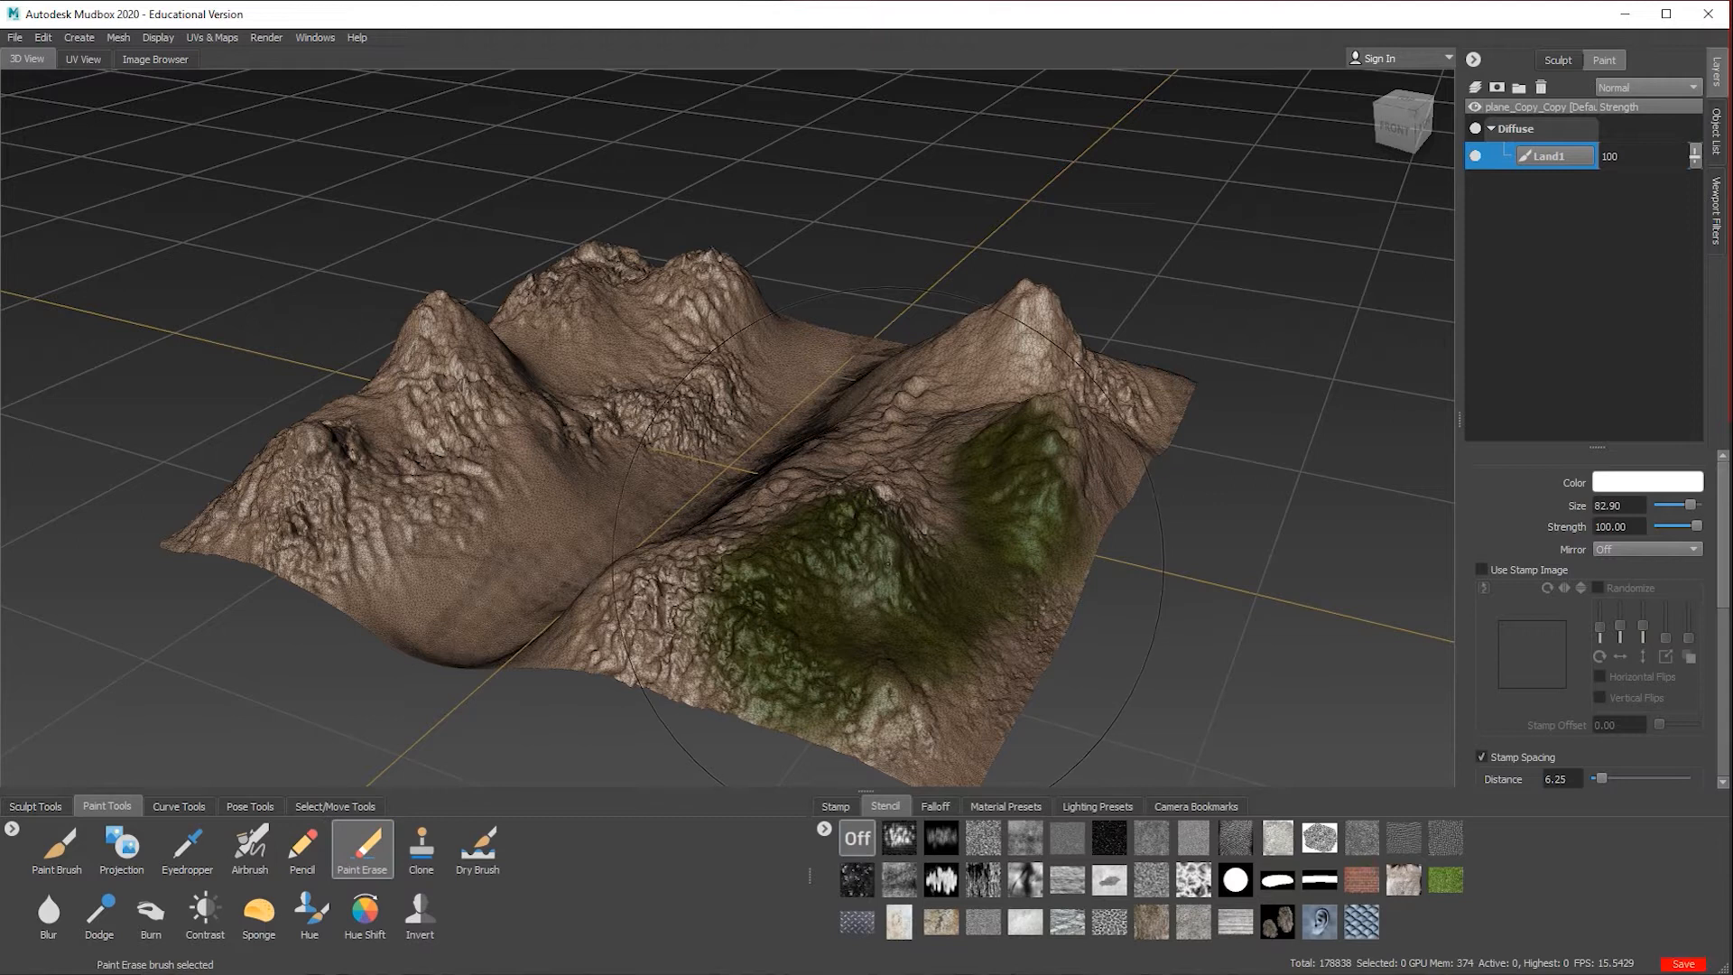
{"action": "mouse_move", "coordinate": [858, 609]}
{"action": "left_mouse_down"}
{"action": "mouse_move", "coordinate": [948, 542]}
{"action": "mouse_move", "coordinate": [1027, 388]}
{"action": "left_mouse_up"}
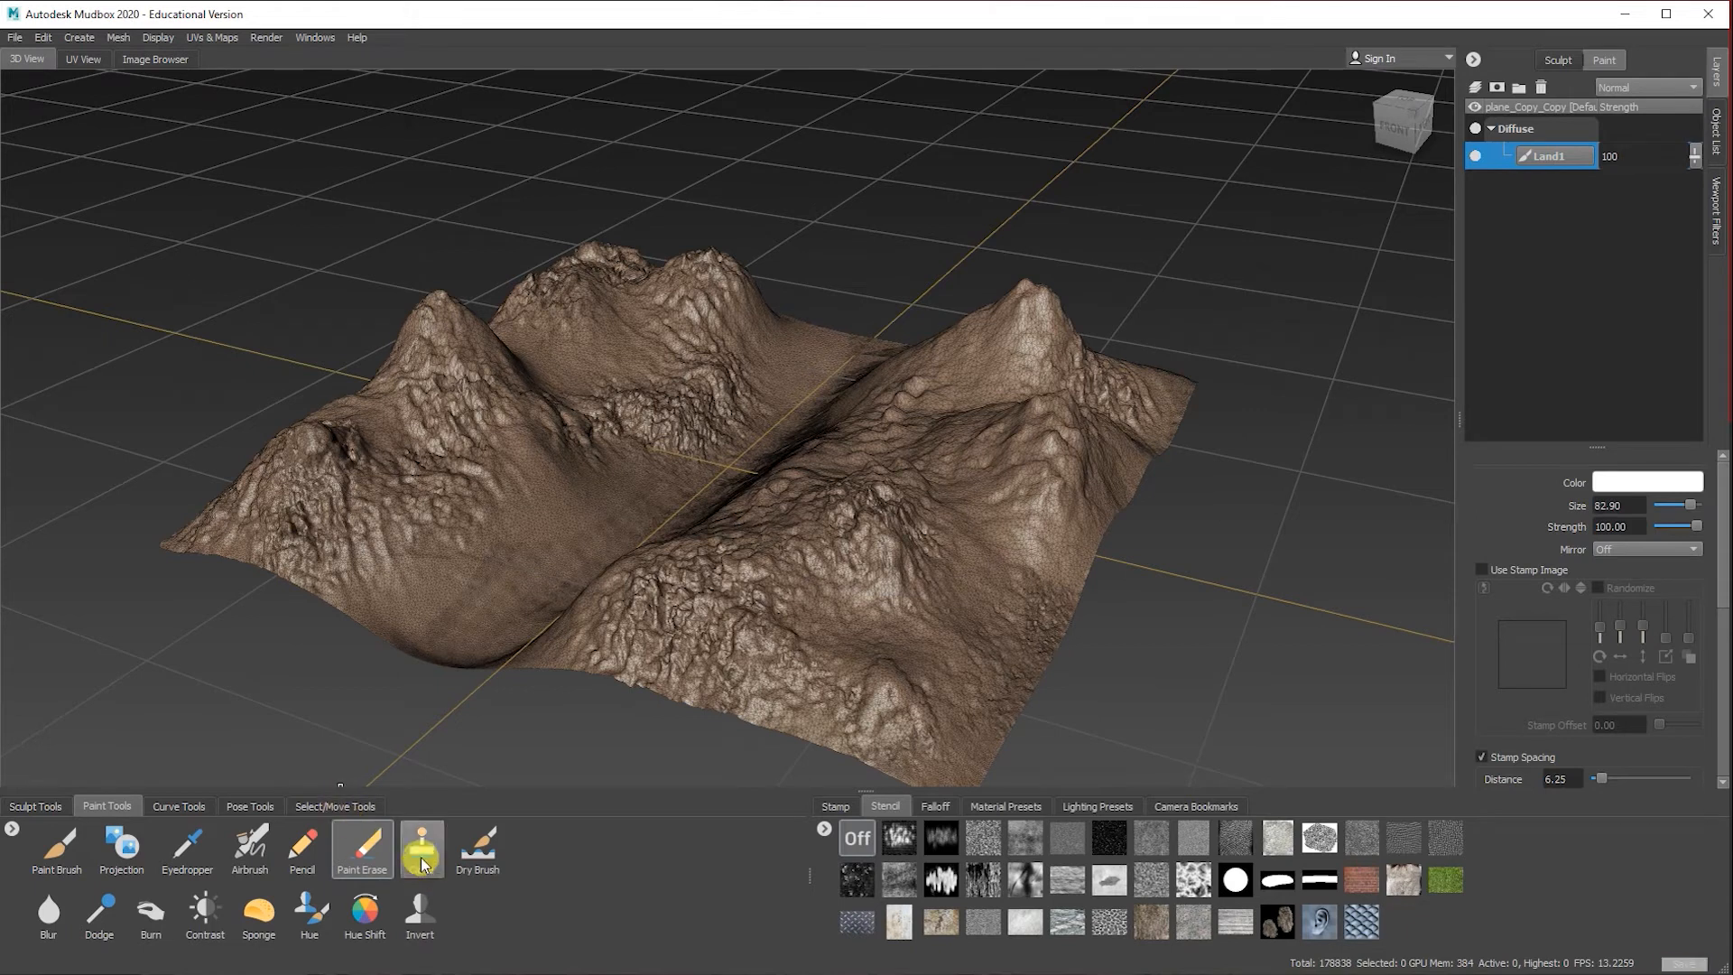
Step: Preview the green grass stencil over the terrain with the Paint Brush and turn the stencil off
{"action": "left_click", "coordinate": [59, 847]}
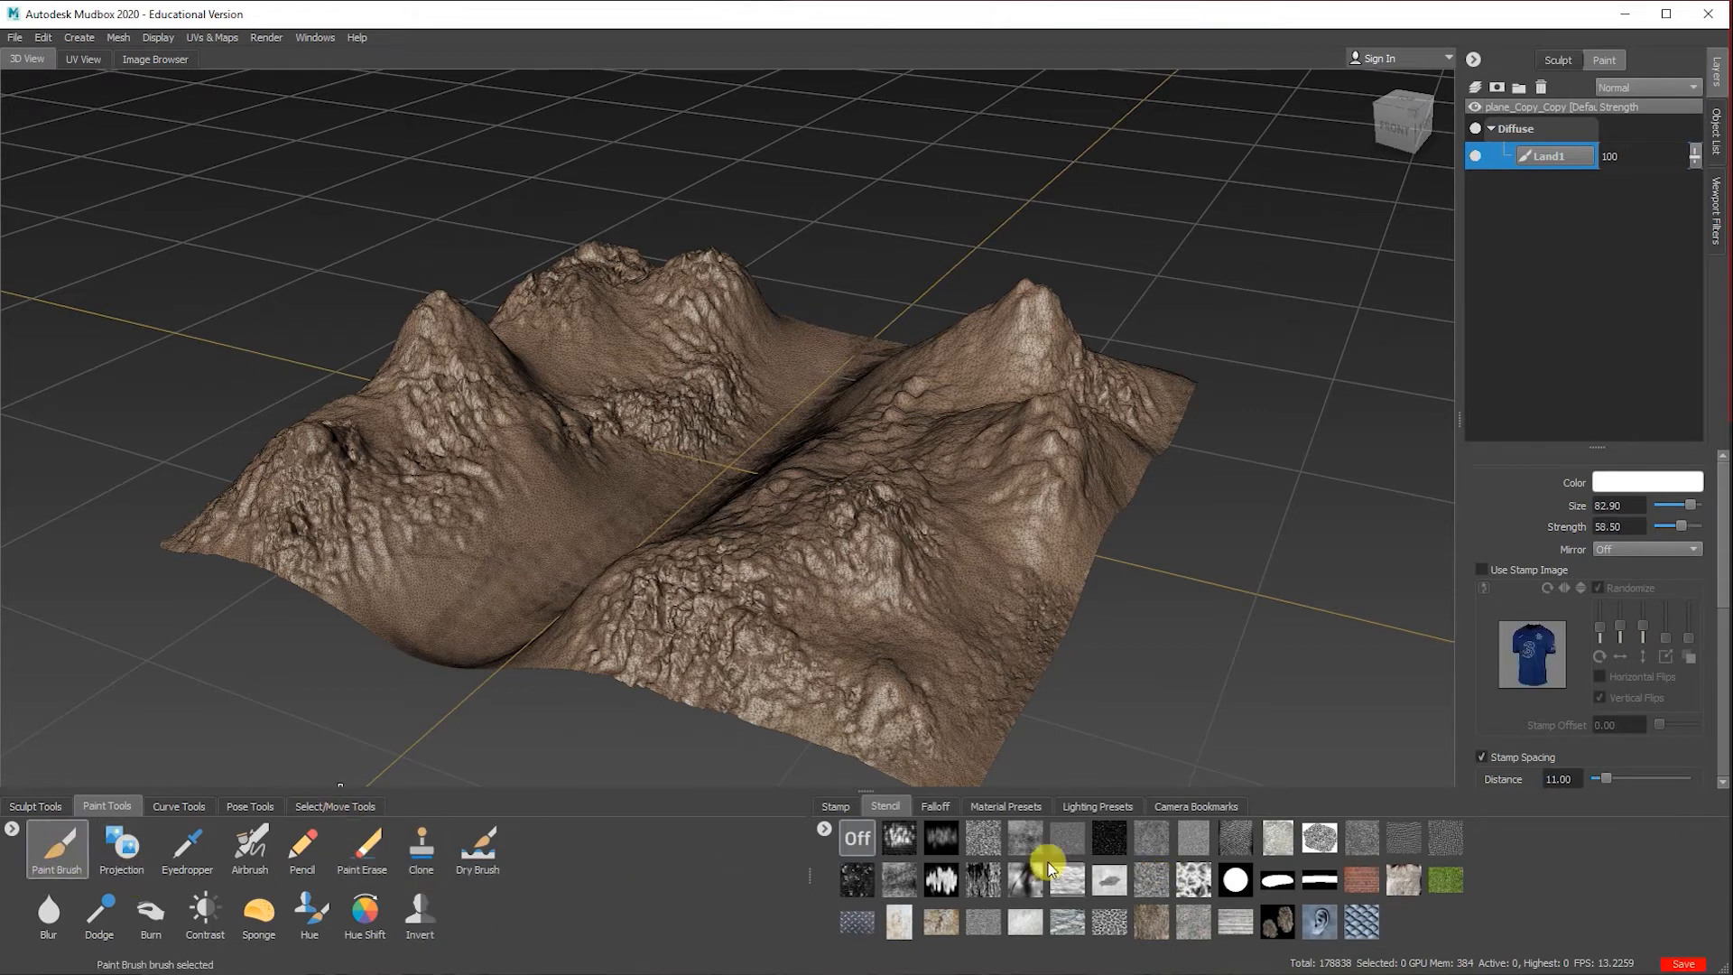
{"action": "left_click", "coordinate": [1447, 882]}
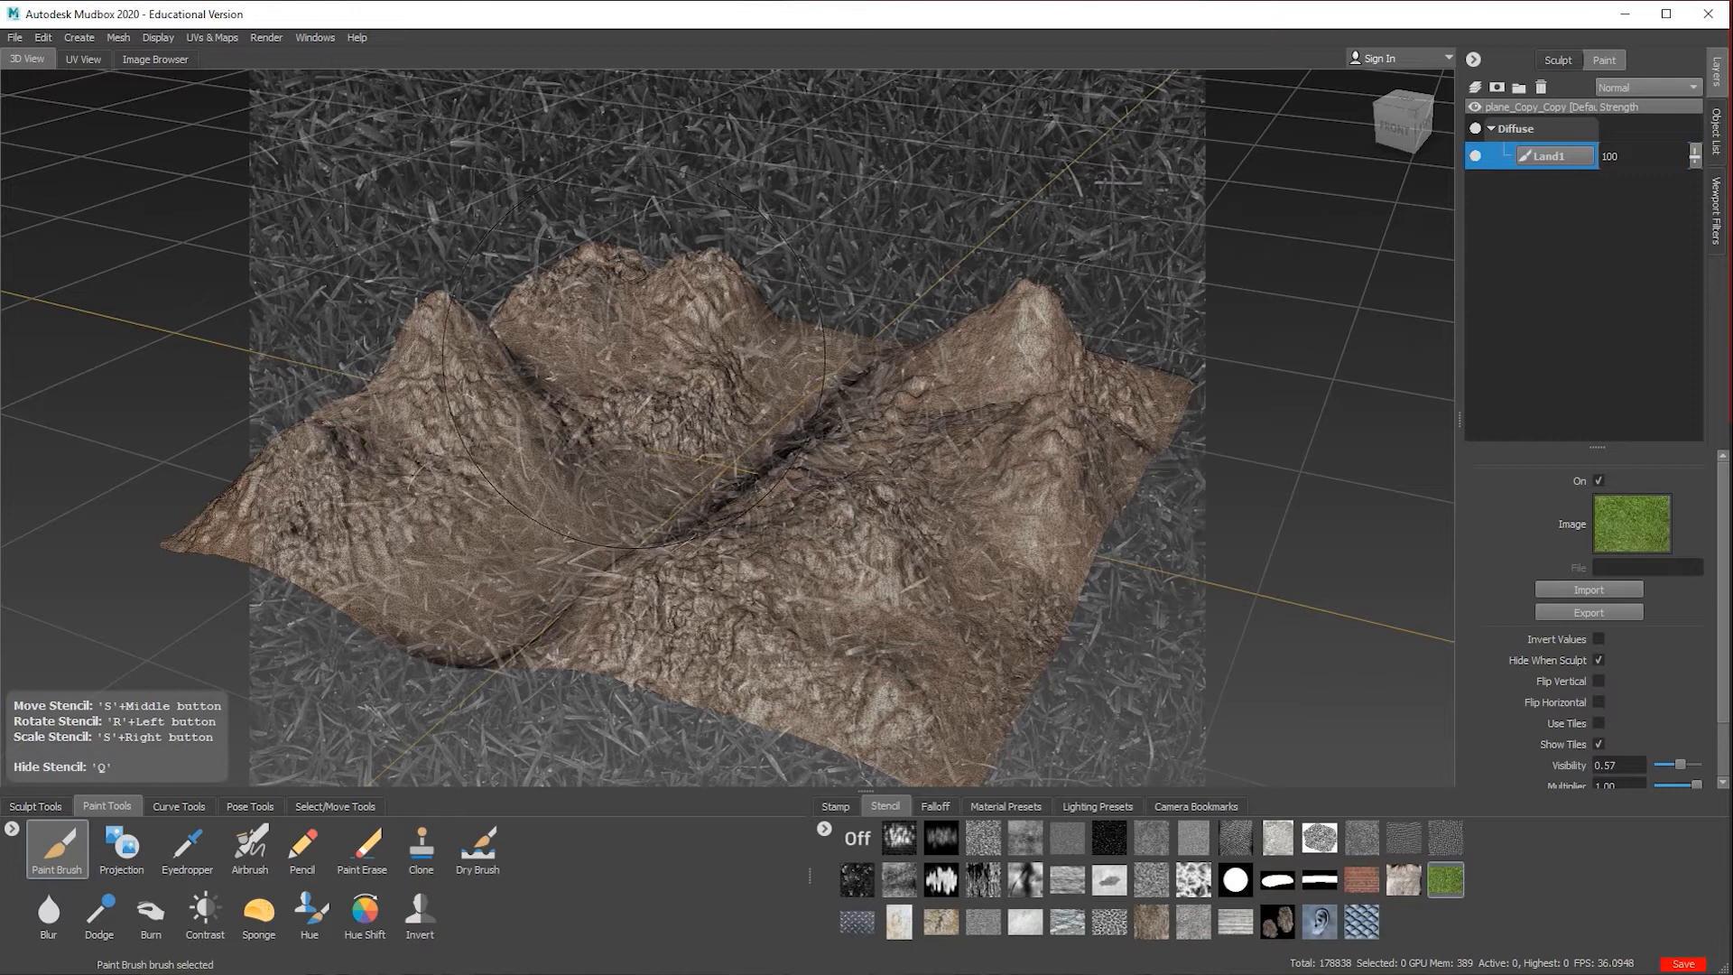
{"action": "left_click", "coordinate": [853, 839]}
Step: Paint the tall left-hand mountain with the green leaf stamp using the Paint Brush
{"action": "left_click", "coordinate": [836, 807]}
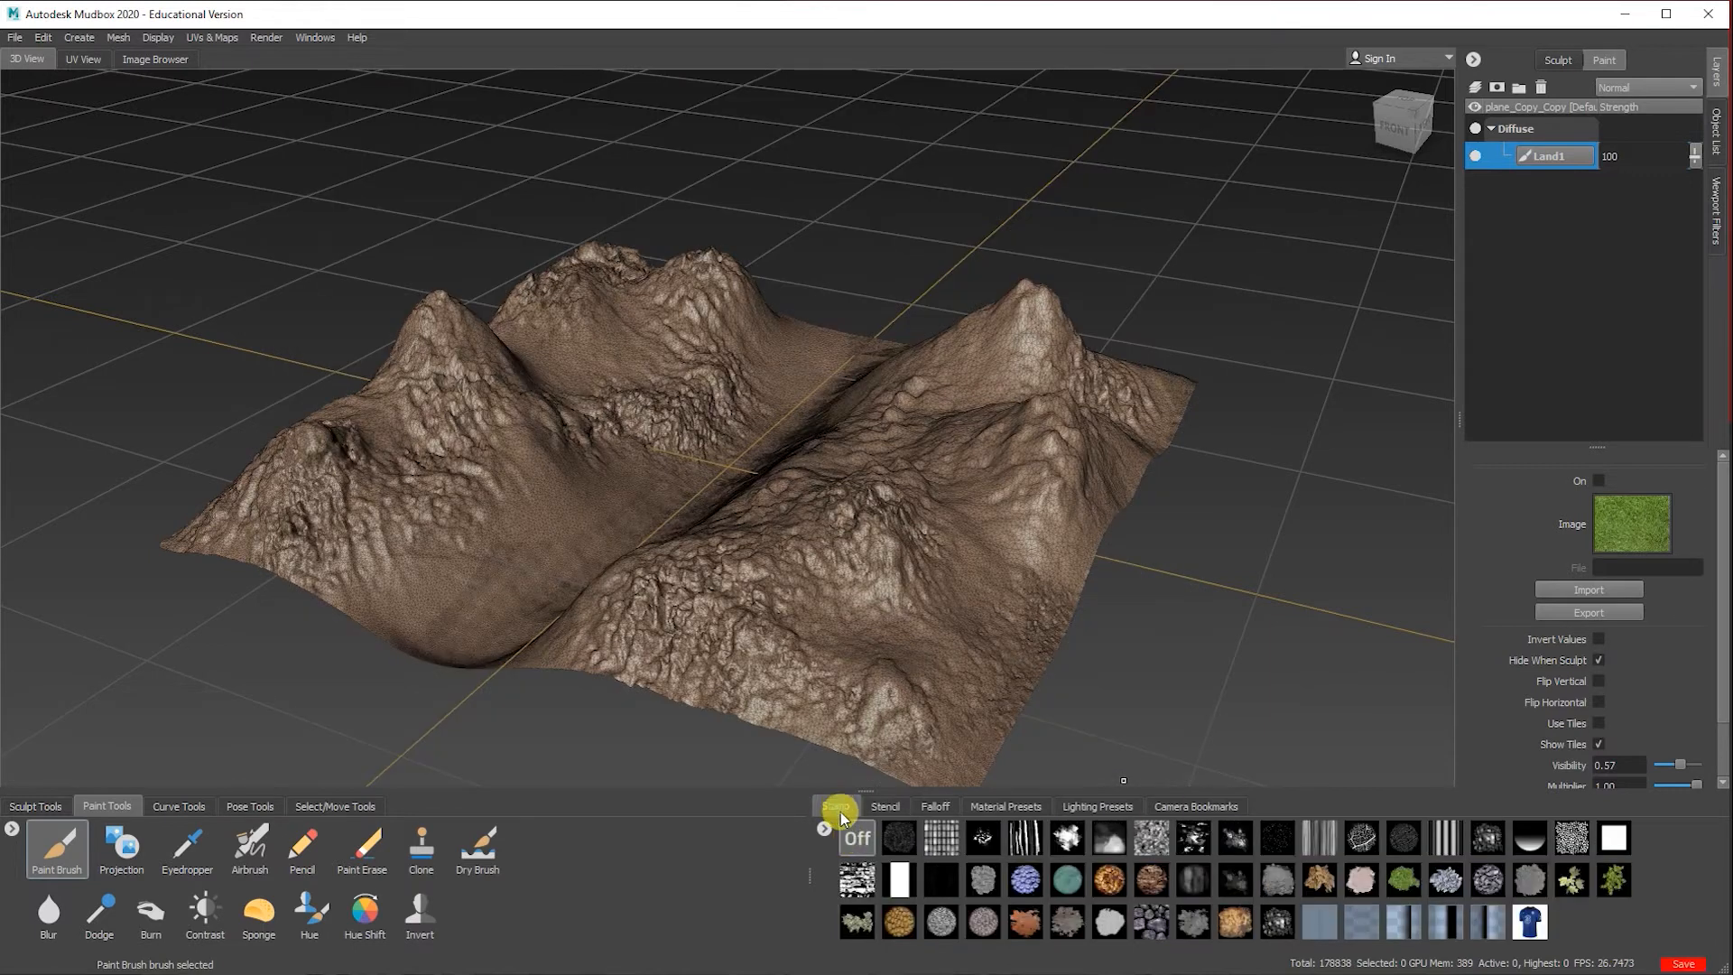
{"action": "left_click", "coordinate": [1596, 881]}
{"action": "mouse_move", "coordinate": [542, 506]}
{"action": "left_mouse_down"}
{"action": "mouse_move", "coordinate": [549, 338]}
{"action": "mouse_move", "coordinate": [424, 415]}
{"action": "left_mouse_up"}
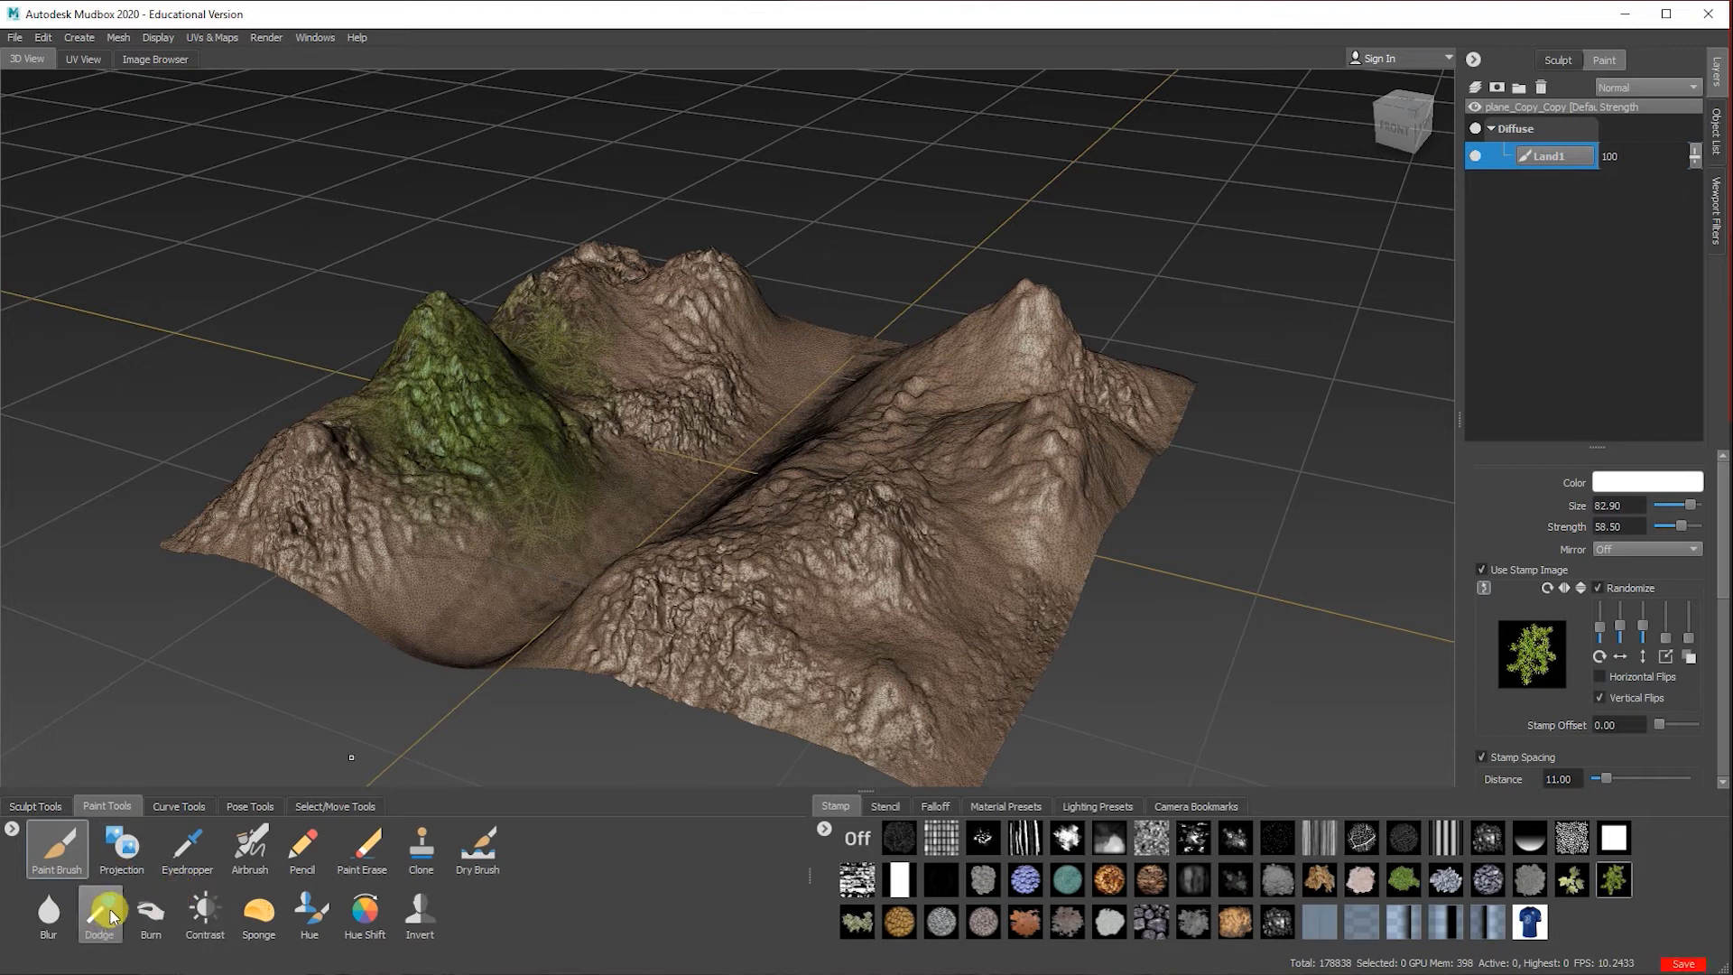
Step: Clone the green foliage from the tall left-hand mountain onto the right-hand mountains
{"action": "left_click", "coordinate": [428, 860]}
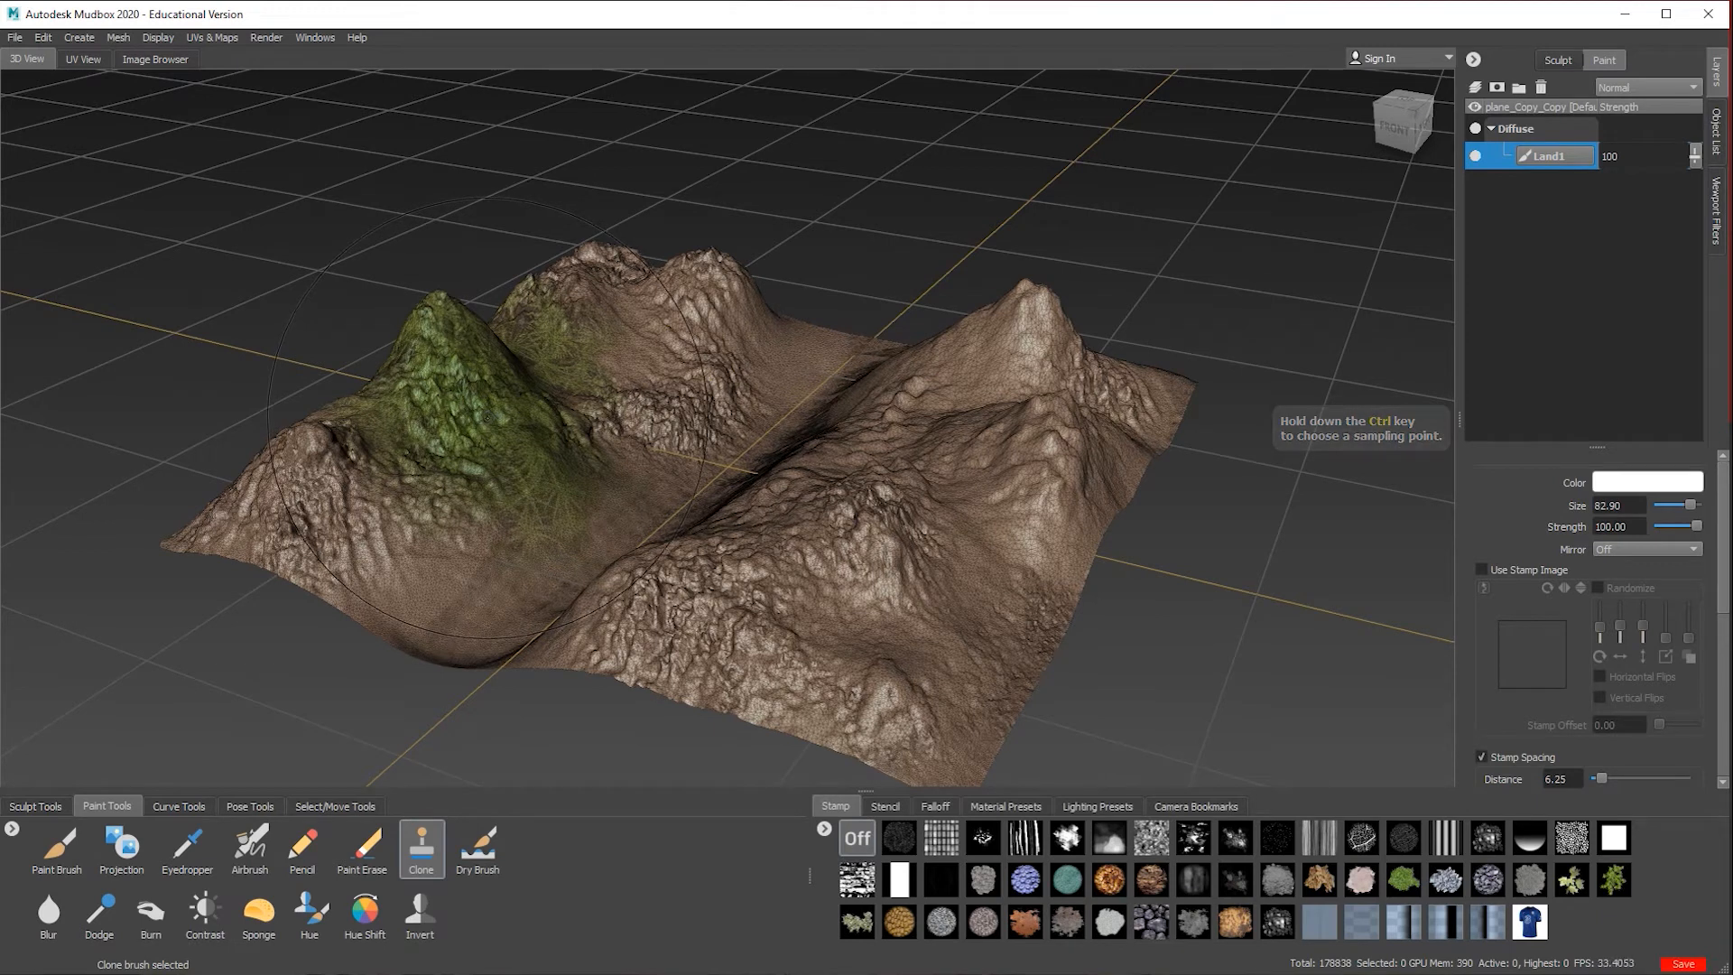
{"action": "left_click", "coordinate": [467, 395], "text": "ctrl"}
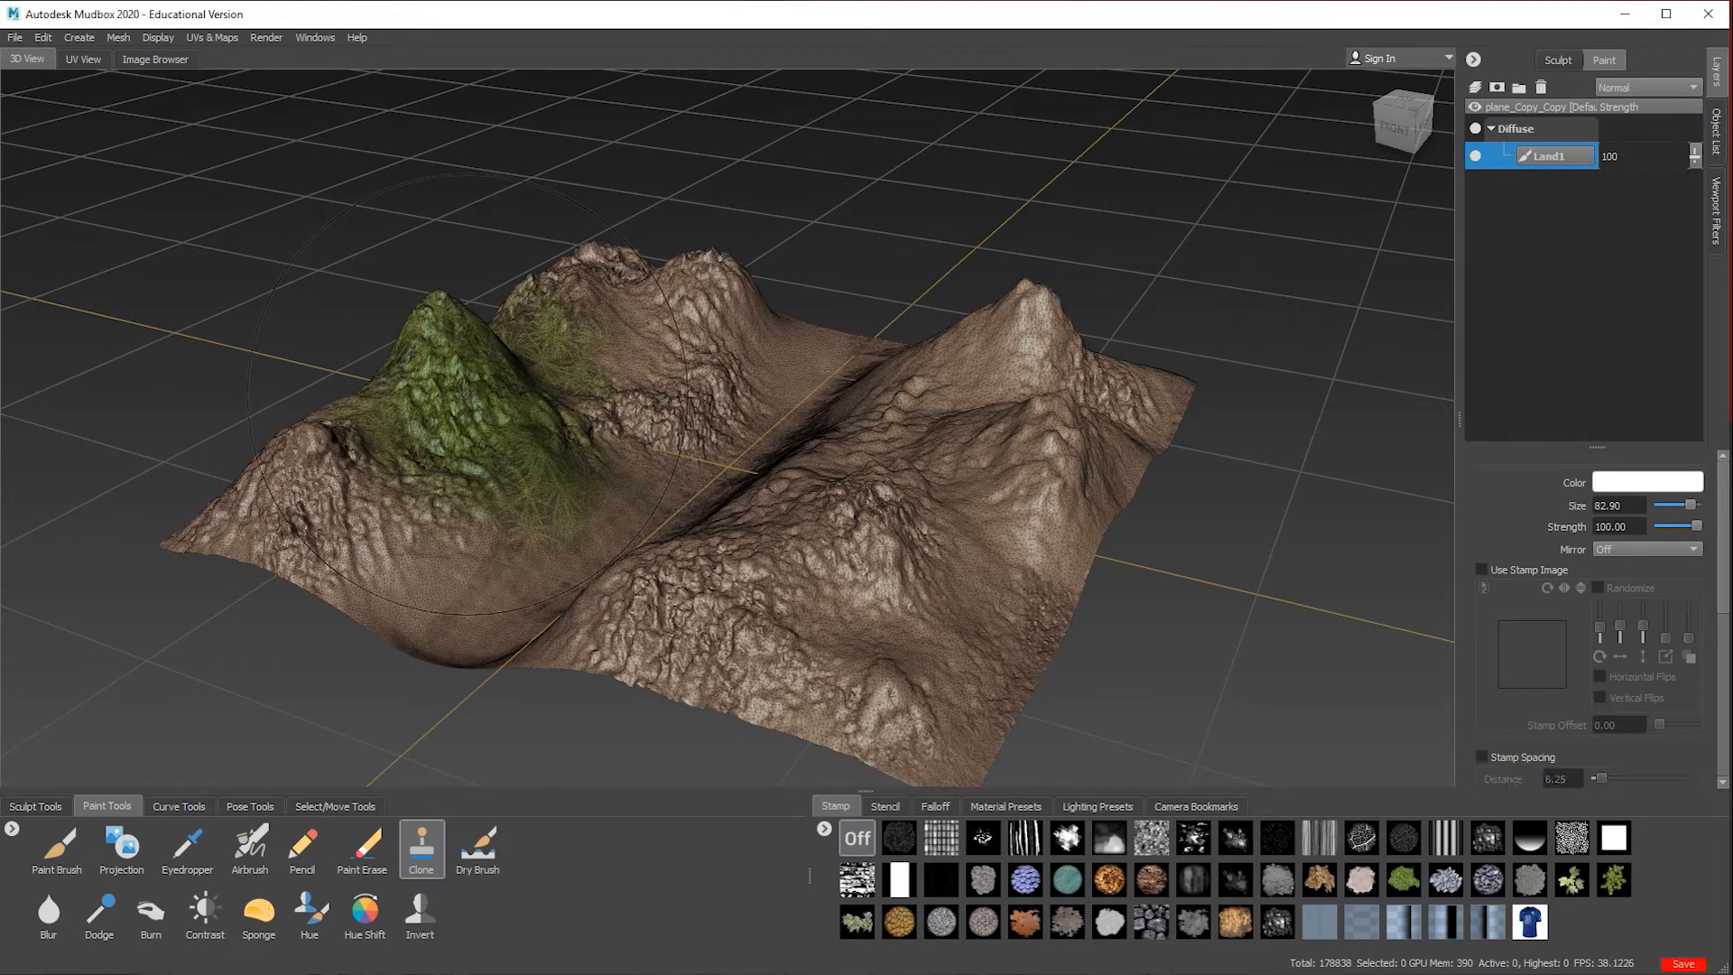
{"action": "left_click", "coordinate": [949, 546]}
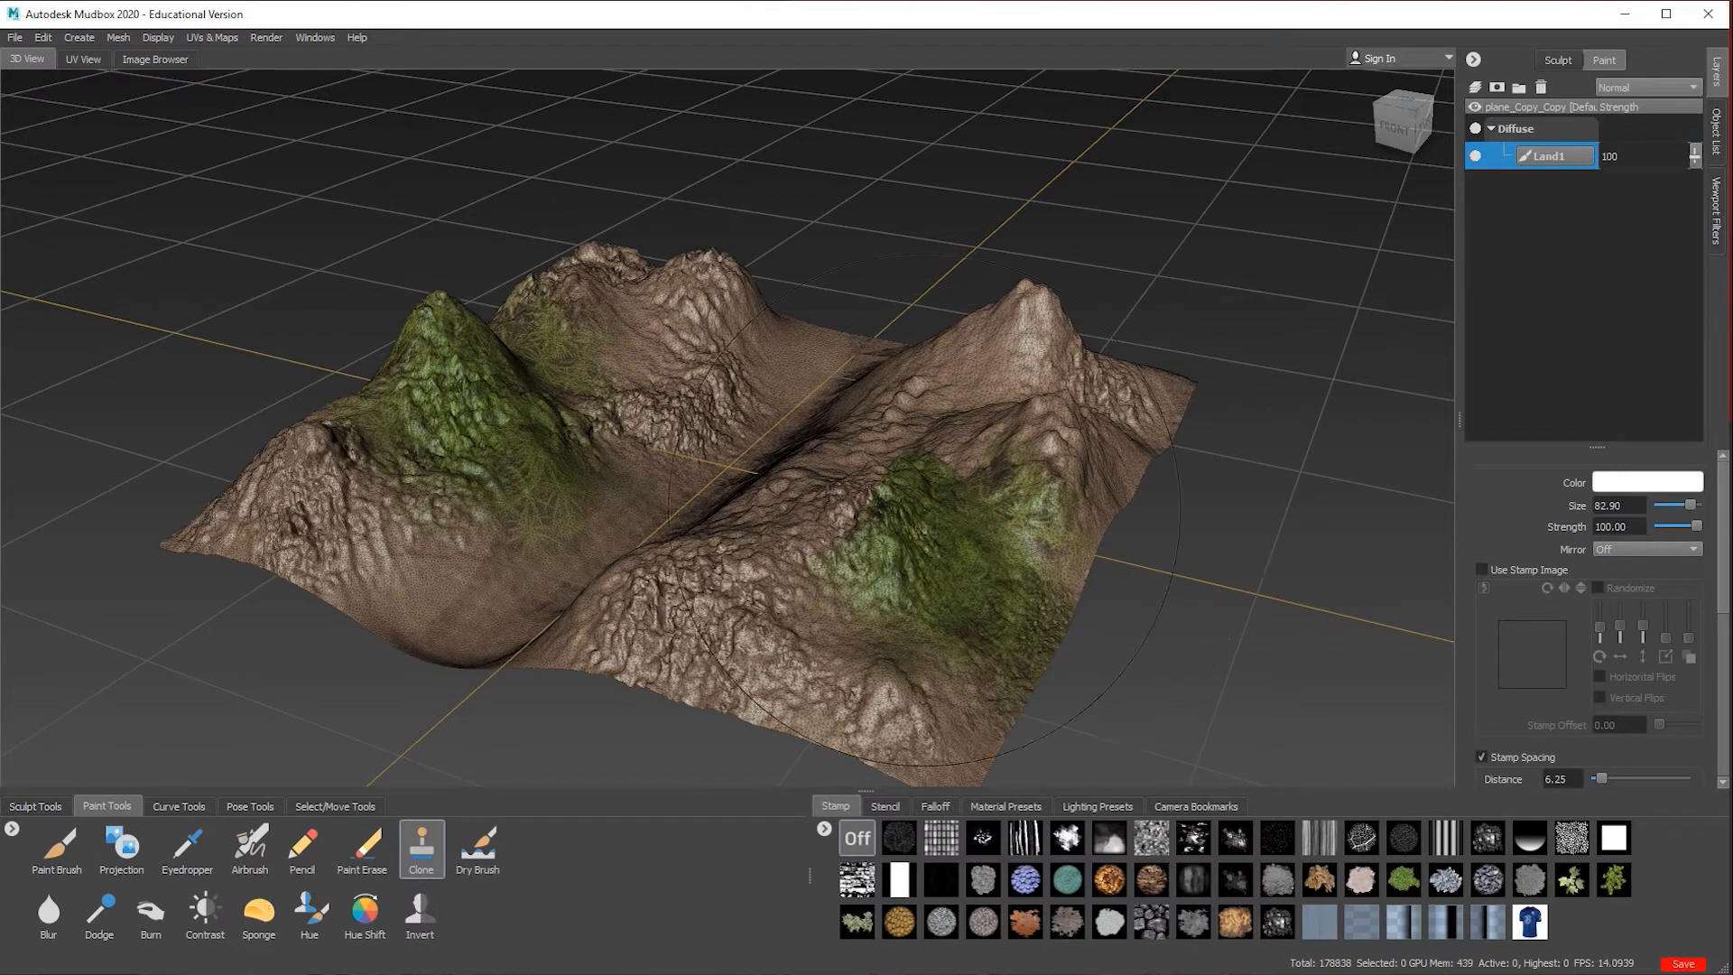
Step: Undo the cloned foliage and the leaf stamp strokes on the terrain
{"action": "left_click", "coordinate": [260, 939]}
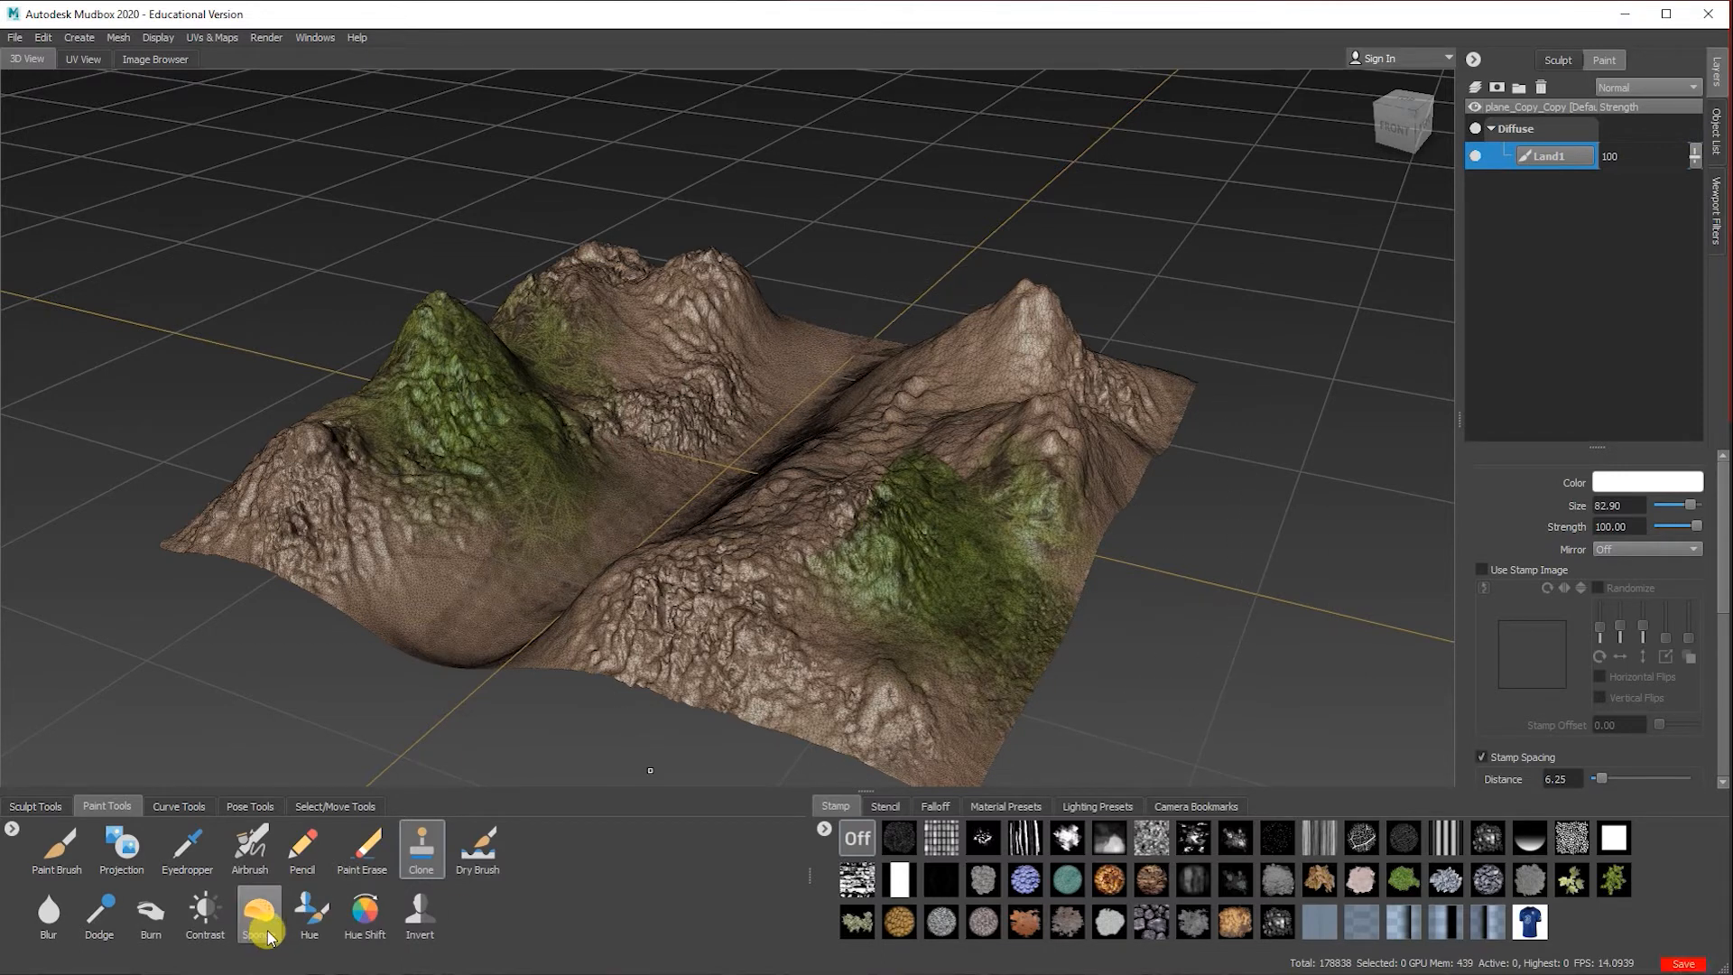
{"action": "key", "text": "ctrl+z"}
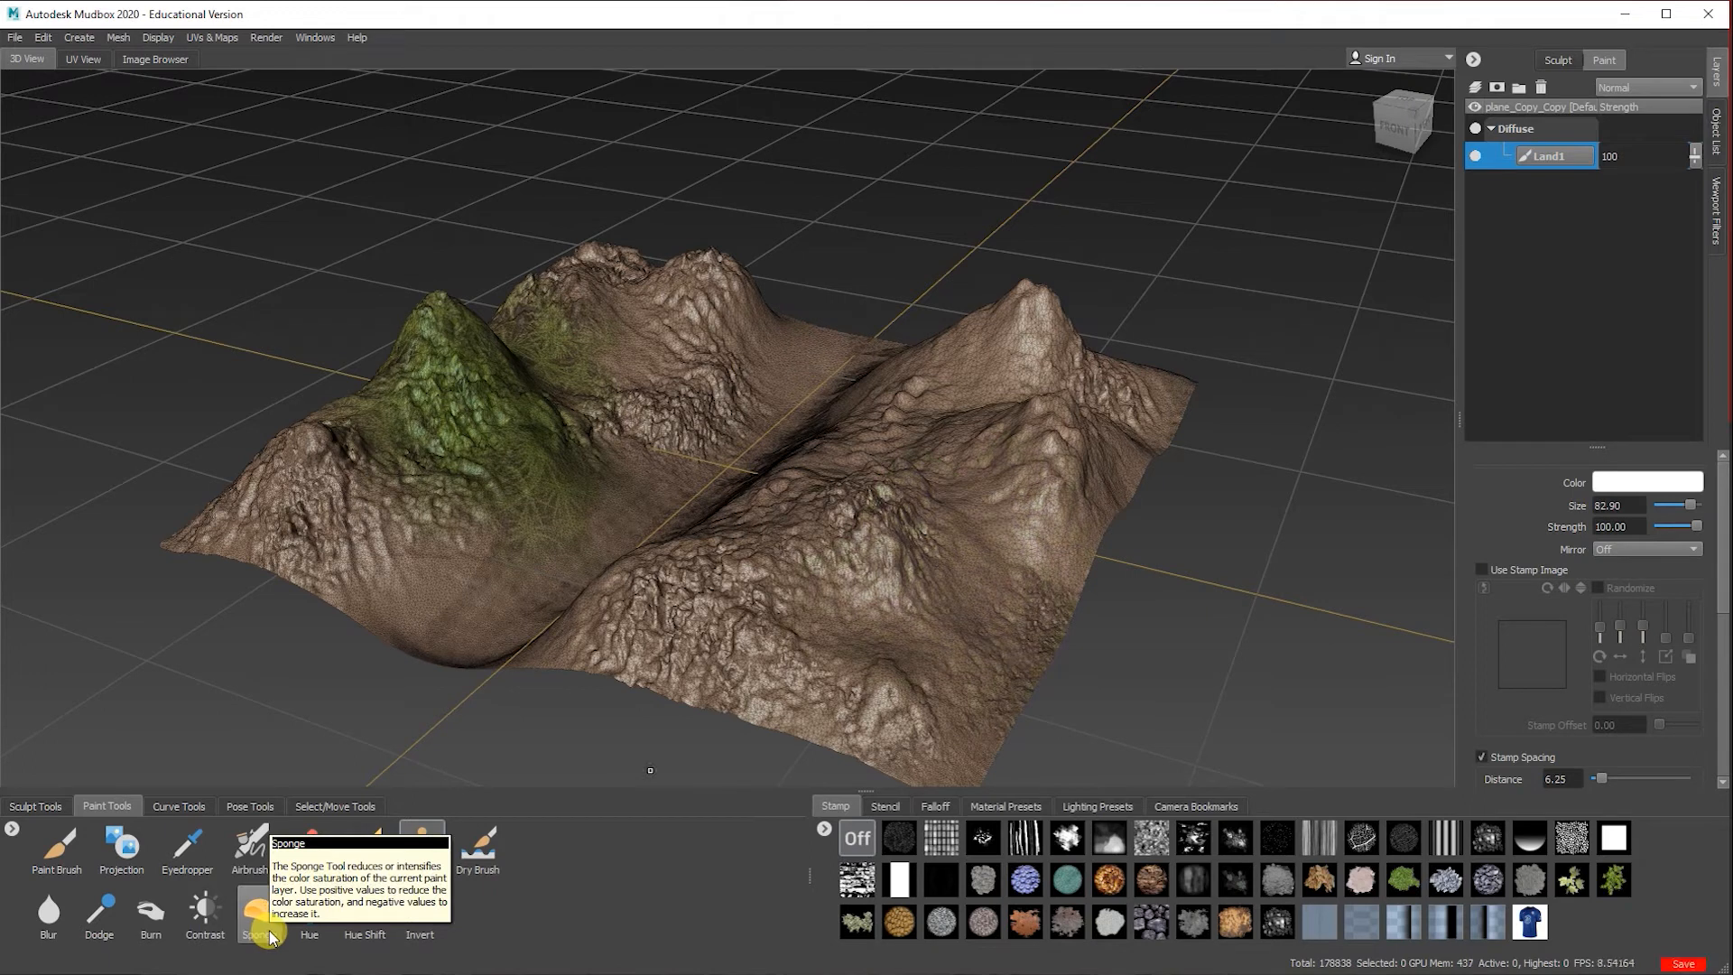
{"action": "key", "text": "ctrl+z"}
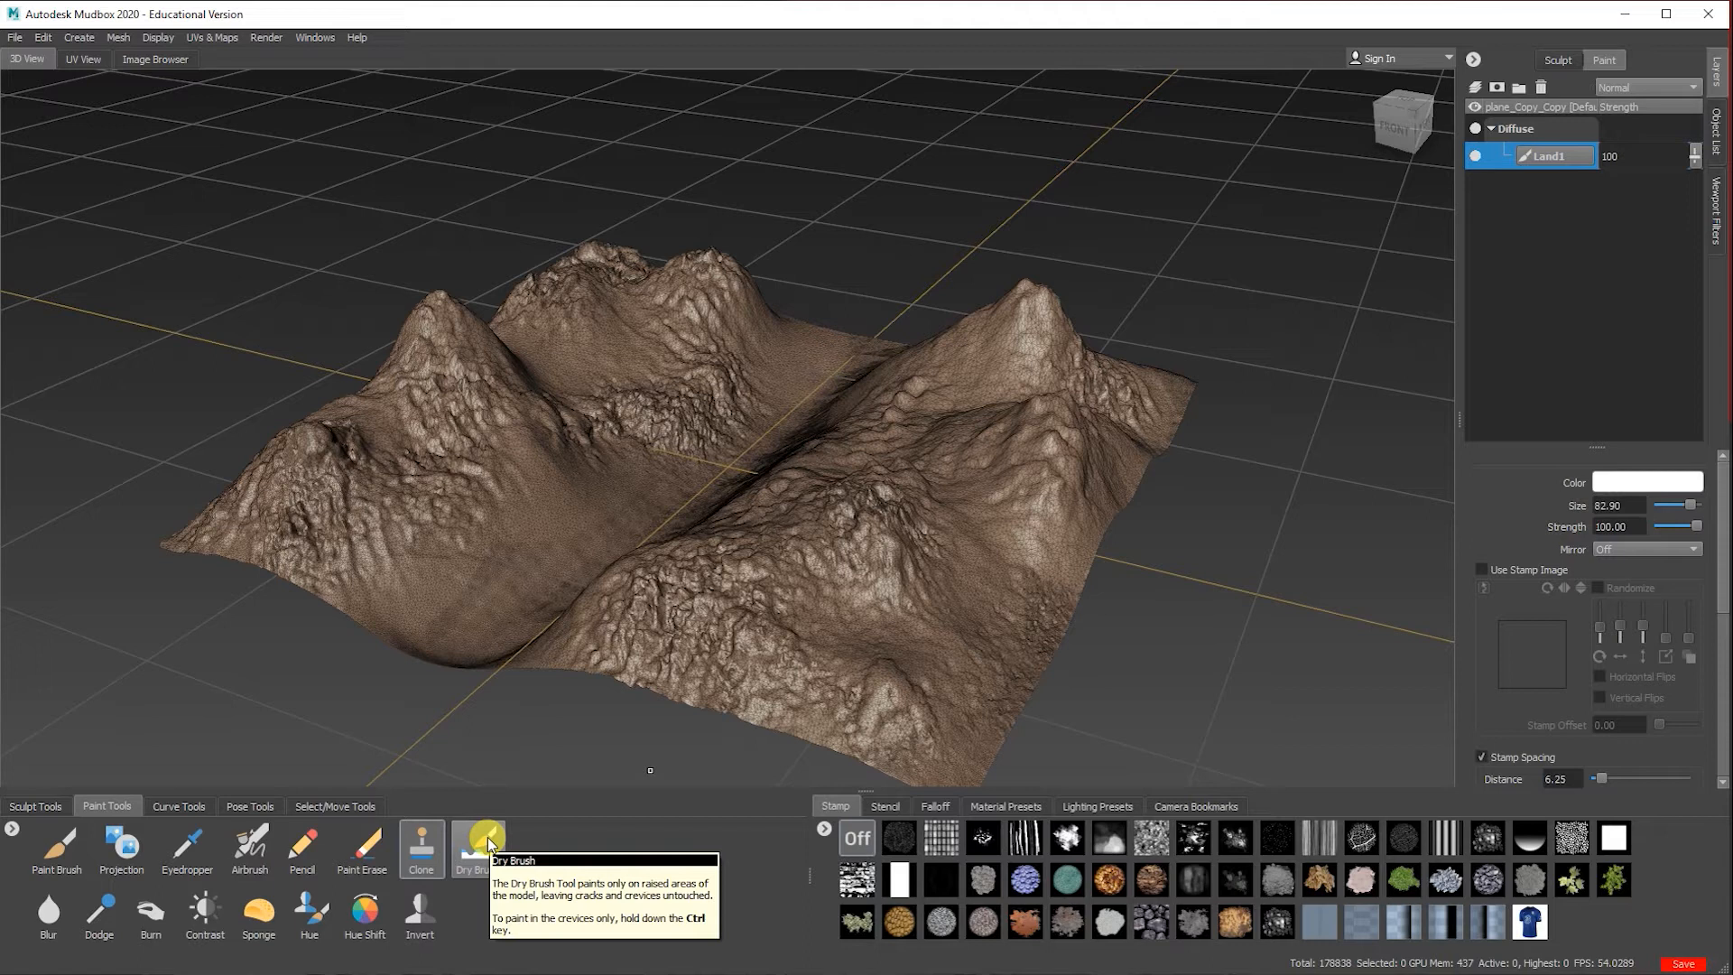
Step: Test the Dry Brush in white on the raised areas of the right-hand mountains and undo the strokes
{"action": "left_click", "coordinate": [486, 844]}
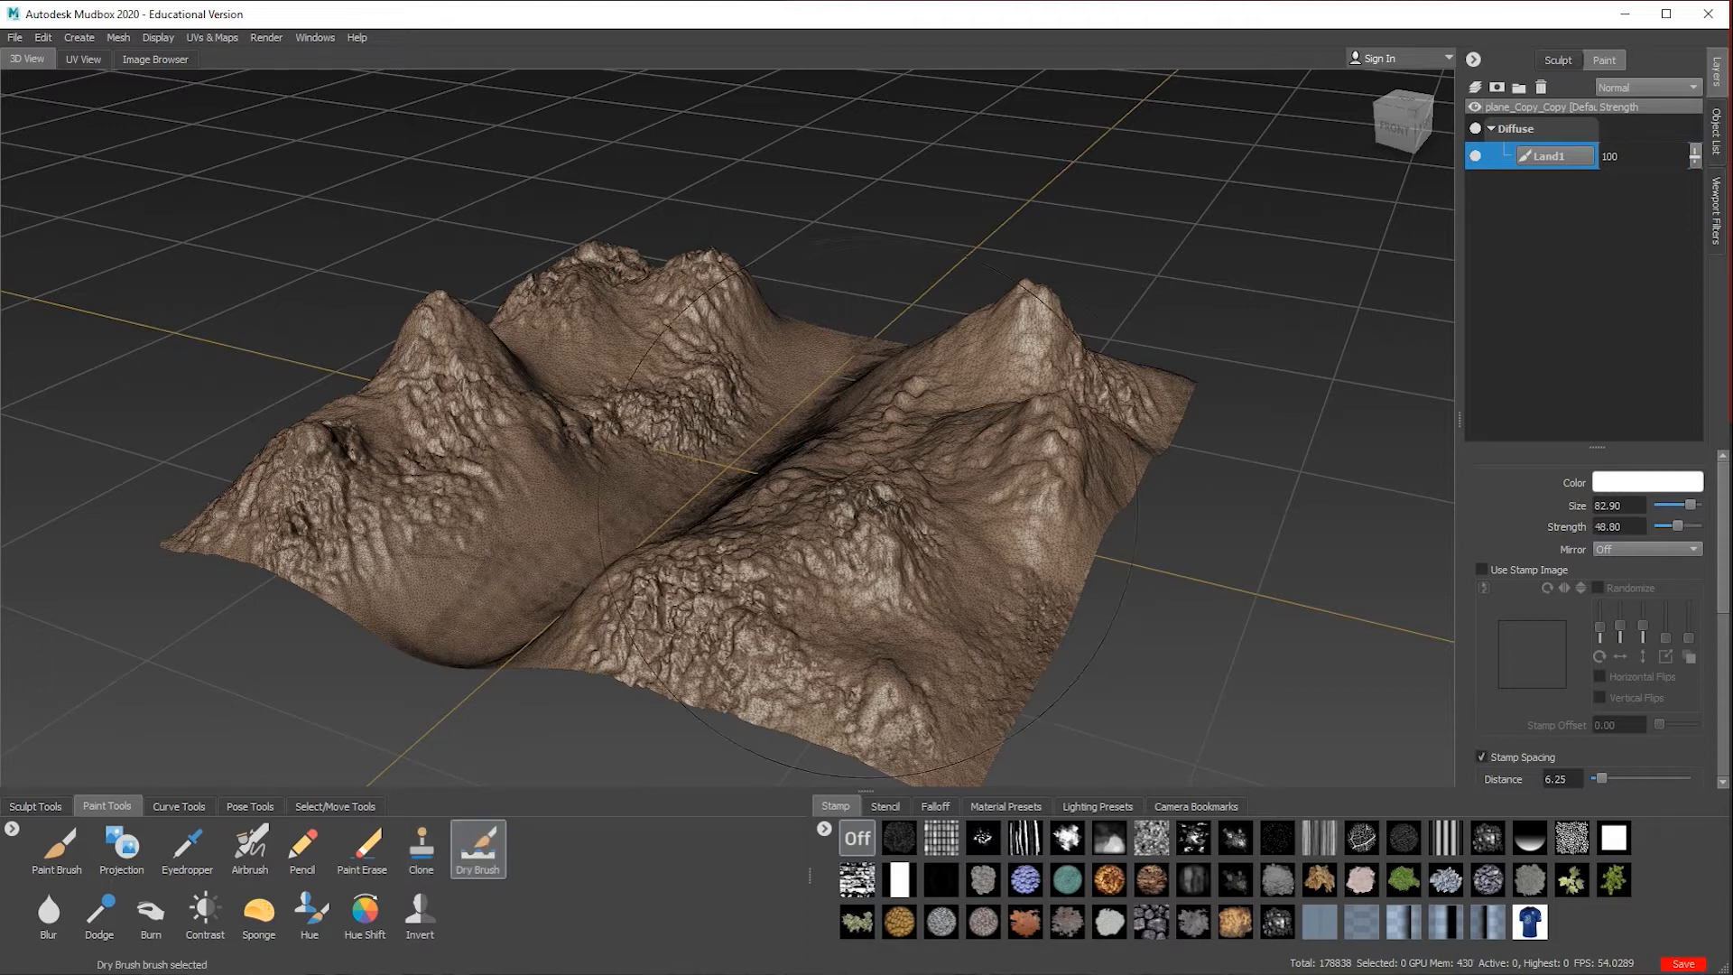
{"action": "left_click_drag", "start_coordinate": [998, 469], "coordinate": [785, 550]}
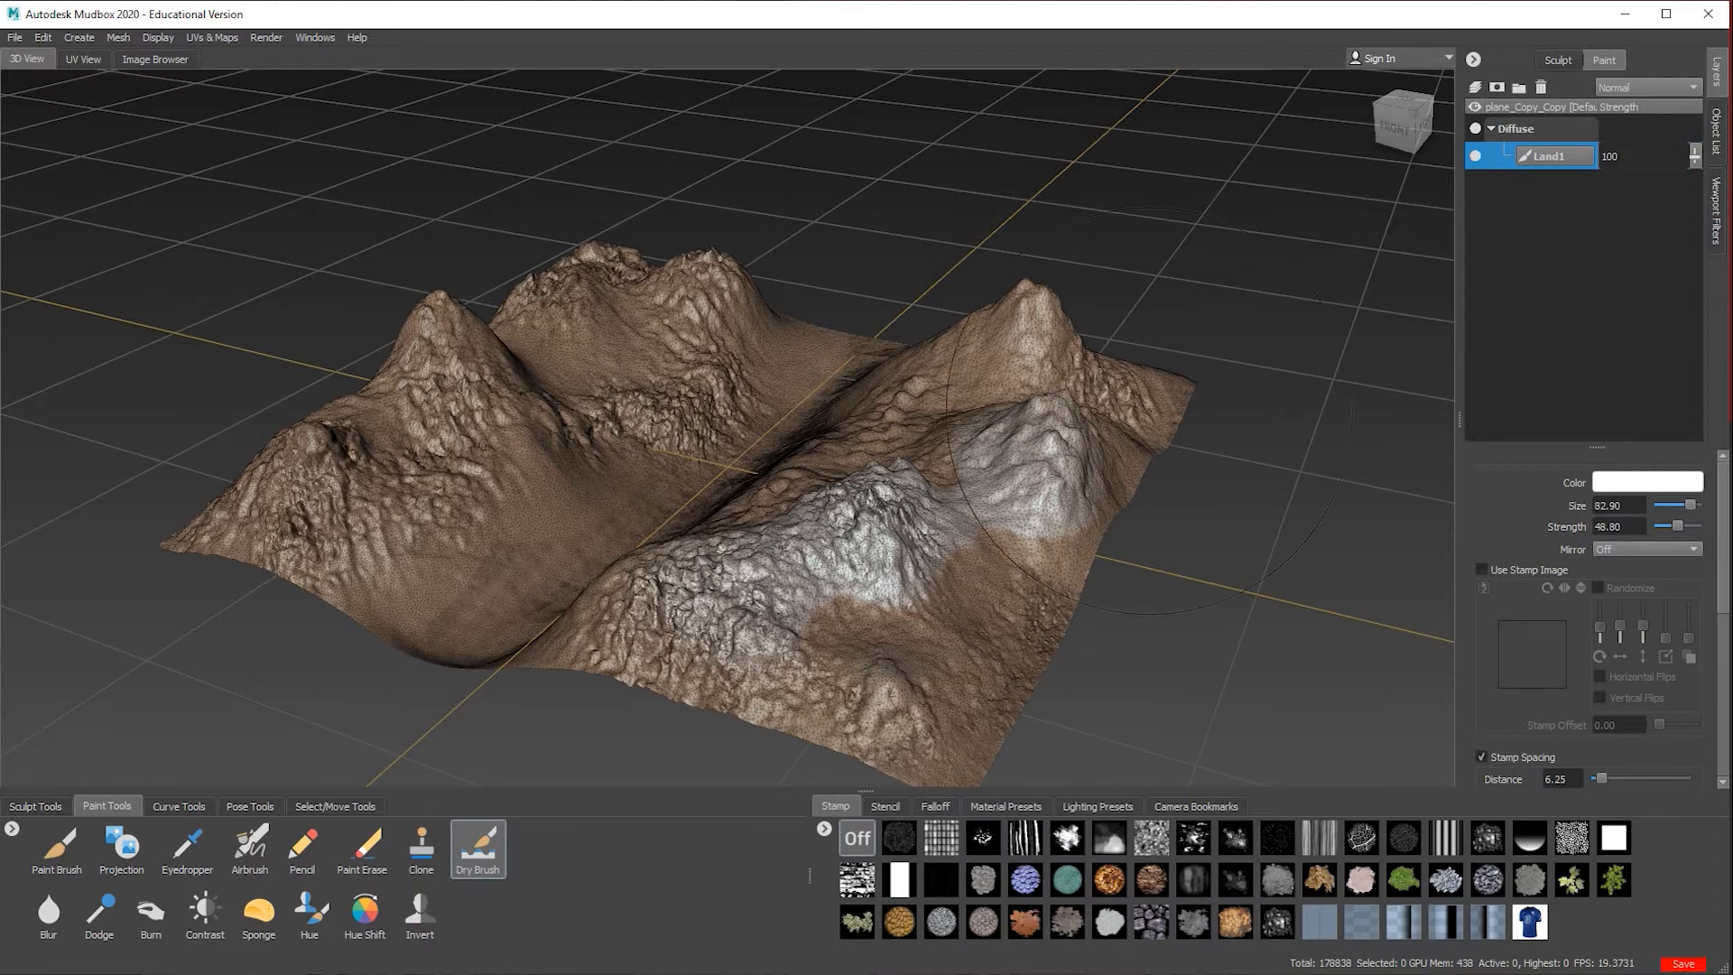
{"action": "left_click_drag", "start_coordinate": [1039, 307], "coordinate": [1000, 356]}
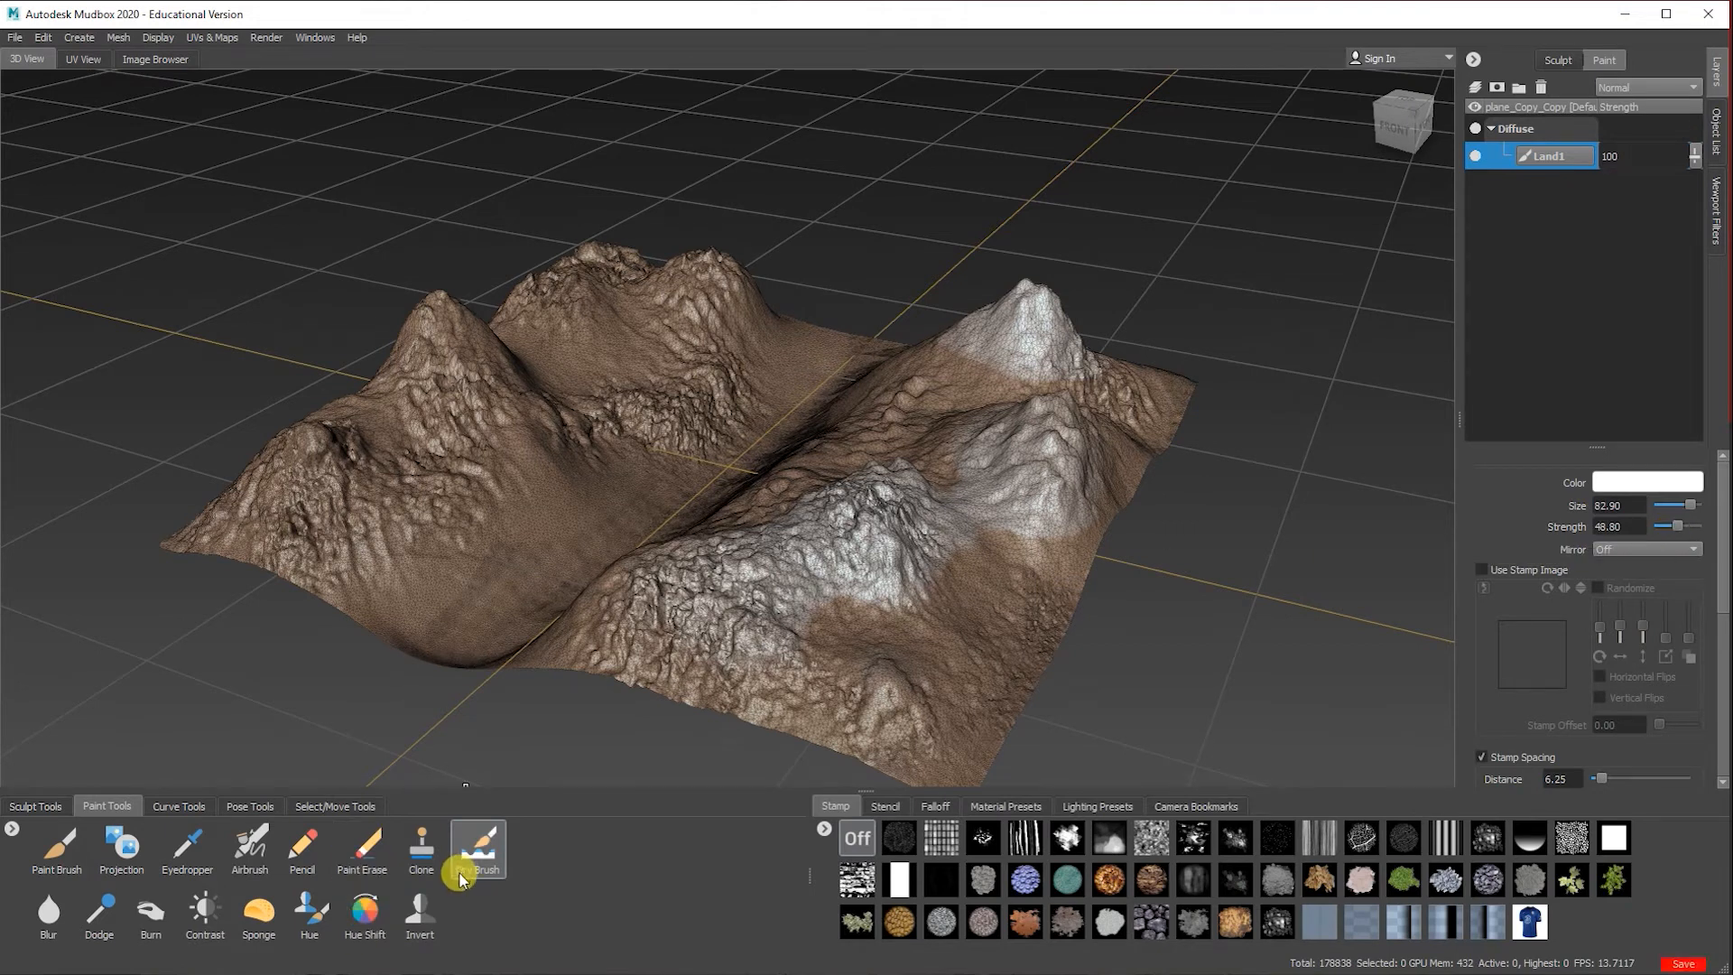
{"action": "key", "text": "ctrl+z"}
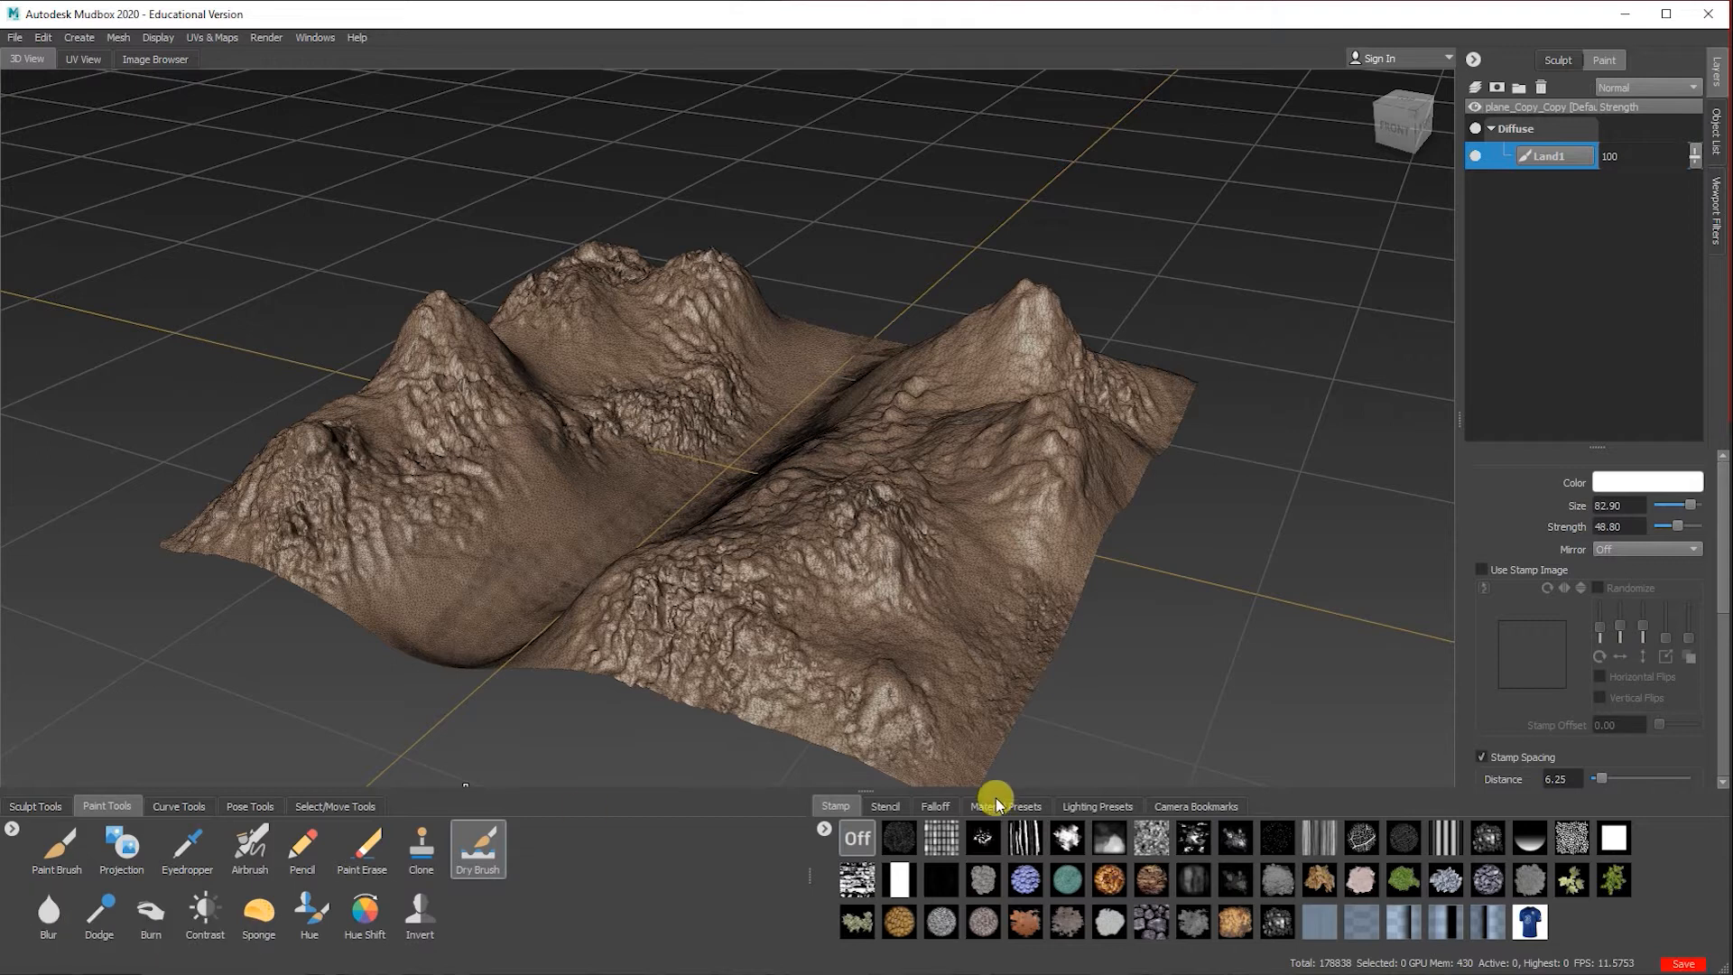
Step: Paint the left-hand mountains with the Dry Brush using the blue scale-textured stamp
{"action": "left_click", "coordinate": [1023, 880]}
{"action": "mouse_move", "coordinate": [560, 307]}
{"action": "left_mouse_down"}
{"action": "mouse_move", "coordinate": [510, 329]}
{"action": "mouse_move", "coordinate": [460, 405]}
{"action": "left_mouse_up"}
{"action": "mouse_move", "coordinate": [450, 480]}
{"action": "left_mouse_down"}
{"action": "mouse_move", "coordinate": [379, 529]}
{"action": "mouse_move", "coordinate": [497, 529]}
{"action": "mouse_move", "coordinate": [407, 520]}
{"action": "mouse_move", "coordinate": [435, 584]}
{"action": "left_mouse_up"}
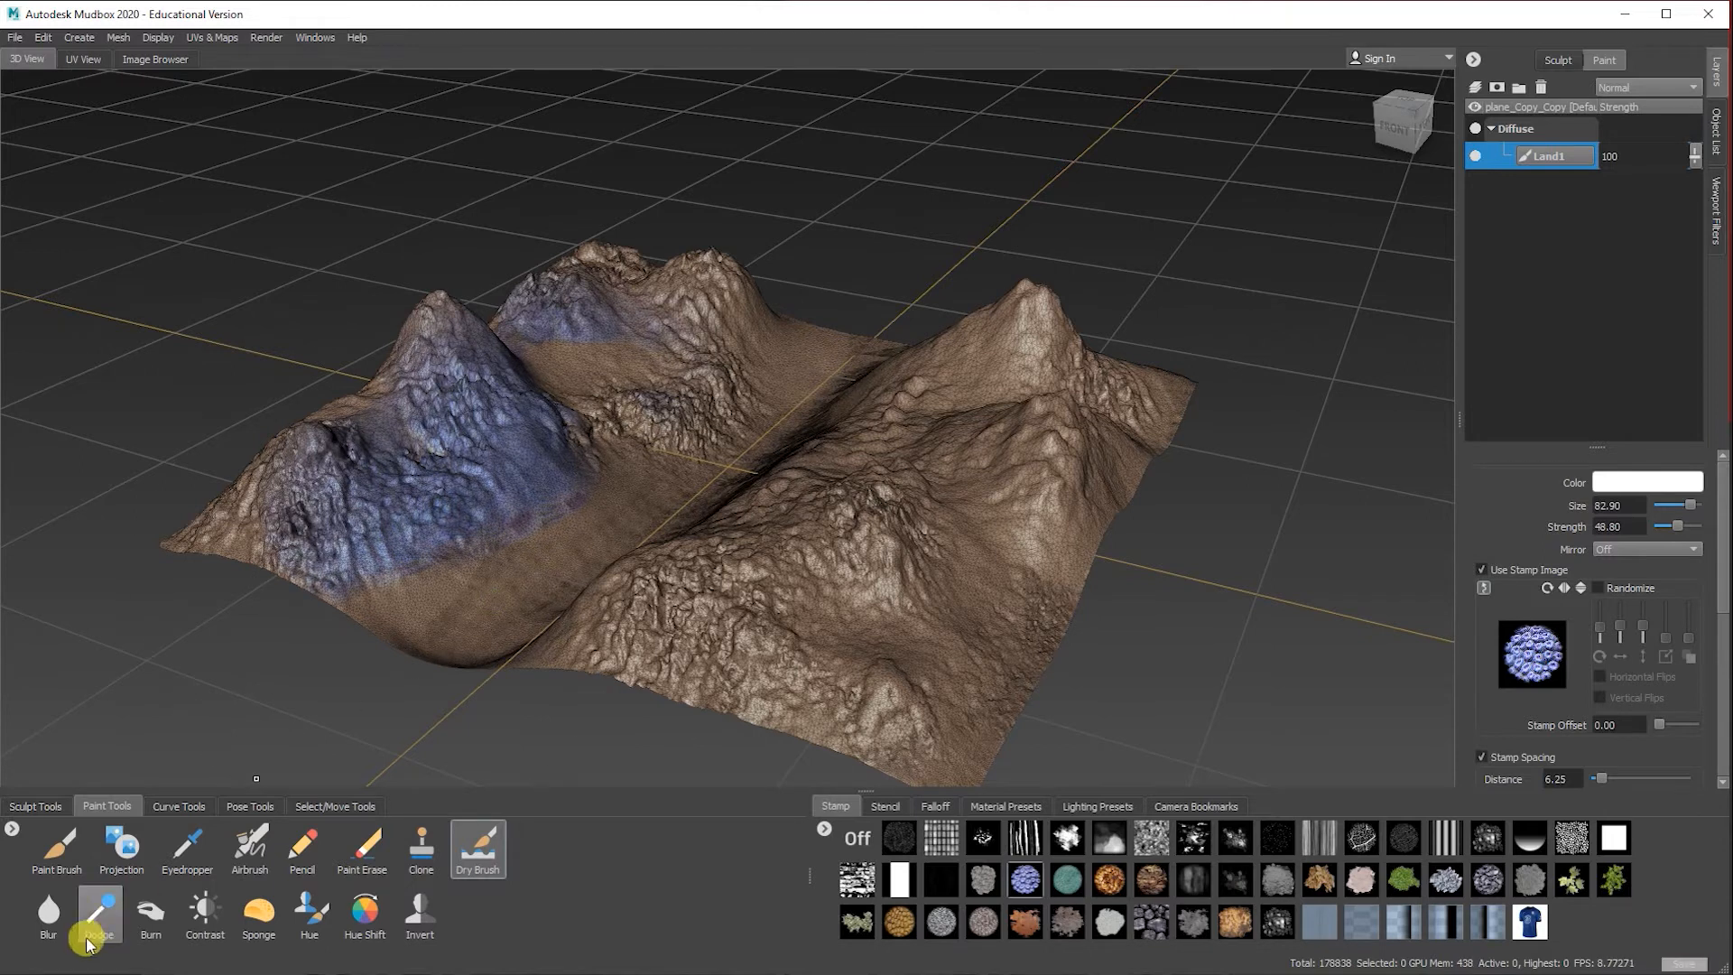
Step: Blur the blue paint on the left-hand mountains, reducing the brush size to 22.00, and lighten it with Dodge
{"action": "left_click", "coordinate": [49, 912]}
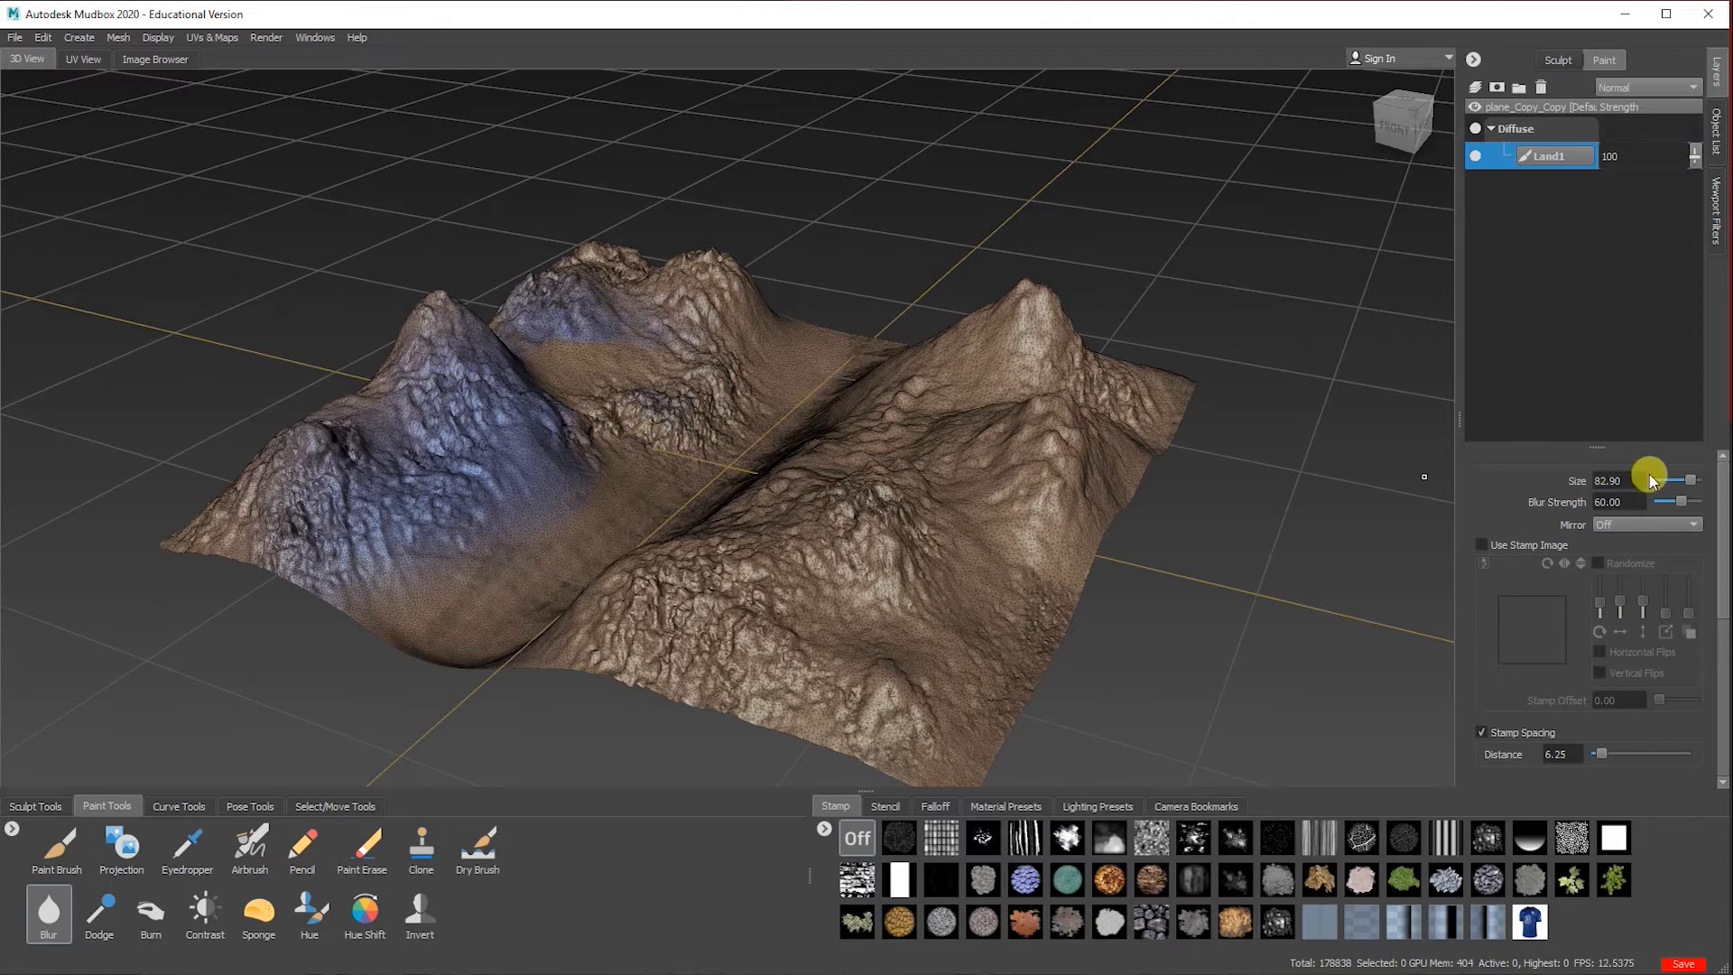
{"action": "left_click_drag", "start_coordinate": [1690, 479], "coordinate": [1667, 479]}
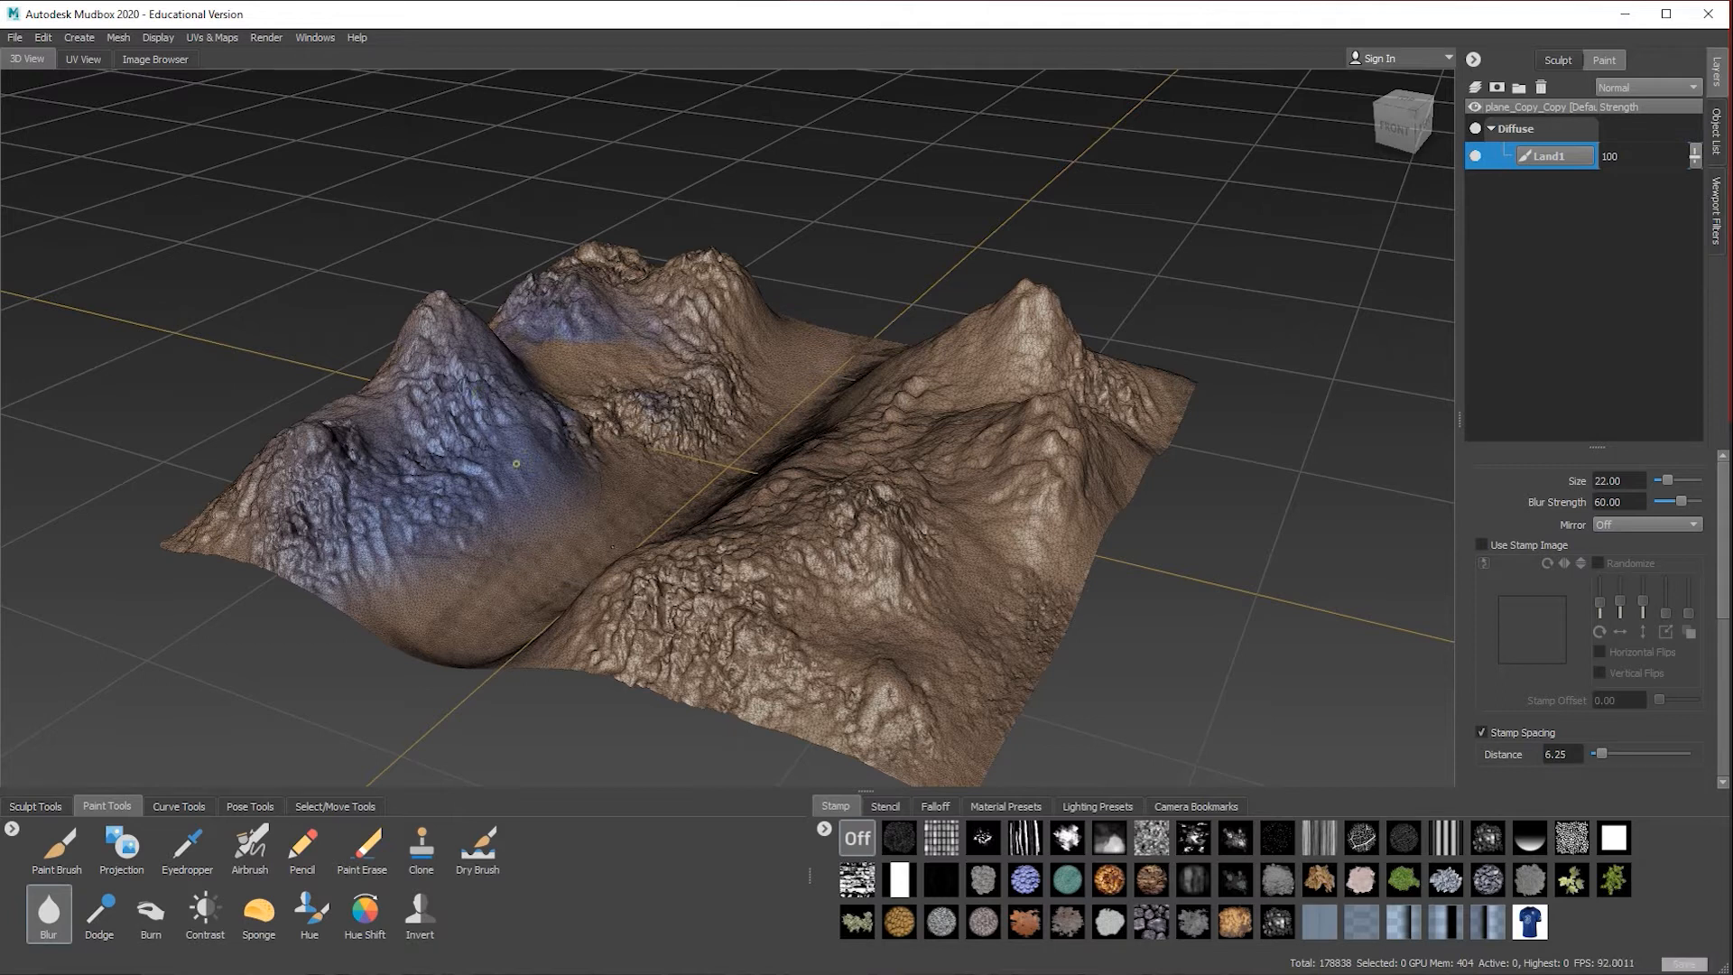
{"action": "left_click", "coordinate": [101, 910]}
{"action": "mouse_move", "coordinate": [487, 427]}
{"action": "left_mouse_down"}
{"action": "mouse_move", "coordinate": [519, 447]}
{"action": "mouse_move", "coordinate": [461, 510]}
{"action": "mouse_move", "coordinate": [398, 528]}
{"action": "mouse_move", "coordinate": [361, 510]}
{"action": "left_mouse_up"}
Step: Test the Burn and Contrast brushes on the blue paint of the front left-hand mountain
{"action": "left_click", "coordinate": [151, 910]}
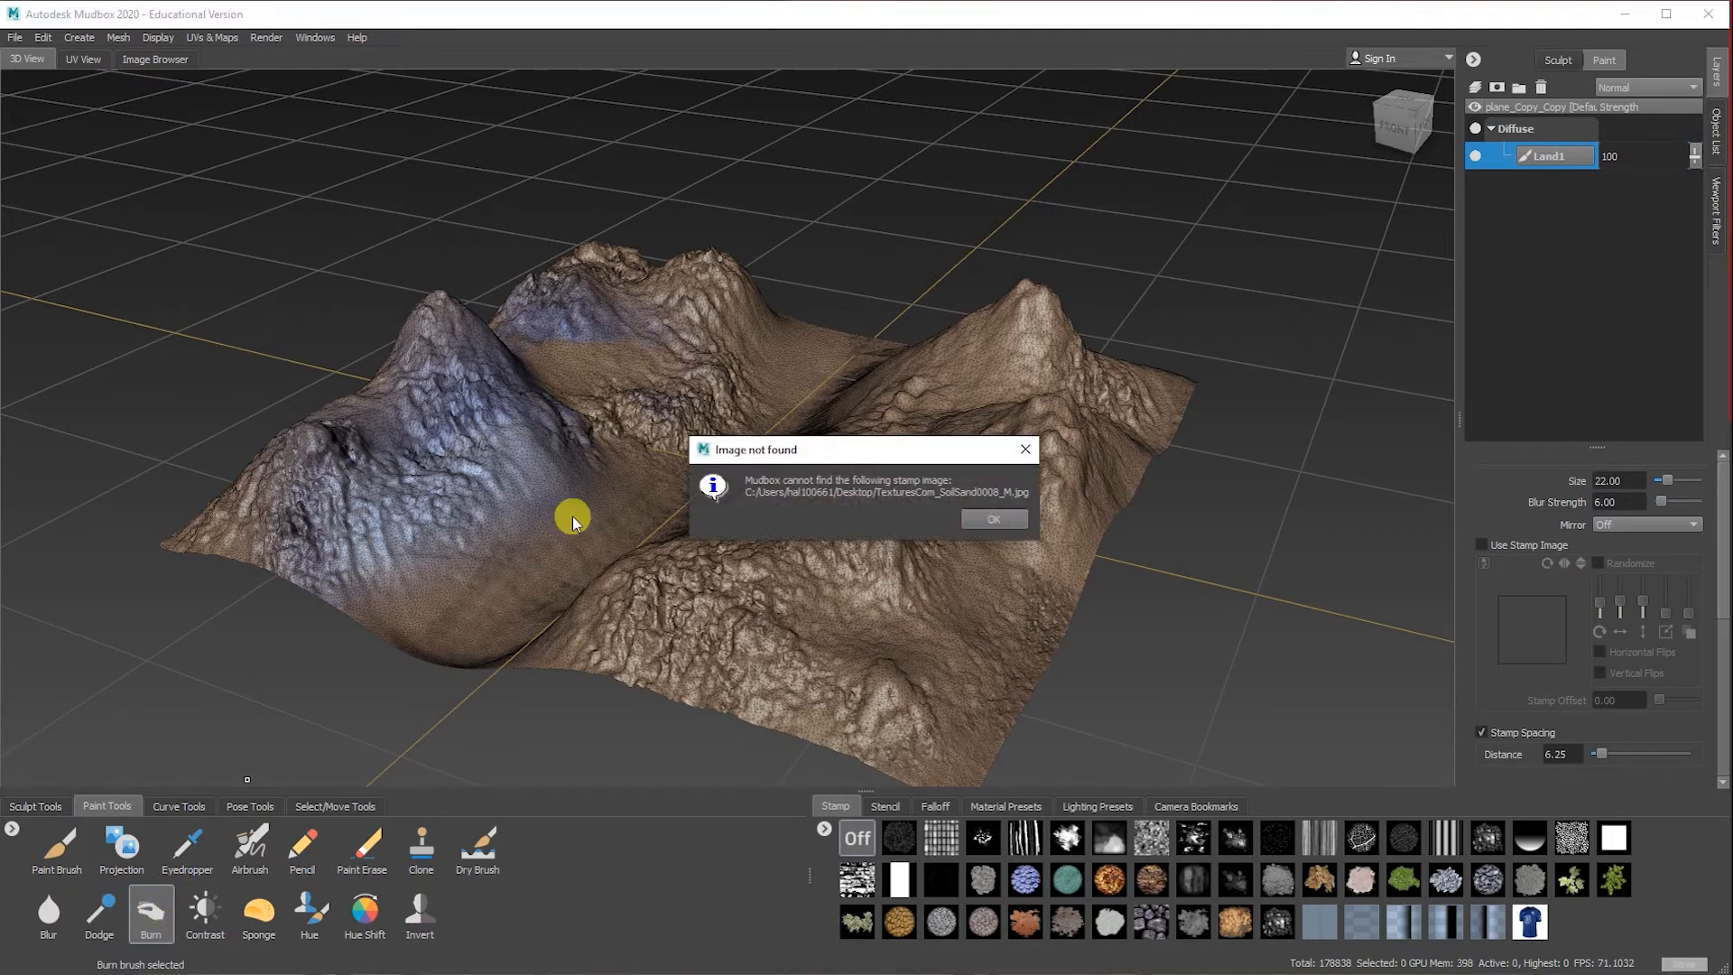
{"action": "left_click", "coordinate": [994, 519]}
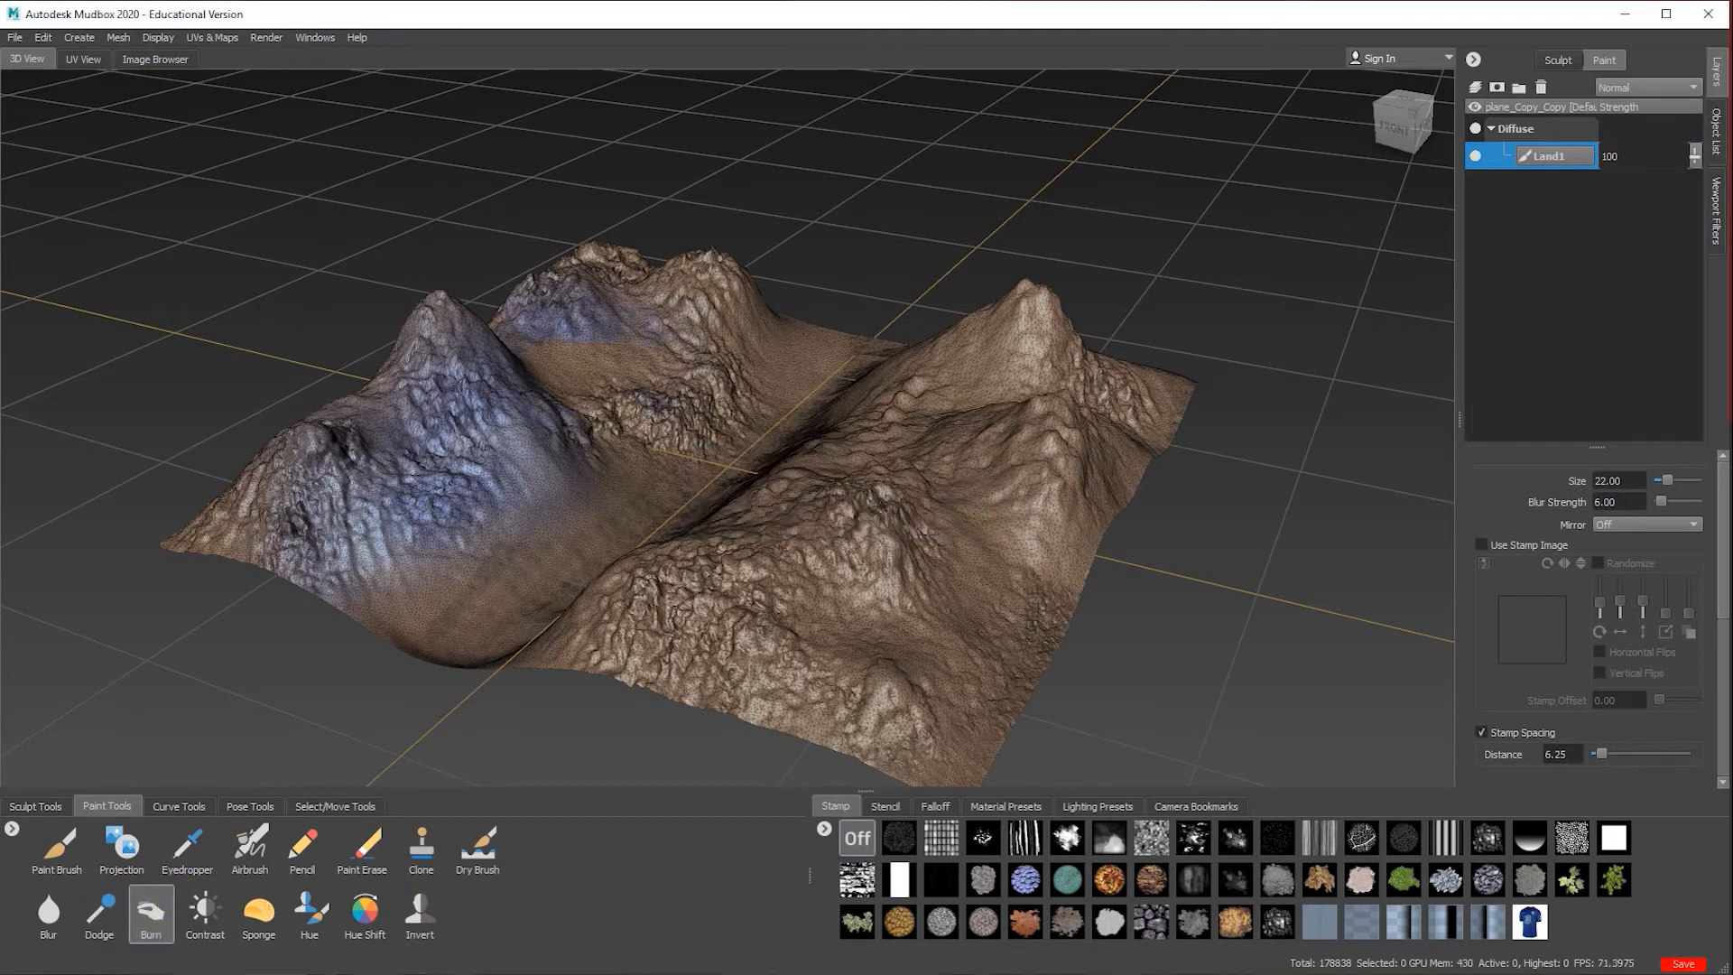
{"action": "left_click_drag", "start_coordinate": [515, 417], "coordinate": [425, 447]}
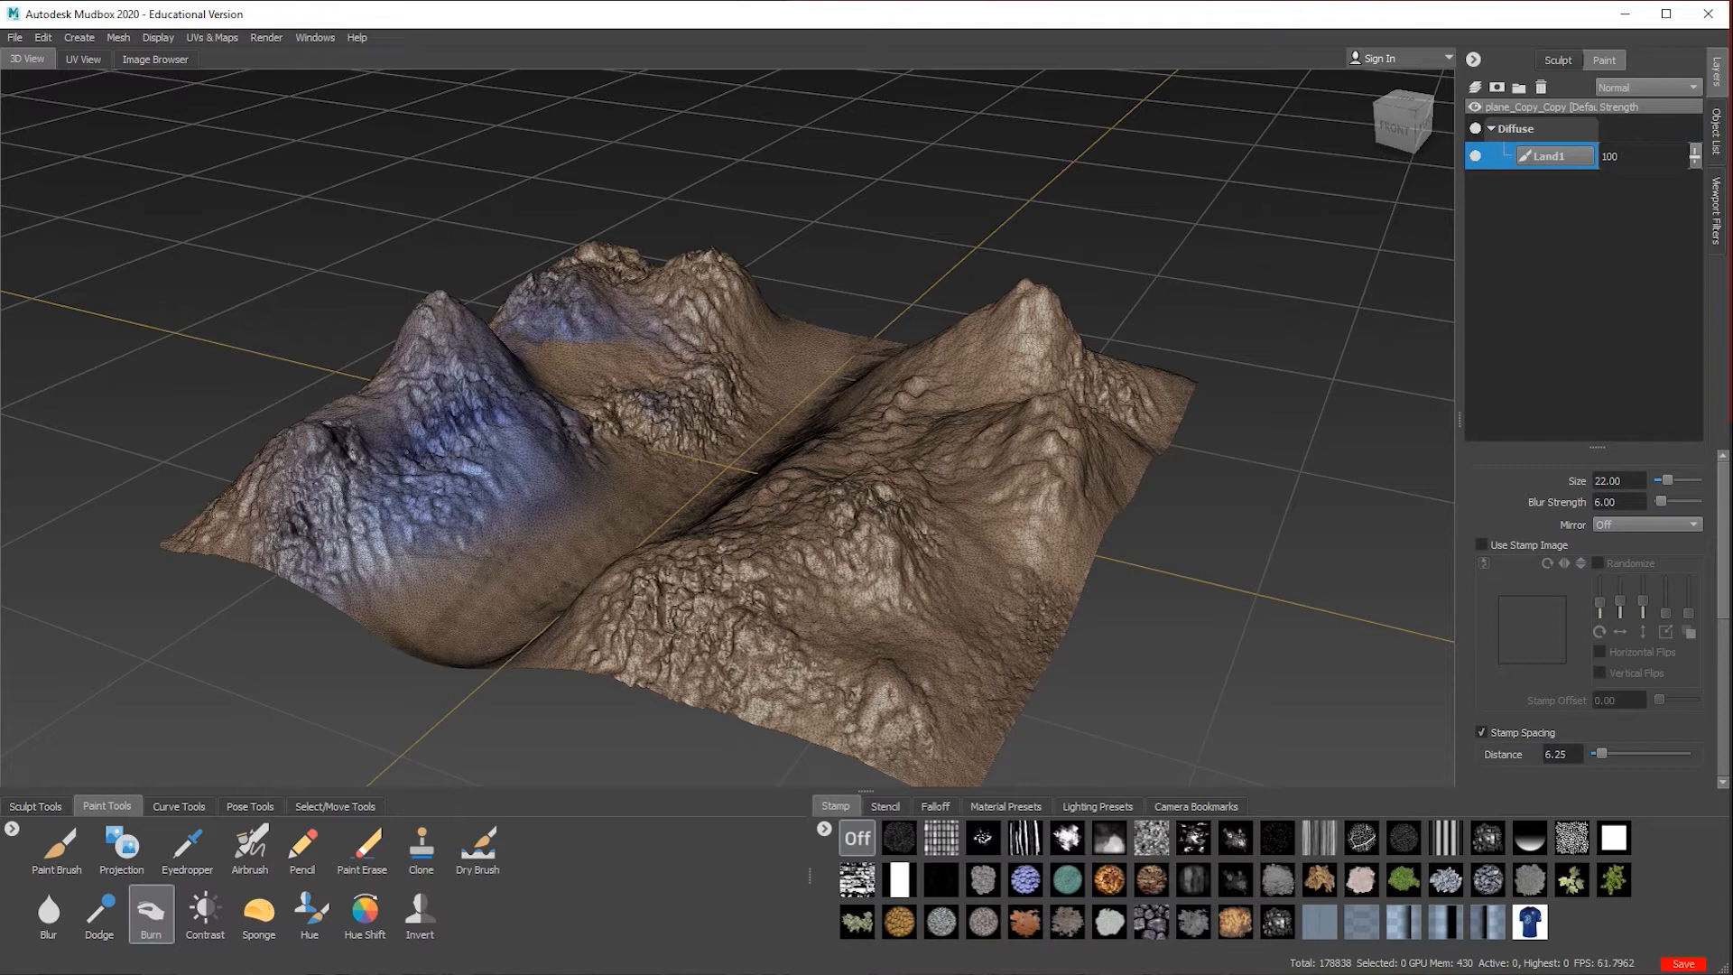
{"action": "left_click", "coordinate": [205, 910]}
{"action": "mouse_move", "coordinate": [510, 413]}
{"action": "left_mouse_down"}
{"action": "mouse_move", "coordinate": [411, 448]}
{"action": "mouse_move", "coordinate": [548, 406]}
{"action": "mouse_move", "coordinate": [414, 406]}
{"action": "mouse_move", "coordinate": [501, 345]}
{"action": "left_mouse_up"}
Step: Try the Sponge and Invert brushes on the blue-painted slopes of the front left-hand mountain
{"action": "left_click", "coordinate": [258, 912]}
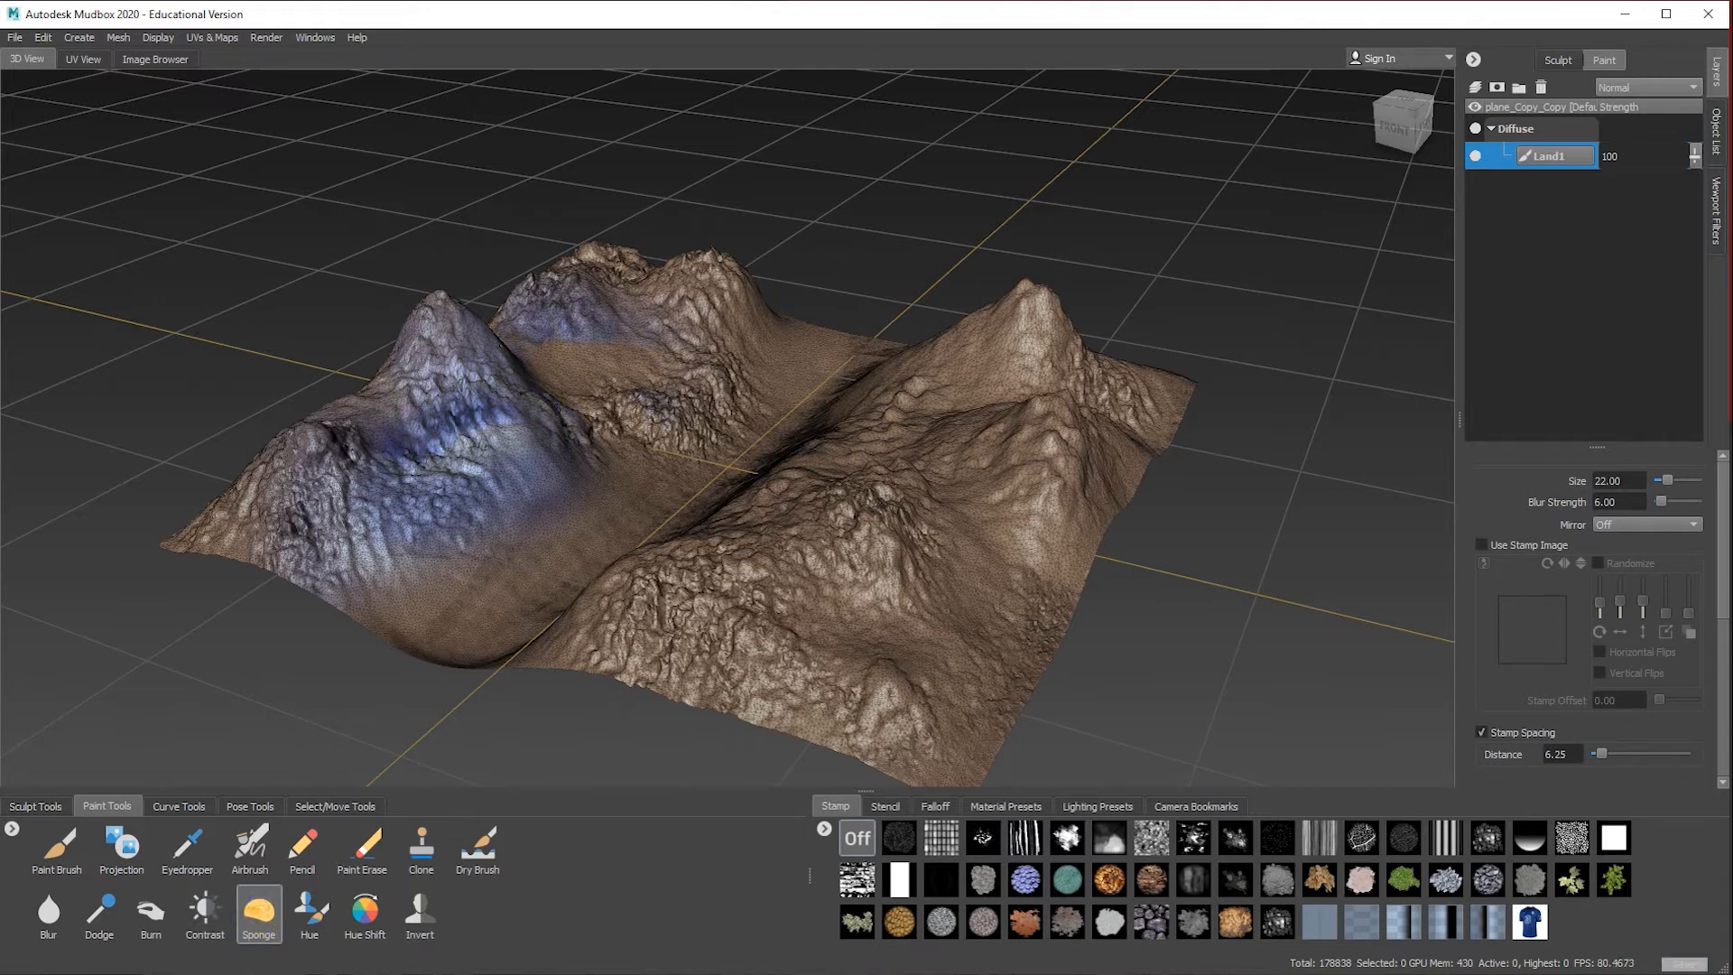
{"action": "left_click_drag", "start_coordinate": [501, 438], "coordinate": [365, 532]}
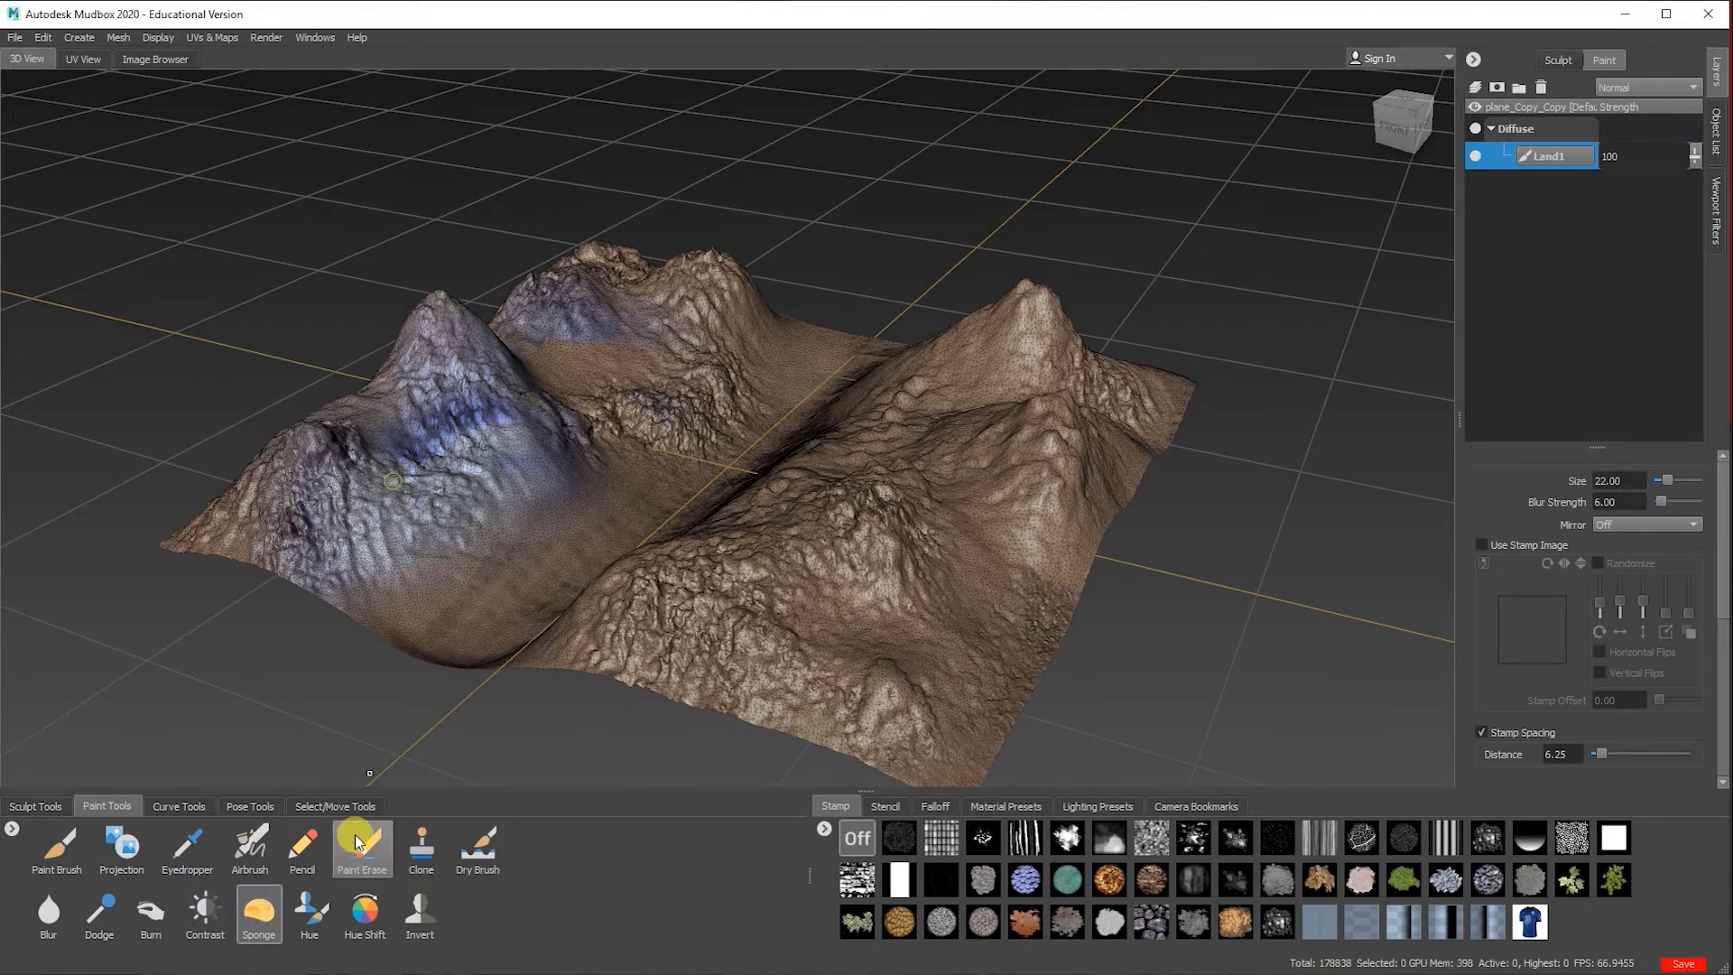
{"action": "left_click", "coordinate": [316, 919]}
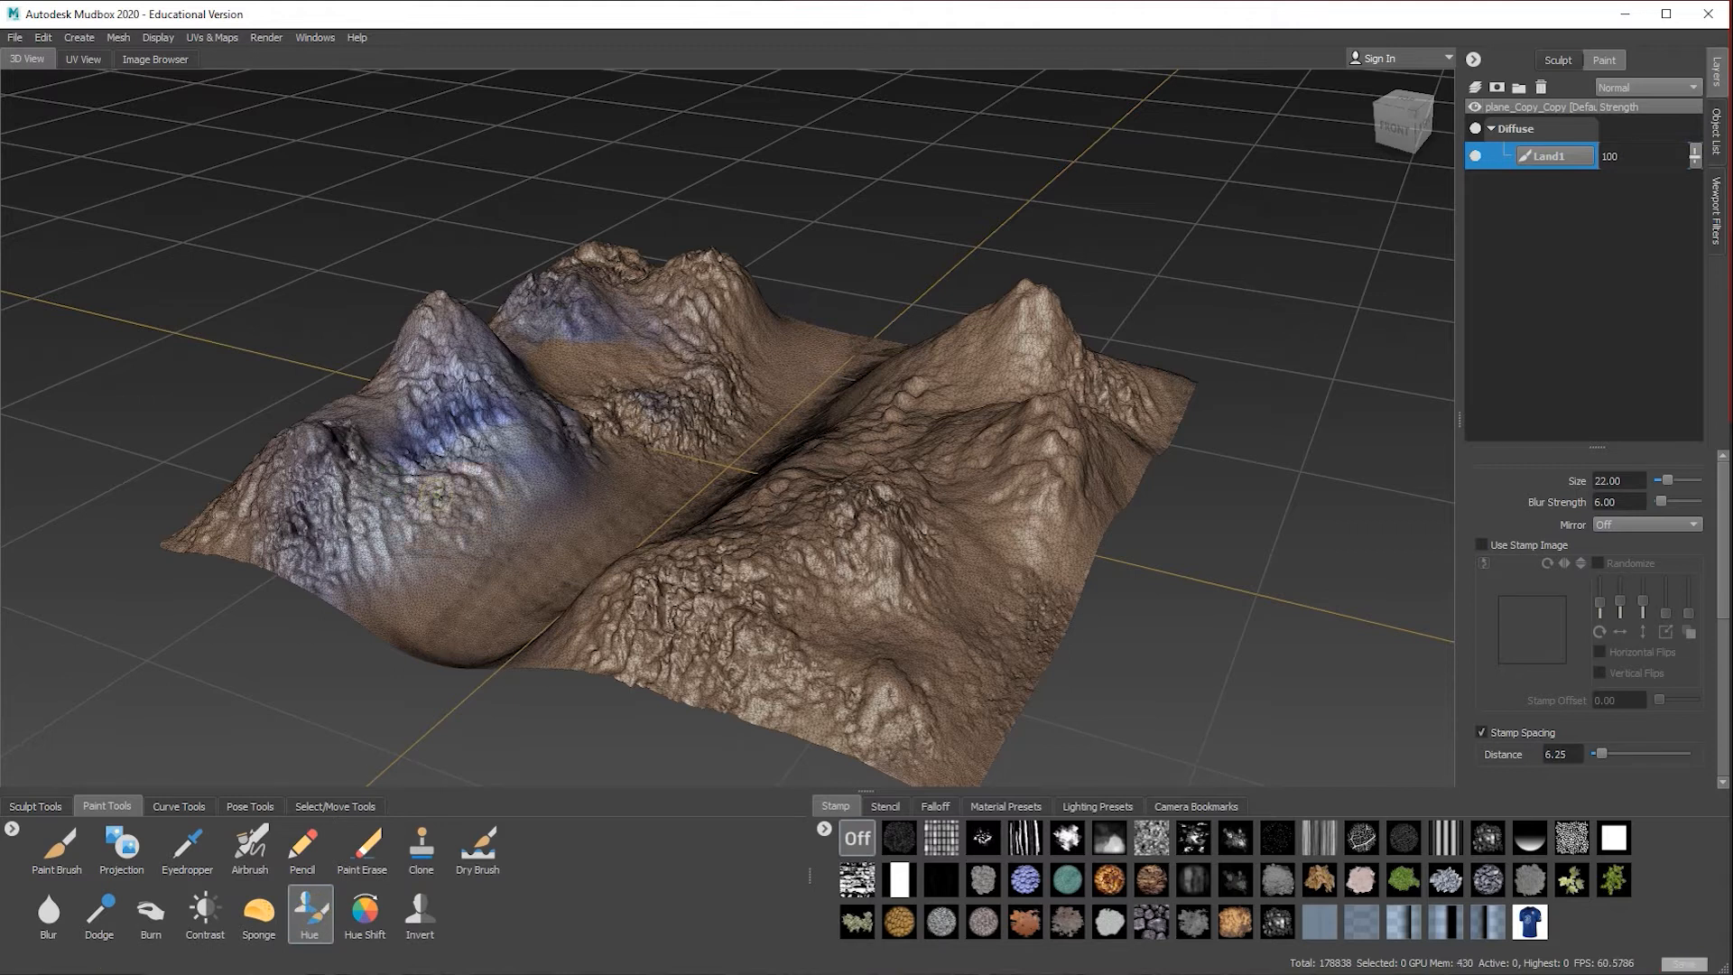
{"action": "left_click", "coordinate": [308, 912]}
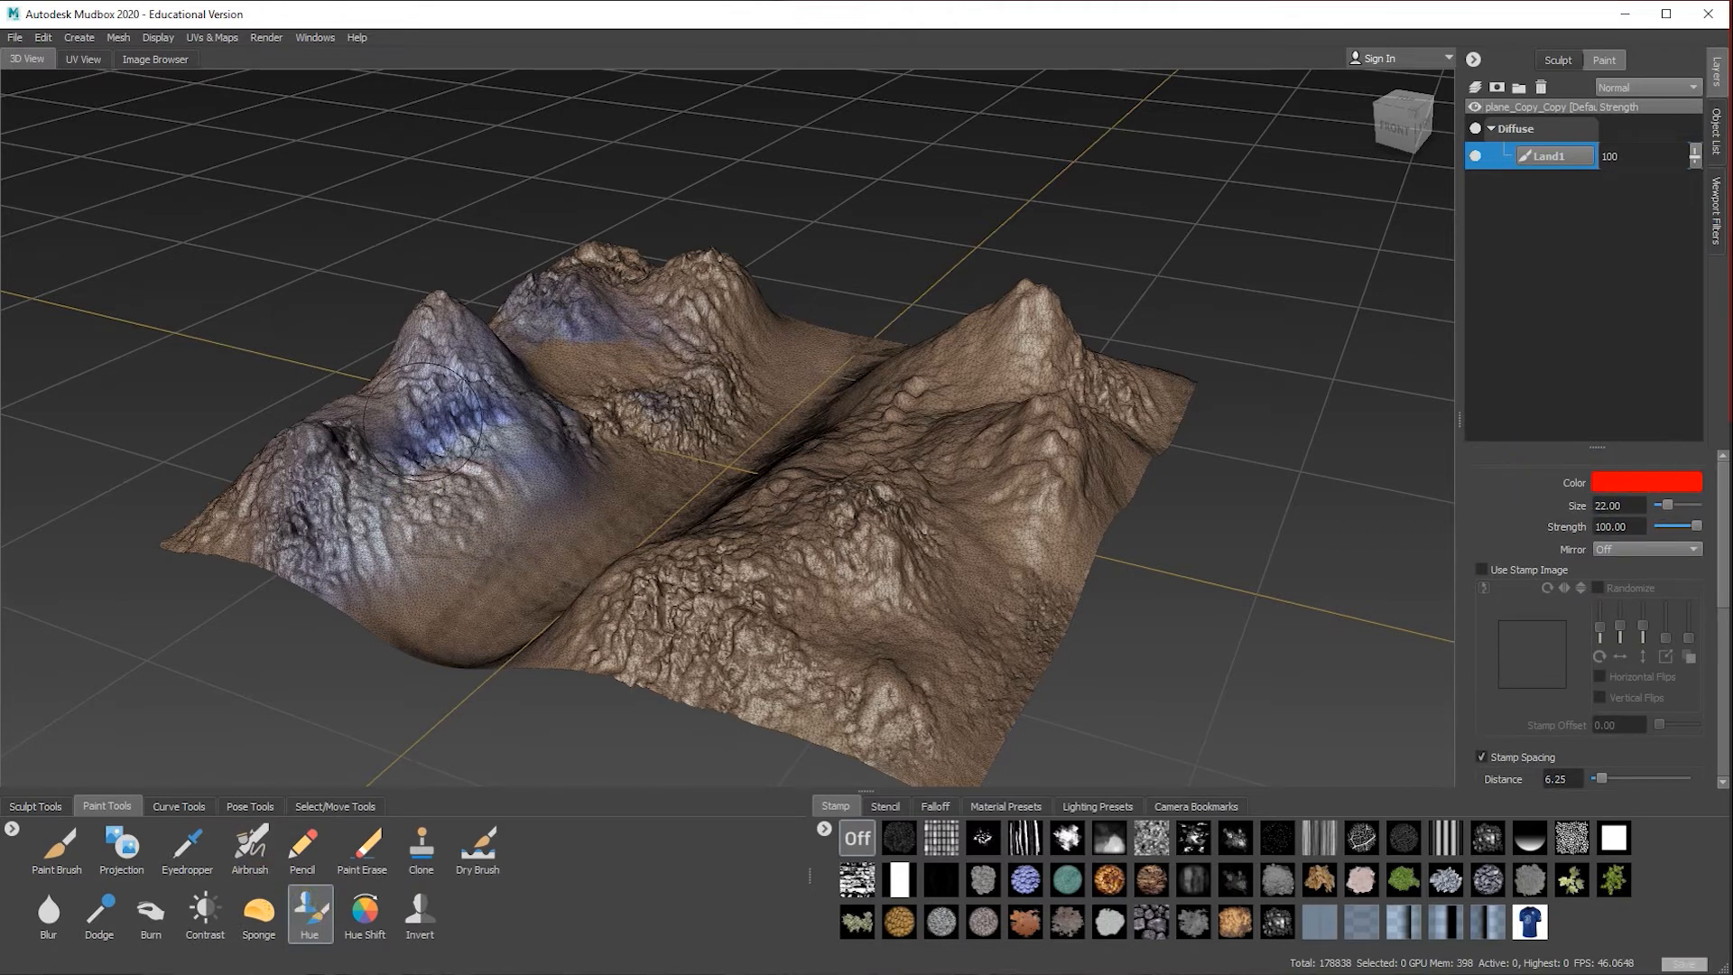
{"action": "left_click", "coordinate": [419, 912]}
{"action": "mouse_move", "coordinate": [451, 423]}
{"action": "left_mouse_down"}
{"action": "mouse_move", "coordinate": [471, 408]}
{"action": "mouse_move", "coordinate": [447, 380]}
{"action": "mouse_move", "coordinate": [465, 316]}
{"action": "mouse_move", "coordinate": [505, 379]}
{"action": "mouse_move", "coordinate": [439, 490]}
{"action": "left_mouse_up"}
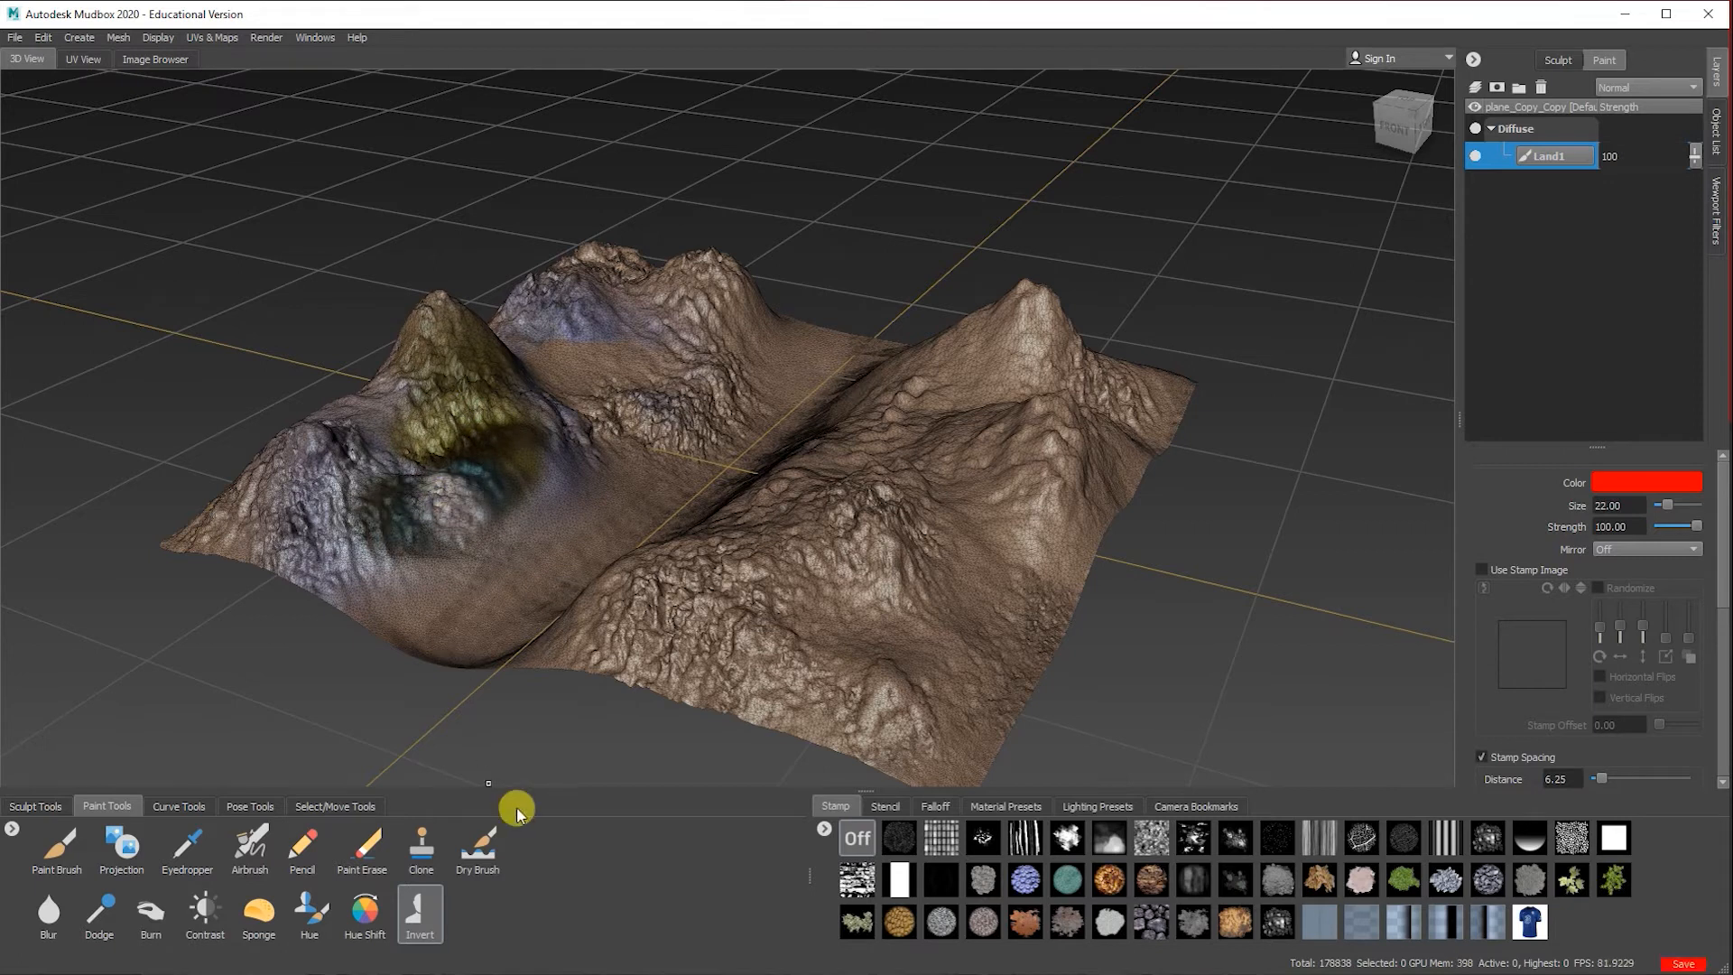
Step: Return to the Paint Brush and undo the test strokes and the blue paint on the left-hand mountains
{"action": "left_click", "coordinate": [58, 844]}
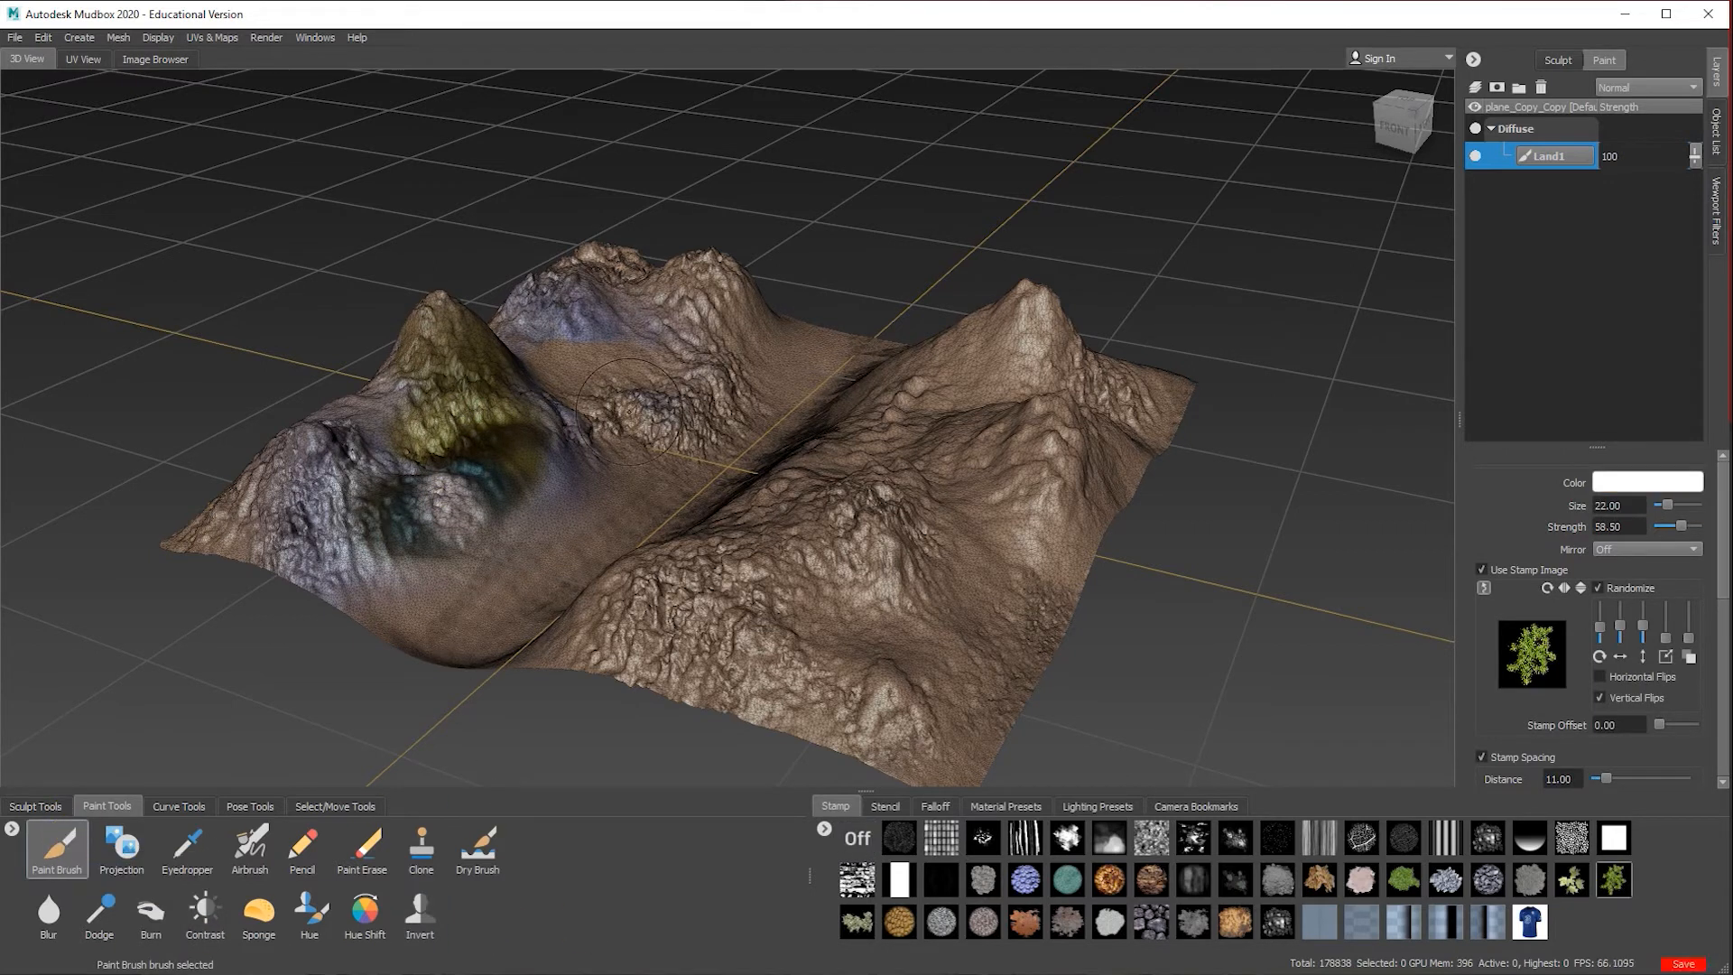
{"action": "key", "text": "ctrl+z"}
{"action": "key", "text": "ctrl+z"}
{"action": "key", "text": "ctrl+z"}
{"action": "key", "text": "ctrl+z"}
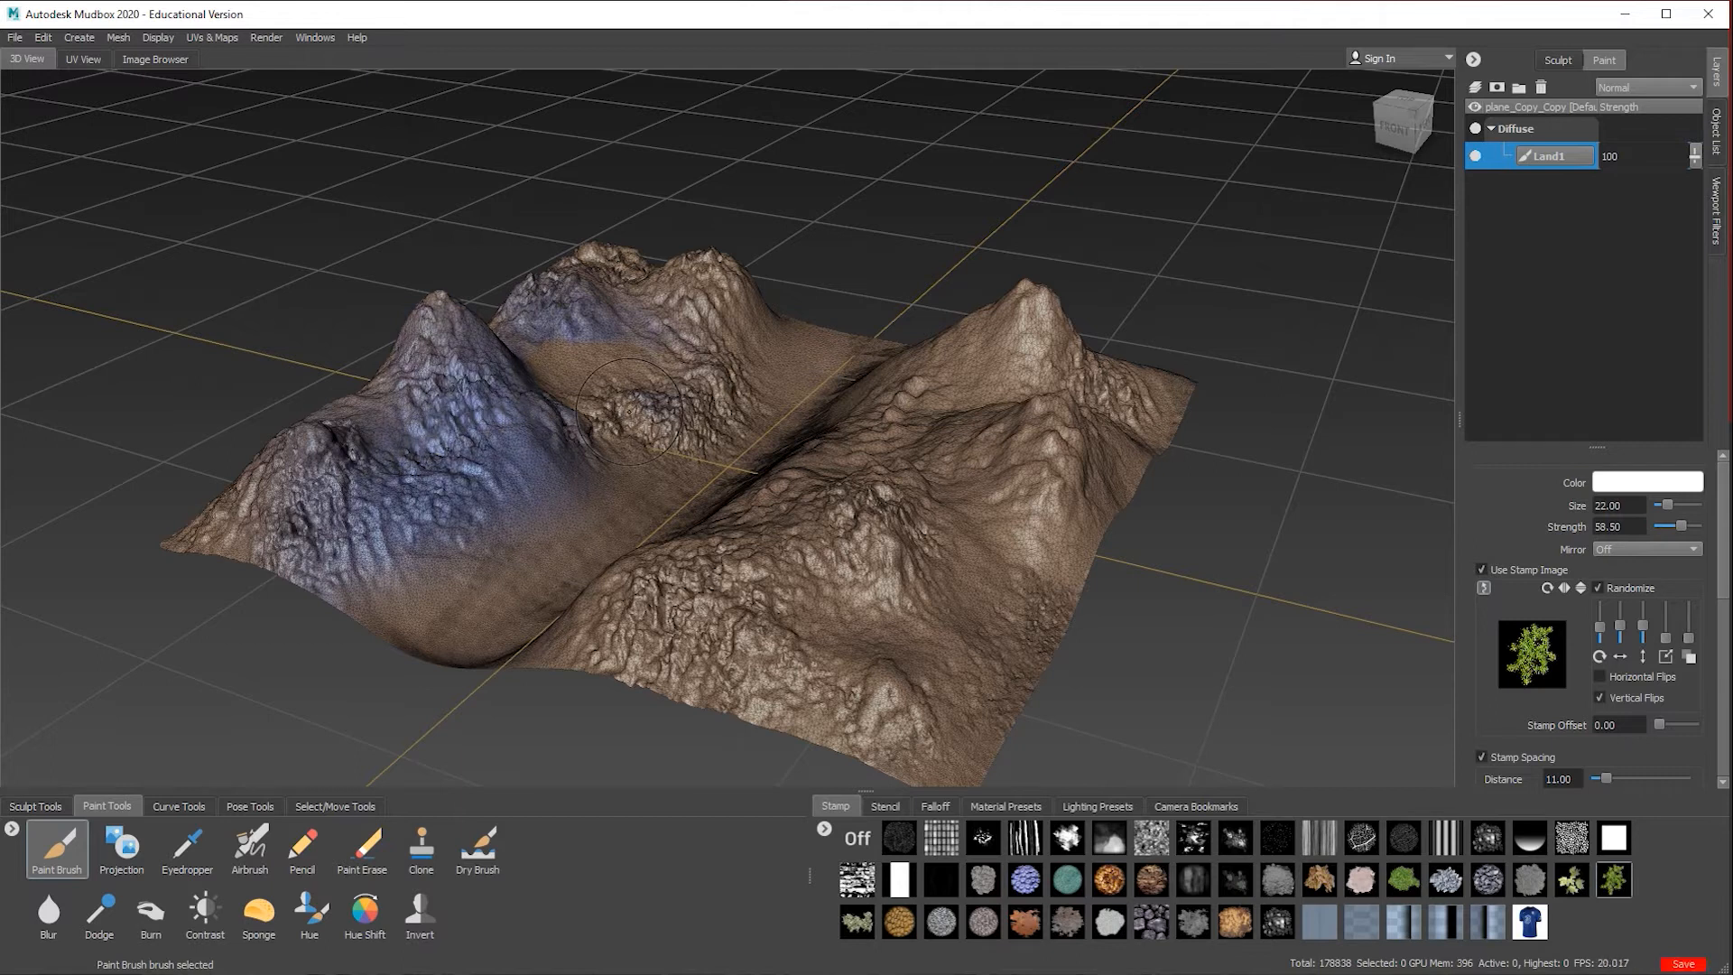
{"action": "key", "text": "ctrl+z"}
{"action": "key", "text": "ctrl+z"}
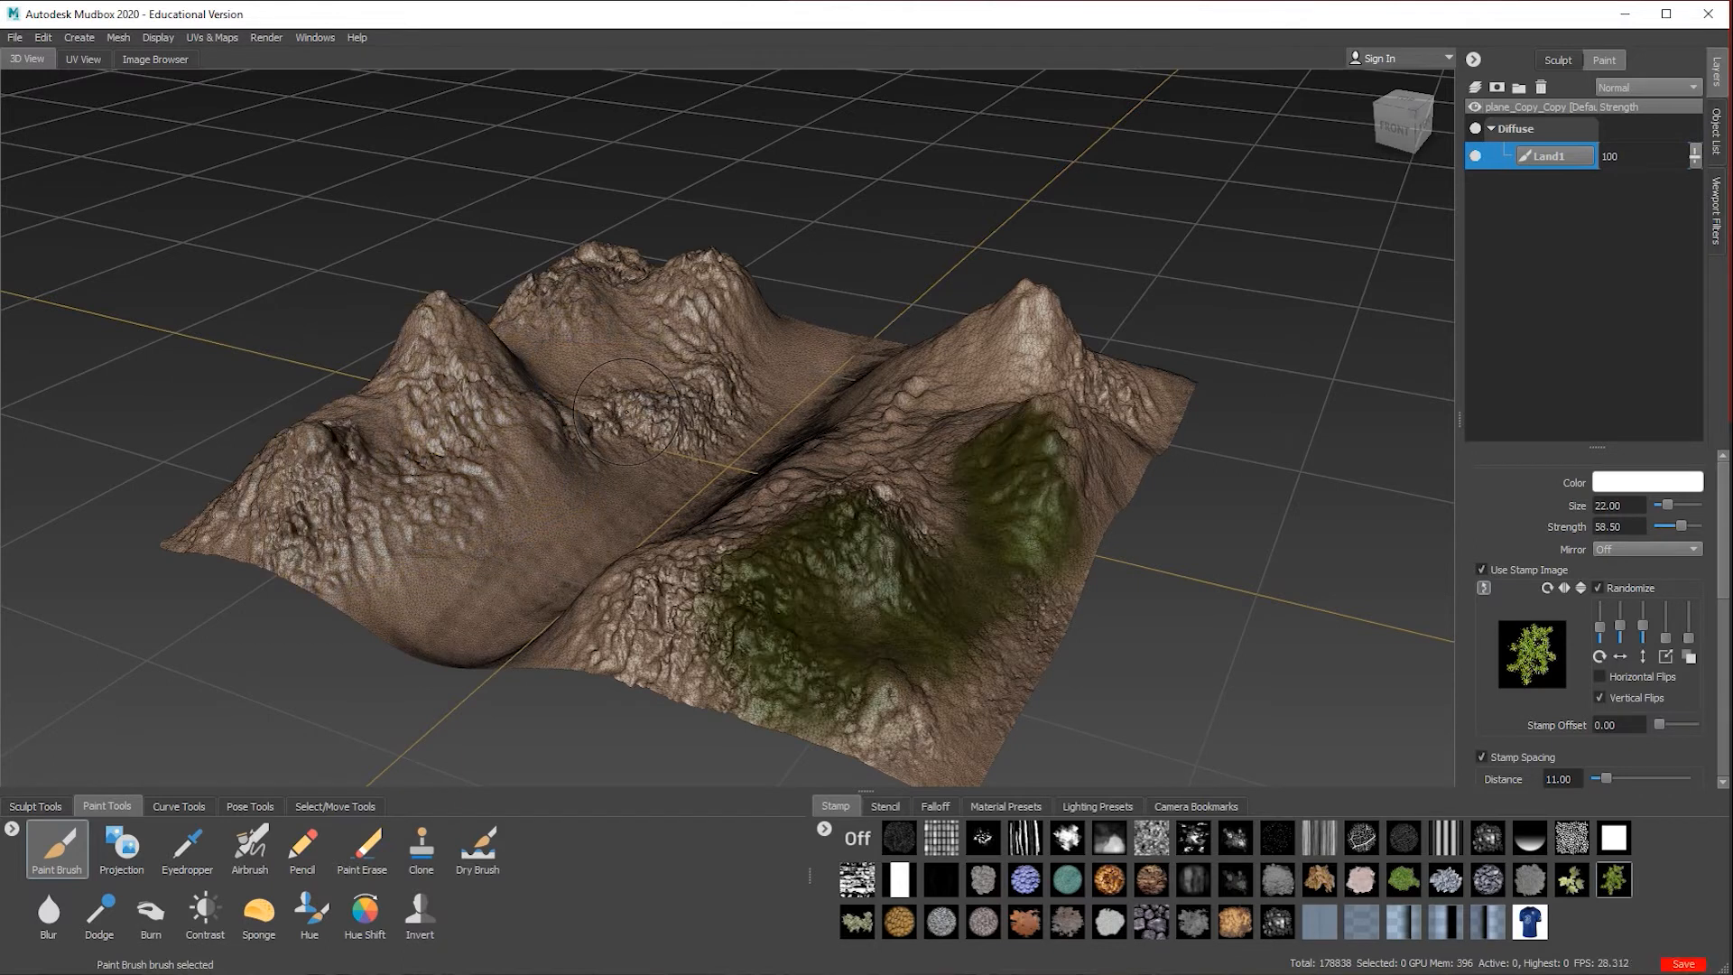
Step: Remove the green paint from the right-hand mountains with Paint Erase
{"action": "left_click", "coordinate": [366, 842]}
{"action": "mouse_move", "coordinate": [990, 550]}
{"action": "left_mouse_down"}
{"action": "mouse_move", "coordinate": [794, 578]}
{"action": "mouse_move", "coordinate": [1015, 447]}
{"action": "mouse_move", "coordinate": [1038, 479]}
{"action": "left_mouse_up"}
{"action": "mouse_move", "coordinate": [890, 492]}
{"action": "left_mouse_down"}
{"action": "mouse_move", "coordinate": [723, 542]}
{"action": "mouse_move", "coordinate": [984, 686]}
{"action": "mouse_move", "coordinate": [873, 713]}
{"action": "left_mouse_up"}
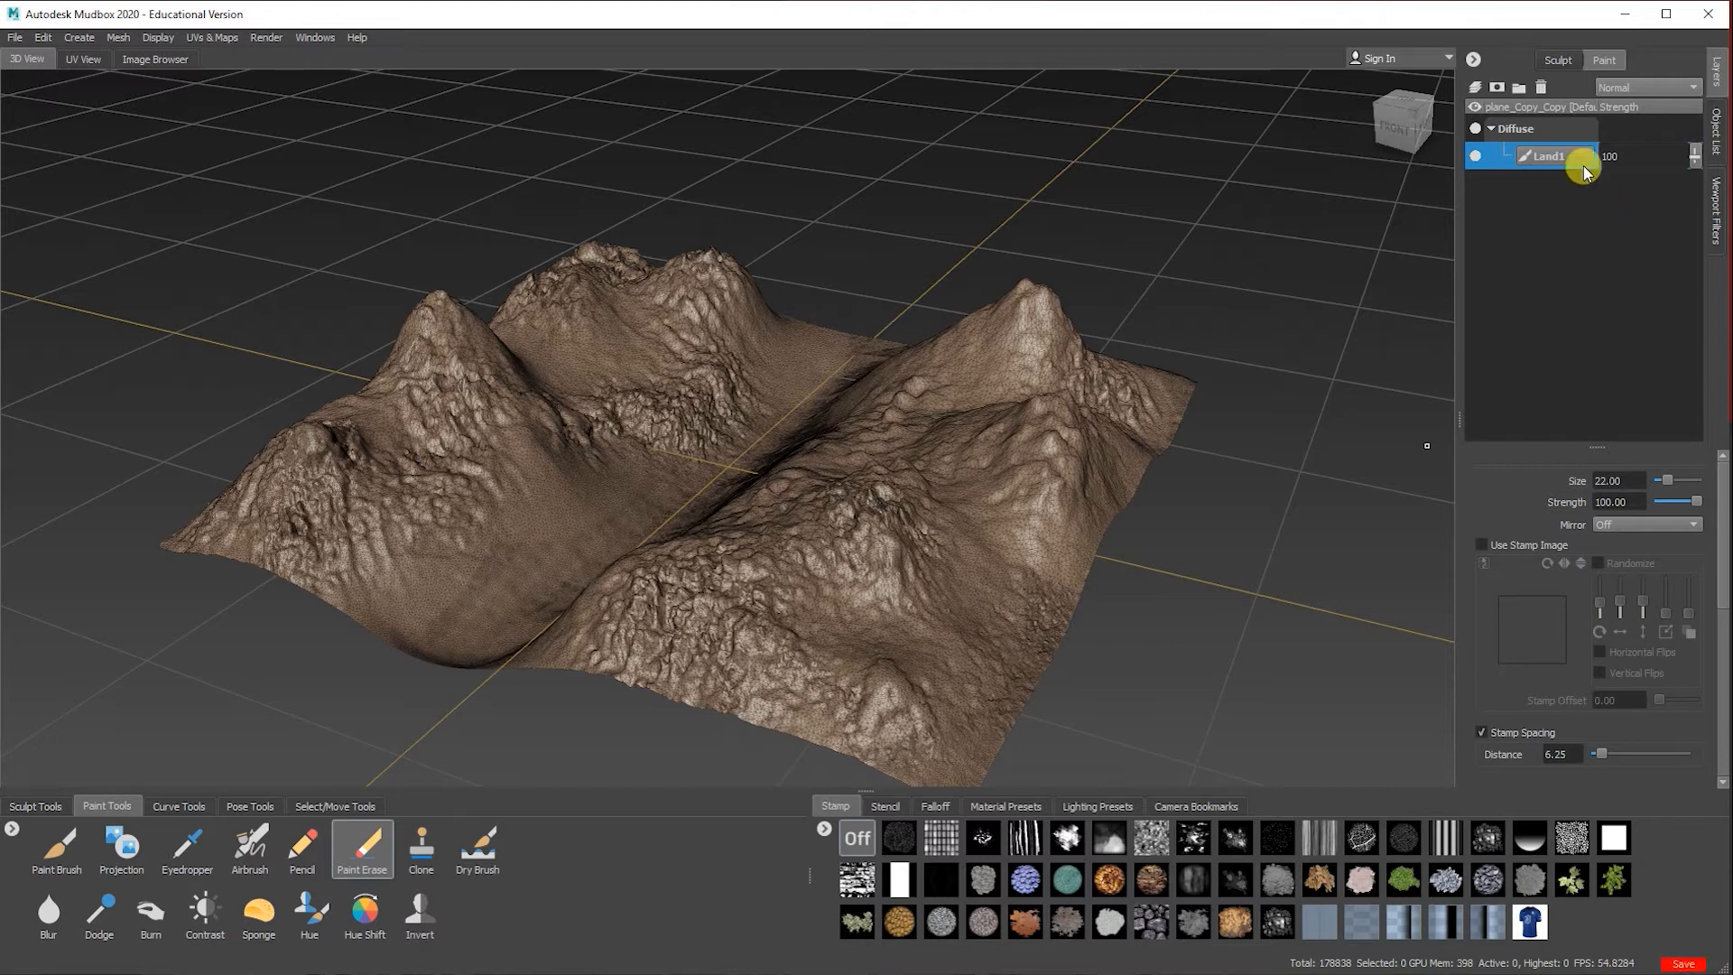
Step: Paint the whole terrain with the Paint Brush using the orange-brown rock stamp, enlarging the brush size to 100.00
{"action": "left_click", "coordinate": [72, 844]}
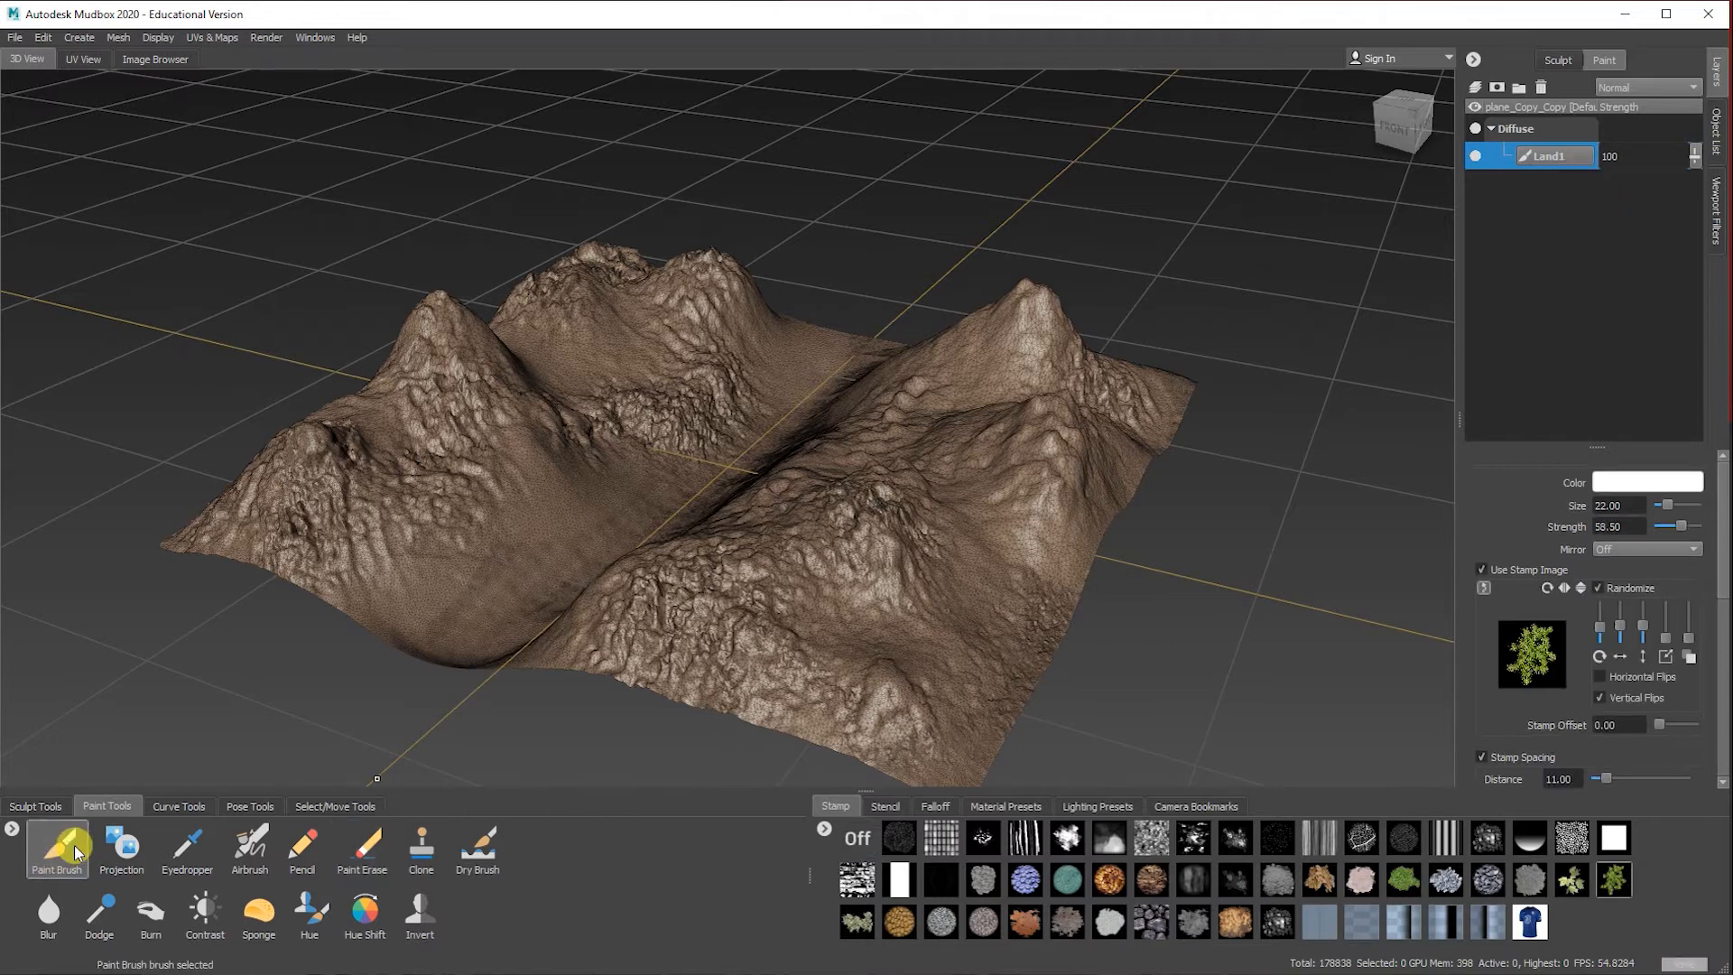
{"action": "left_click", "coordinate": [1236, 923]}
{"action": "mouse_move", "coordinate": [956, 623]}
{"action": "left_mouse_down"}
{"action": "mouse_move", "coordinate": [798, 687]}
{"action": "mouse_move", "coordinate": [953, 704]}
{"action": "left_mouse_up"}
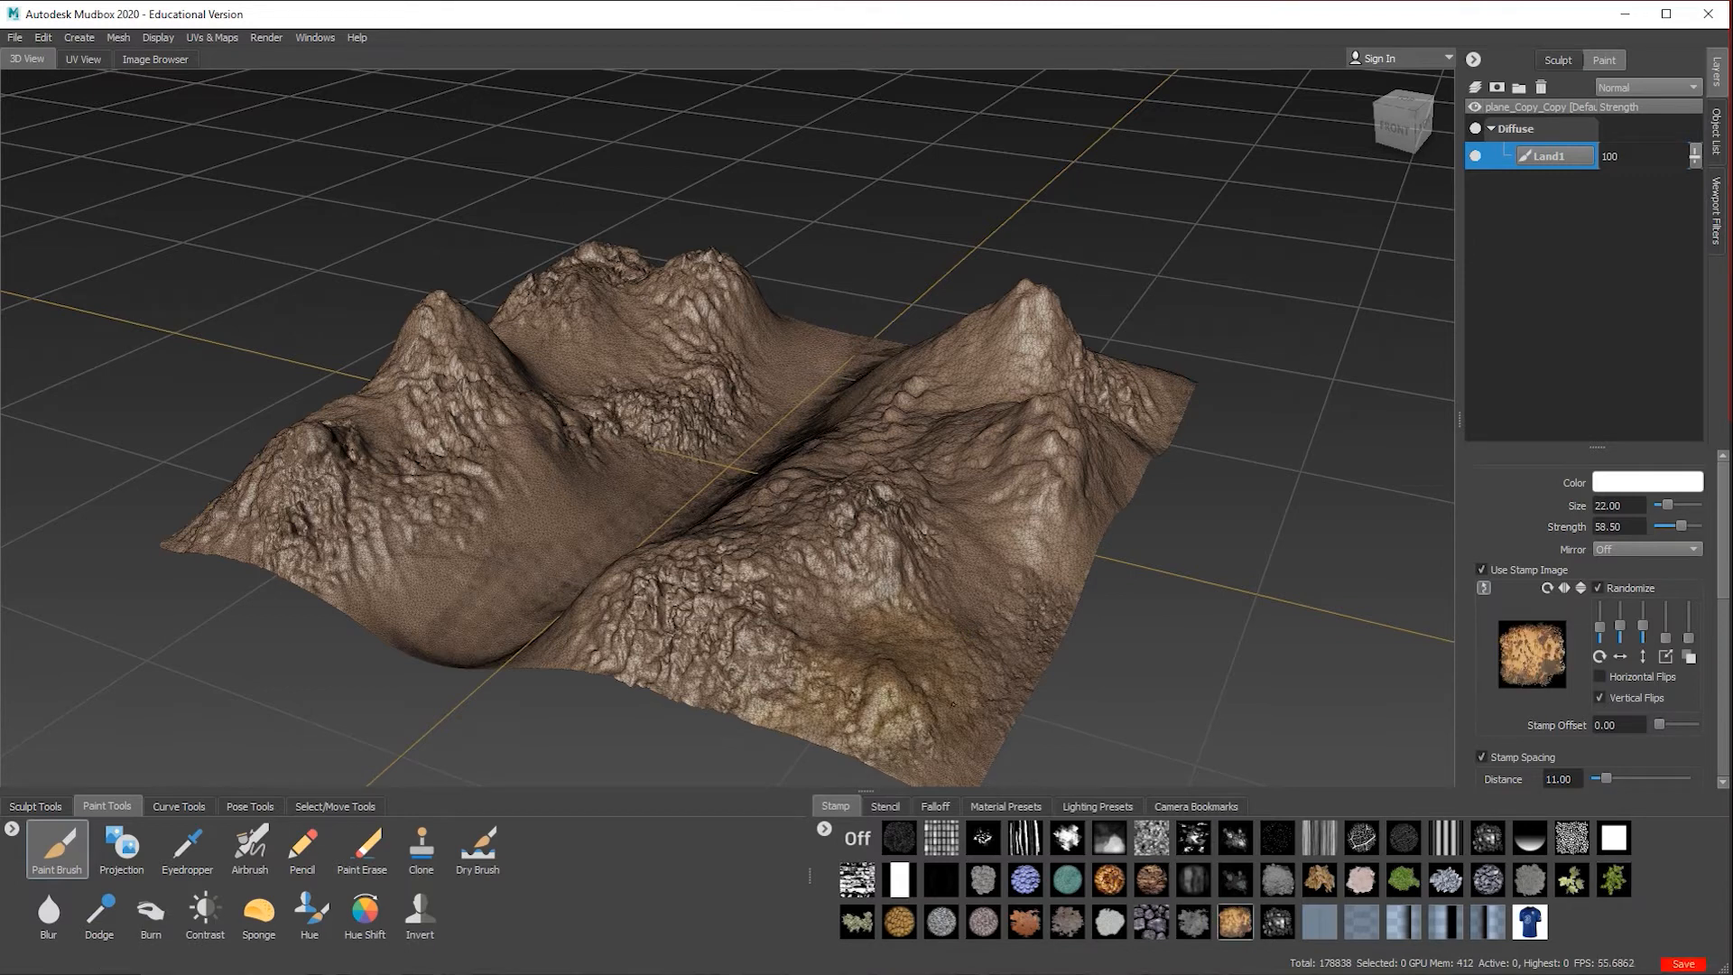
{"action": "left_click_drag", "start_coordinate": [1668, 505], "coordinate": [1697, 505]}
{"action": "left_click", "coordinate": [1035, 407]}
{"action": "mouse_move", "coordinate": [880, 577]}
{"action": "left_mouse_down"}
{"action": "mouse_move", "coordinate": [623, 505]}
{"action": "mouse_move", "coordinate": [442, 361]}
{"action": "mouse_move", "coordinate": [824, 113]}
{"action": "left_mouse_up"}
{"action": "mouse_move", "coordinate": [920, 329]}
{"action": "left_mouse_down"}
{"action": "mouse_move", "coordinate": [587, 393]}
{"action": "mouse_move", "coordinate": [551, 515]}
{"action": "mouse_move", "coordinate": [817, 591]}
{"action": "mouse_move", "coordinate": [1085, 381]}
{"action": "left_mouse_up"}
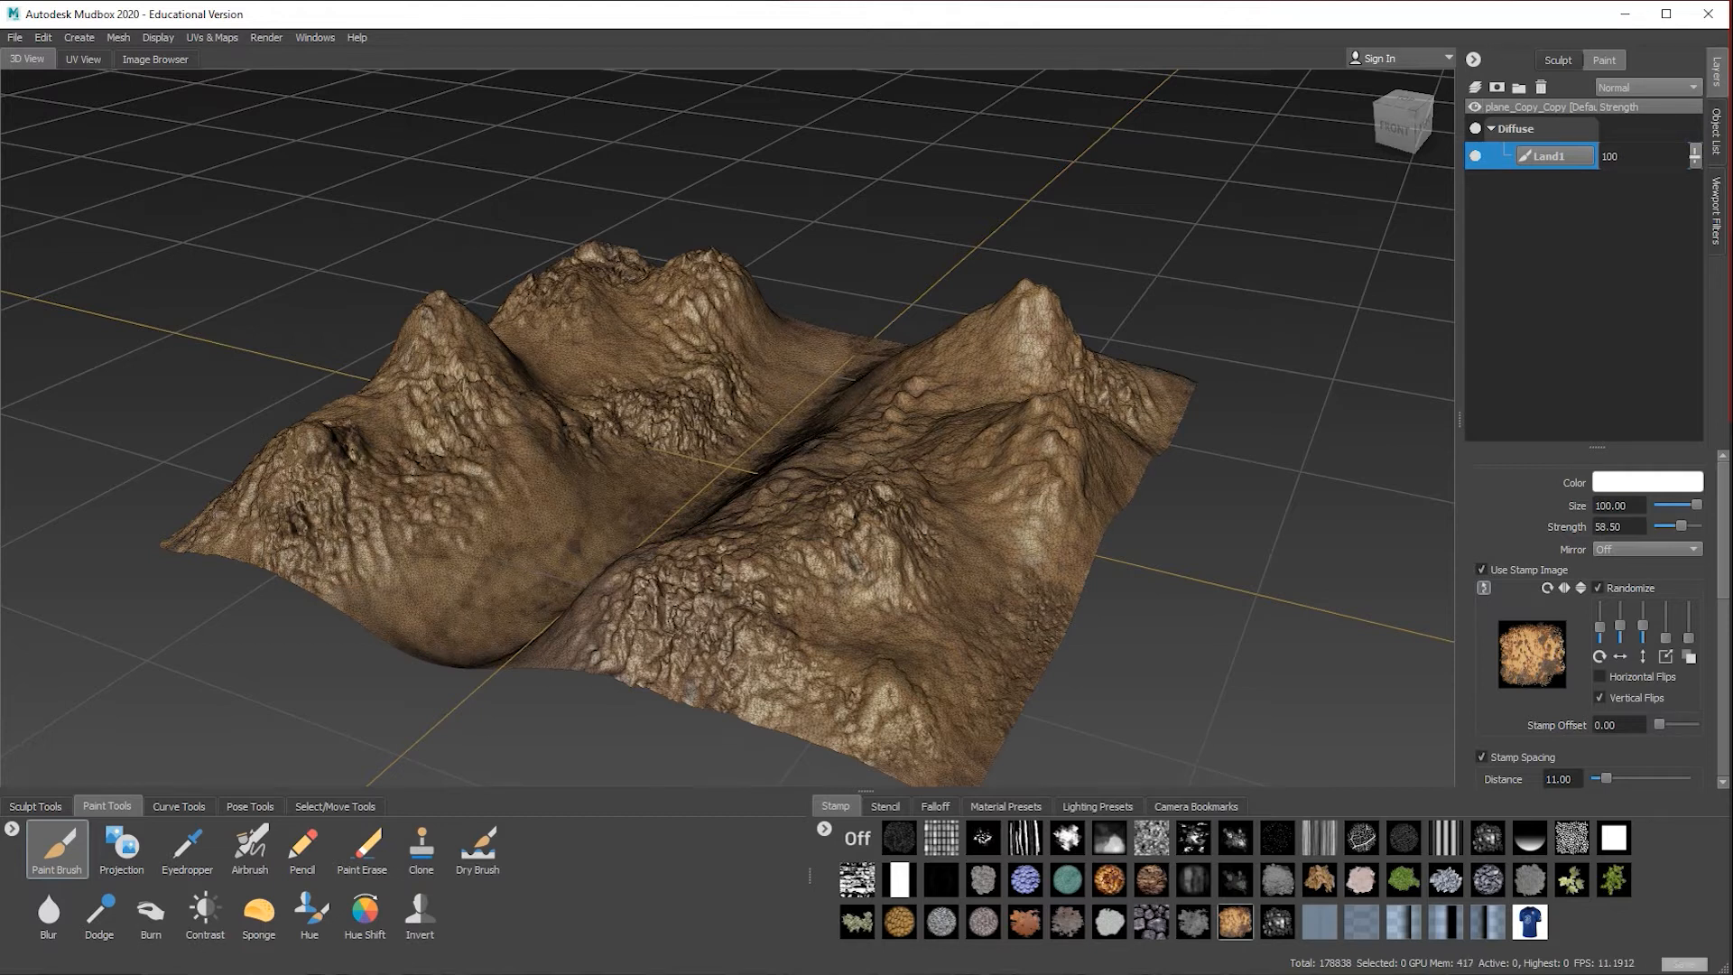
{"action": "left_click_drag", "start_coordinate": [740, 631], "coordinate": [991, 679], "text": "alt"}
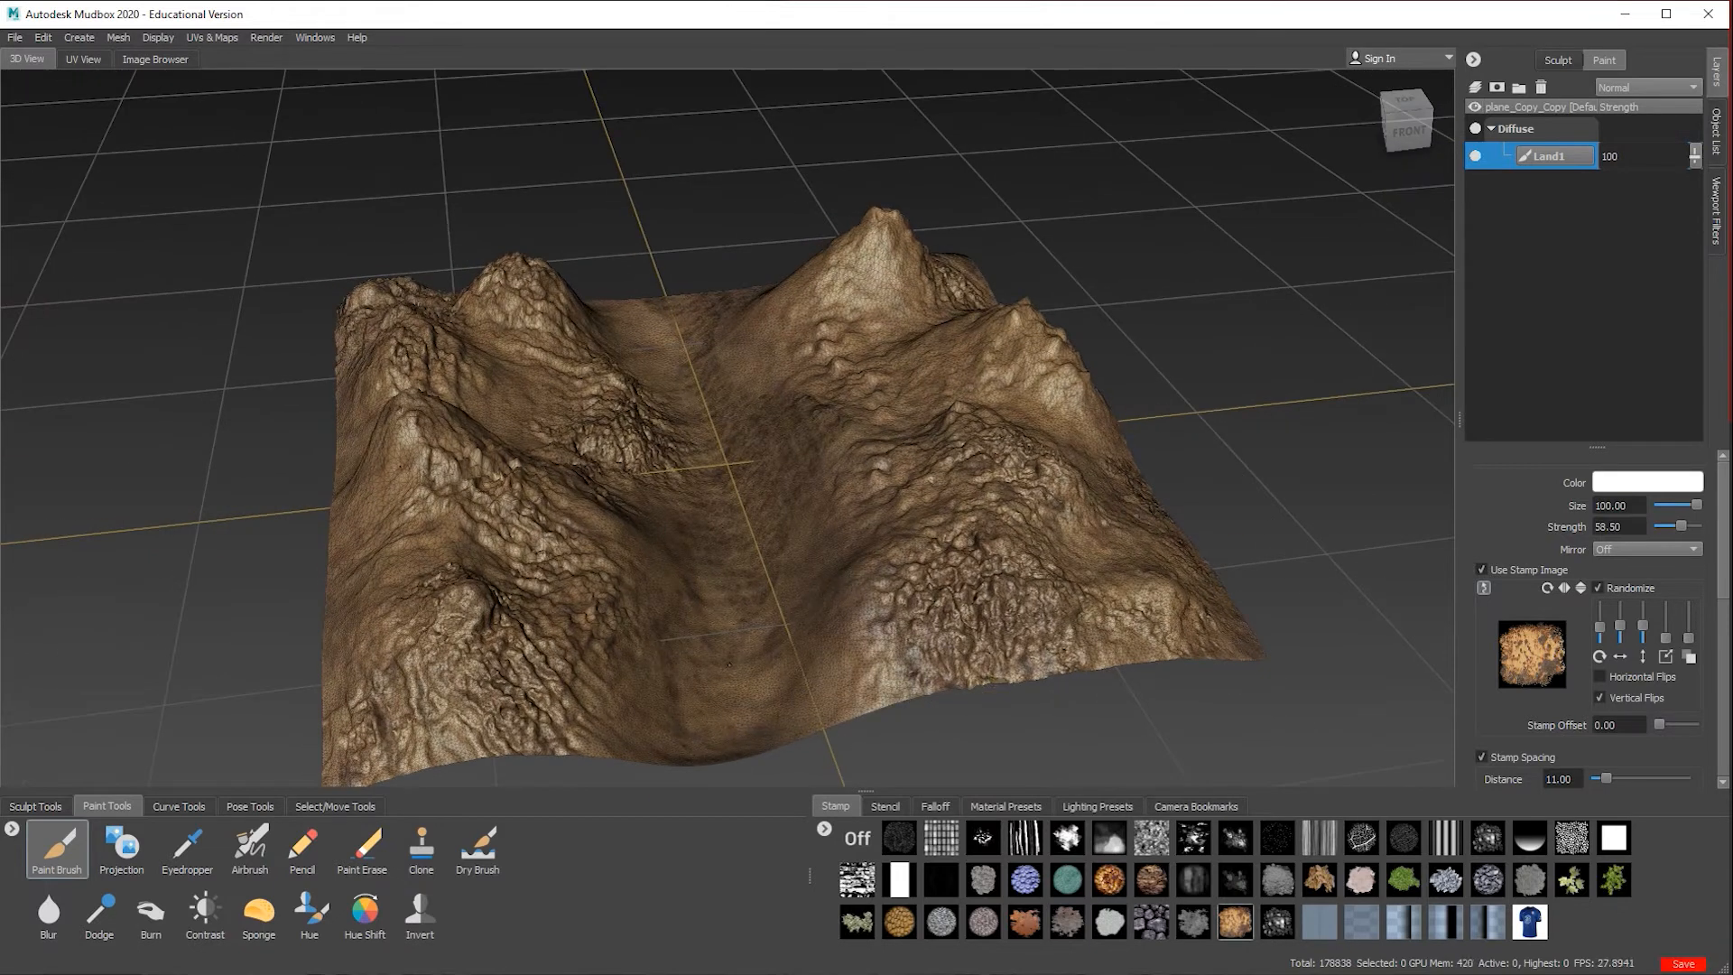
{"action": "left_click_drag", "start_coordinate": [917, 151], "coordinate": [975, 167], "text": "alt"}
{"action": "left_click_drag", "start_coordinate": [647, 763], "coordinate": [713, 777], "text": "alt"}
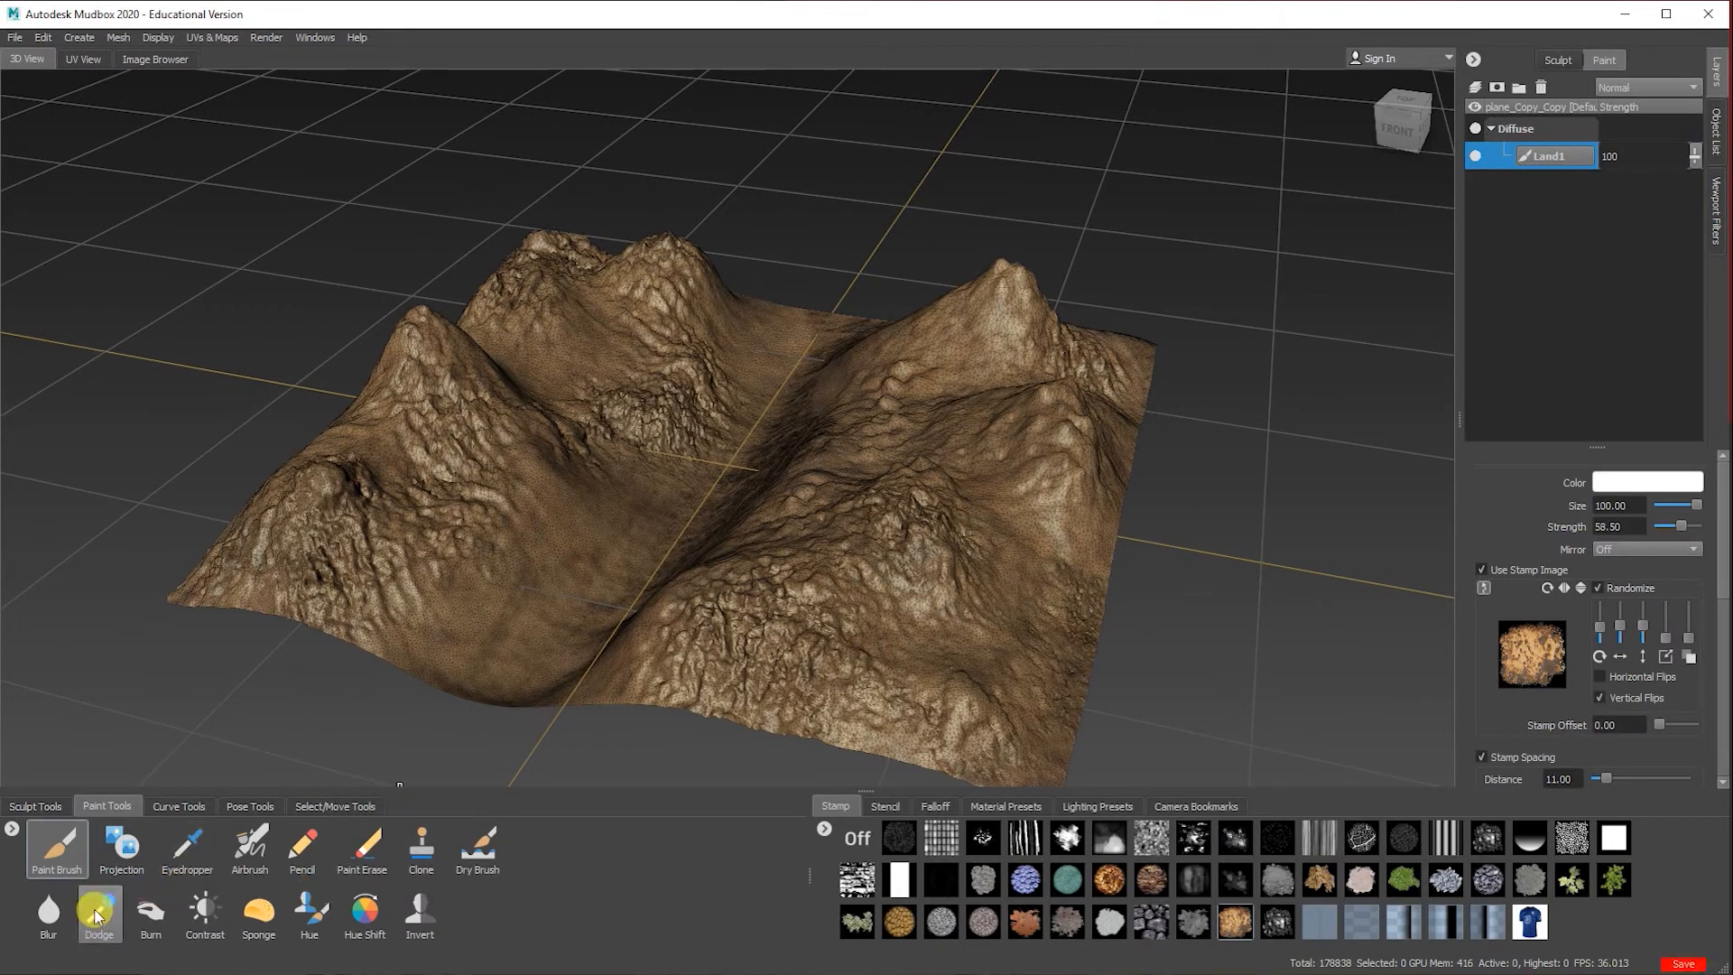
Step: Darken the valley between the mountains with the Burn brush, dismissing the missing stamp image notice
{"action": "left_click", "coordinate": [144, 907]}
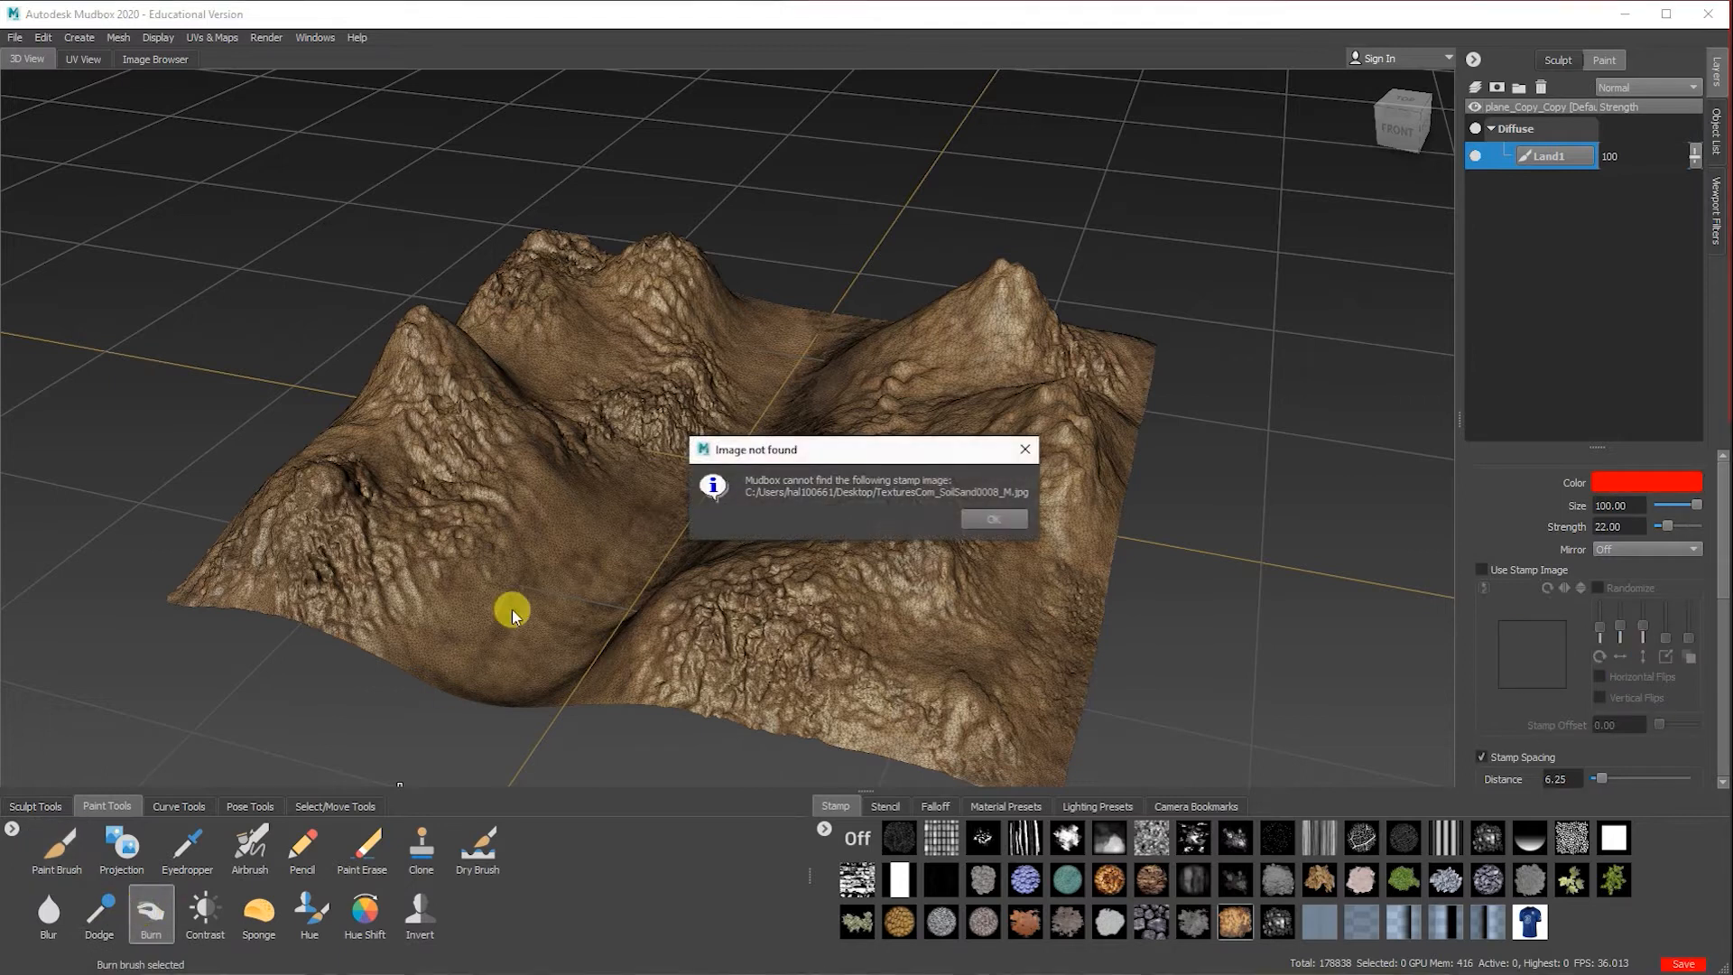
{"action": "left_click", "coordinate": [996, 520]}
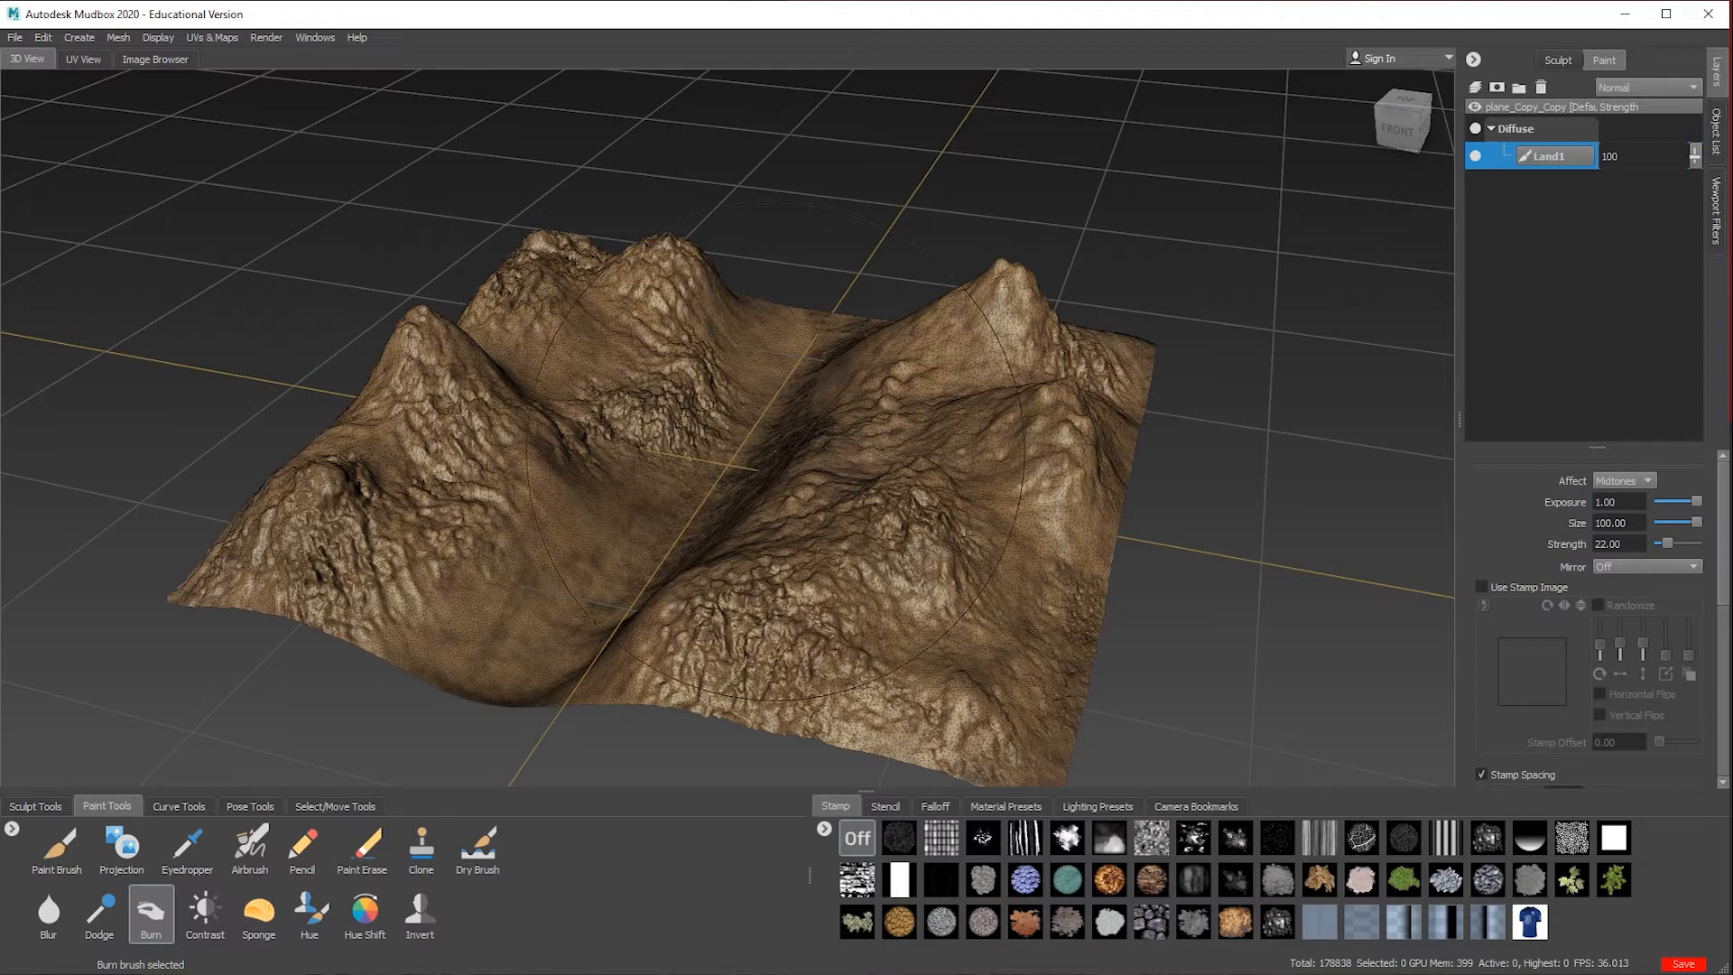
{"action": "mouse_move", "coordinate": [815, 303]}
{"action": "left_mouse_down"}
{"action": "mouse_move", "coordinate": [604, 539]}
{"action": "mouse_move", "coordinate": [508, 617]}
{"action": "mouse_move", "coordinate": [645, 547]}
{"action": "mouse_move", "coordinate": [648, 422]}
{"action": "left_mouse_up"}
{"action": "mouse_move", "coordinate": [569, 336]}
{"action": "left_mouse_down", "text": "alt"}
{"action": "mouse_move", "coordinate": [654, 331]}
{"action": "mouse_move", "coordinate": [643, 309]}
{"action": "left_mouse_up", "text": "alt"}
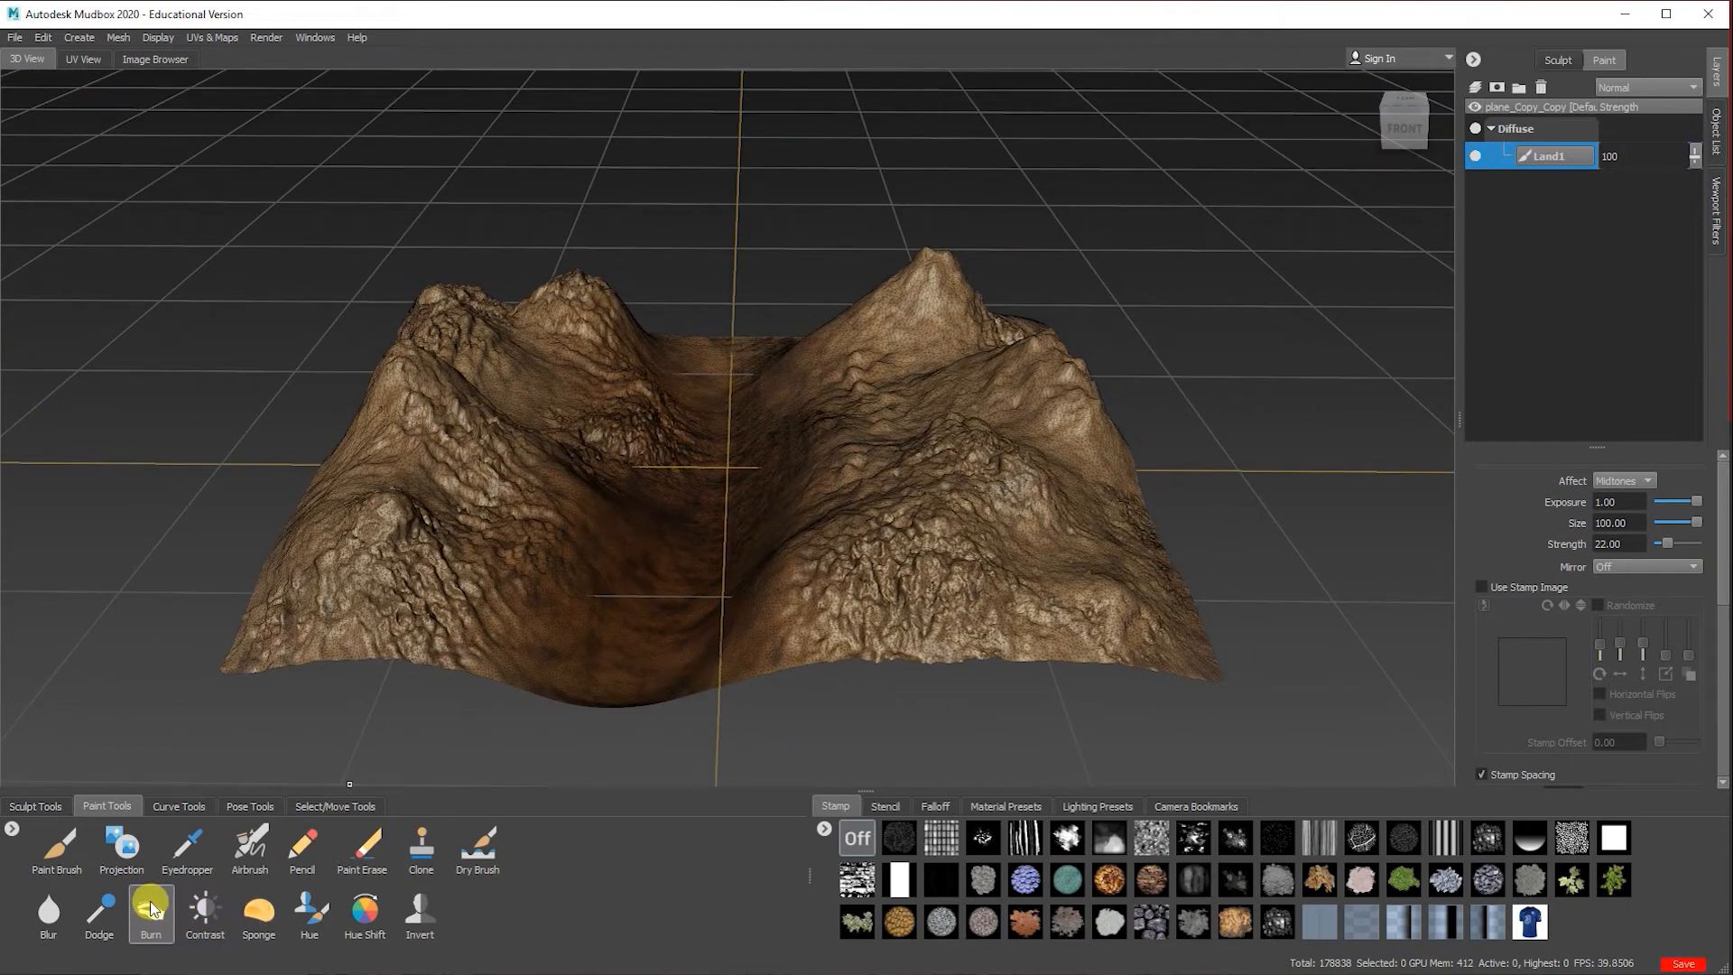
Step: Lighten the left-hand mountains and the rear right-hand peak with broad Dodge strokes at size 100.00
{"action": "left_click", "coordinate": [99, 910]}
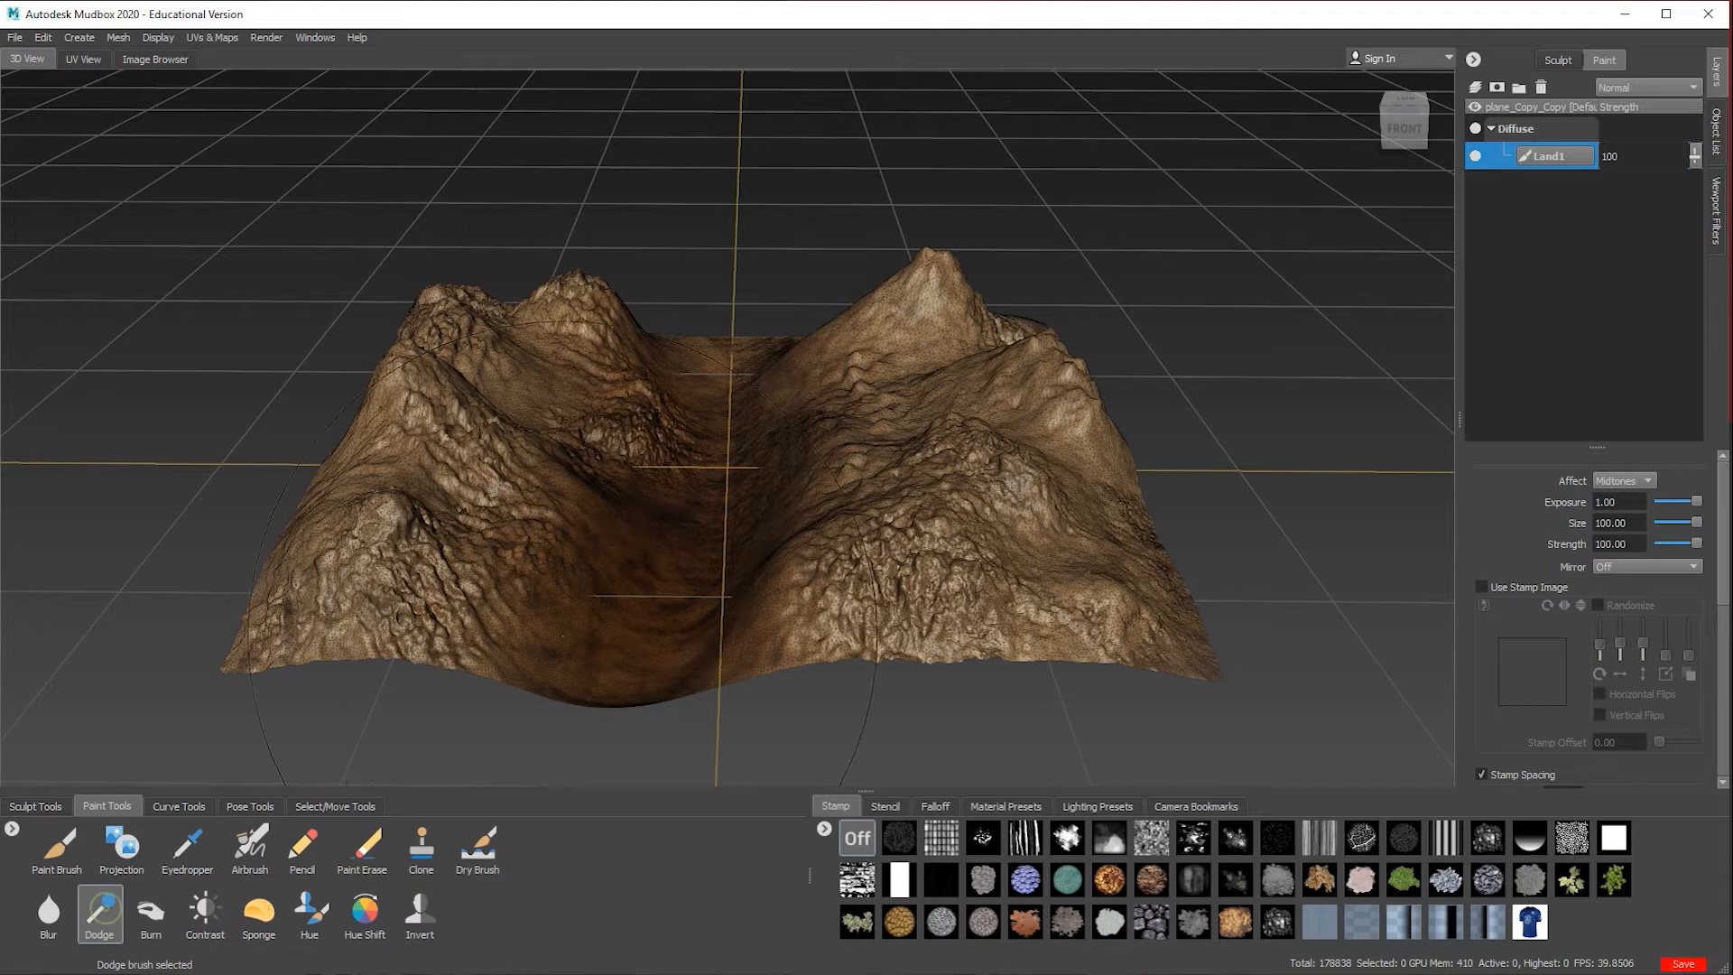
{"action": "mouse_move", "coordinate": [551, 379]}
{"action": "left_mouse_down"}
{"action": "mouse_move", "coordinate": [514, 415]}
{"action": "mouse_move", "coordinate": [465, 546]}
{"action": "left_mouse_up"}
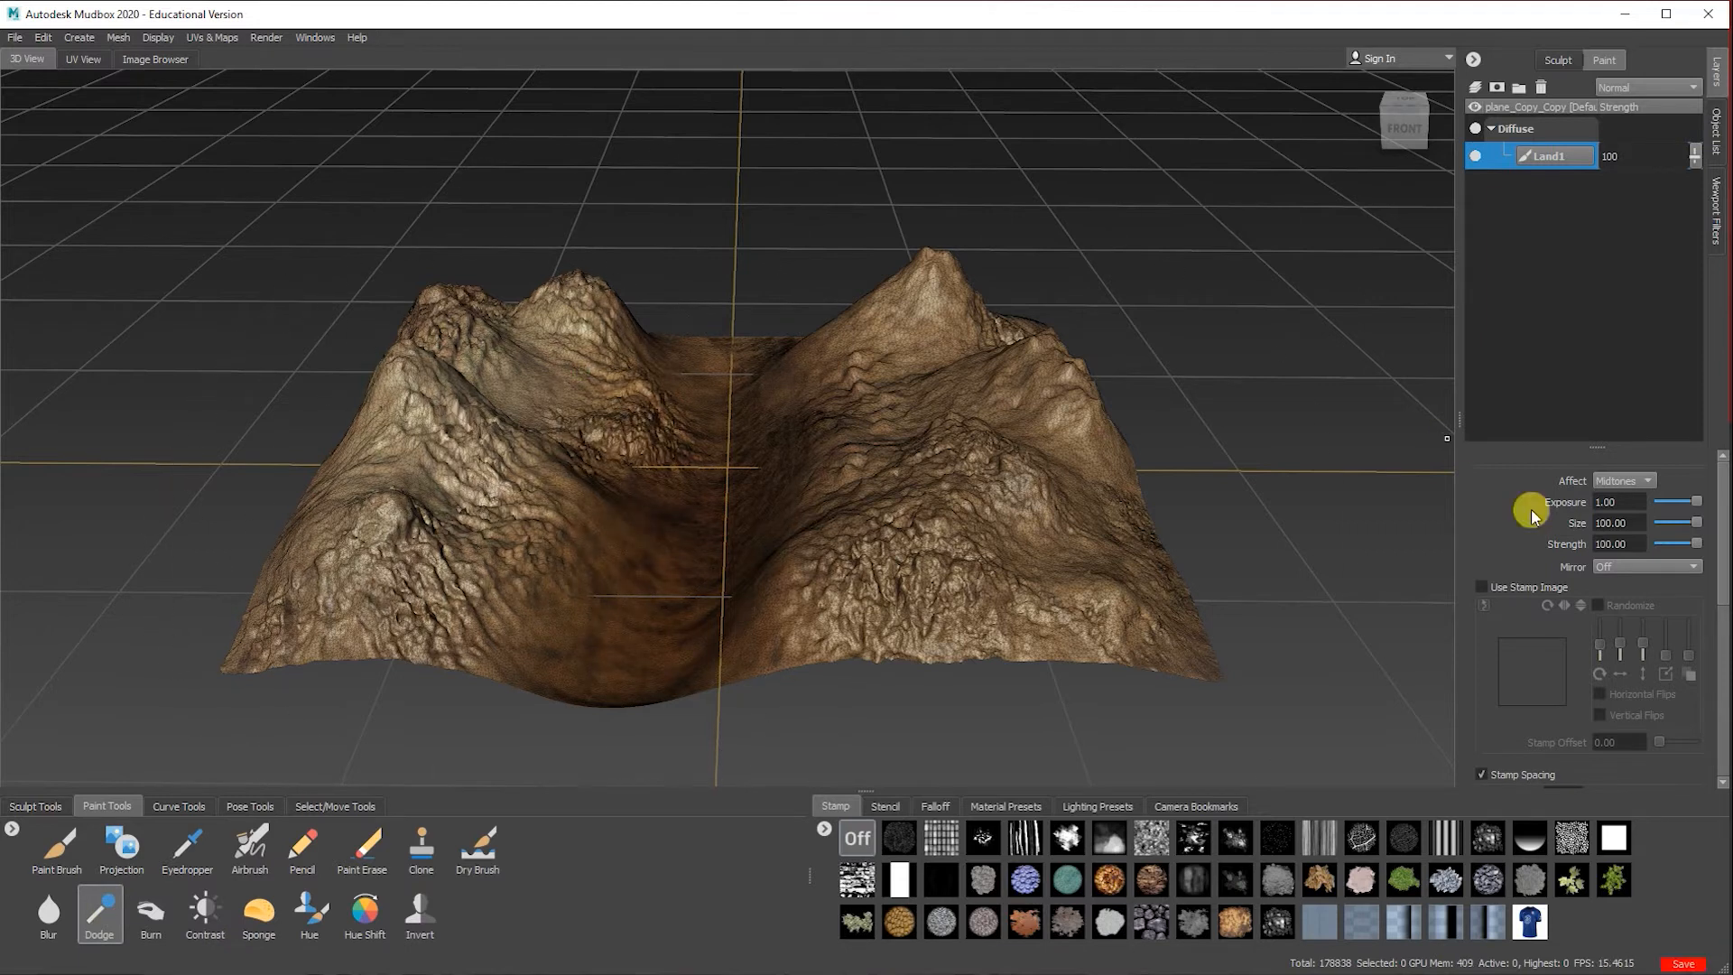
{"action": "left_click_drag", "start_coordinate": [938, 276], "coordinate": [881, 343]}
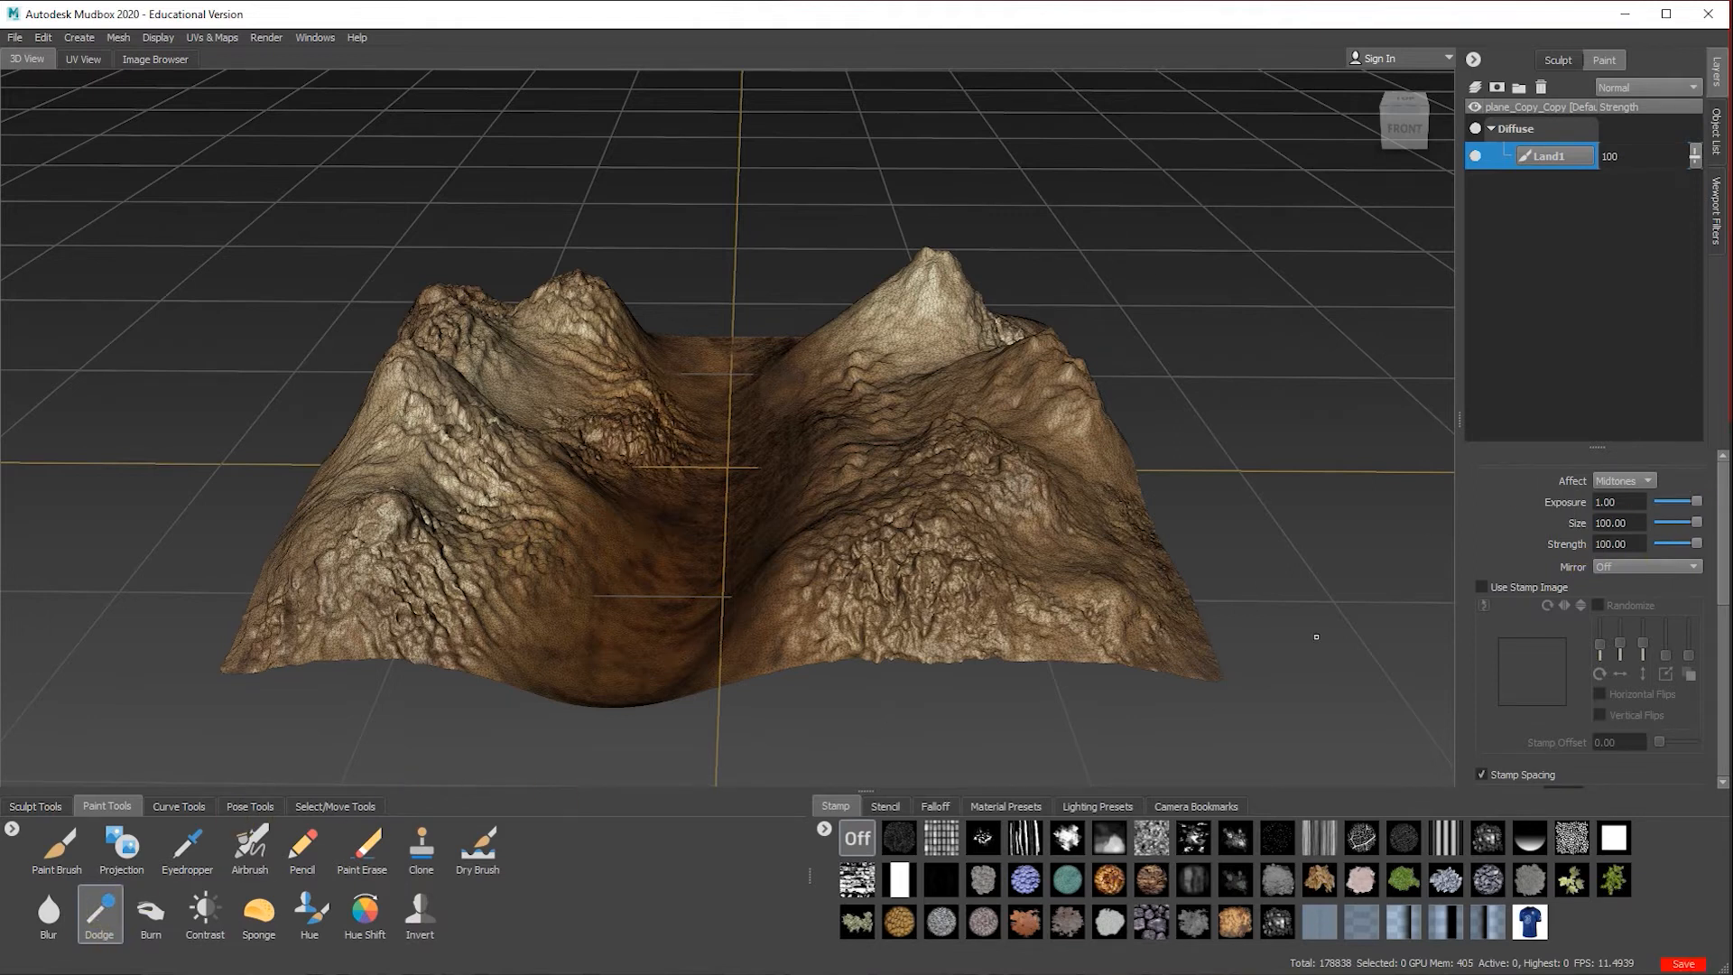
Step: Reduce the Dodge brush size to 22.00 and whiten the right-hand peaks and the front left-hand peaks like snow
{"action": "left_click_drag", "start_coordinate": [1697, 523], "coordinate": [1667, 522]}
{"action": "left_click_drag", "start_coordinate": [942, 260], "coordinate": [941, 249]}
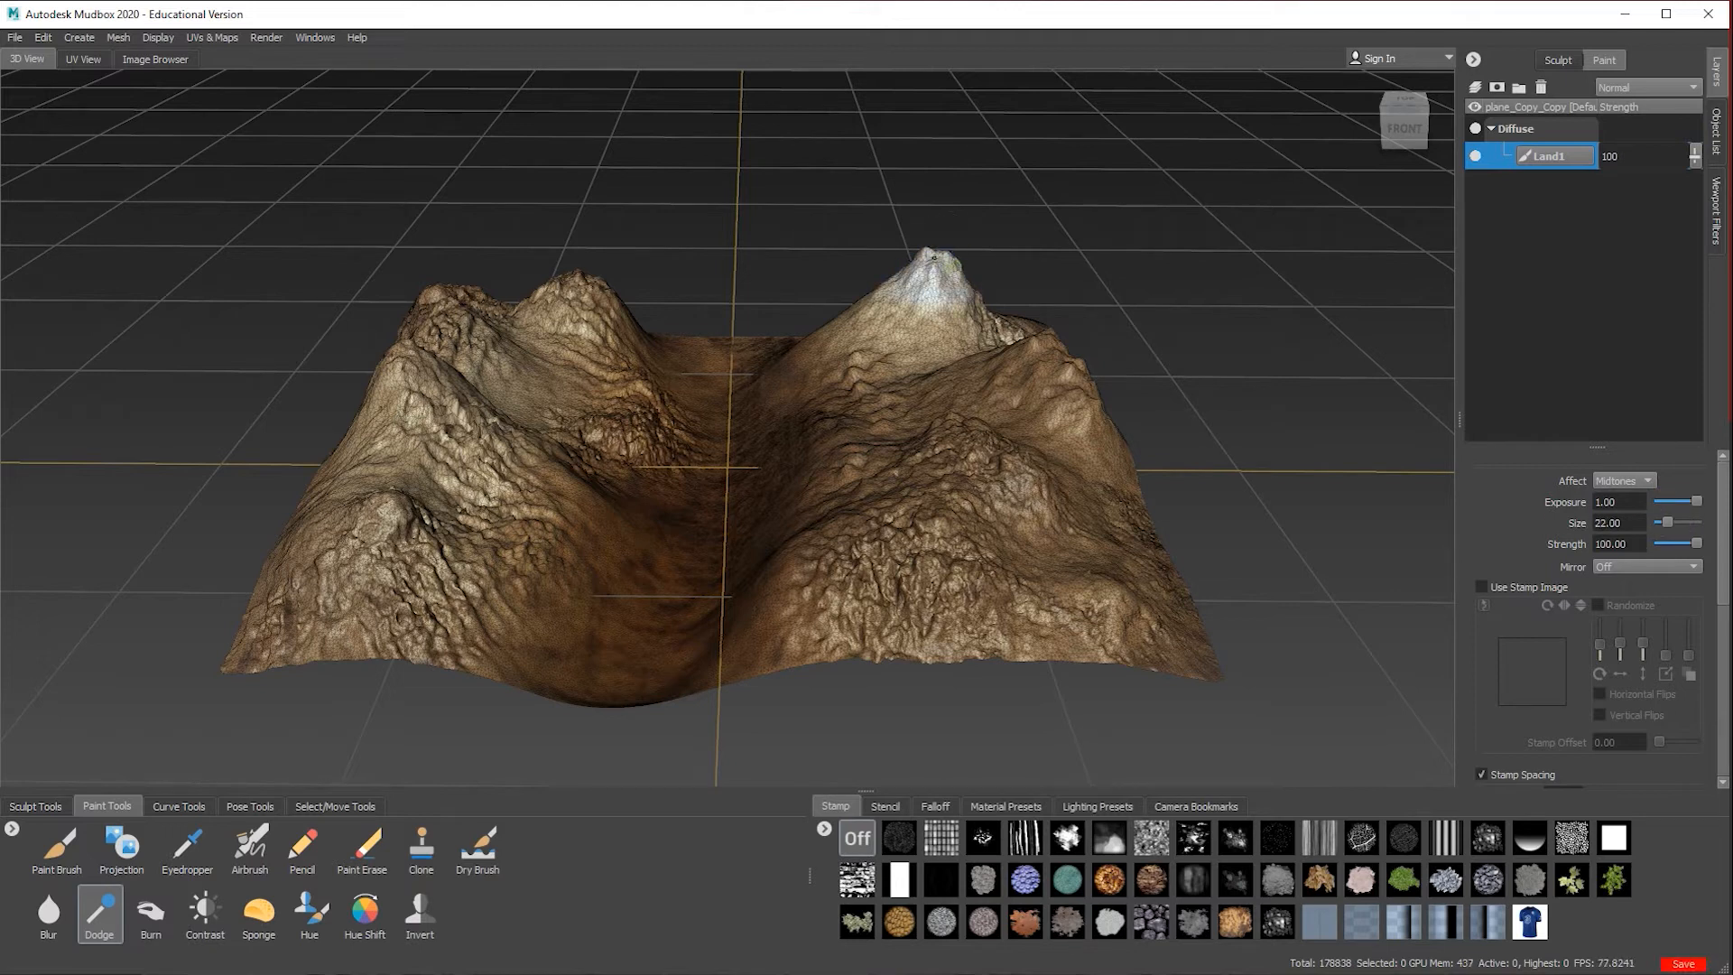
{"action": "left_click_drag", "start_coordinate": [1175, 324], "coordinate": [1019, 379], "text": "alt"}
{"action": "mouse_move", "coordinate": [971, 550]}
{"action": "left_mouse_down"}
{"action": "mouse_move", "coordinate": [1020, 442]}
{"action": "mouse_move", "coordinate": [1009, 487]}
{"action": "mouse_move", "coordinate": [975, 510]}
{"action": "mouse_move", "coordinate": [984, 540]}
{"action": "left_mouse_up"}
{"action": "mouse_move", "coordinate": [452, 587]}
{"action": "left_mouse_down"}
{"action": "mouse_move", "coordinate": [597, 568]}
{"action": "mouse_move", "coordinate": [643, 585]}
{"action": "mouse_move", "coordinate": [529, 578]}
{"action": "mouse_move", "coordinate": [871, 532]}
{"action": "mouse_move", "coordinate": [958, 448]}
{"action": "mouse_move", "coordinate": [1009, 474]}
{"action": "left_mouse_up"}
{"action": "left_click_drag", "start_coordinate": [401, 347], "coordinate": [407, 365]}
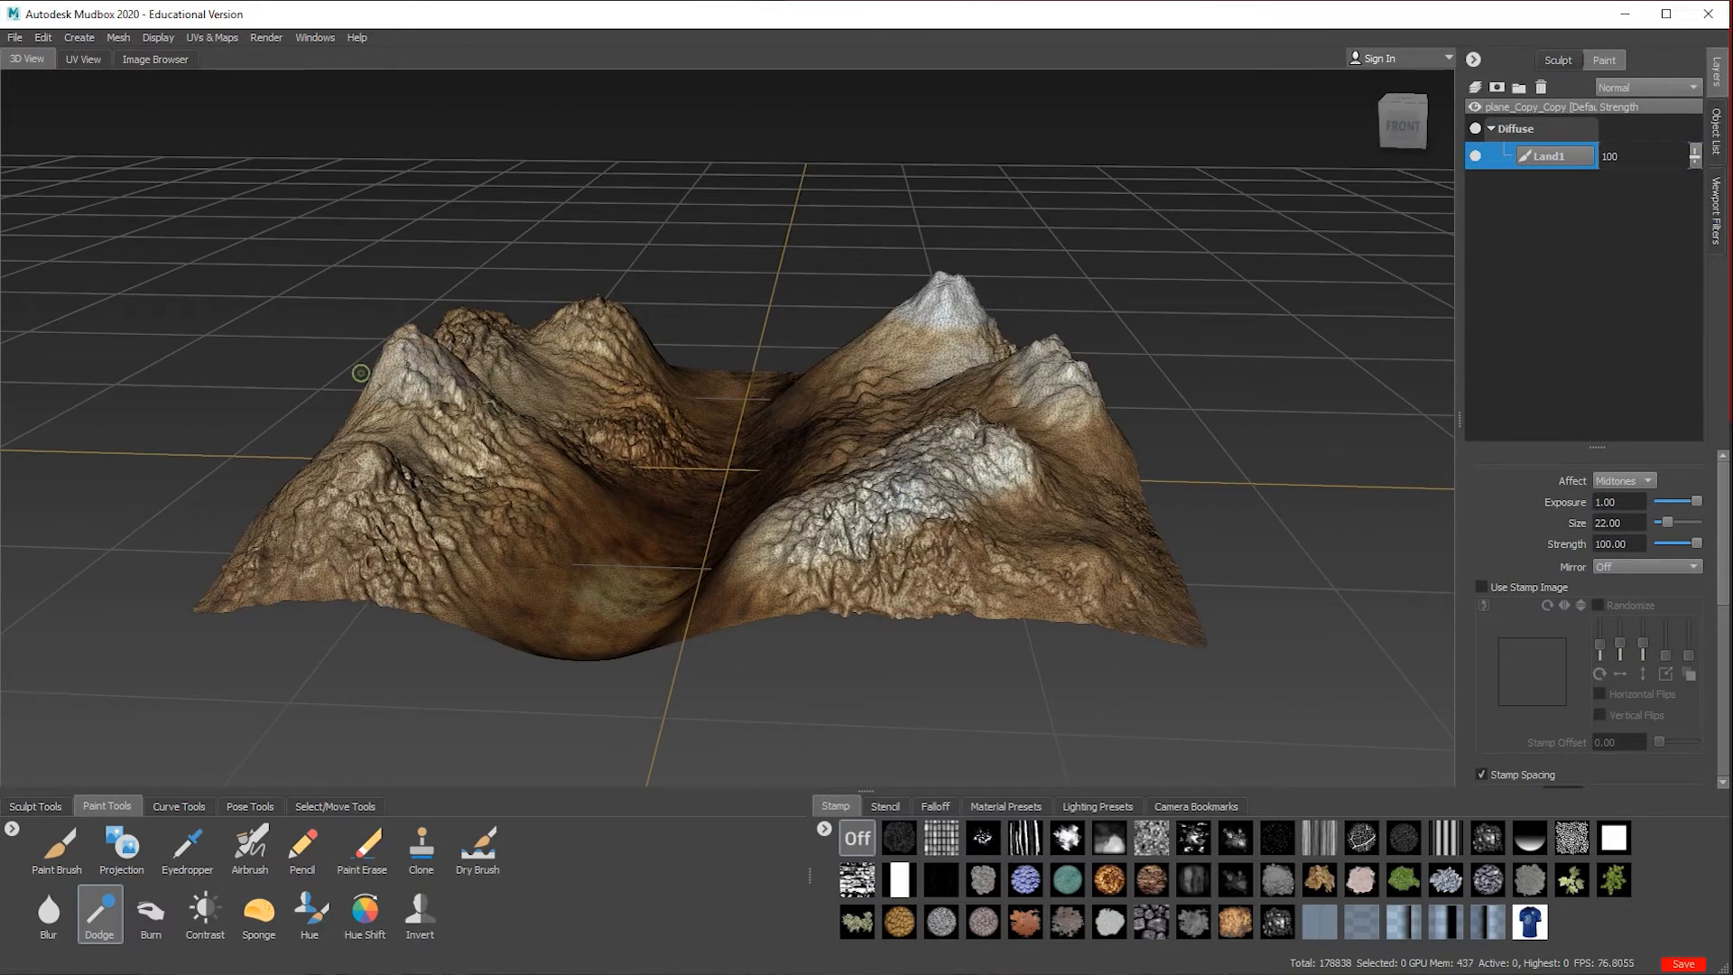
{"action": "mouse_move", "coordinate": [300, 466]}
{"action": "left_mouse_down"}
{"action": "mouse_move", "coordinate": [379, 492]}
{"action": "mouse_move", "coordinate": [397, 528]}
{"action": "left_mouse_up"}
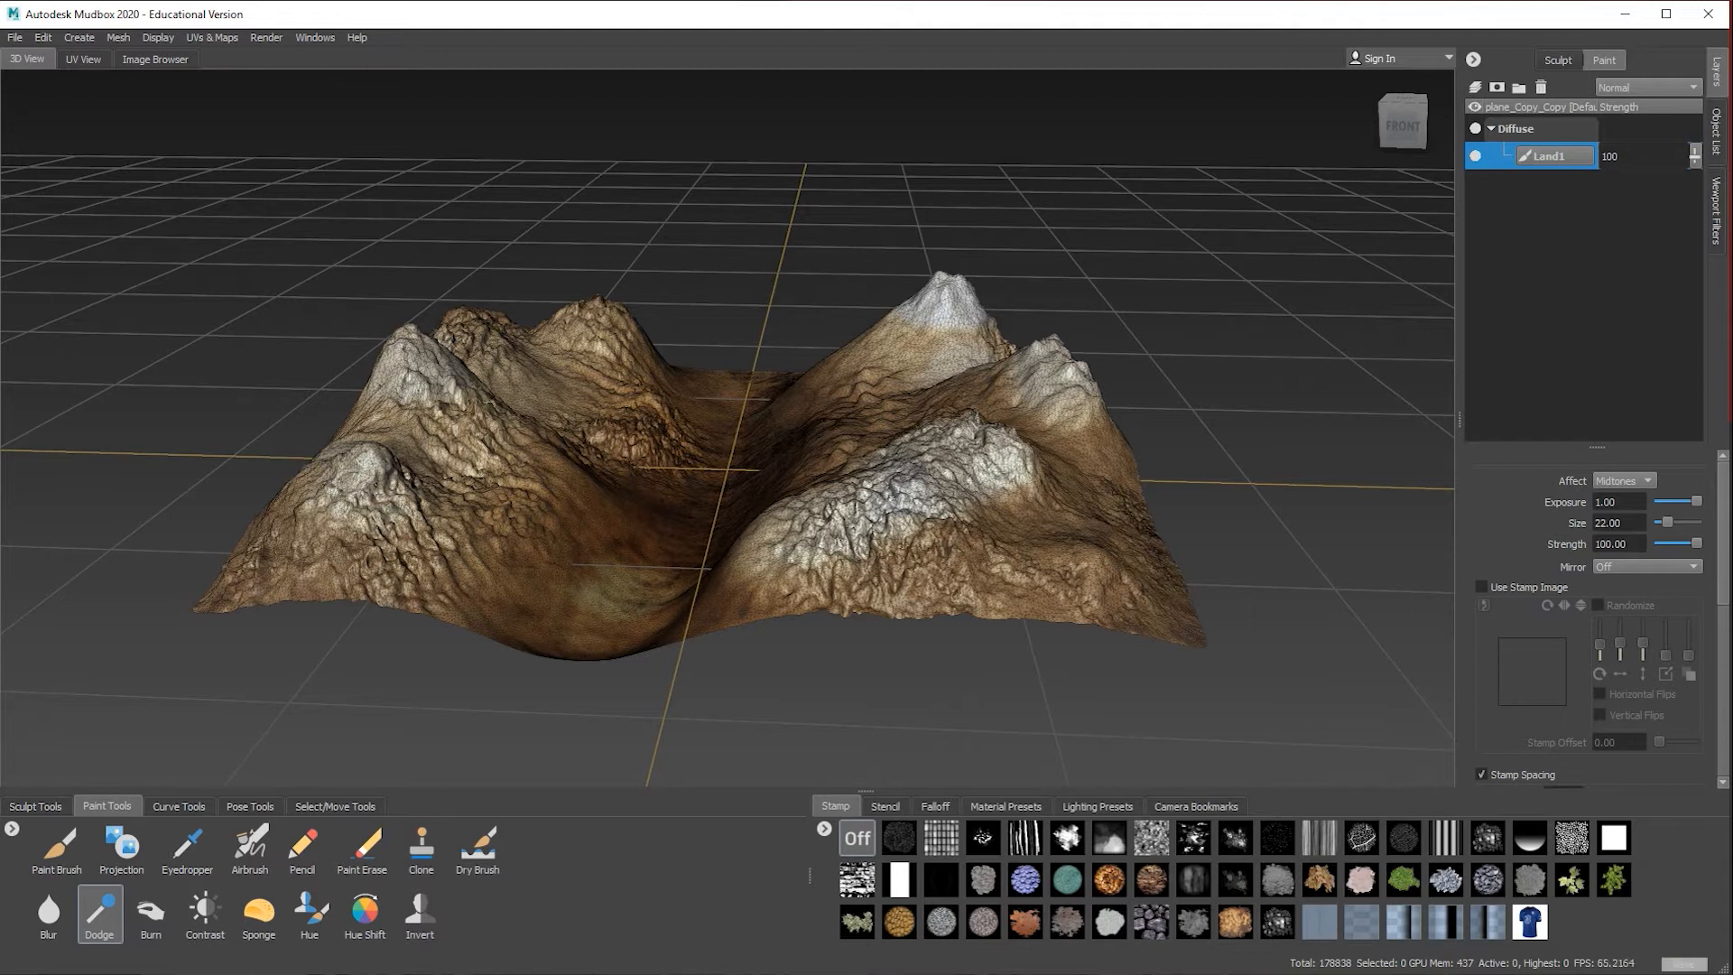
Step: Dodge the rear left-hand peaks with the grey mottled noise stamp to add textured snow
{"action": "left_click", "coordinate": [1151, 836]}
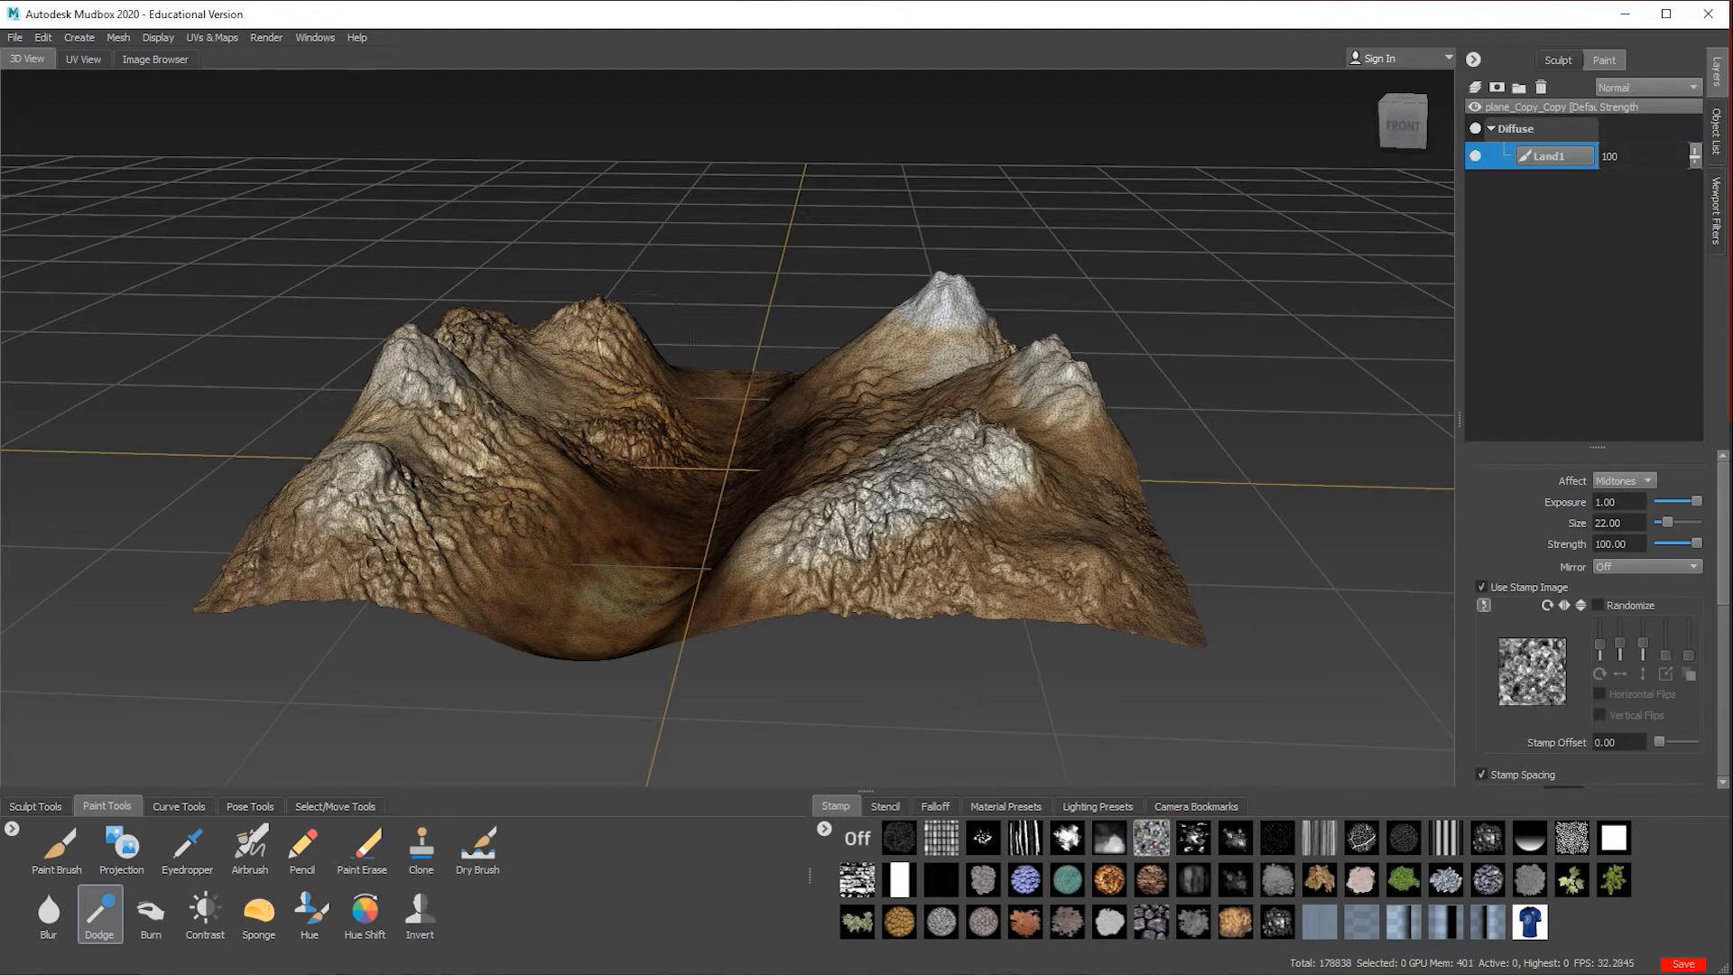
{"action": "left_click_drag", "start_coordinate": [488, 333], "coordinate": [460, 336]}
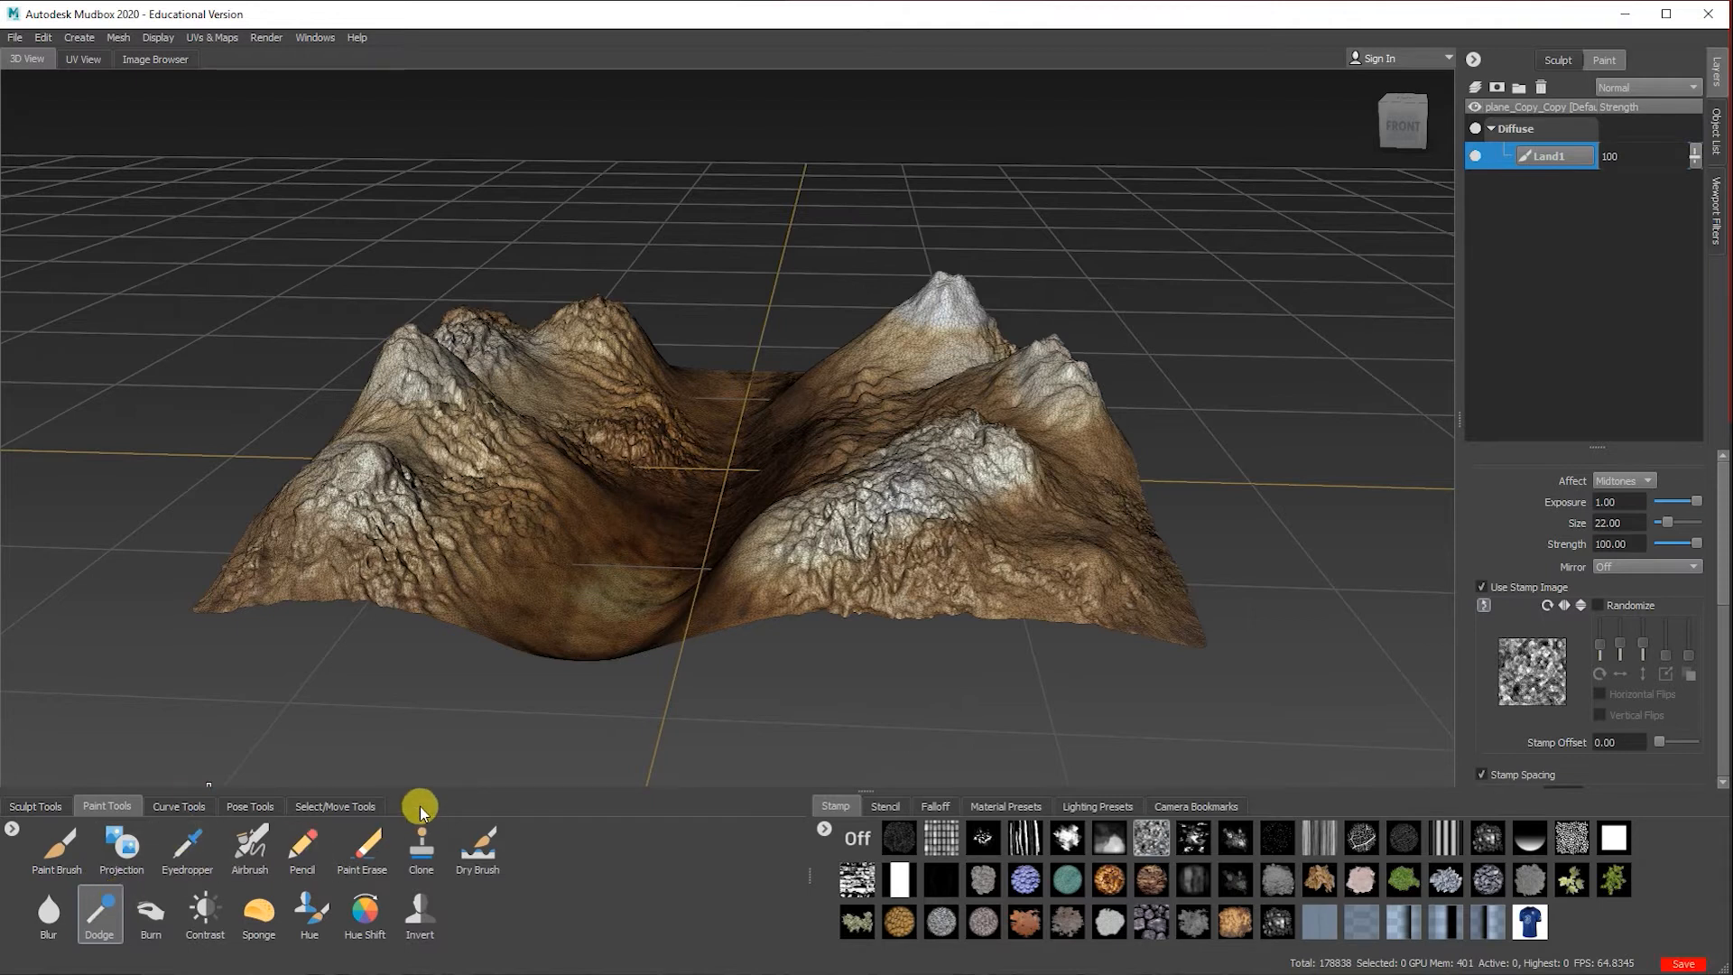
{"action": "left_click_drag", "start_coordinate": [788, 566], "coordinate": [812, 316], "text": "alt"}
{"action": "mouse_move", "coordinate": [849, 210]}
{"action": "left_mouse_down"}
{"action": "mouse_move", "coordinate": [888, 184]}
{"action": "mouse_move", "coordinate": [907, 260]}
{"action": "mouse_move", "coordinate": [880, 218]}
{"action": "mouse_move", "coordinate": [835, 217]}
{"action": "mouse_move", "coordinate": [903, 271]}
{"action": "mouse_move", "coordinate": [894, 209]}
{"action": "left_mouse_up"}
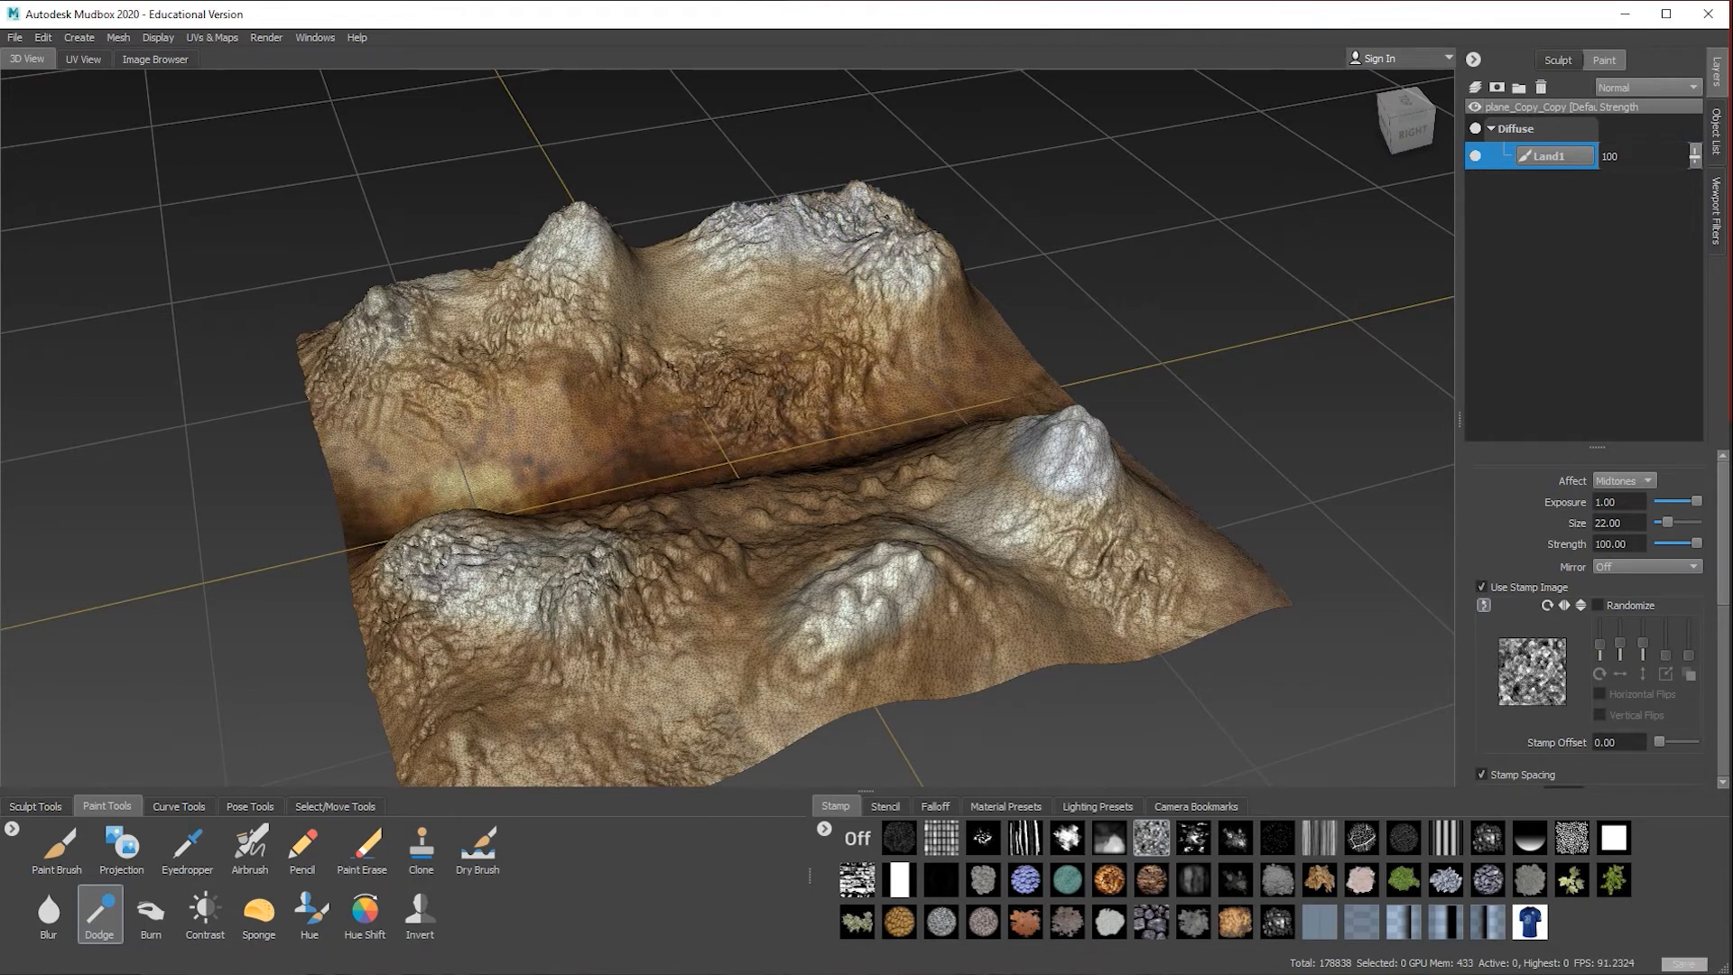
Step: Strengthen the whitened mountain peaks with the Contrast brush
{"action": "left_click", "coordinate": [198, 907]}
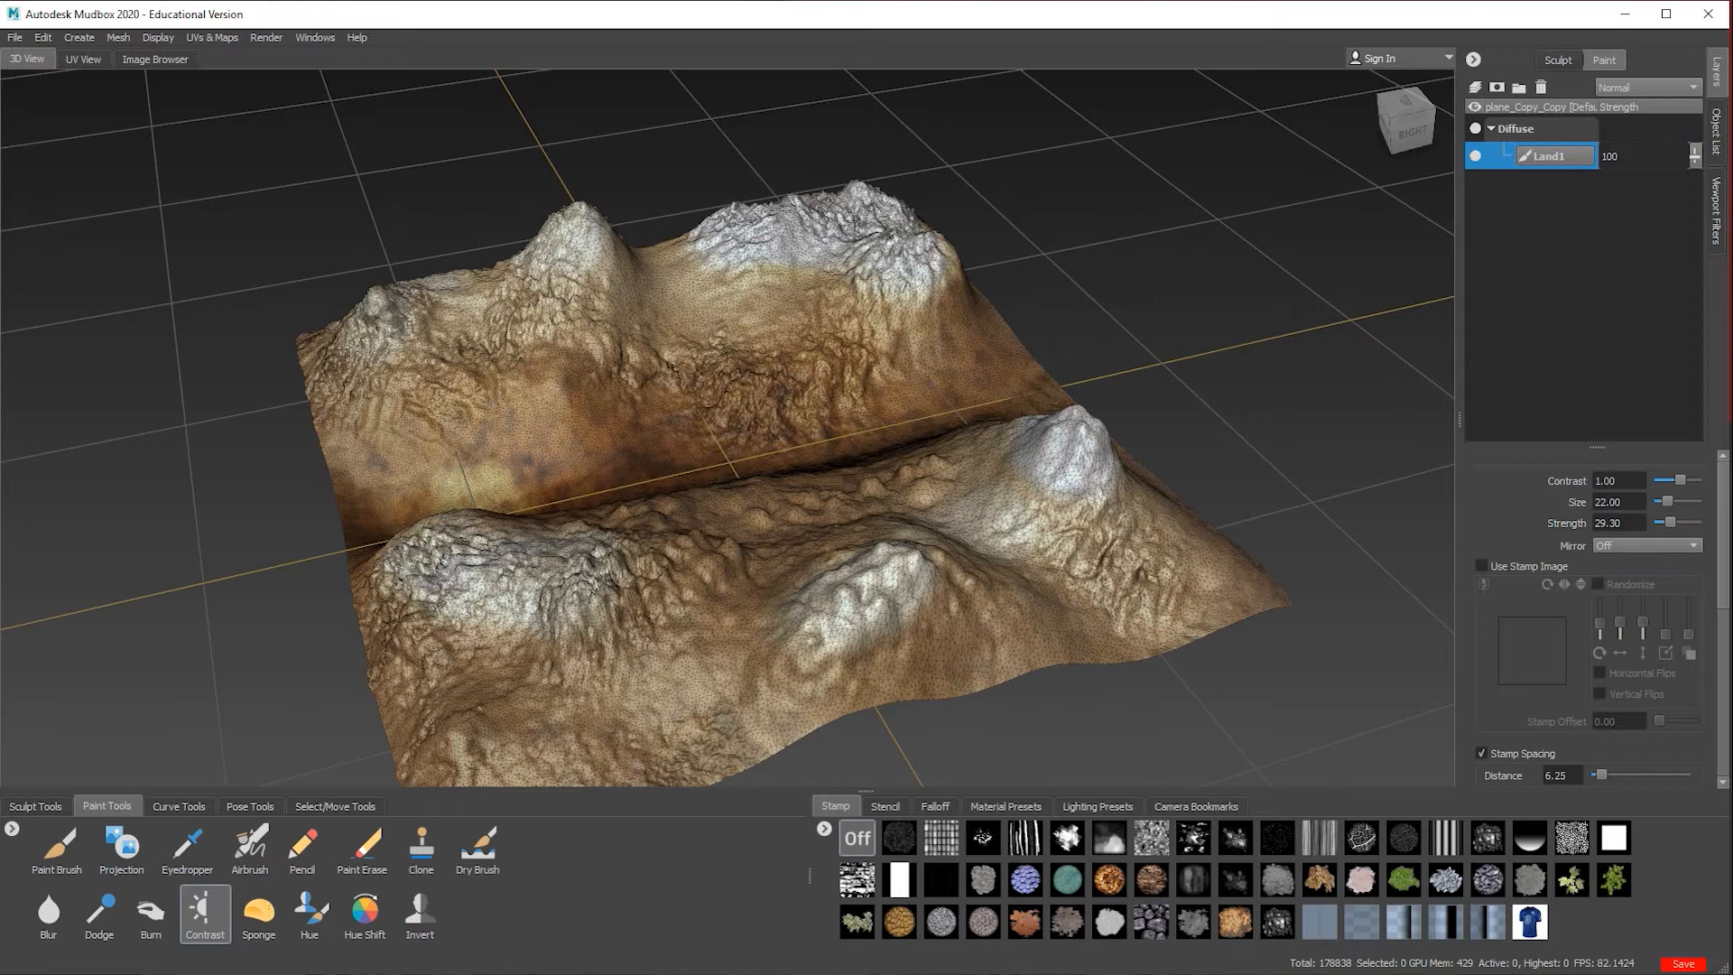
{"action": "left_click_drag", "start_coordinate": [542, 262], "coordinate": [618, 269]}
{"action": "mouse_move", "coordinate": [398, 315]}
{"action": "left_mouse_down"}
{"action": "mouse_move", "coordinate": [422, 311]}
{"action": "mouse_move", "coordinate": [393, 313]}
{"action": "left_mouse_up"}
{"action": "left_click_drag", "start_coordinate": [512, 598], "coordinate": [470, 573]}
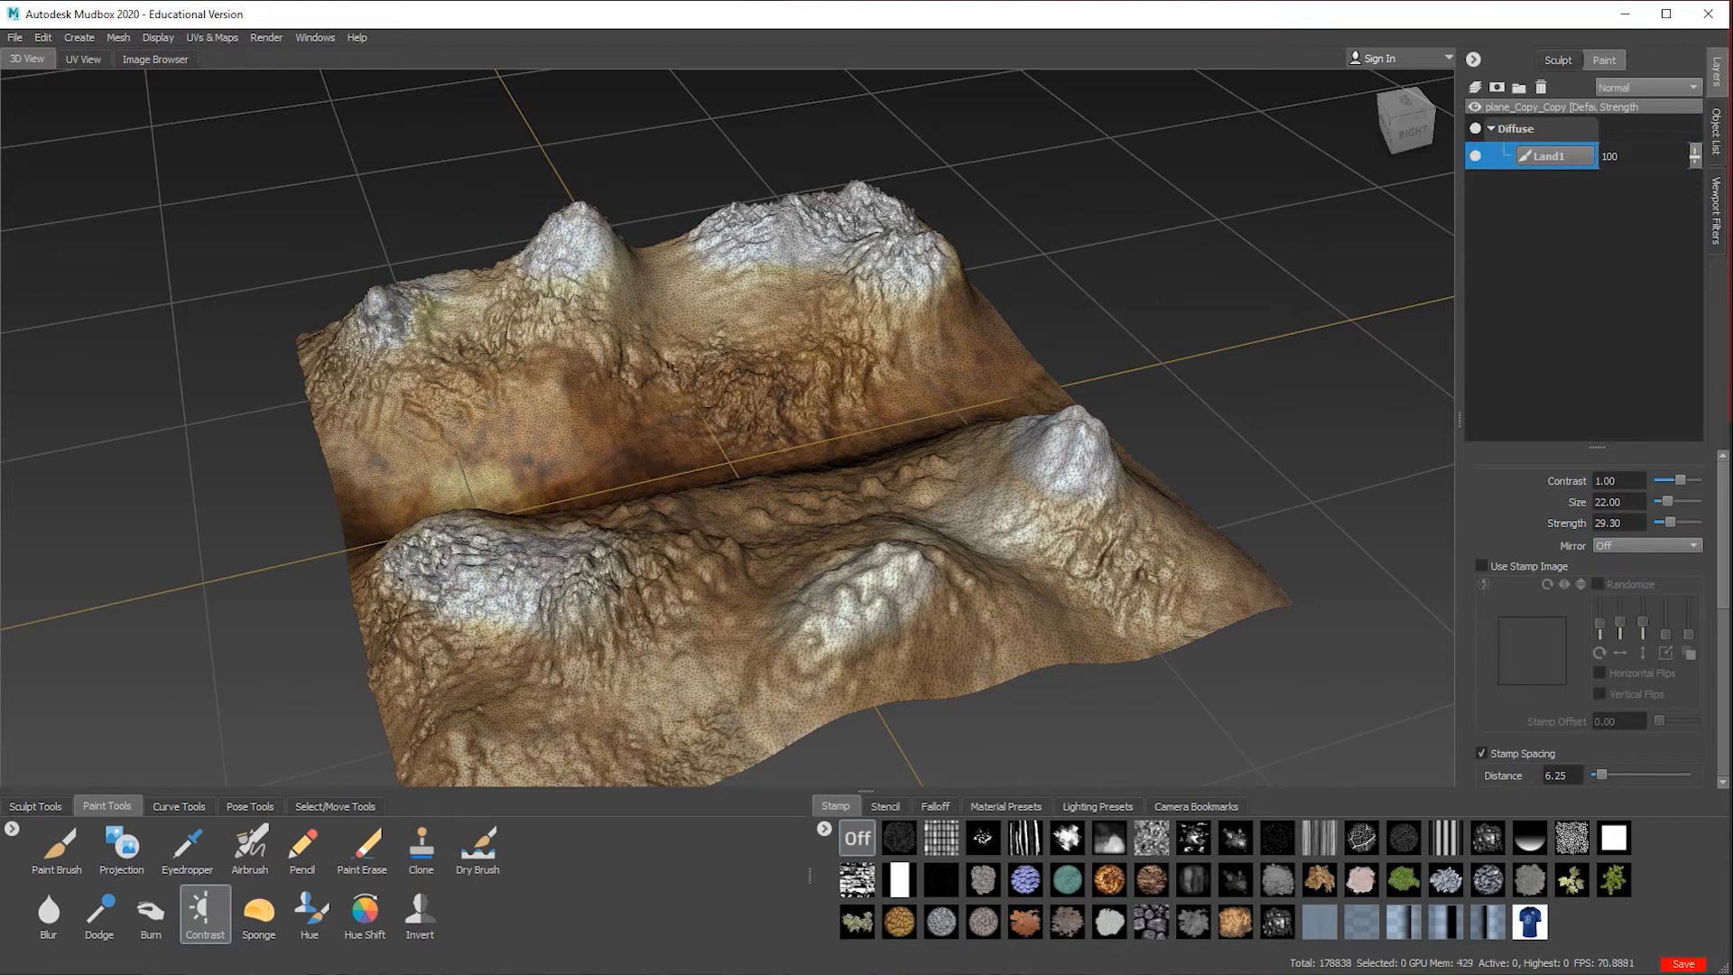
{"action": "left_click_drag", "start_coordinate": [810, 652], "coordinate": [1039, 460], "text": "alt"}
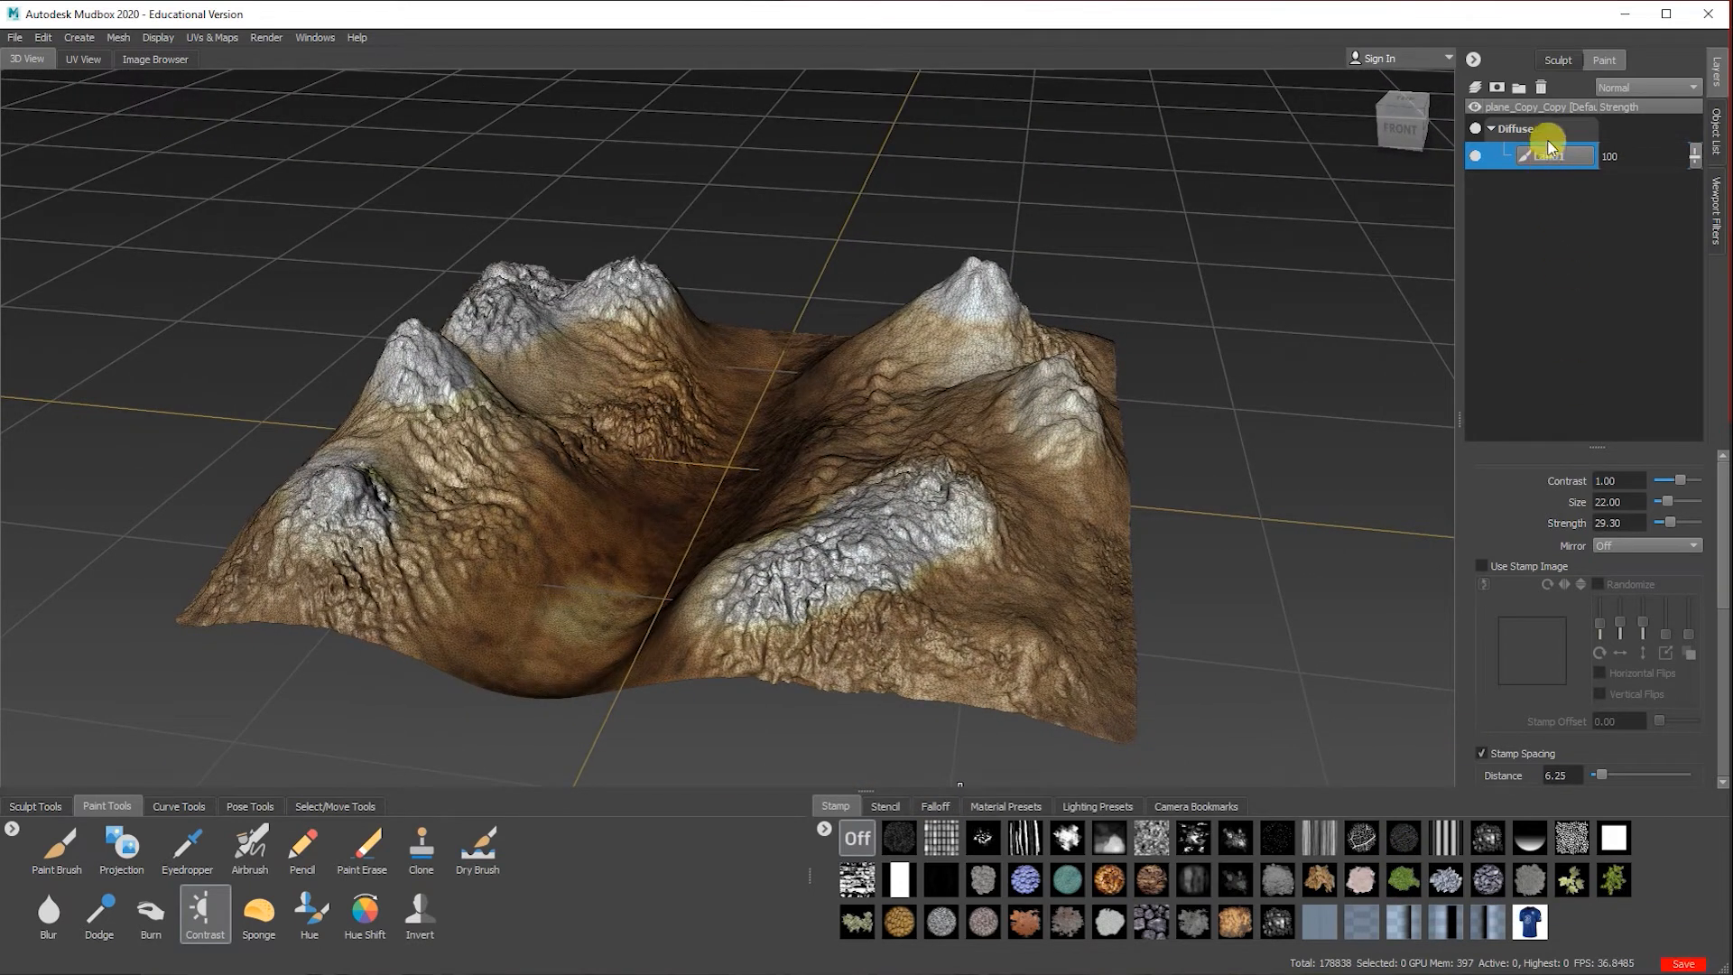
Step: Create a new Diffuse paint layer named "Land 2" with size 2048
{"action": "right_click", "coordinate": [1547, 198]}
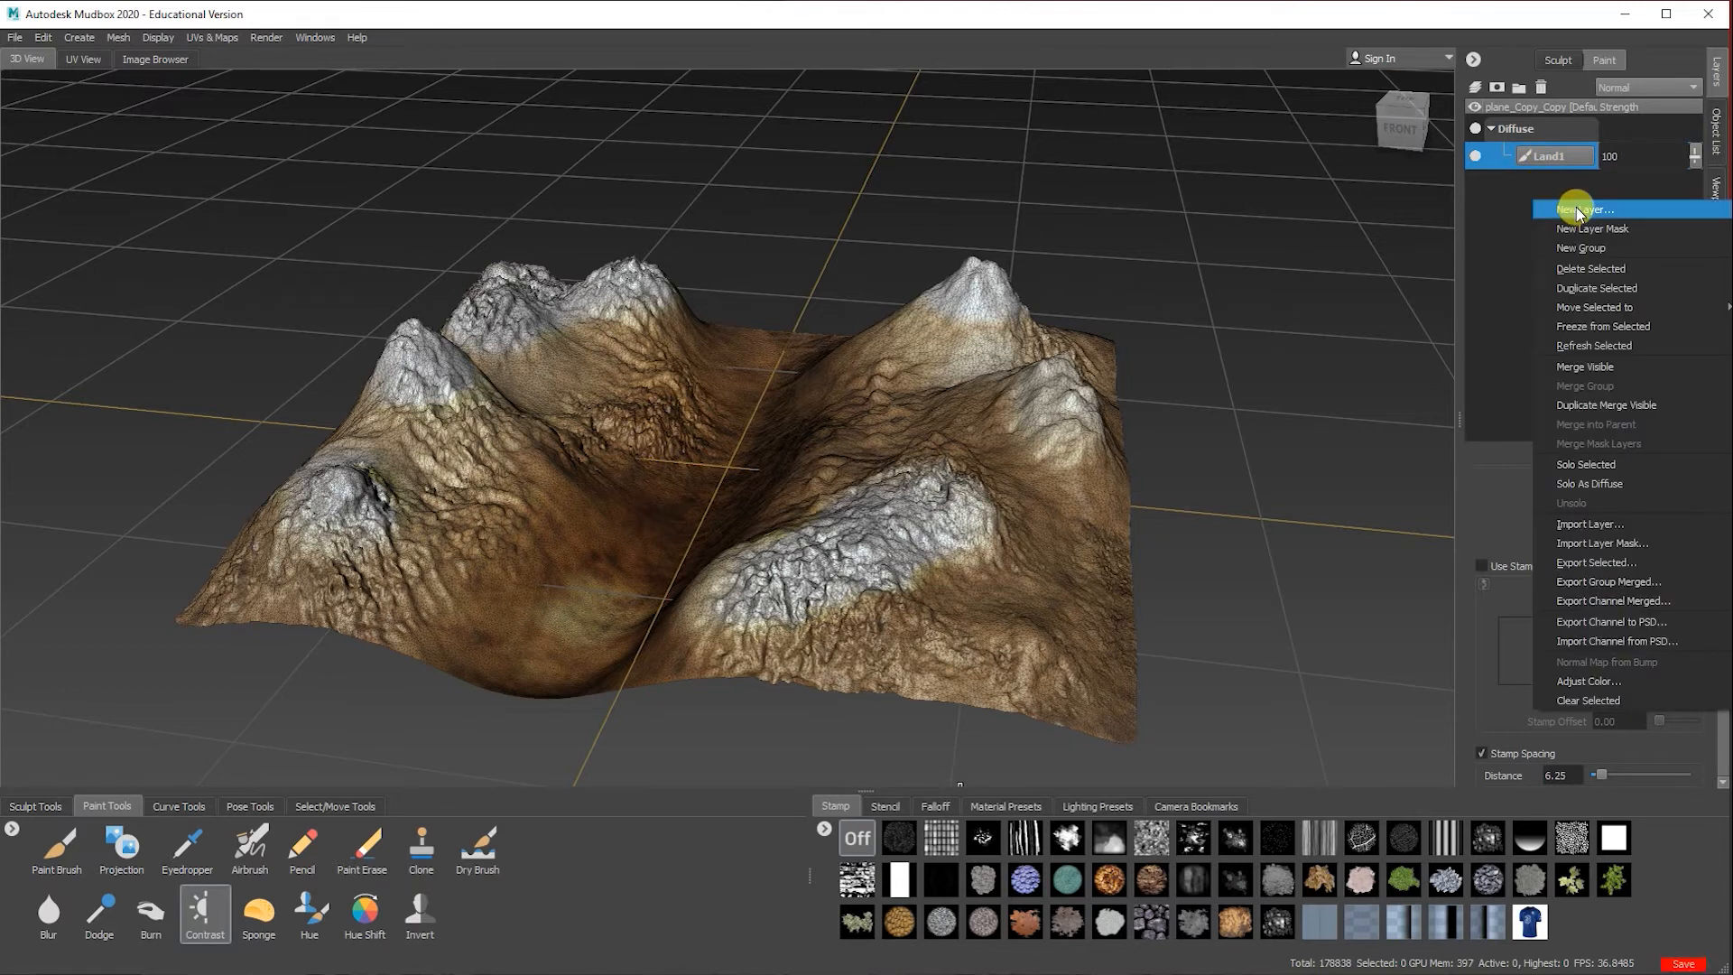
{"action": "left_click", "coordinate": [1578, 210]}
{"action": "left_click_drag", "start_coordinate": [870, 437], "coordinate": [774, 435]}
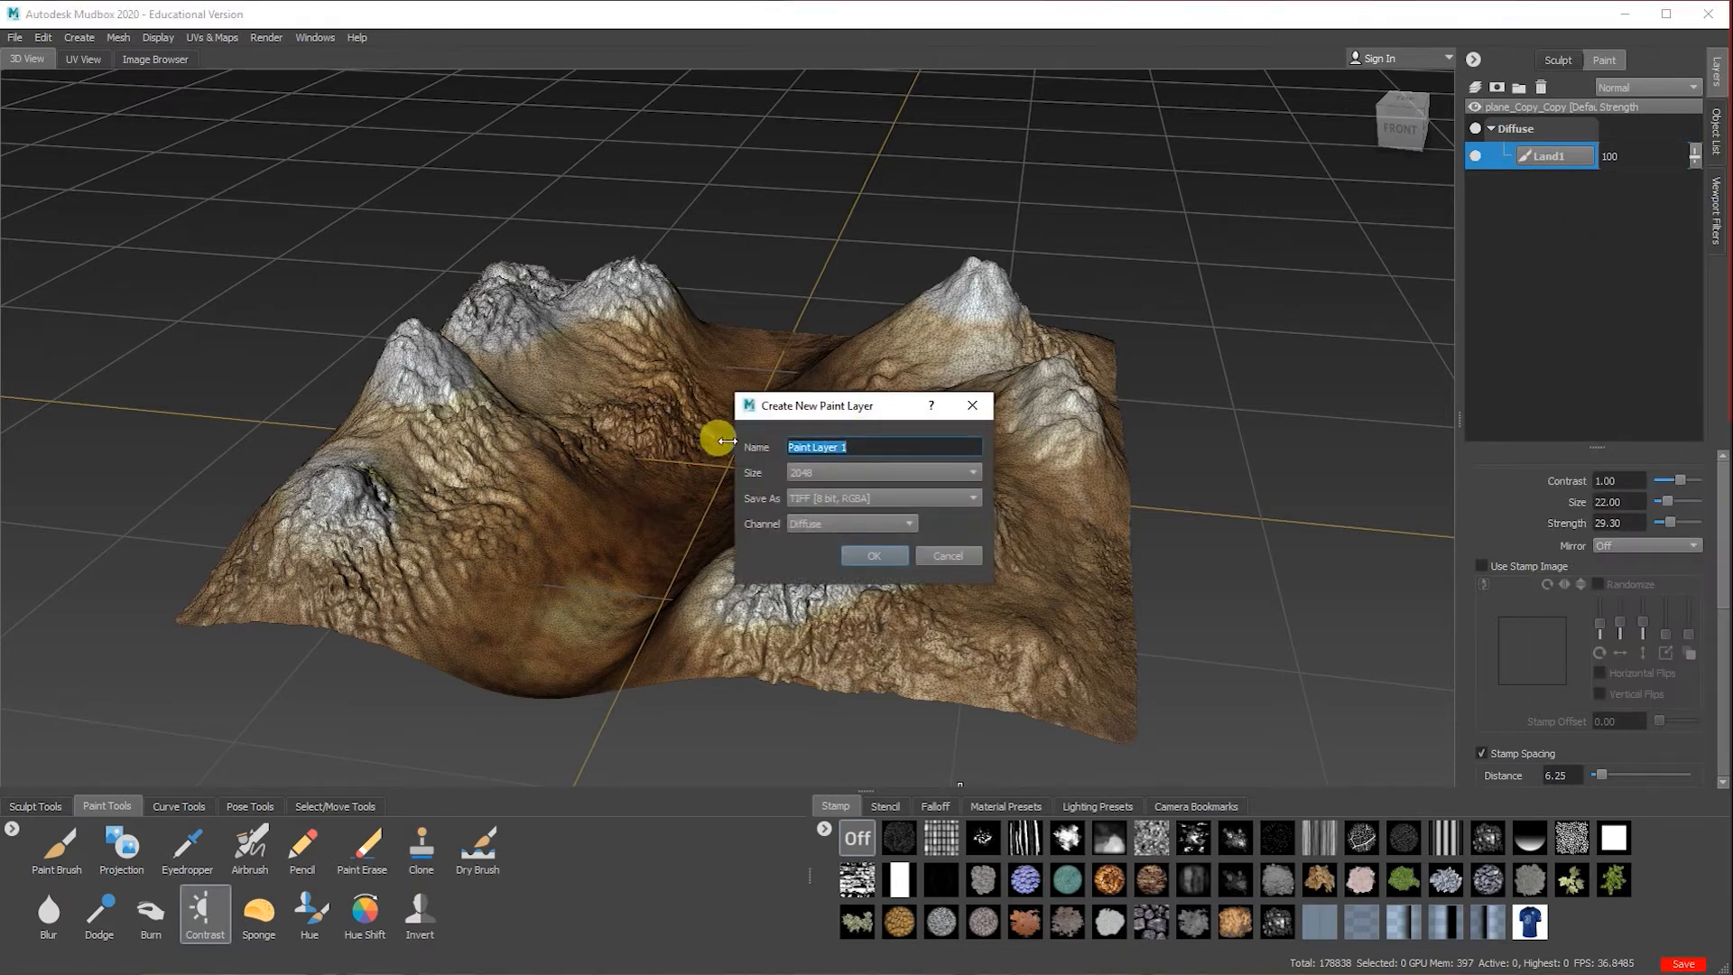
{"action": "type", "text": "Land 2"}
{"action": "left_click", "coordinate": [876, 555]}
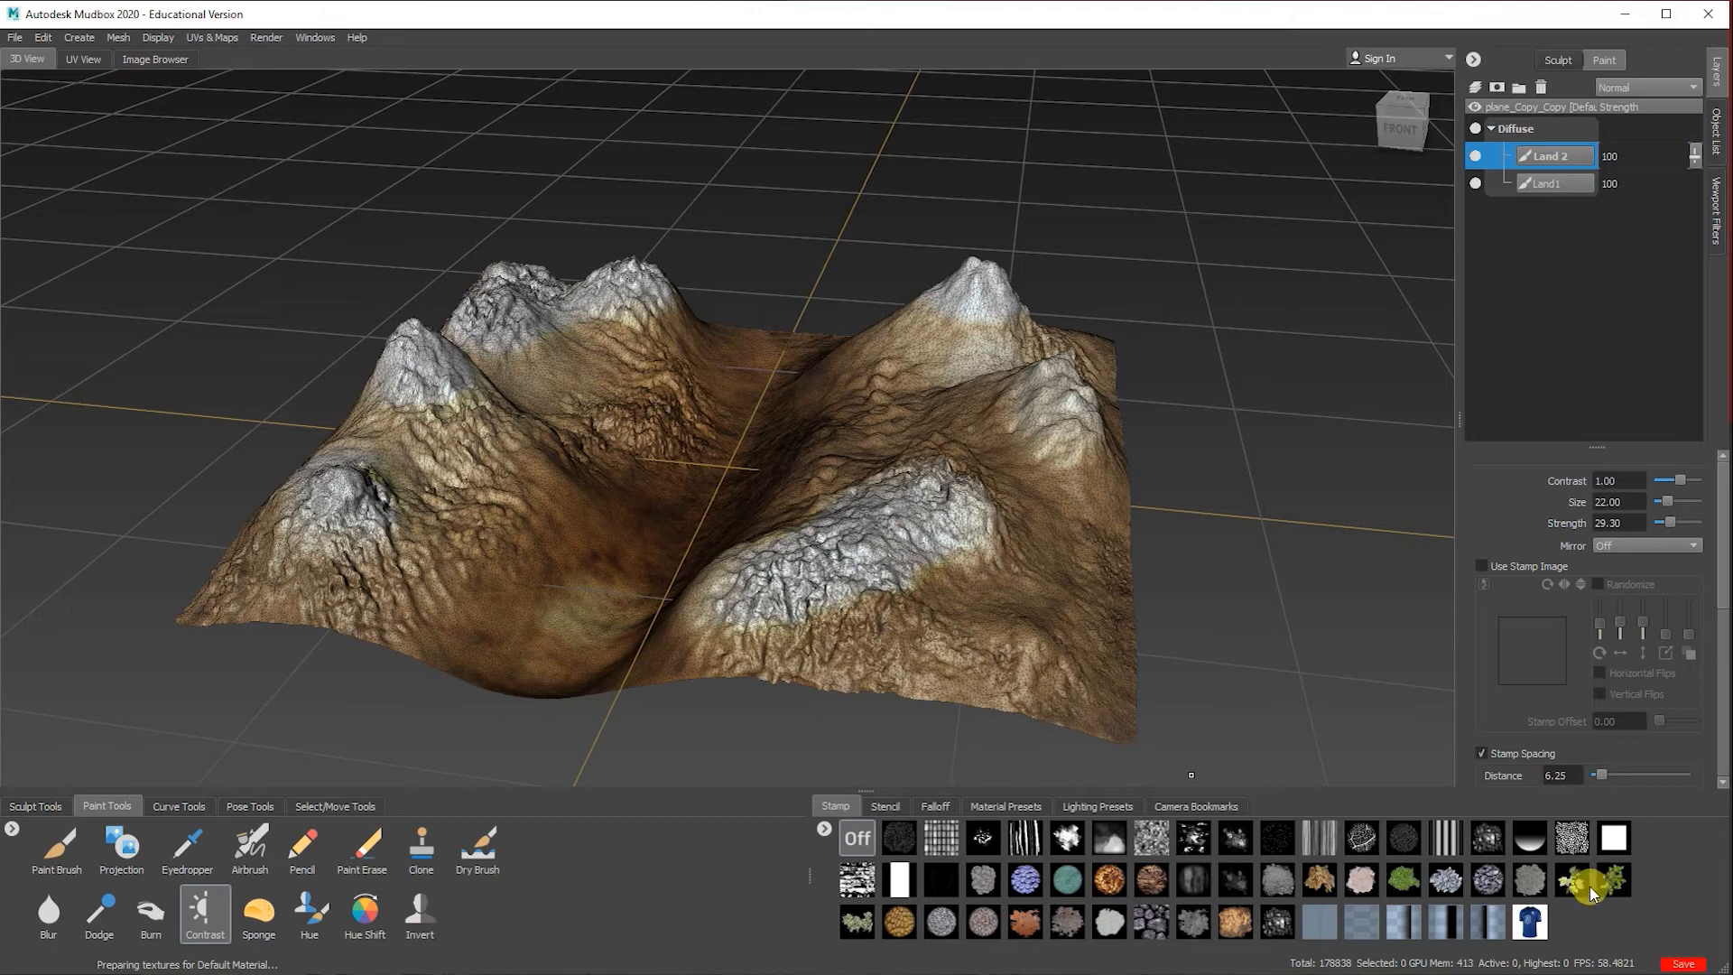
Step: Paint the terrain's front right slope on the Land 2 layer with the Paint Brush and the green foliage stamp
{"action": "left_click", "coordinate": [1403, 881]}
{"action": "left_click_drag", "start_coordinate": [686, 619], "coordinate": [818, 667]}
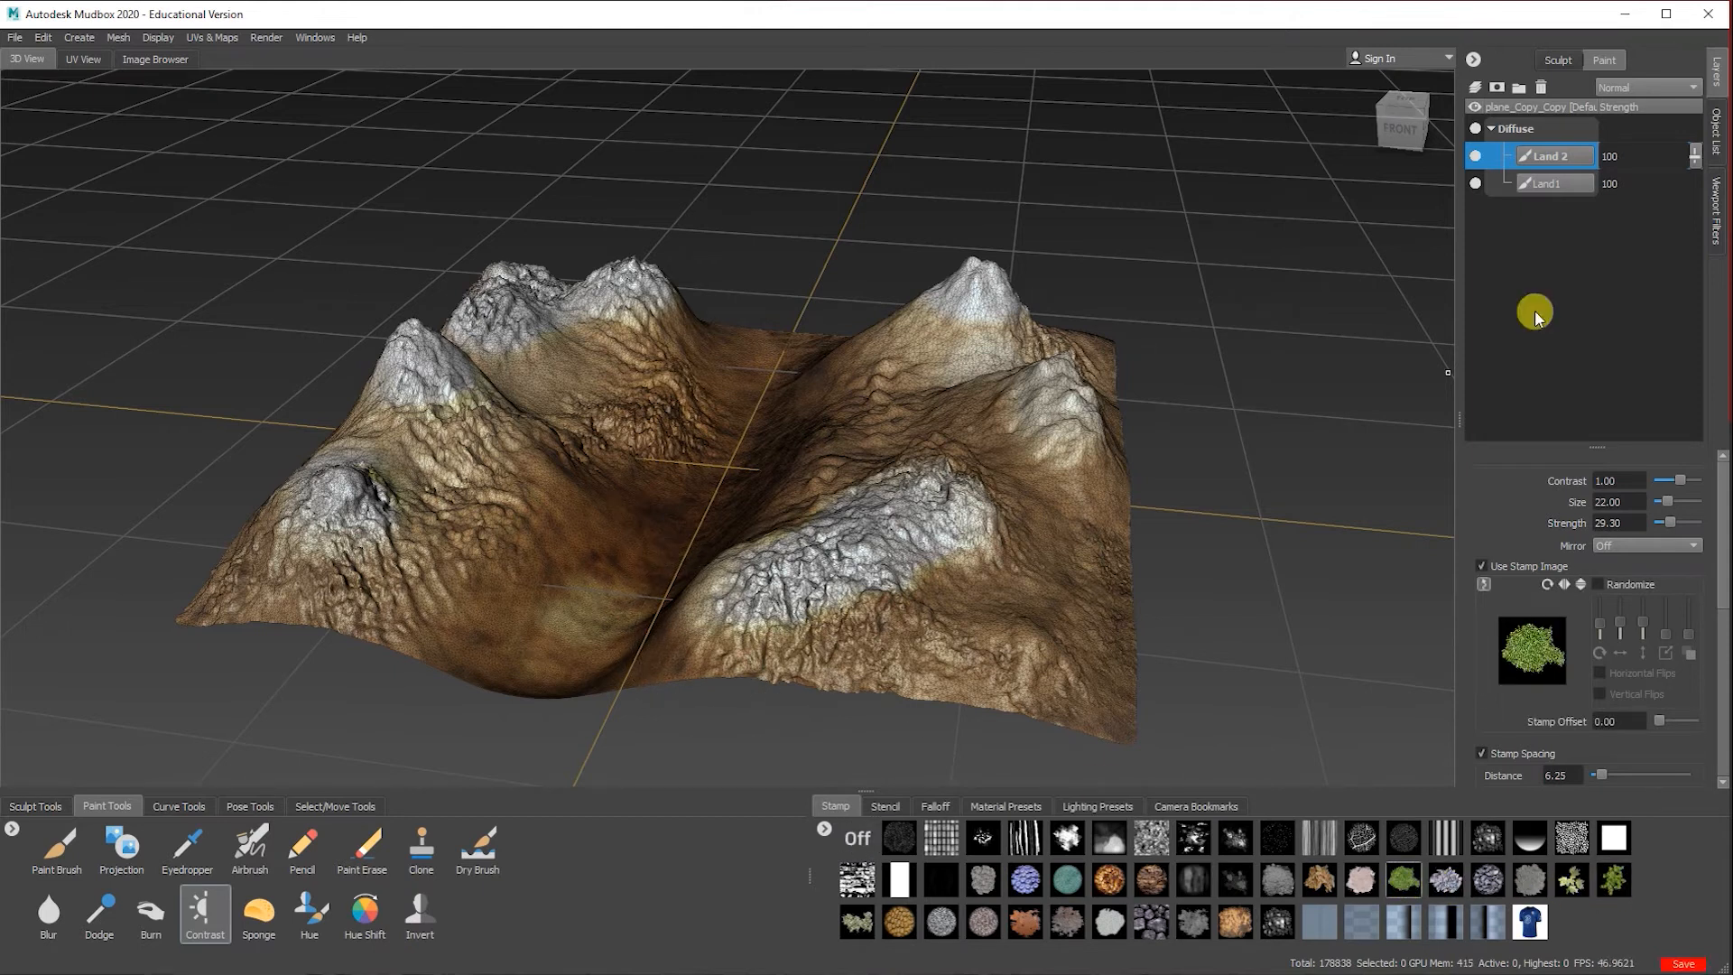
{"action": "left_click", "coordinate": [27, 865]}
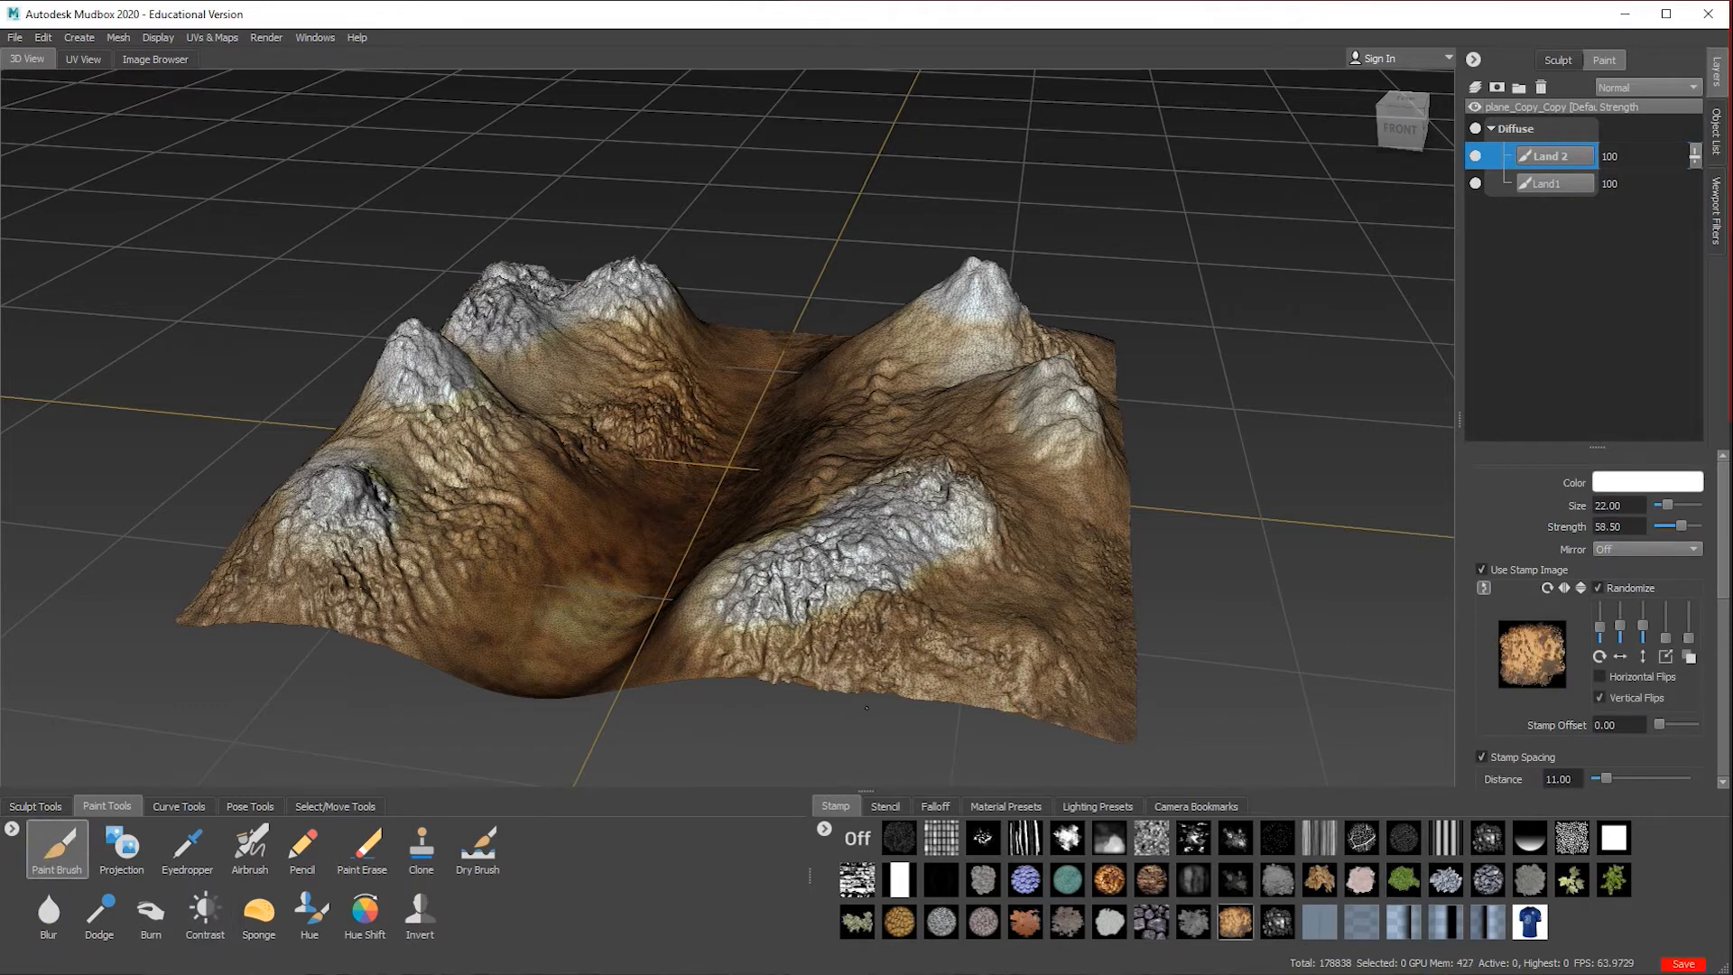
{"action": "left_click", "coordinate": [1403, 880]}
{"action": "left_click_drag", "start_coordinate": [1137, 657], "coordinate": [1107, 670]}
{"action": "mouse_move", "coordinate": [863, 712]}
{"action": "left_mouse_down"}
{"action": "mouse_move", "coordinate": [988, 659]}
{"action": "mouse_move", "coordinate": [1130, 562]}
{"action": "left_mouse_up"}
{"action": "mouse_move", "coordinate": [823, 697]}
{"action": "left_mouse_down"}
{"action": "mouse_move", "coordinate": [1152, 560]}
{"action": "mouse_move", "coordinate": [1150, 546]}
{"action": "left_mouse_up"}
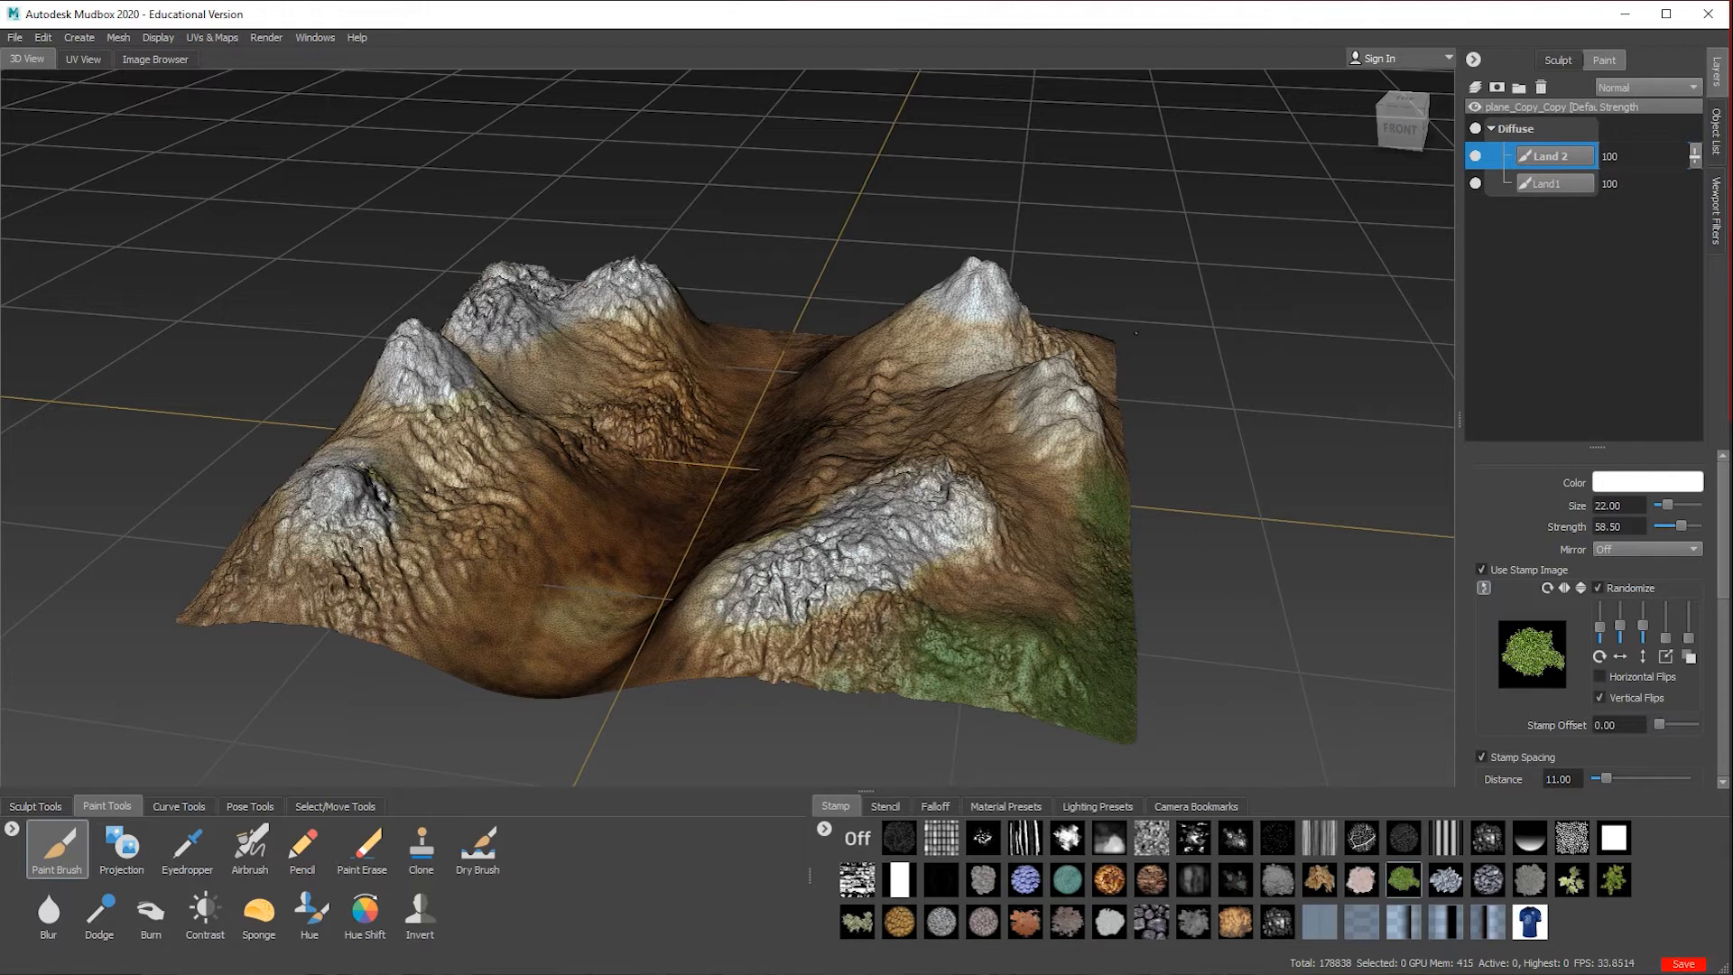
Step: Extend the green foliage paint over the outer slopes of the left-hand mountains and along the front and right terrain edges
{"action": "mouse_move", "coordinate": [313, 644]}
{"action": "left_mouse_down"}
{"action": "mouse_move", "coordinate": [239, 596]}
{"action": "mouse_move", "coordinate": [397, 636]}
{"action": "mouse_move", "coordinate": [693, 763]}
{"action": "left_mouse_up"}
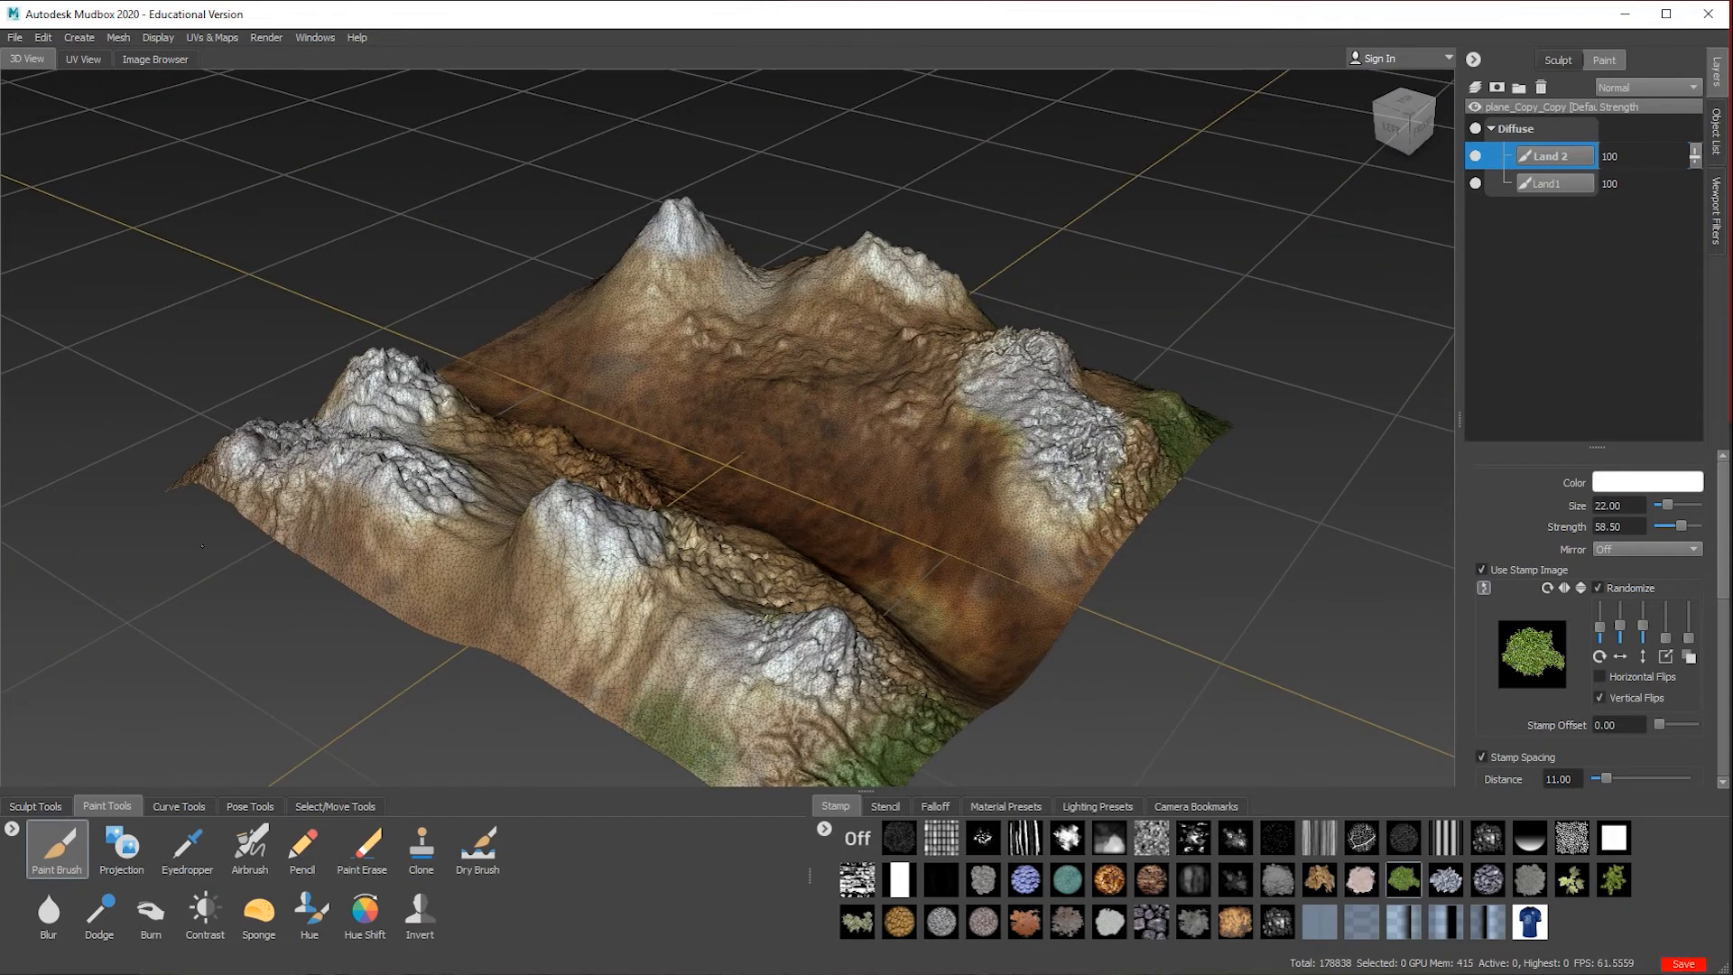
{"action": "left_click_drag", "start_coordinate": [241, 533], "coordinate": [744, 770]}
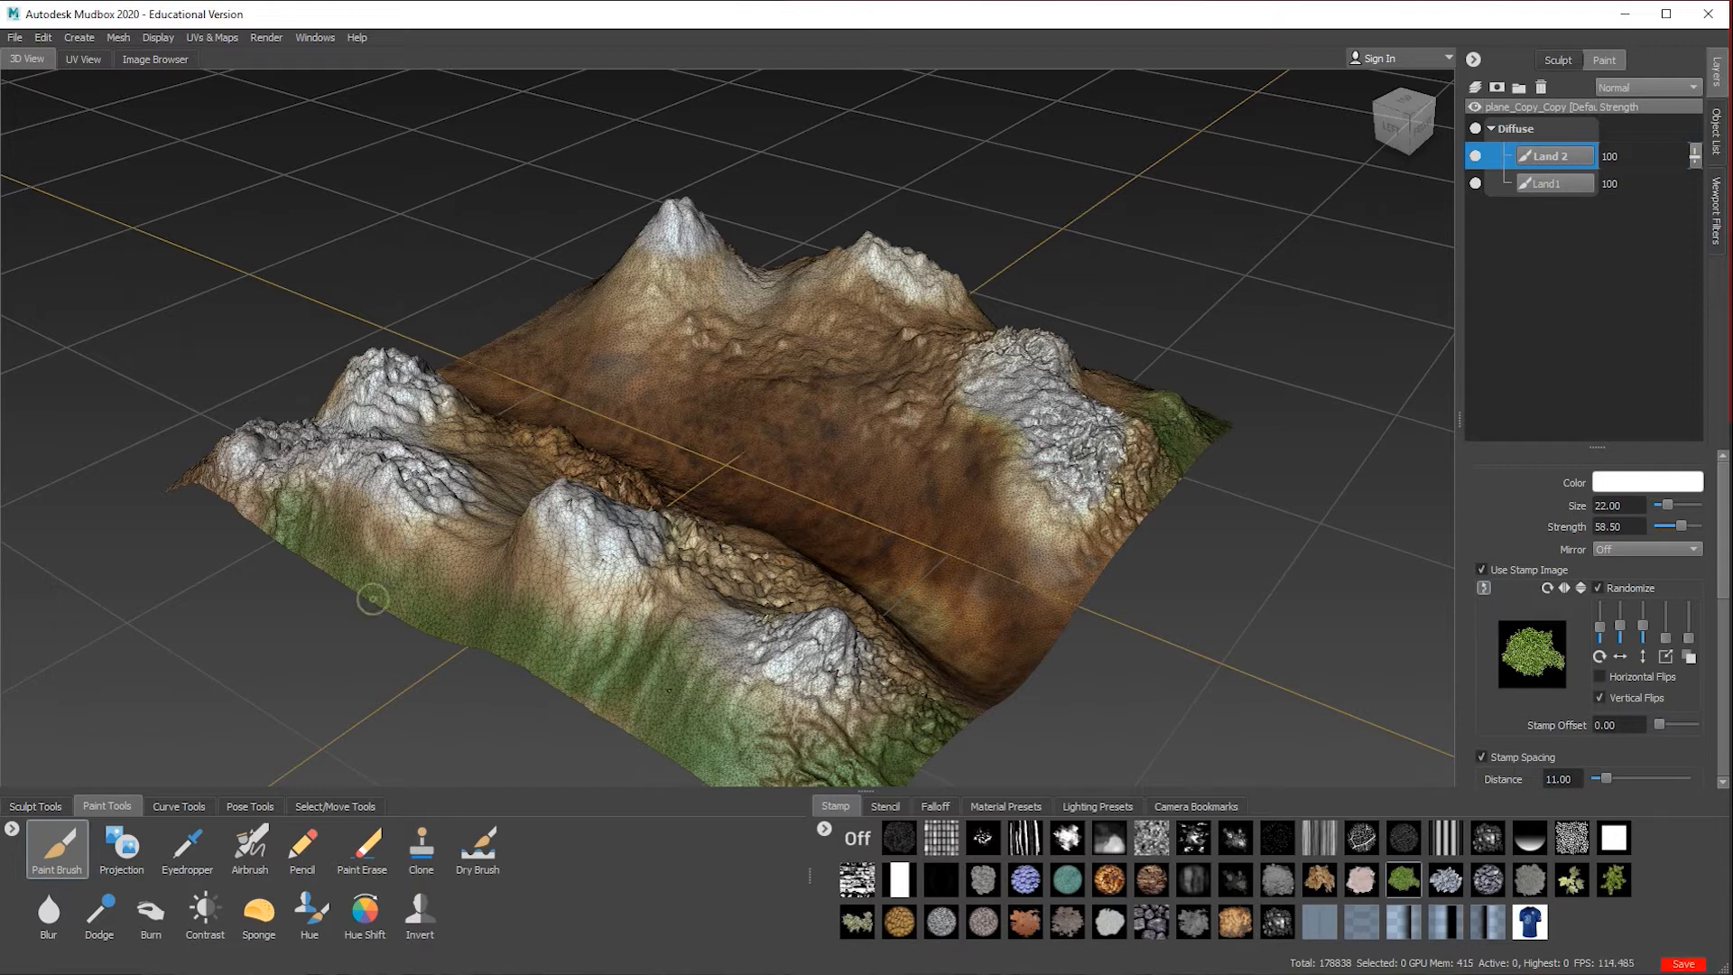
{"action": "left_click_drag", "start_coordinate": [692, 683], "coordinate": [599, 492], "text": "alt"}
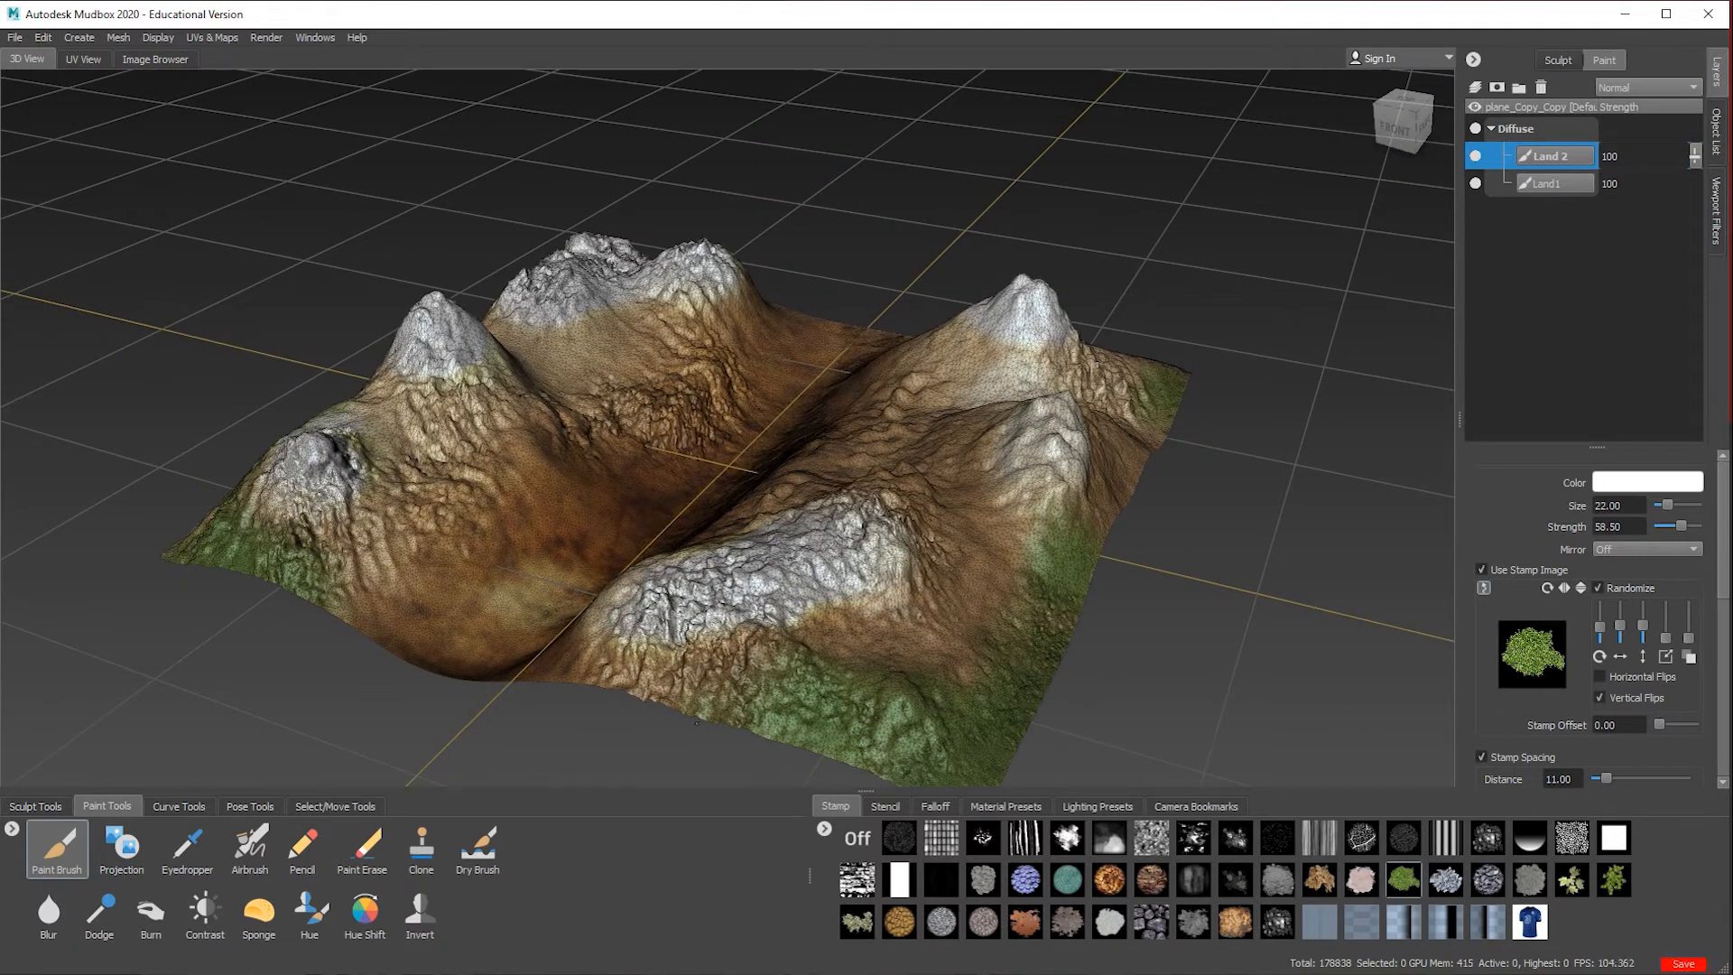
{"action": "left_click_drag", "start_coordinate": [696, 723], "coordinate": [604, 703]}
{"action": "mouse_move", "coordinate": [1020, 736]}
{"action": "left_mouse_down"}
{"action": "mouse_move", "coordinate": [985, 659]}
{"action": "mouse_move", "coordinate": [1011, 587]}
{"action": "mouse_move", "coordinate": [1083, 479]}
{"action": "mouse_move", "coordinate": [1155, 433]}
{"action": "left_mouse_up"}
{"action": "mouse_move", "coordinate": [1148, 371]}
{"action": "left_mouse_down"}
{"action": "mouse_move", "coordinate": [1165, 372]}
{"action": "mouse_move", "coordinate": [1111, 438]}
{"action": "left_mouse_up"}
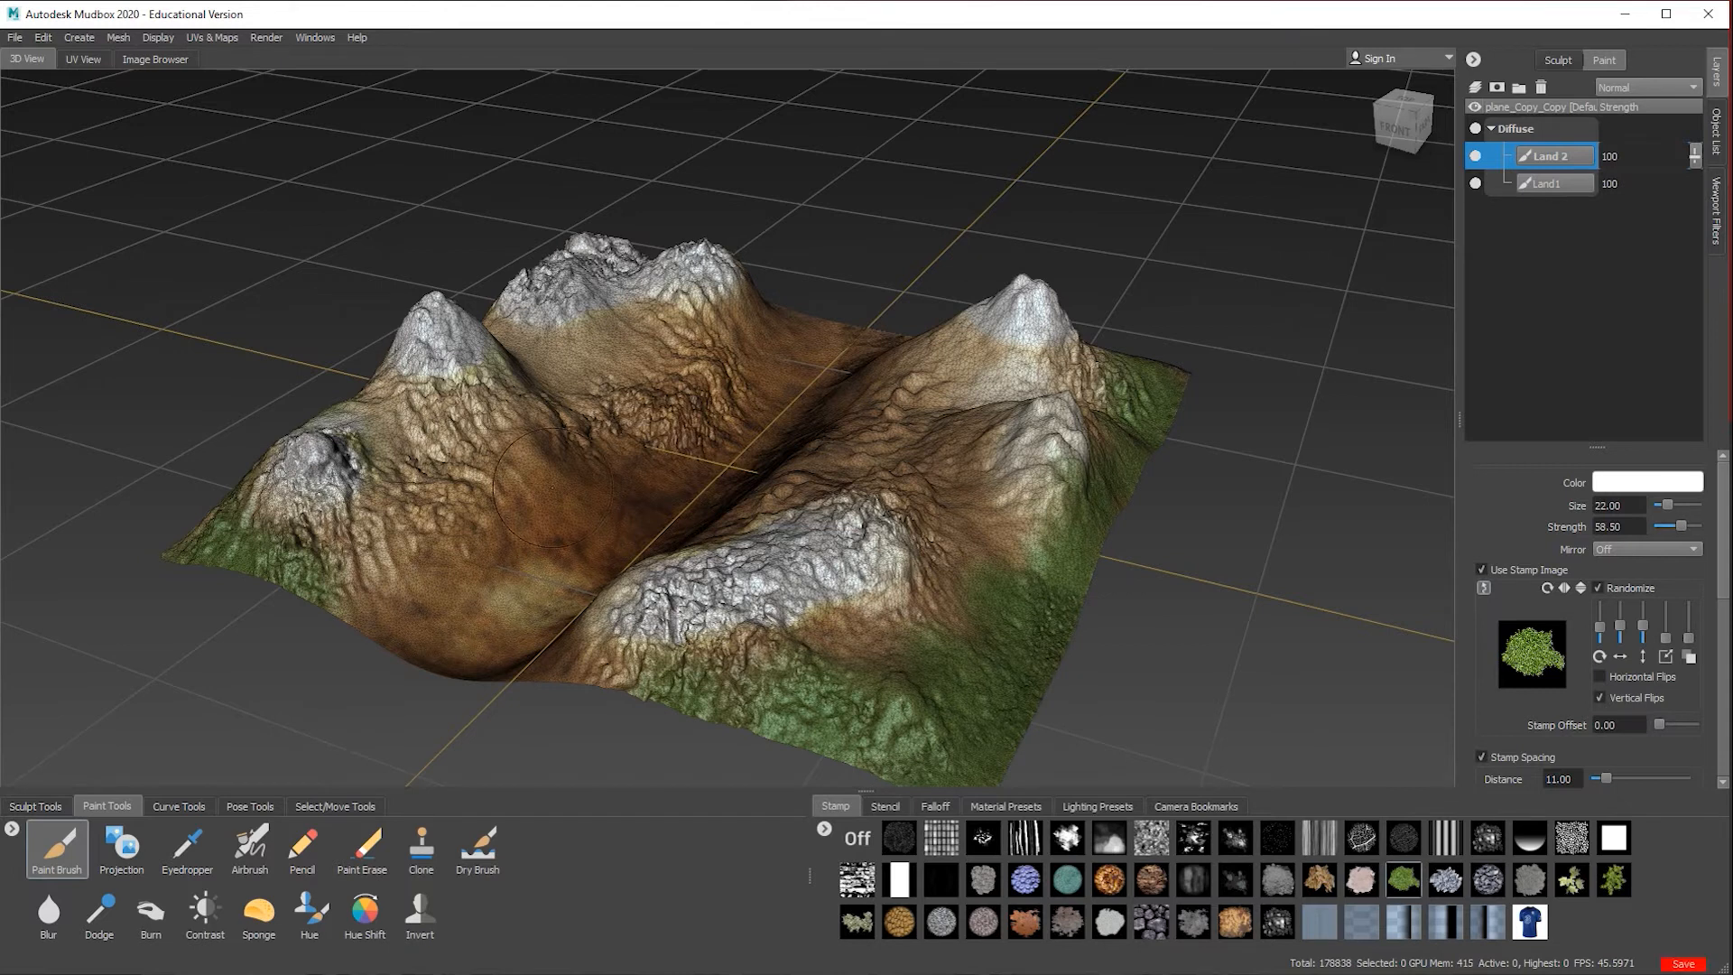
Step: Paint a grey strip along the valley floor between the mountains with the grey rubble stamp
{"action": "left_click_drag", "start_coordinate": [790, 702], "coordinate": [987, 773], "text": "alt"}
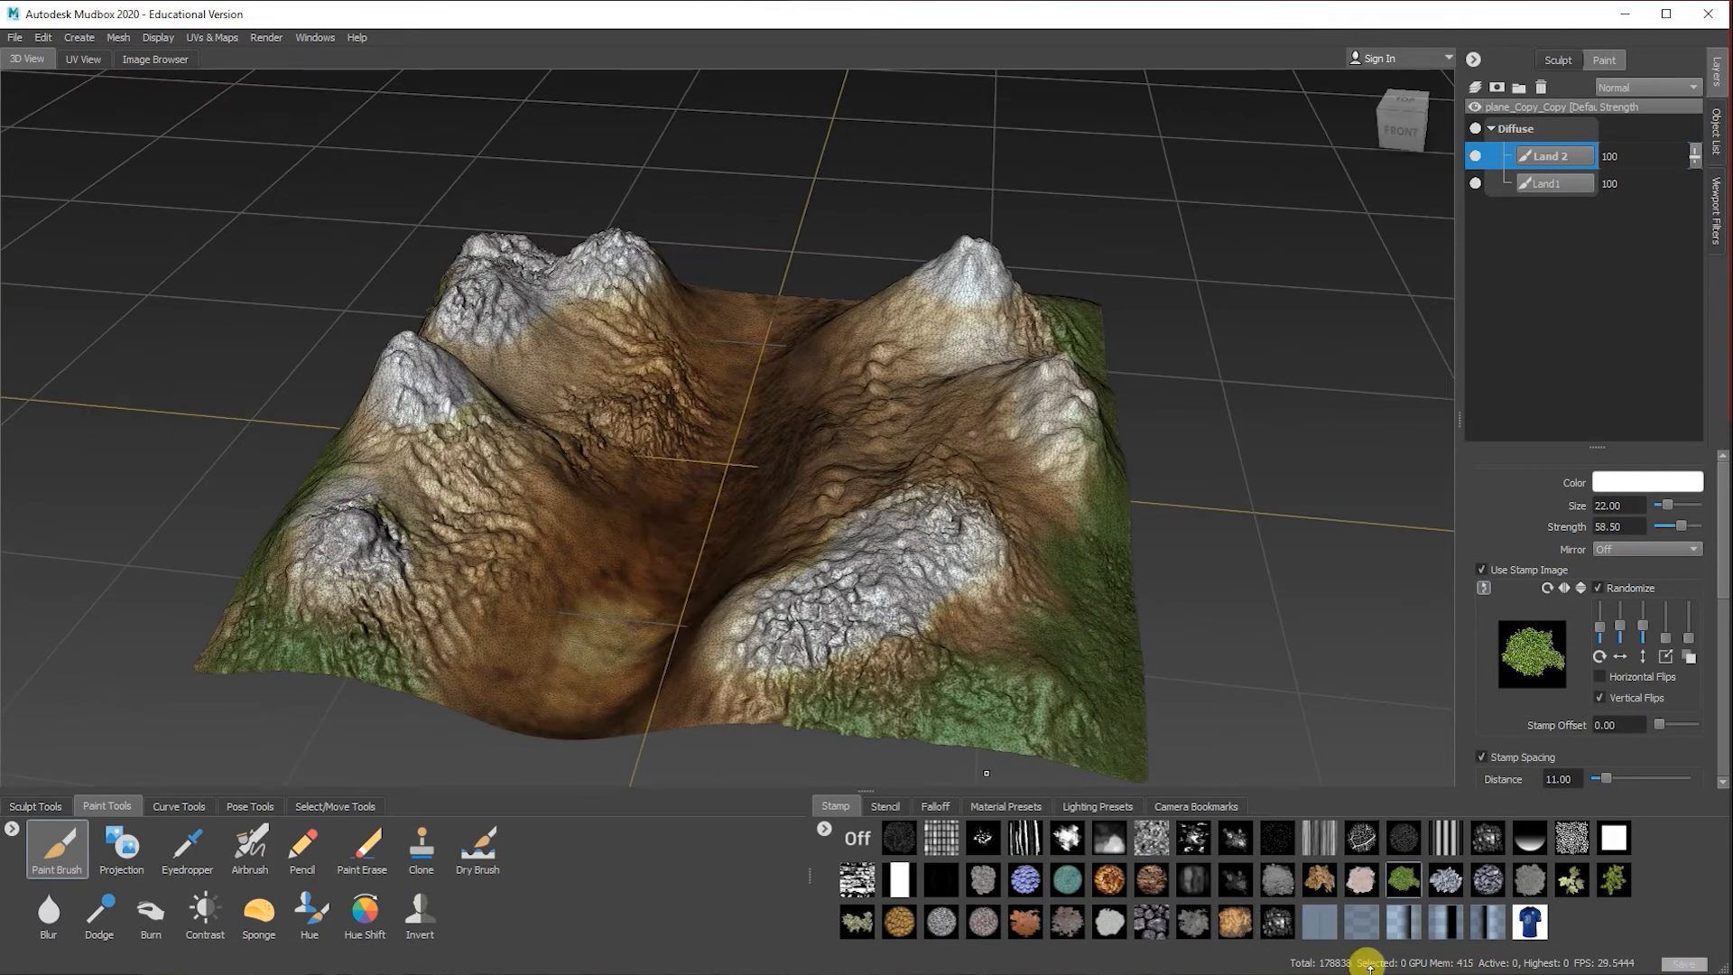
{"action": "left_click", "coordinate": [1532, 889]}
{"action": "left_click", "coordinate": [1276, 879]}
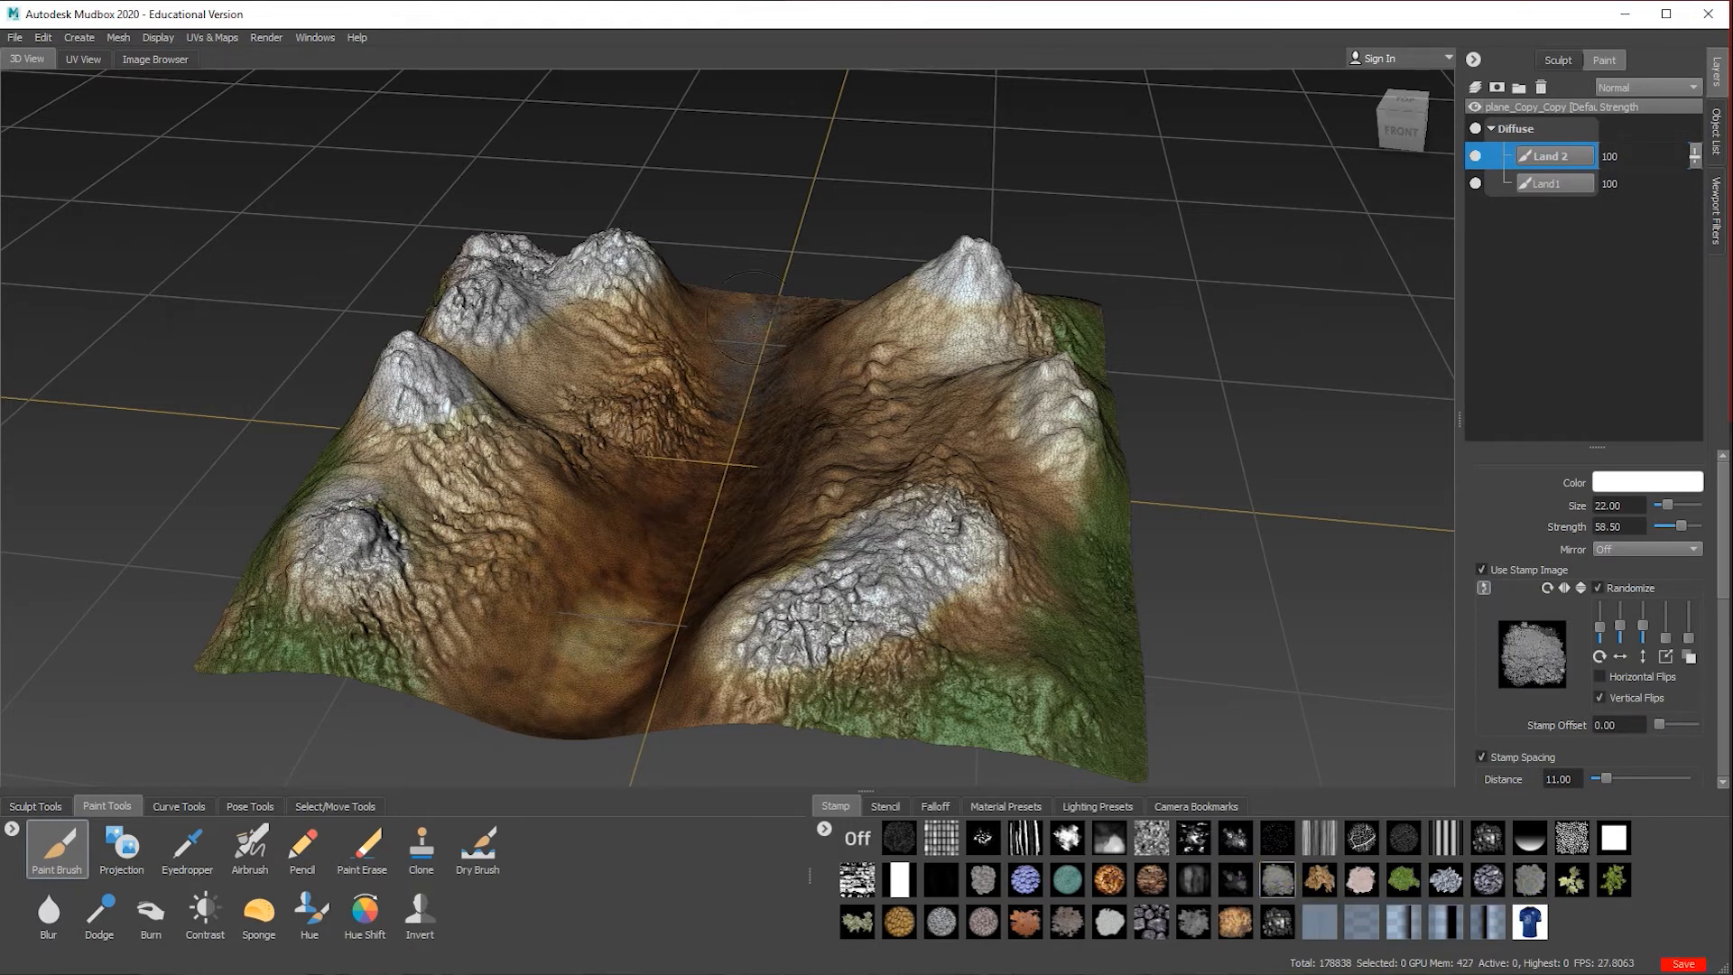
{"action": "mouse_move", "coordinate": [719, 486]}
{"action": "left_mouse_down"}
{"action": "mouse_move", "coordinate": [646, 619]}
{"action": "mouse_move", "coordinate": [627, 700]}
{"action": "left_mouse_up"}
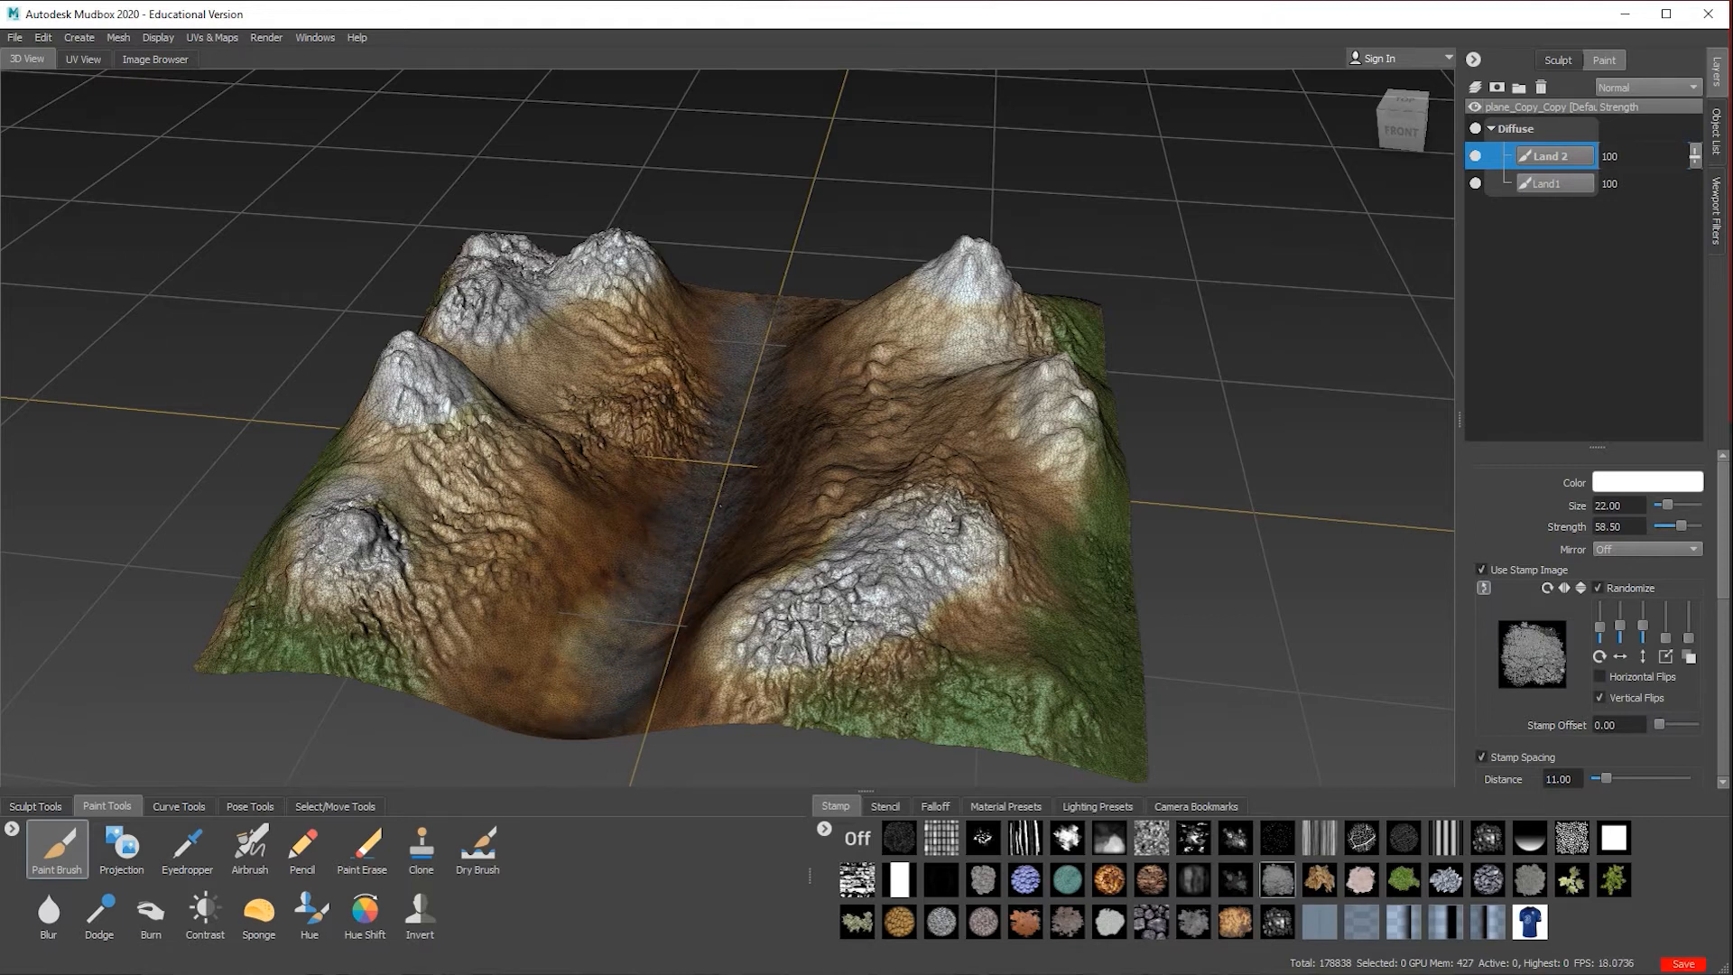
Step: Merge the visible Land 2 and Land1 paint layers into a new Diffuse layer and toggle the merged layer's visibility
{"action": "left_click_drag", "start_coordinate": [1056, 384], "coordinate": [1160, 134], "text": "alt"}
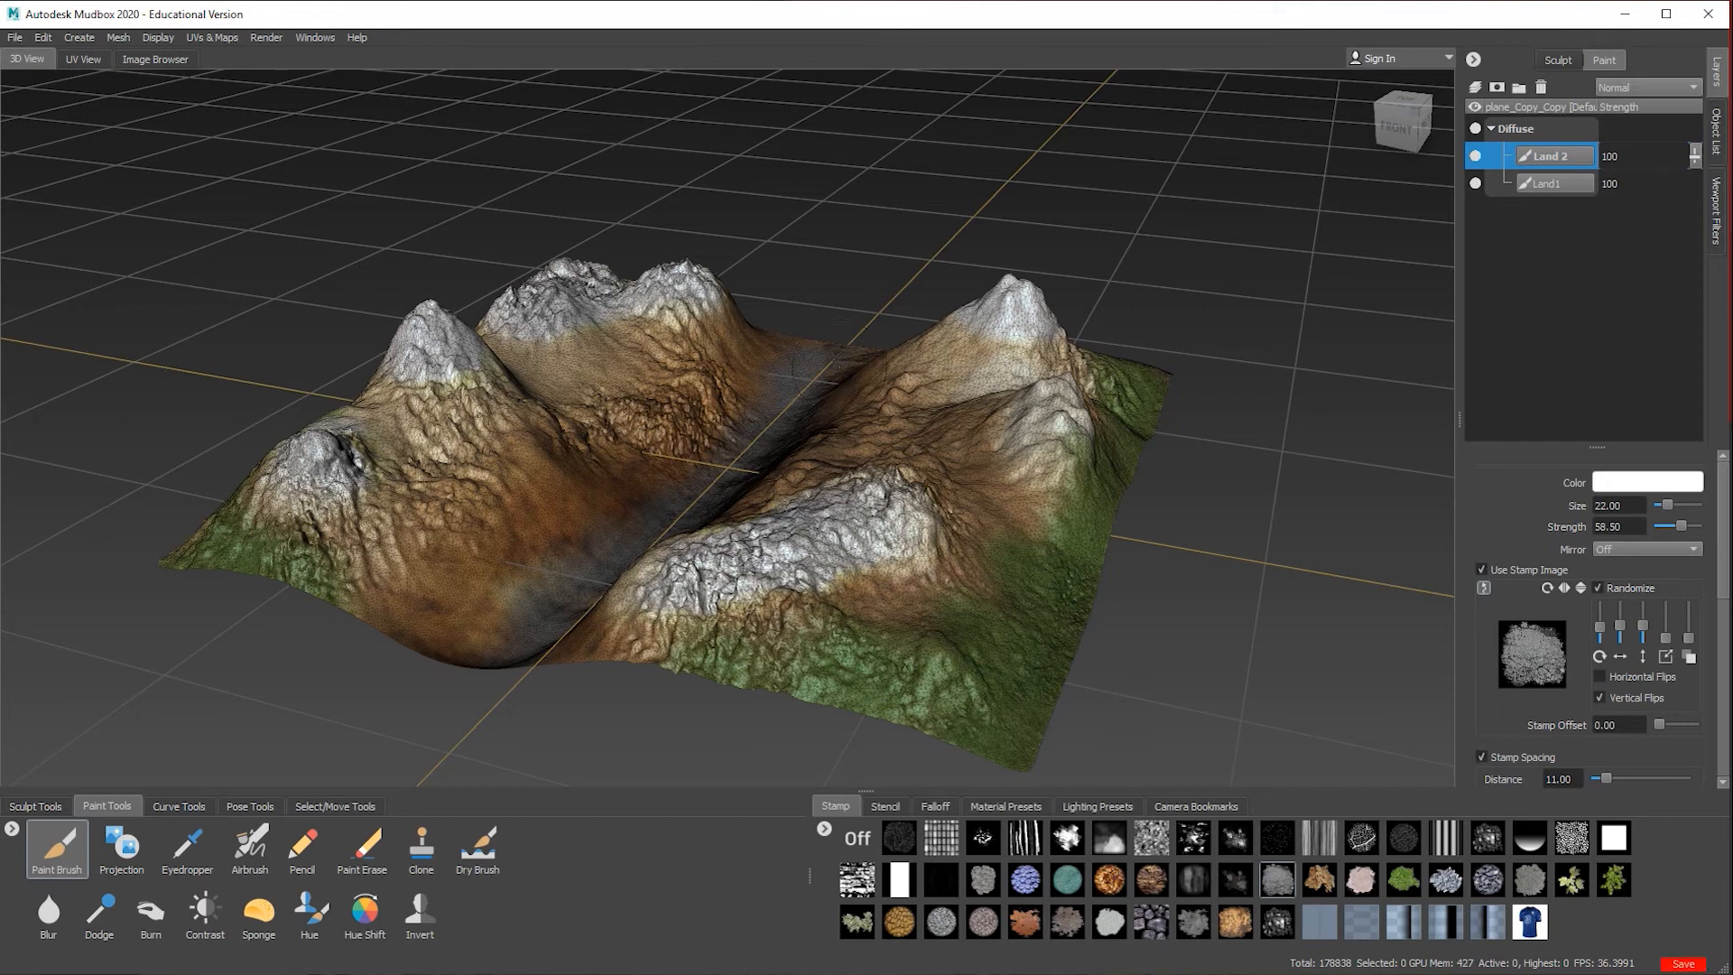
{"action": "left_click", "coordinate": [1659, 183]}
{"action": "left_click", "coordinate": [1633, 155]}
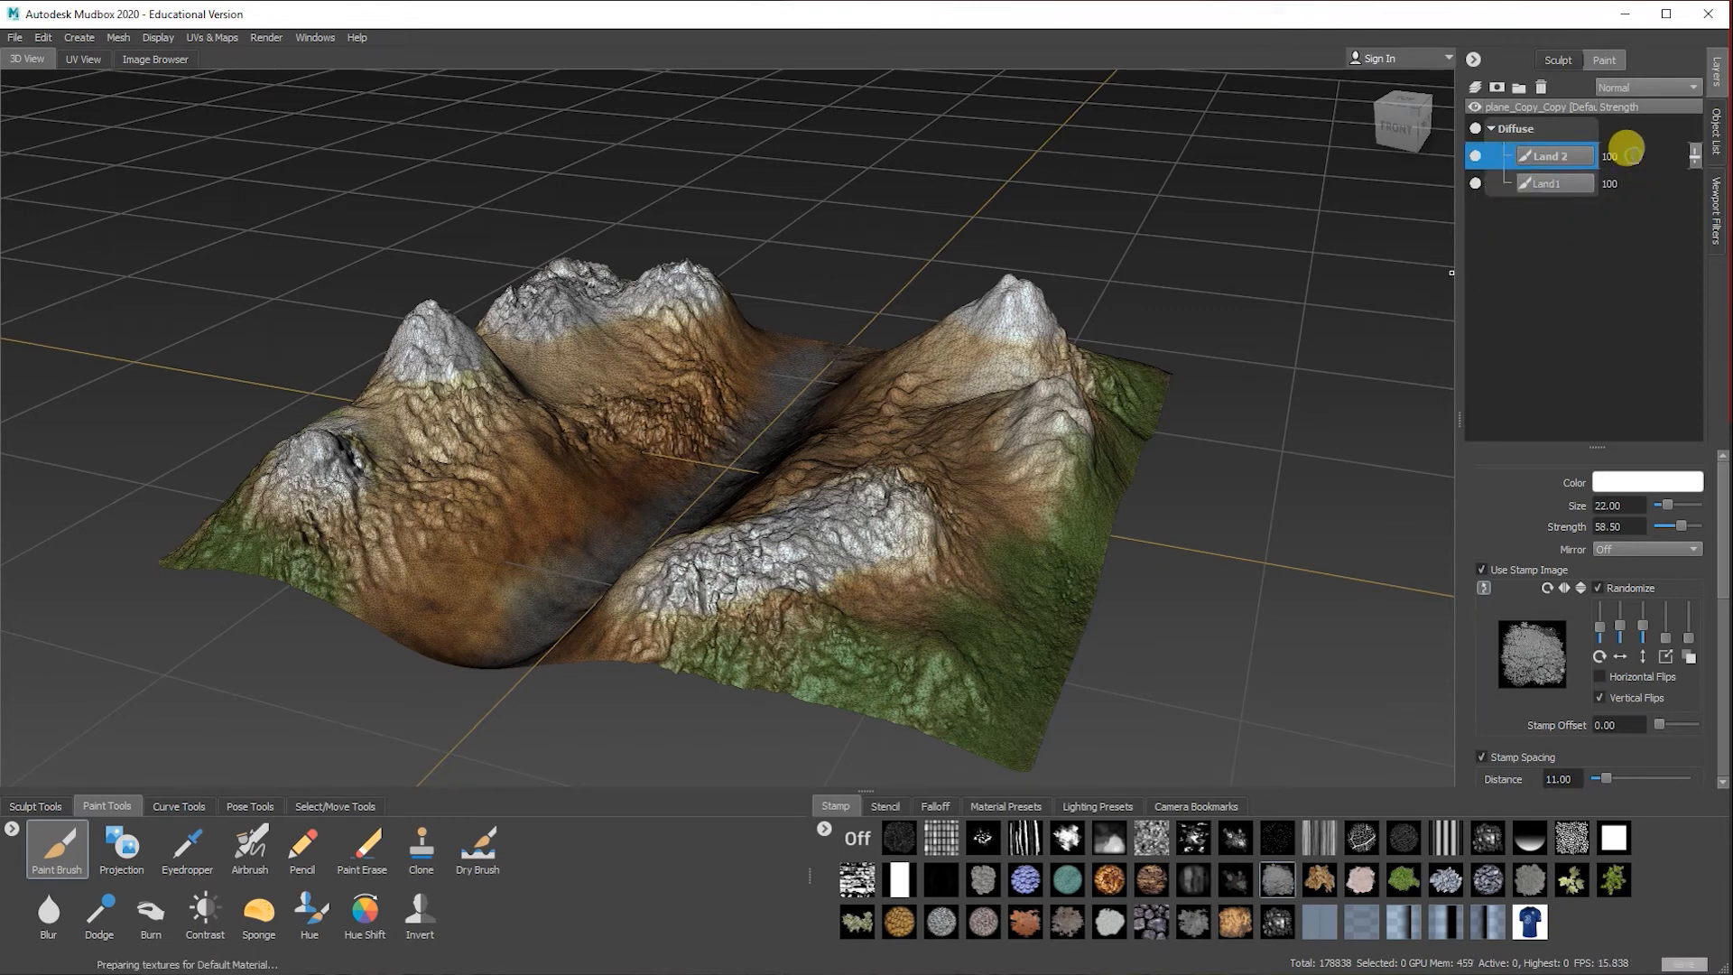
{"action": "right_click", "coordinate": [1585, 157]}
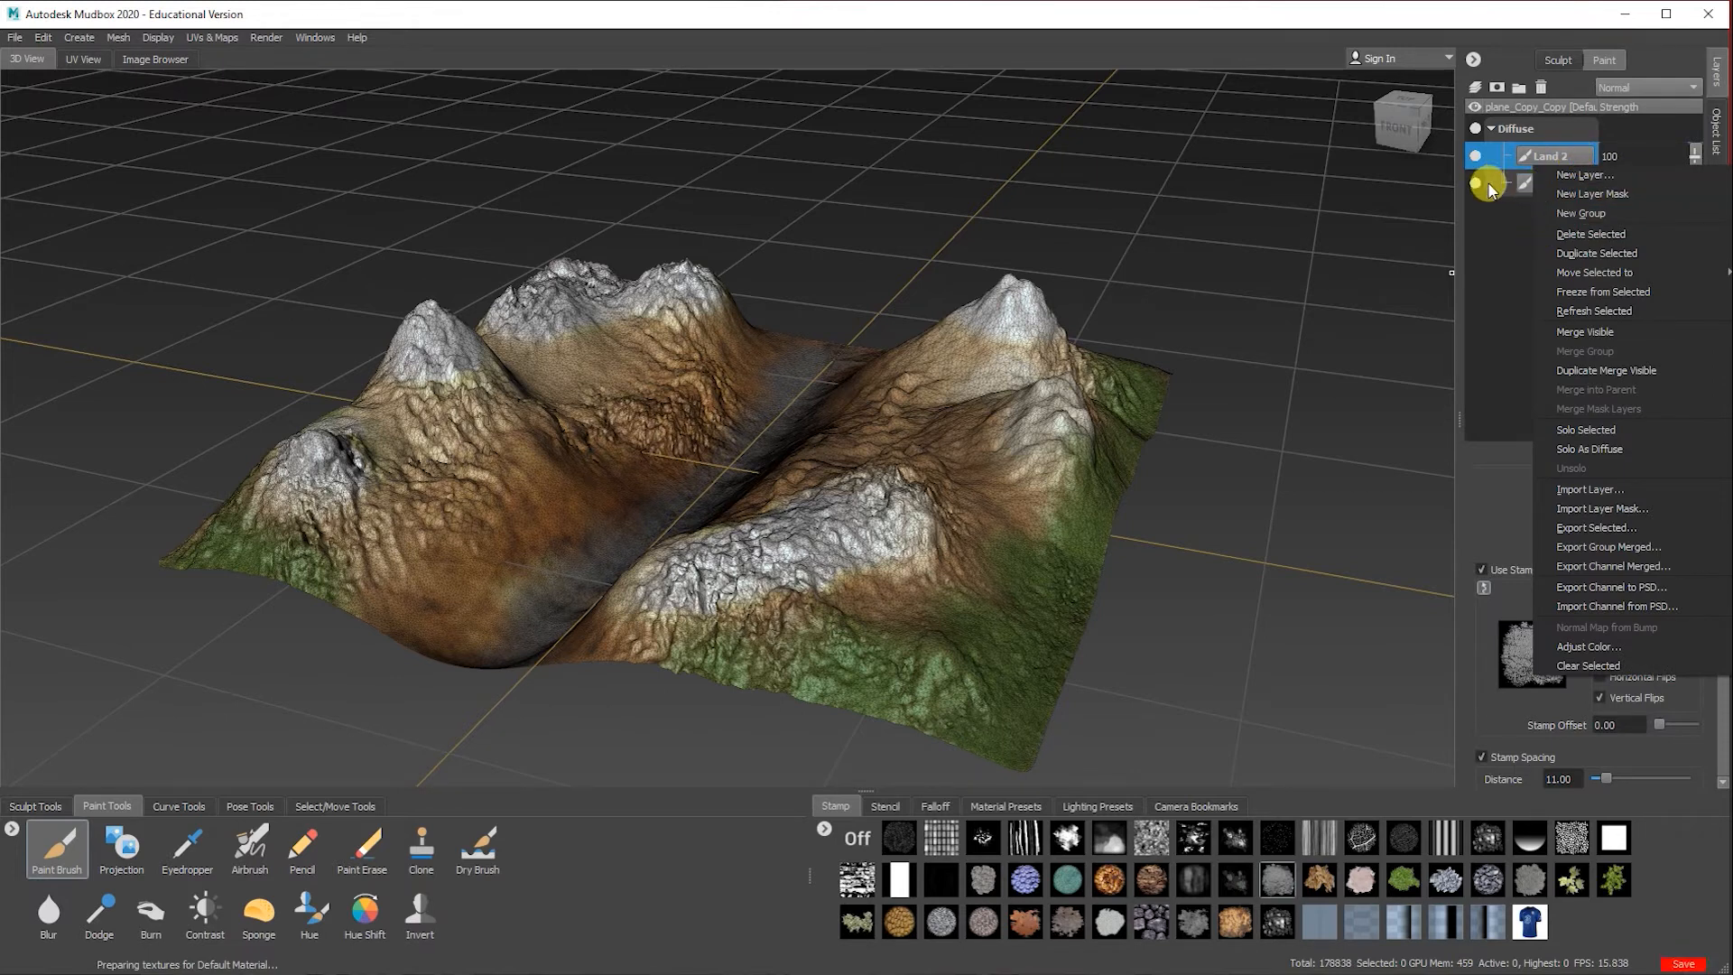
{"action": "left_click", "coordinate": [1485, 233]}
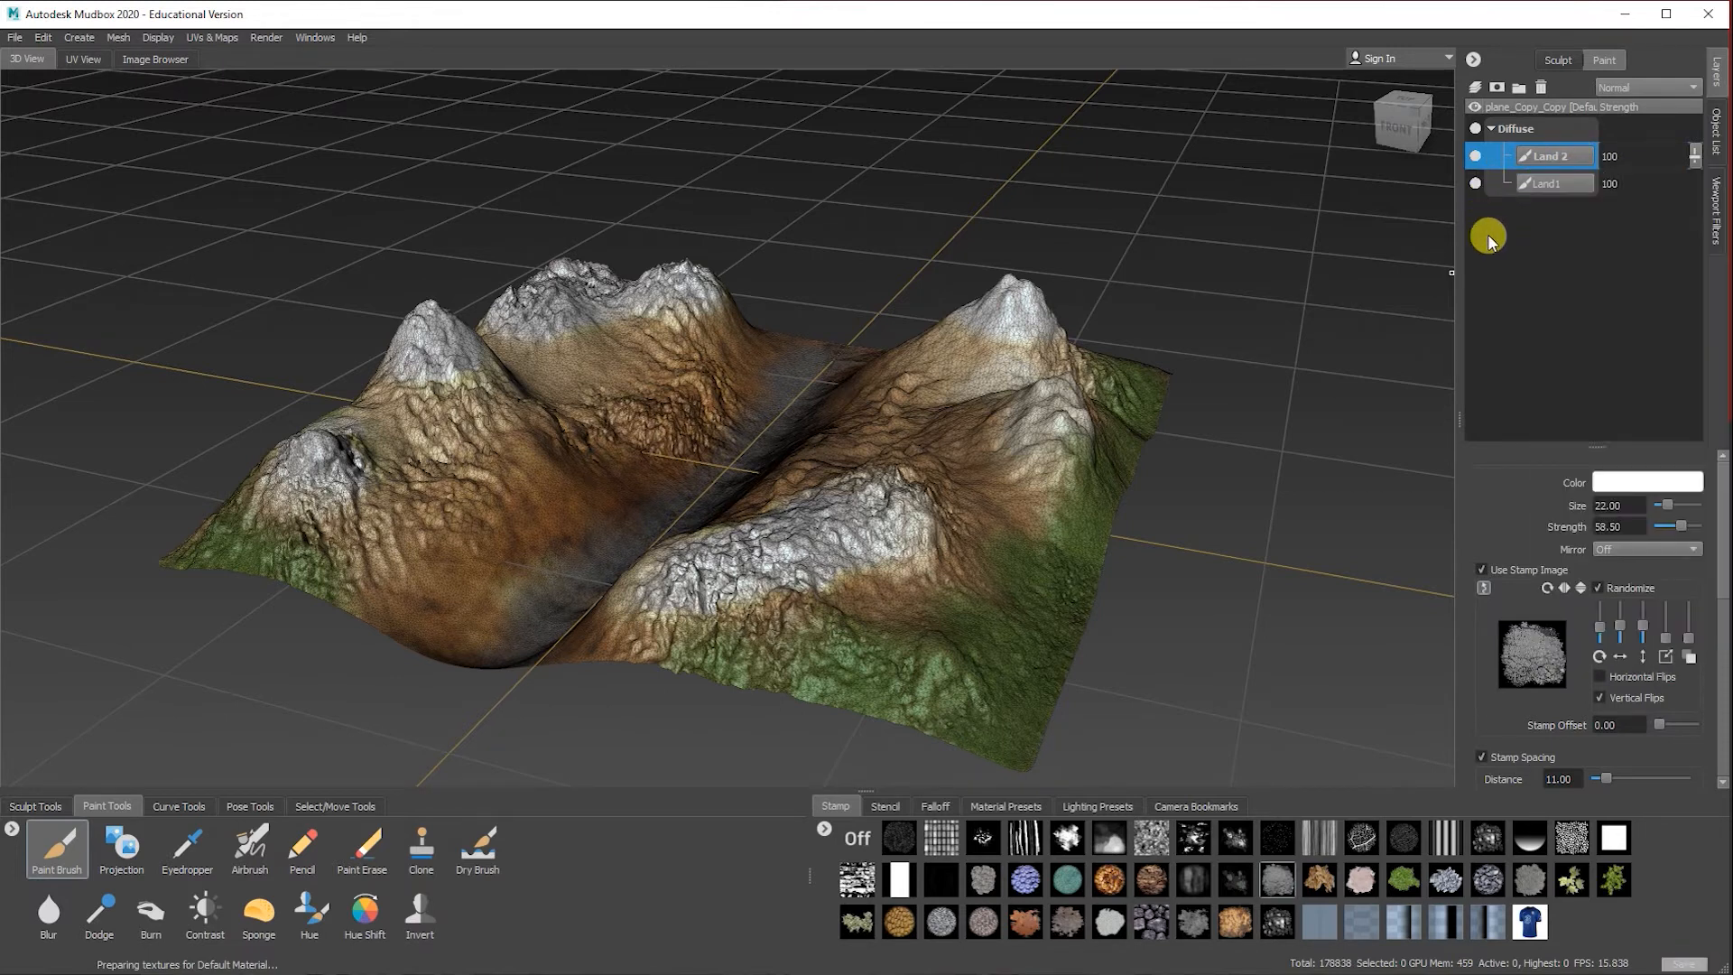
{"action": "left_click", "coordinate": [1646, 186]}
{"action": "left_click", "coordinate": [1647, 157]}
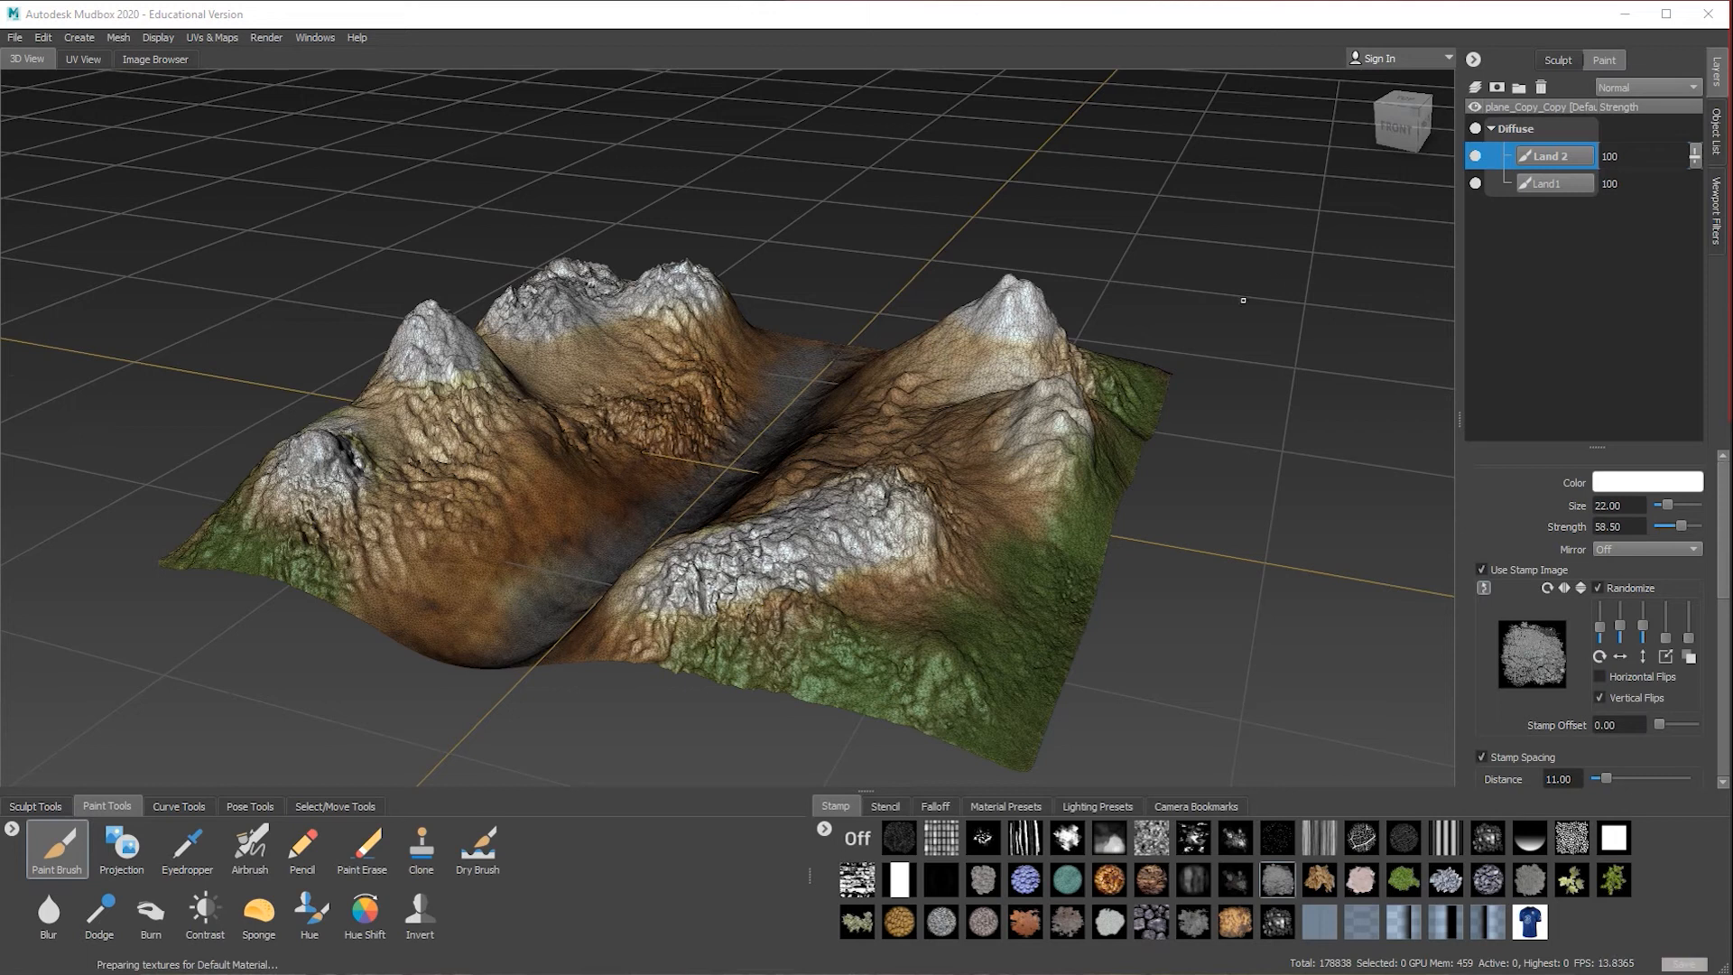
{"action": "right_click", "coordinate": [1556, 160]}
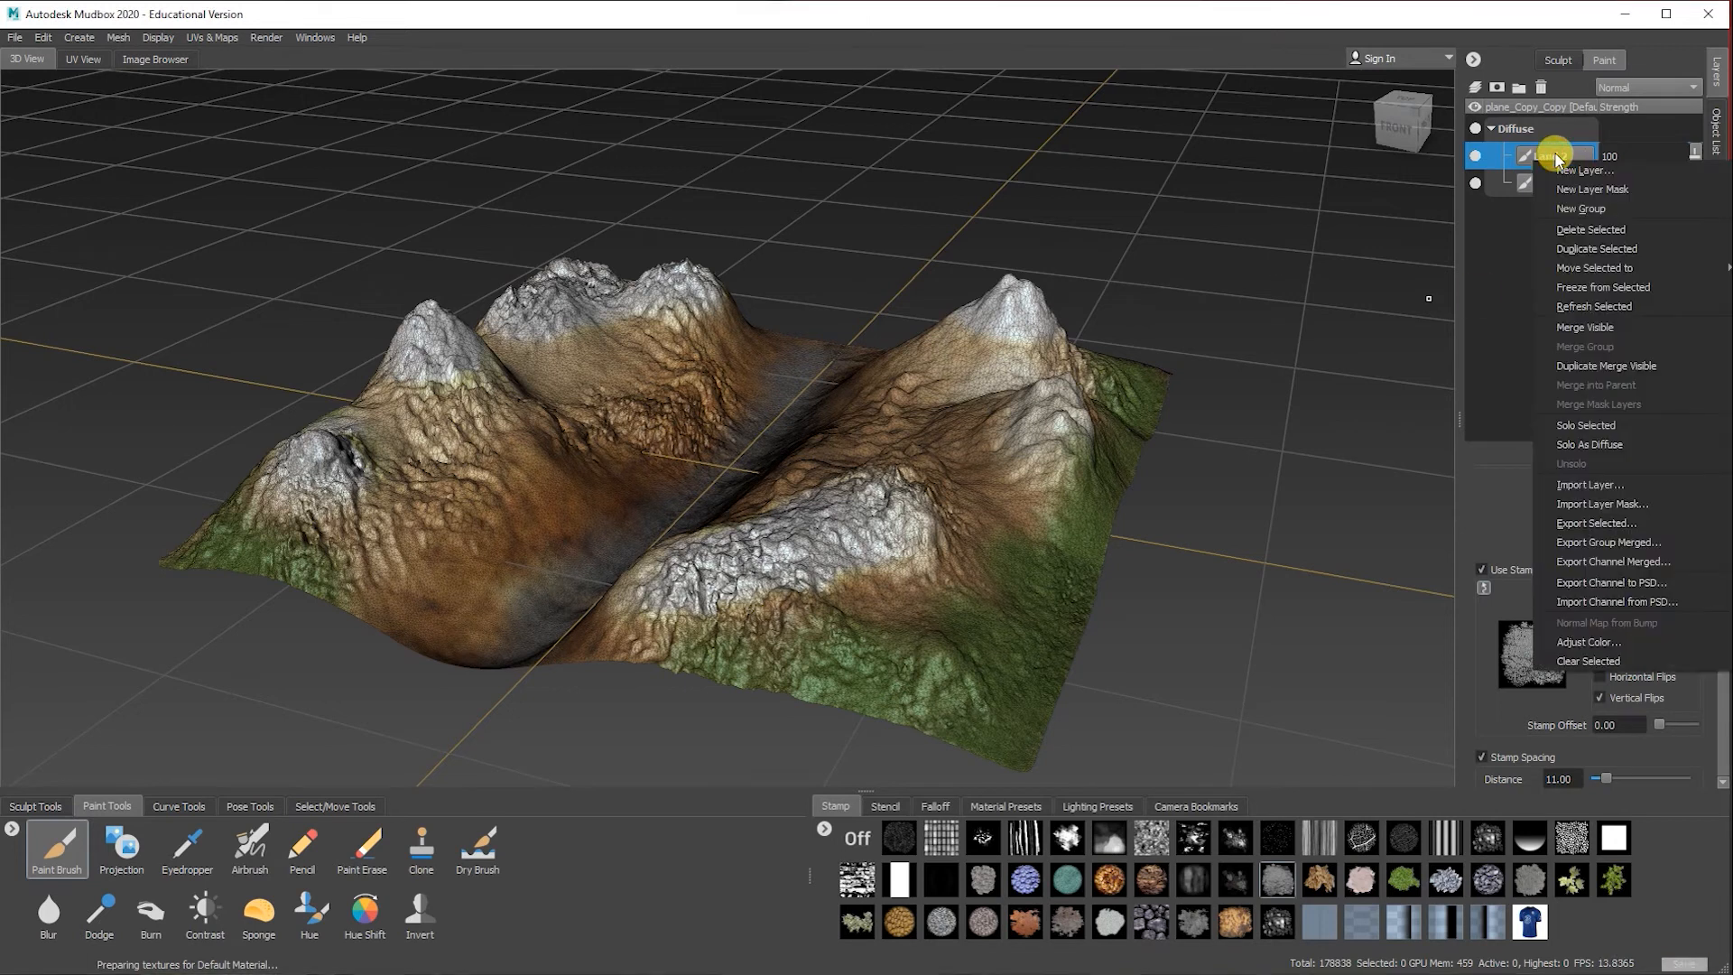
{"action": "left_click", "coordinate": [1584, 325]}
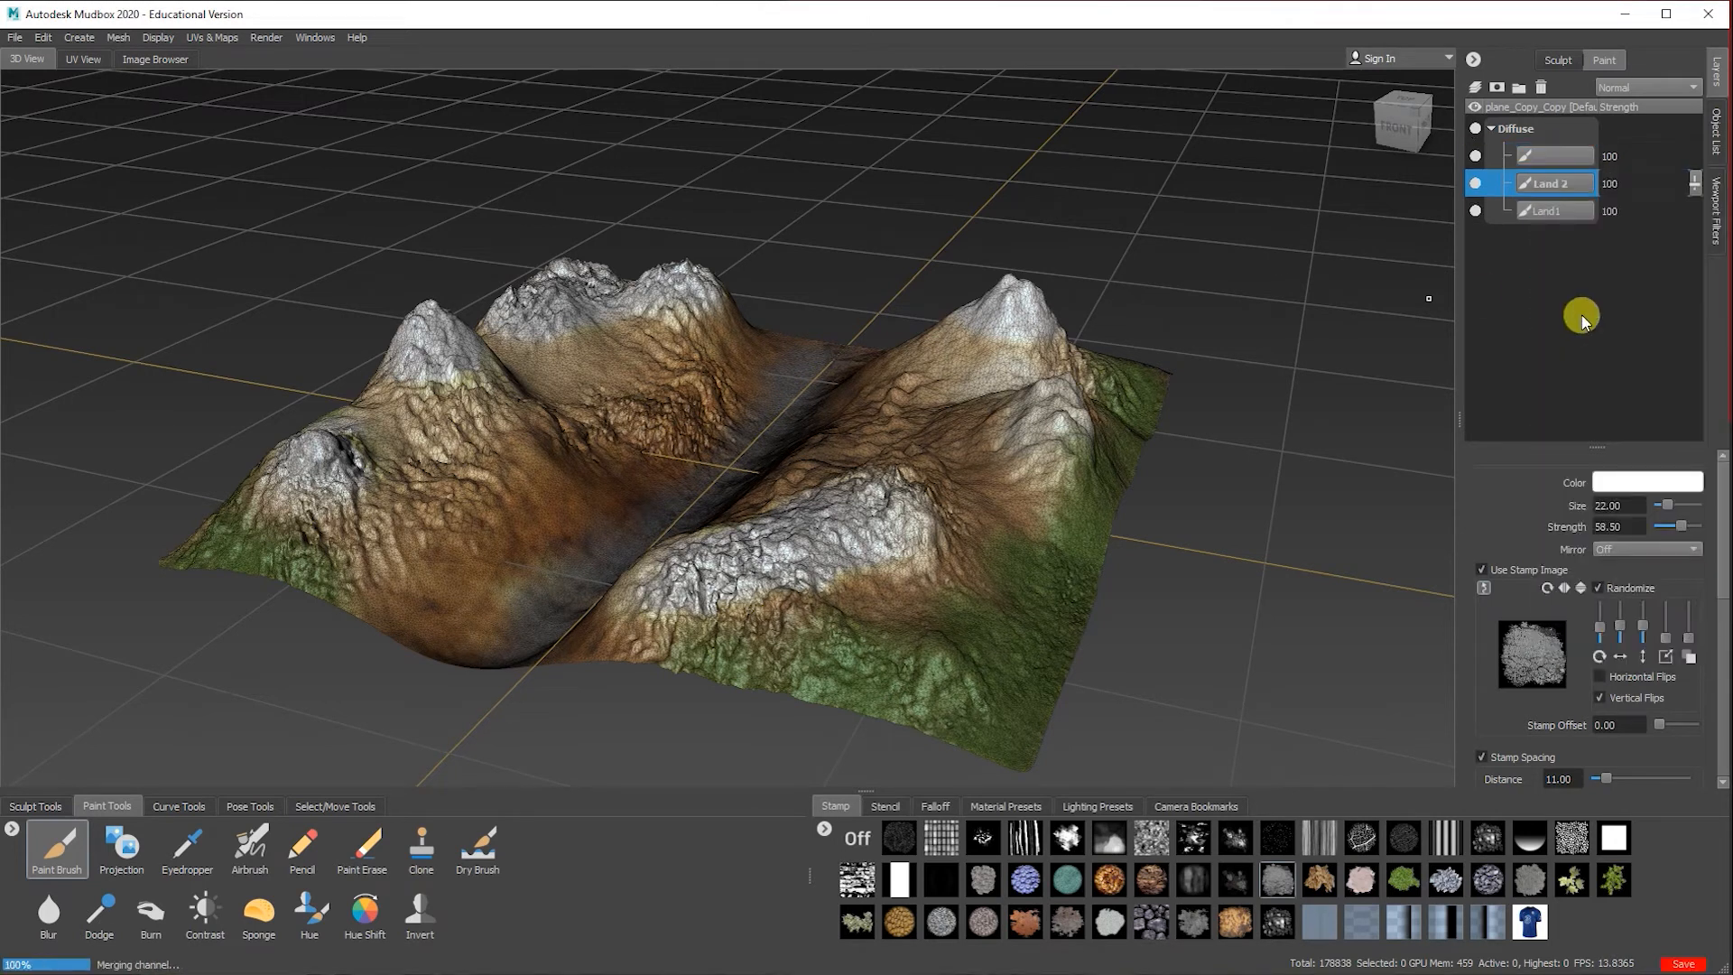
{"action": "left_click", "coordinate": [1477, 157]}
{"action": "left_click", "coordinate": [1477, 156]}
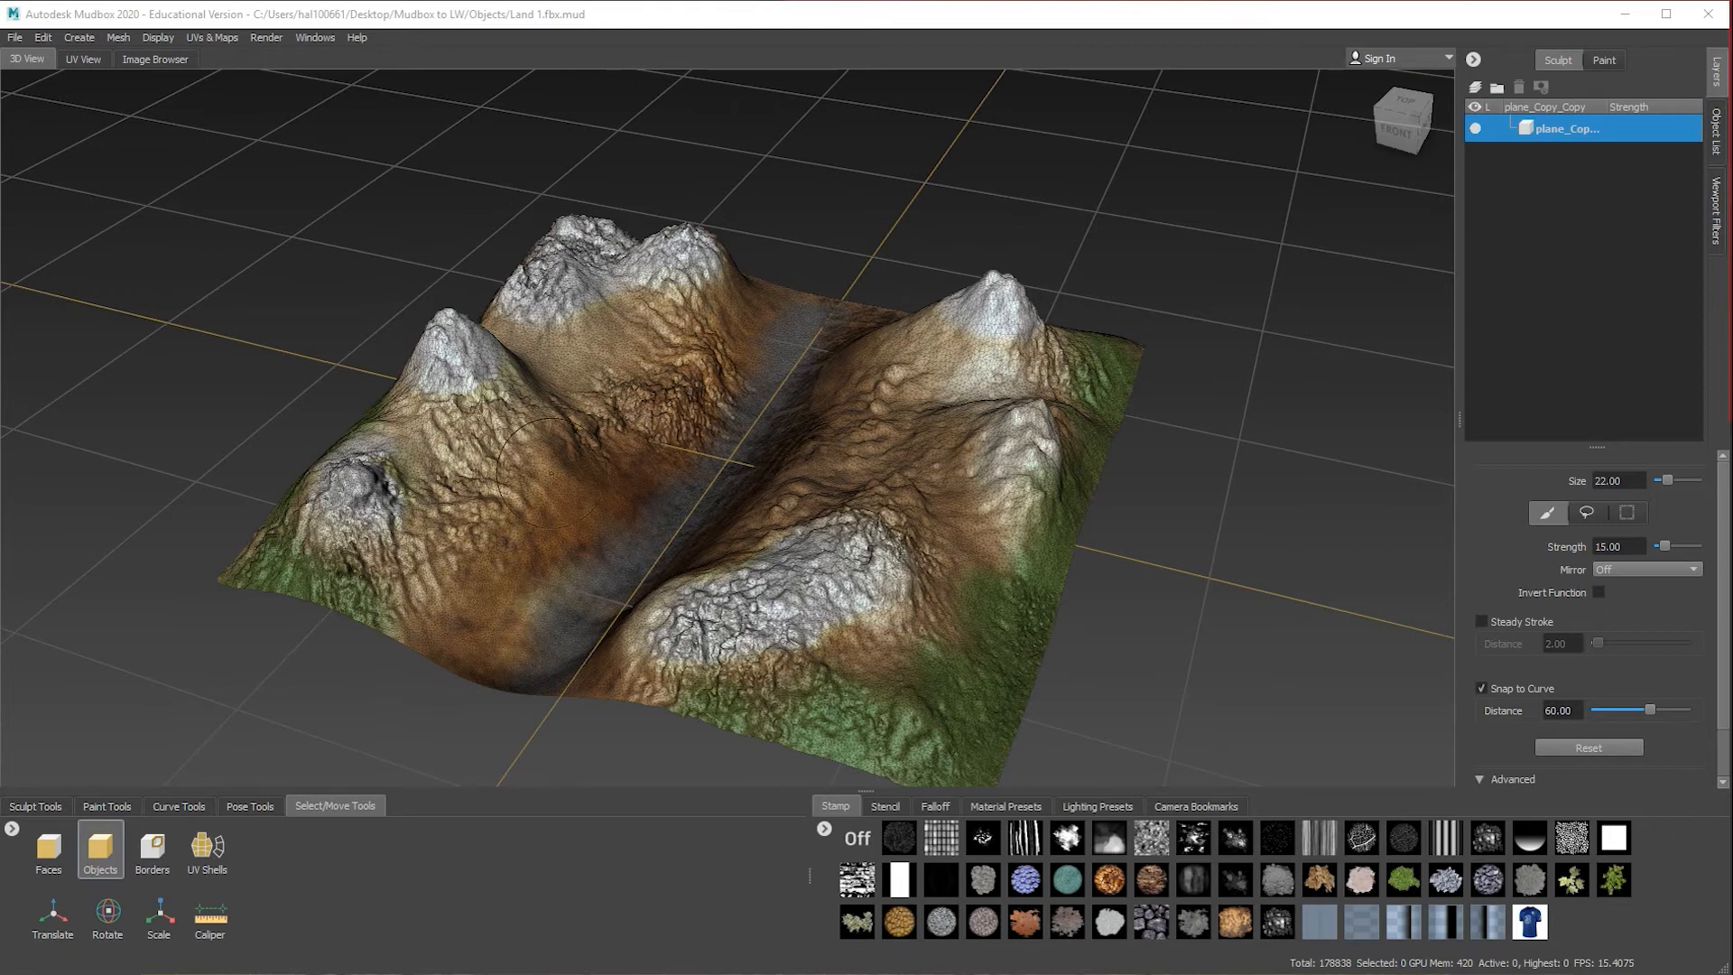
{"action": "right_click", "coordinate": [1580, 170]}
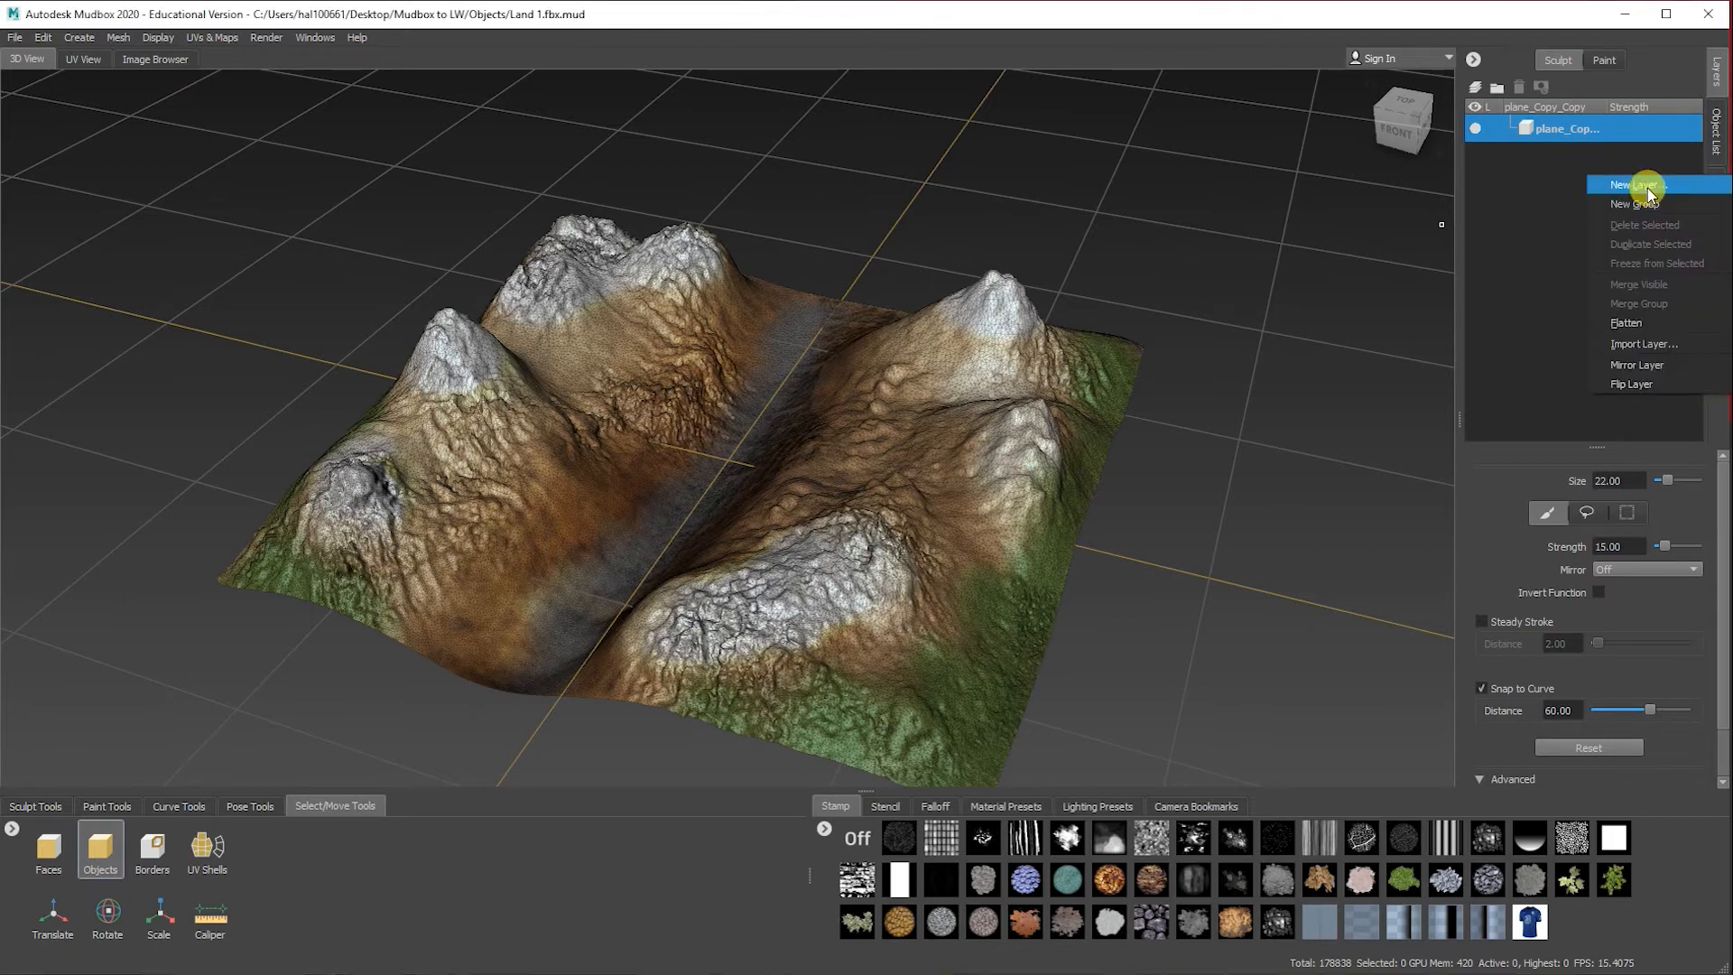
{"action": "left_click", "coordinate": [1130, 13]}
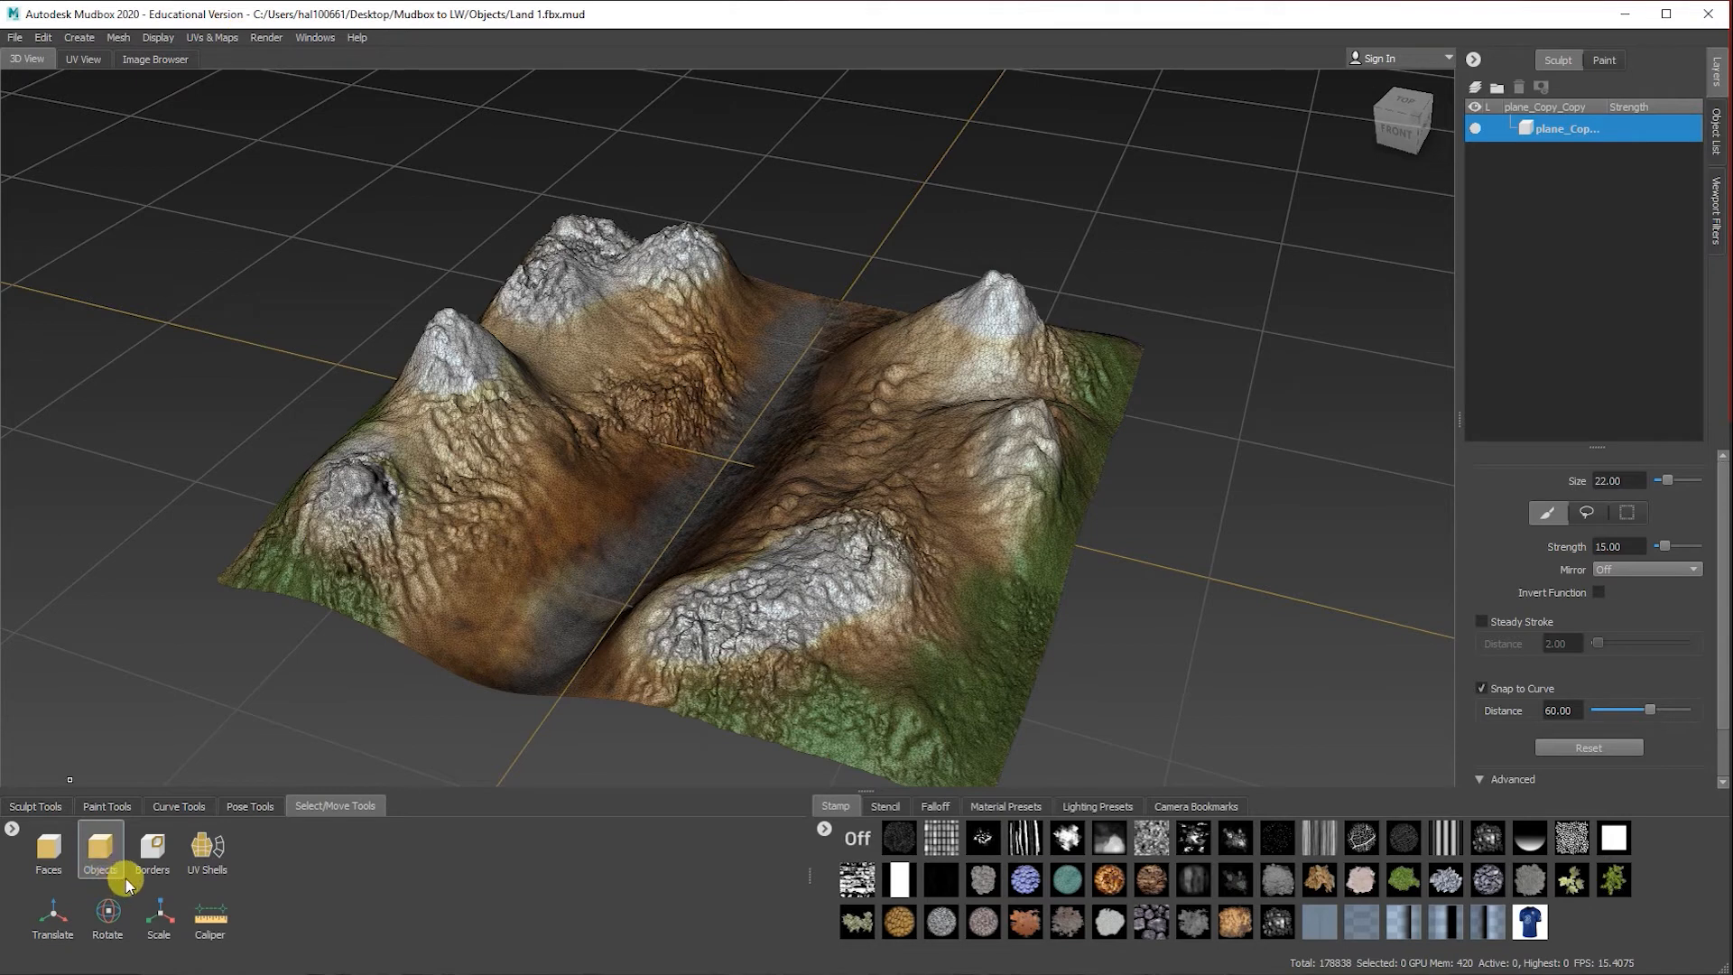
{"action": "left_click", "coordinate": [36, 806]}
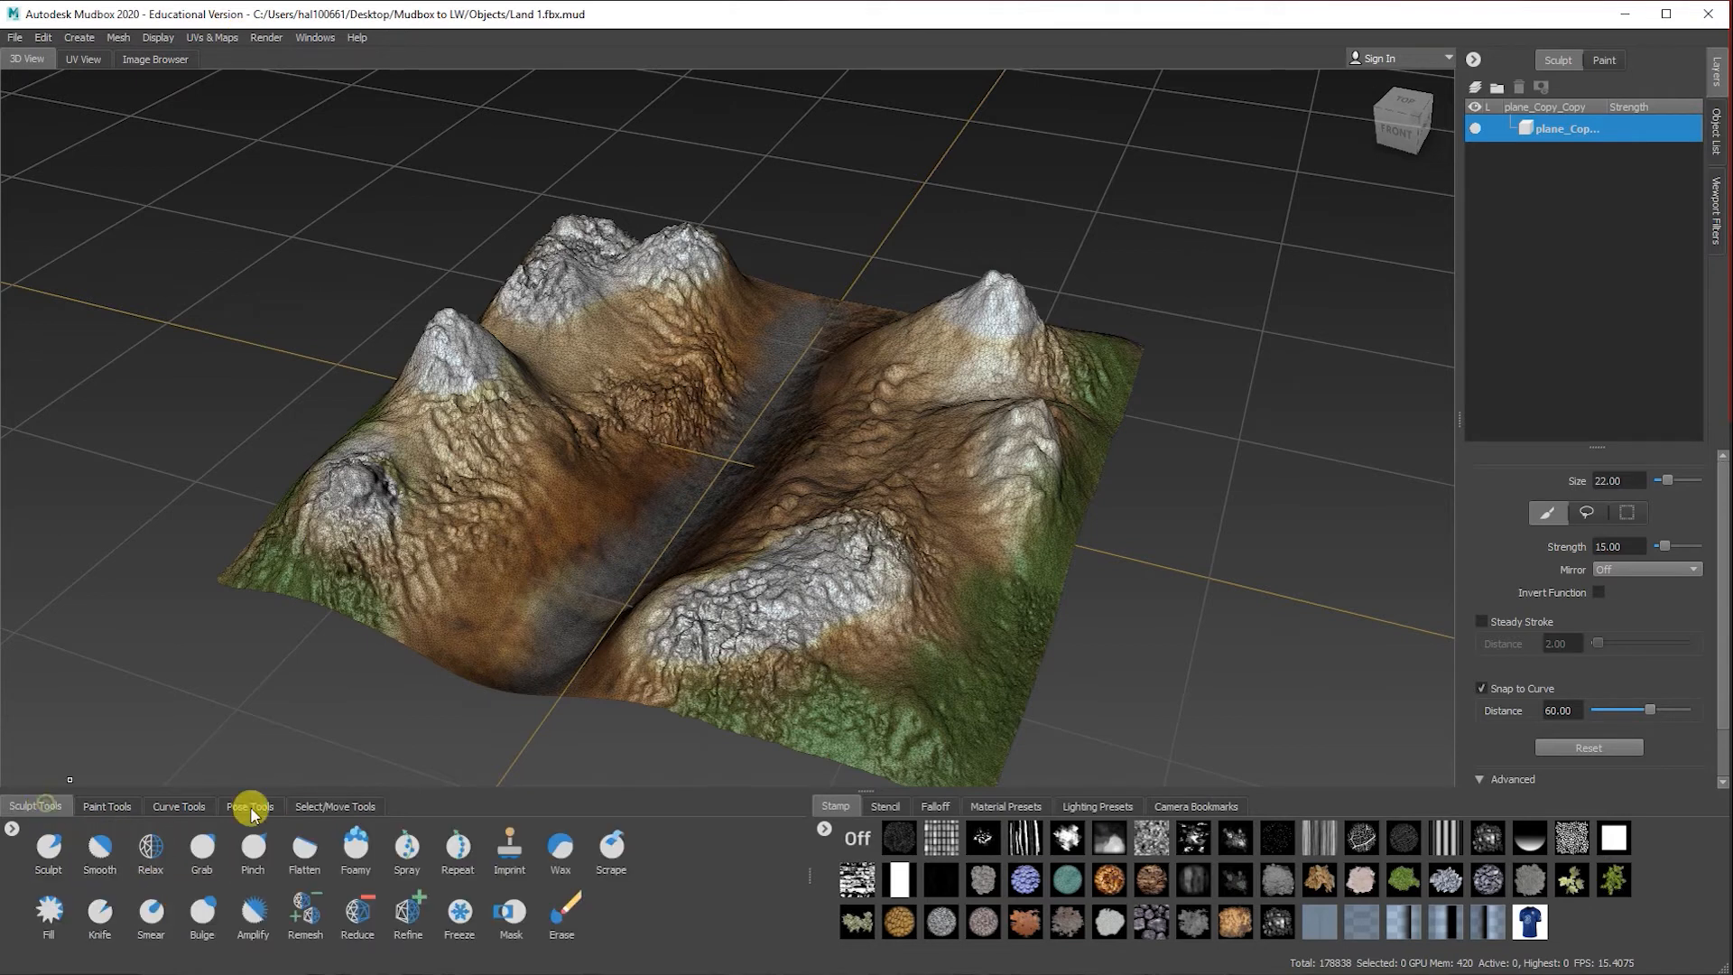
{"action": "left_click", "coordinate": [345, 803]}
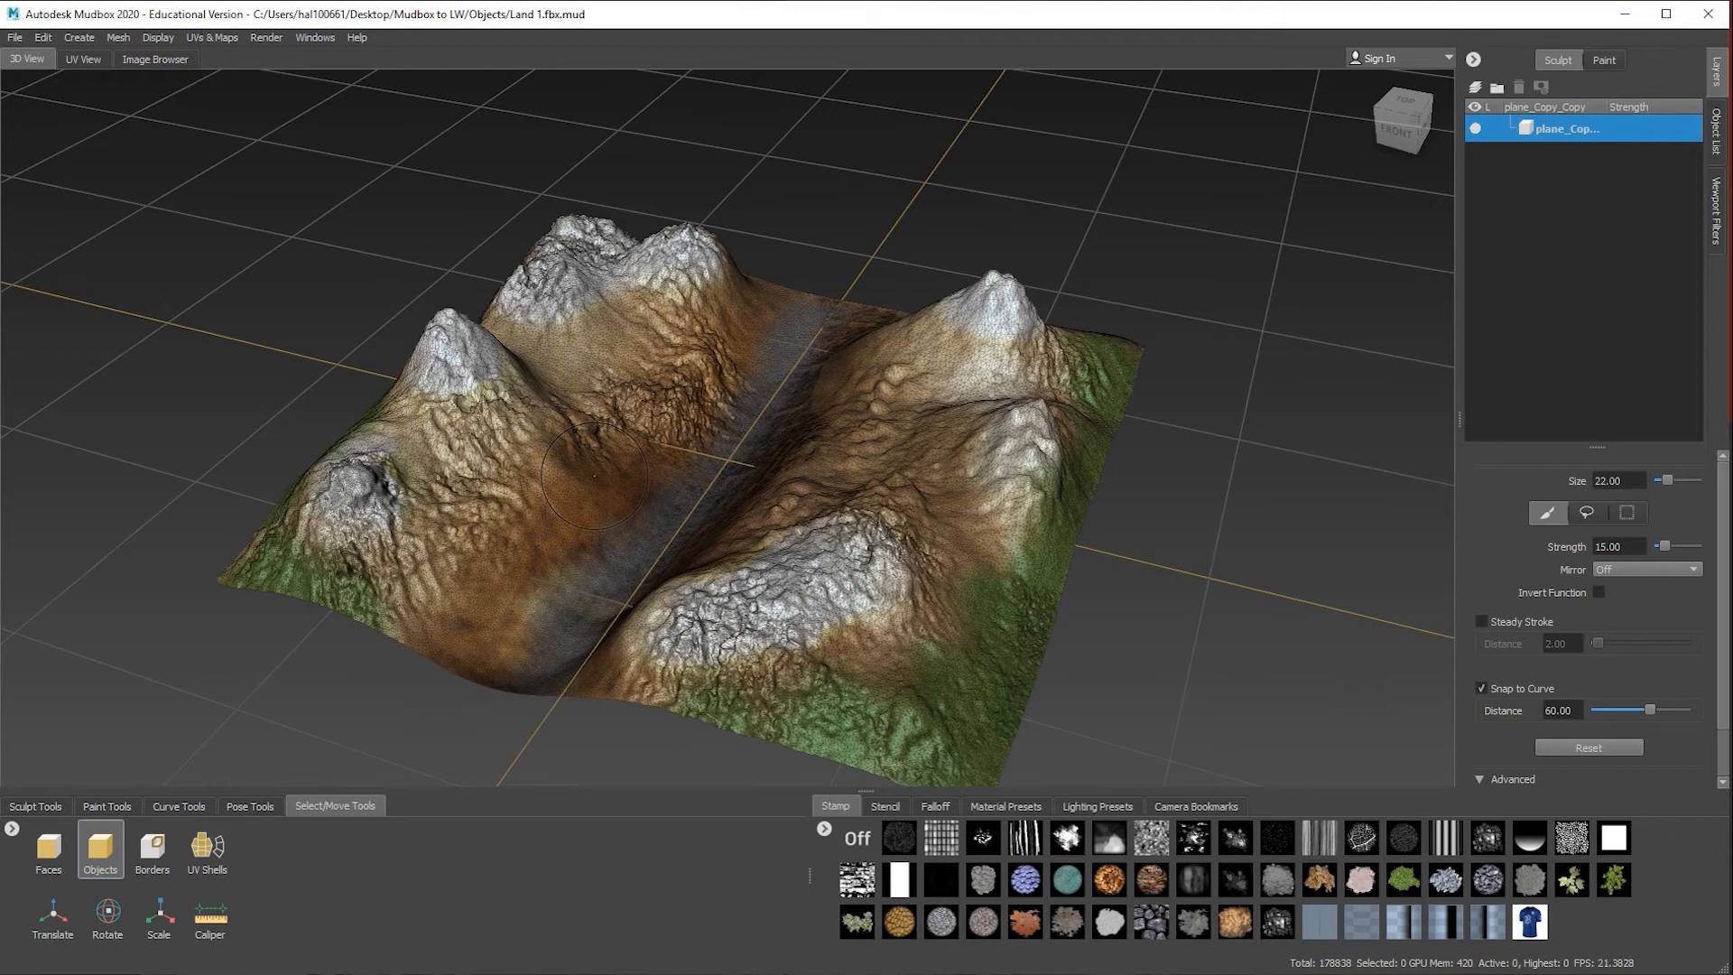
Step: Create a reduced mesh from the whole terrain object with 50% mesh reduction and a slightly raised Triangle Fit
{"action": "left_click", "coordinate": [542, 471]}
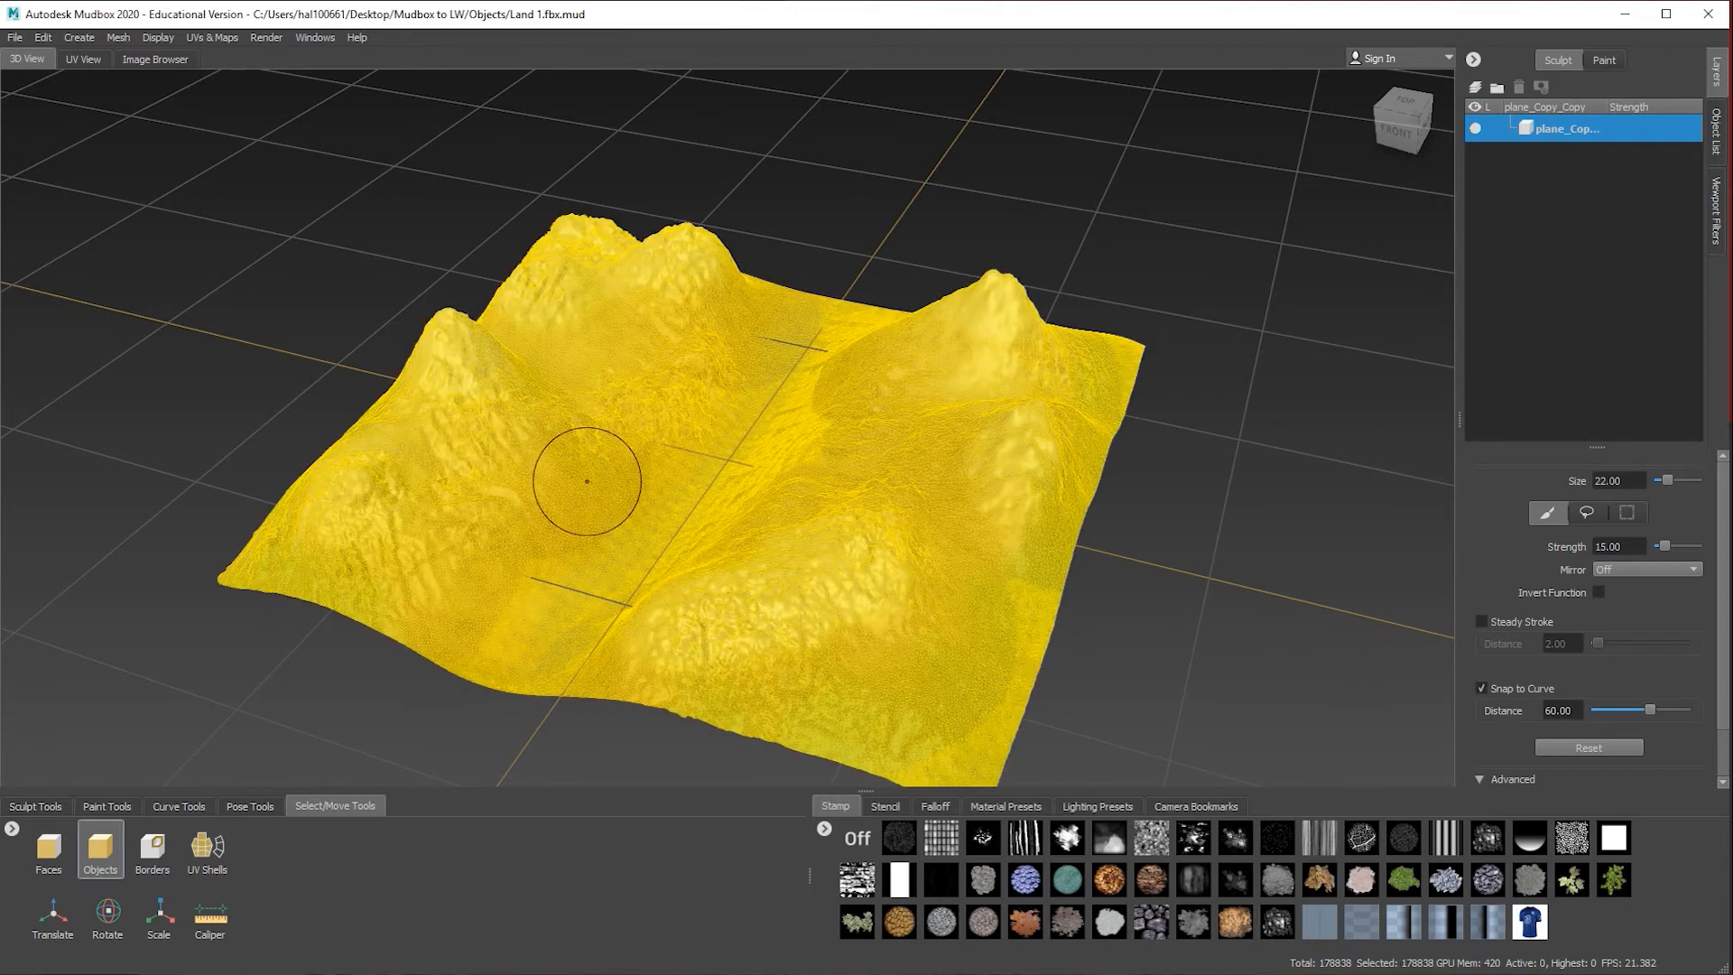
{"action": "left_click", "coordinate": [117, 38]}
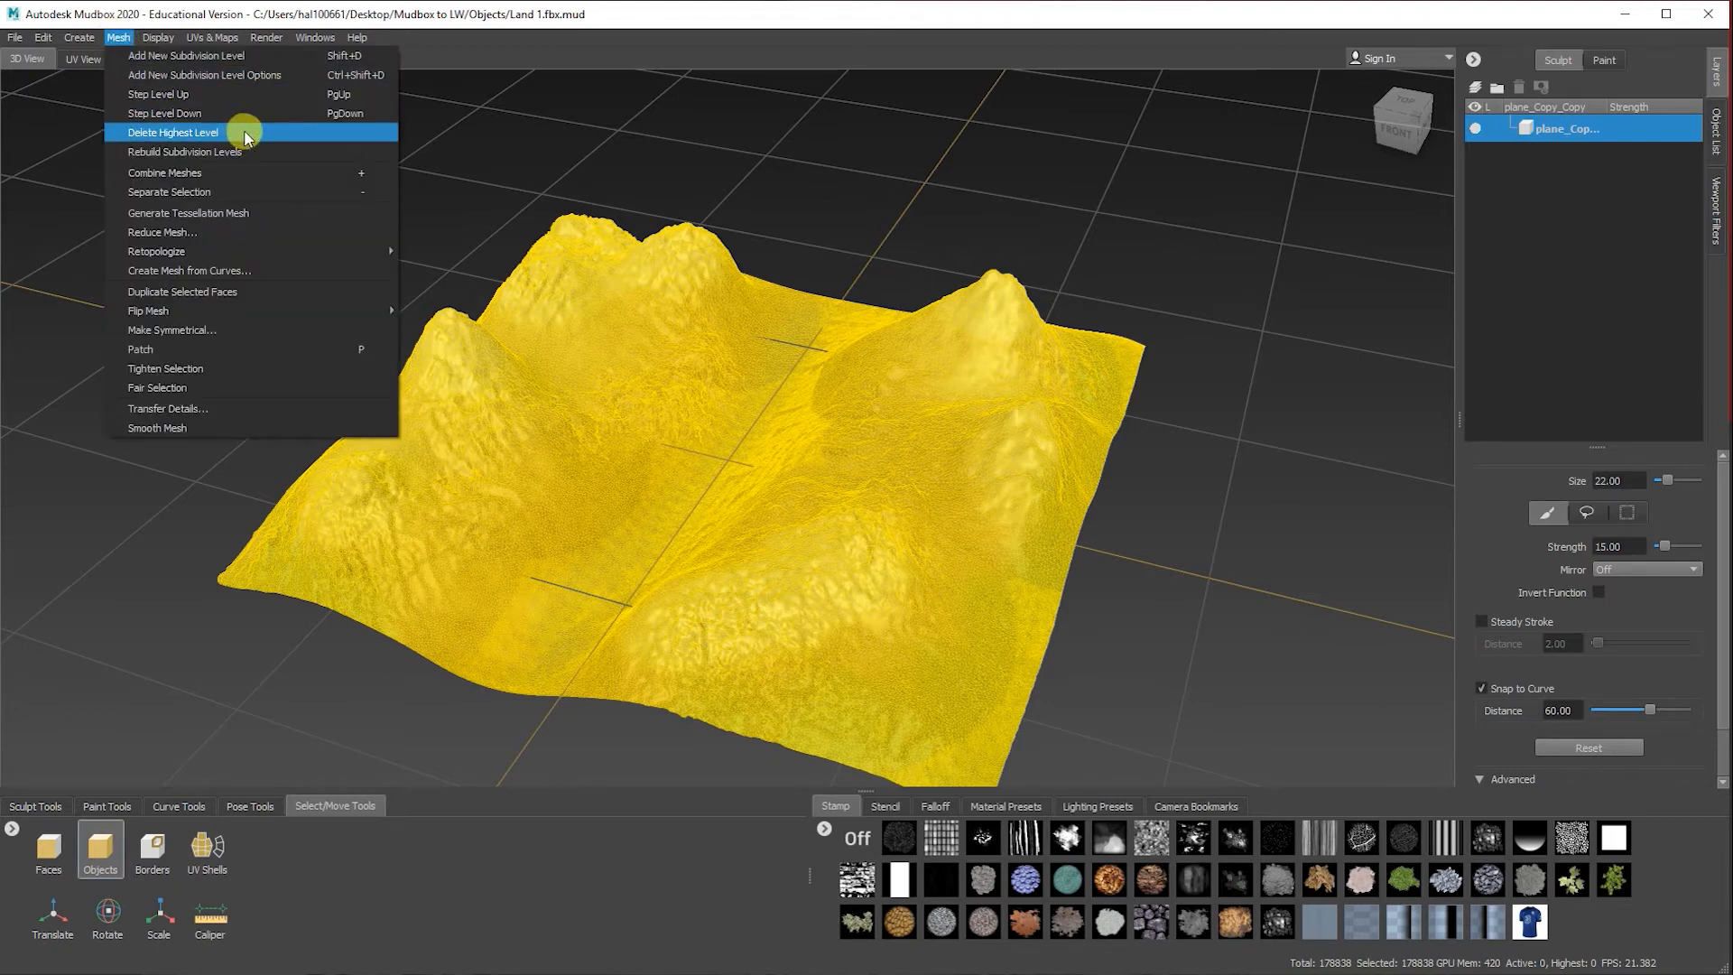
{"action": "left_click", "coordinate": [181, 230]}
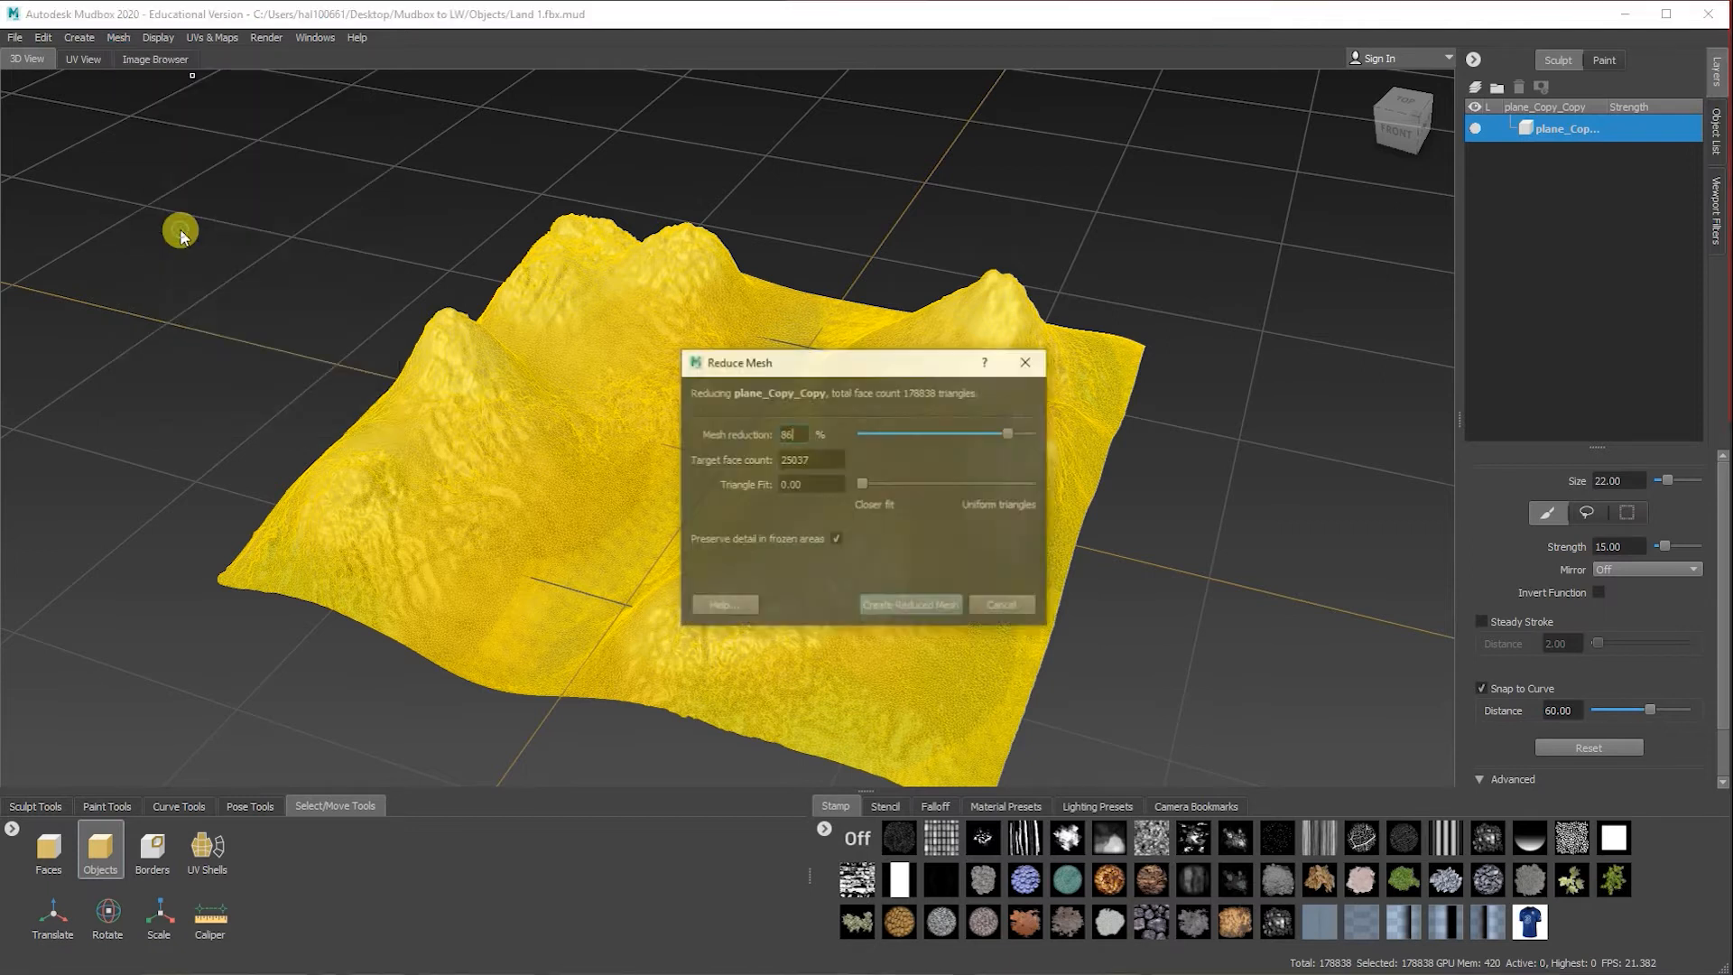
{"action": "left_click_drag", "start_coordinate": [1013, 435], "coordinate": [947, 439]}
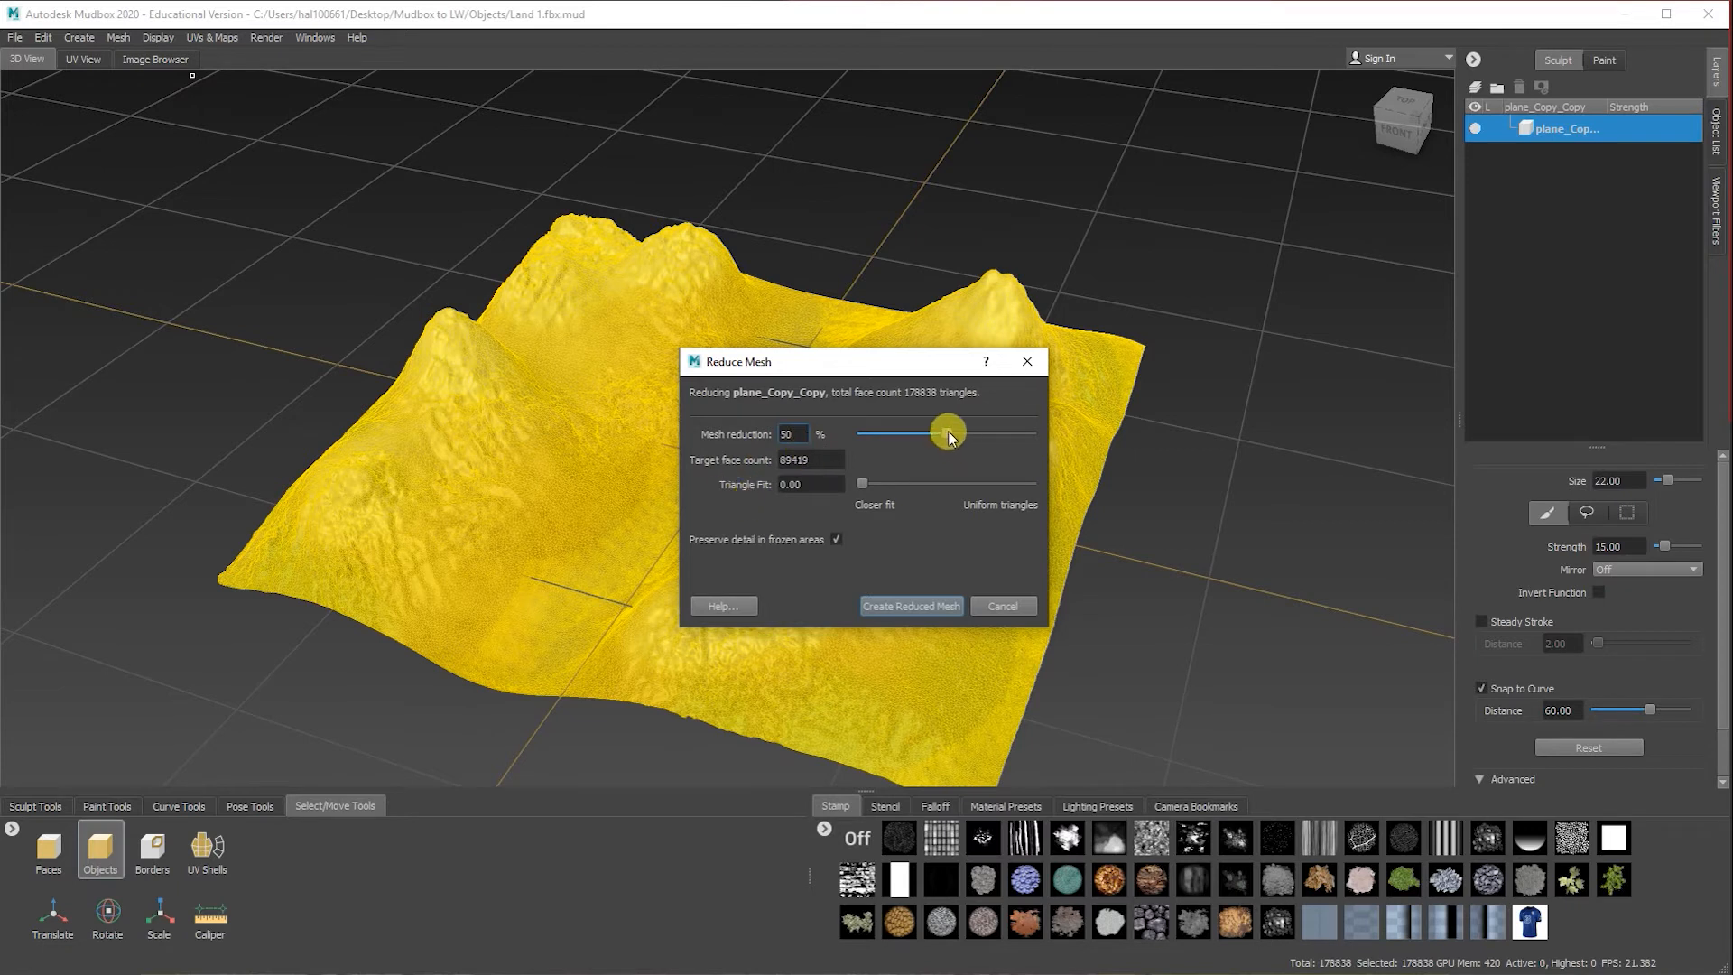
{"action": "mouse_move", "coordinate": [864, 485]}
{"action": "left_mouse_down"}
{"action": "mouse_move", "coordinate": [898, 483]}
{"action": "mouse_move", "coordinate": [875, 485]}
{"action": "left_mouse_up"}
{"action": "left_click", "coordinate": [910, 604]}
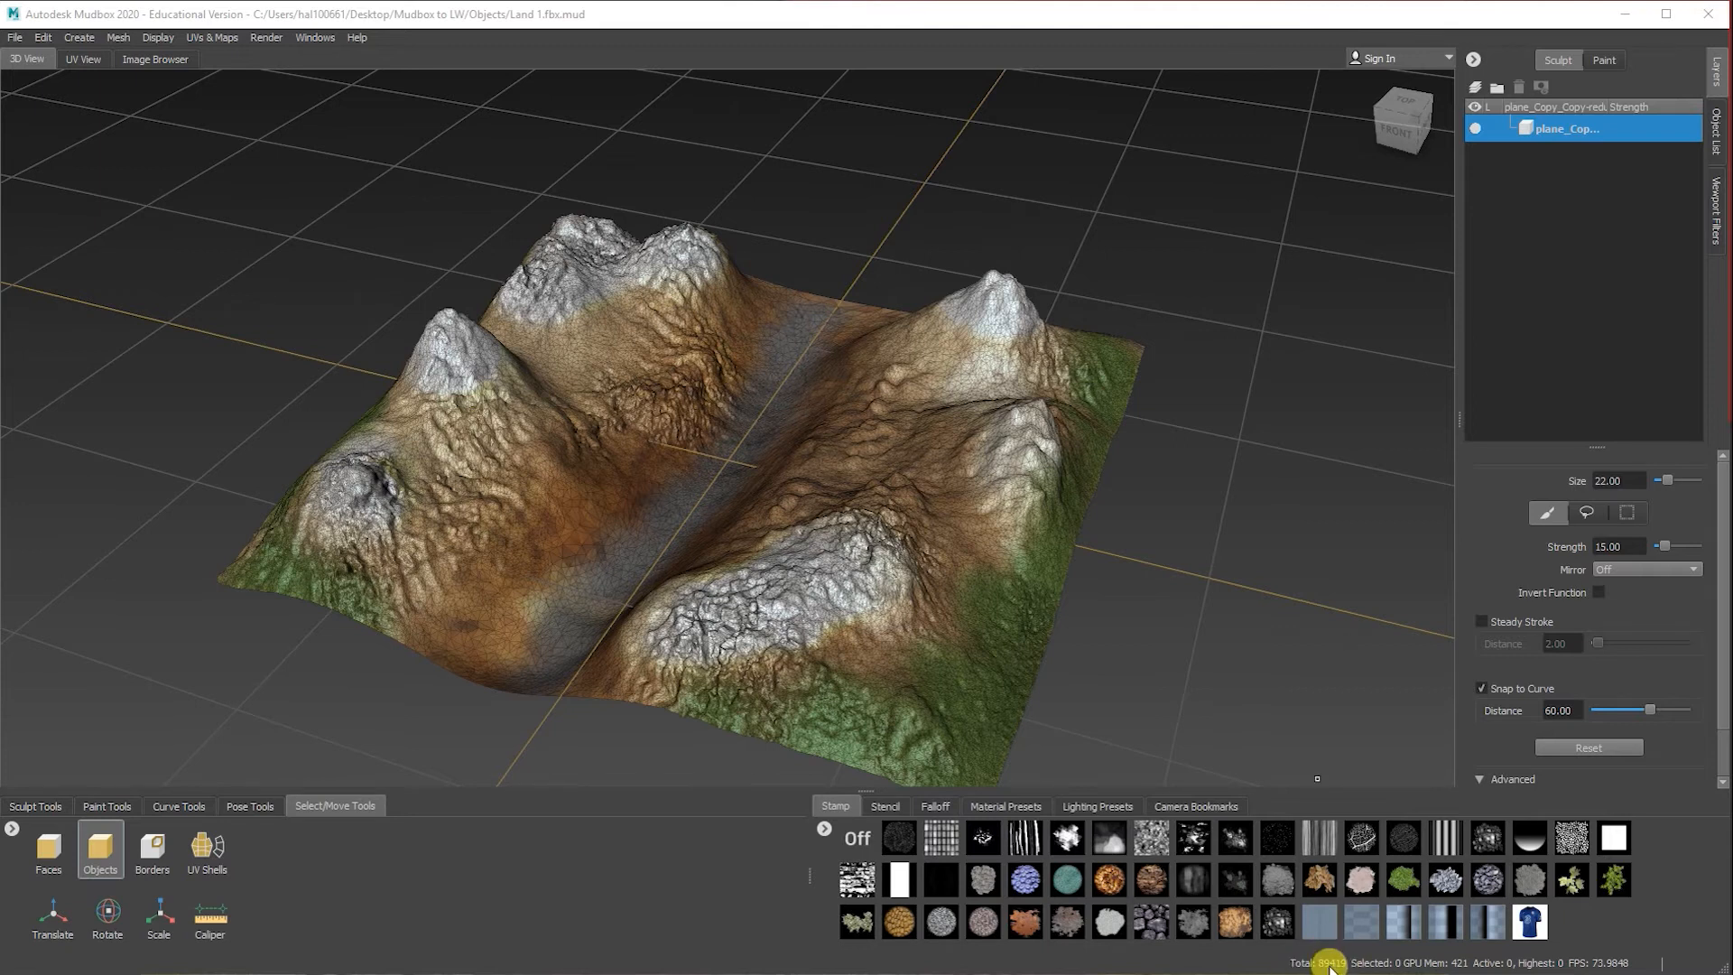
Step: Inspect the reduced terrain's triangles up close and turn off the wireframe display
{"action": "scroll", "coordinate": [646, 467], "scroll_direction": "up", "scroll_amount": 5}
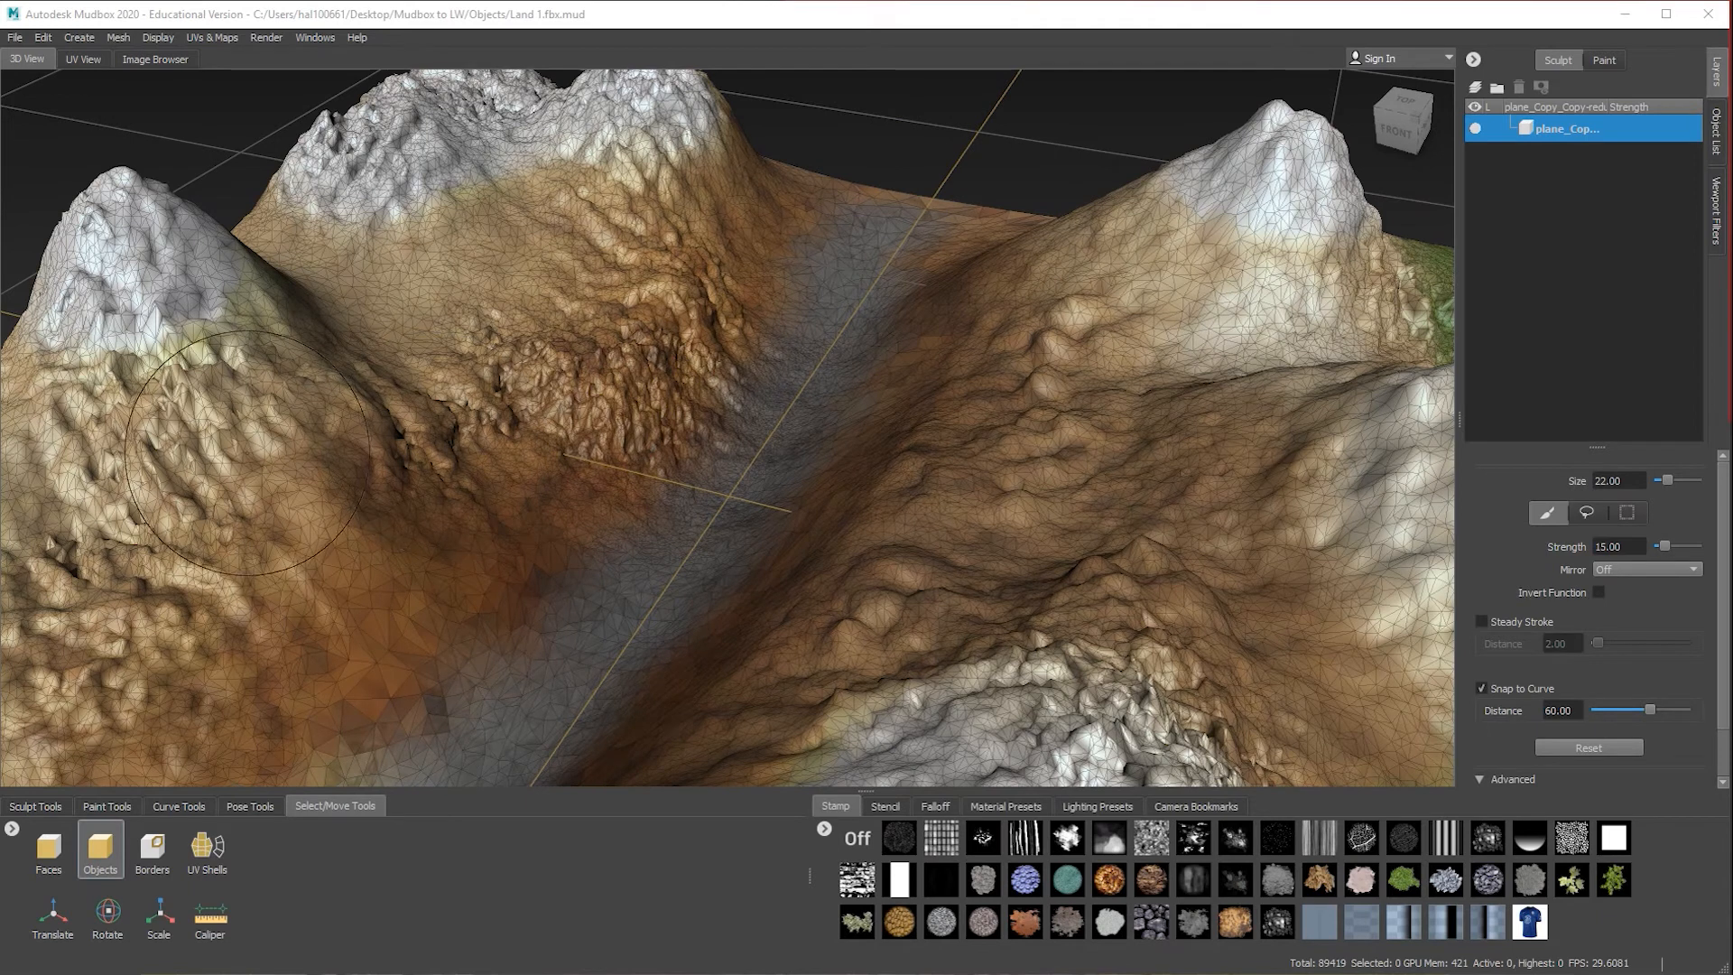
{"action": "scroll", "coordinate": [542, 361], "scroll_direction": "down", "scroll_amount": 5}
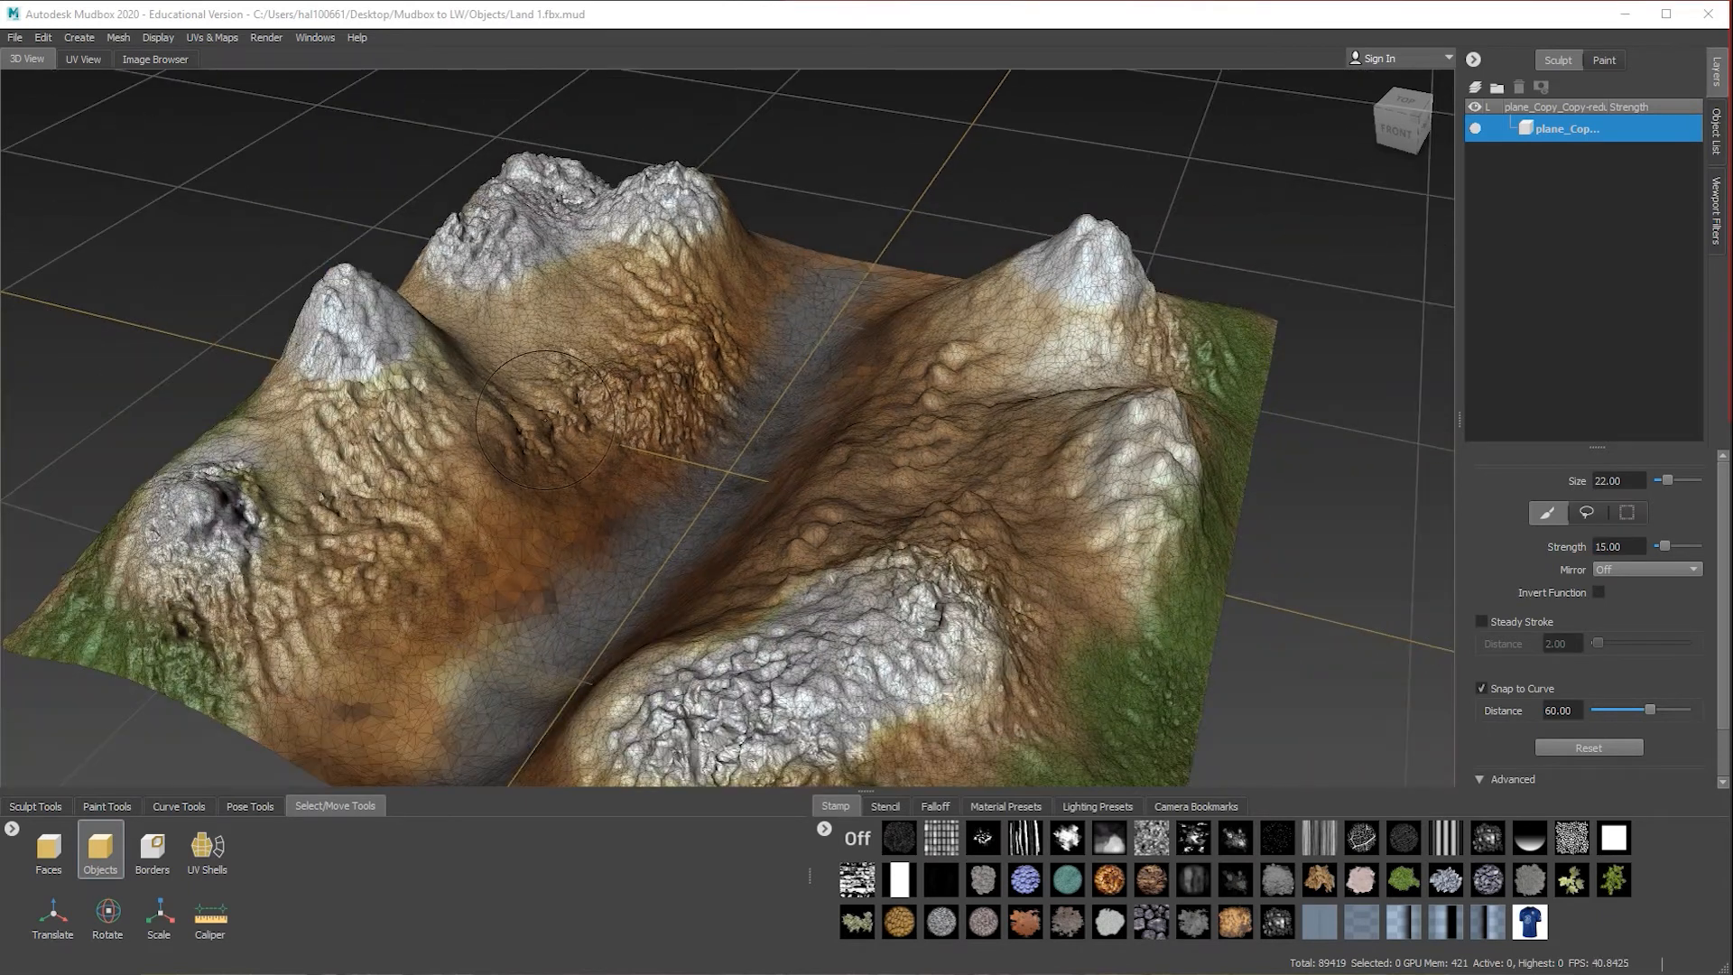
{"action": "left_click", "coordinate": [118, 38]}
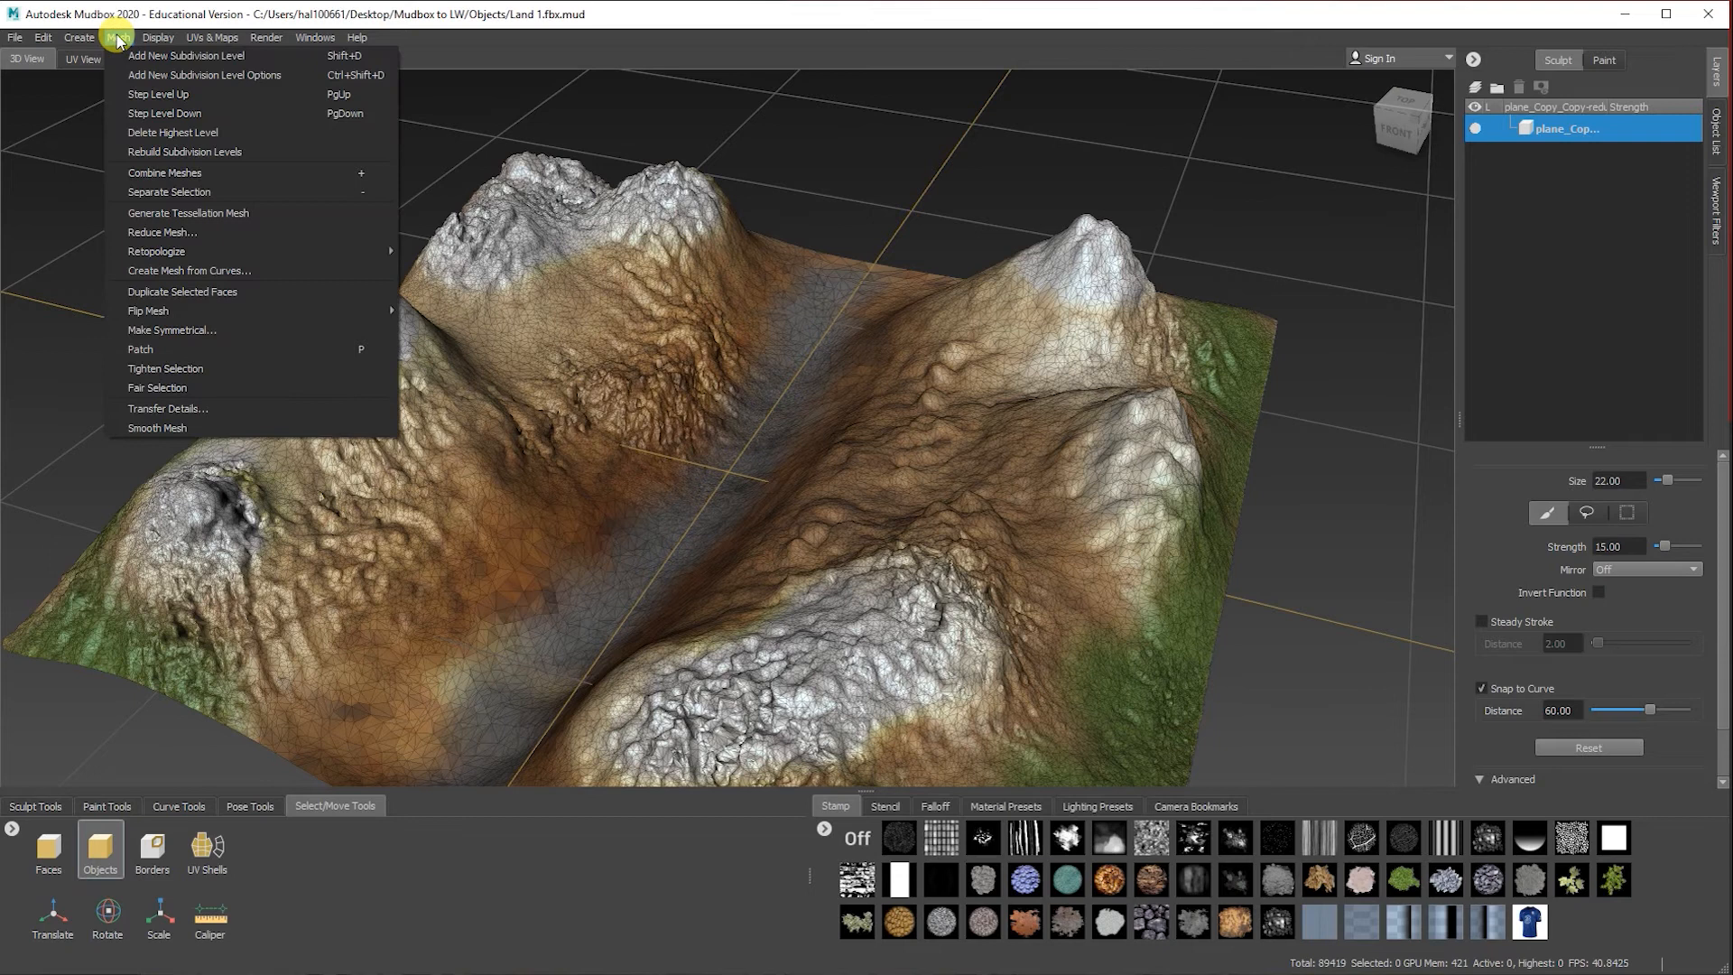
{"action": "mouse_move", "coordinate": [165, 43]}
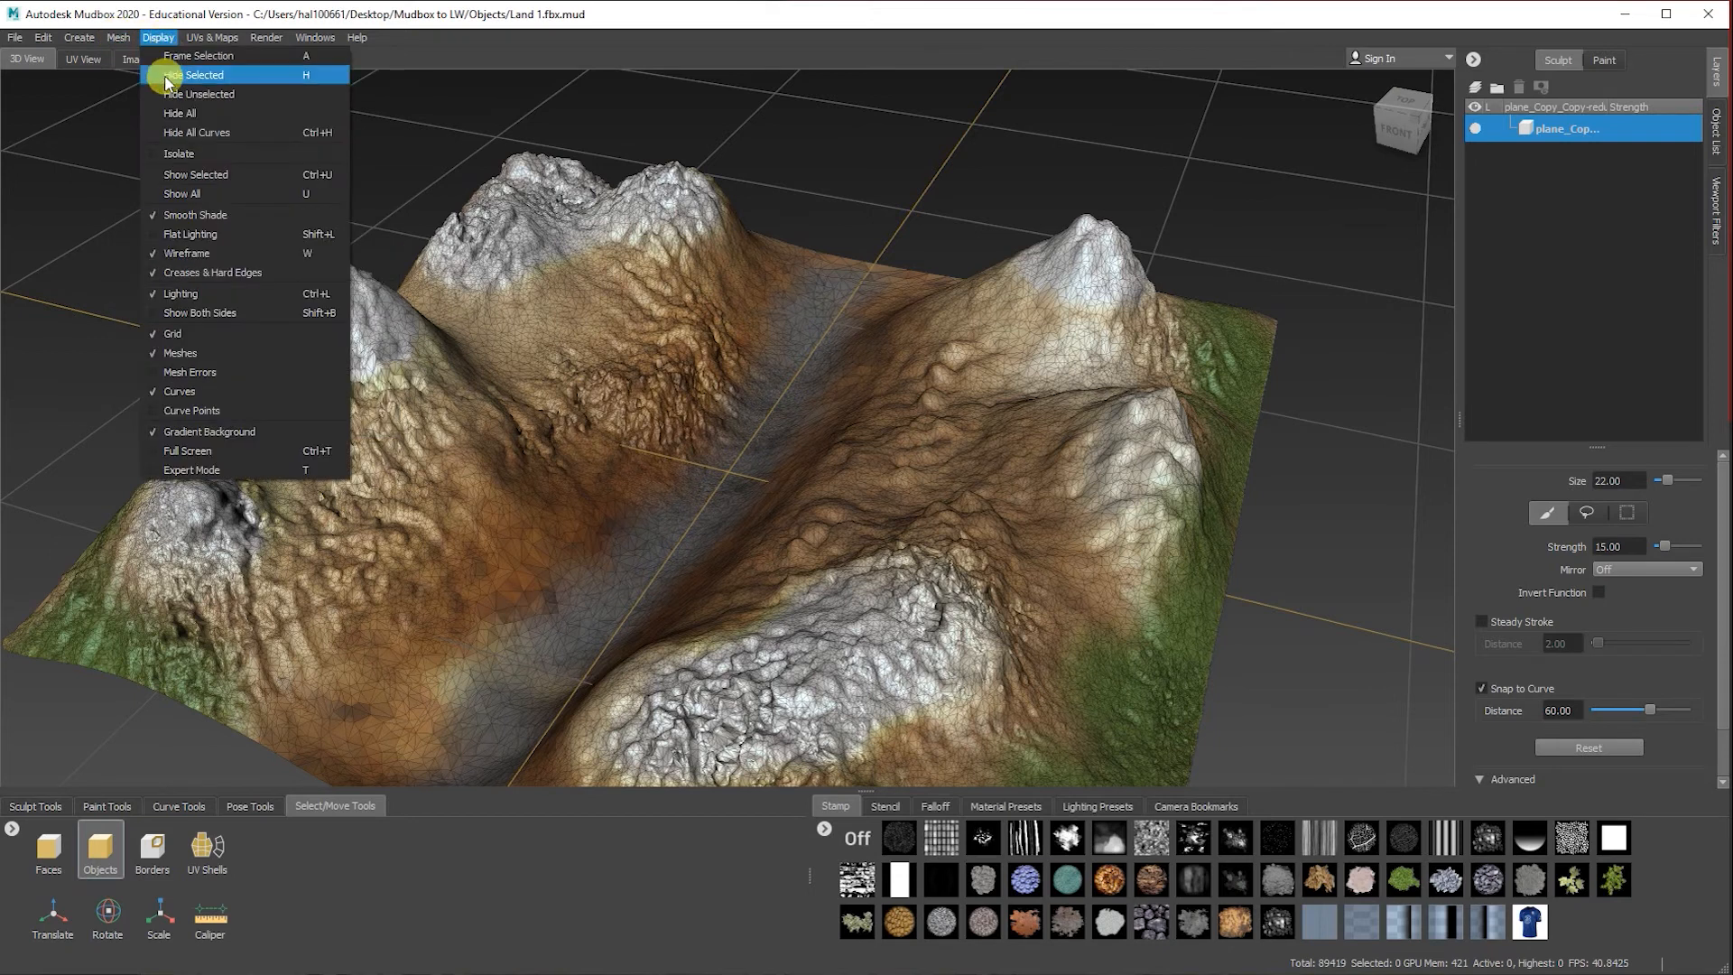
{"action": "left_click", "coordinate": [181, 253]}
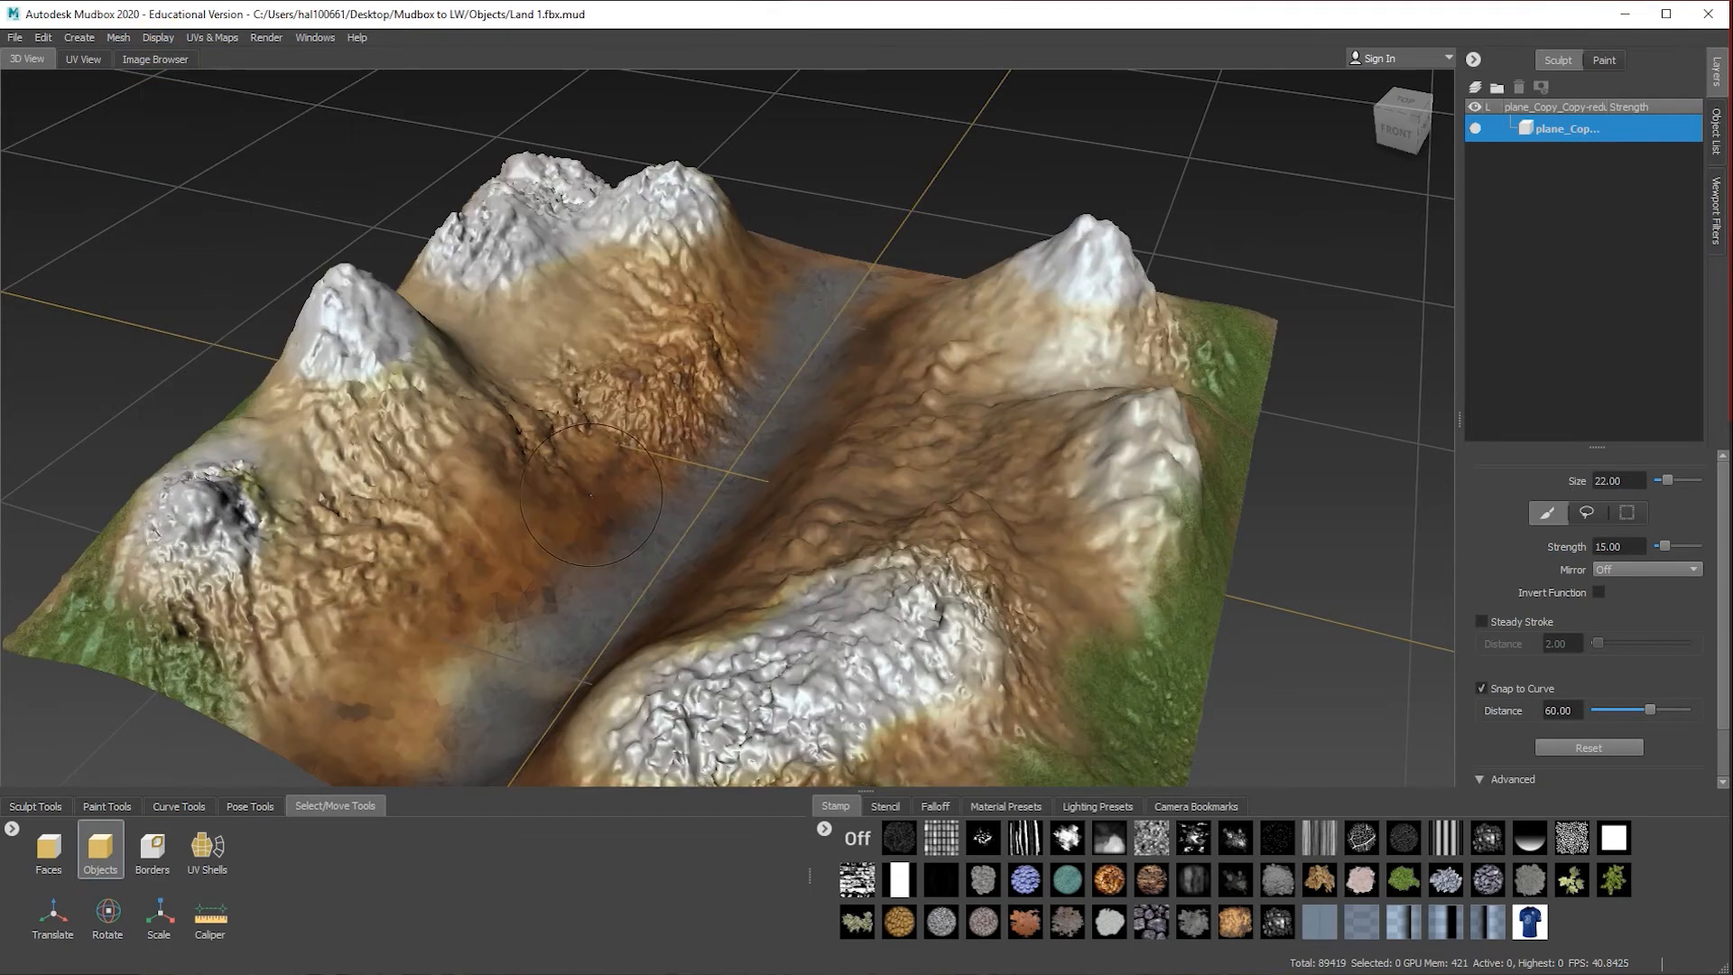
{"action": "scroll", "coordinate": [591, 495], "scroll_direction": "down", "scroll_amount": 2}
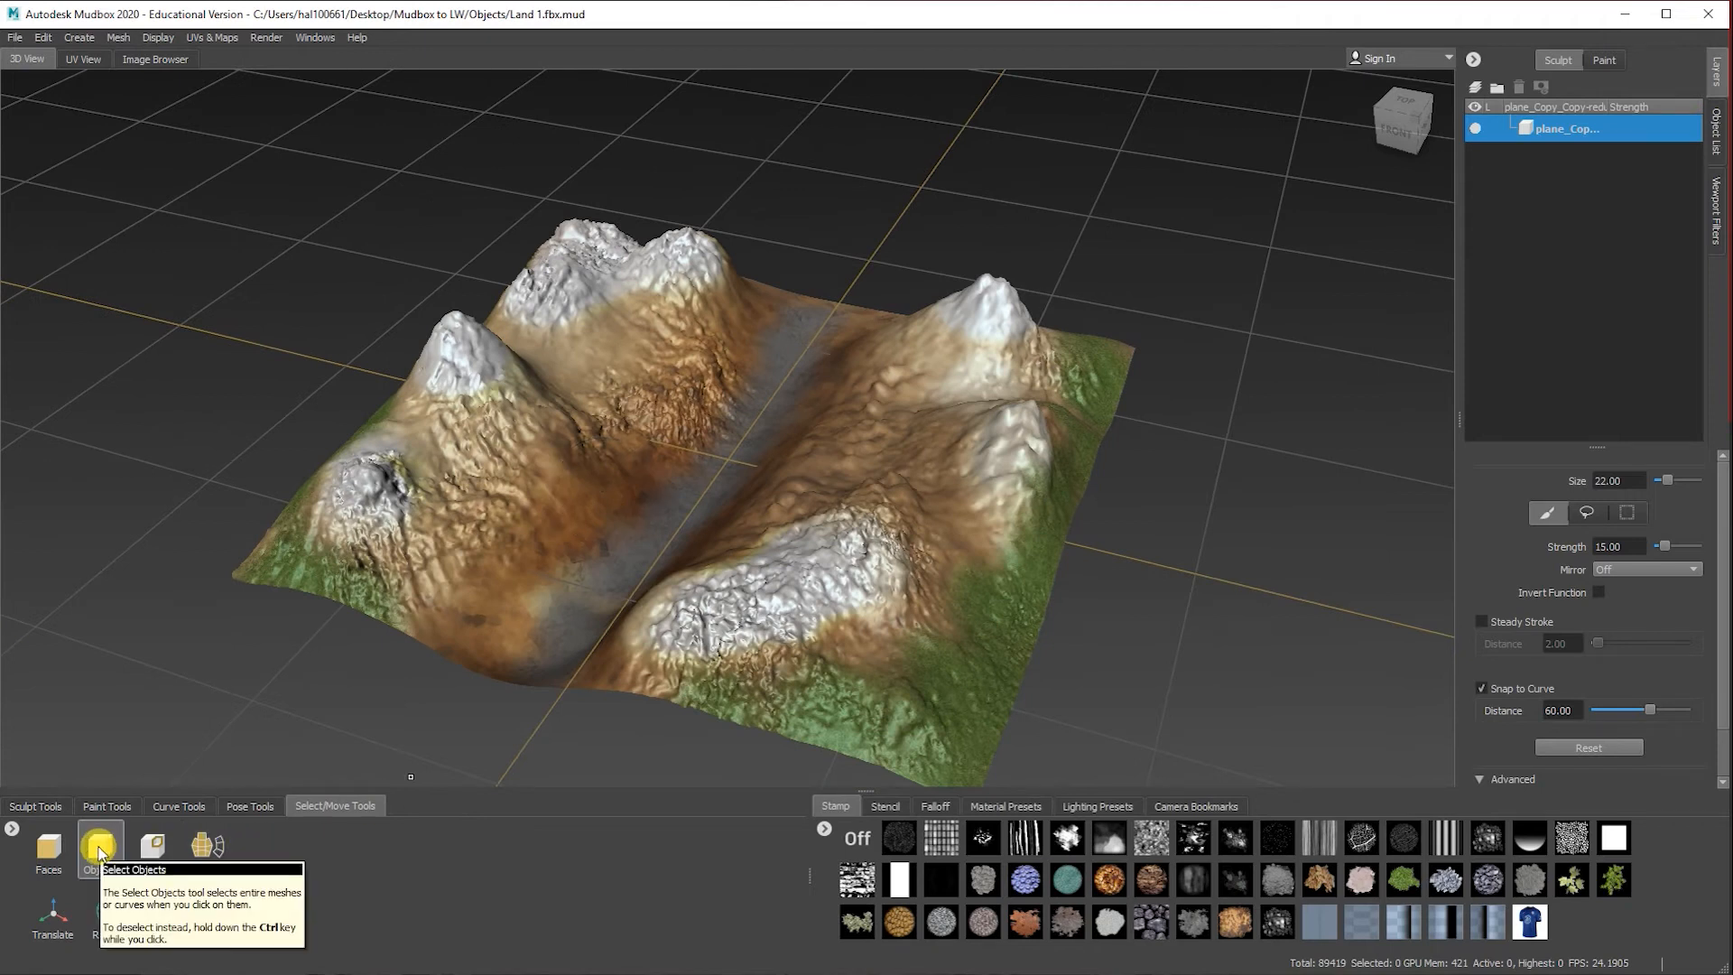
{"action": "left_click", "coordinate": [99, 849]}
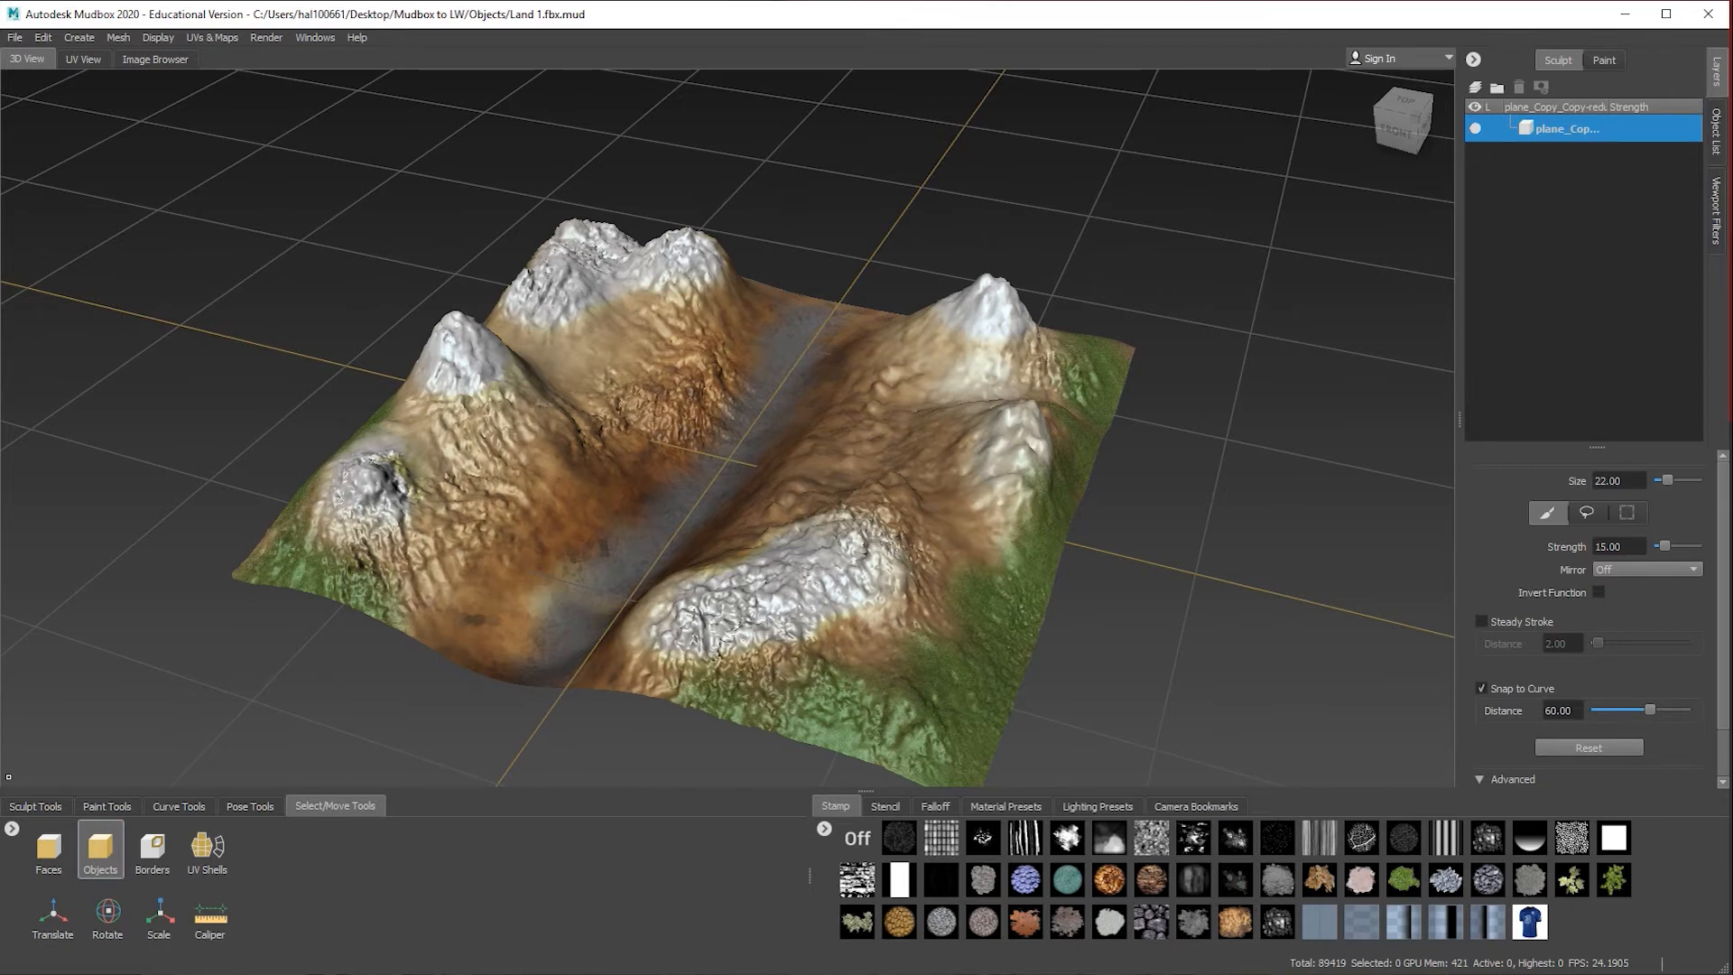
{"action": "left_click", "coordinate": [41, 807]}
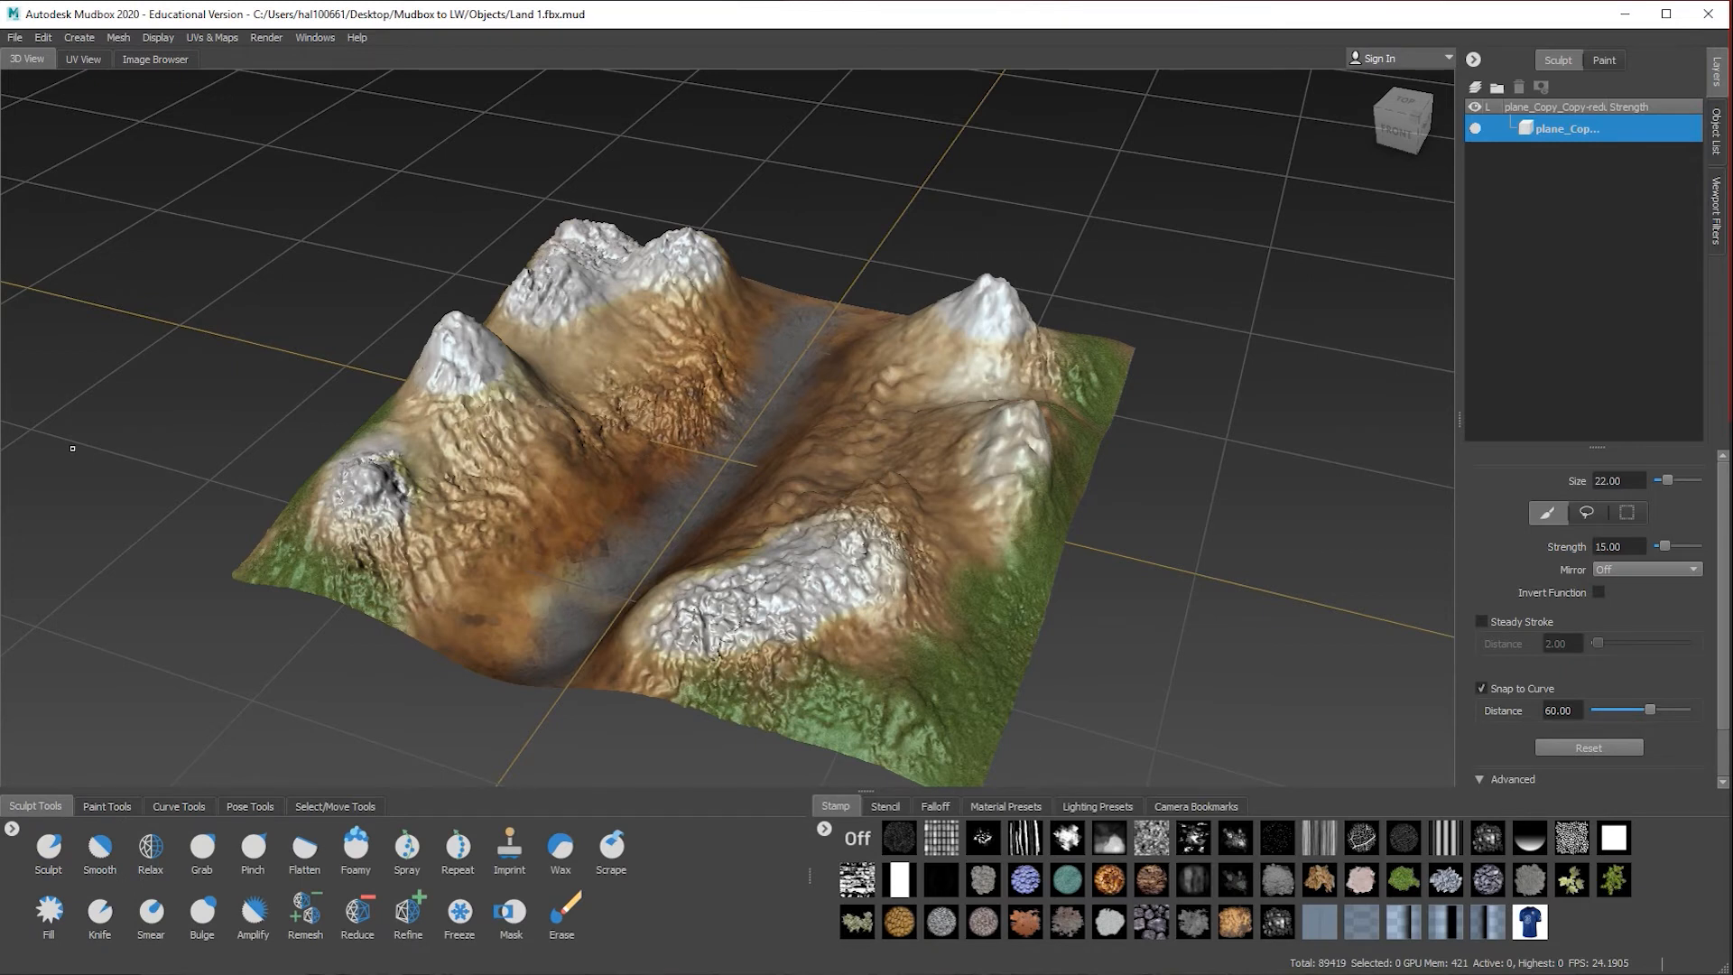
Step: Darken the brown slope along the valley with the Burn brush on the merged Diffuse layer
{"action": "left_click", "coordinate": [106, 807]}
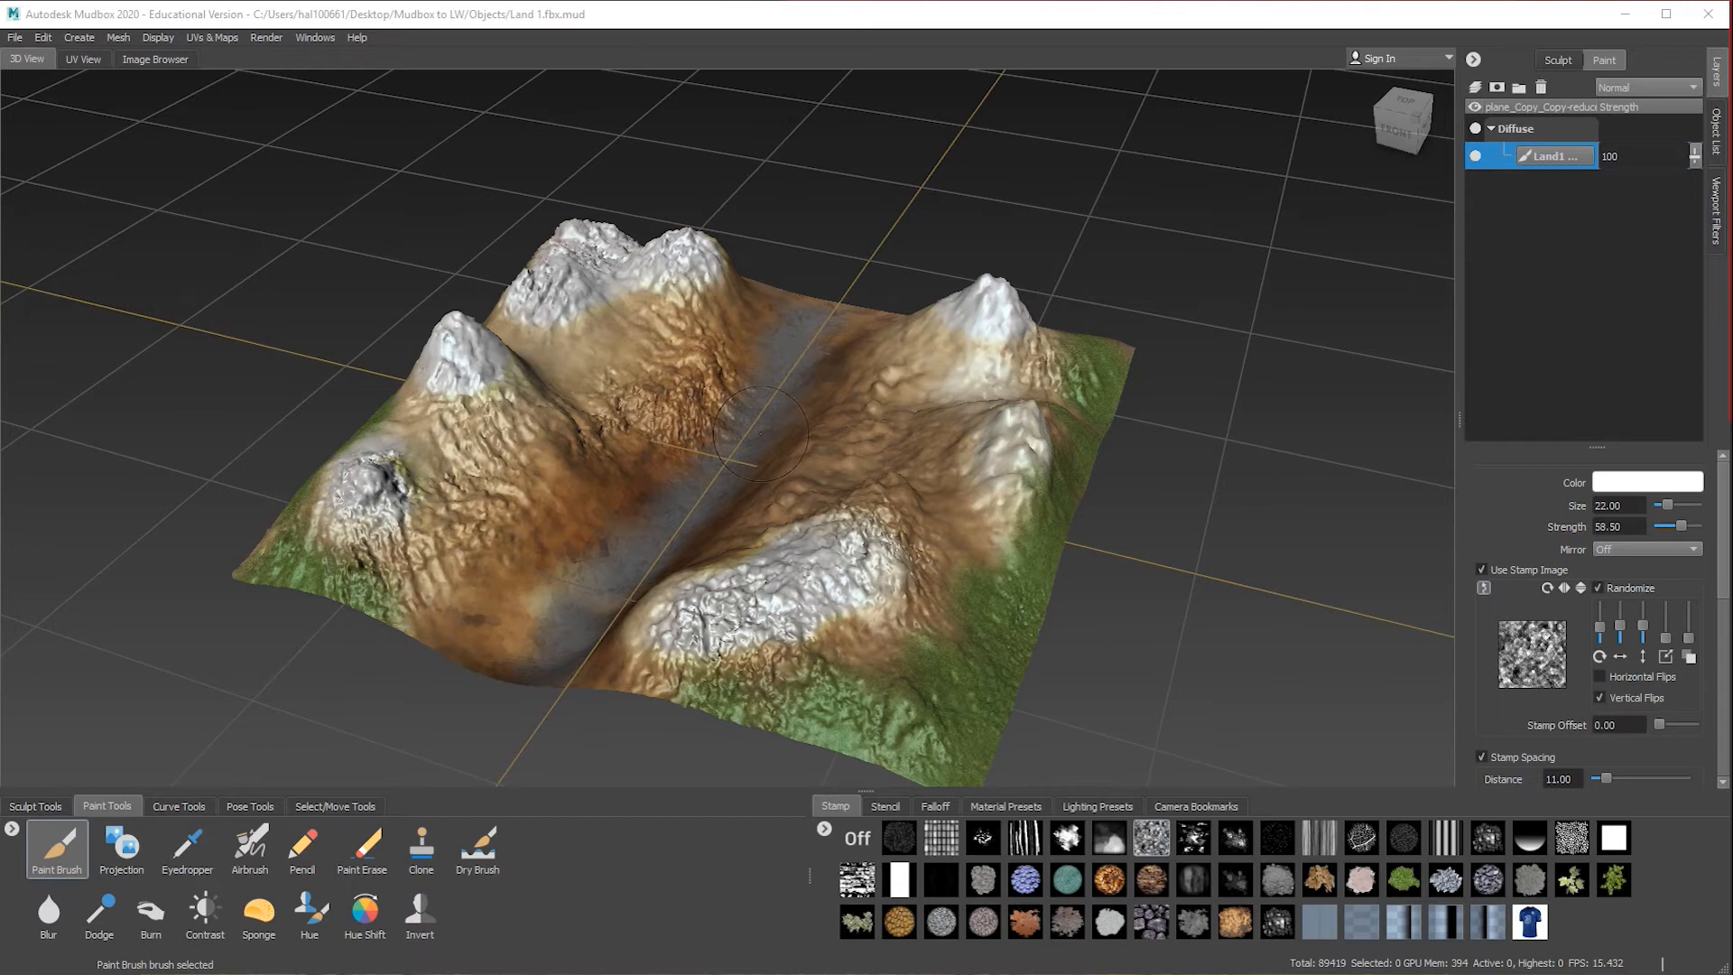
{"action": "left_click", "coordinate": [150, 912]}
{"action": "left_click", "coordinate": [998, 518]}
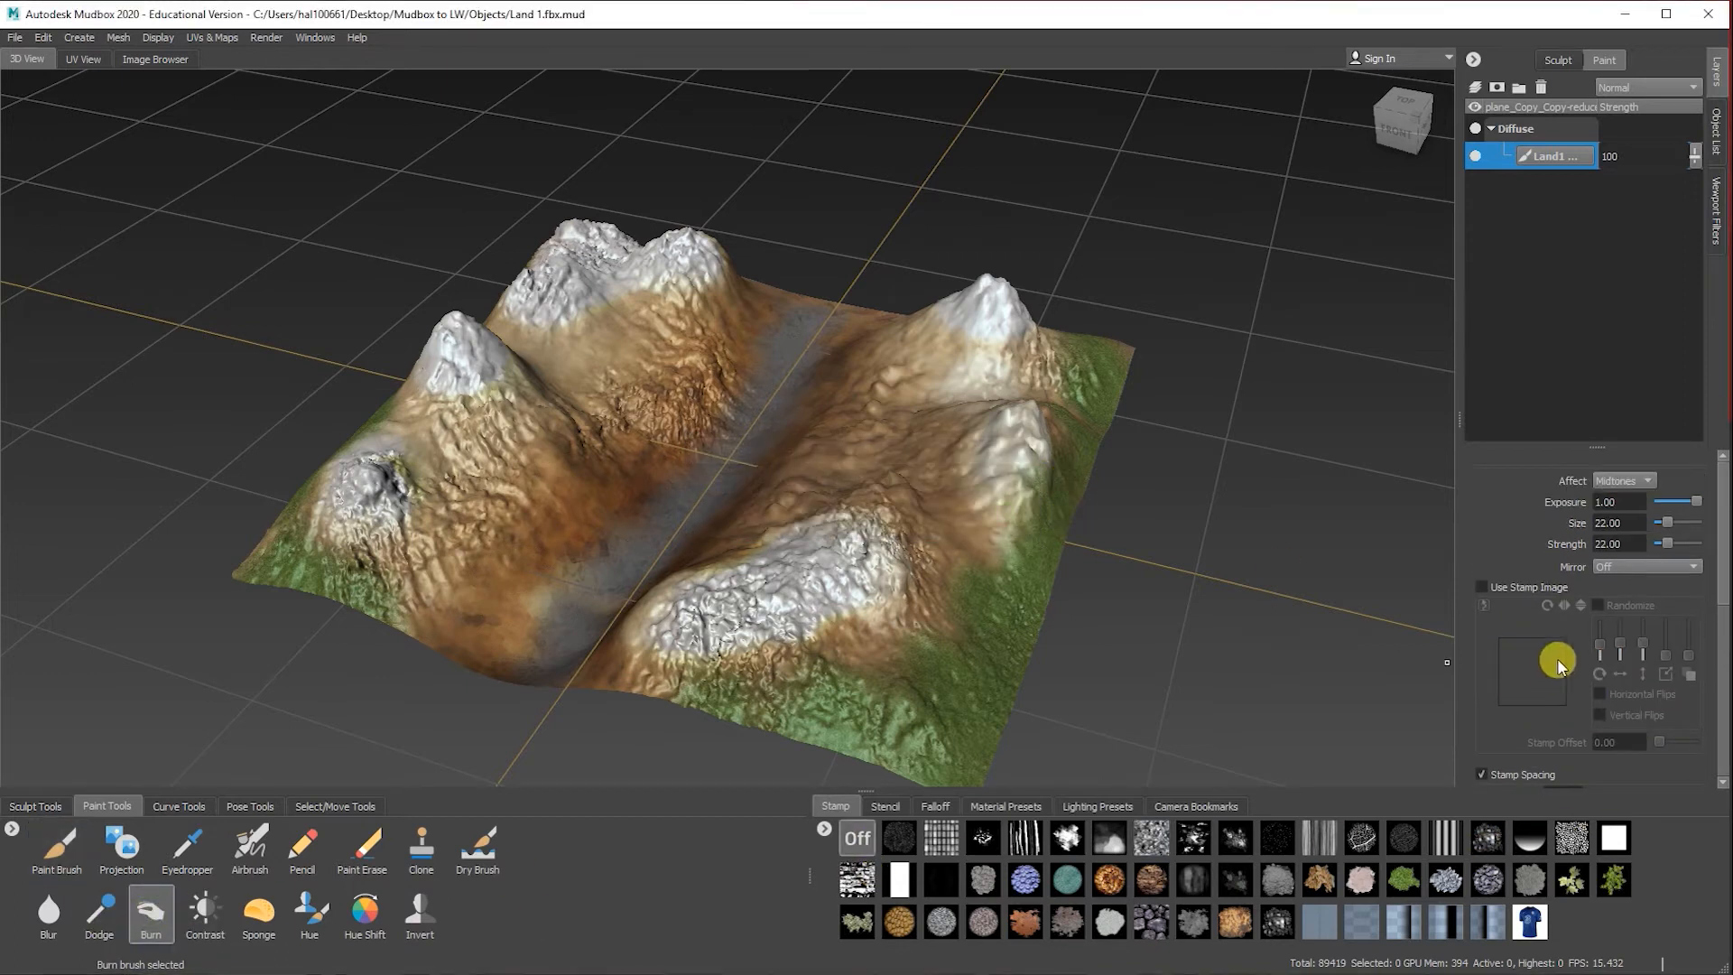
{"action": "left_click_drag", "start_coordinate": [1691, 503], "coordinate": [1682, 522]}
{"action": "mouse_move", "coordinate": [483, 614]}
{"action": "left_mouse_down"}
{"action": "mouse_move", "coordinate": [578, 560]}
{"action": "mouse_move", "coordinate": [686, 406]}
{"action": "mouse_move", "coordinate": [824, 307]}
{"action": "left_mouse_up"}
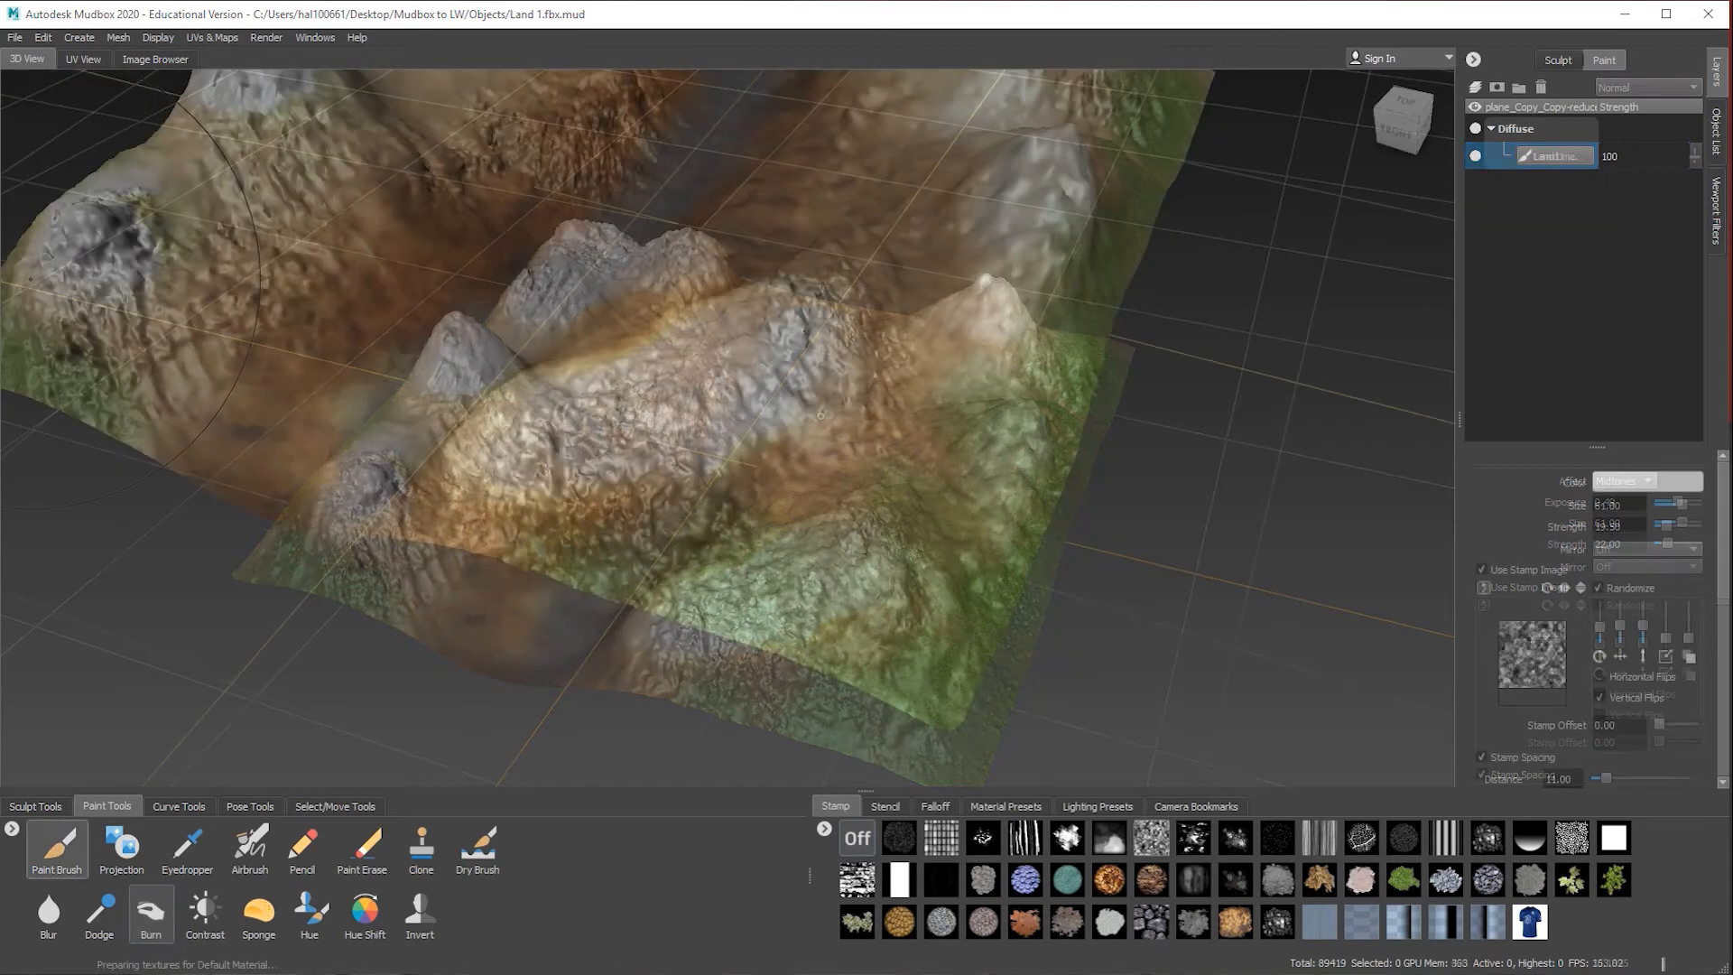
Step: Create a paint layer named Normal land in the Normal Map channel, keeping size 2048 and TIFF [8 bit, RGBA]
{"action": "mouse_move", "coordinate": [632, 298]}
{"action": "right_mouse_down", "text": "alt"}
{"action": "mouse_move", "coordinate": [686, 271]}
{"action": "mouse_move", "coordinate": [650, 284]}
{"action": "right_mouse_up", "text": "alt"}
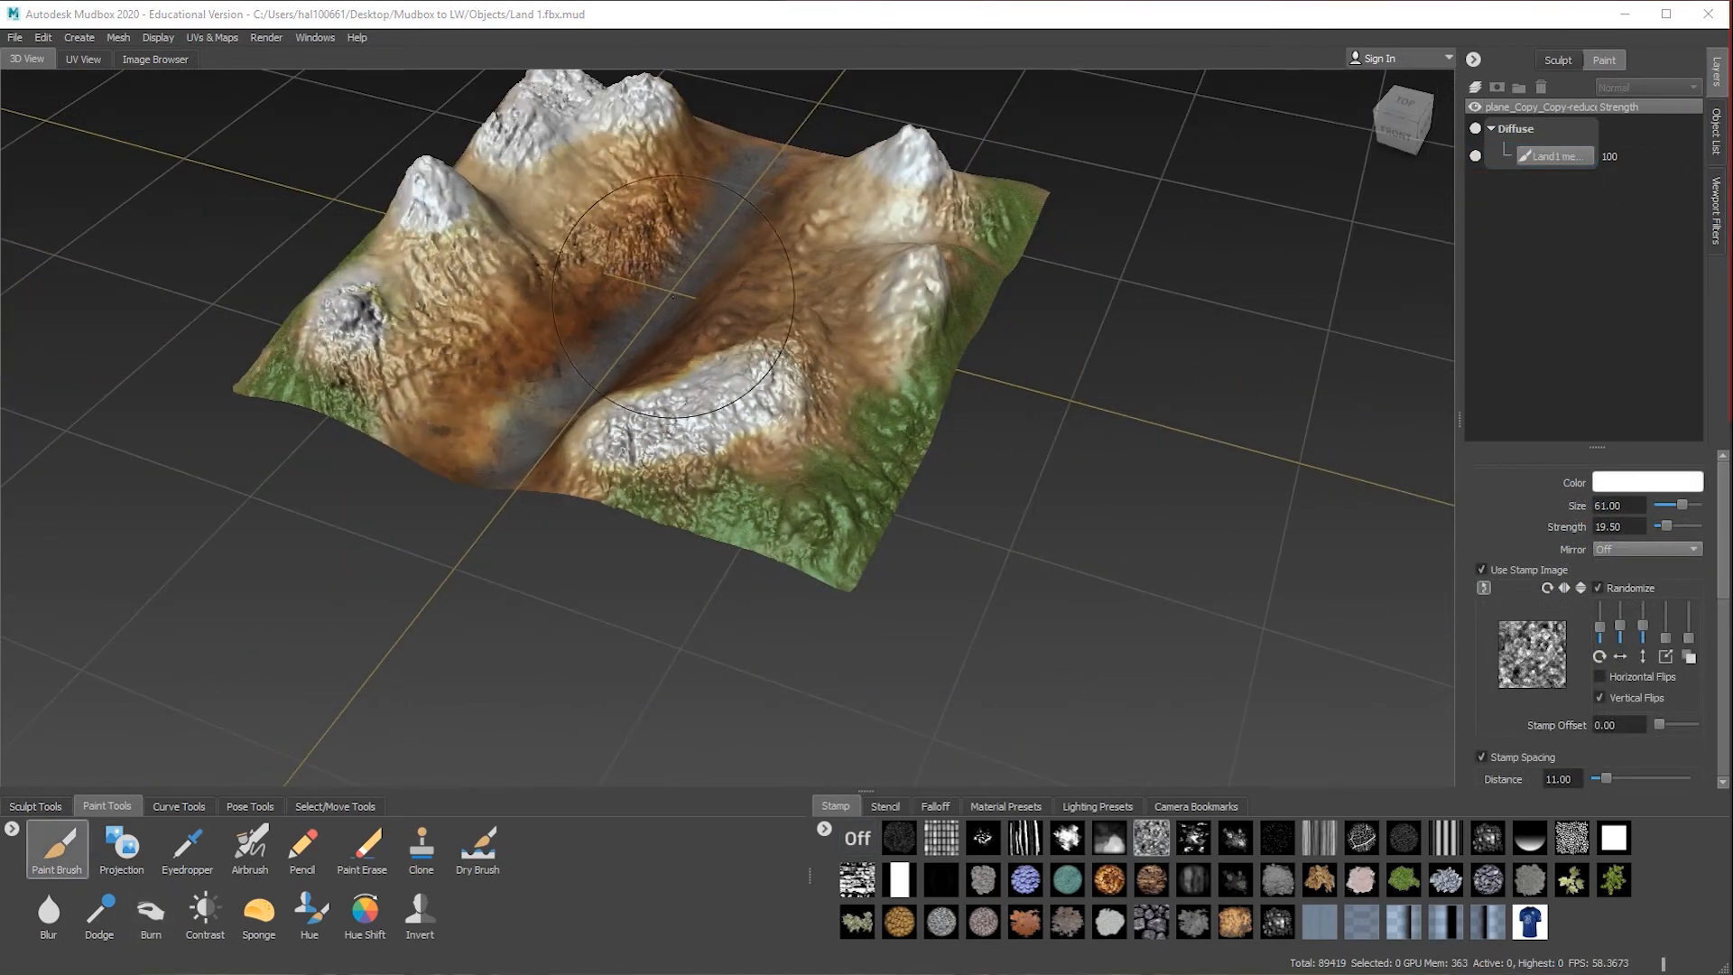
{"action": "mouse_move", "coordinate": [750, 249]}
{"action": "middle_mouse_down", "text": "alt"}
{"action": "mouse_move", "coordinate": [836, 352]}
{"action": "mouse_move", "coordinate": [808, 343]}
{"action": "middle_mouse_up", "text": "alt"}
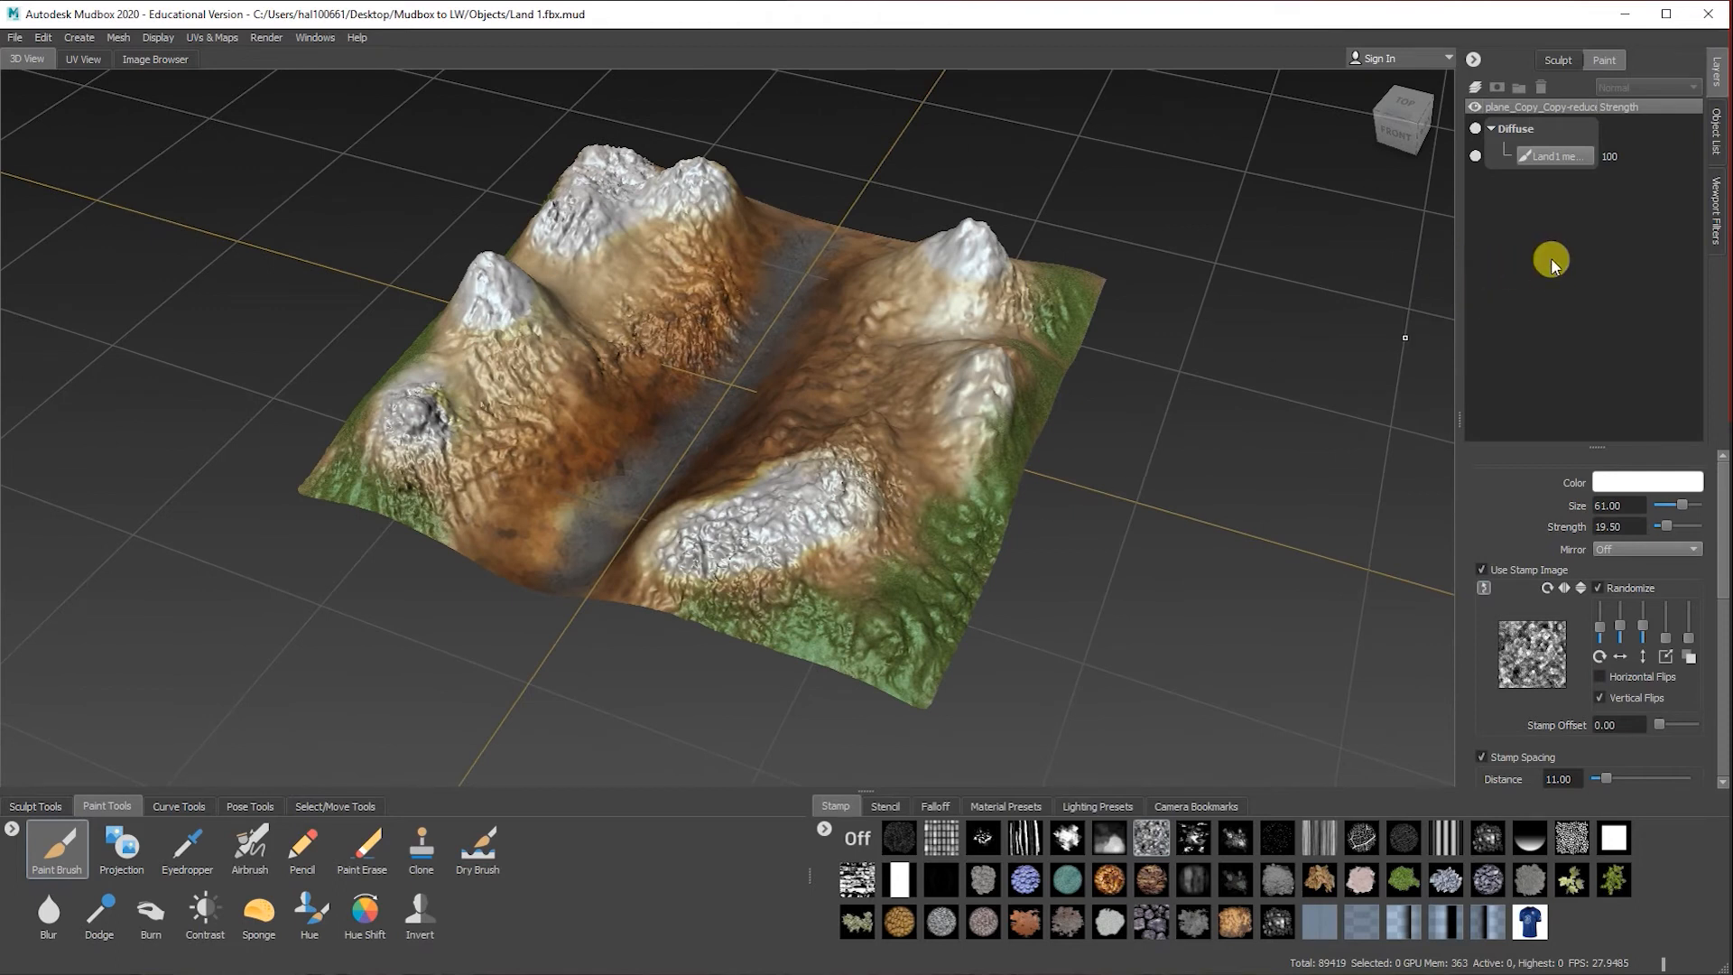
{"action": "right_click", "coordinate": [1535, 226]}
{"action": "left_click", "coordinate": [1591, 242]}
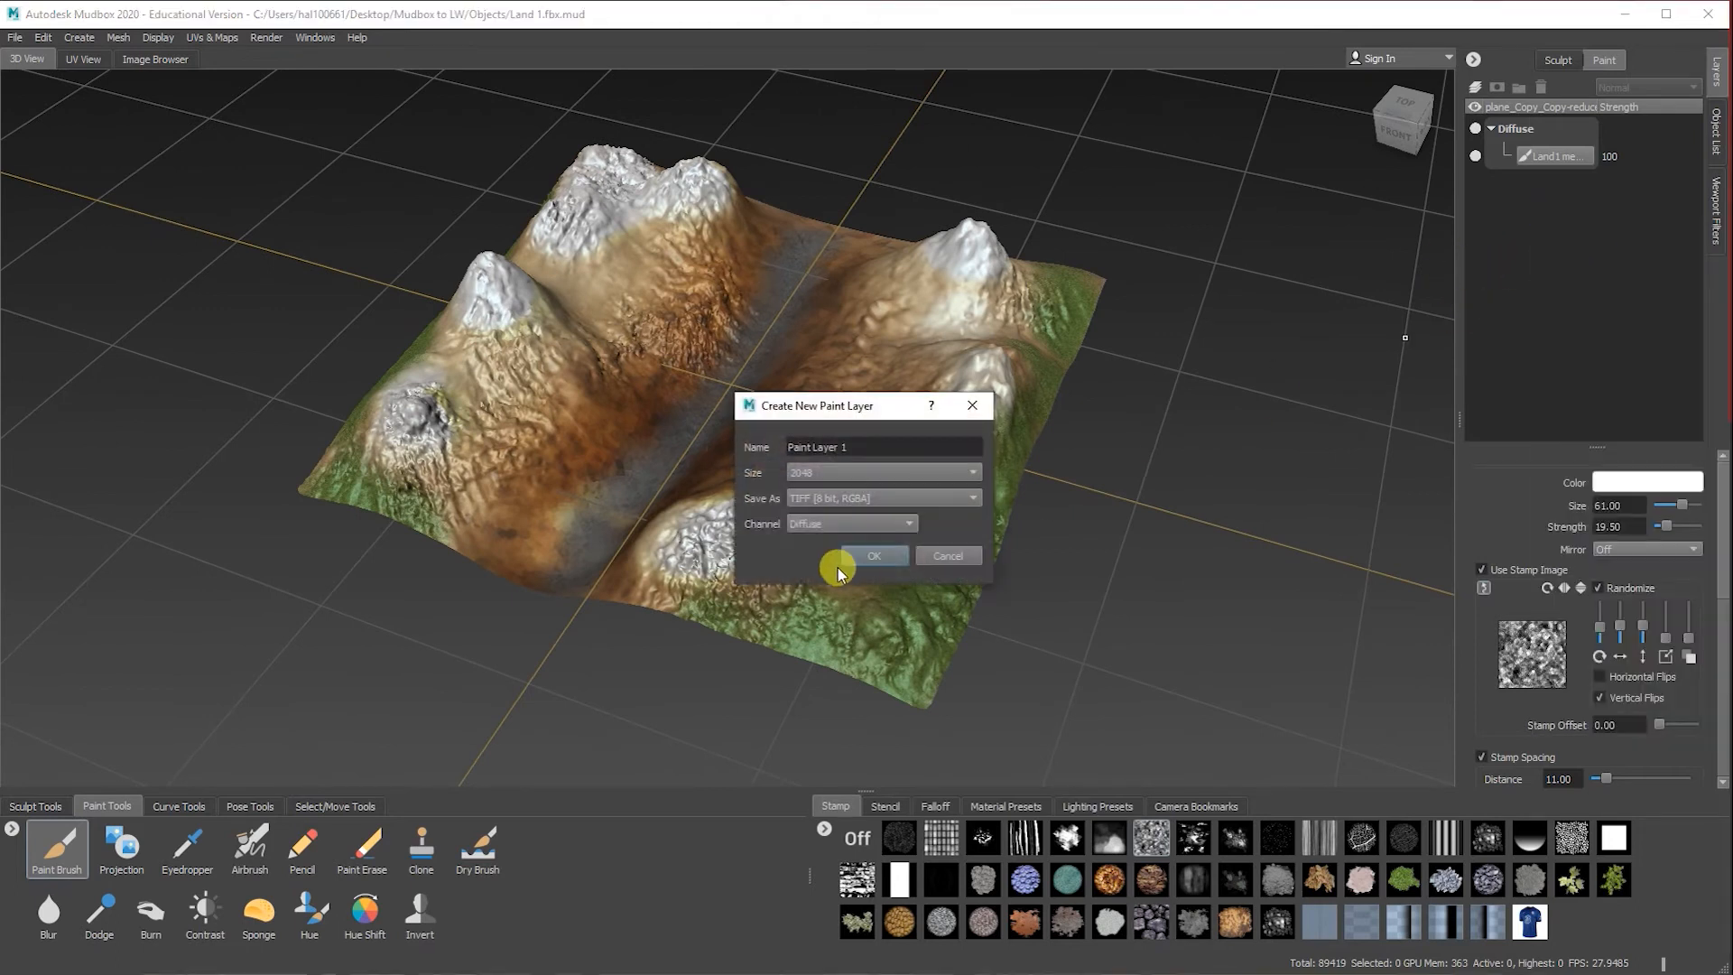
{"action": "left_click", "coordinate": [884, 447]}
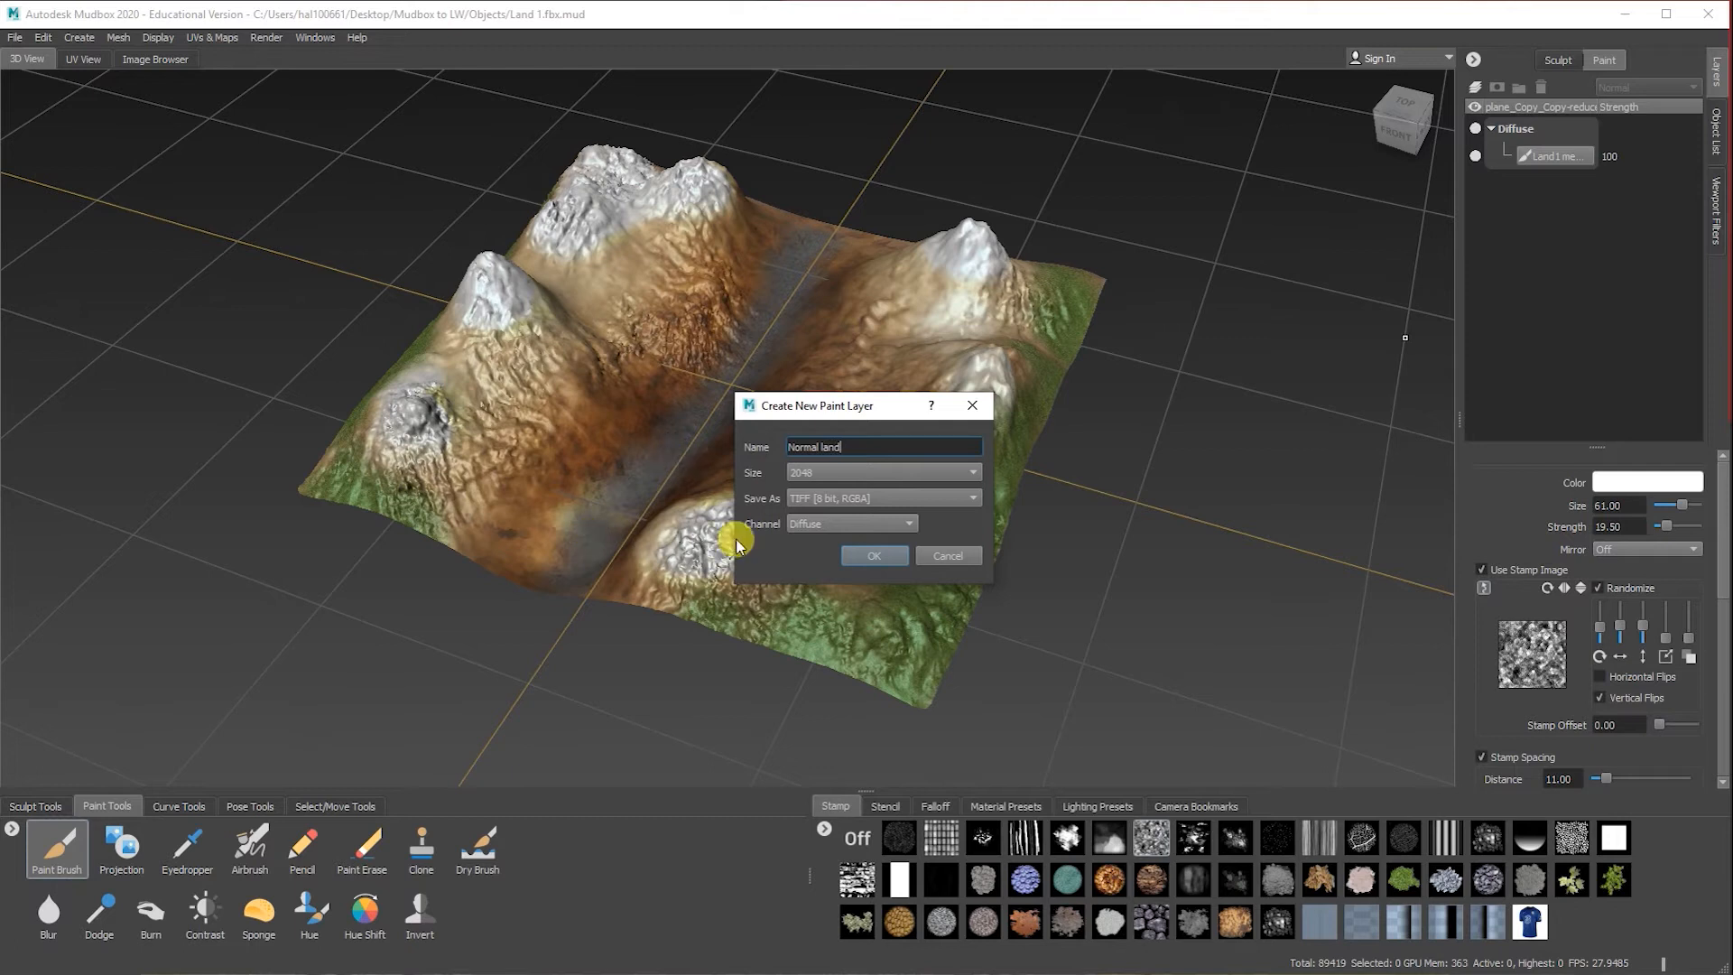
{"action": "left_click", "coordinate": [787, 525]}
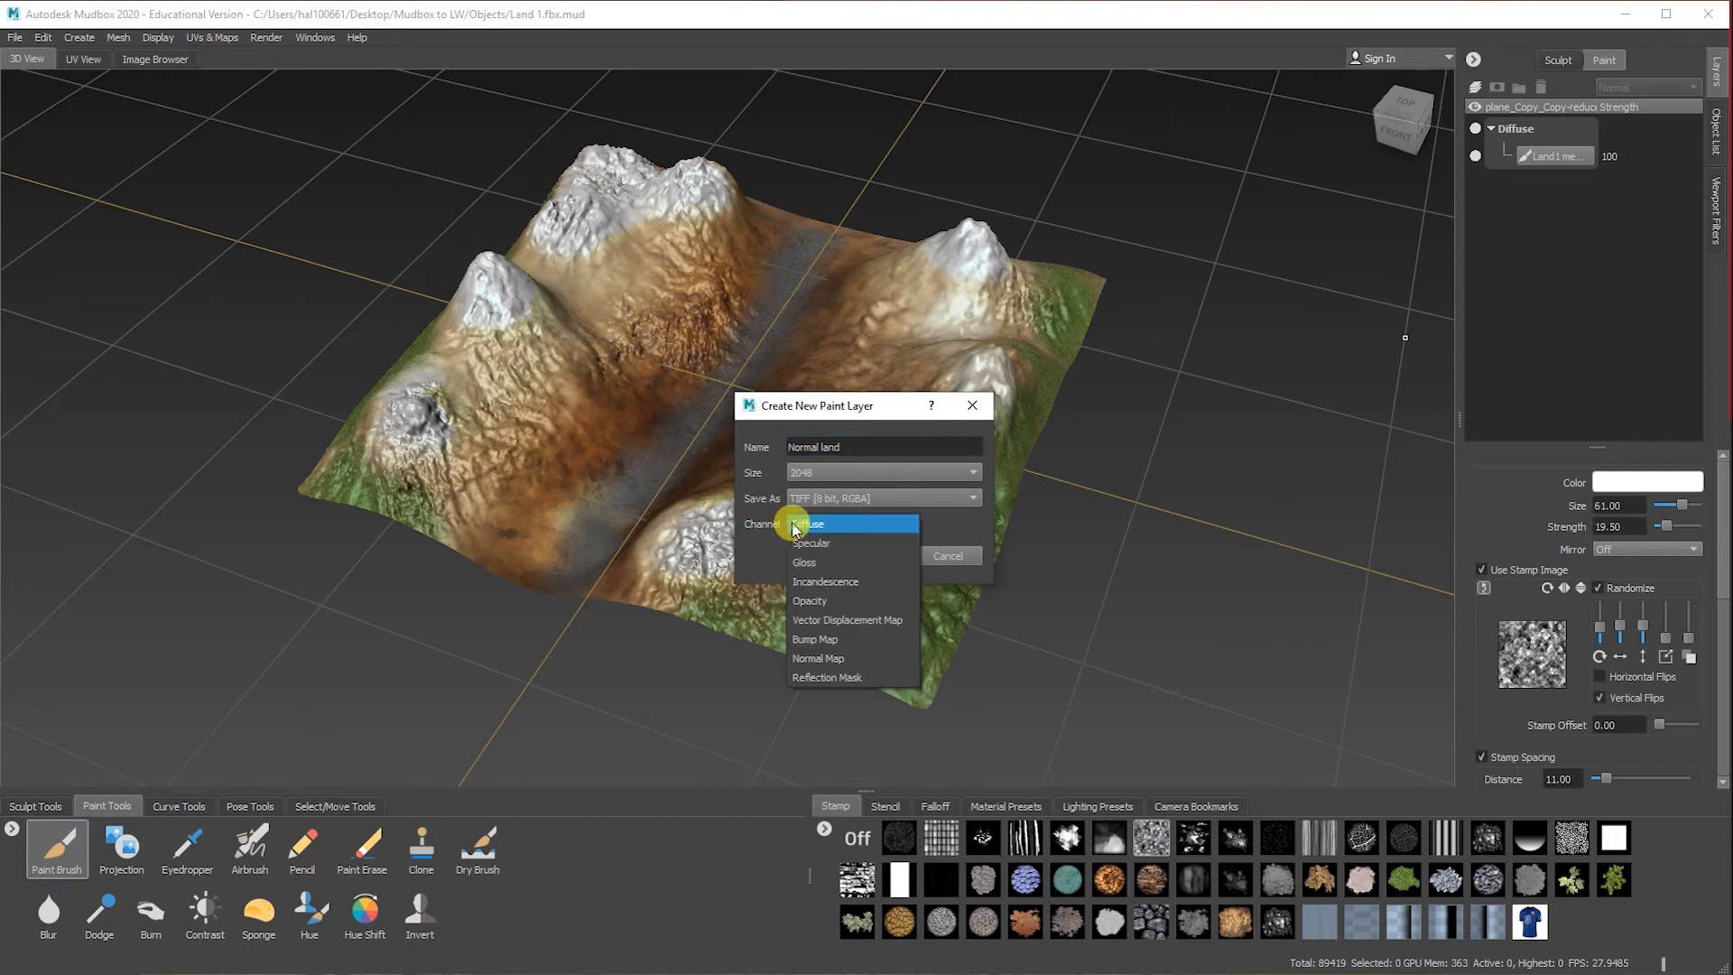
{"action": "left_click", "coordinate": [821, 658]}
{"action": "left_click", "coordinate": [867, 555]}
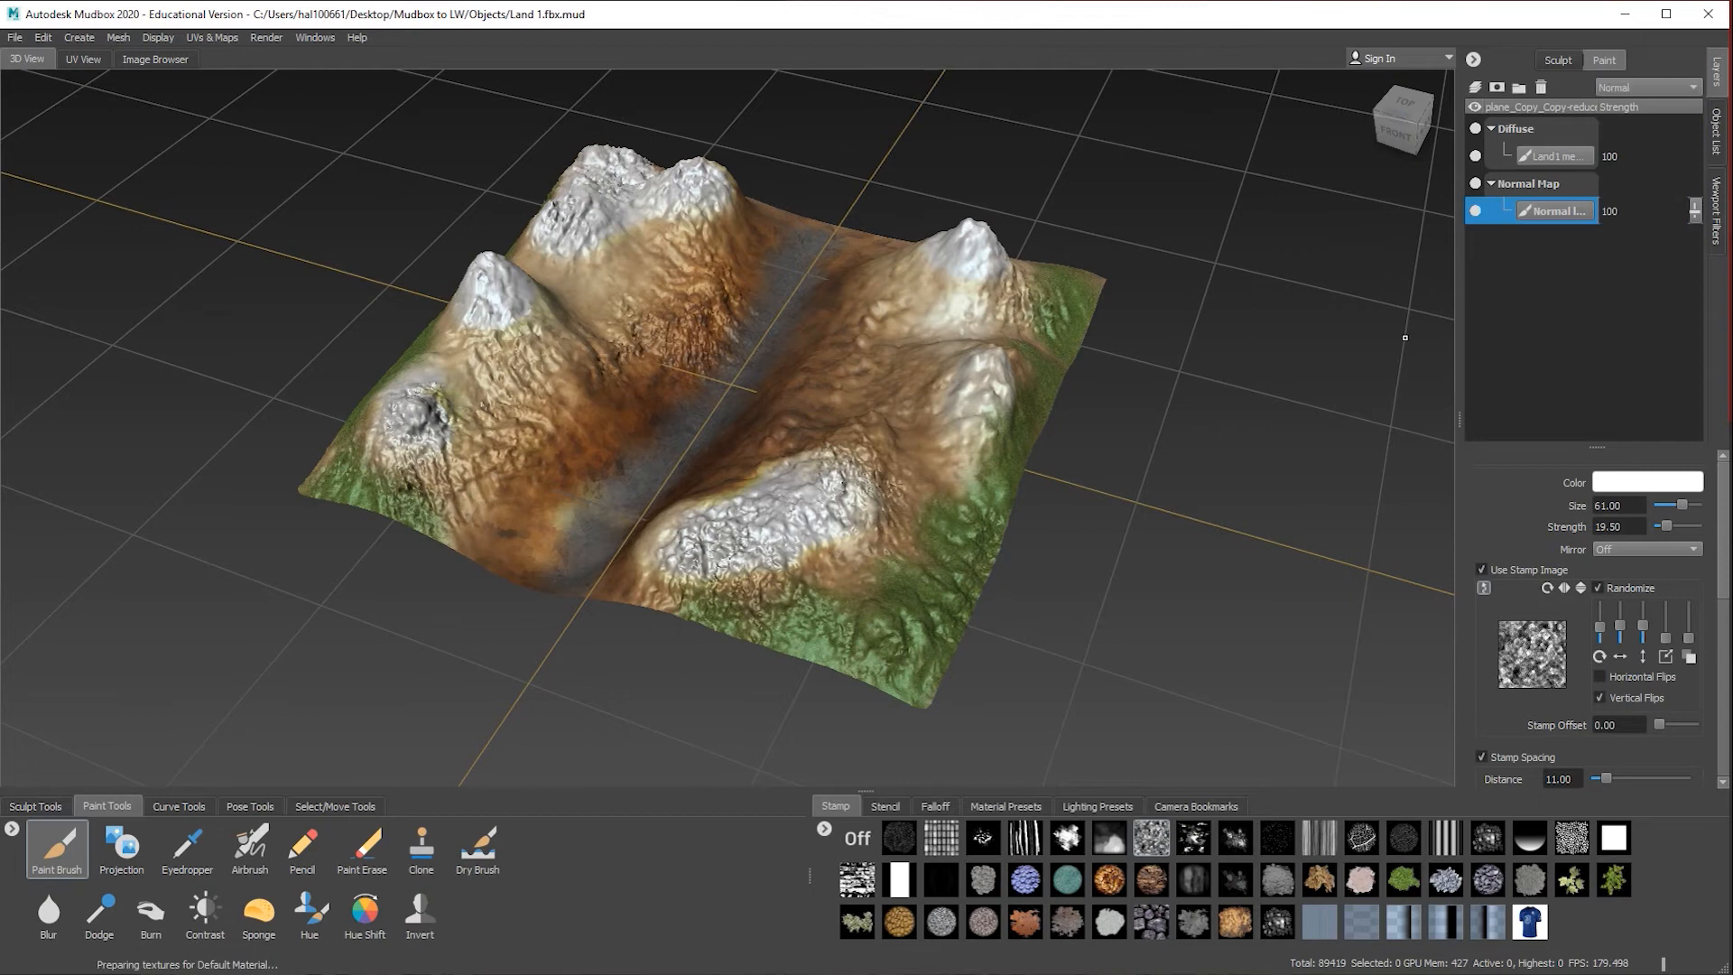
Step: Paint rough surface relief over the snowy peaks, slopes, valley and grass on the normal map layer with the grainy stamp
{"action": "key", "text": "f"}
{"action": "left_click", "coordinate": [56, 846]}
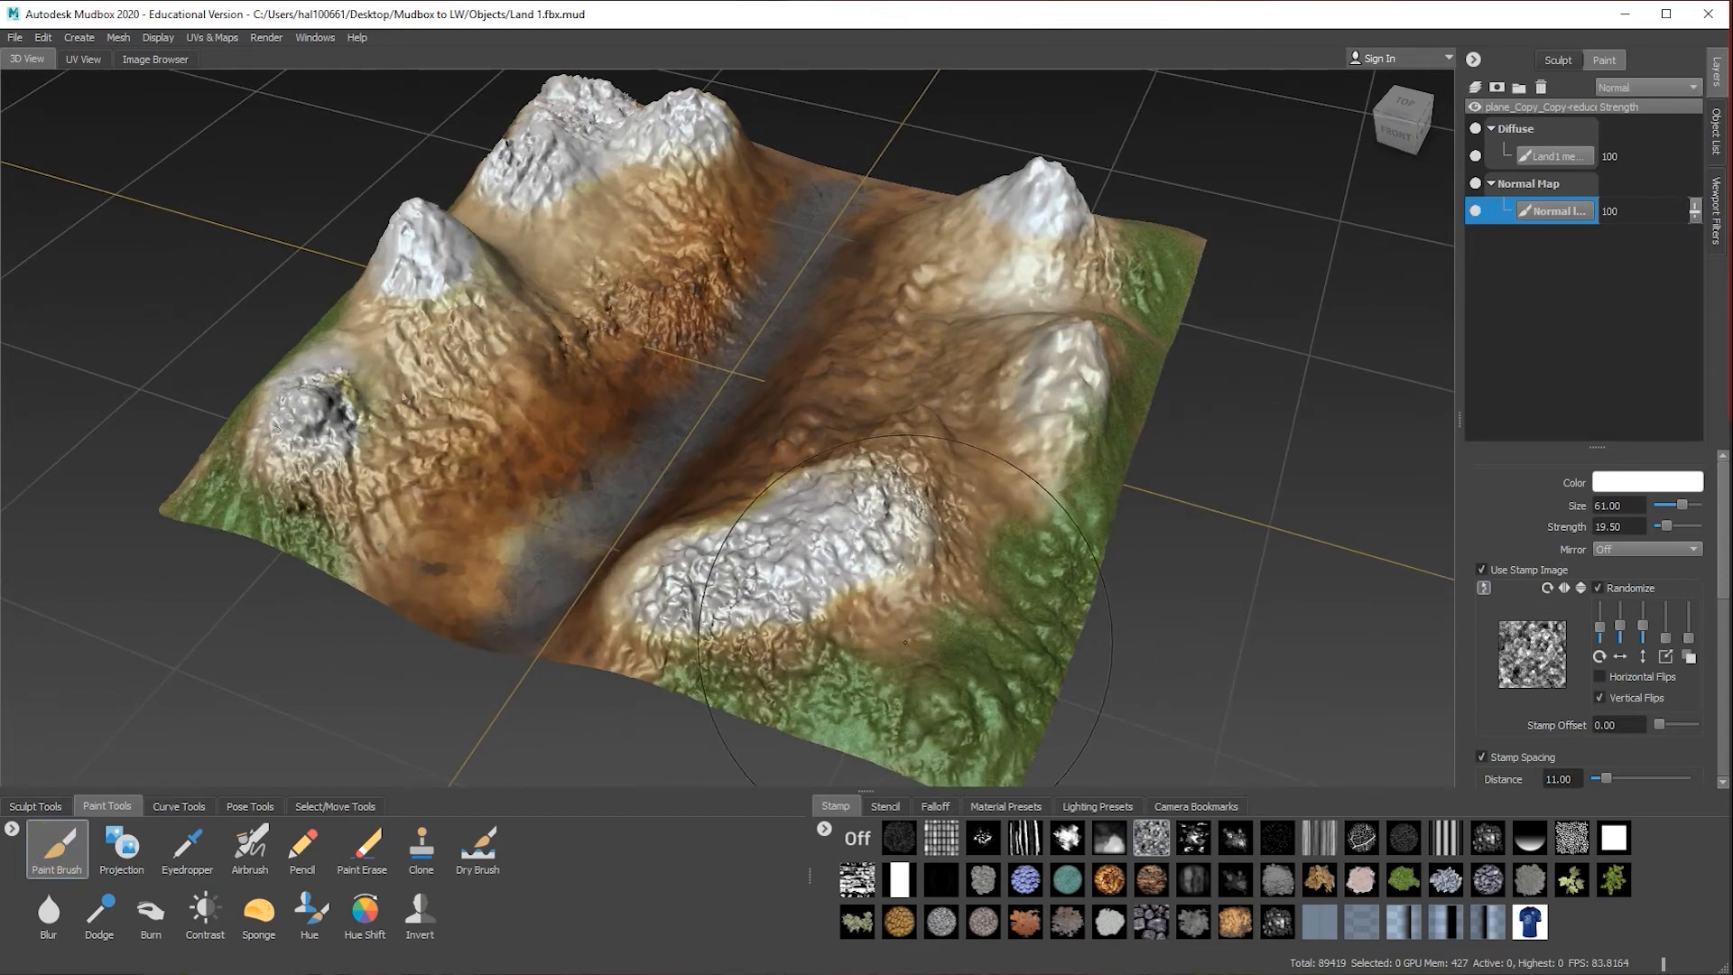
{"action": "mouse_move", "coordinate": [786, 647]}
{"action": "left_mouse_down"}
{"action": "mouse_move", "coordinate": [840, 578]}
{"action": "mouse_move", "coordinate": [1015, 686]}
{"action": "mouse_move", "coordinate": [1075, 262]}
{"action": "mouse_move", "coordinate": [1128, 232]}
{"action": "left_mouse_up"}
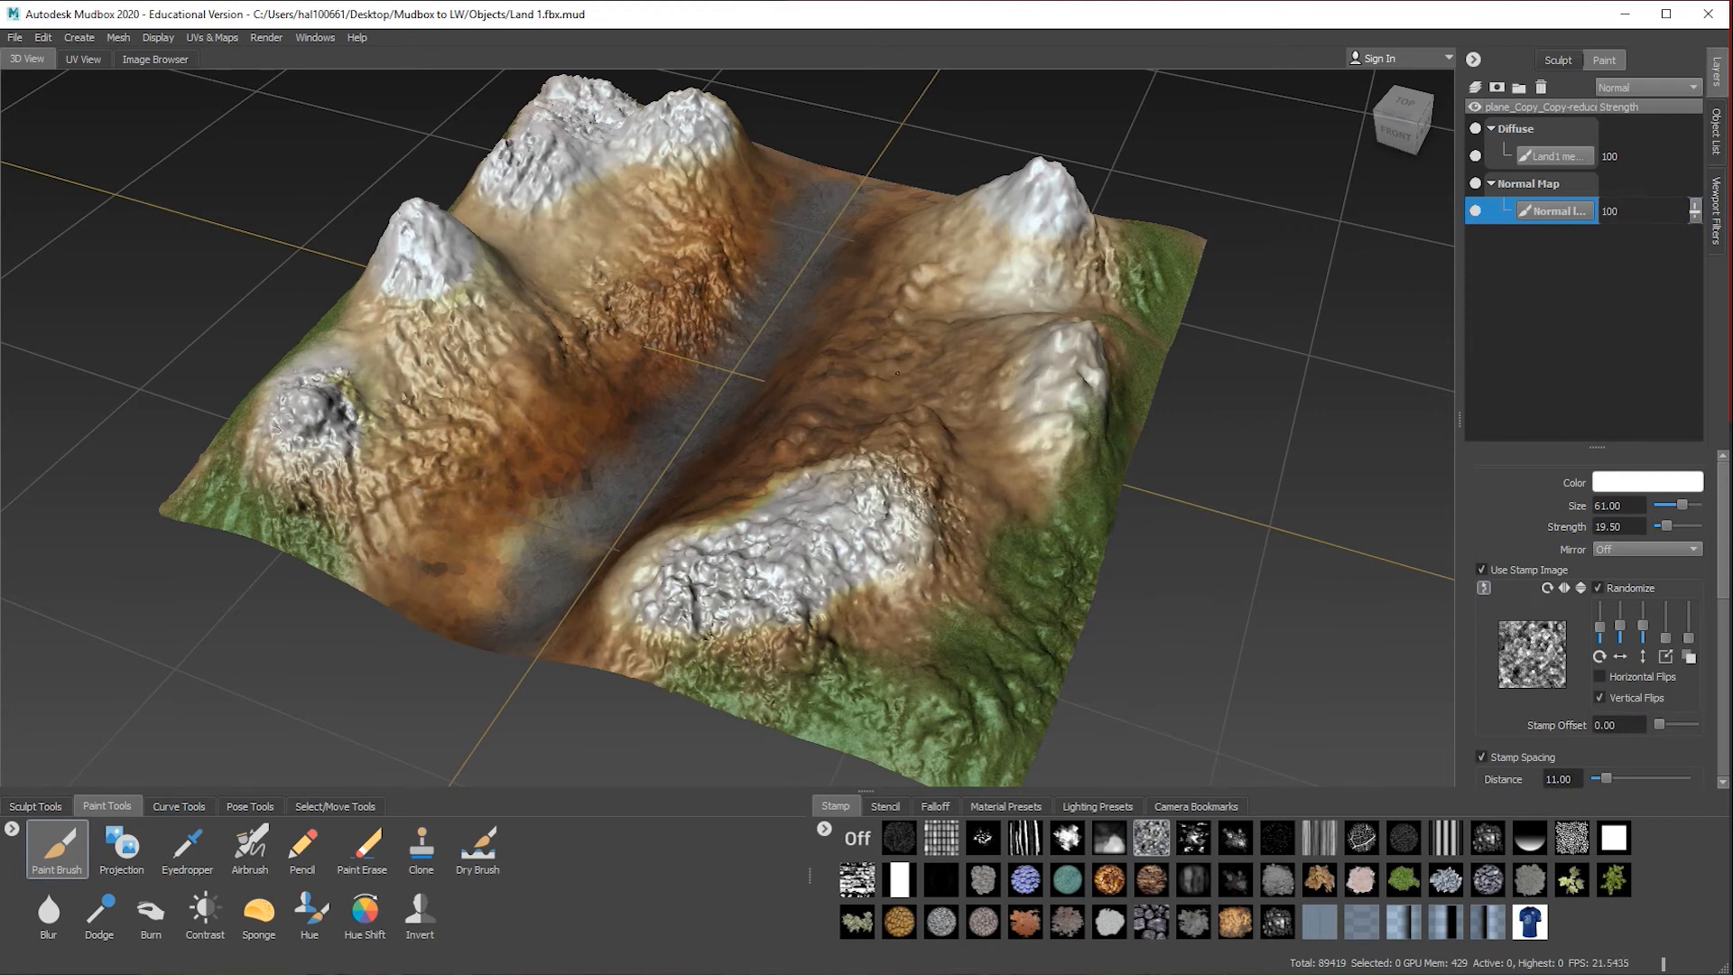
{"action": "mouse_move", "coordinate": [926, 250]}
{"action": "left_mouse_down"}
{"action": "mouse_move", "coordinate": [632, 253]}
{"action": "mouse_move", "coordinate": [646, 334]}
{"action": "mouse_move", "coordinate": [714, 163]}
{"action": "mouse_move", "coordinate": [589, 334]}
{"action": "mouse_move", "coordinate": [506, 361]}
{"action": "mouse_move", "coordinate": [343, 479]}
{"action": "mouse_move", "coordinate": [269, 474]}
{"action": "left_mouse_up"}
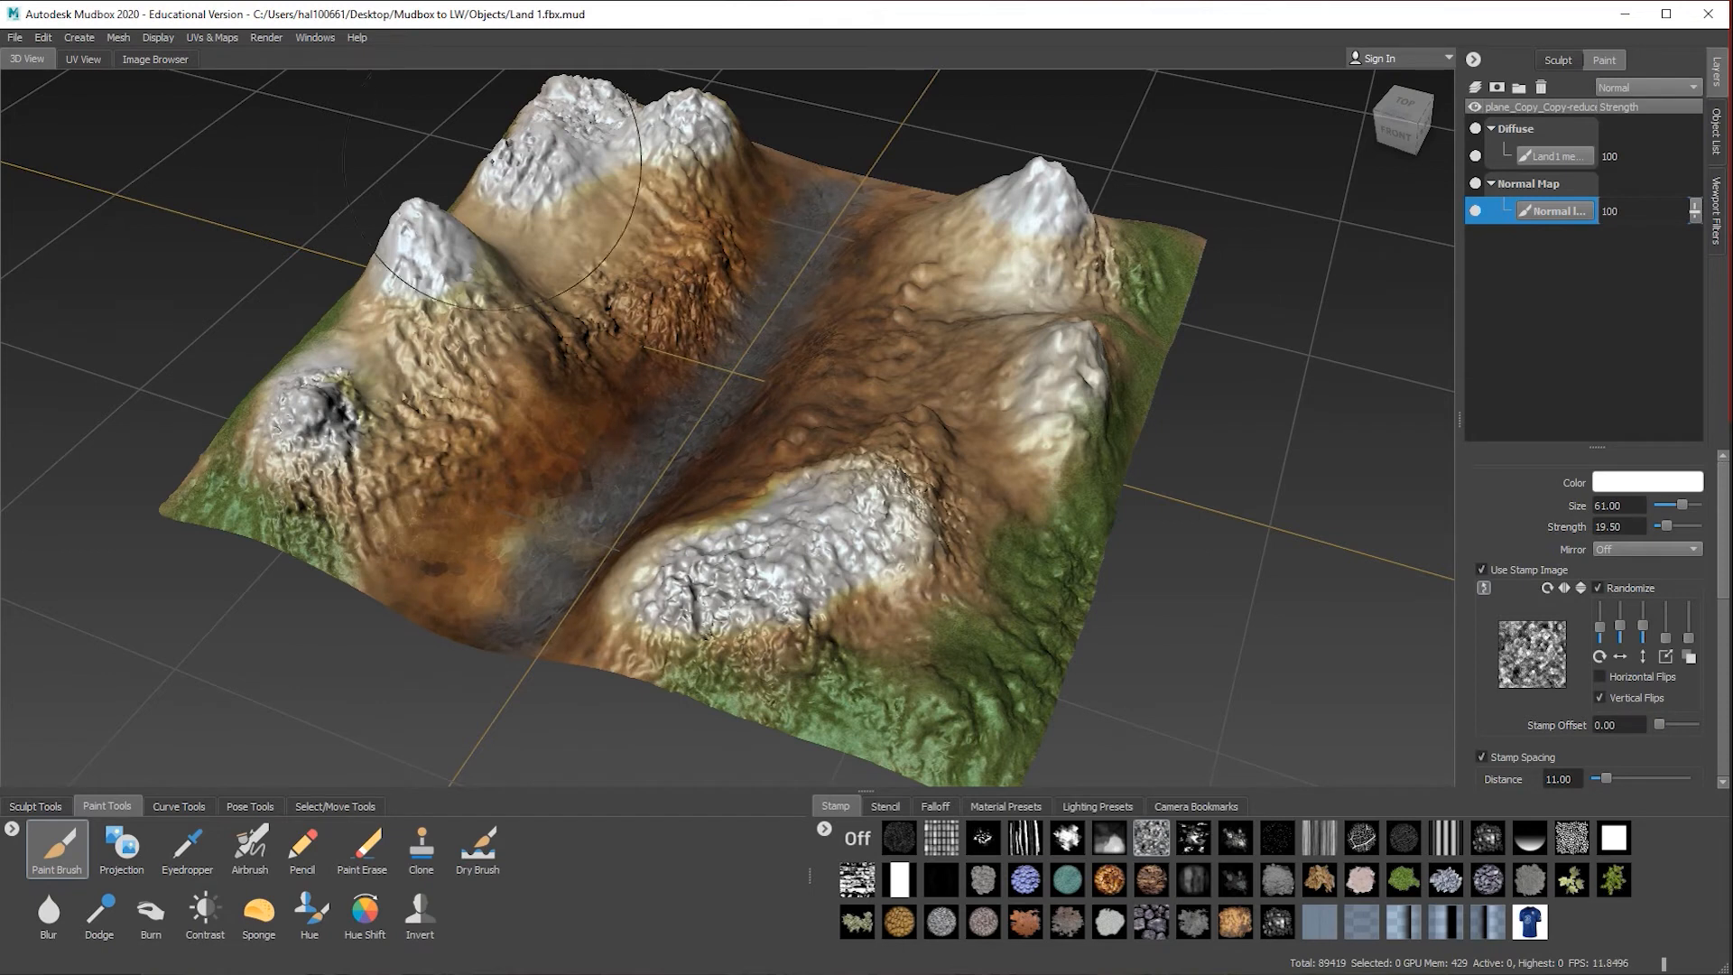
{"action": "left_click_drag", "start_coordinate": [569, 135], "coordinate": [424, 280]}
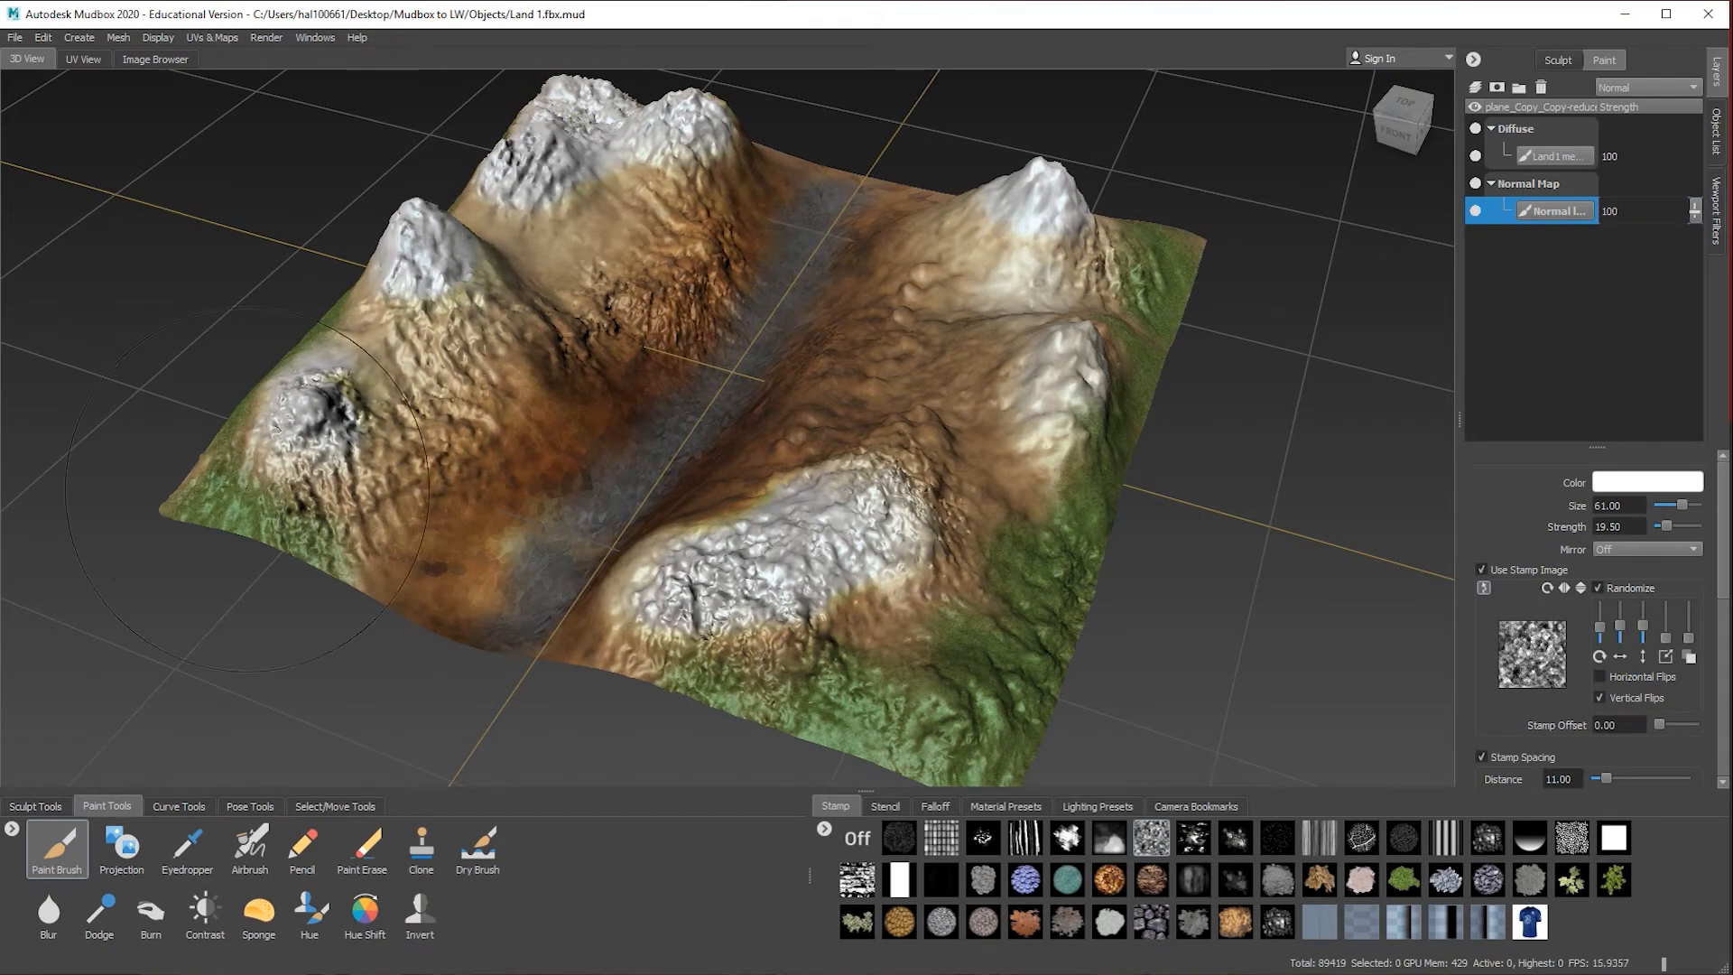
{"action": "left_click_drag", "start_coordinate": [630, 492], "coordinate": [972, 488], "text": "alt"}
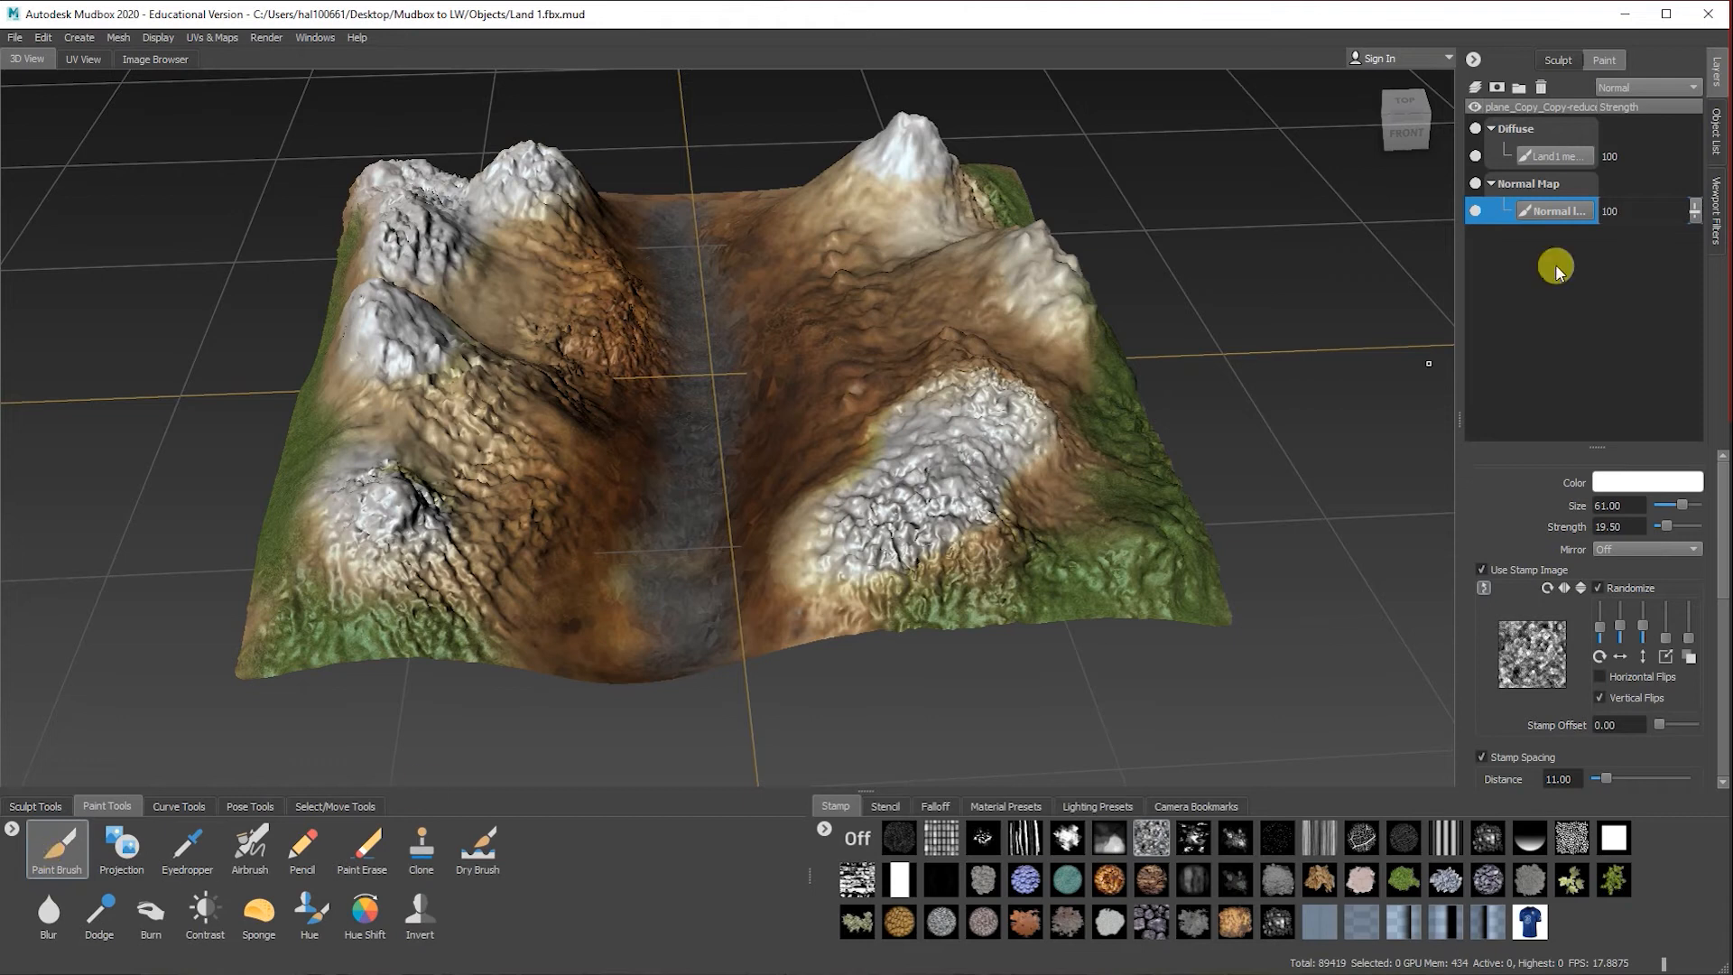
Step: Select the merged Diffuse layer and set the Paint Brush to size 2.40 and strength 90.20 with the stamp image off
{"action": "left_click", "coordinate": [1628, 151]}
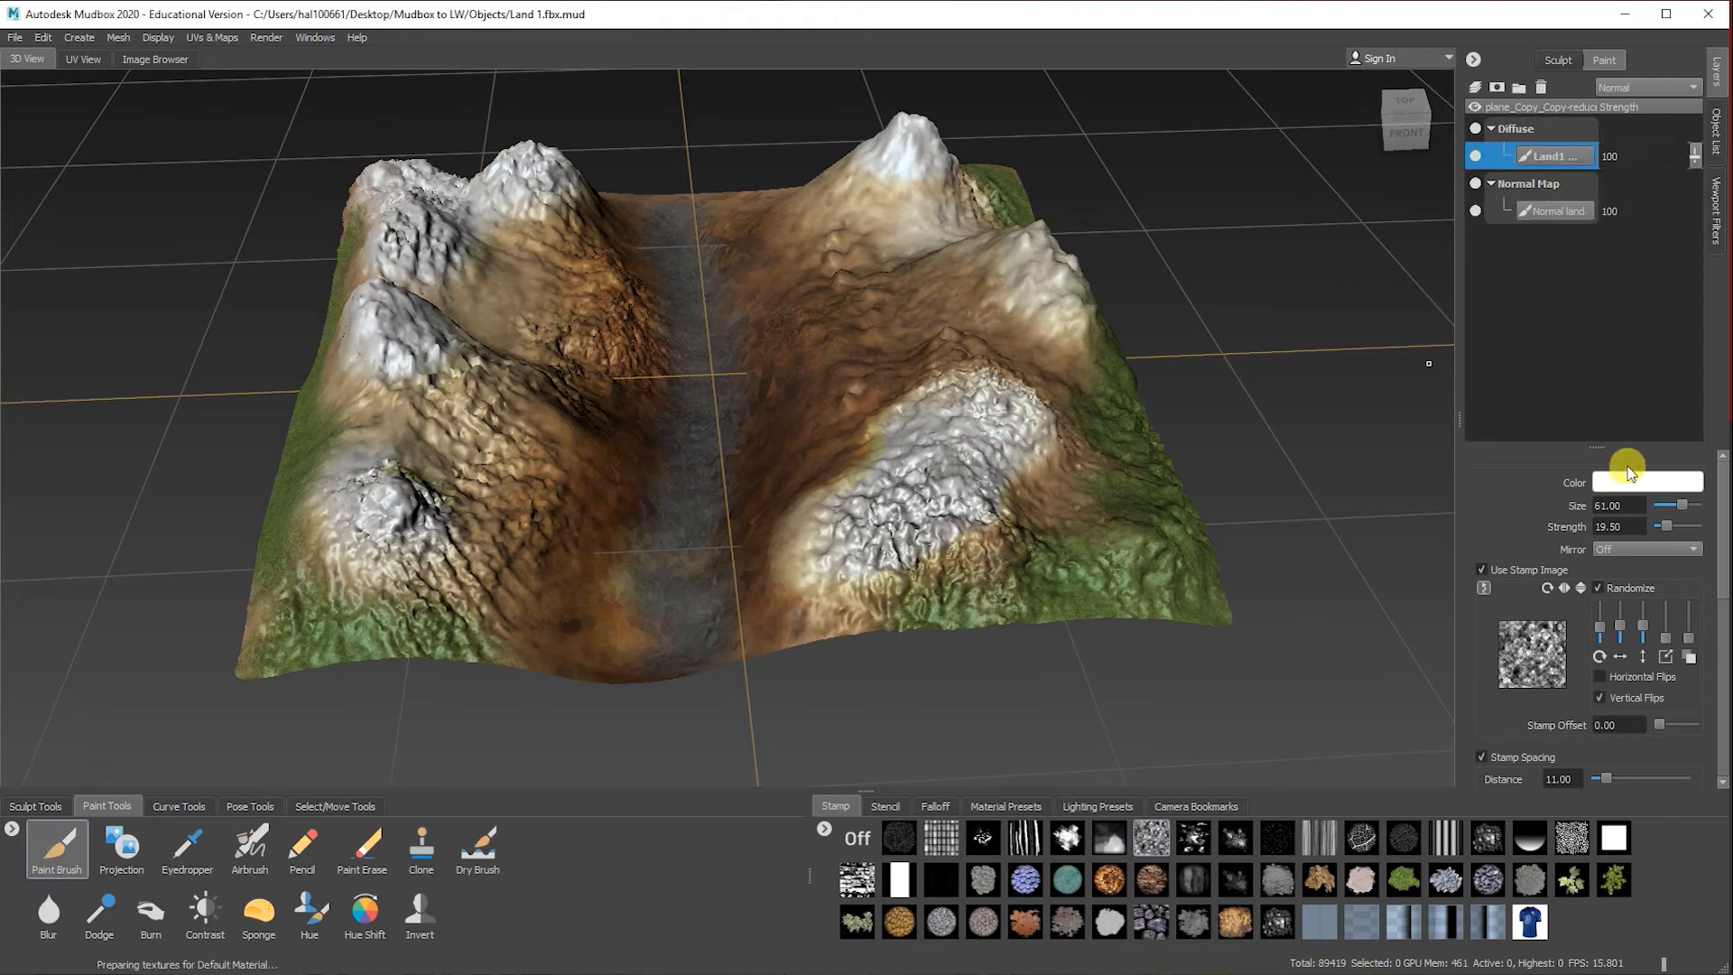
{"action": "left_click", "coordinate": [1482, 569]}
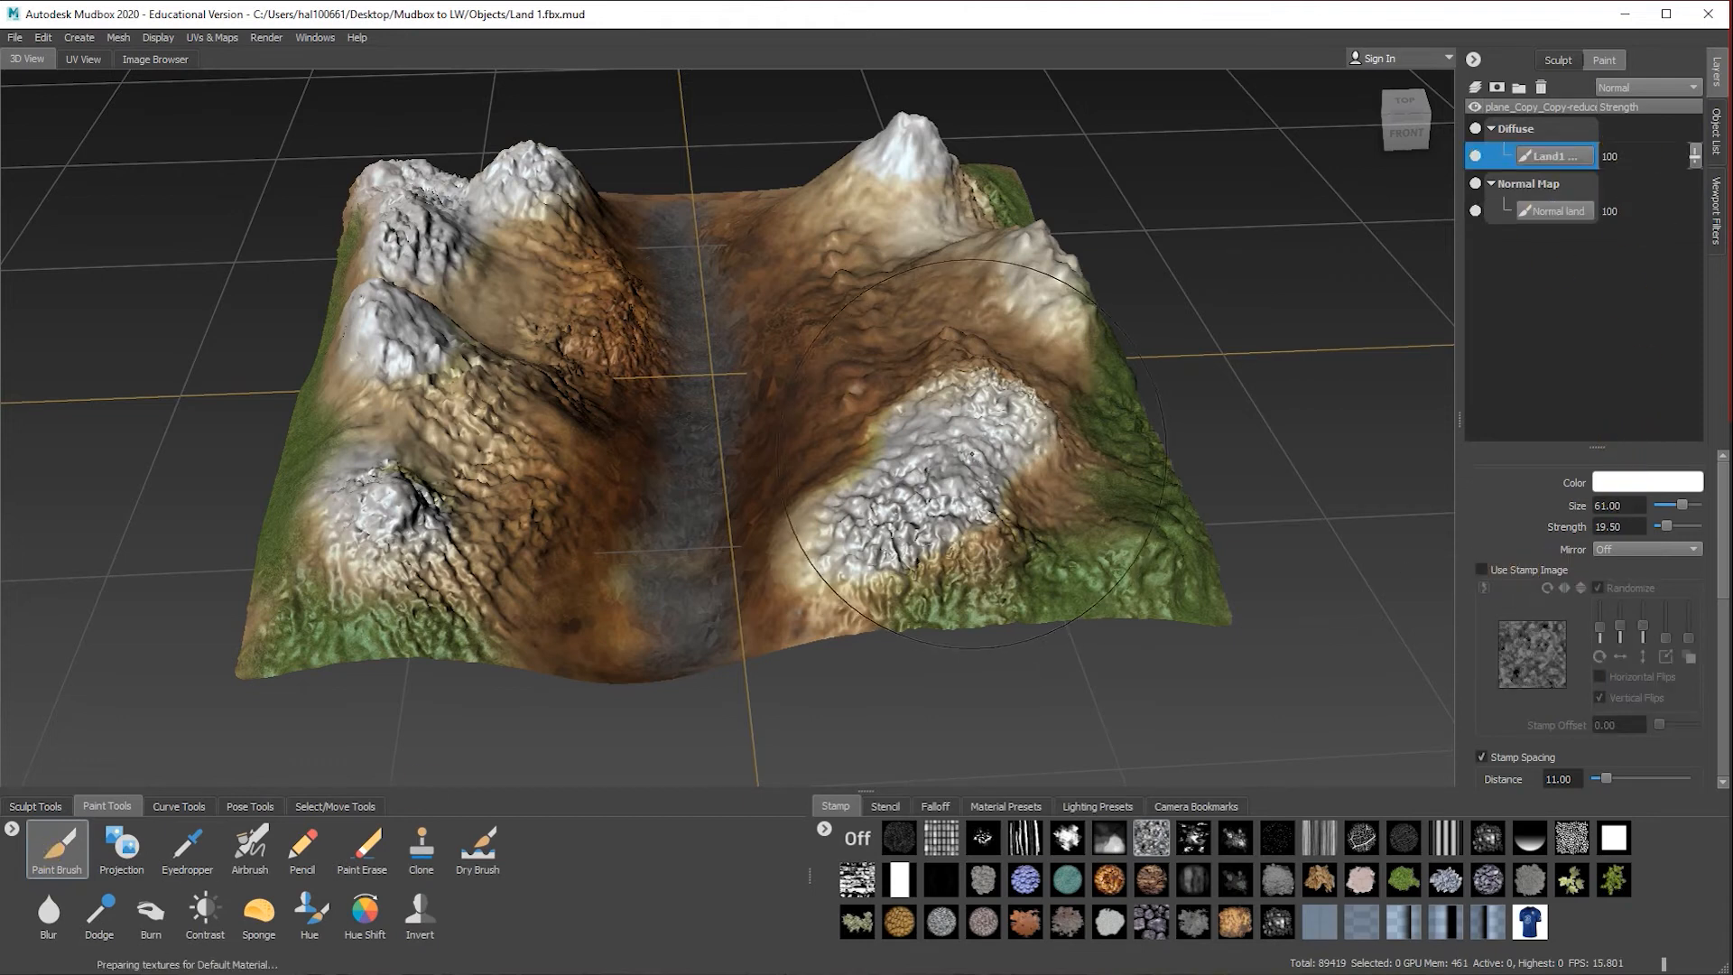
{"action": "left_click_drag", "start_coordinate": [1682, 505], "coordinate": [1661, 504]}
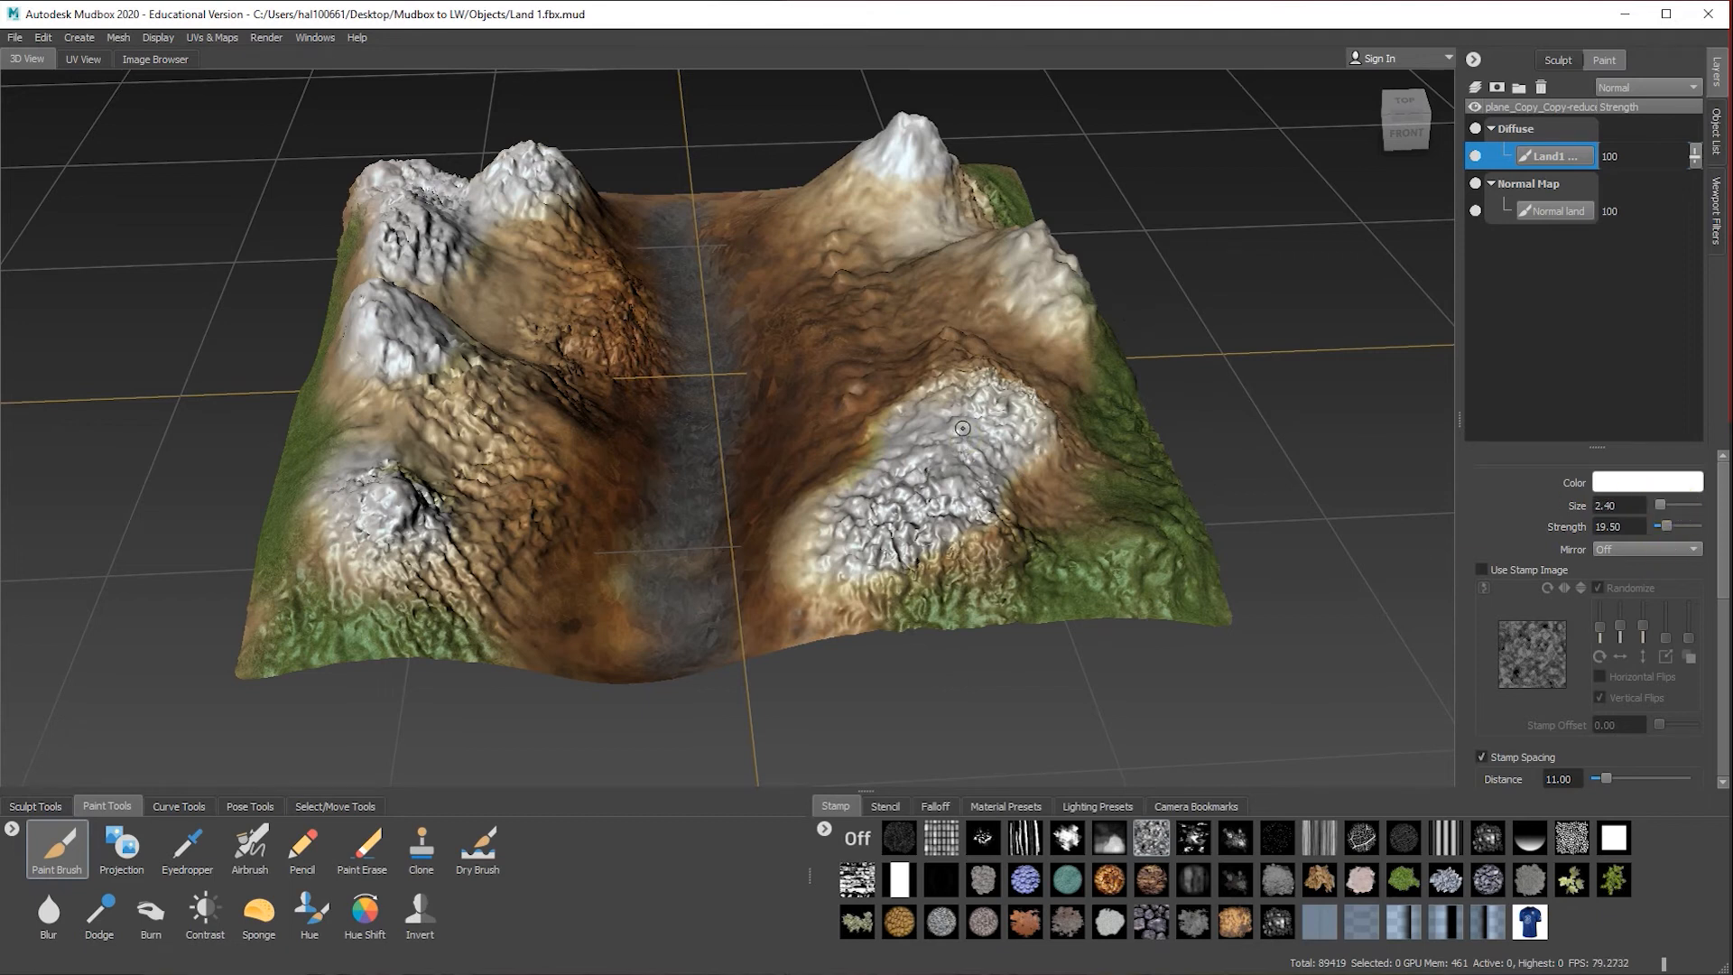
{"action": "left_click_drag", "start_coordinate": [1667, 527], "coordinate": [1694, 525]}
{"action": "left_click", "coordinate": [857, 841]}
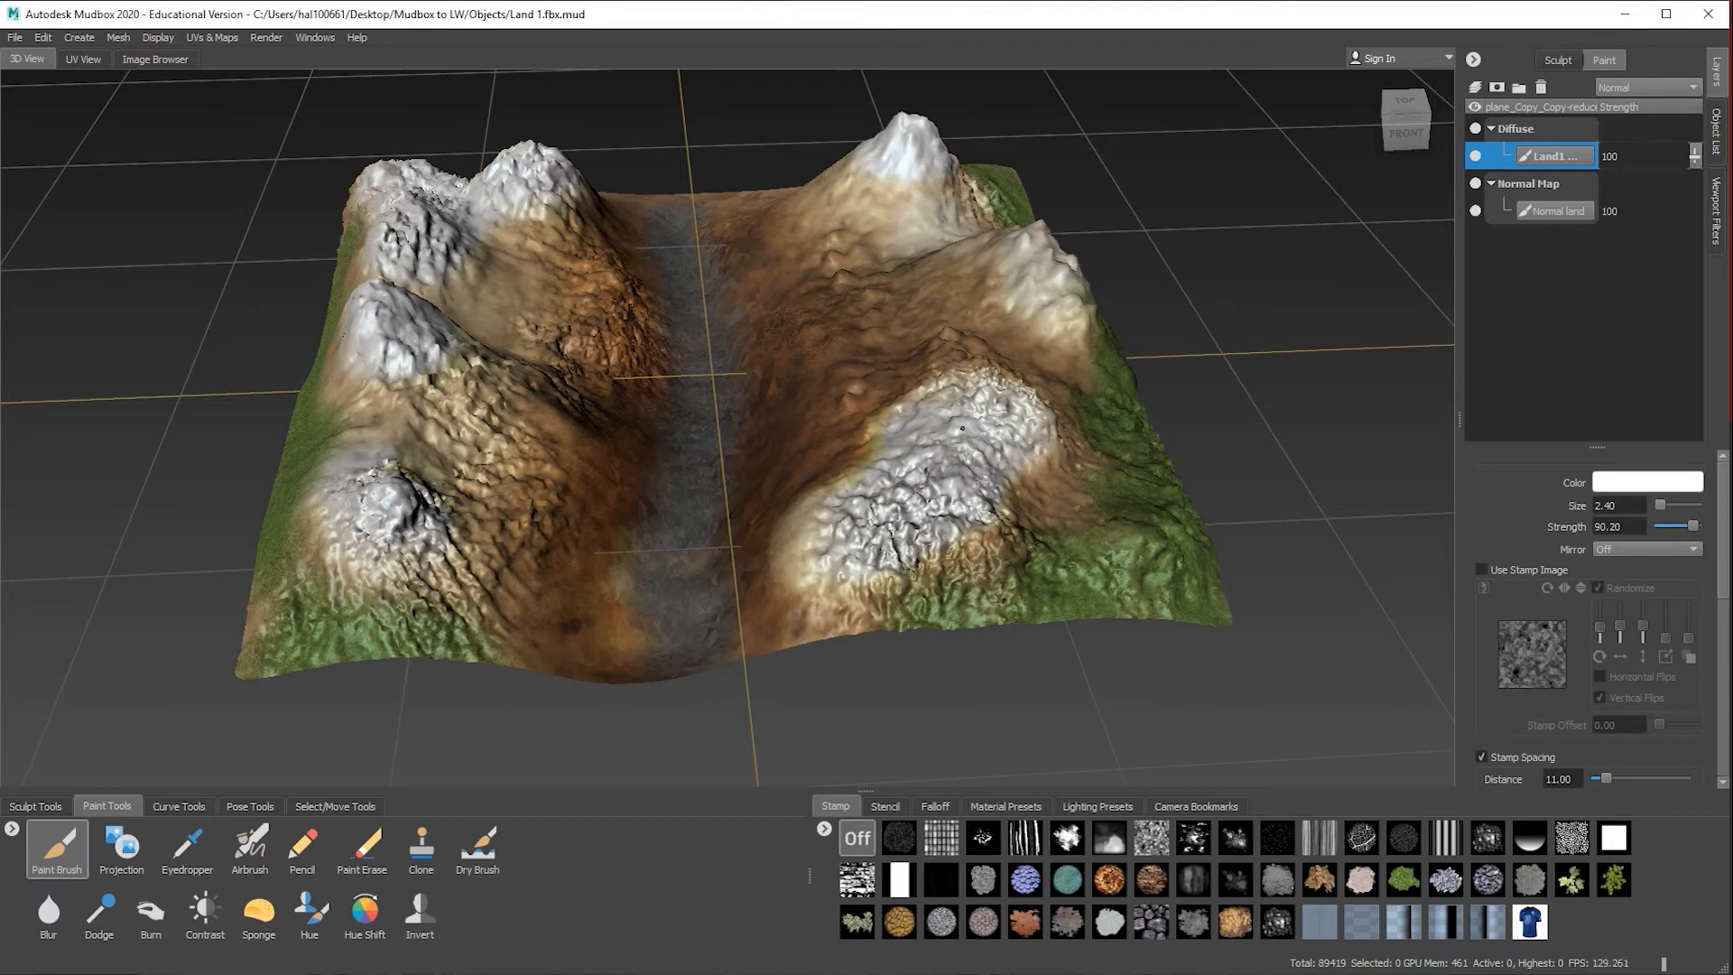
Step: Try the Dodge brush, and work over the terrain's Diffuse layer with the Sponge brush at size 39.00
{"action": "left_click", "coordinate": [98, 913]}
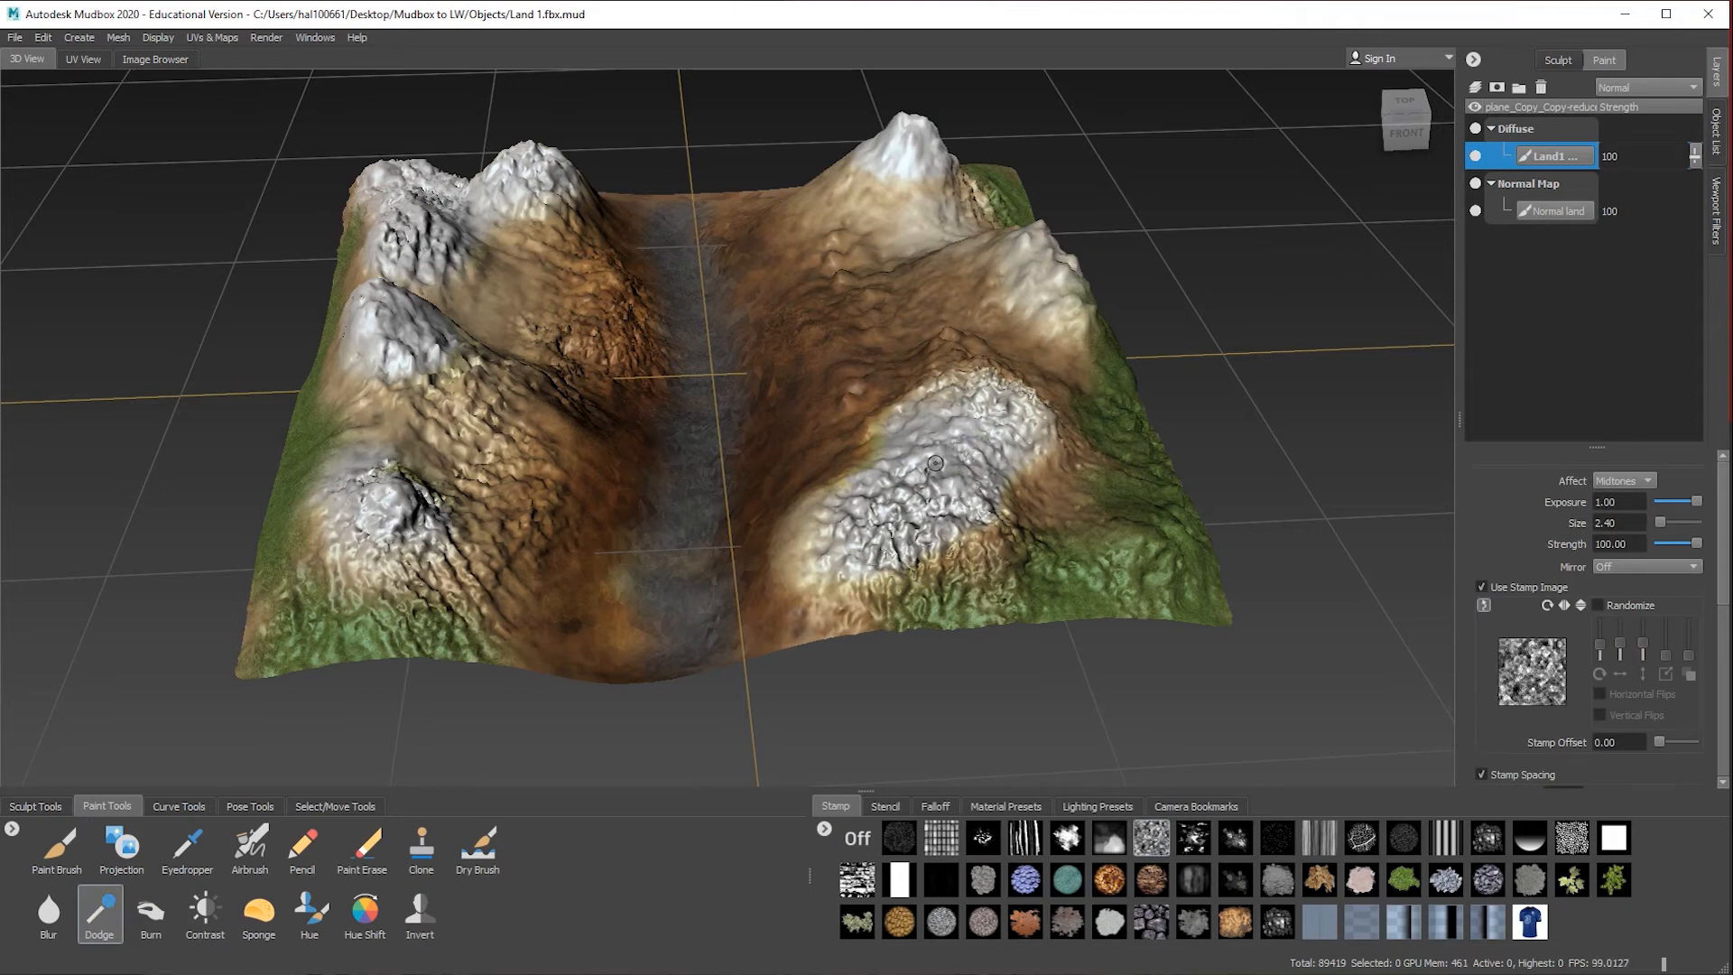
{"action": "left_click", "coordinate": [258, 912]}
{"action": "left_click_drag", "start_coordinate": [1669, 508], "coordinate": [1676, 502]}
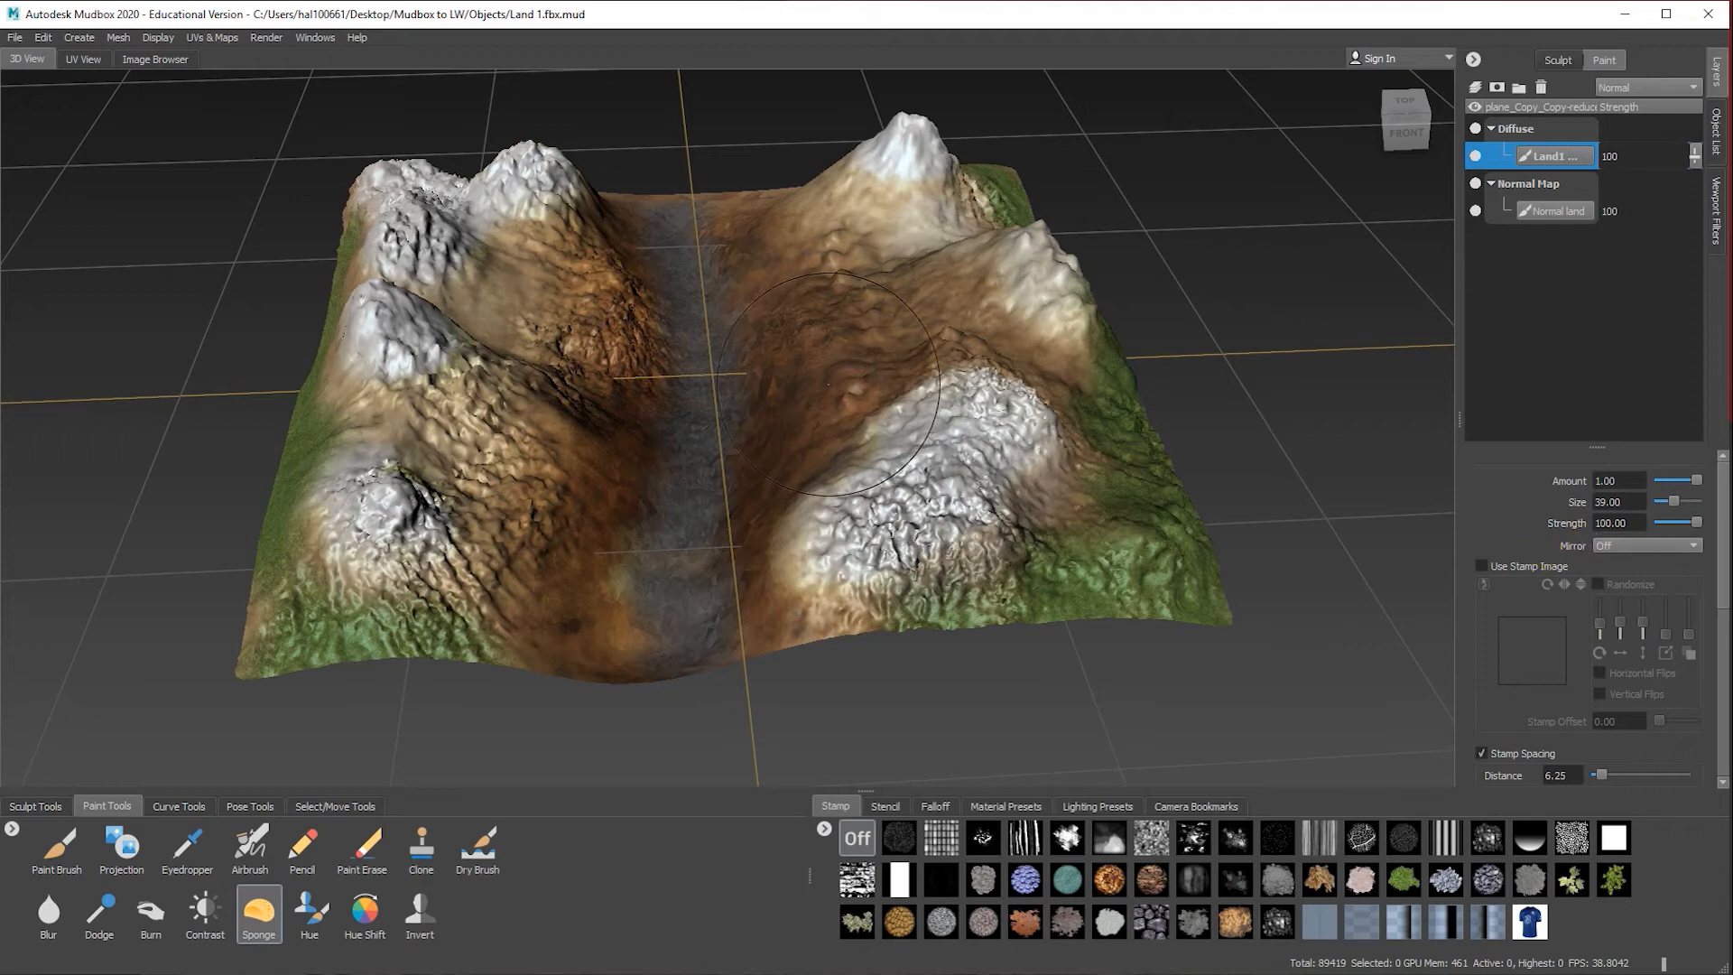
{"action": "mouse_move", "coordinate": [907, 415]}
{"action": "left_mouse_down", "text": "alt"}
{"action": "mouse_move", "coordinate": [723, 402]}
{"action": "mouse_move", "coordinate": [857, 390]}
{"action": "mouse_move", "coordinate": [695, 382]}
{"action": "mouse_move", "coordinate": [849, 388]}
{"action": "mouse_move", "coordinate": [604, 366]}
{"action": "mouse_move", "coordinate": [523, 379]}
{"action": "mouse_move", "coordinate": [803, 383]}
{"action": "mouse_move", "coordinate": [532, 343]}
{"action": "mouse_move", "coordinate": [635, 298]}
{"action": "left_mouse_up", "text": "alt"}
{"action": "right_click_drag", "start_coordinate": [634, 298], "coordinate": [653, 329], "text": "alt"}
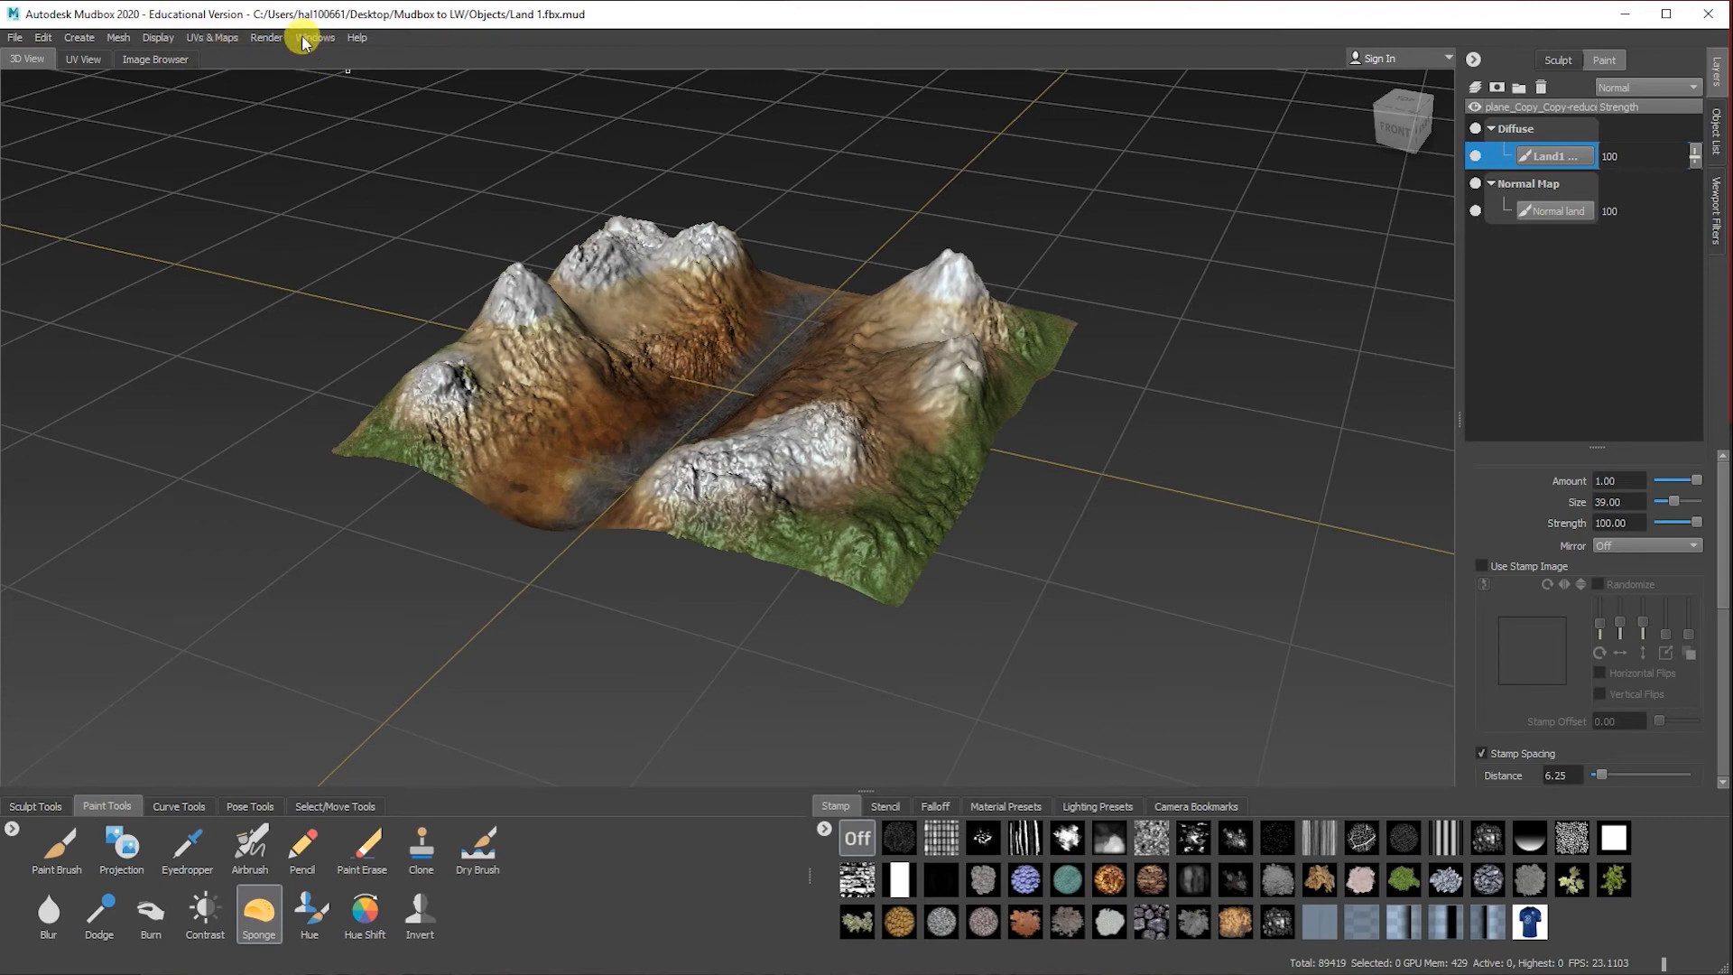
Step: Select the whole terrain object and export it as Land 3.fbx in Autodesk FBX format to the Mudbox to LW folder
{"action": "left_click", "coordinate": [324, 813]}
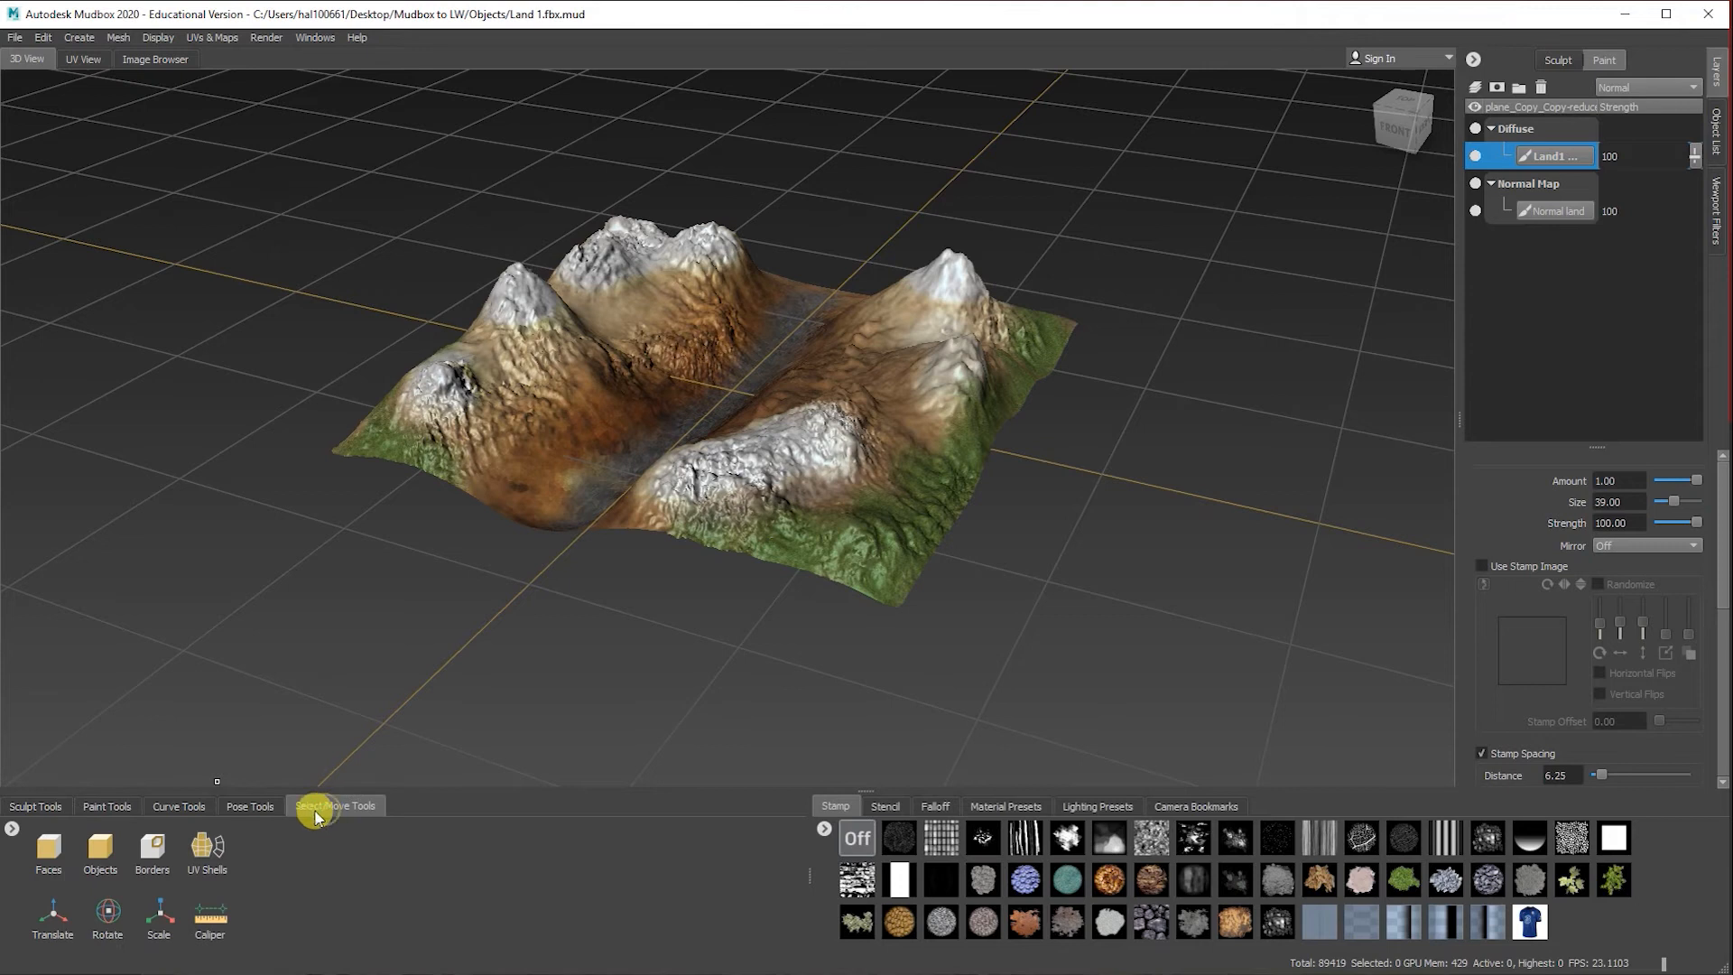
{"action": "left_click", "coordinate": [115, 841]}
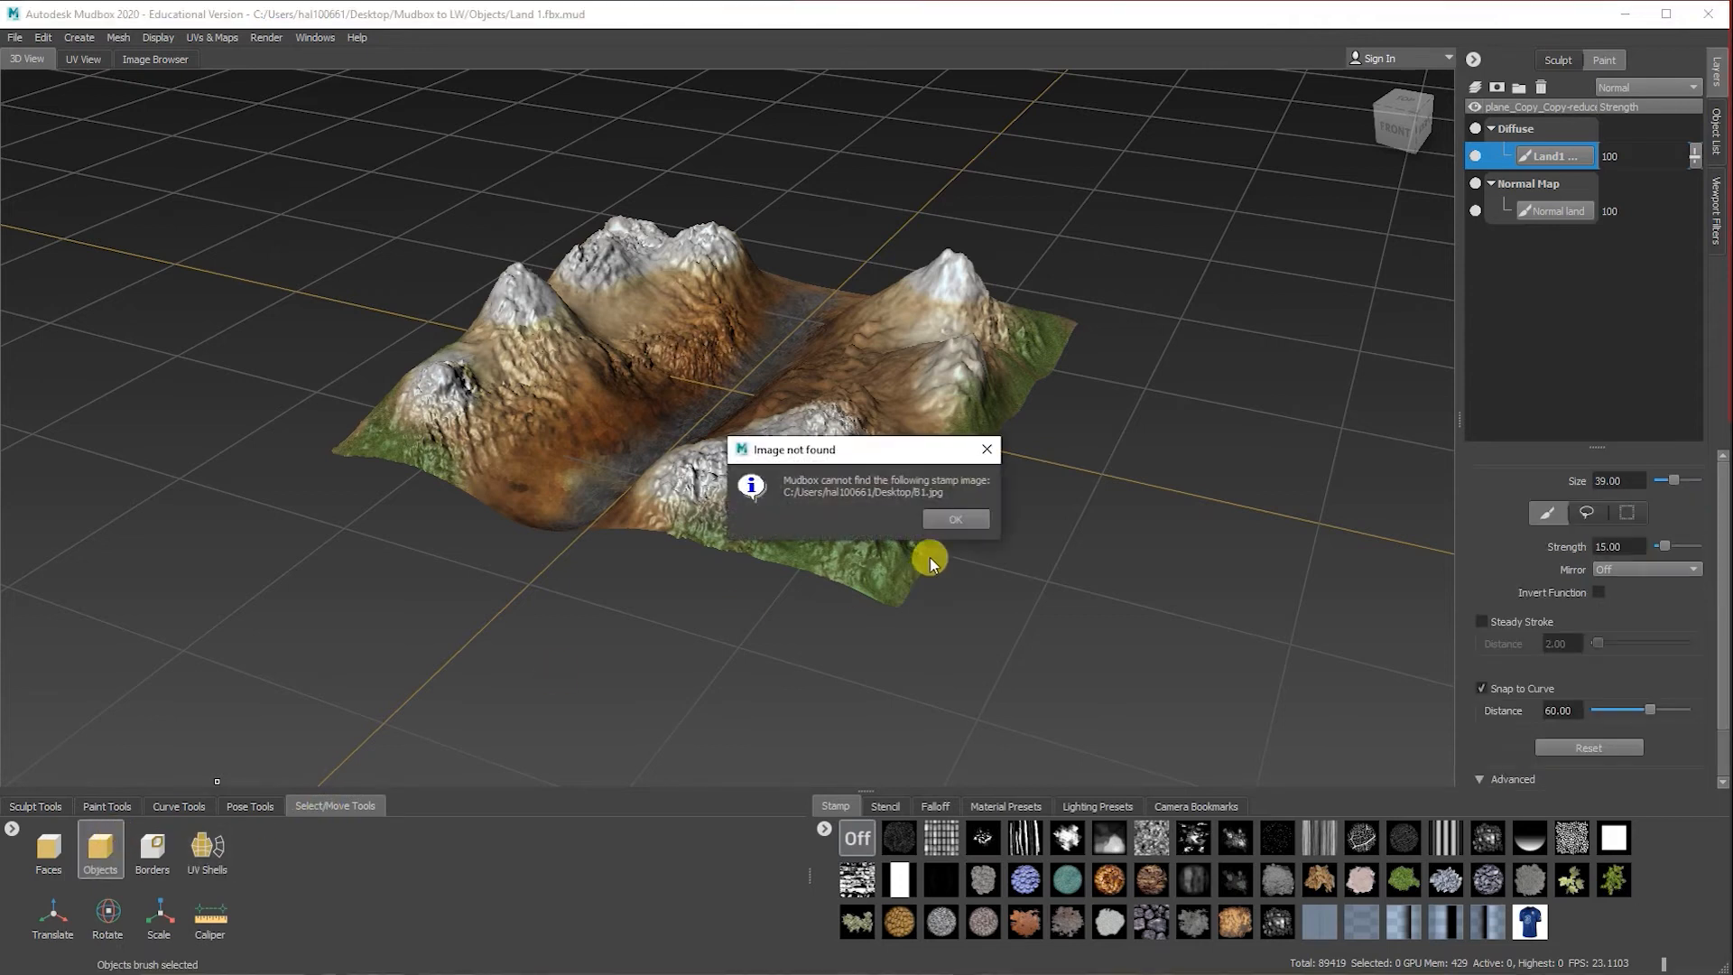
{"action": "key", "text": "Return"}
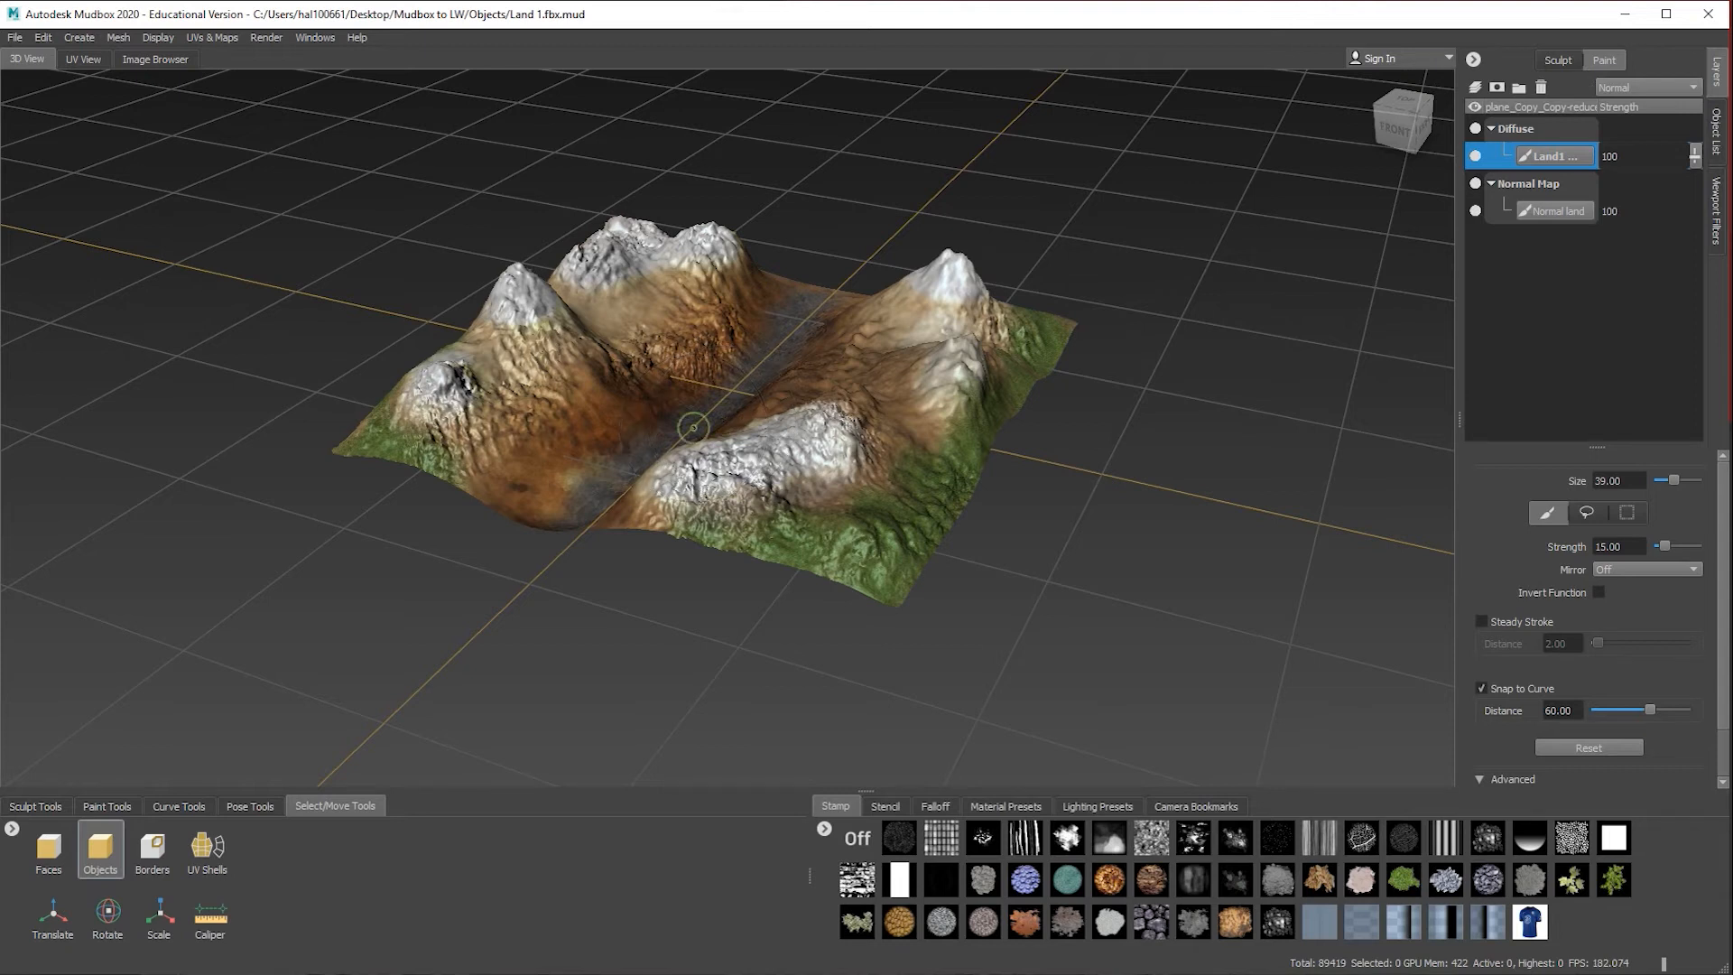
{"action": "left_click", "coordinate": [693, 427]}
{"action": "left_click", "coordinate": [16, 38]}
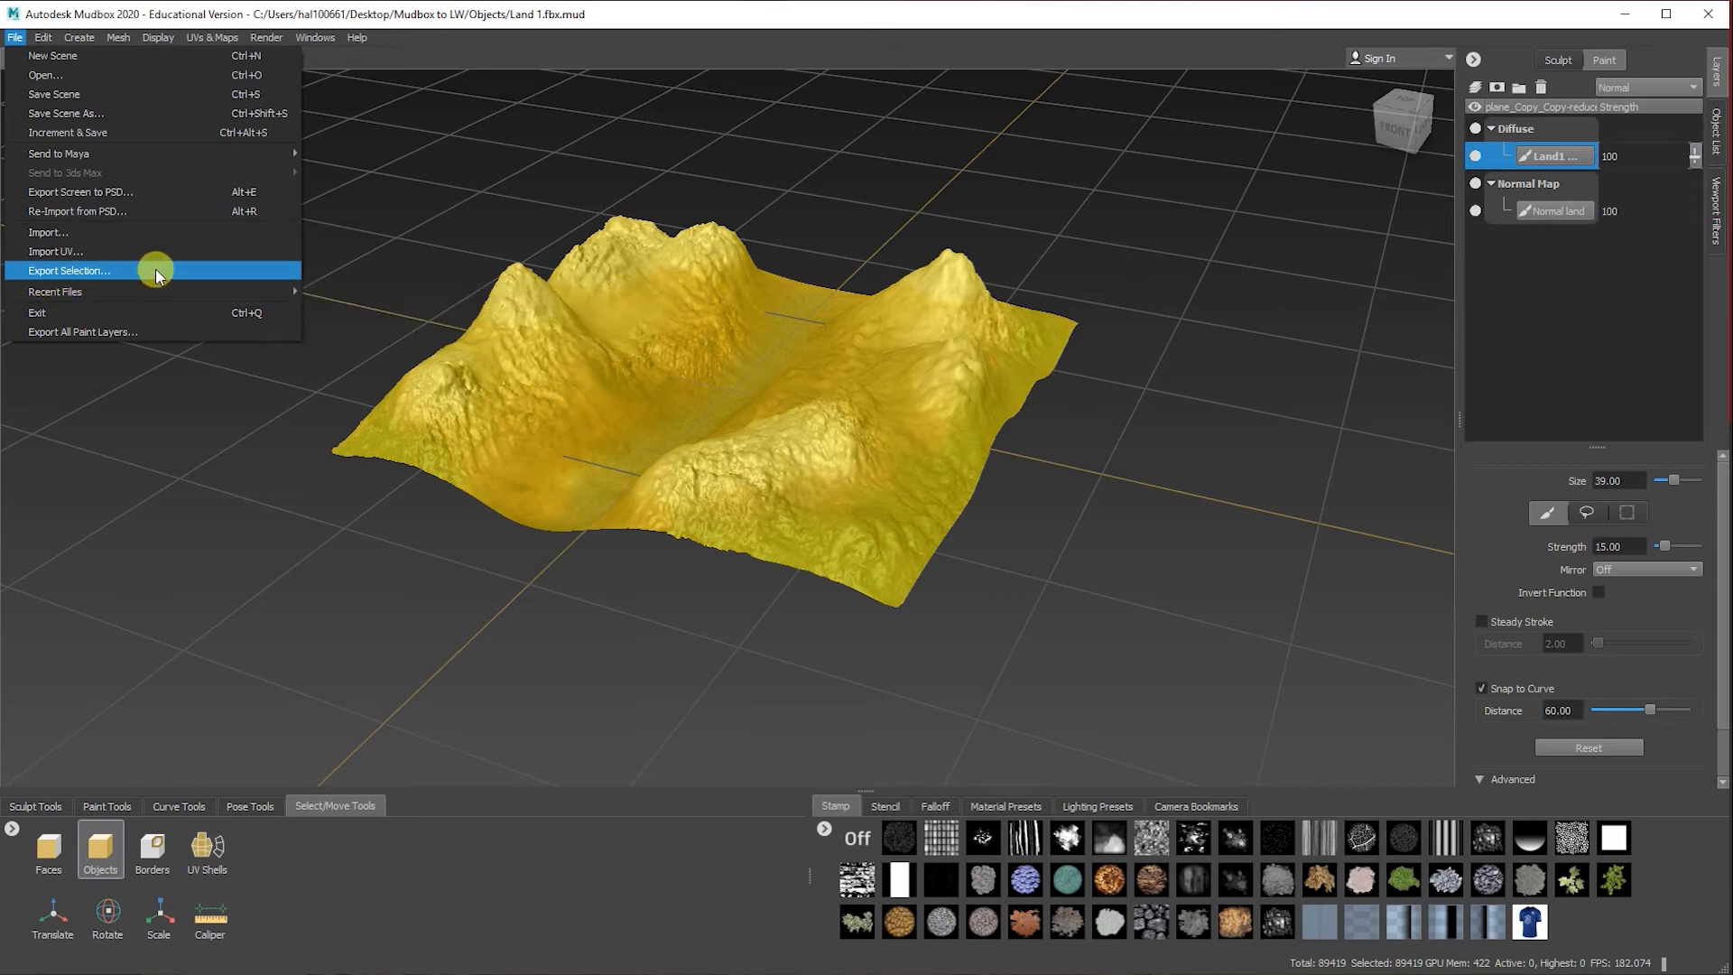
{"action": "left_click", "coordinate": [132, 271]}
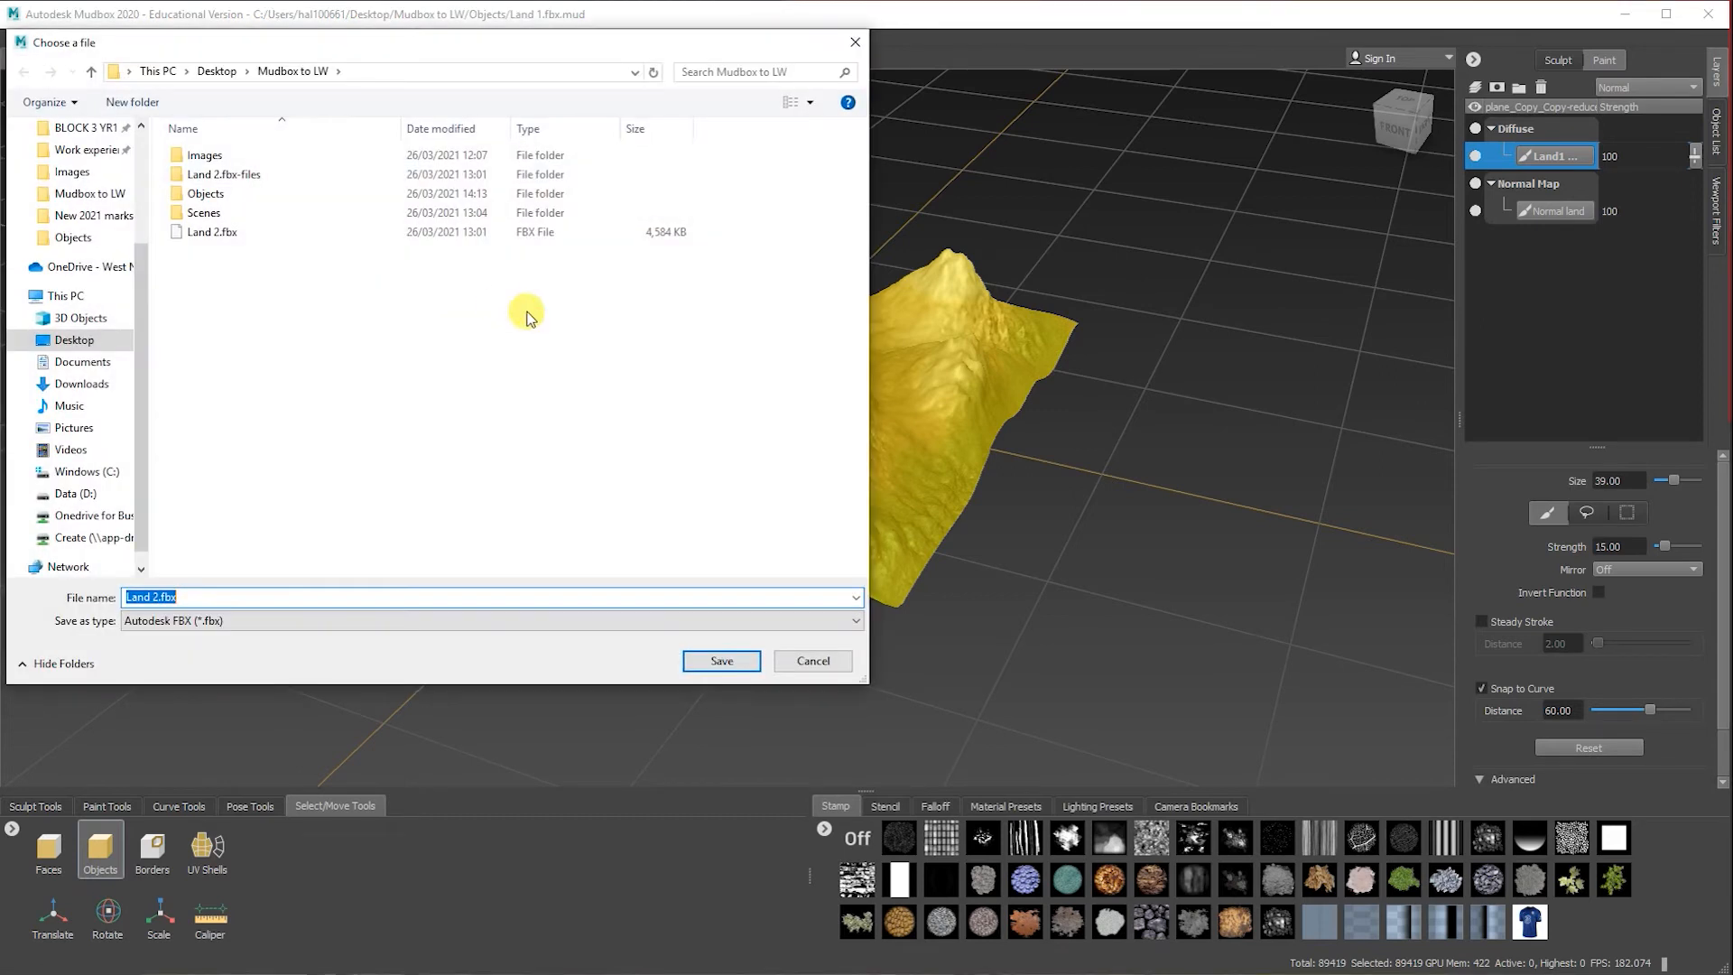
{"action": "left_click_drag", "start_coordinate": [382, 47], "coordinate": [742, 98]}
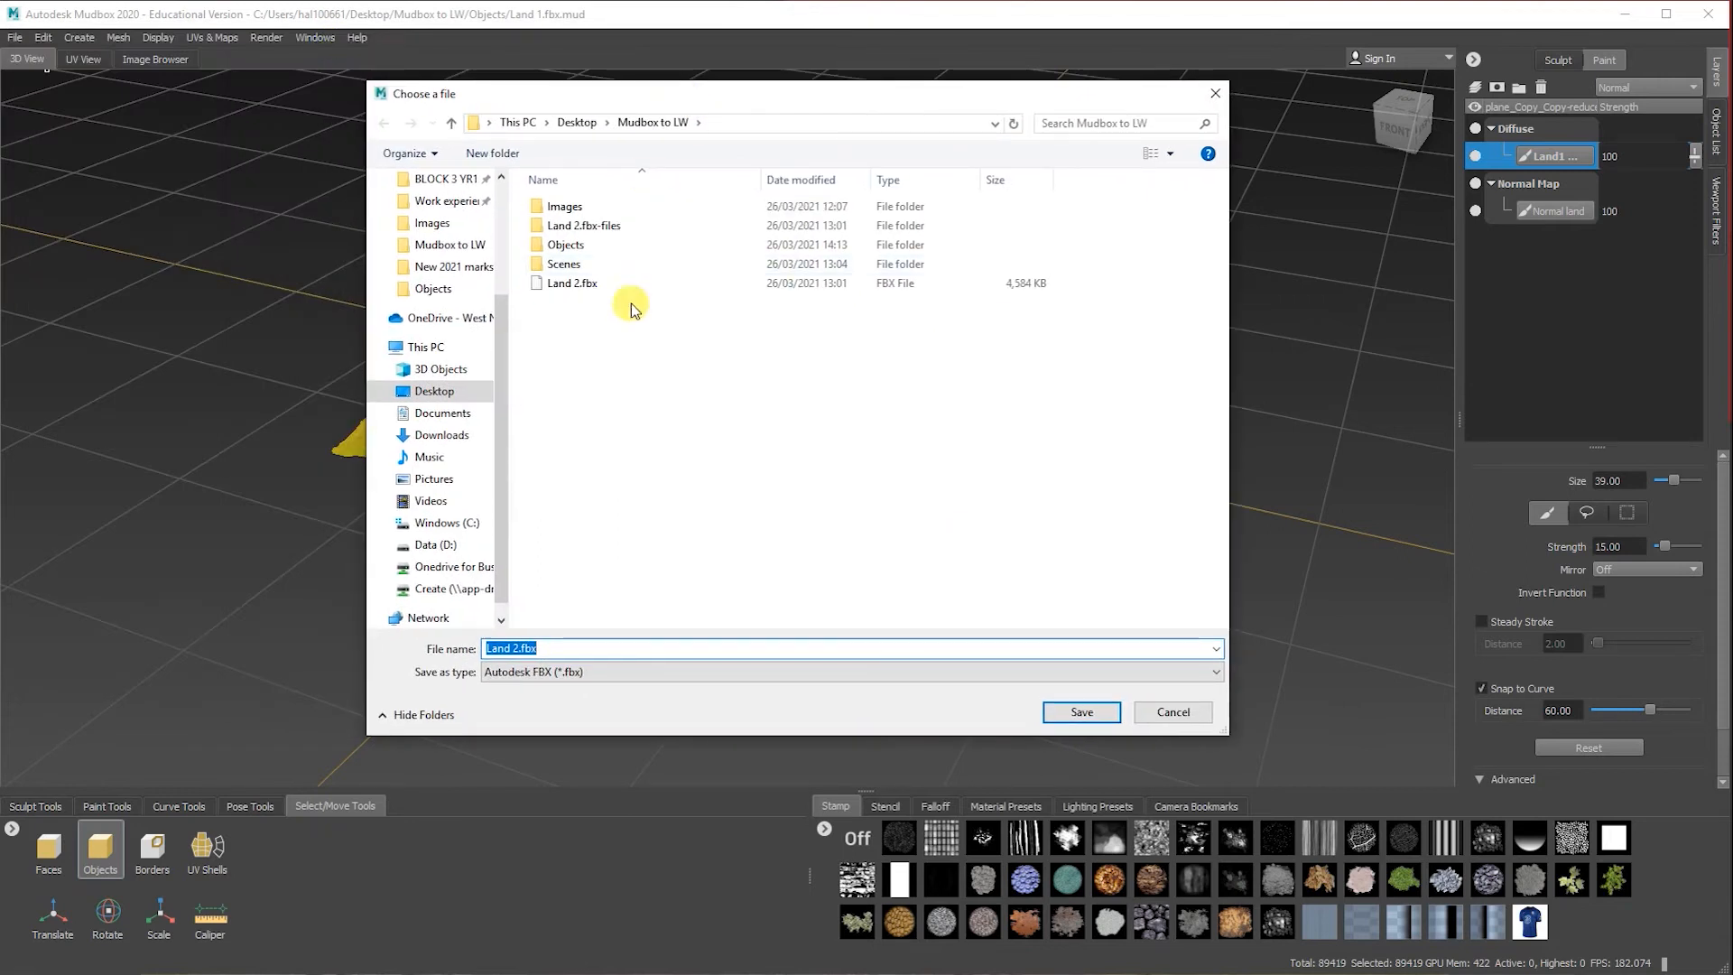
{"action": "left_click", "coordinate": [570, 285]}
{"action": "left_click", "coordinate": [519, 648]}
{"action": "key", "text": "BackSpace"}
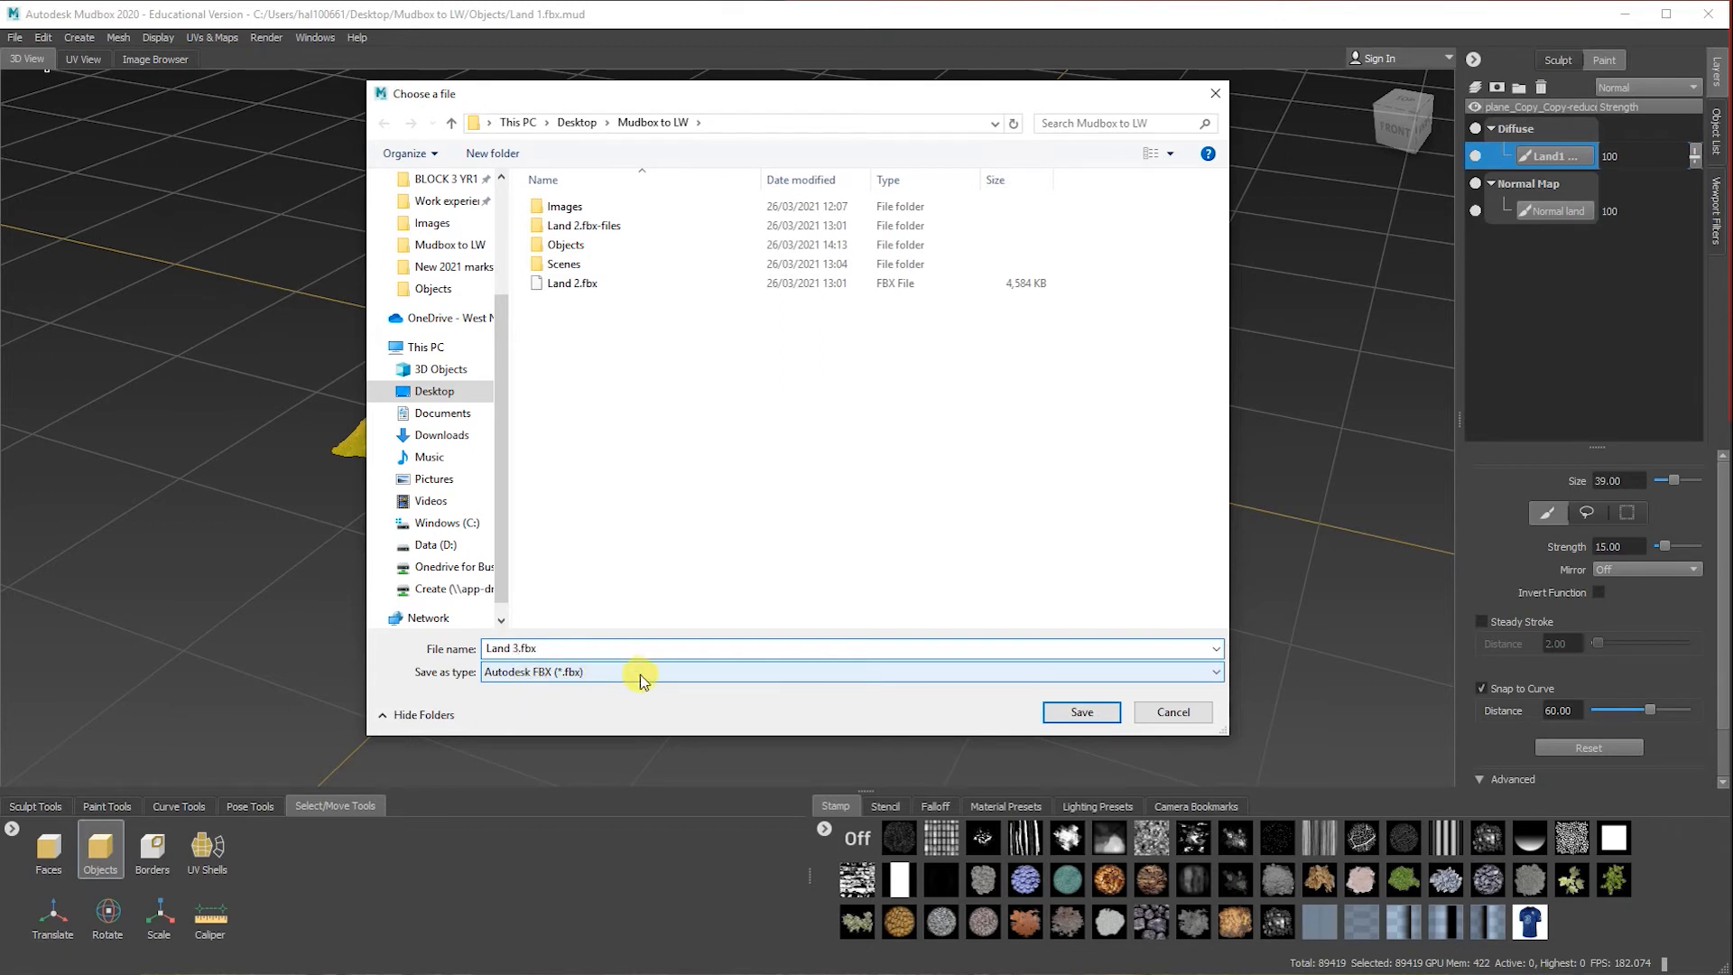
{"action": "left_click", "coordinate": [1083, 713]}
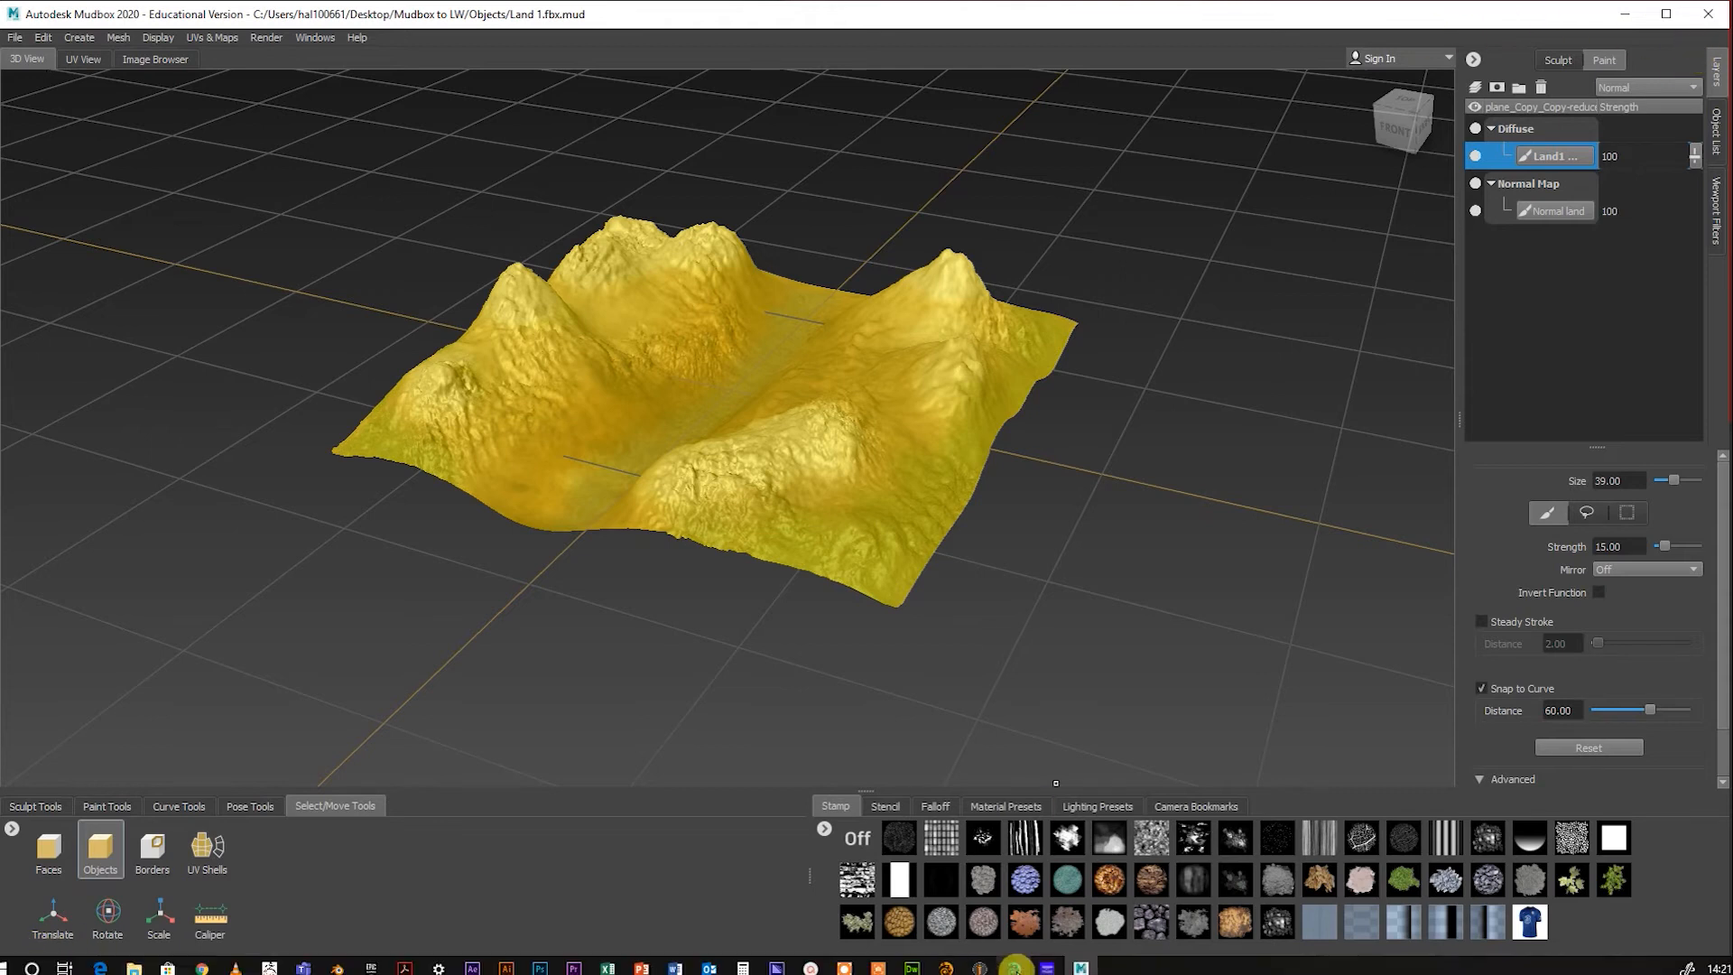
Step: Switch to LightWave Layout and load the object Land 3.fbx from the Mudbox to LW folder, accepting the import options
{"action": "left_click", "coordinate": [1016, 968]}
{"action": "left_click_drag", "start_coordinate": [682, 42], "coordinate": [626, 14]}
{"action": "left_click", "coordinate": [574, 64]}
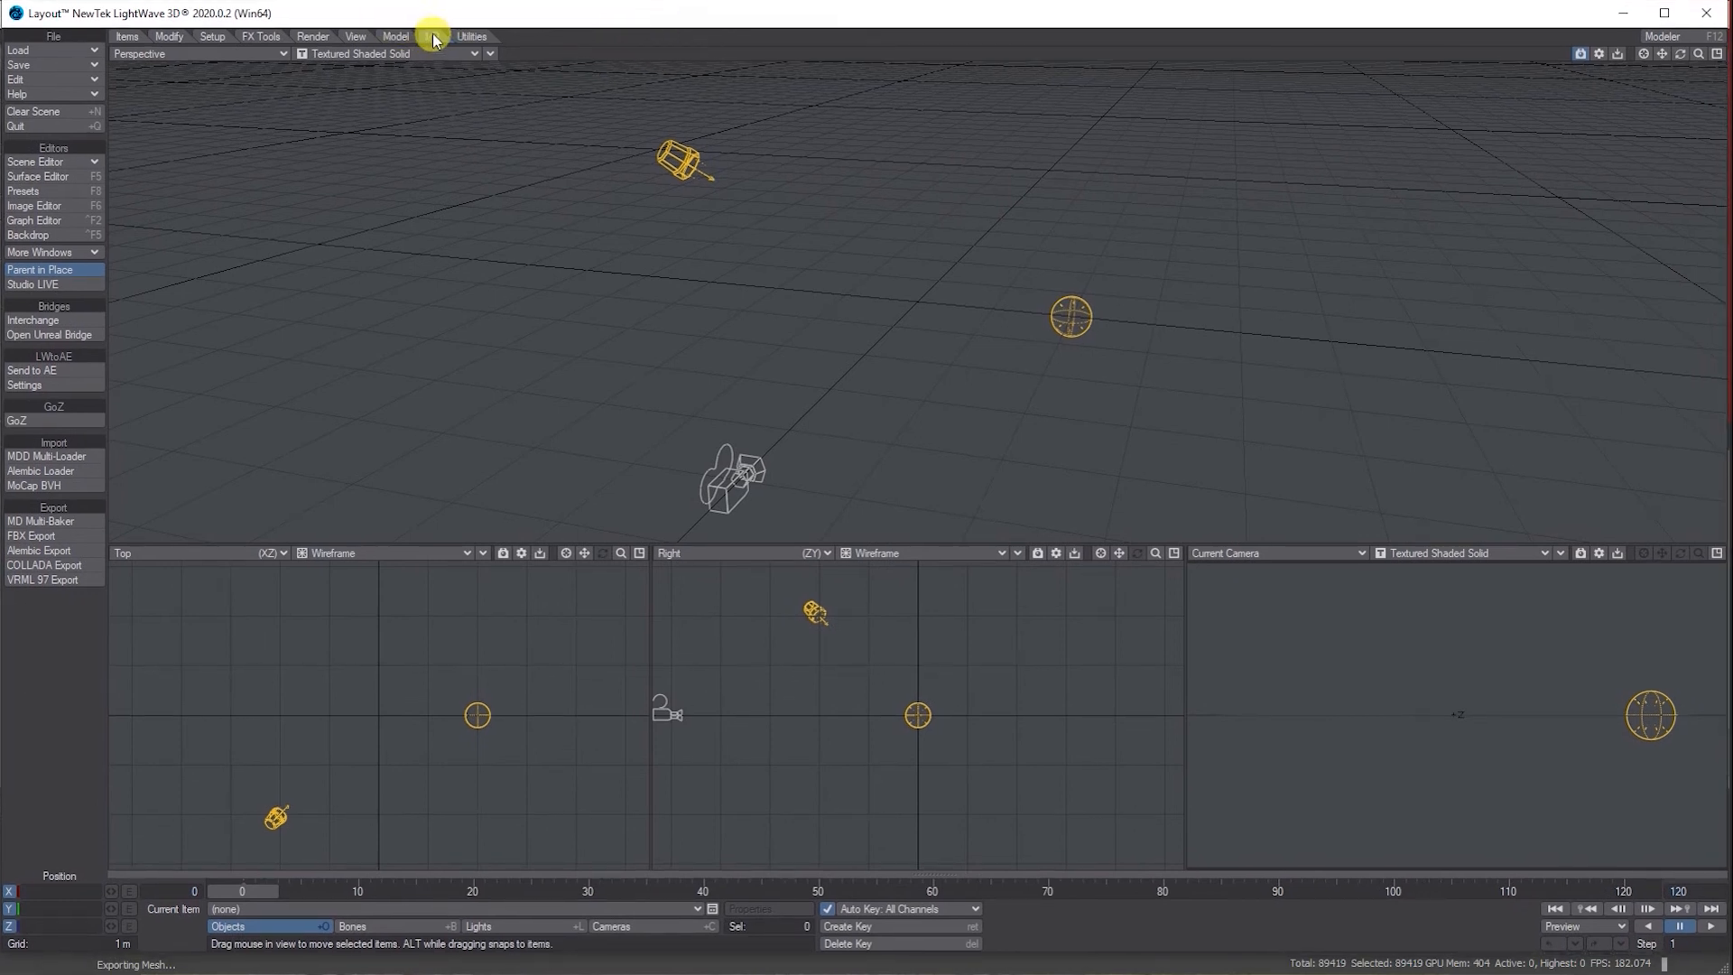
{"action": "left_click", "coordinate": [126, 36]}
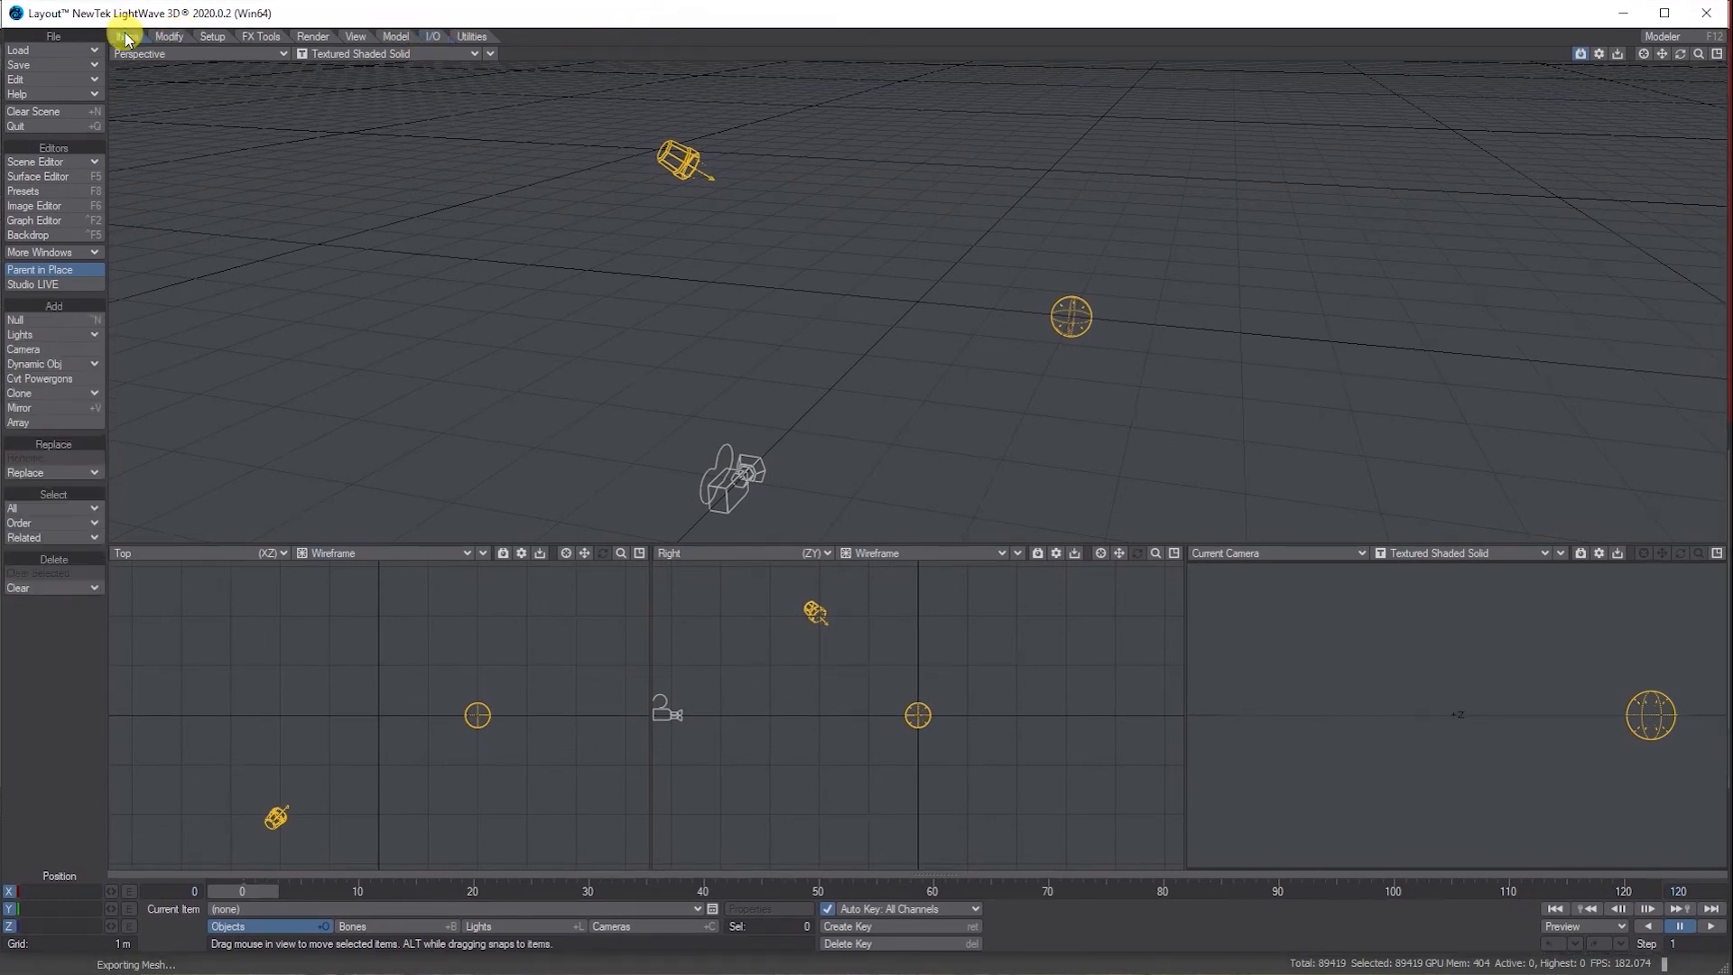
{"action": "left_click", "coordinate": [54, 52]}
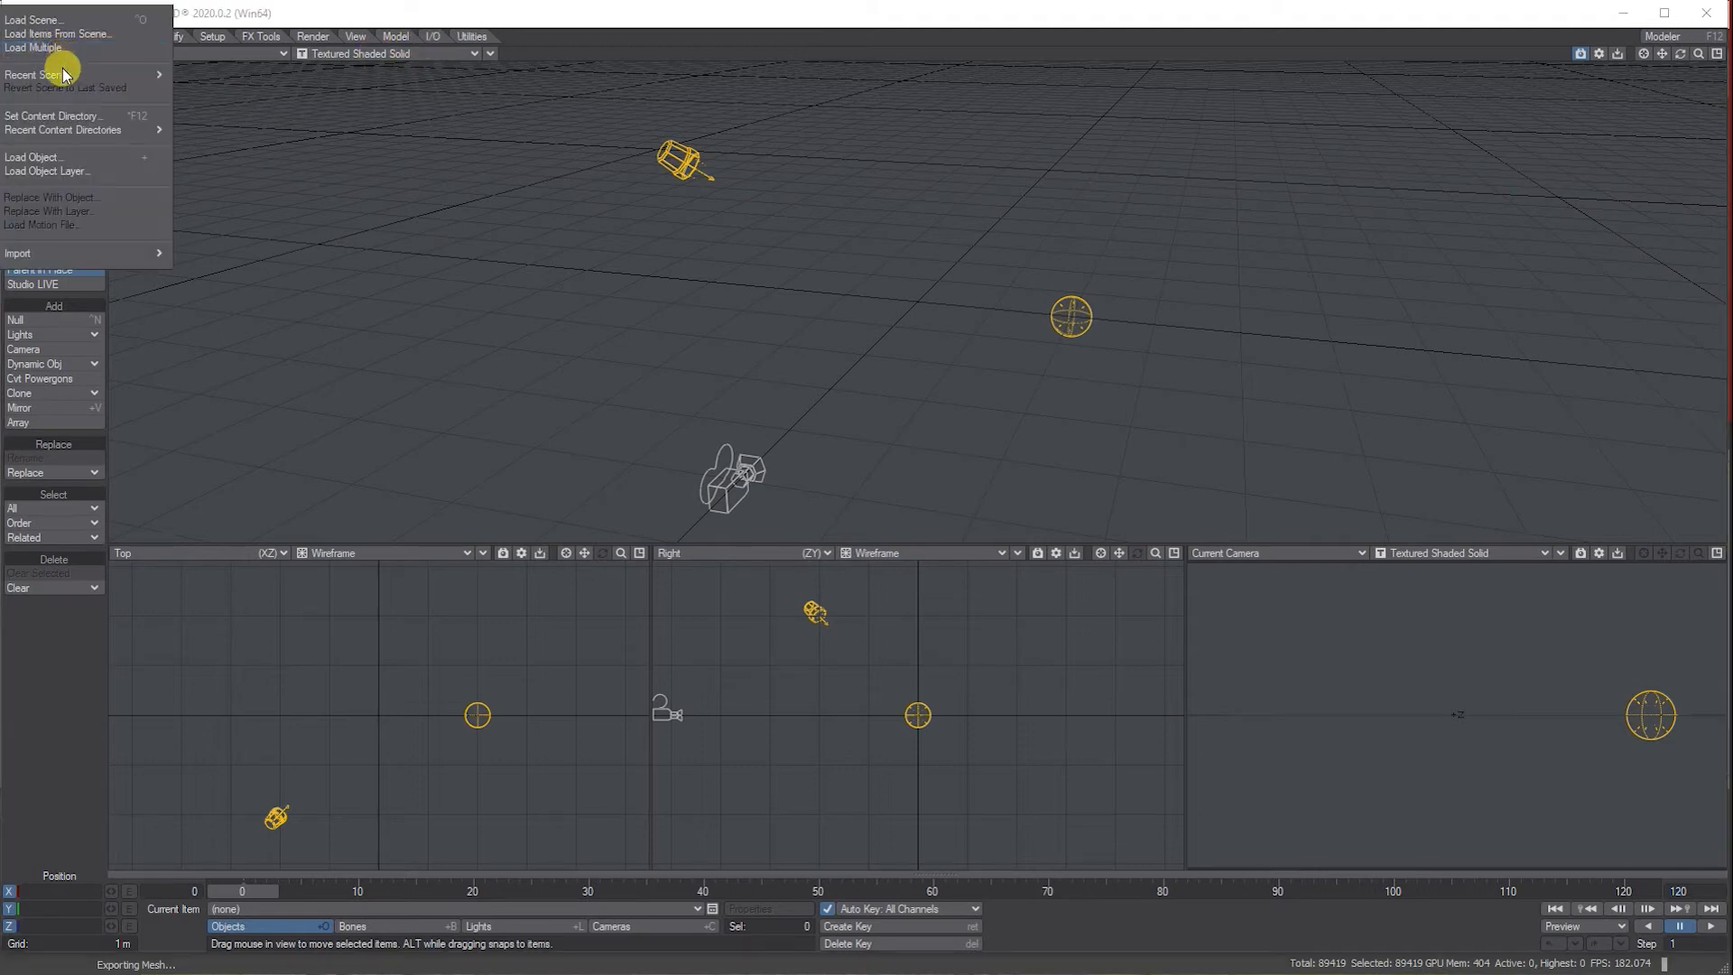
{"action": "left_click", "coordinate": [85, 157]}
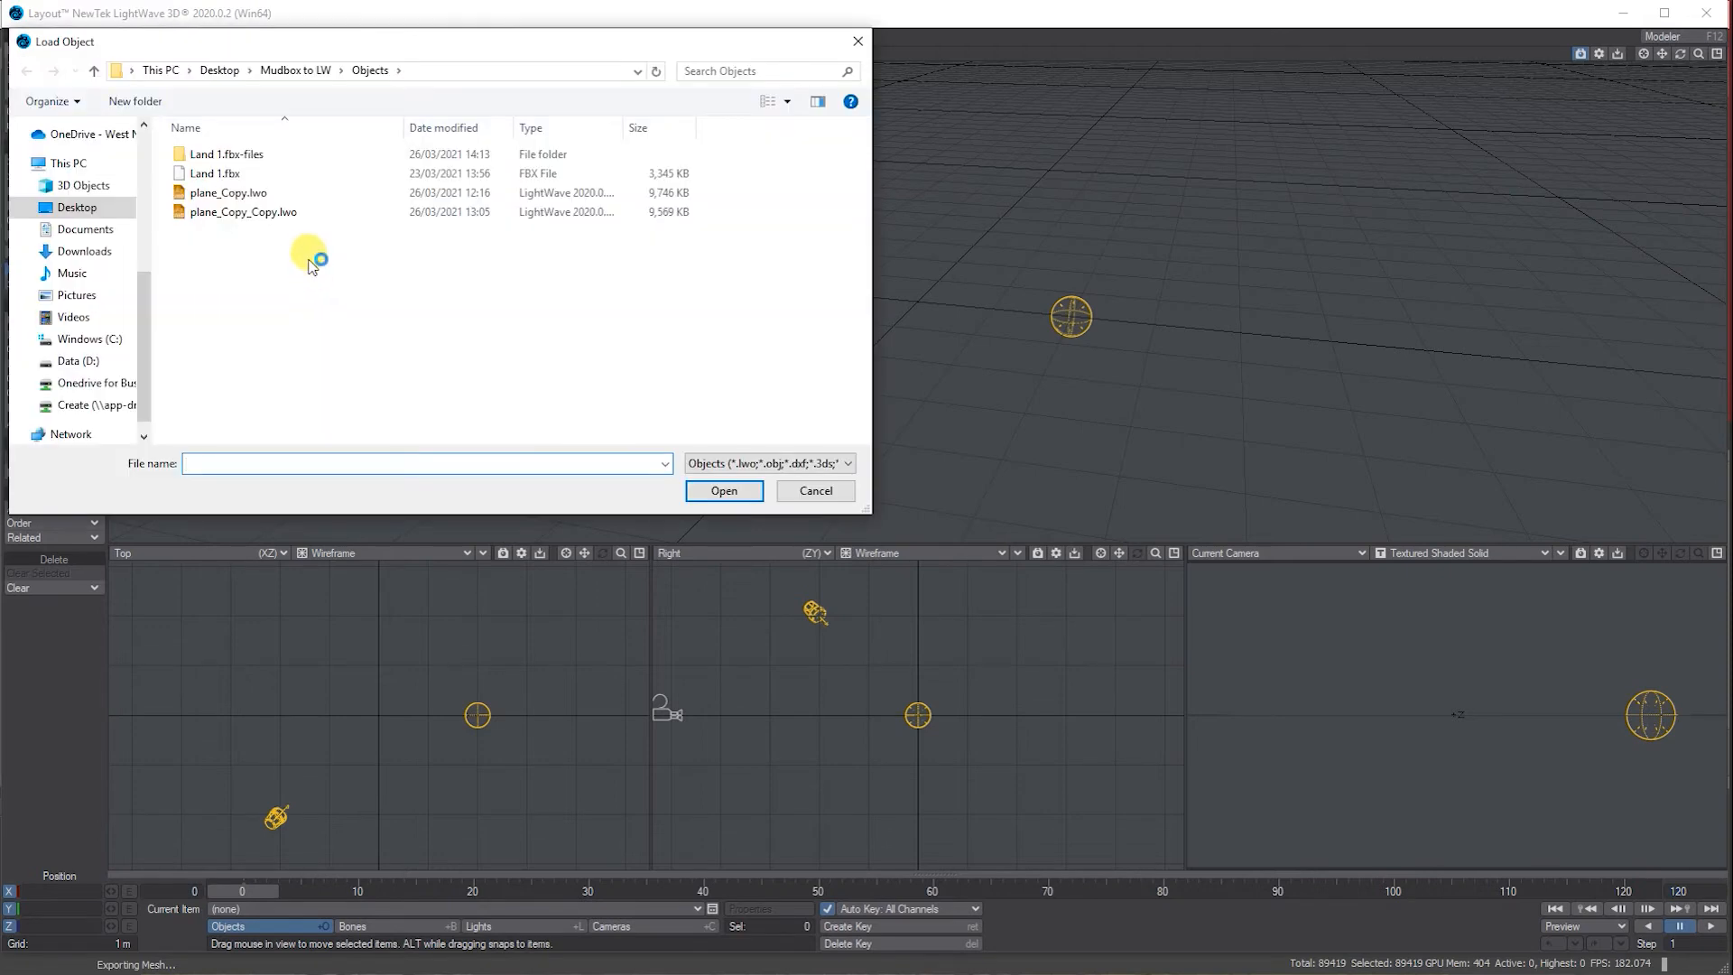
{"action": "left_click", "coordinate": [295, 70]}
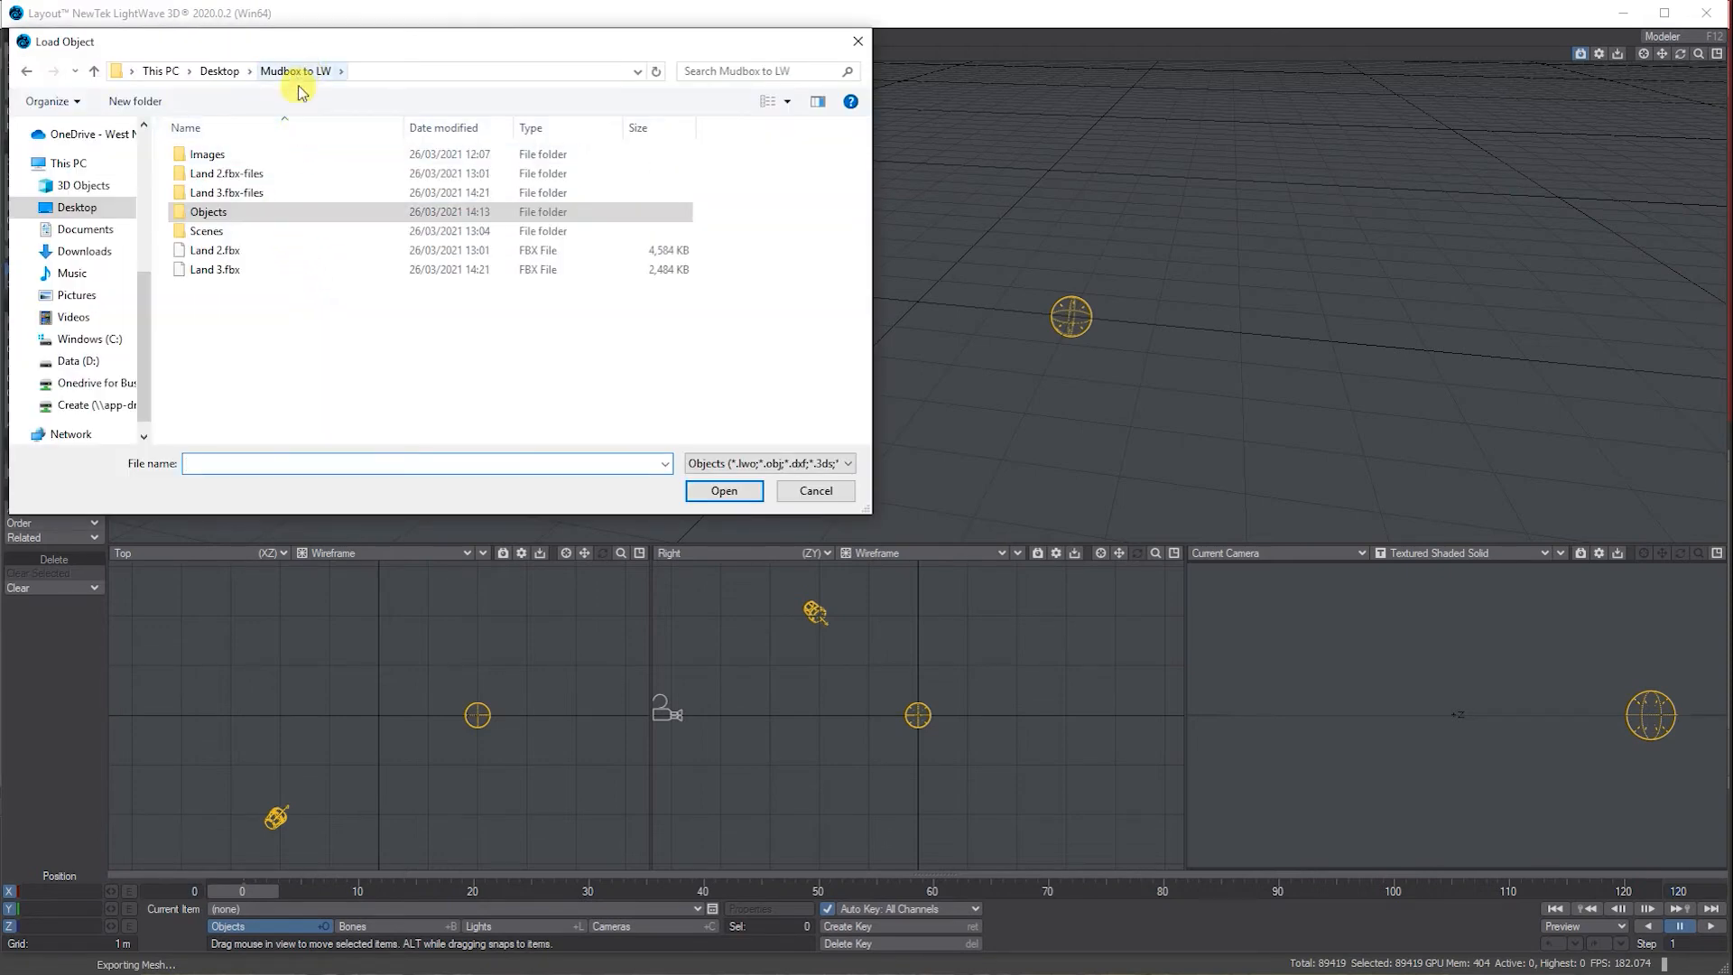
{"action": "left_click", "coordinate": [225, 269]}
{"action": "left_click", "coordinate": [724, 491]}
{"action": "left_click", "coordinate": [303, 281]}
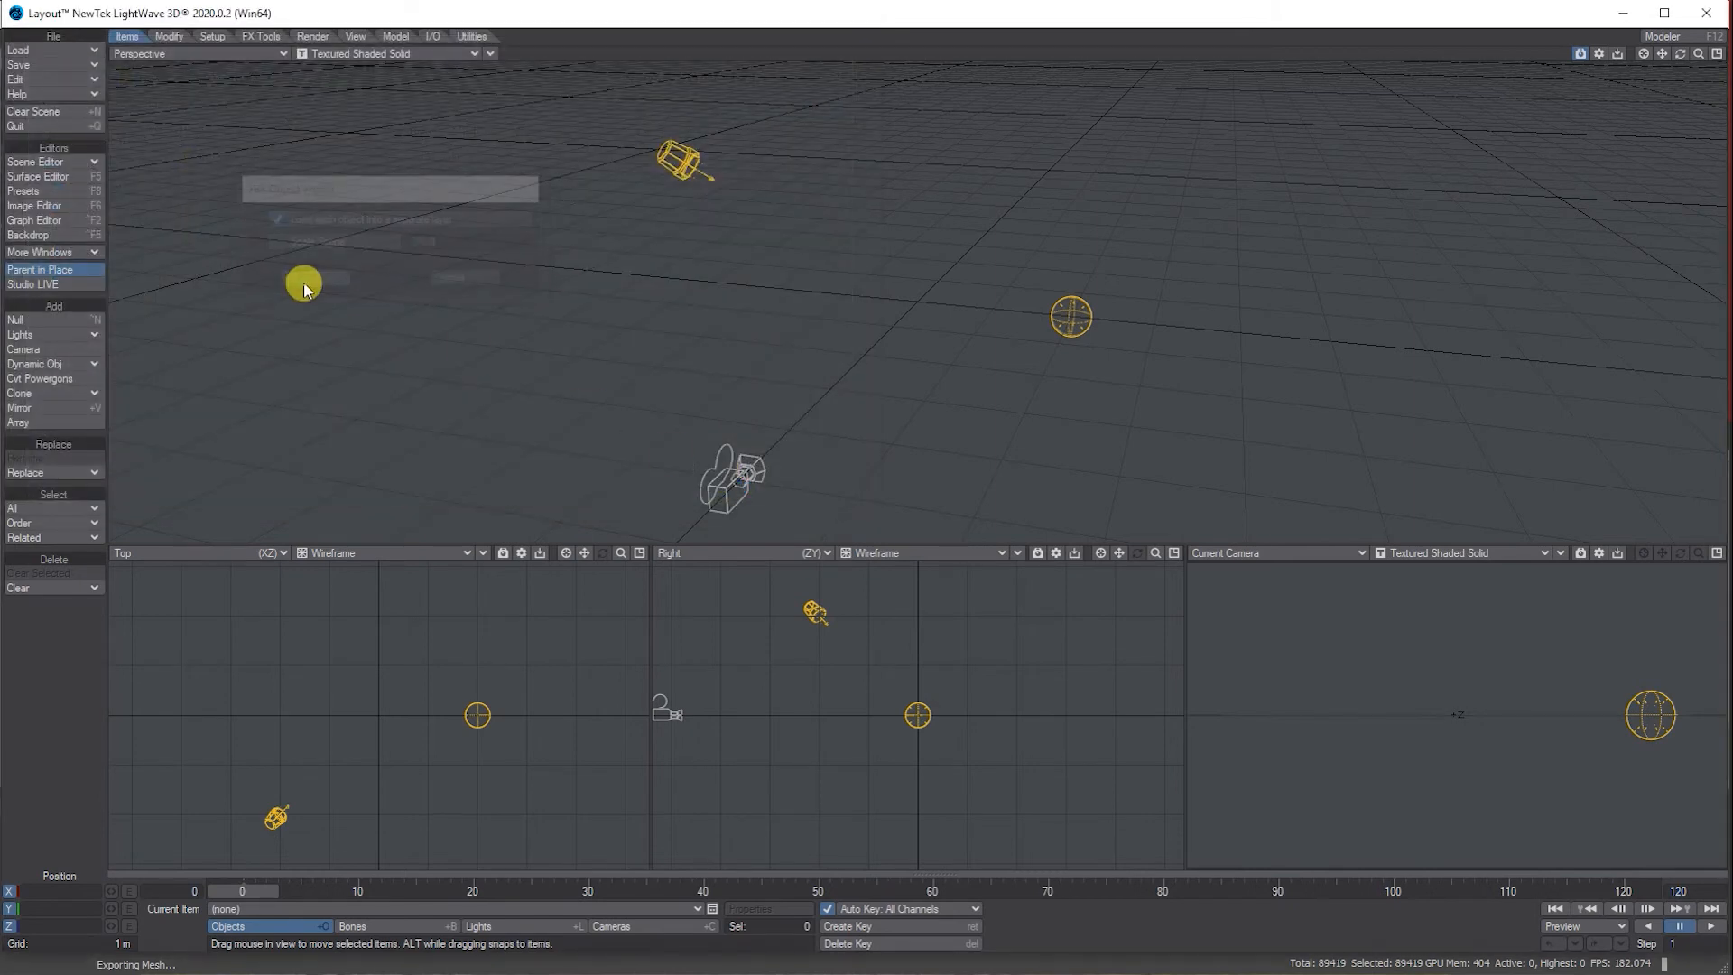
Step: Preview the loaded terrain in VPR and return the Perspective view to Textured Shaded Solid
{"action": "left_click_drag", "start_coordinate": [1681, 56], "coordinate": [1699, 59]}
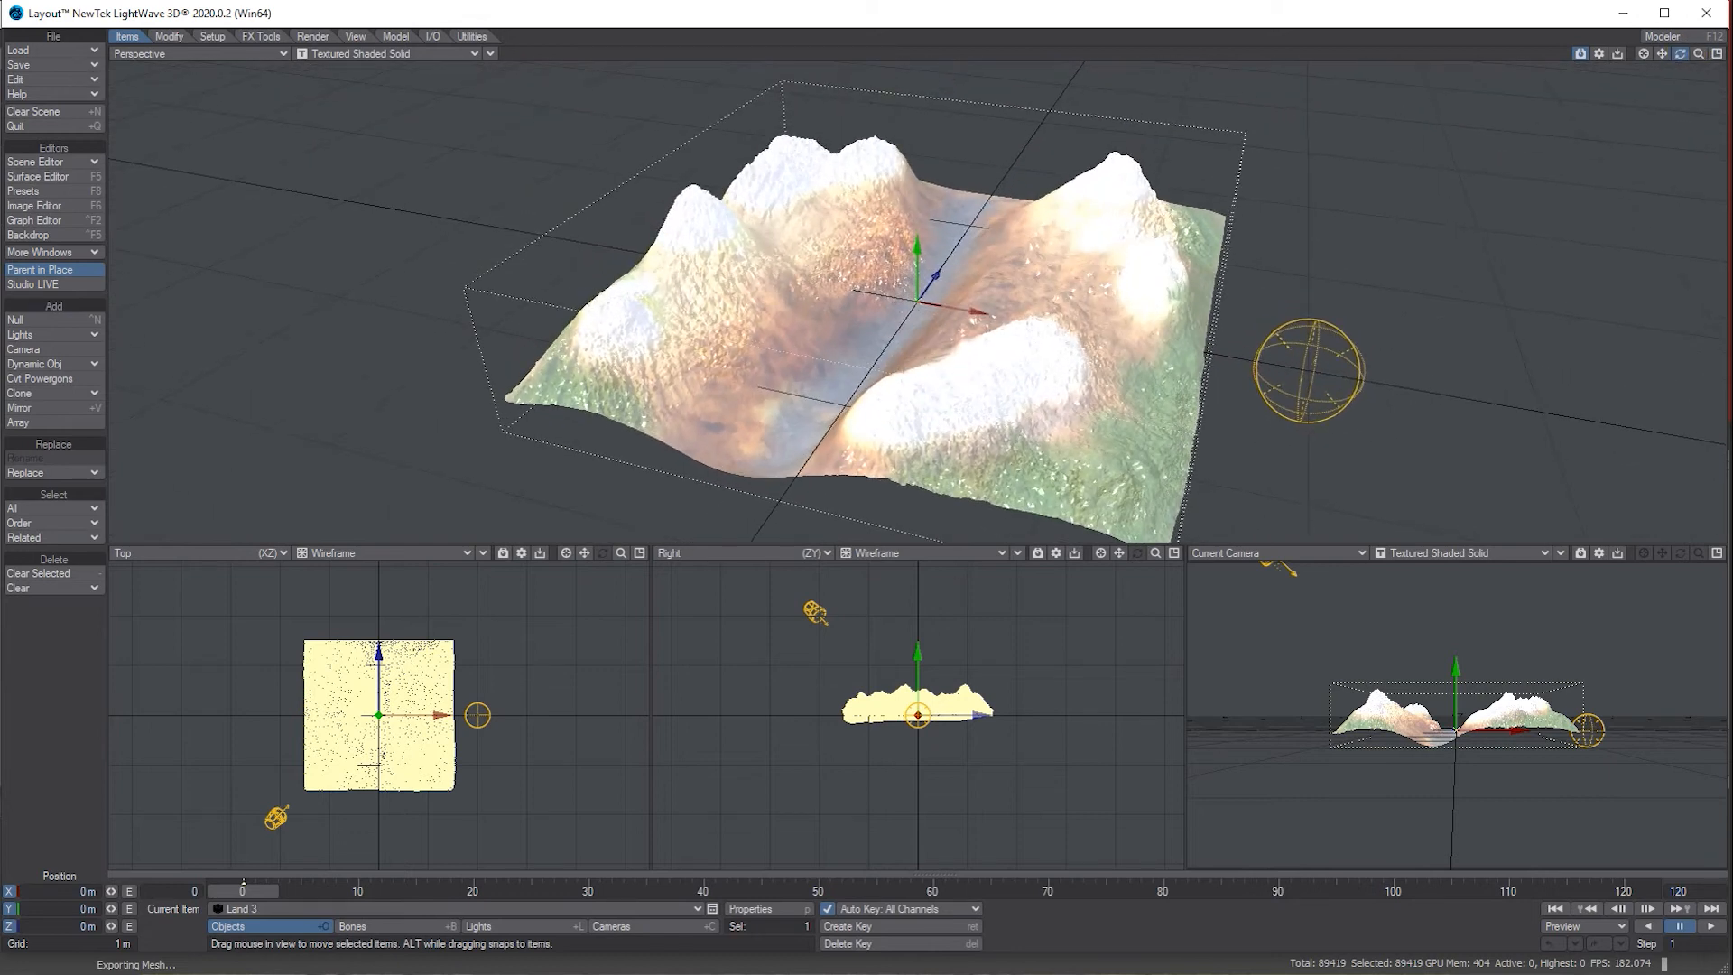
{"action": "left_click", "coordinate": [350, 56]}
{"action": "left_click", "coordinate": [355, 120]}
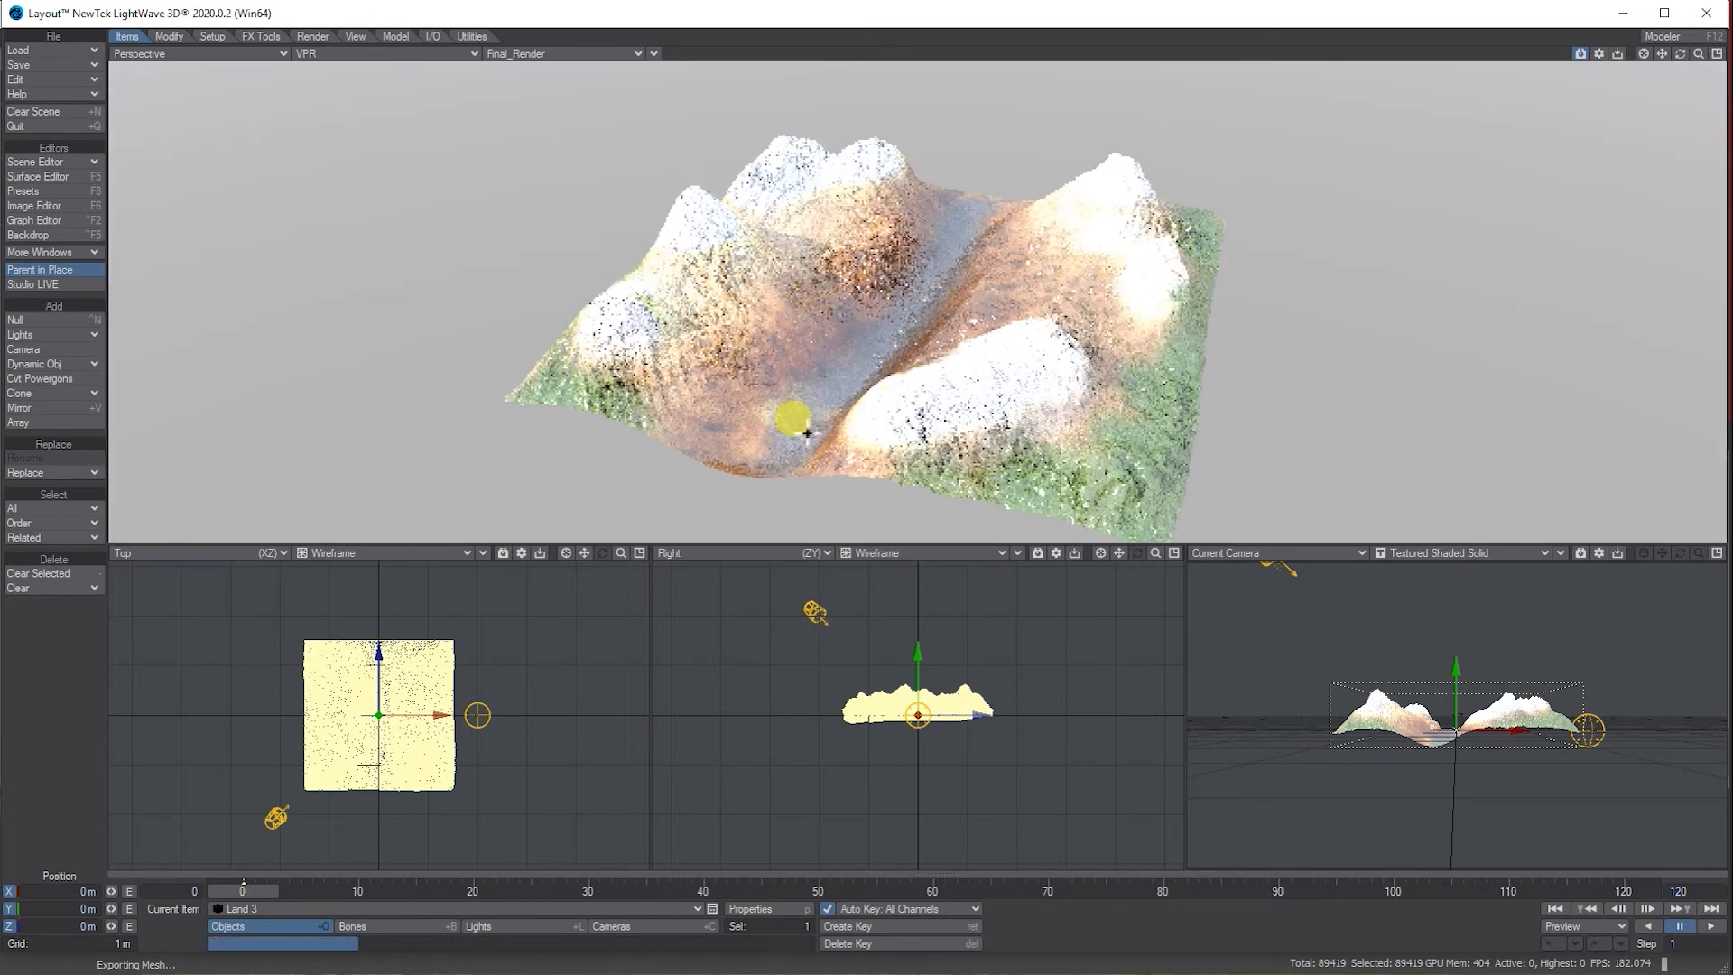
{"action": "left_click", "coordinate": [336, 54]}
{"action": "left_click", "coordinate": [343, 88]}
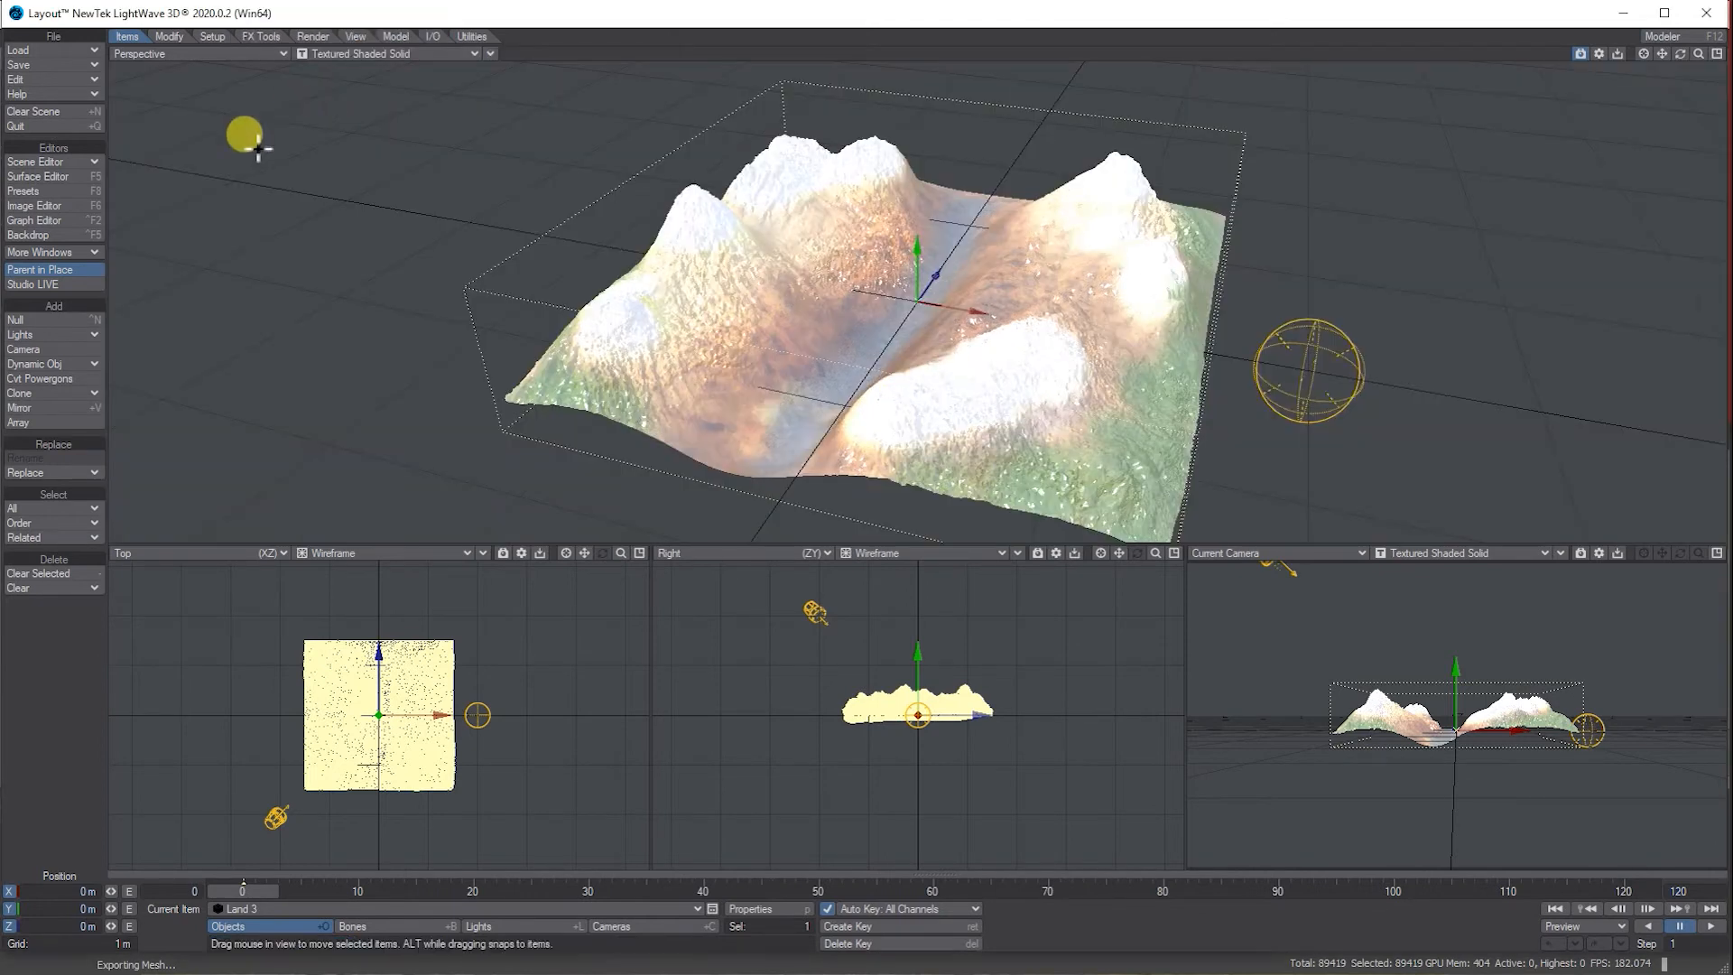
Step: Convert the Default_Material surface of Land 3 to Principled BSDF, leaving Smoothing off
{"action": "left_click", "coordinate": [45, 176]}
{"action": "left_click_drag", "start_coordinate": [619, 145], "coordinate": [217, 81]}
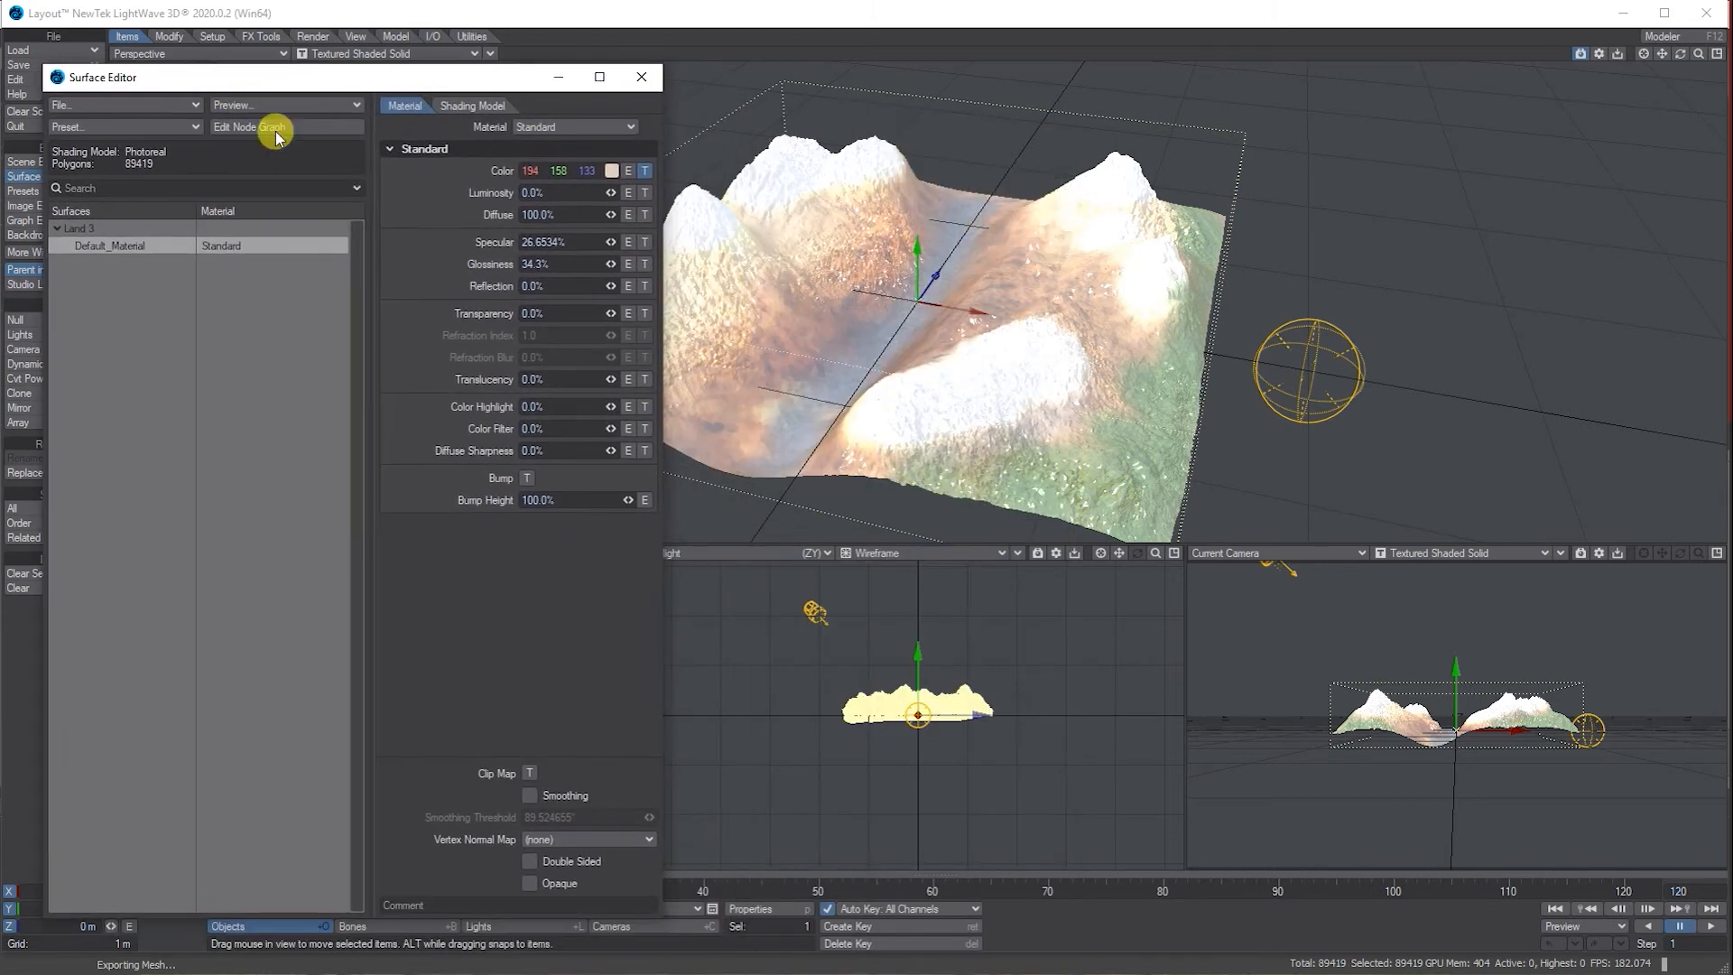
{"action": "right_click", "coordinate": [231, 240]}
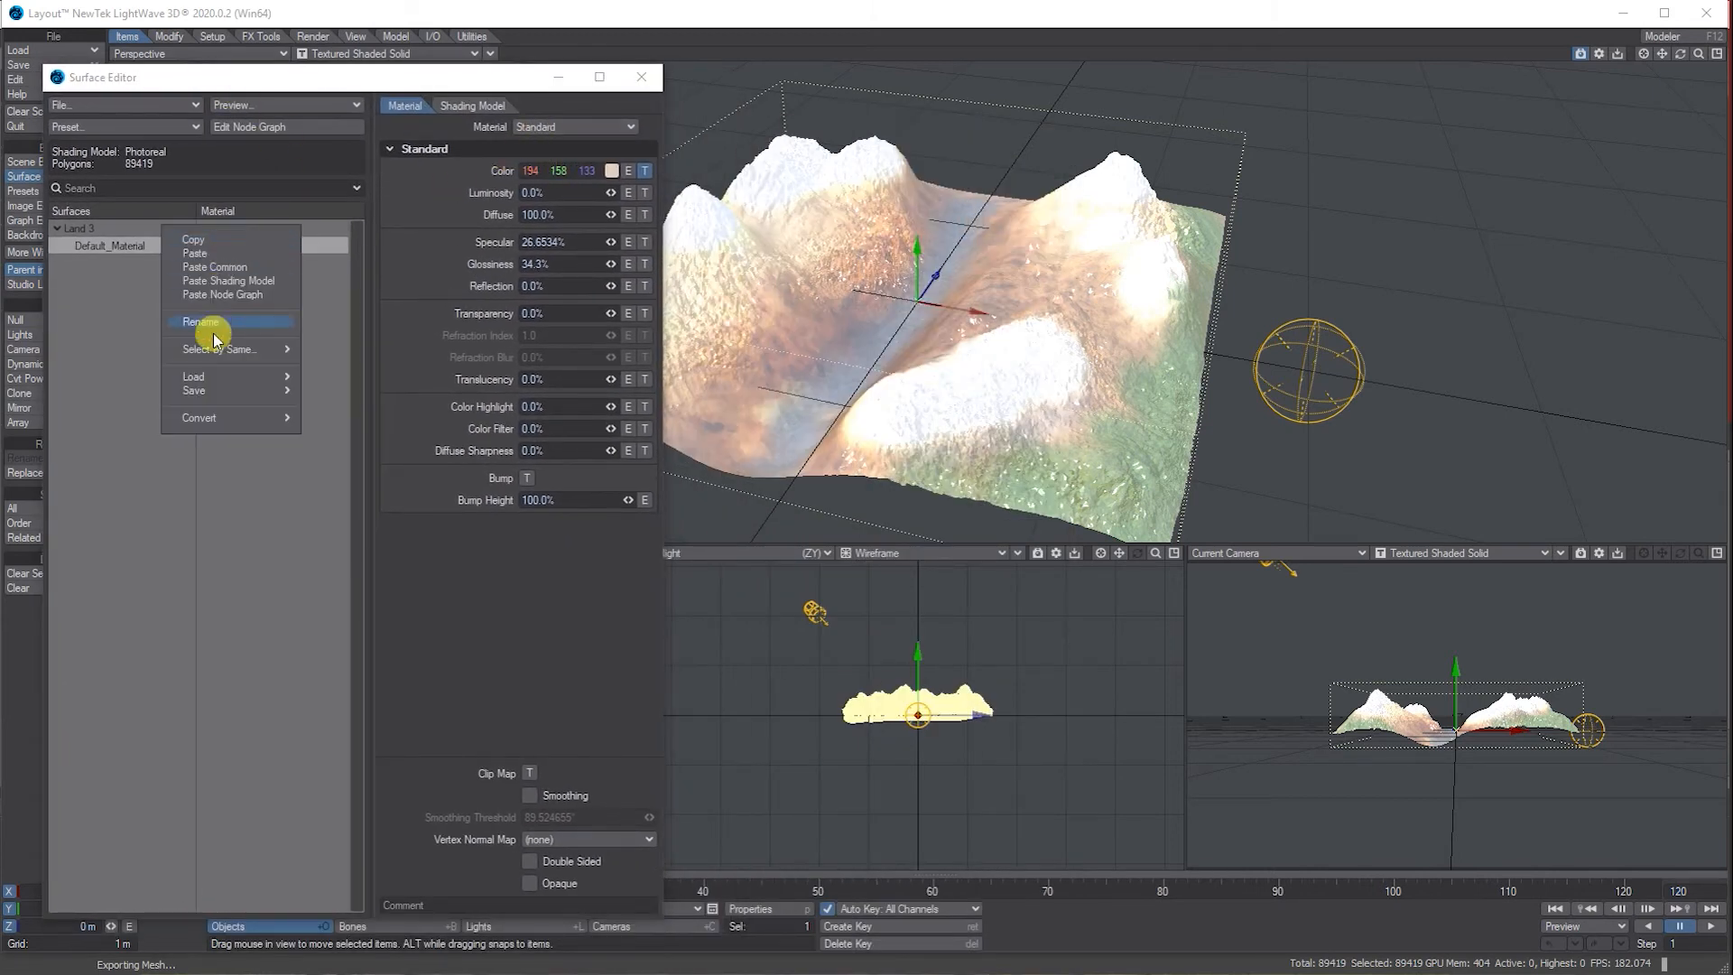
{"action": "mouse_move", "coordinate": [215, 420]}
{"action": "left_click", "coordinate": [375, 432]}
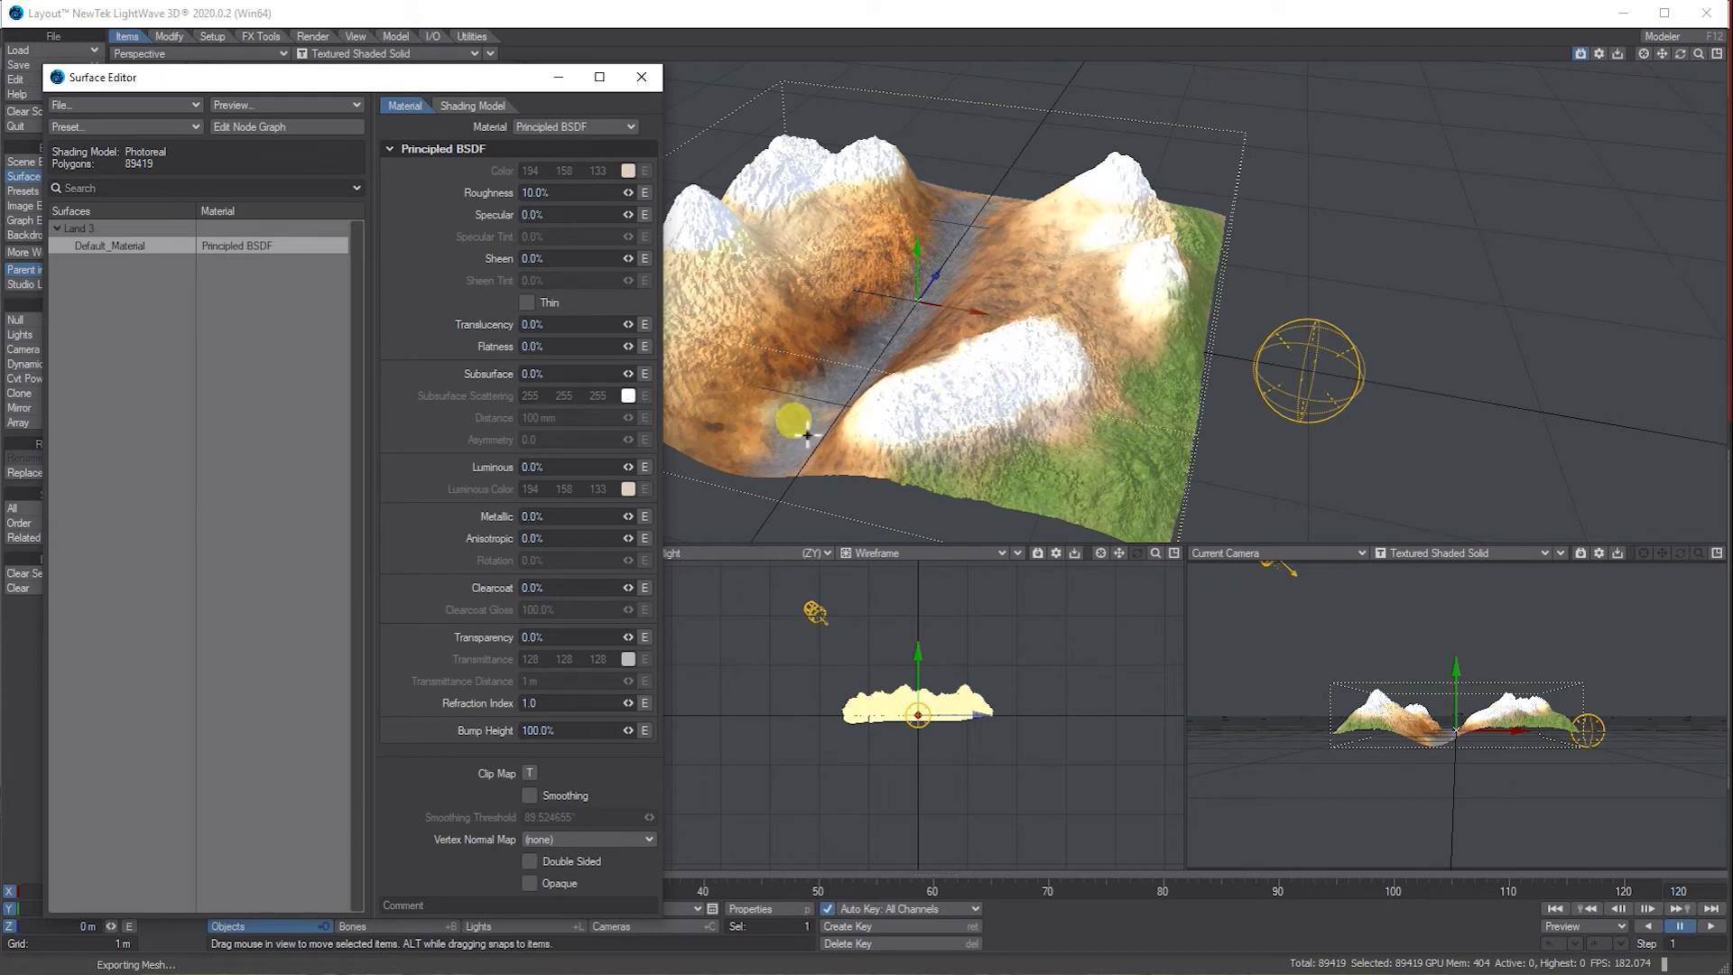
{"action": "left_click", "coordinate": [547, 791]}
{"action": "left_click", "coordinate": [547, 792]}
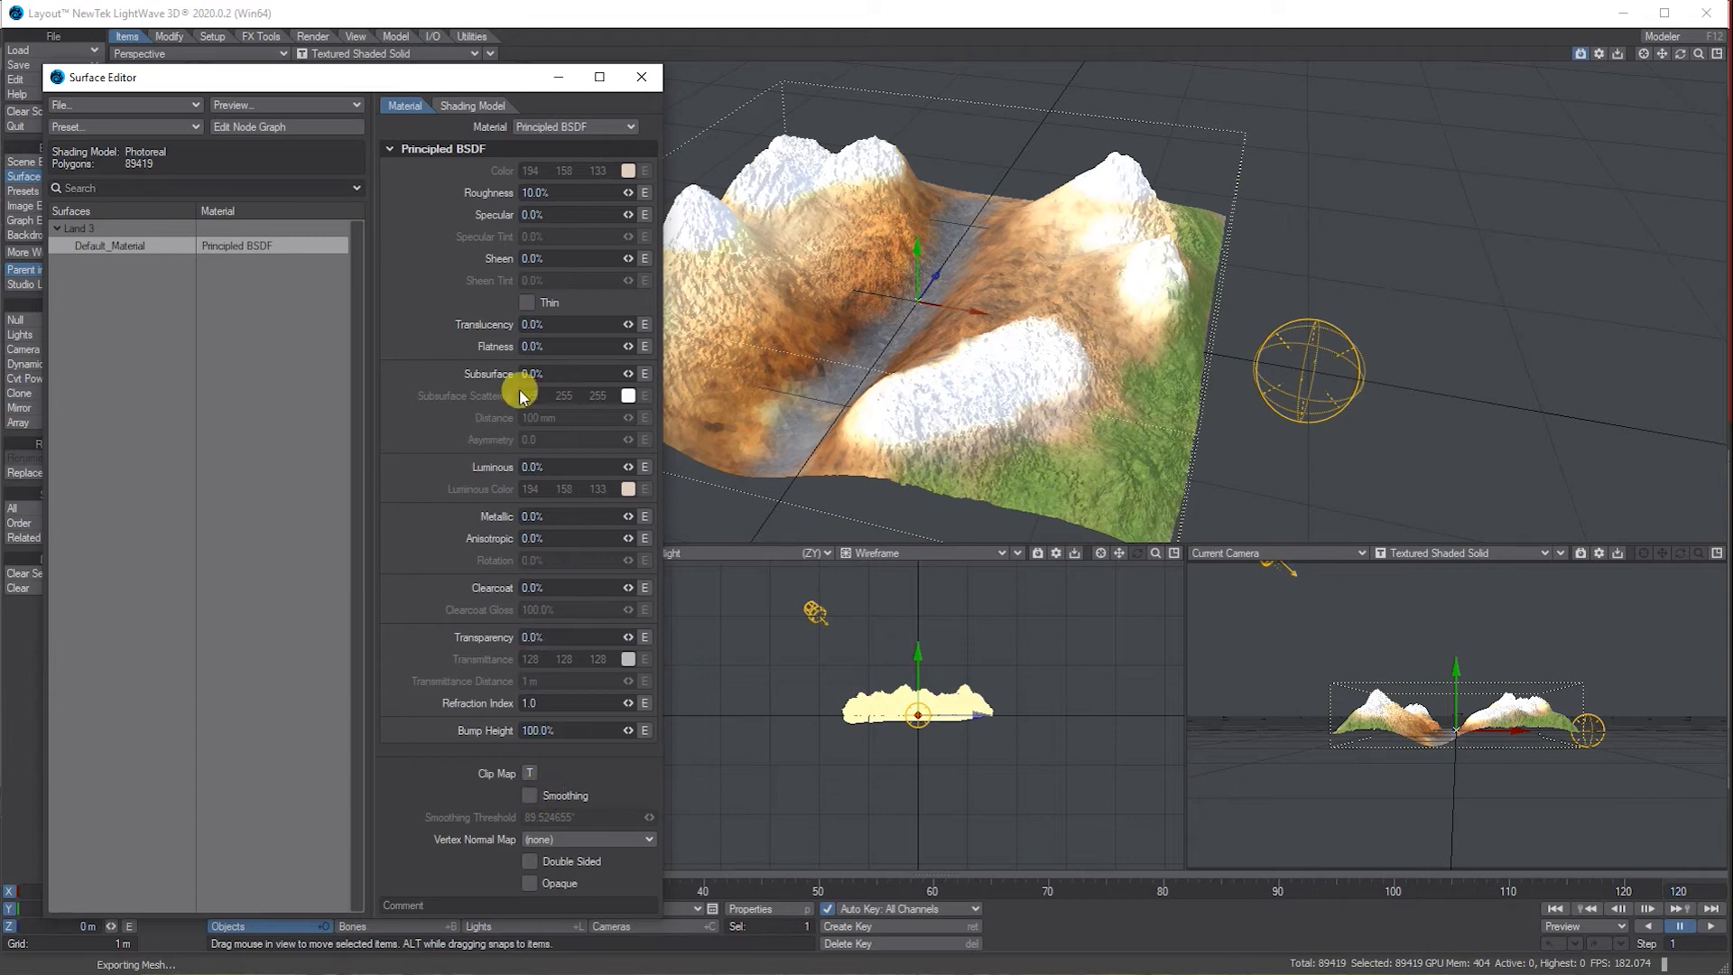
Step: Open the node graph of Default_Material, tidy its nodes and move the Color node clear of the others
{"action": "double_click", "coordinate": [224, 244]}
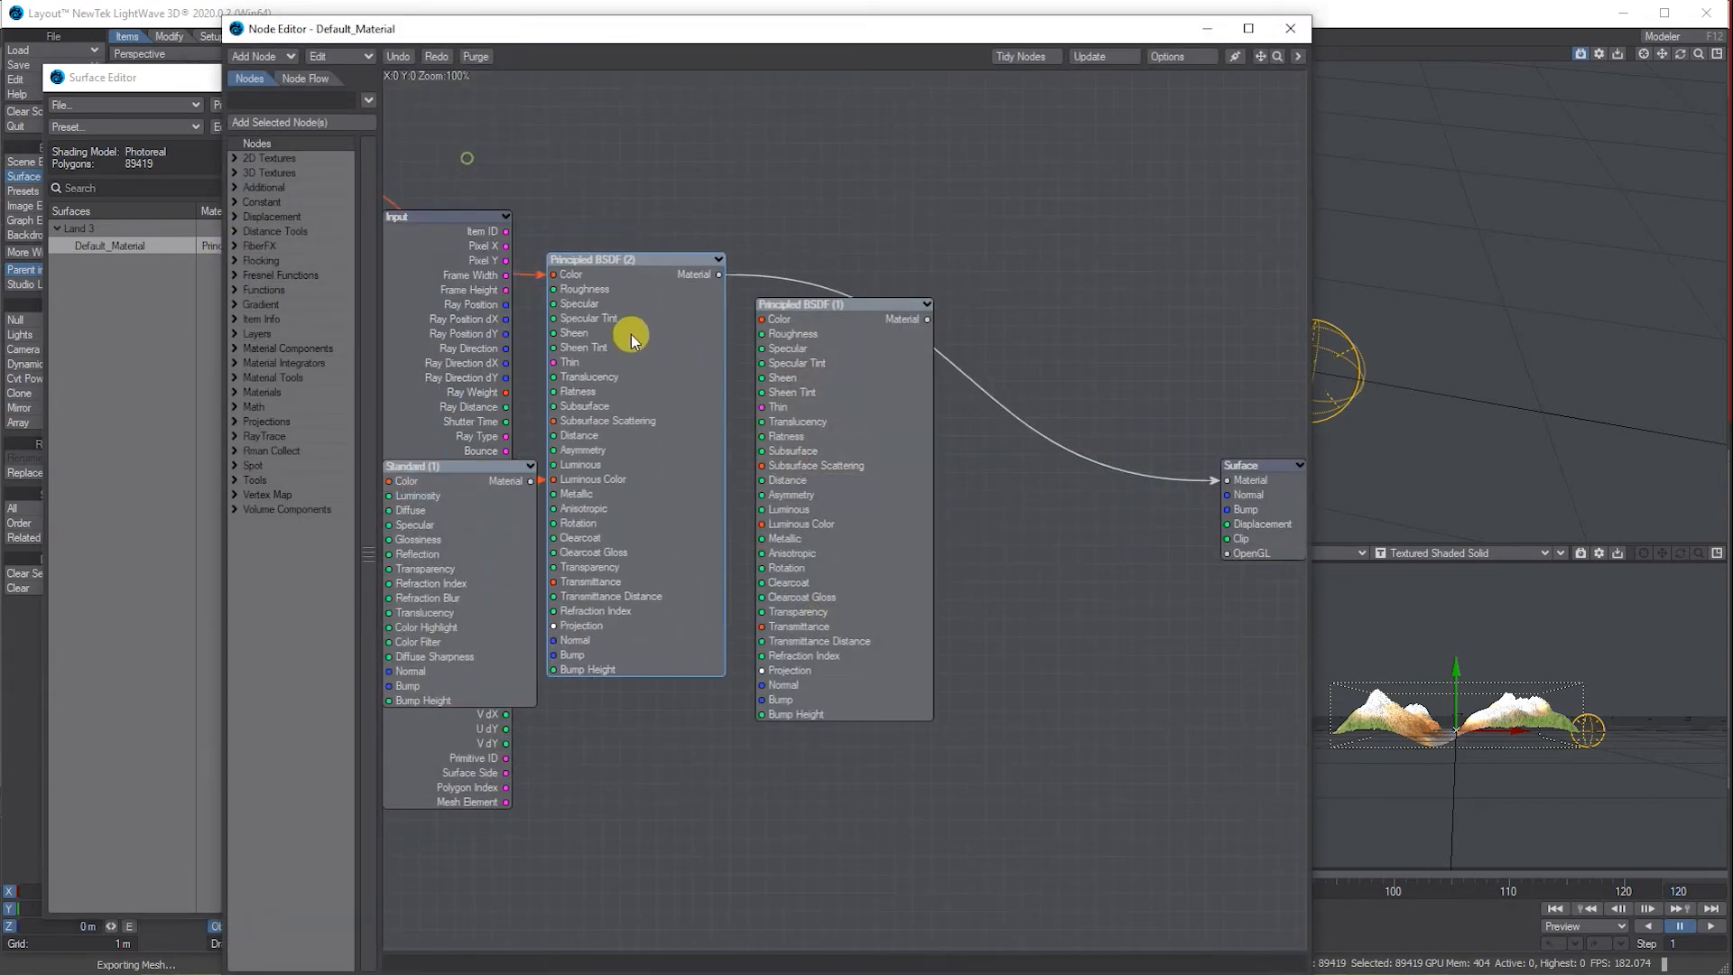
{"action": "left_click_drag", "start_coordinate": [832, 491], "coordinate": [810, 818]}
{"action": "left_click", "coordinate": [1022, 56]}
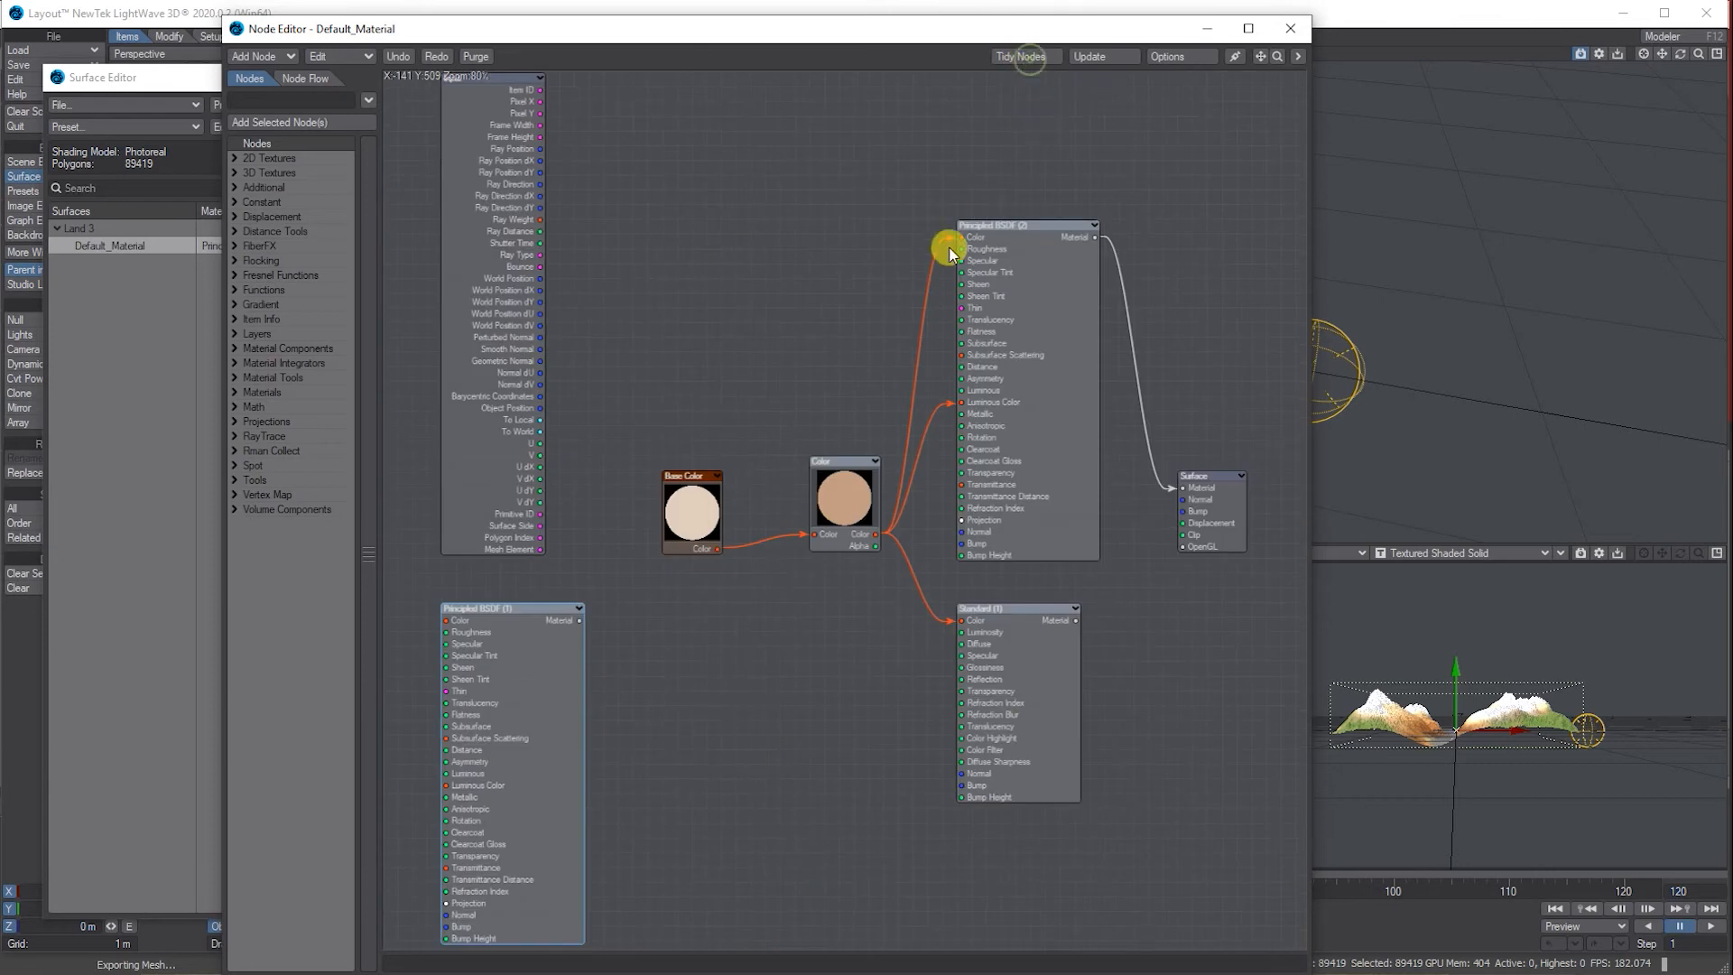
{"action": "left_click_drag", "start_coordinate": [841, 483], "coordinate": [798, 409]}
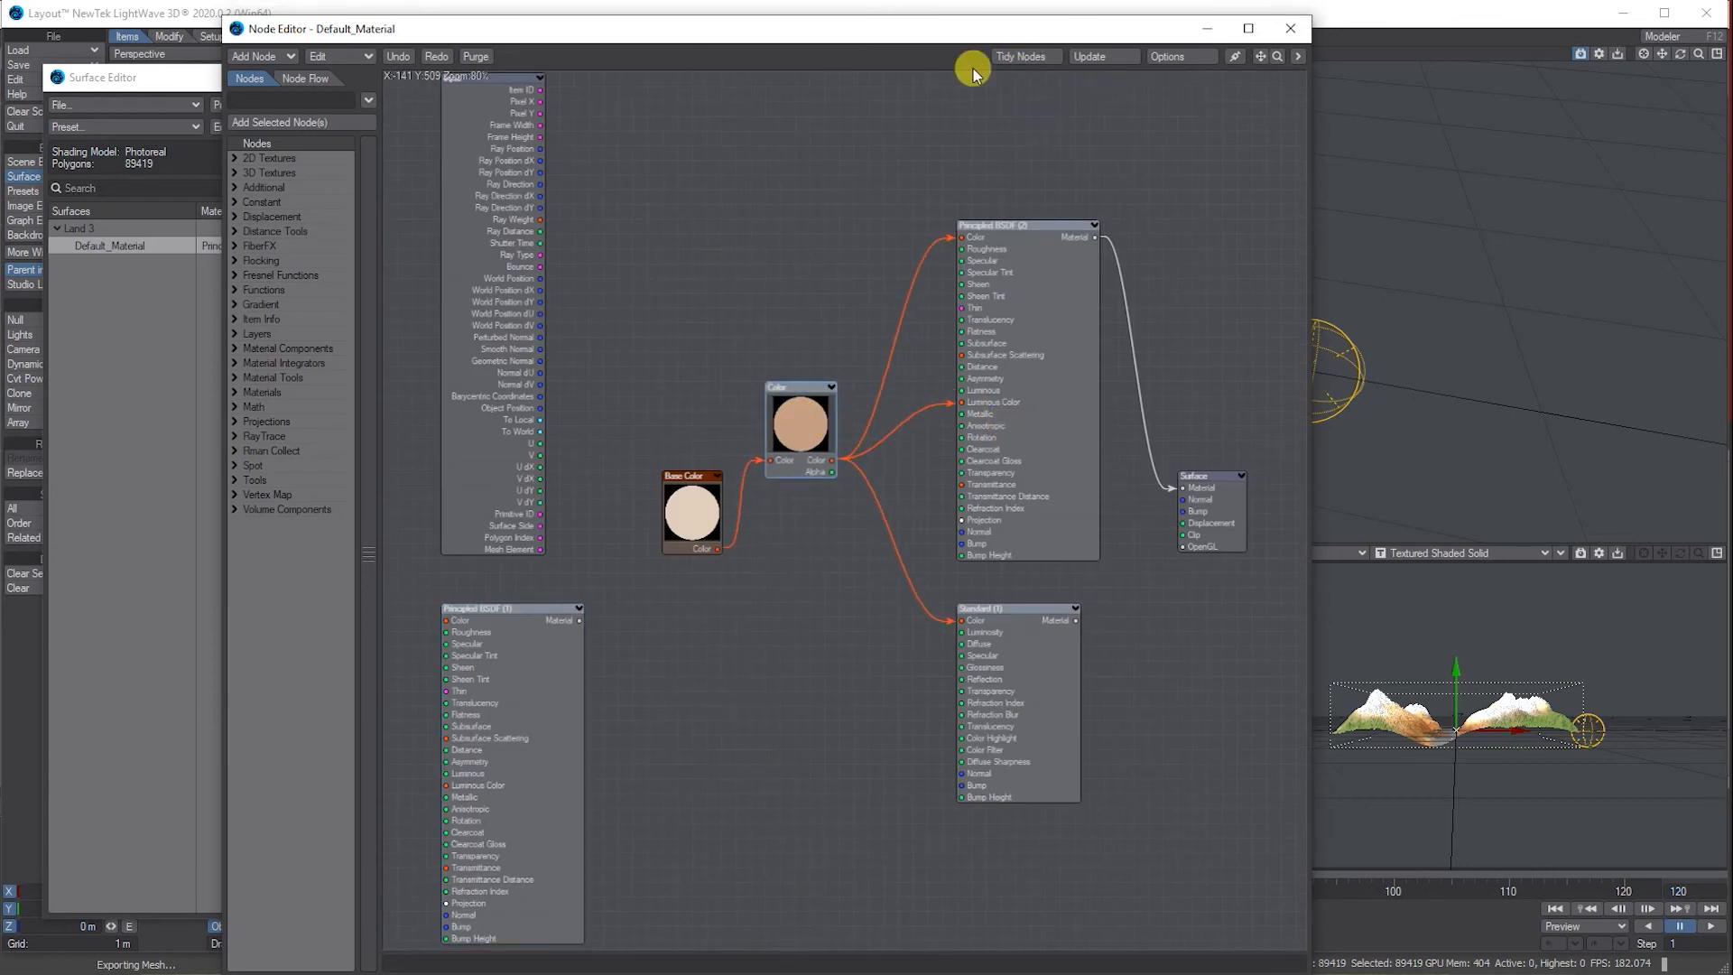
{"action": "left_click_drag", "start_coordinate": [930, 30], "coordinate": [560, 47]}
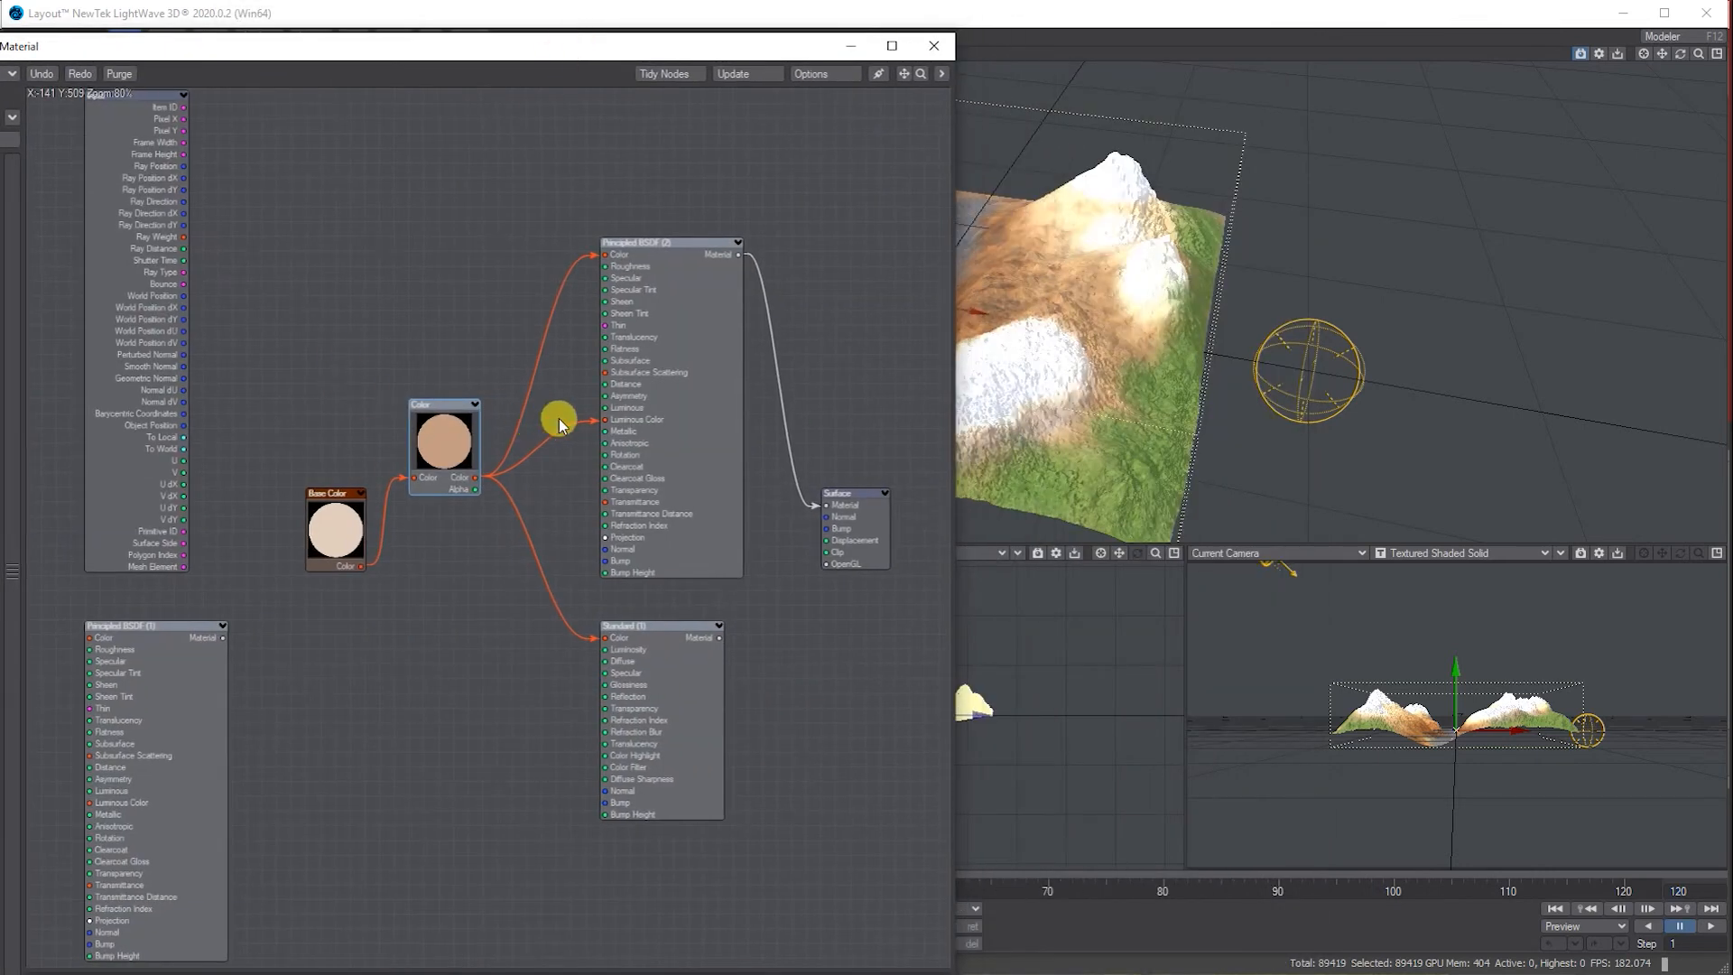
Step: Disconnect the Color node from Luminous Color and from the Standard (1) node, and delete Standard (1)
{"action": "left_click_drag", "start_coordinate": [588, 419], "coordinate": [569, 453]}
{"action": "left_click_drag", "start_coordinate": [652, 669], "coordinate": [562, 640]}
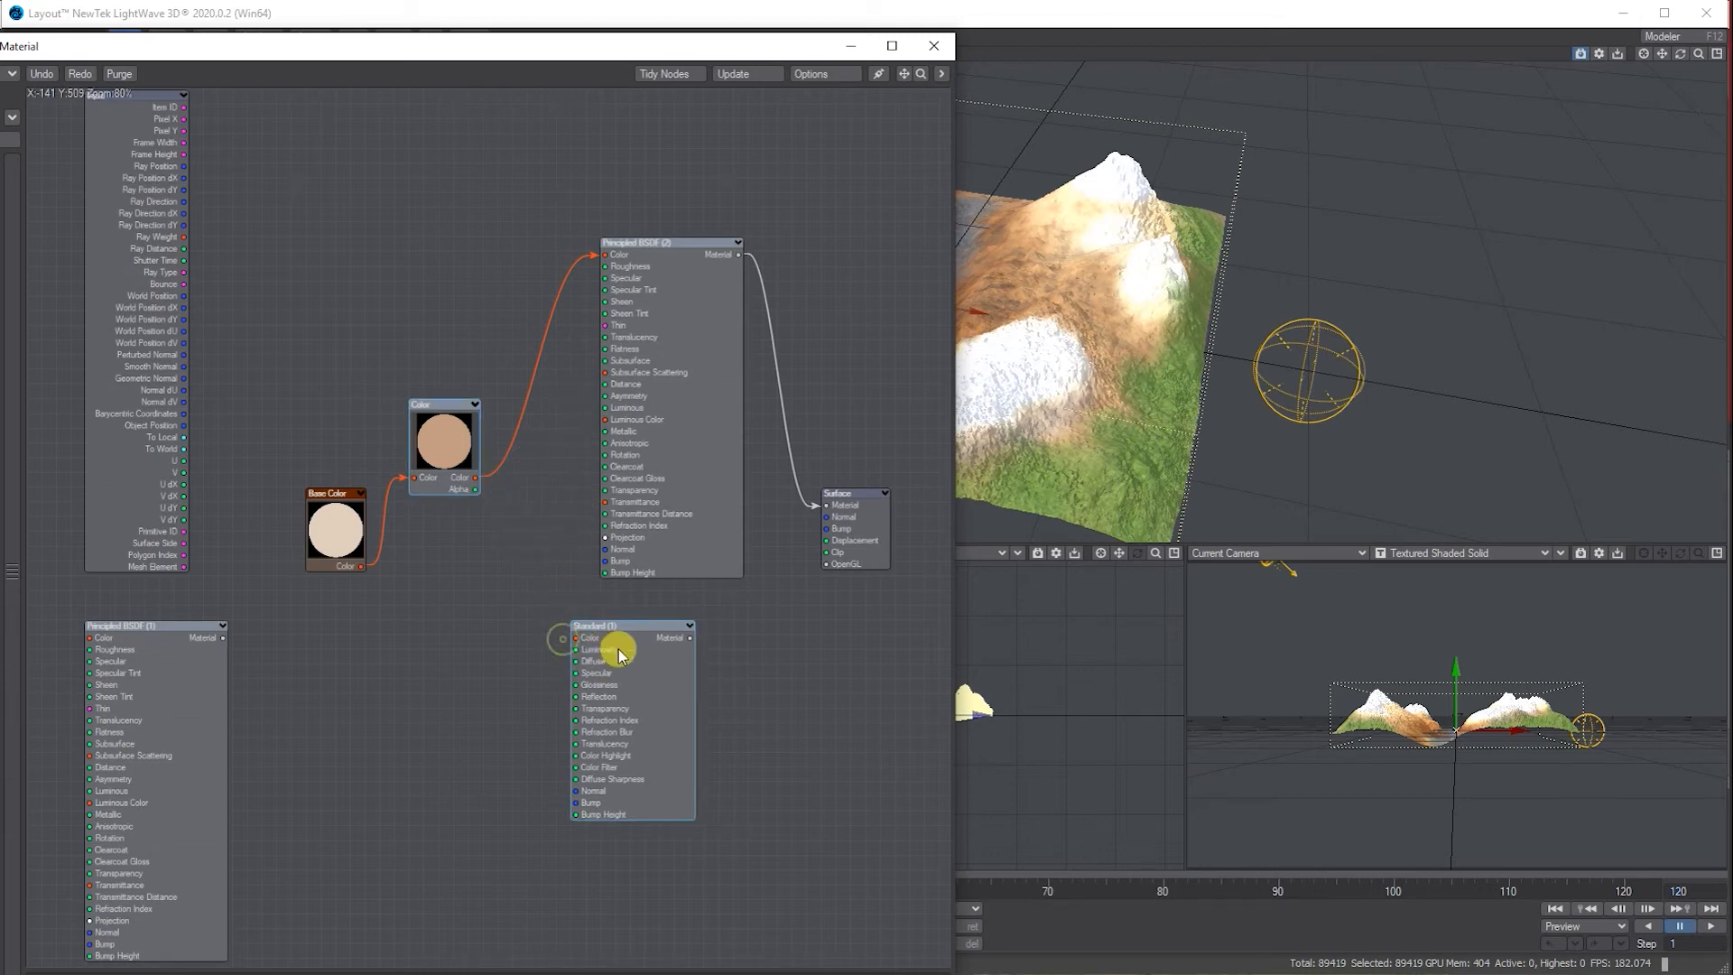
{"action": "right_click", "coordinate": [637, 655]}
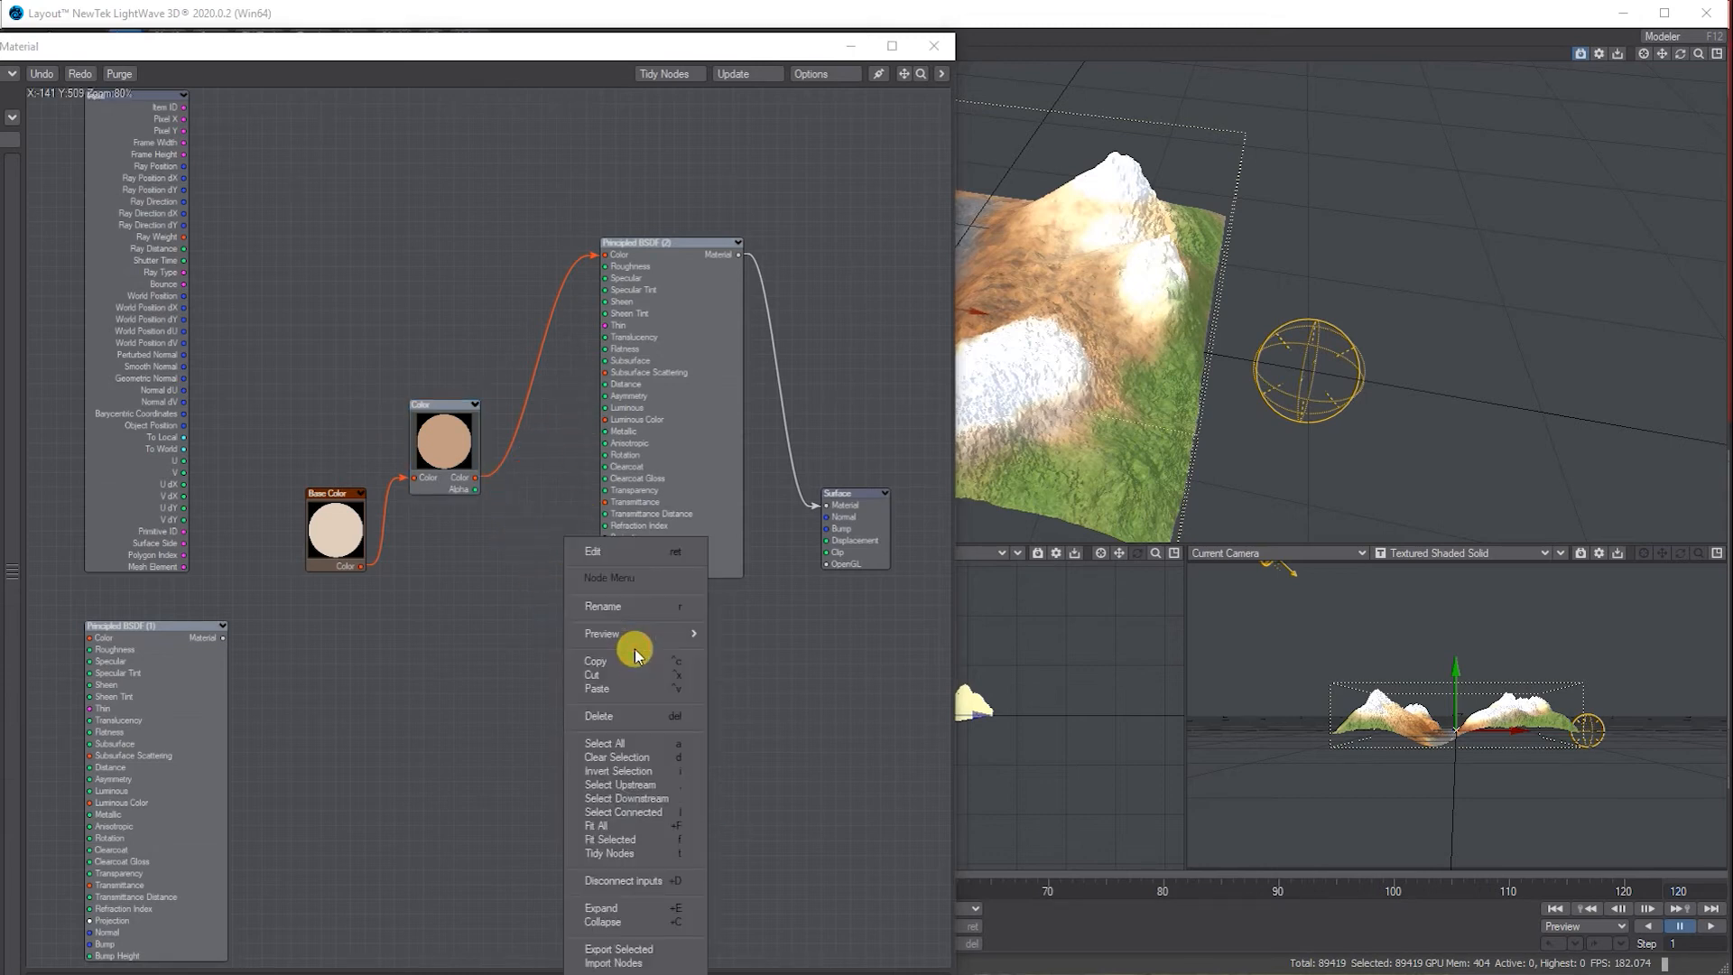
{"action": "left_click", "coordinate": [631, 708]}
Step: Disconnect and delete the Base Color node, and move the Color node level with the Principled BSDF (2) color input
{"action": "left_click_drag", "start_coordinate": [339, 542], "coordinate": [287, 515]}
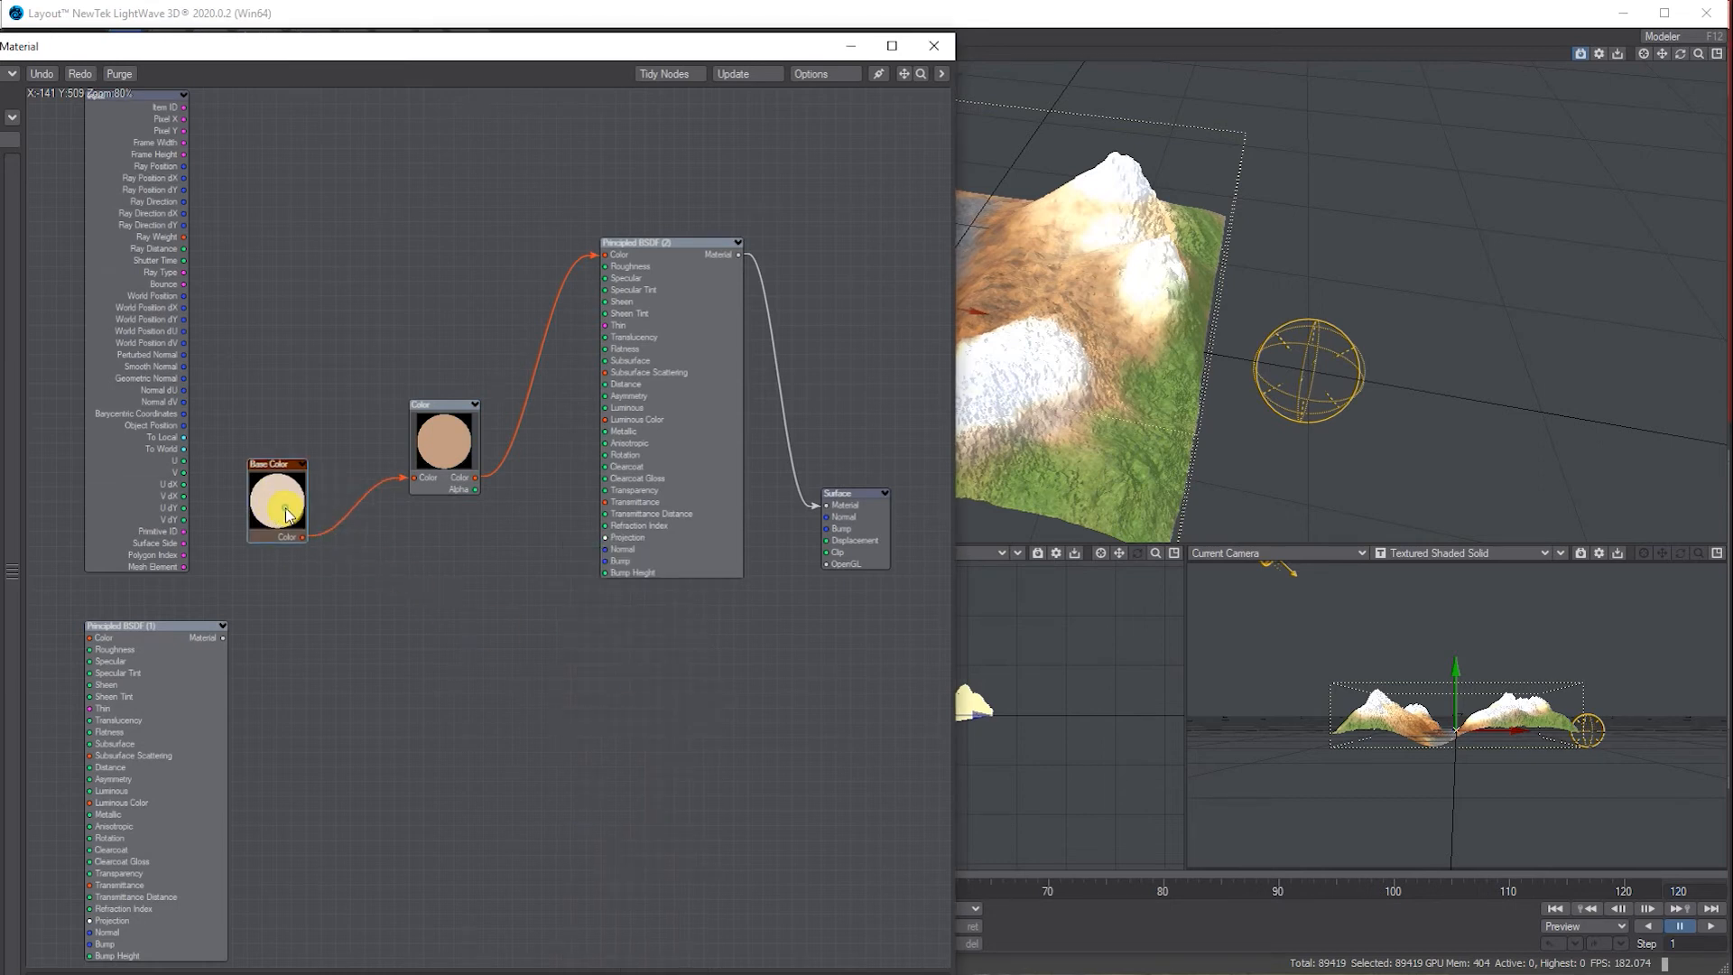
{"action": "left_click_drag", "start_coordinate": [413, 477], "coordinate": [376, 437]}
{"action": "right_click", "coordinate": [279, 484]}
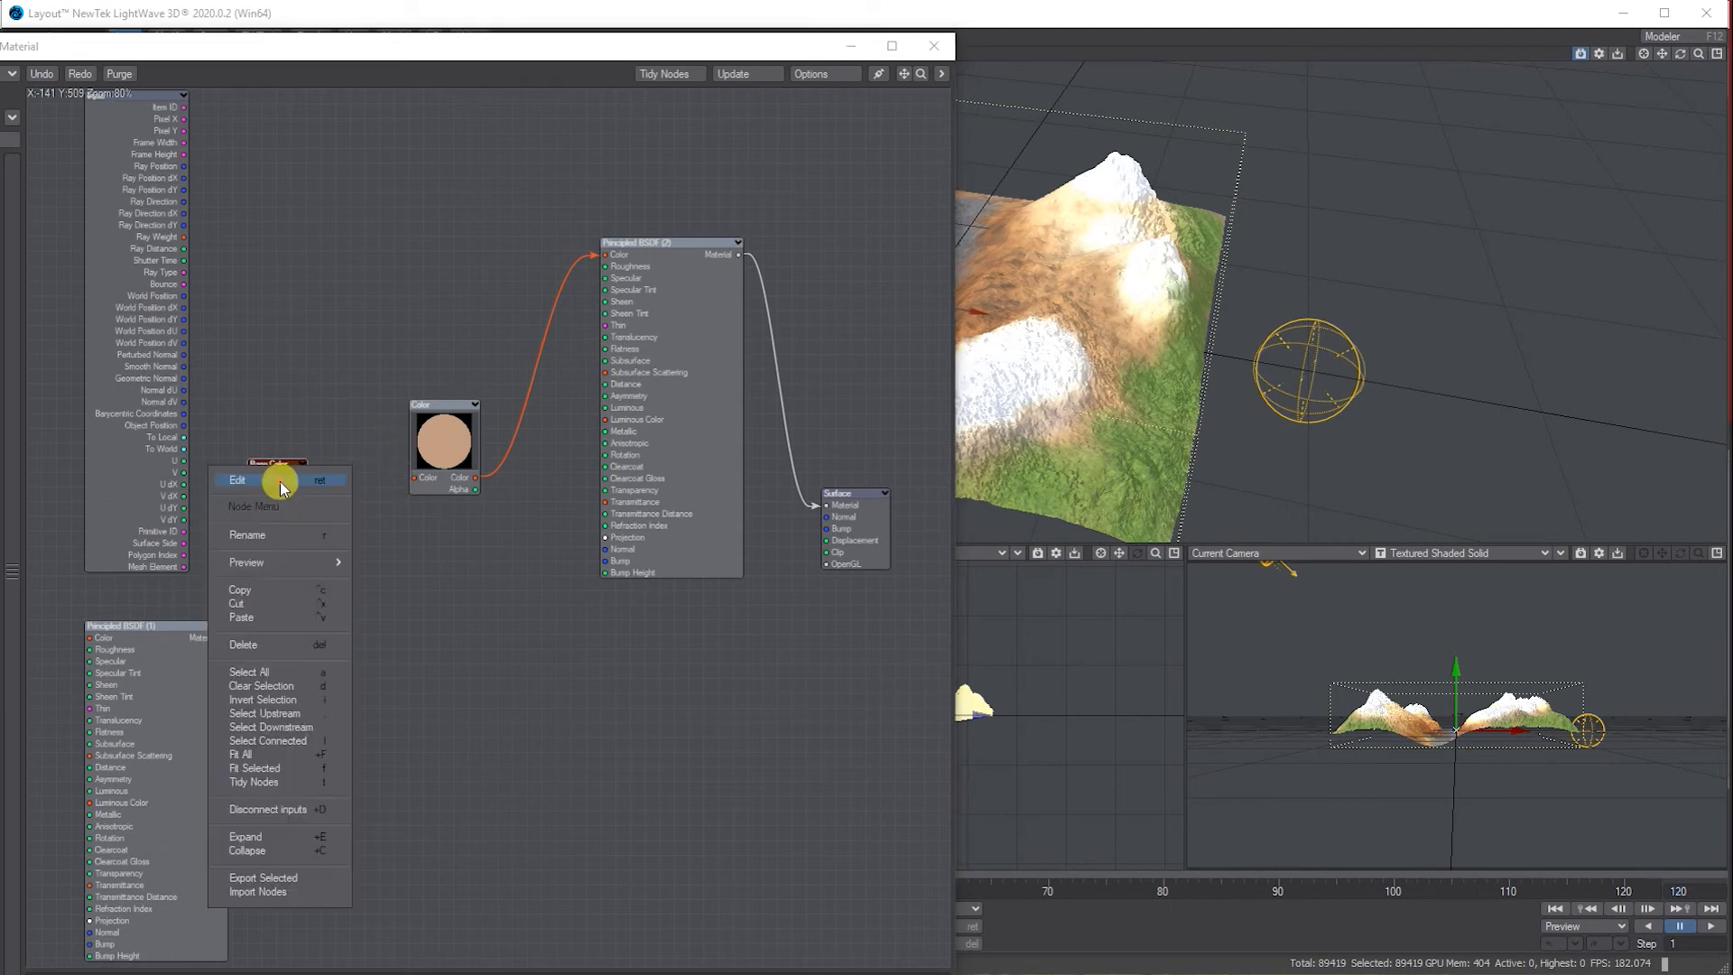
{"action": "left_click", "coordinate": [271, 645]}
{"action": "left_click_drag", "start_coordinate": [453, 445], "coordinate": [456, 289]}
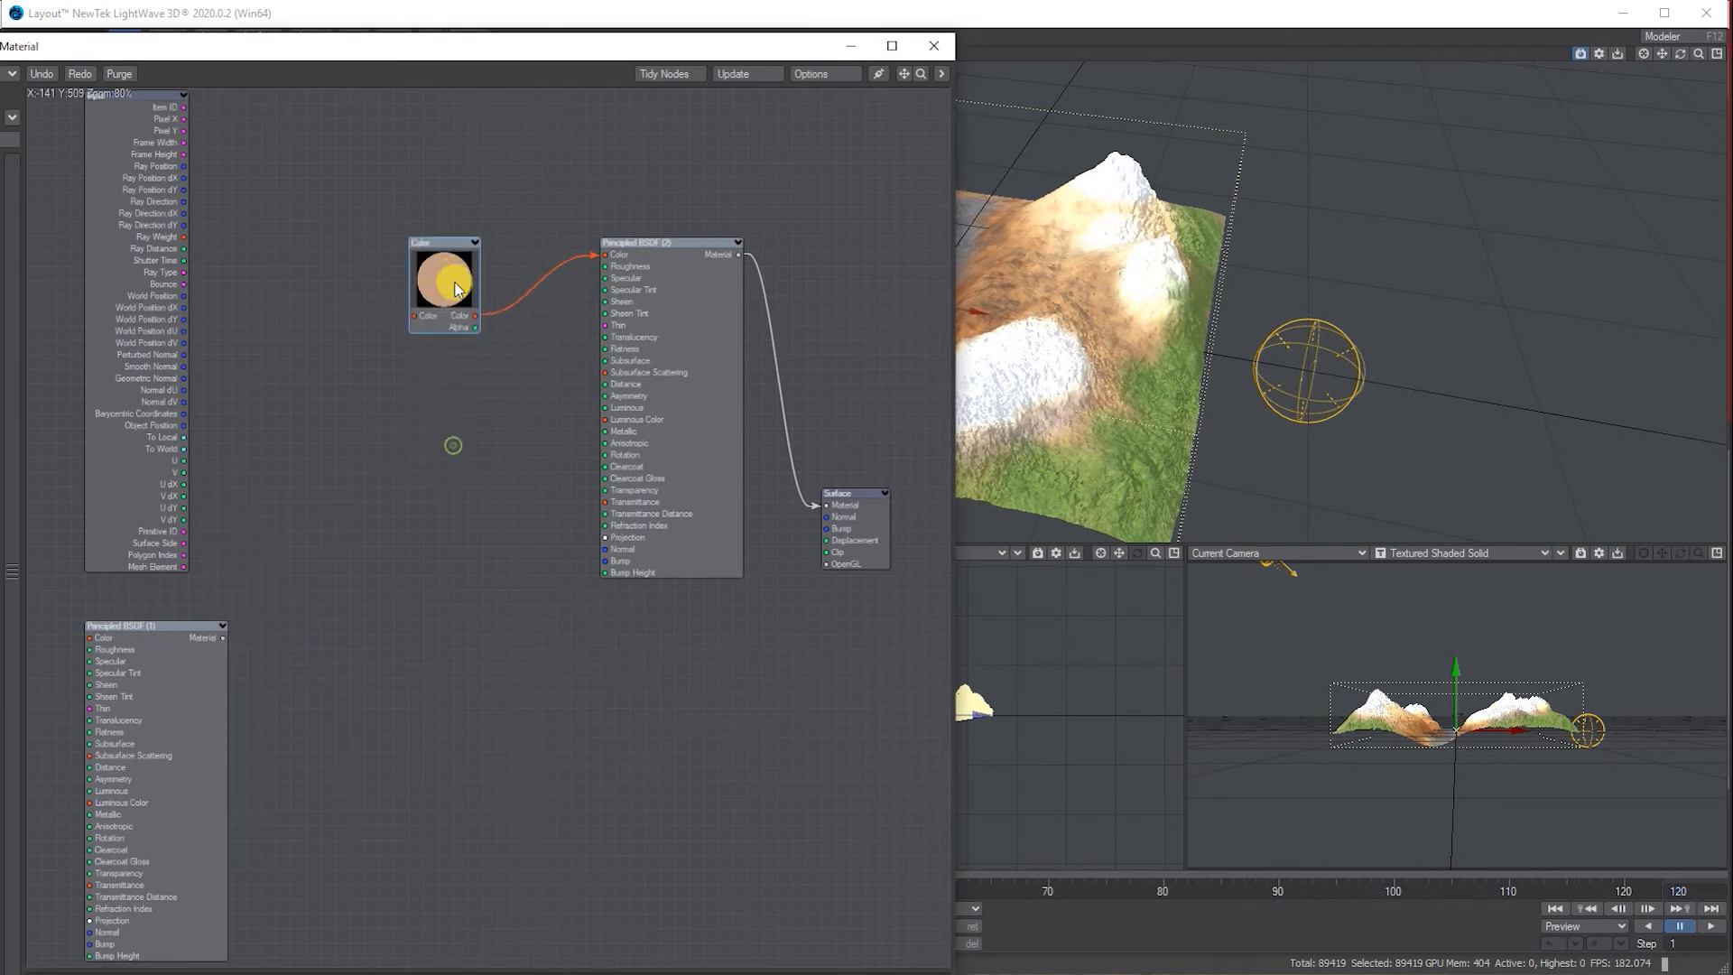
Step: Check the Color node's texture layer, disconnect the node from Principled BSDF (2) and move it aside
{"action": "double_click", "coordinate": [451, 286]}
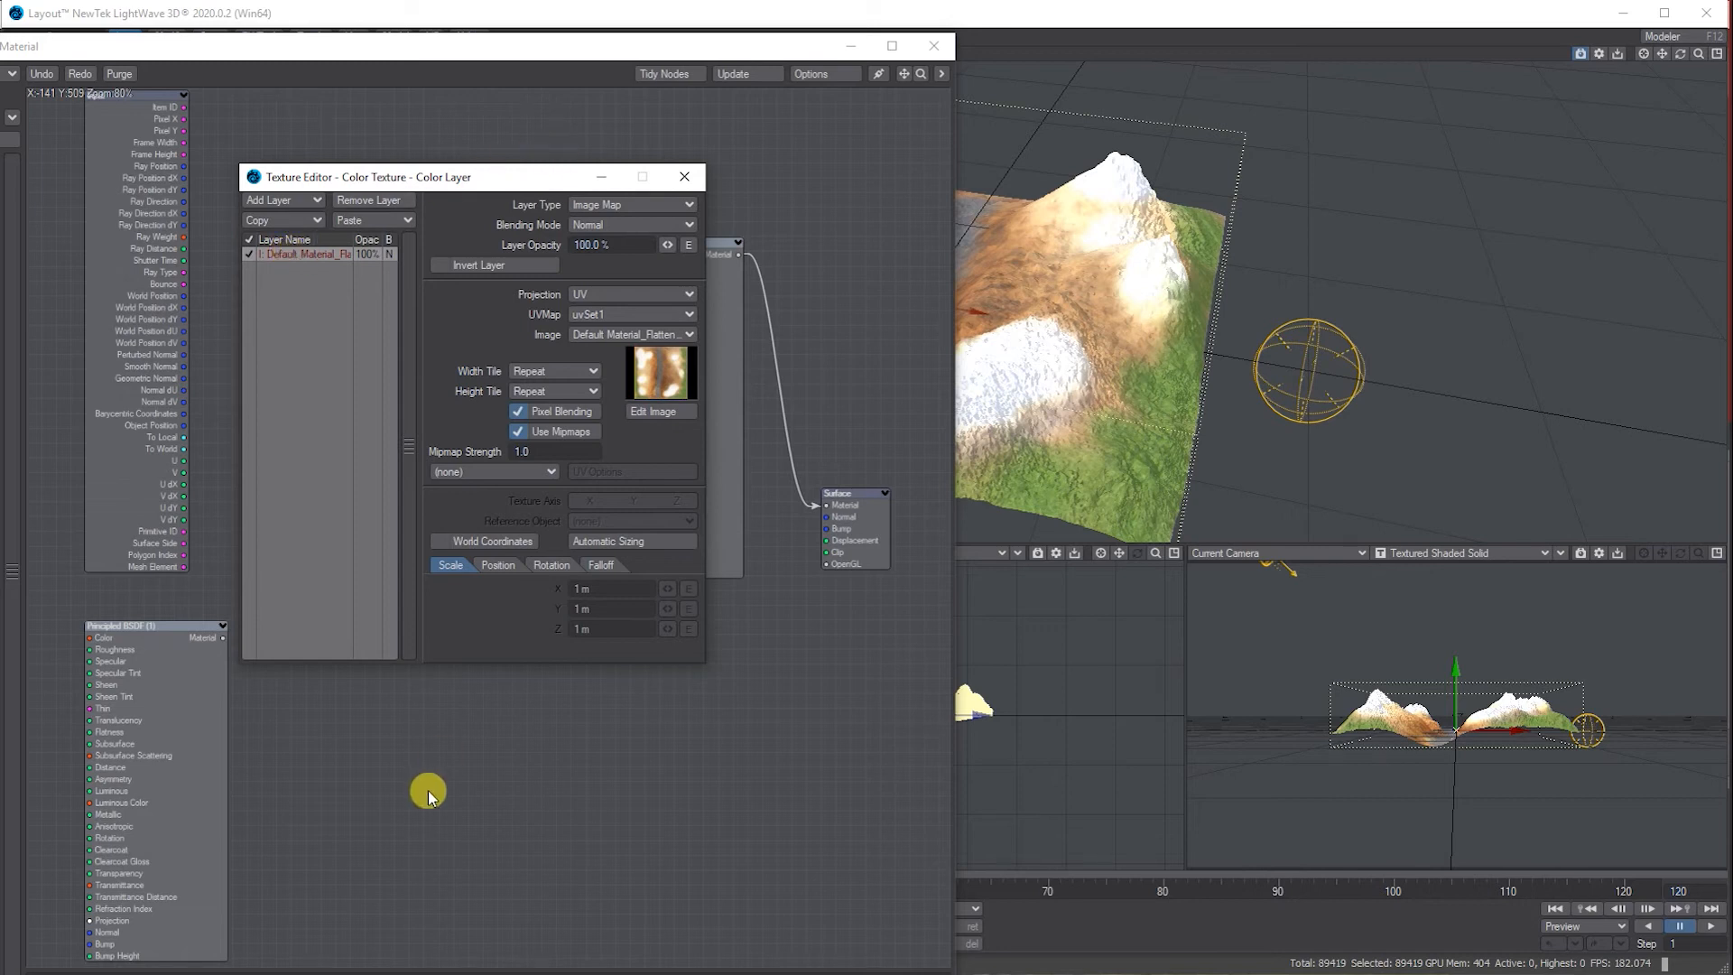
{"action": "left_click", "coordinate": [694, 180]}
{"action": "left_click_drag", "start_coordinate": [654, 45], "coordinate": [880, 89]}
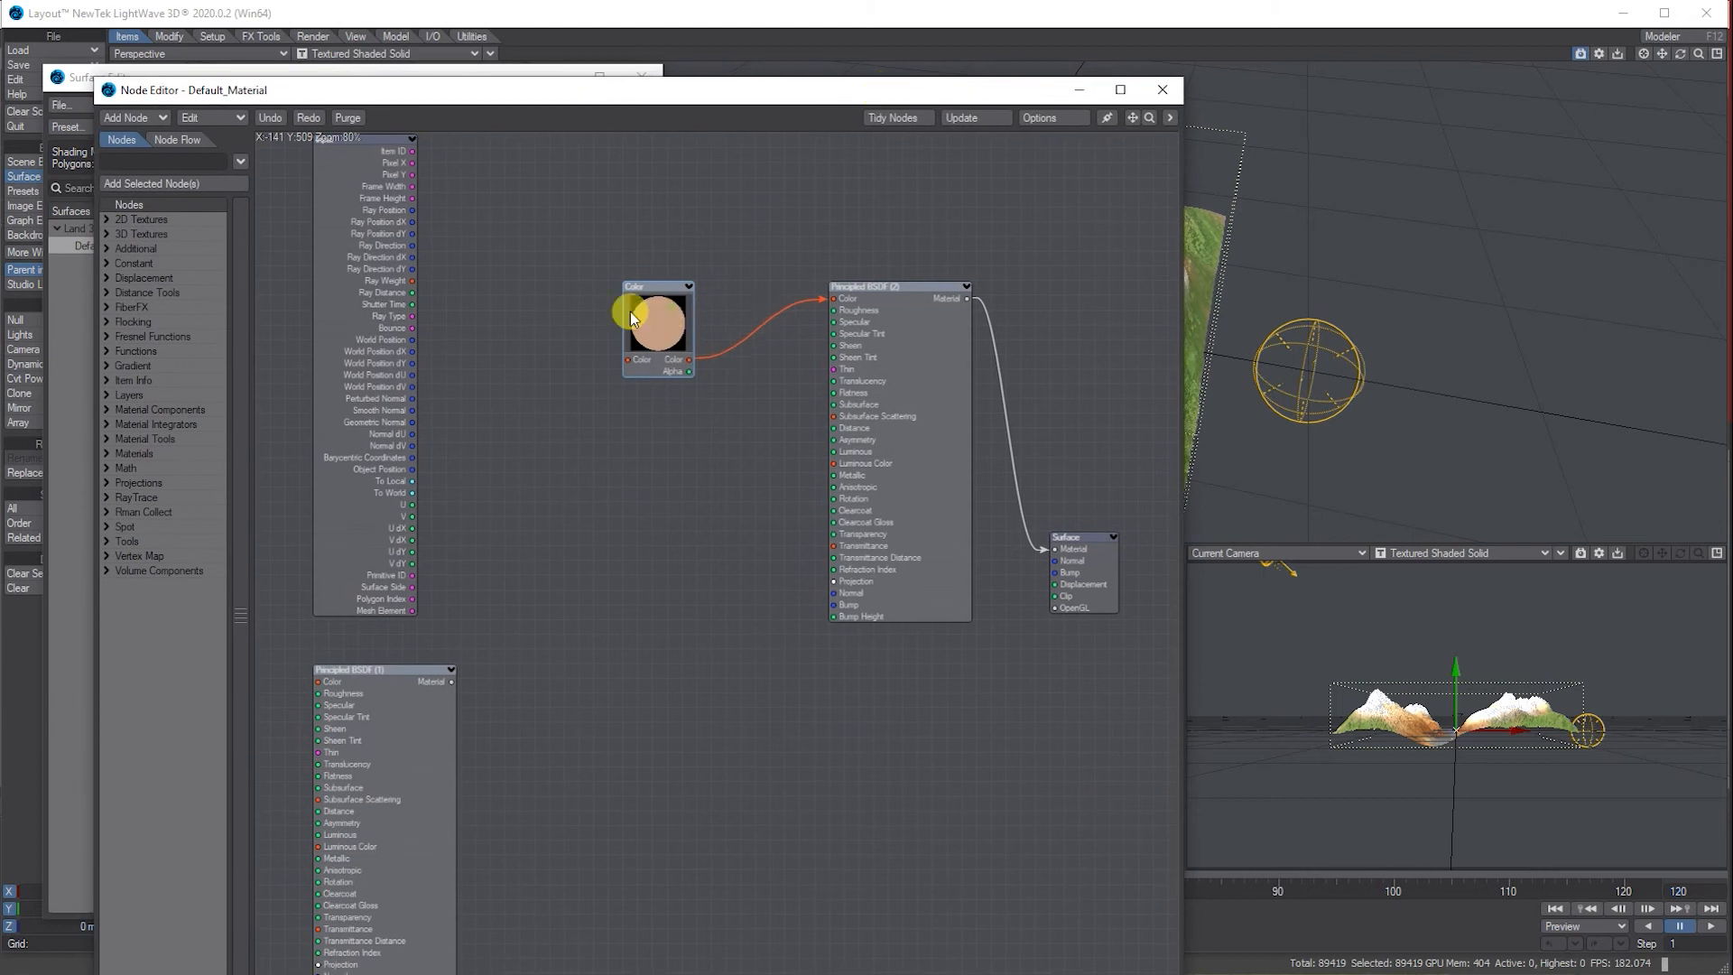
{"action": "left_click_drag", "start_coordinate": [630, 312], "coordinate": [556, 326]}
{"action": "left_click_drag", "start_coordinate": [820, 298], "coordinate": [758, 303]}
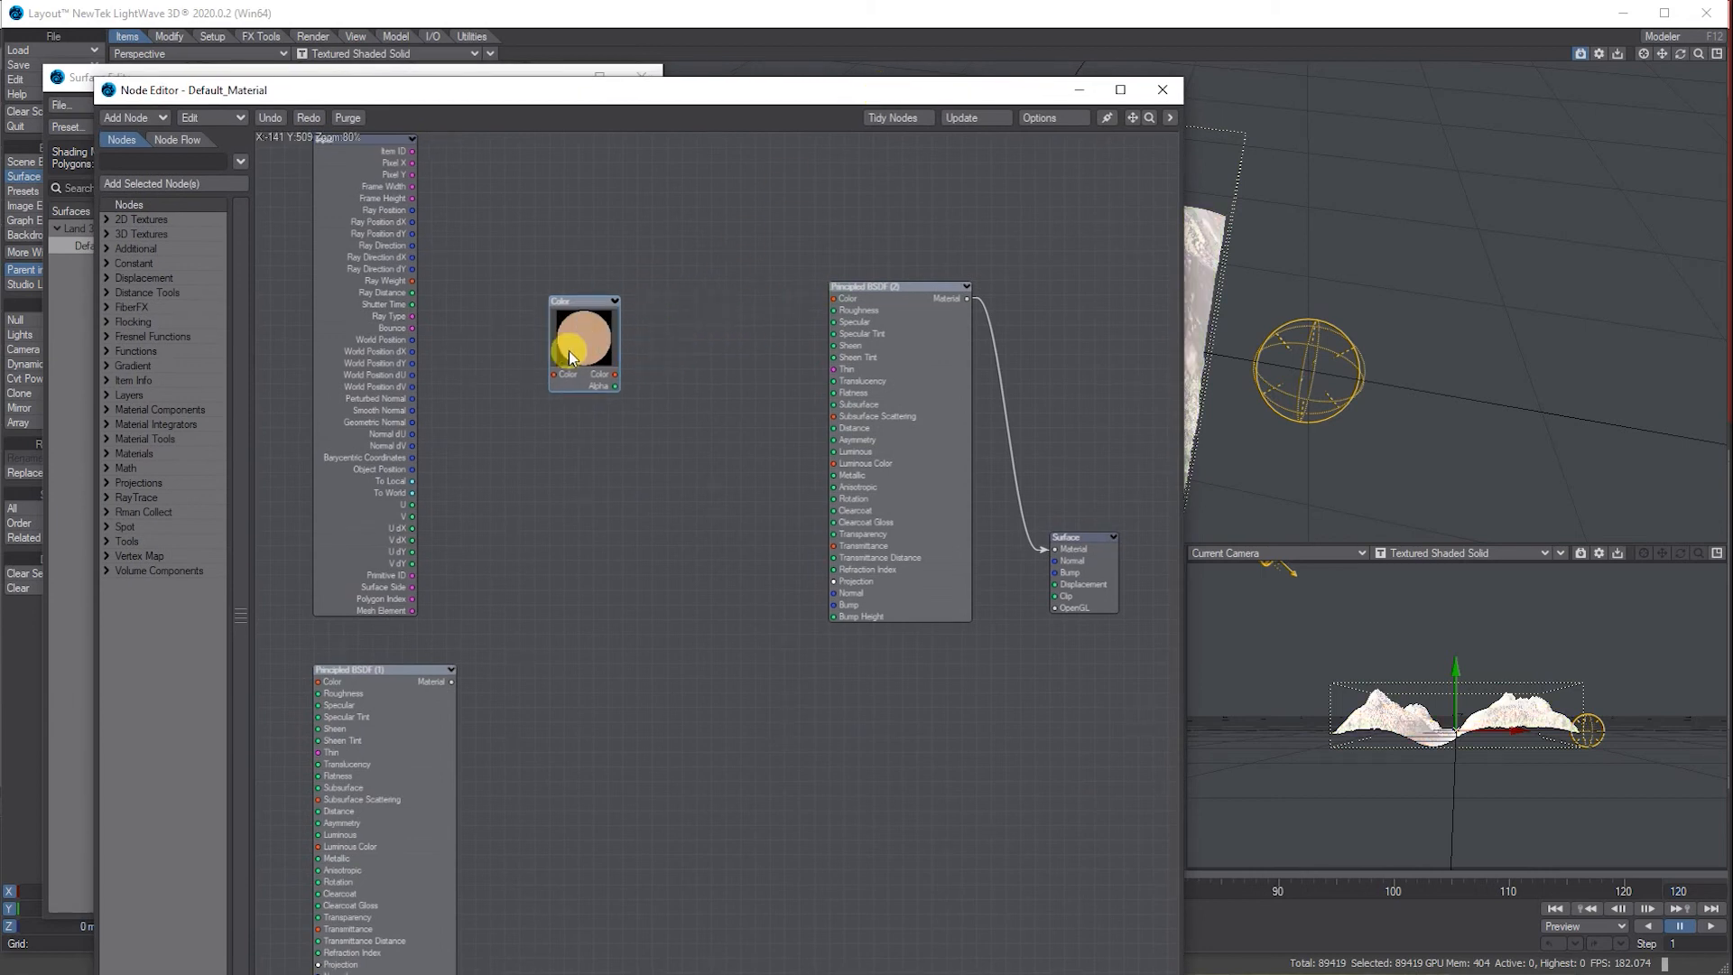
{"action": "left_click_drag", "start_coordinate": [569, 350], "coordinate": [510, 410]}
Step: Add a 2D Image node and connect its Color output to the Color input of Principled BSDF (2)
{"action": "left_click", "coordinate": [125, 119]}
{"action": "mouse_move", "coordinate": [193, 117]}
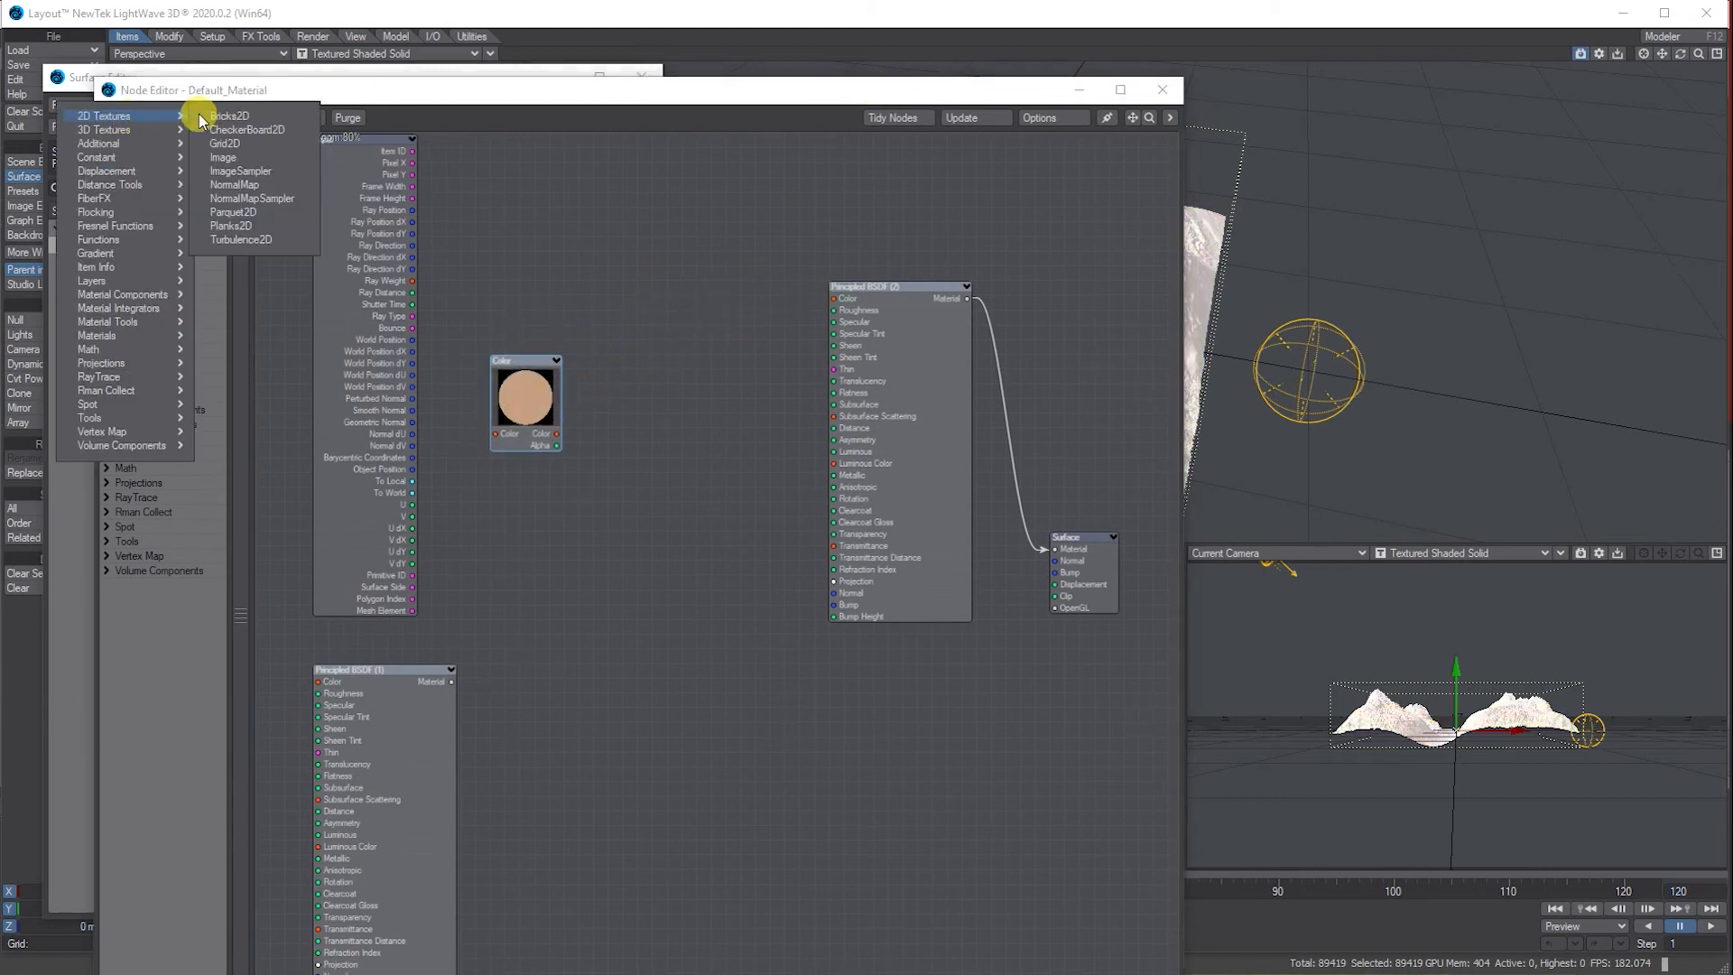
{"action": "left_click", "coordinate": [241, 171]}
{"action": "left_click_drag", "start_coordinate": [755, 489], "coordinate": [835, 298]}
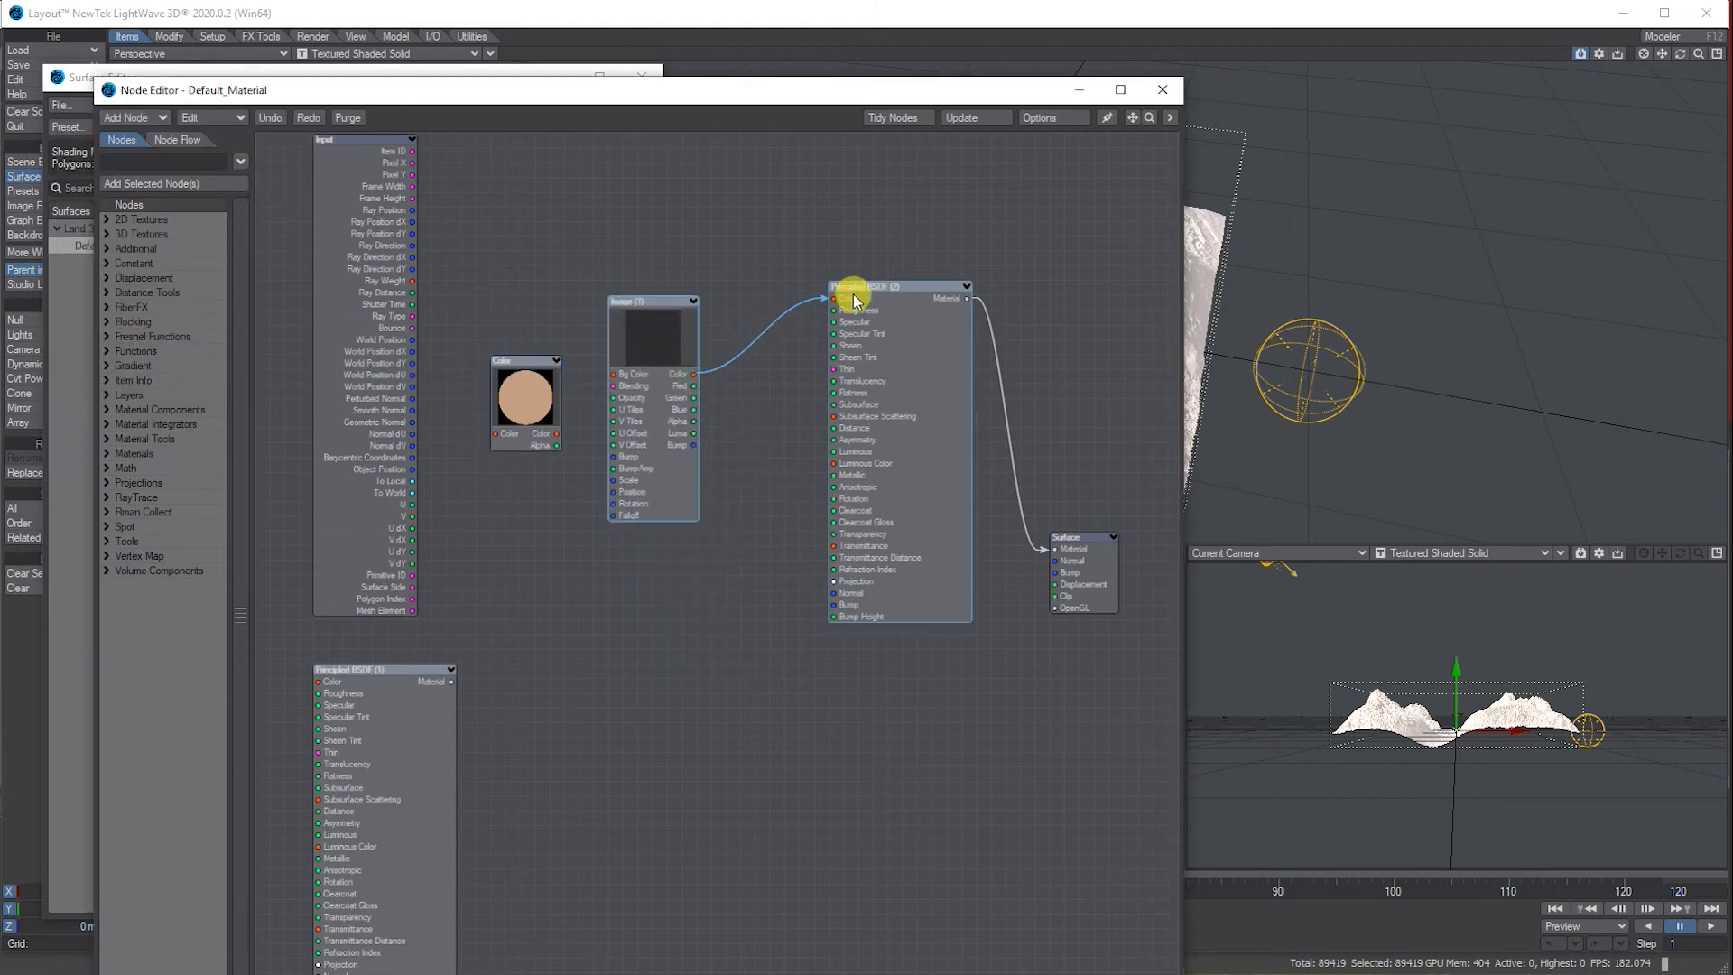
Step: Set the Image (1) node to the flattened diffuse image with UV Map mapping on uvSet1
{"action": "double_click", "coordinate": [653, 334]}
{"action": "left_click_drag", "start_coordinate": [460, 170], "coordinate": [638, 170]}
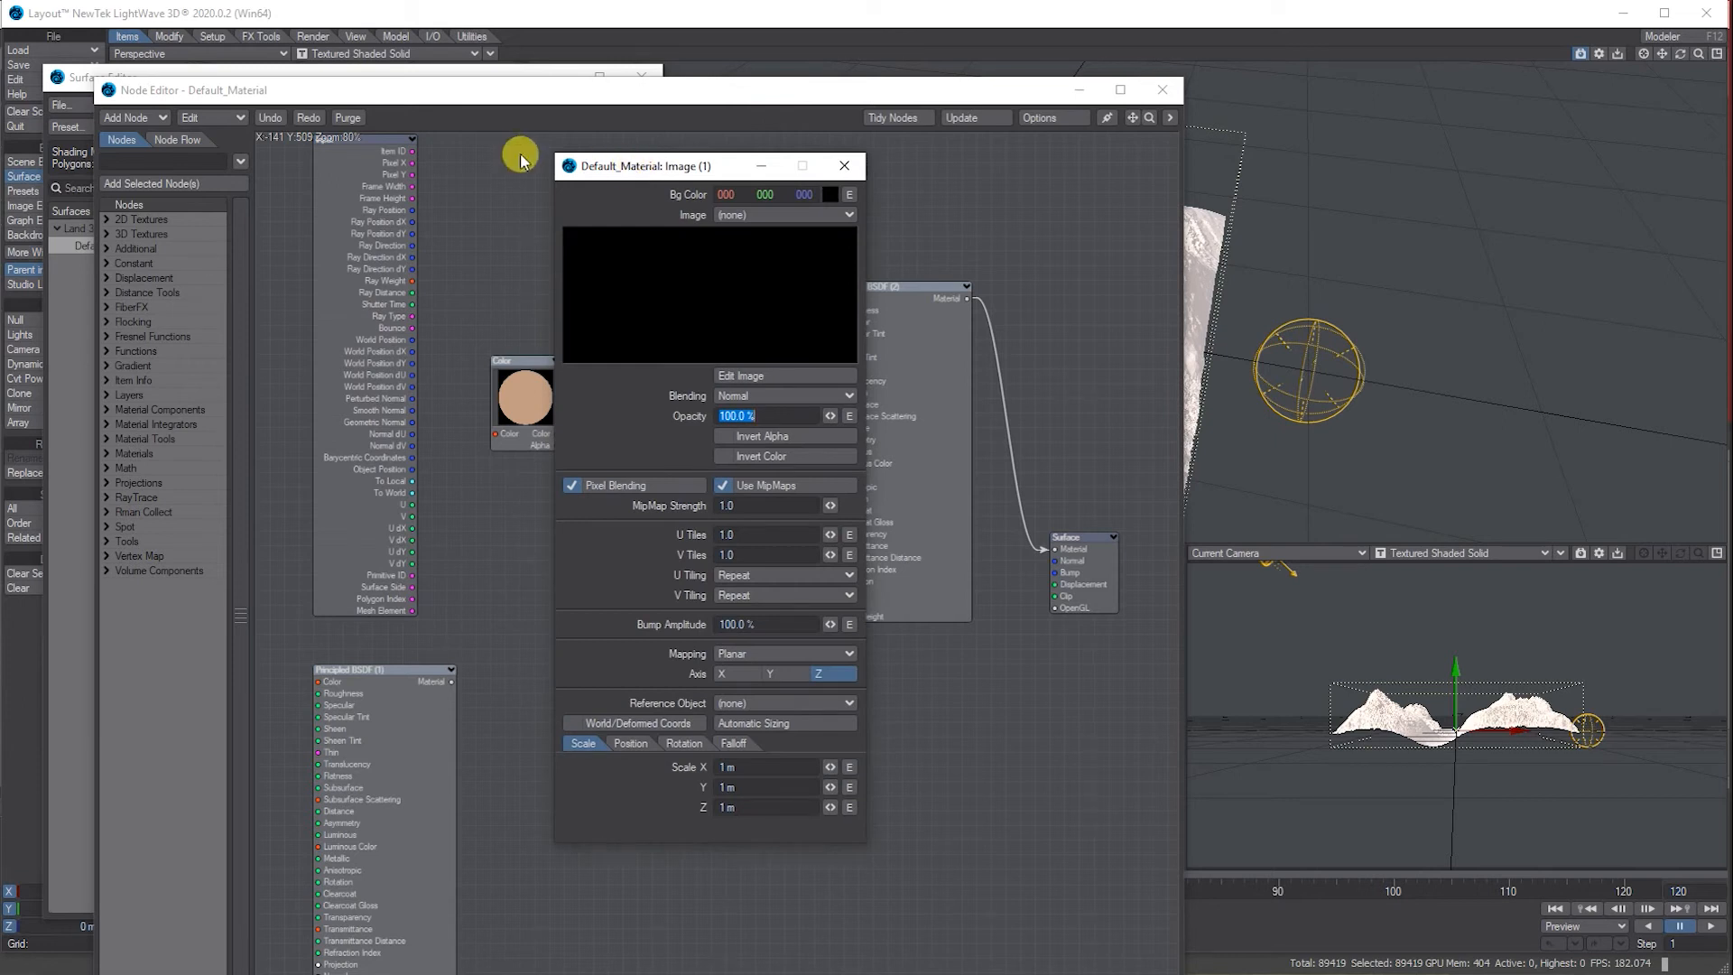
{"action": "left_click", "coordinate": [758, 217]}
{"action": "left_click", "coordinate": [763, 232]}
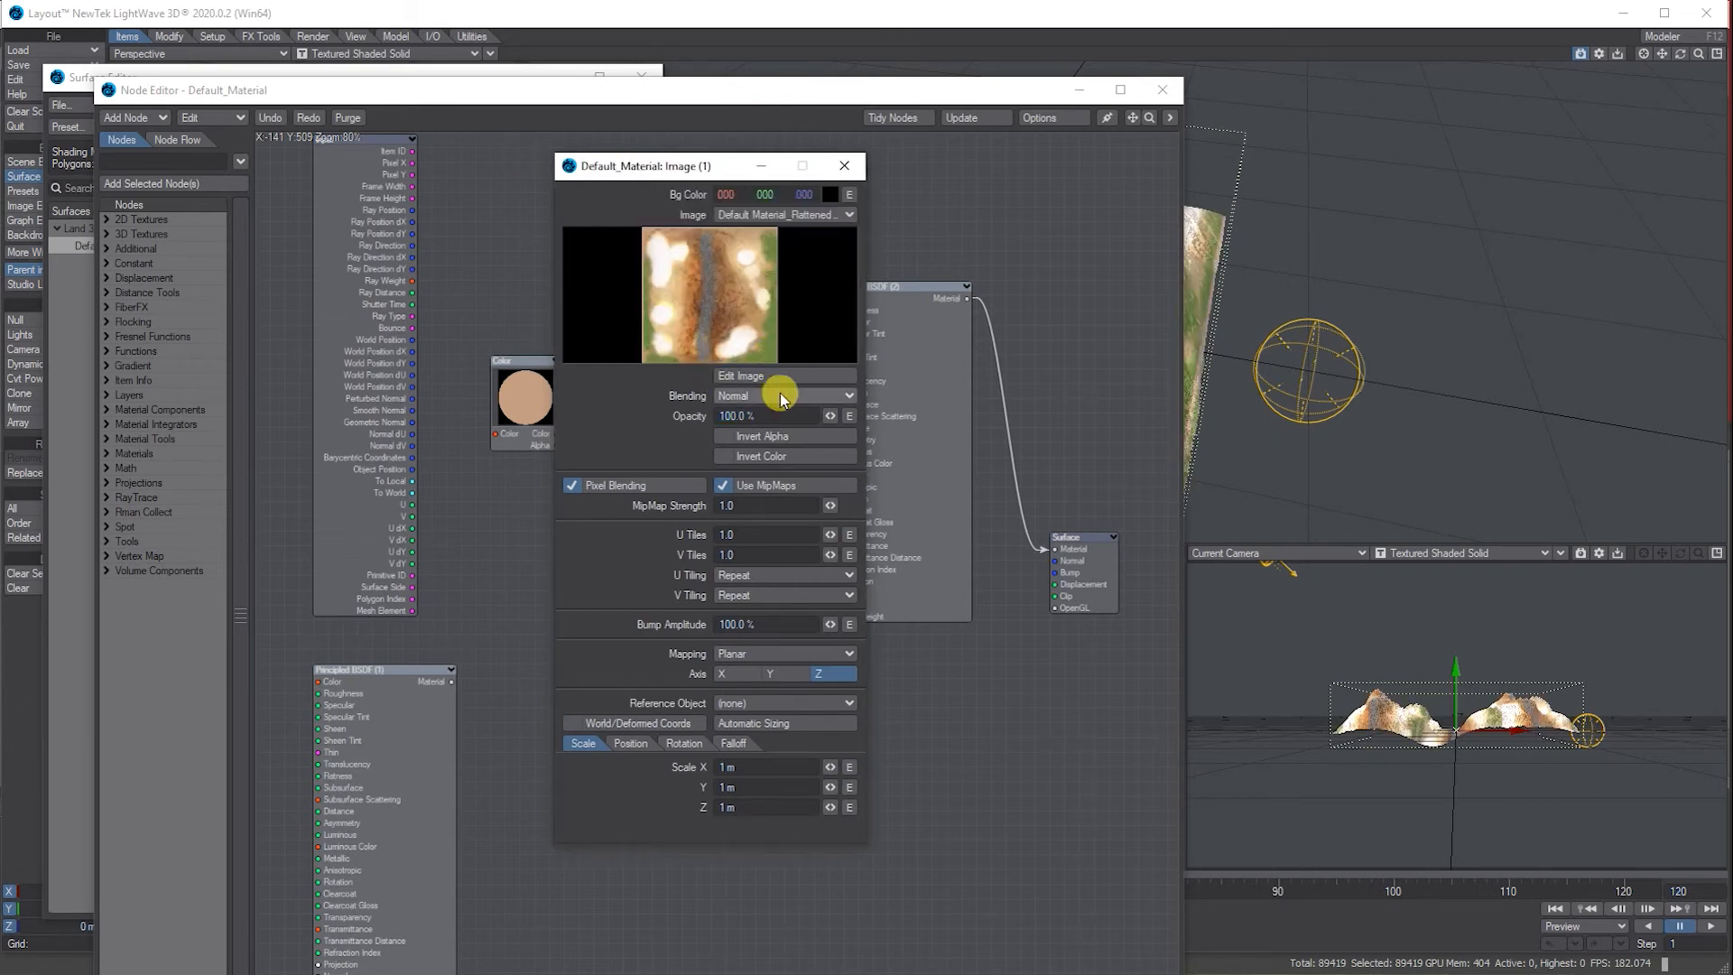
{"action": "left_click", "coordinate": [774, 653]}
{"action": "left_click", "coordinate": [772, 713]}
{"action": "left_click", "coordinate": [766, 675]}
{"action": "left_click", "coordinate": [767, 688]}
Step: Review and close the image settings, Node Editor and Surface Editor, and preview the terrain in VPR from a rotated angle
{"action": "left_click_drag", "start_coordinate": [940, 85], "coordinate": [1008, 220]}
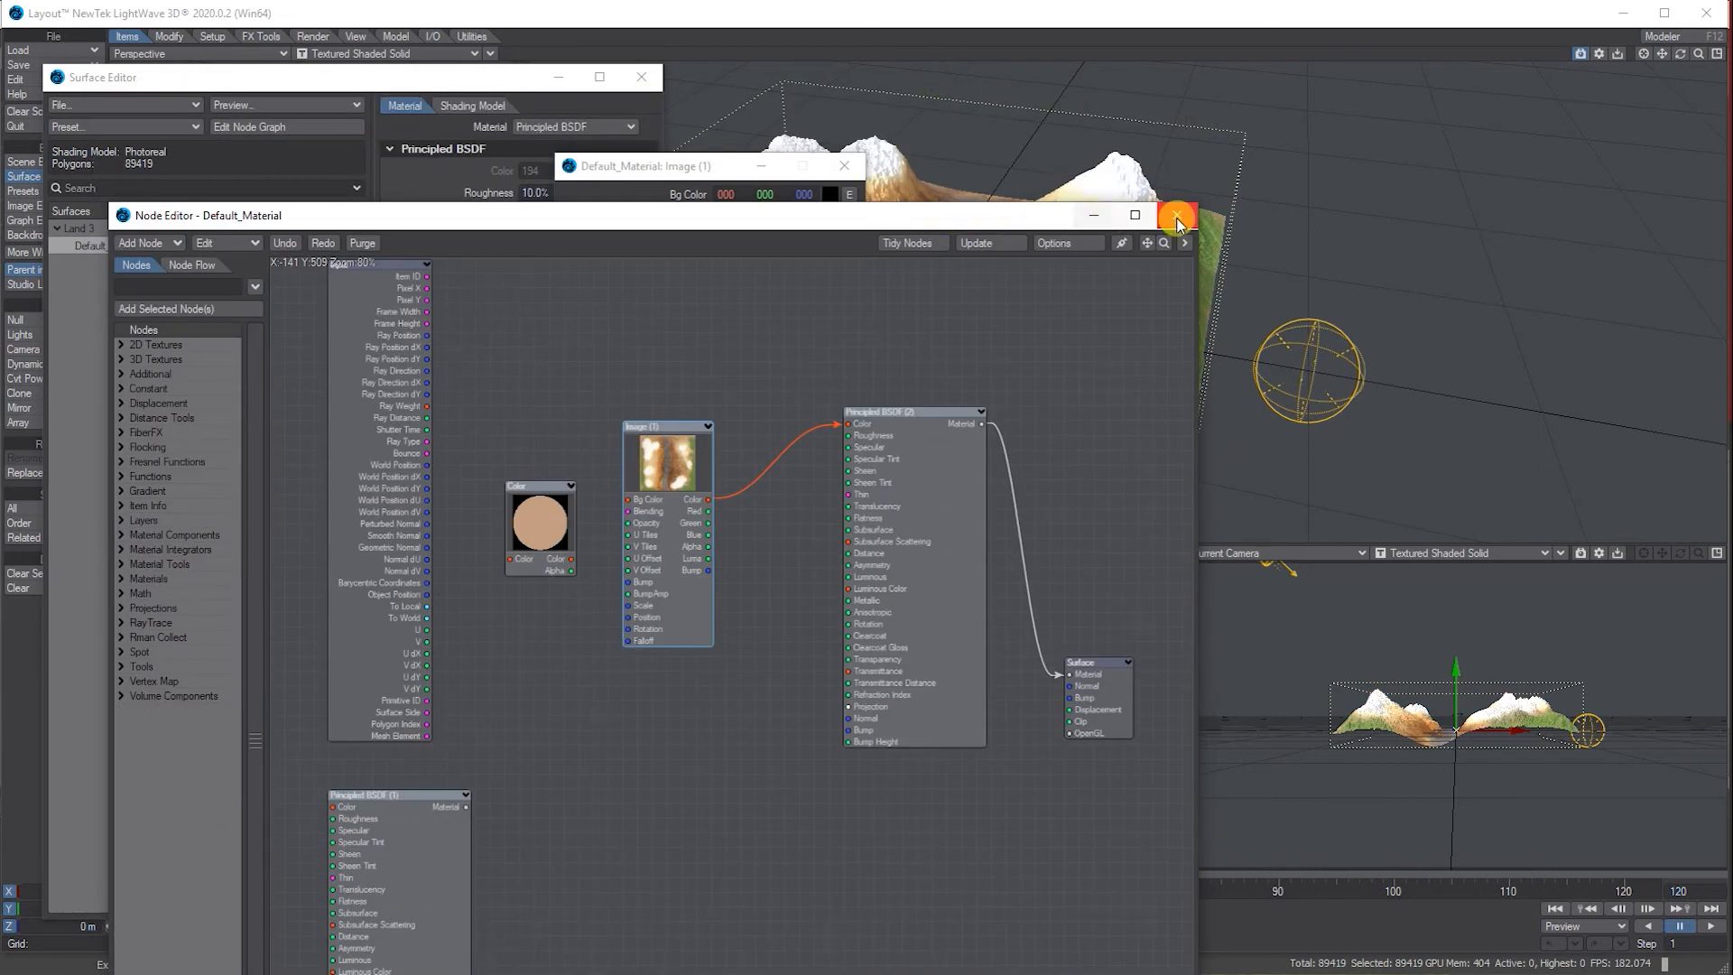
{"action": "left_click", "coordinate": [658, 166]}
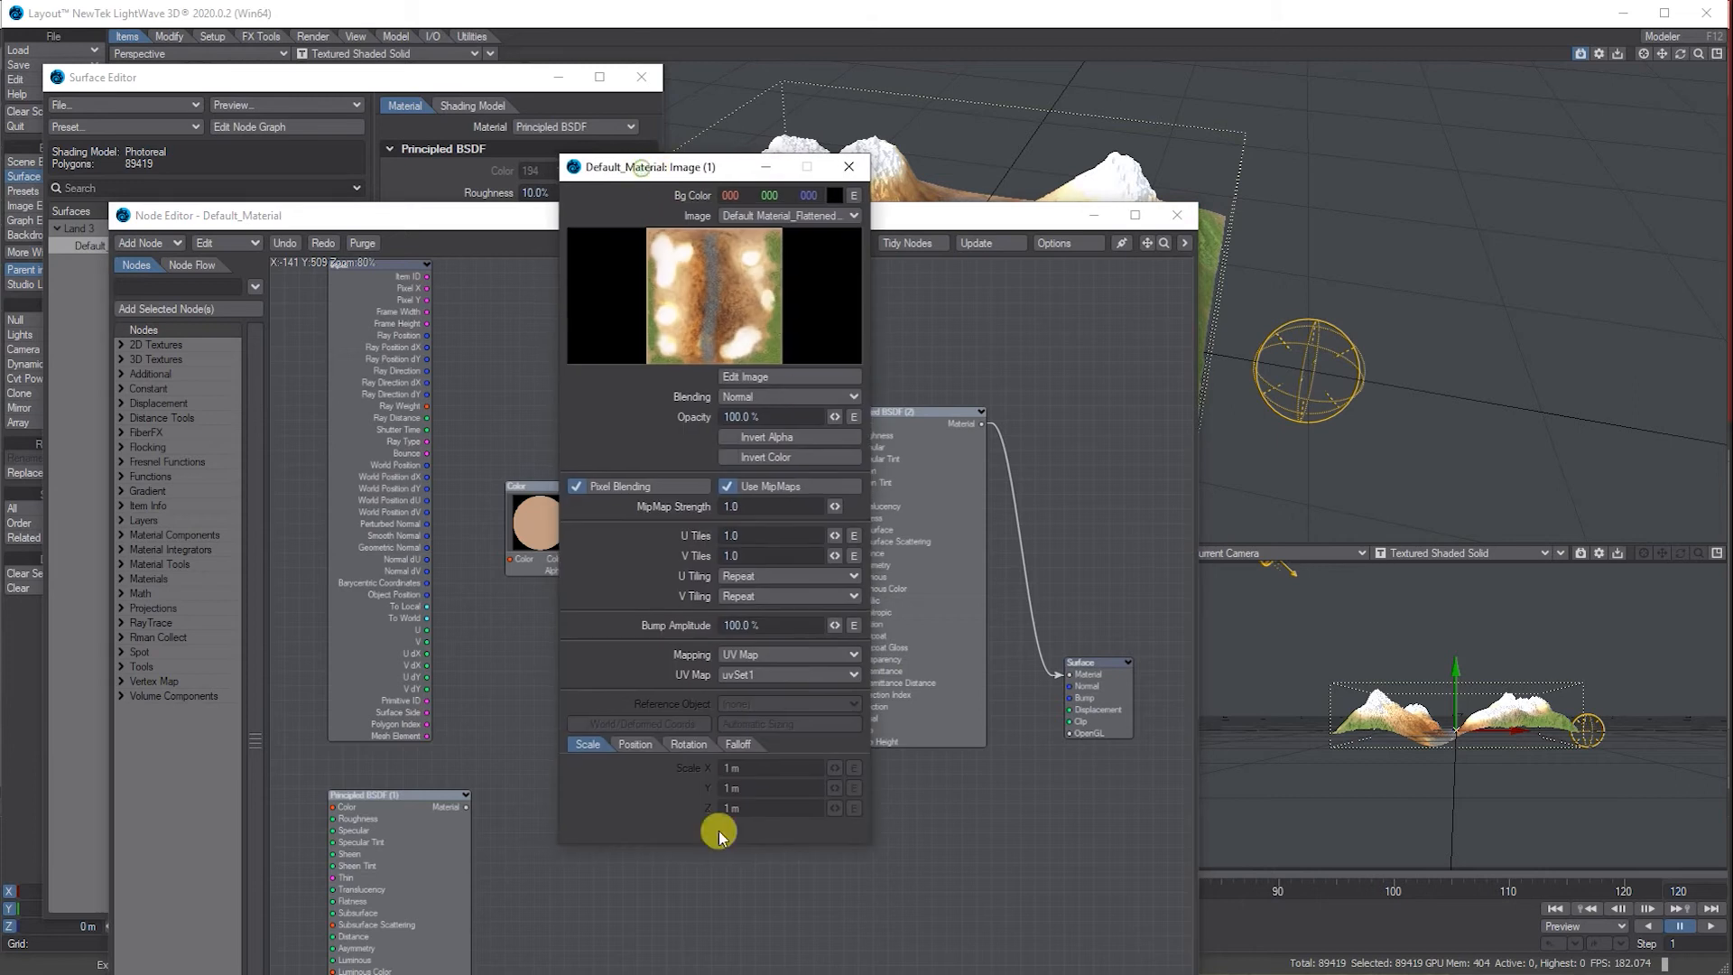
{"action": "left_click", "coordinate": [854, 168]}
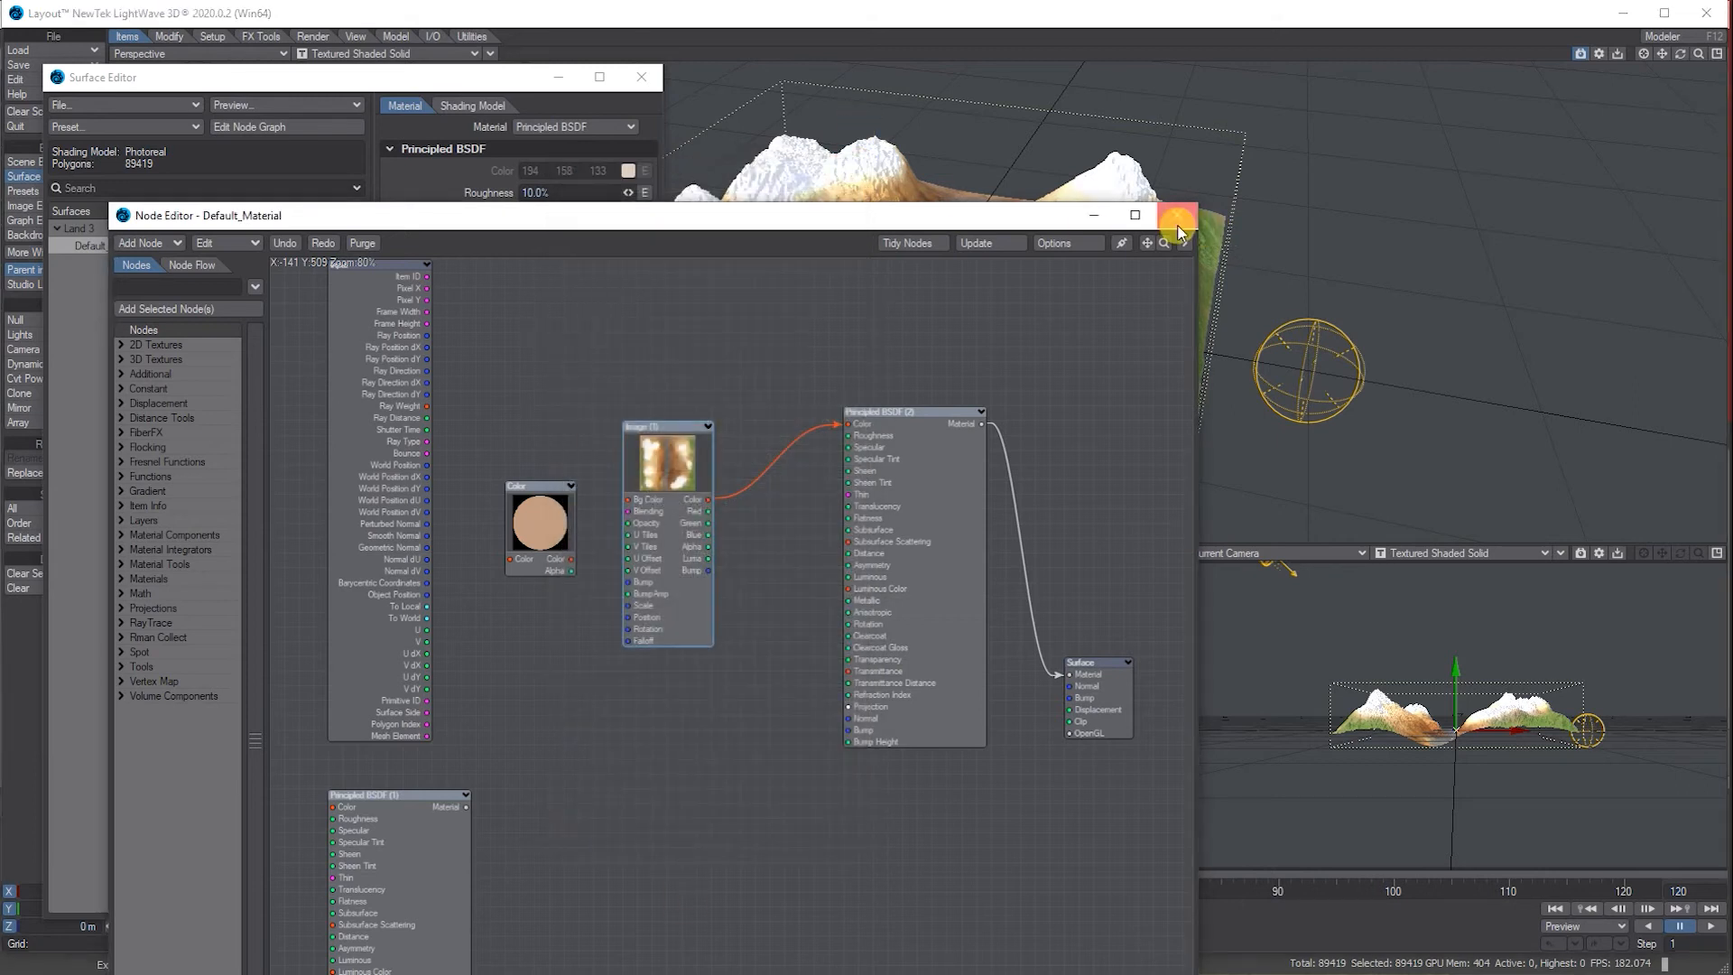
{"action": "left_click", "coordinate": [1177, 214]}
{"action": "left_click", "coordinate": [641, 76]}
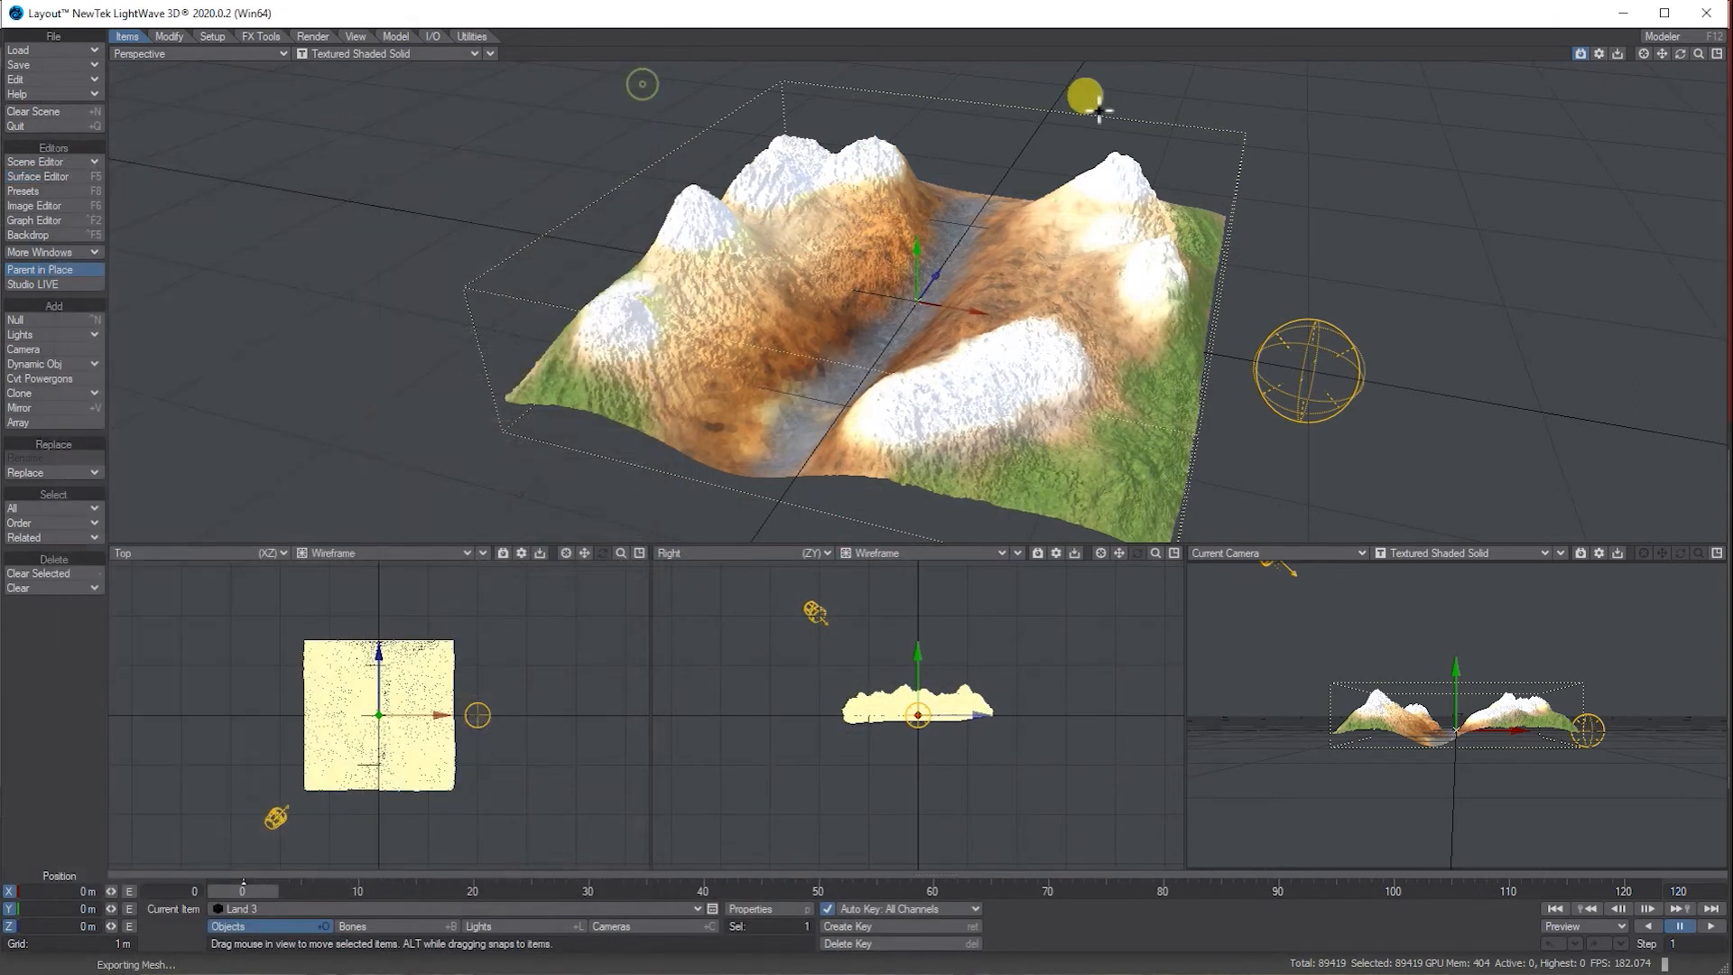
{"action": "left_click", "coordinate": [350, 53]}
{"action": "left_click", "coordinate": [341, 131]}
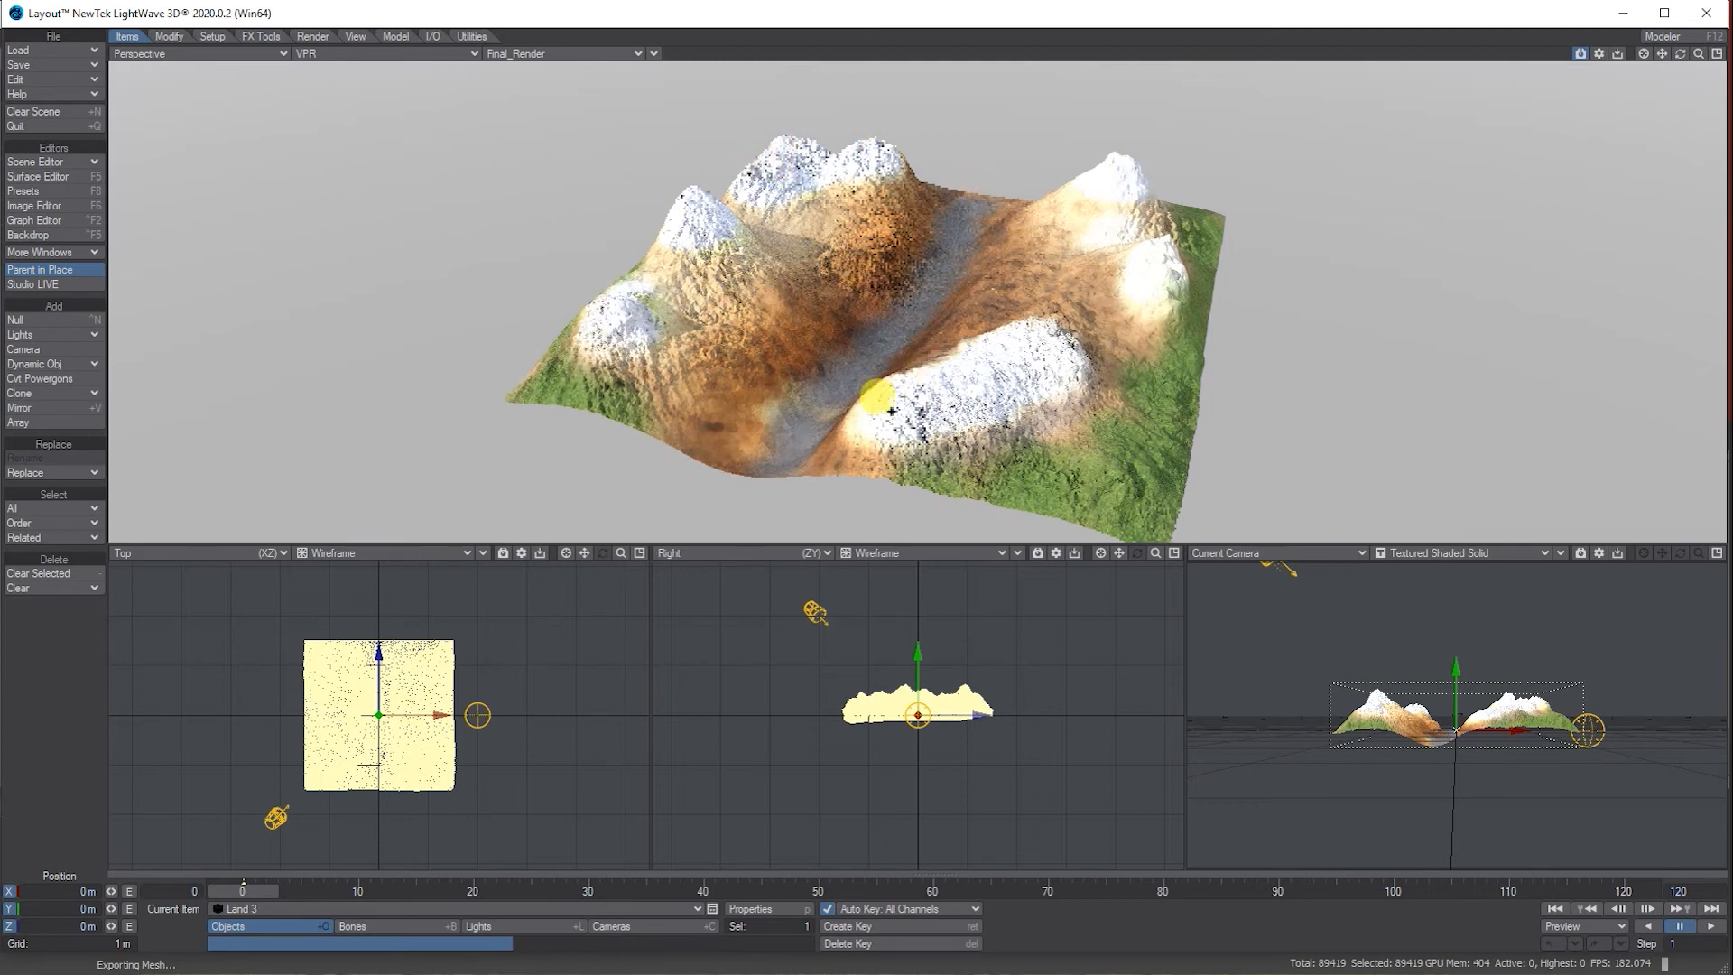
{"action": "mouse_move", "coordinate": [1680, 54]}
{"action": "left_mouse_down"}
{"action": "mouse_move", "coordinate": [1681, 20]}
{"action": "mouse_move", "coordinate": [1678, 53]}
{"action": "mouse_move", "coordinate": [1719, 54]}
{"action": "mouse_move", "coordinate": [1695, 54]}
{"action": "left_mouse_up"}
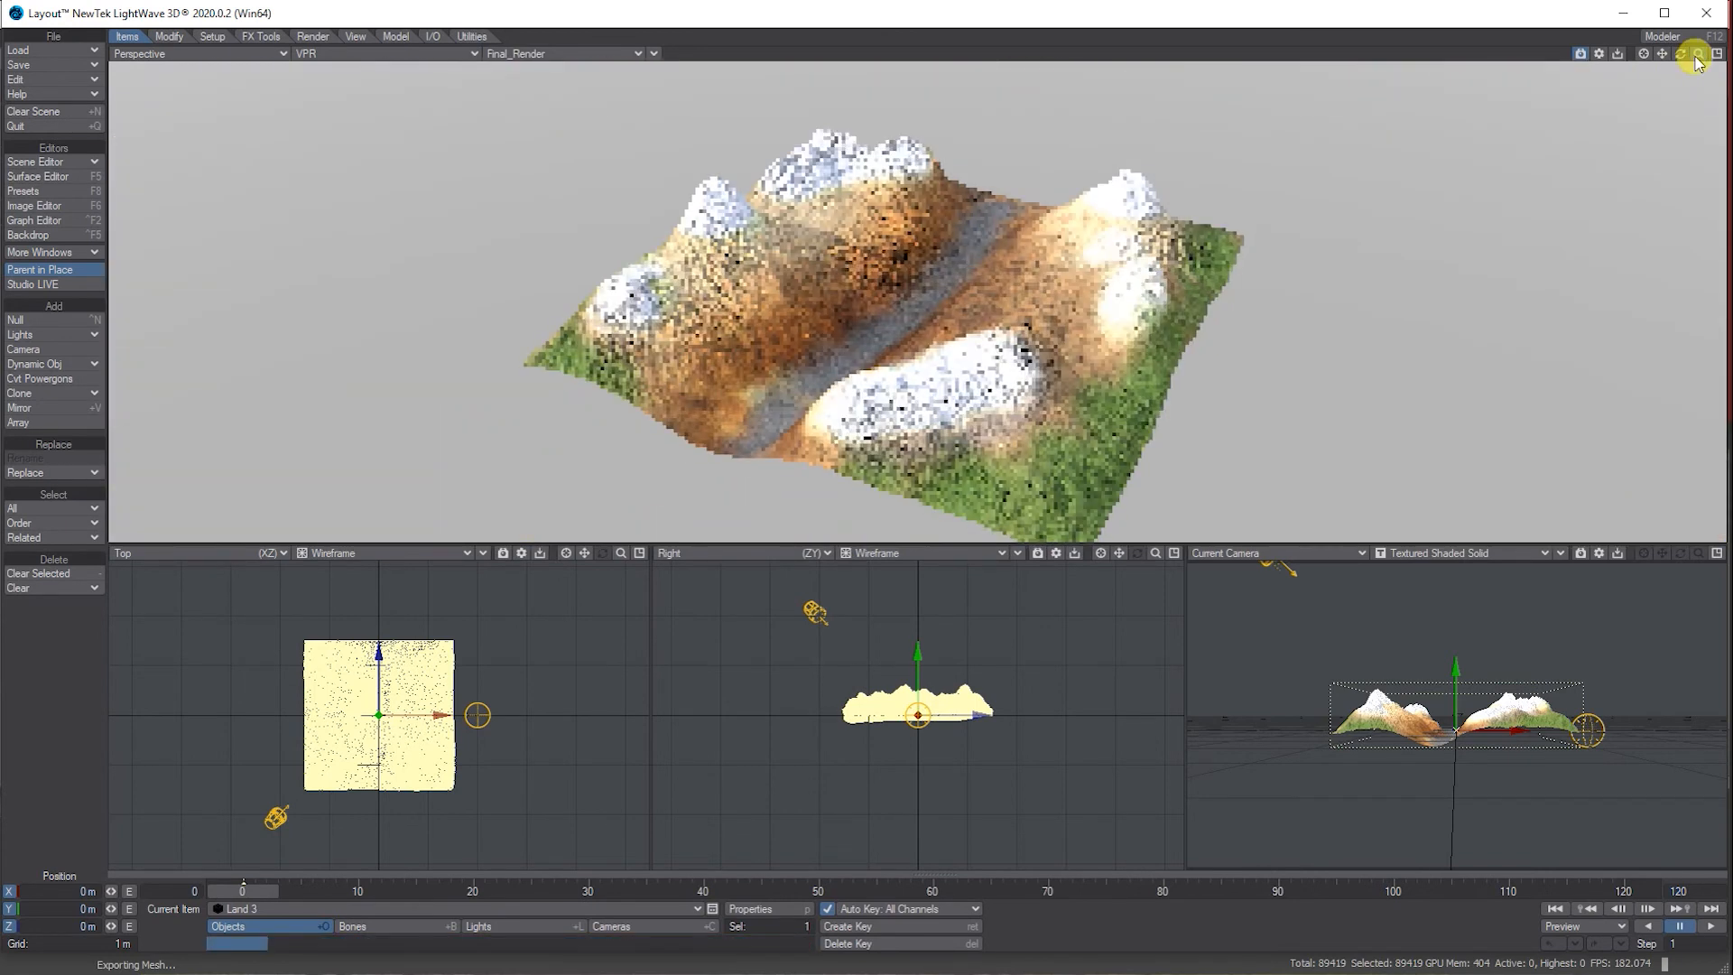
Step: Check the resolution and sampling settings in the camera's properties
{"action": "left_click", "coordinate": [674, 924]}
{"action": "left_click", "coordinate": [754, 910]}
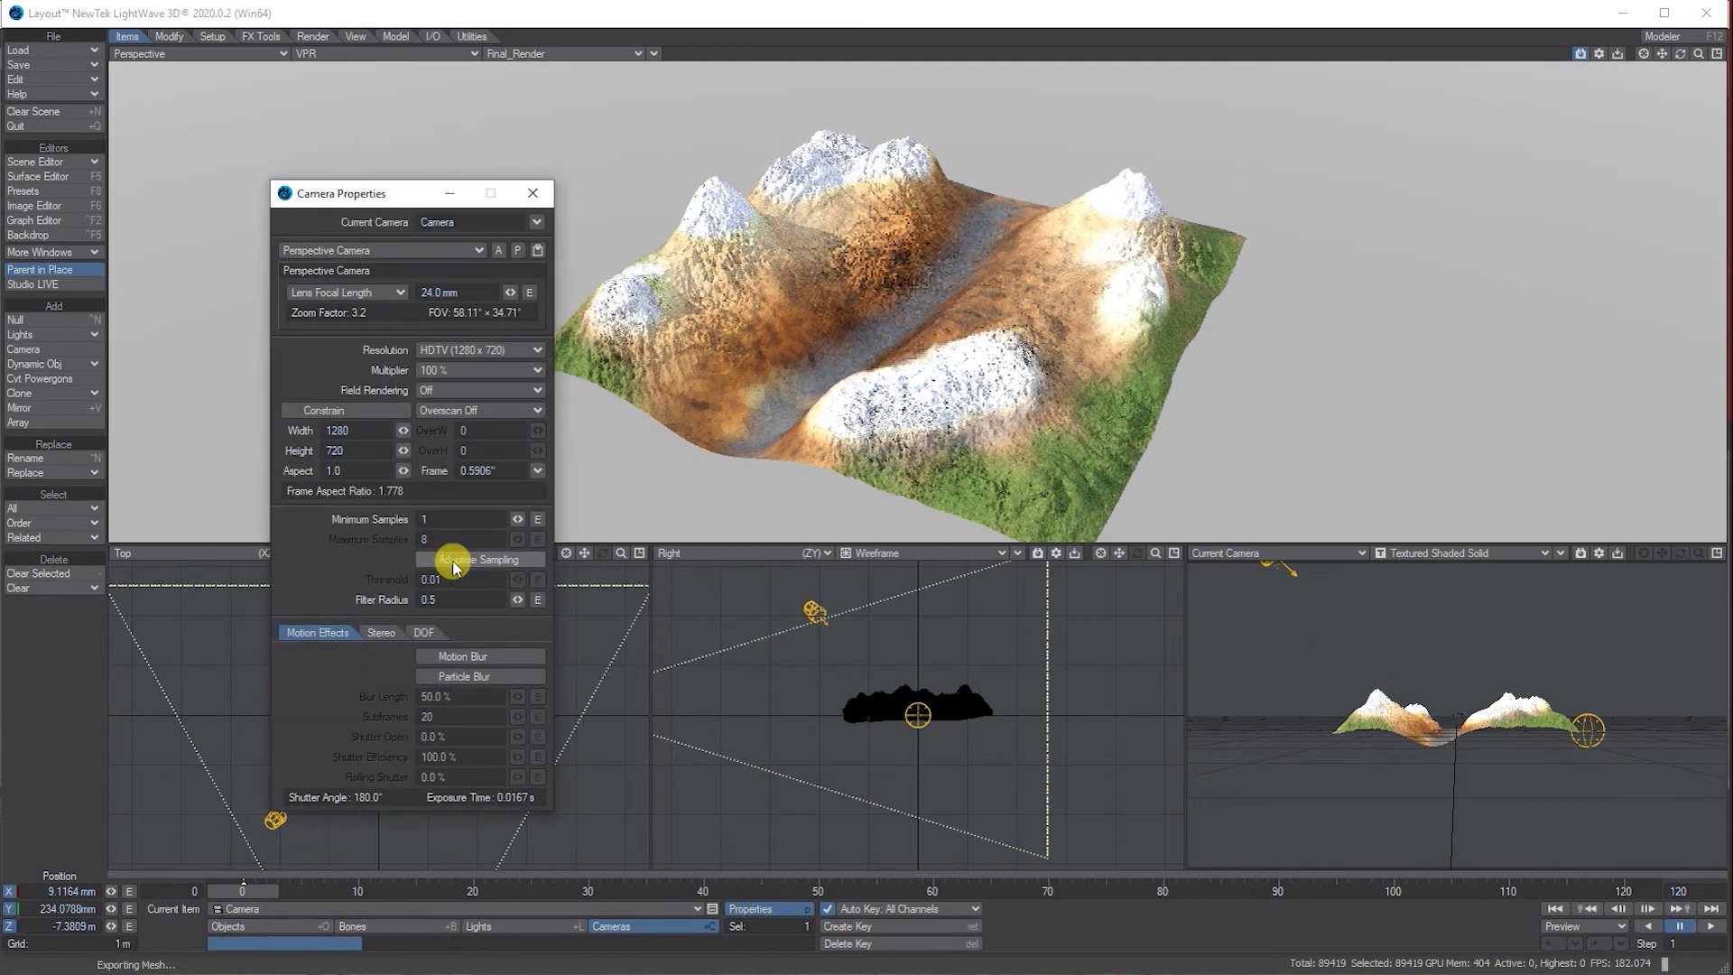
{"action": "left_click", "coordinate": [534, 195]}
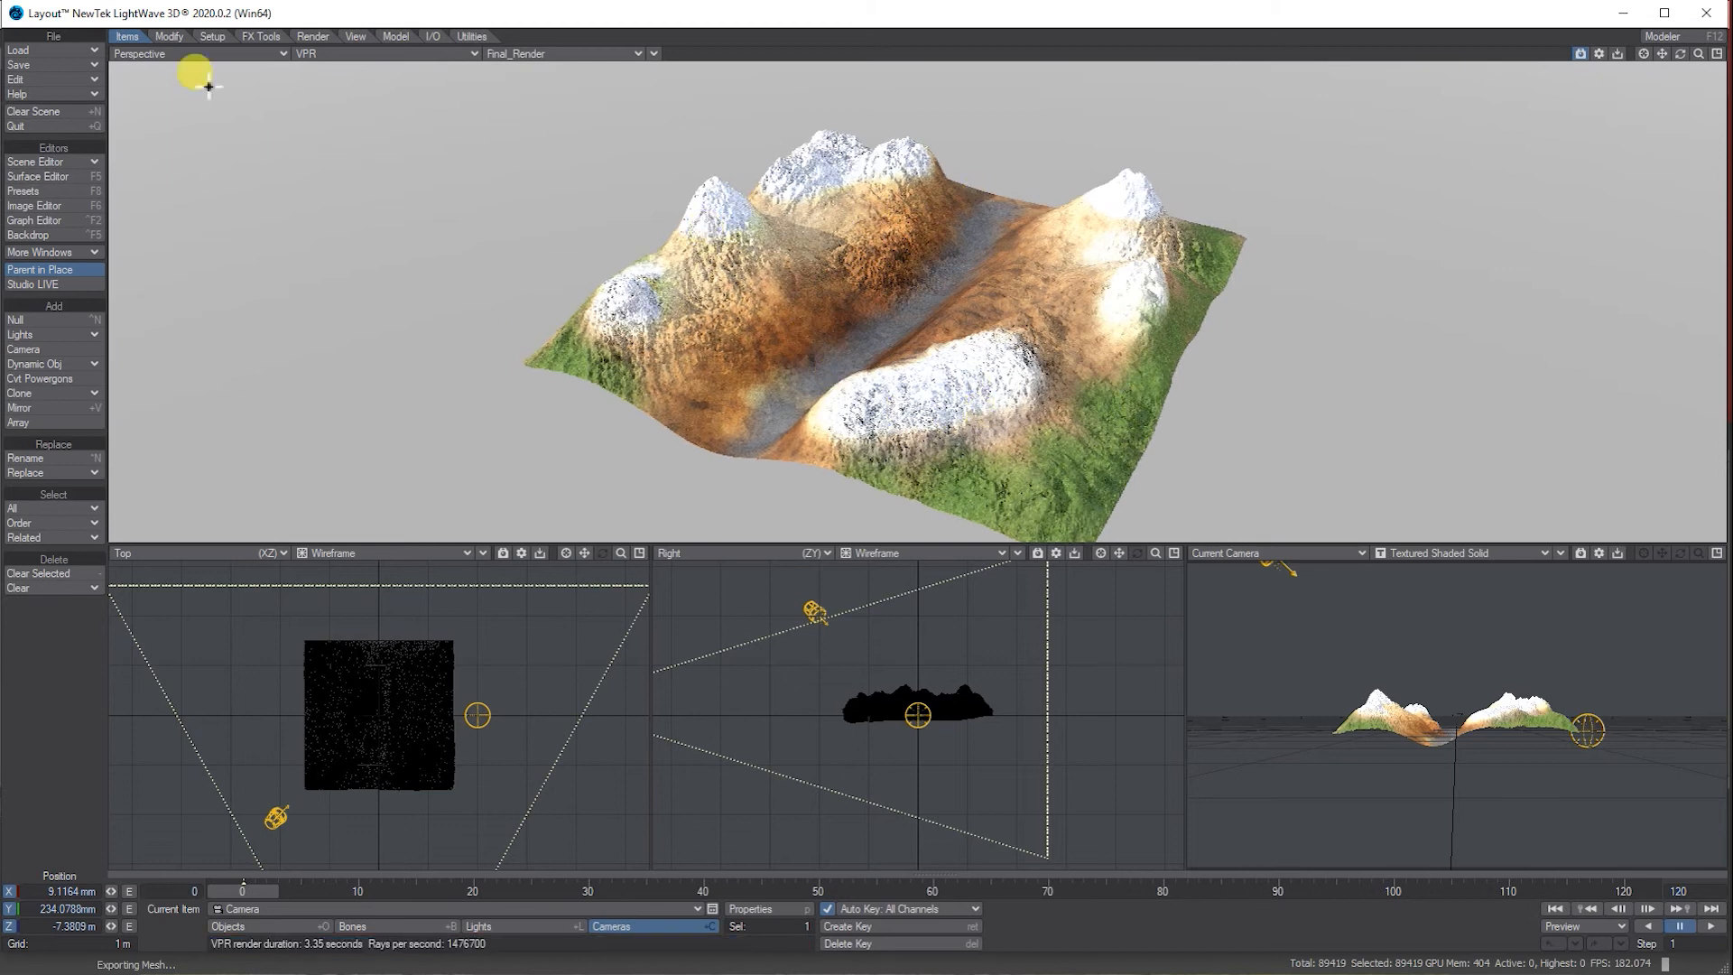
Step: Clear the current scene without saving it and open Interchange
{"action": "left_click", "coordinate": [58, 115]}
{"action": "left_click", "coordinate": [643, 486]}
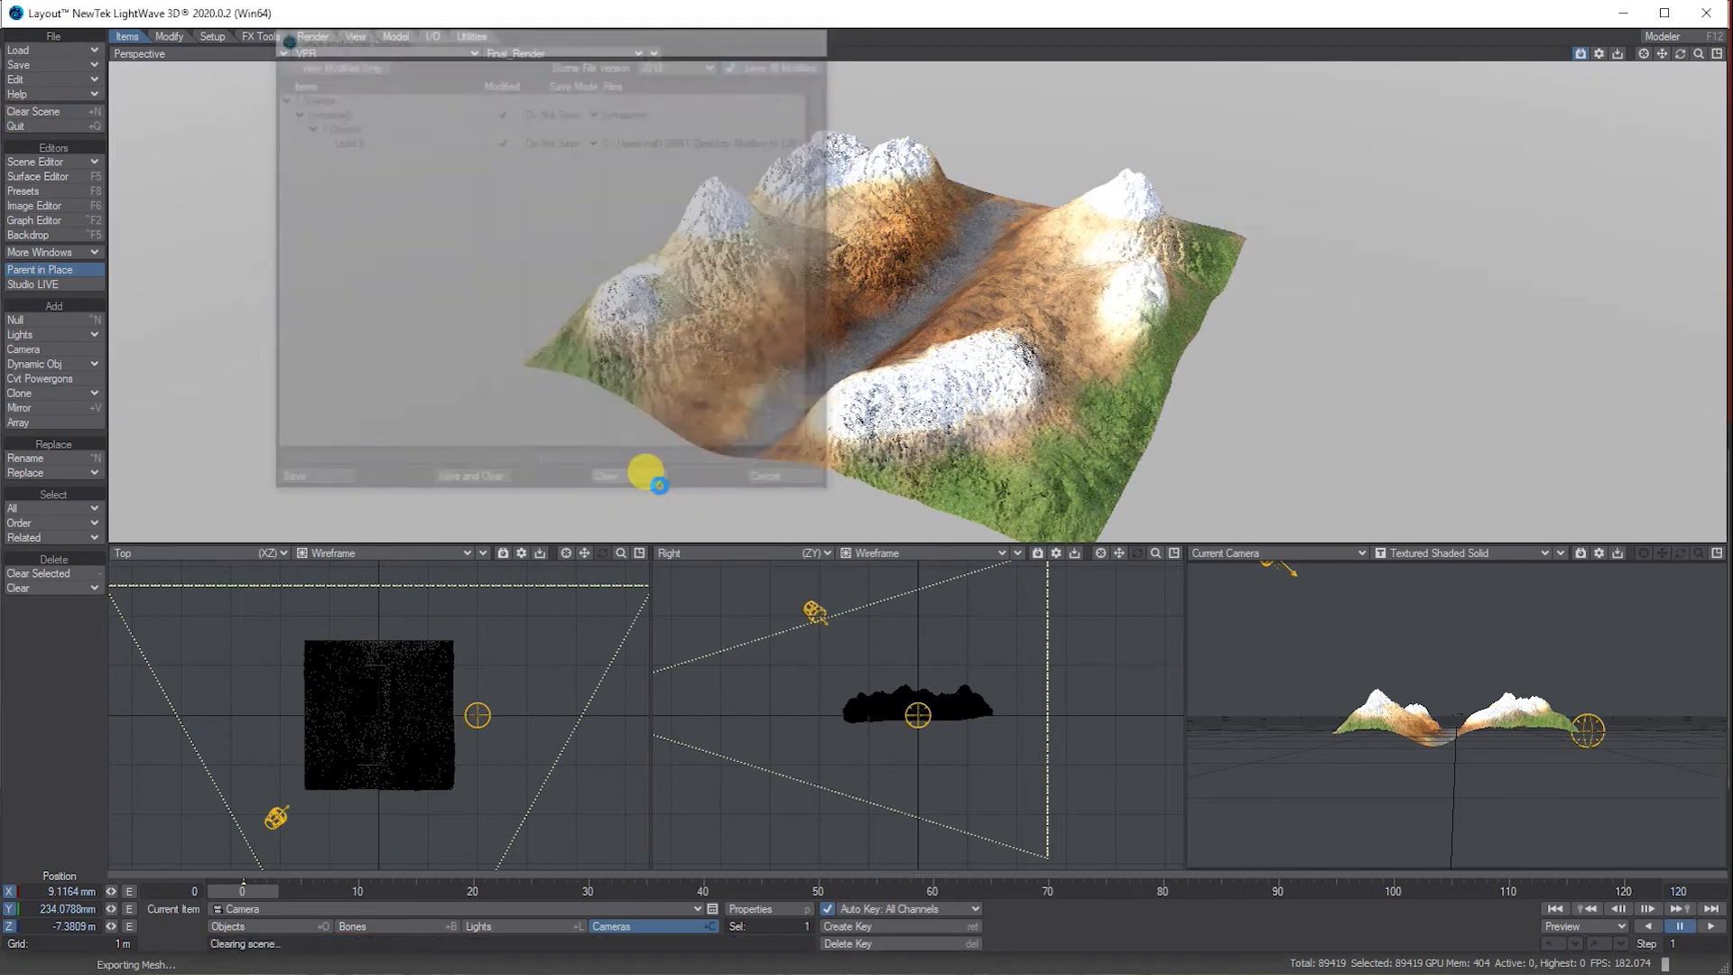
{"action": "left_click", "coordinate": [433, 37]}
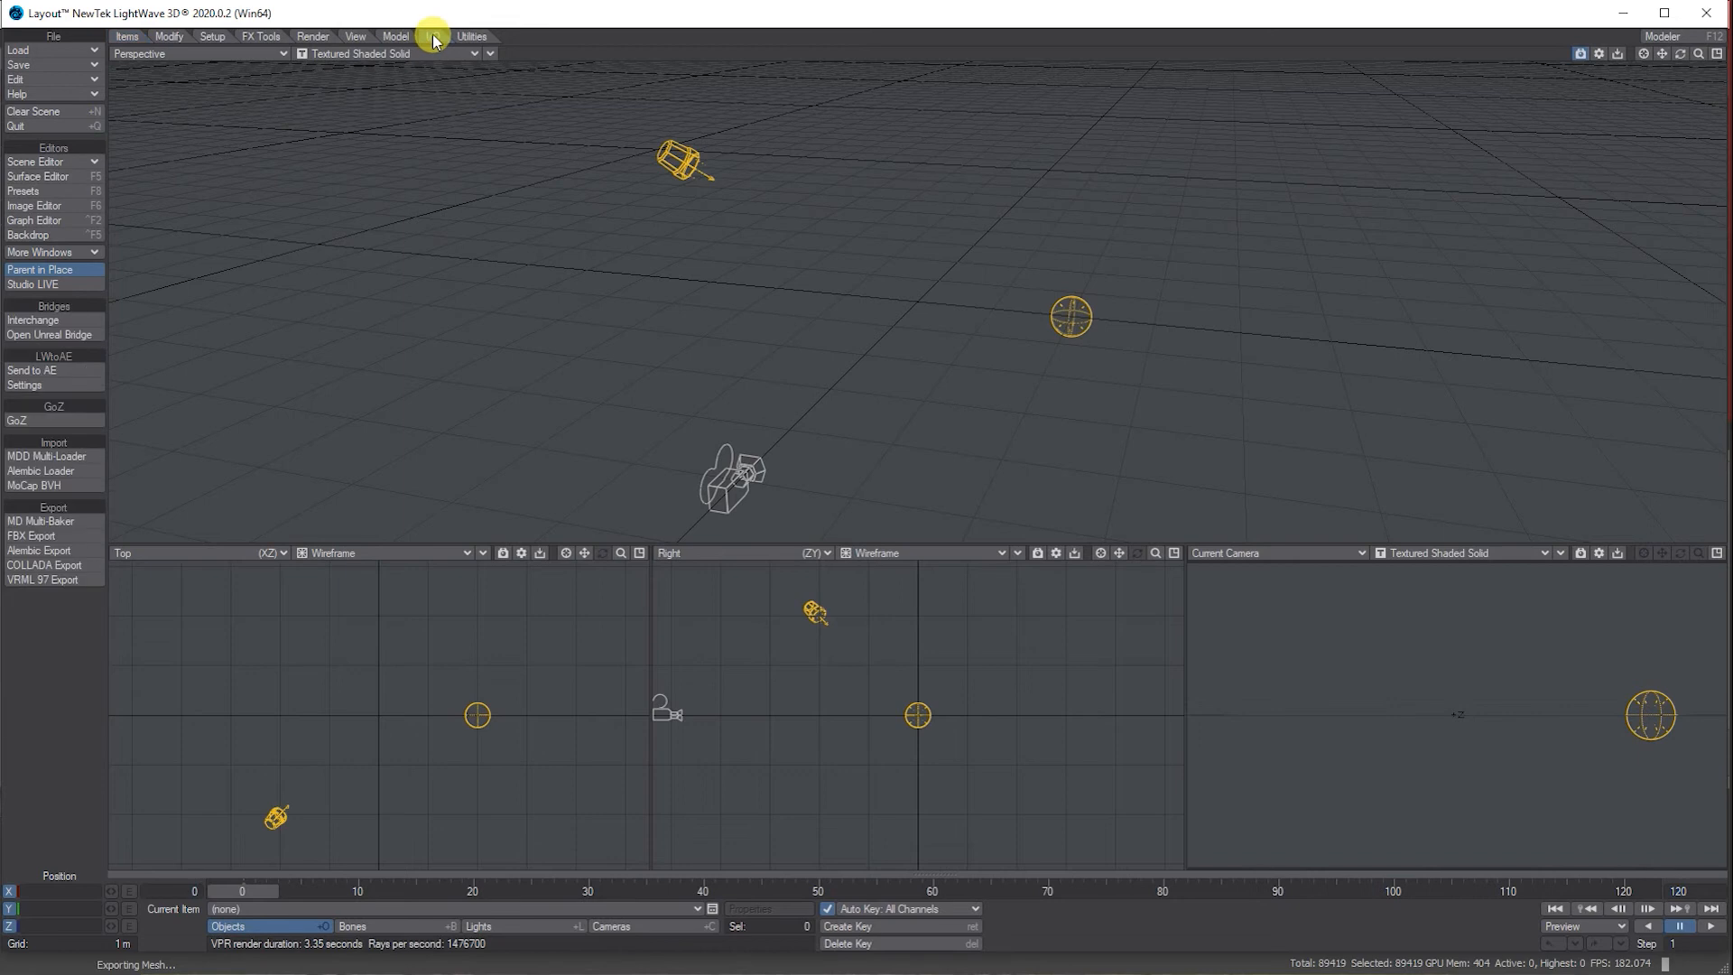
{"action": "left_click", "coordinate": [51, 322]}
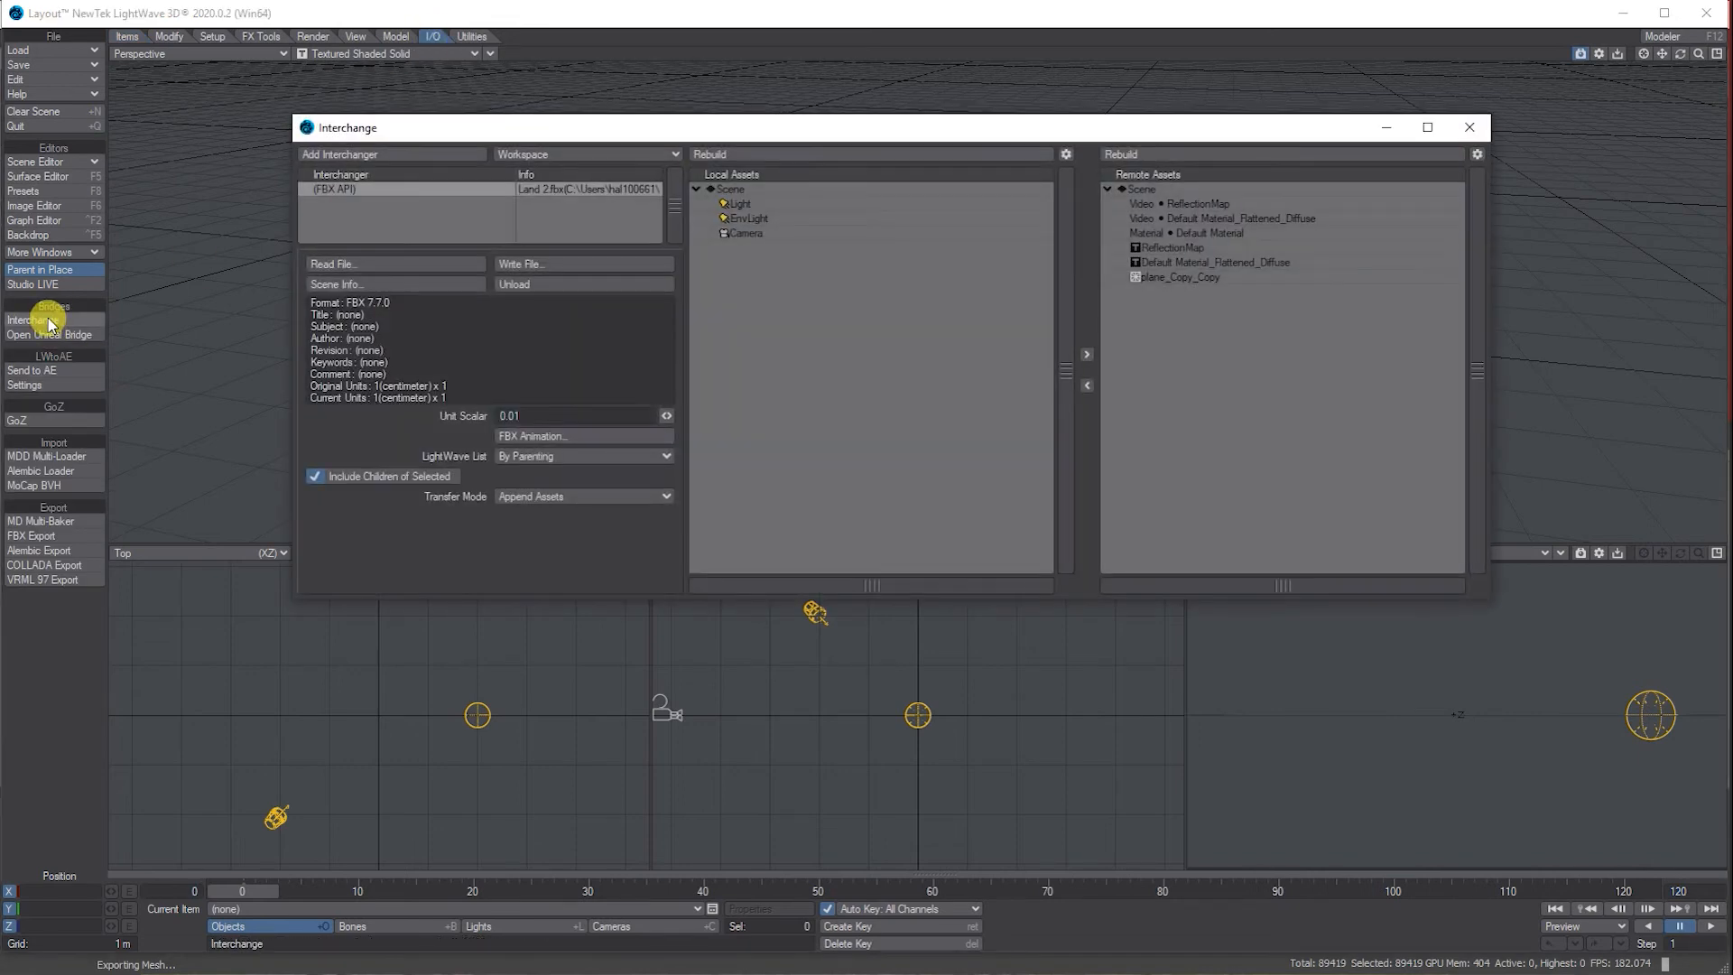
Step: Unload the previously read Land 2.fbx from Interchange and reposition the Interchange window
{"action": "left_click", "coordinate": [1152, 191]}
{"action": "left_click", "coordinate": [527, 268]}
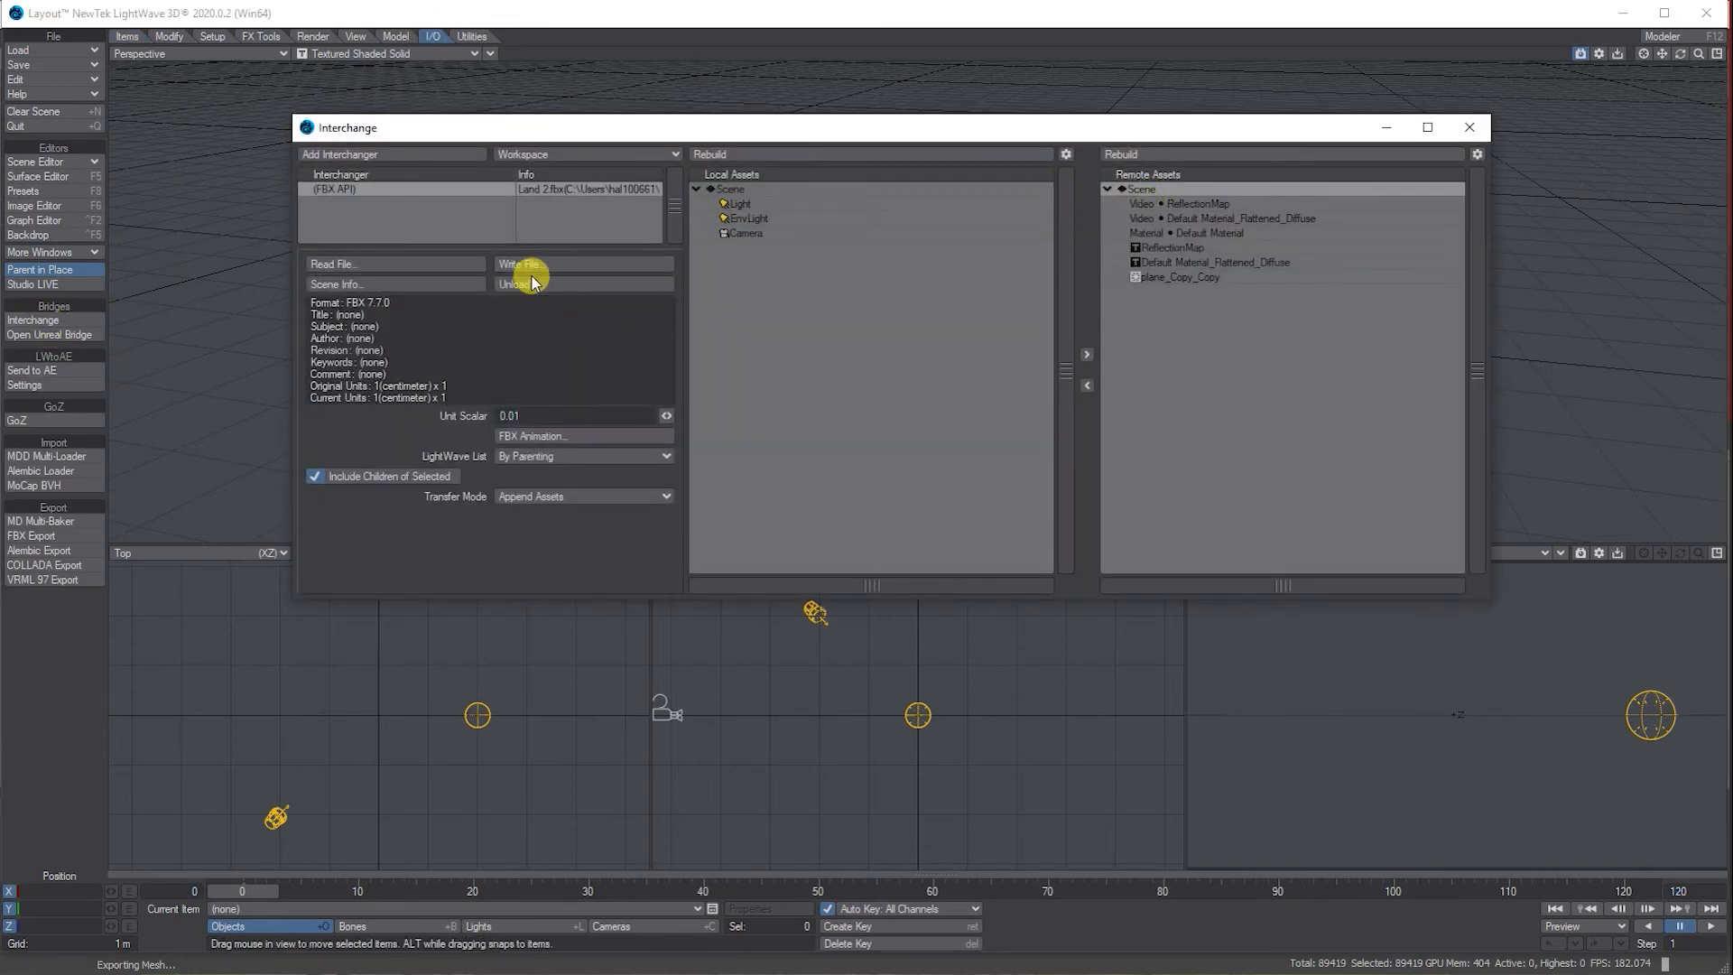
{"action": "left_click_drag", "start_coordinate": [782, 127], "coordinate": [782, 224]}
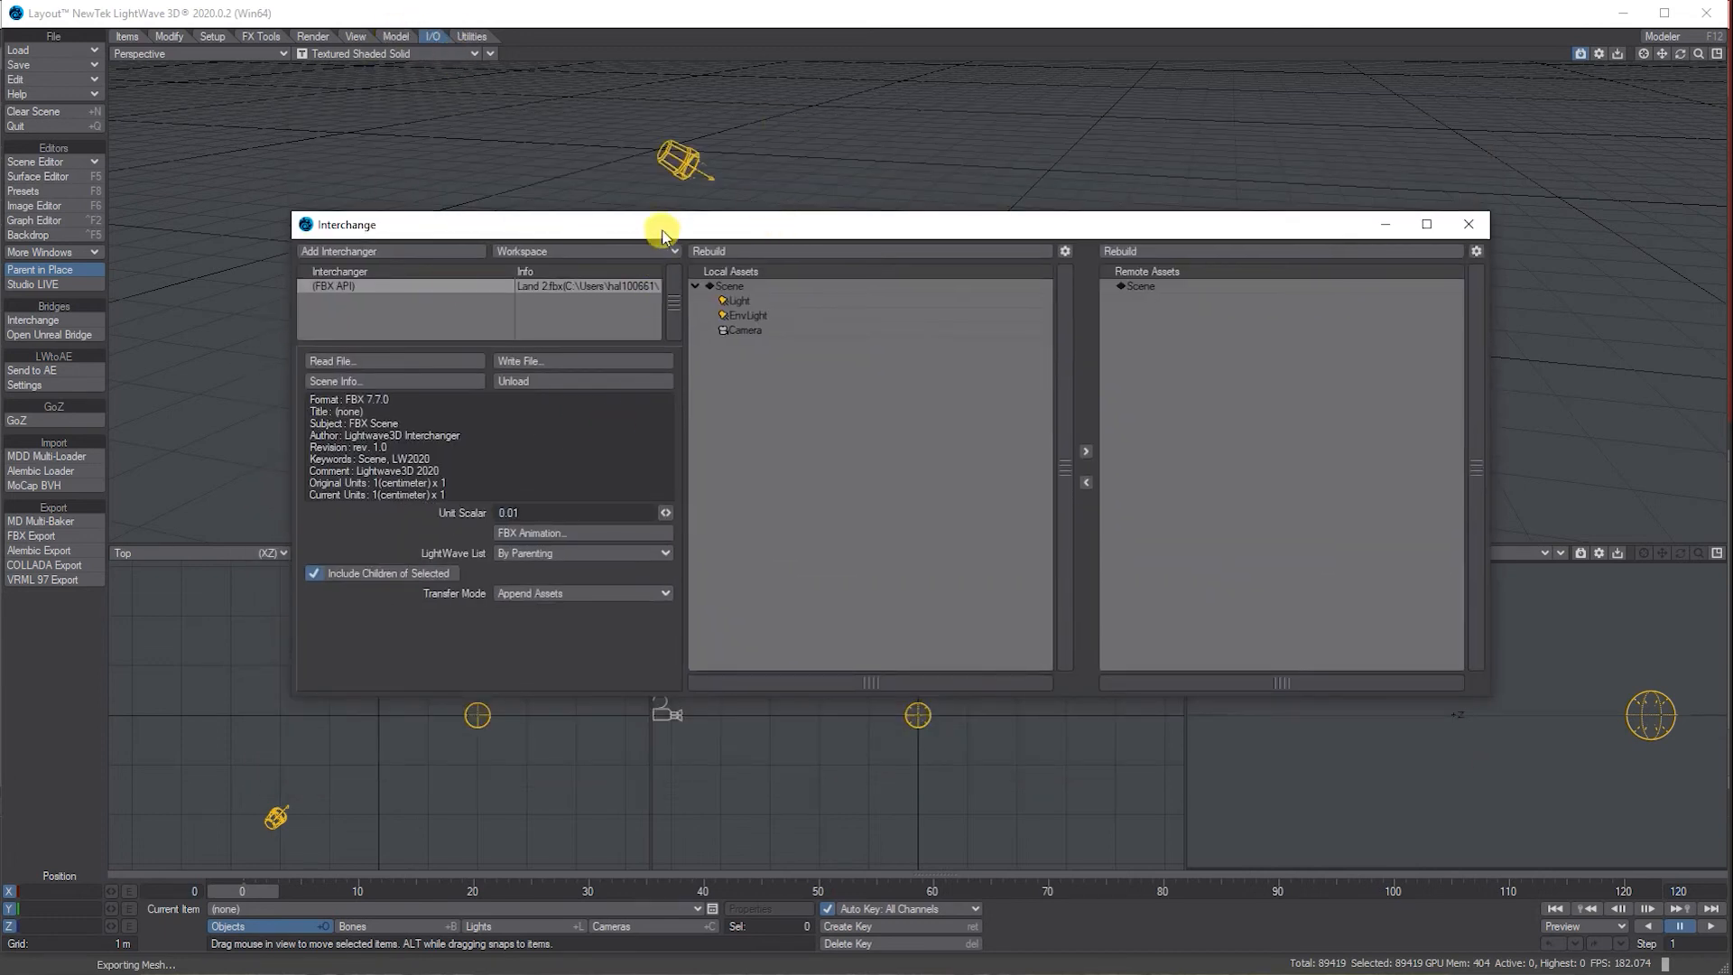
{"action": "left_click_drag", "start_coordinate": [665, 223], "coordinate": [632, 169]}
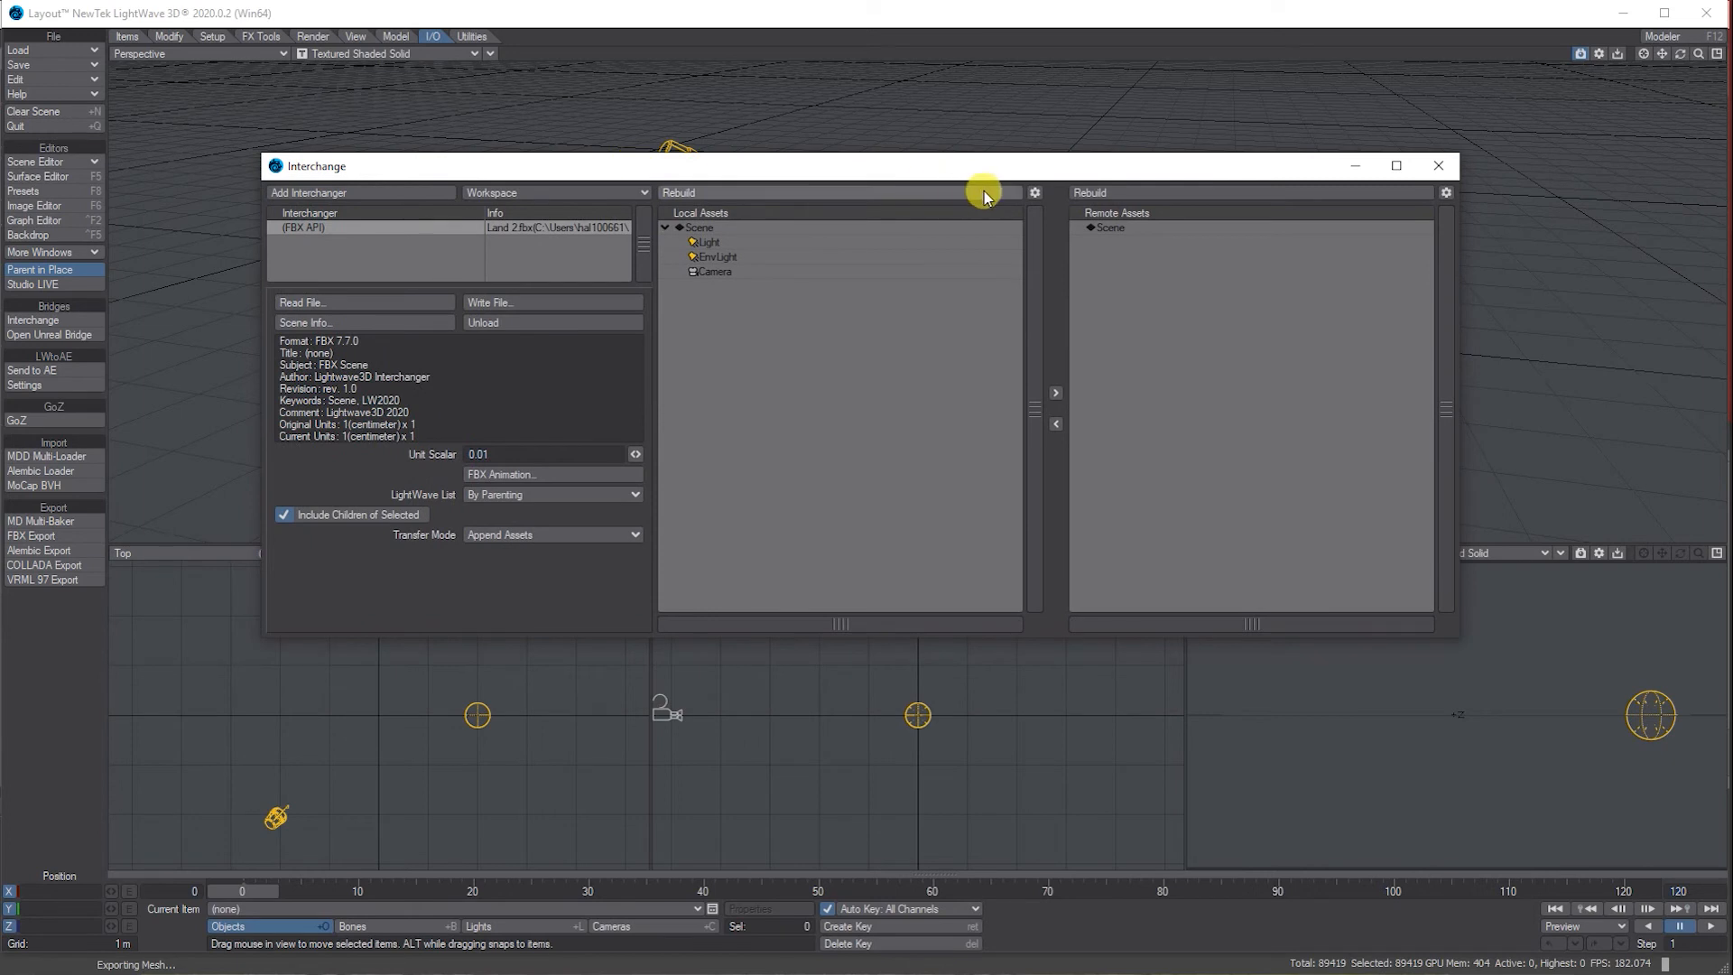
Step: Read Land 3.fbx from the Mudbox to LW folder into Interchange with all include options kept on
{"action": "left_click", "coordinate": [325, 305]}
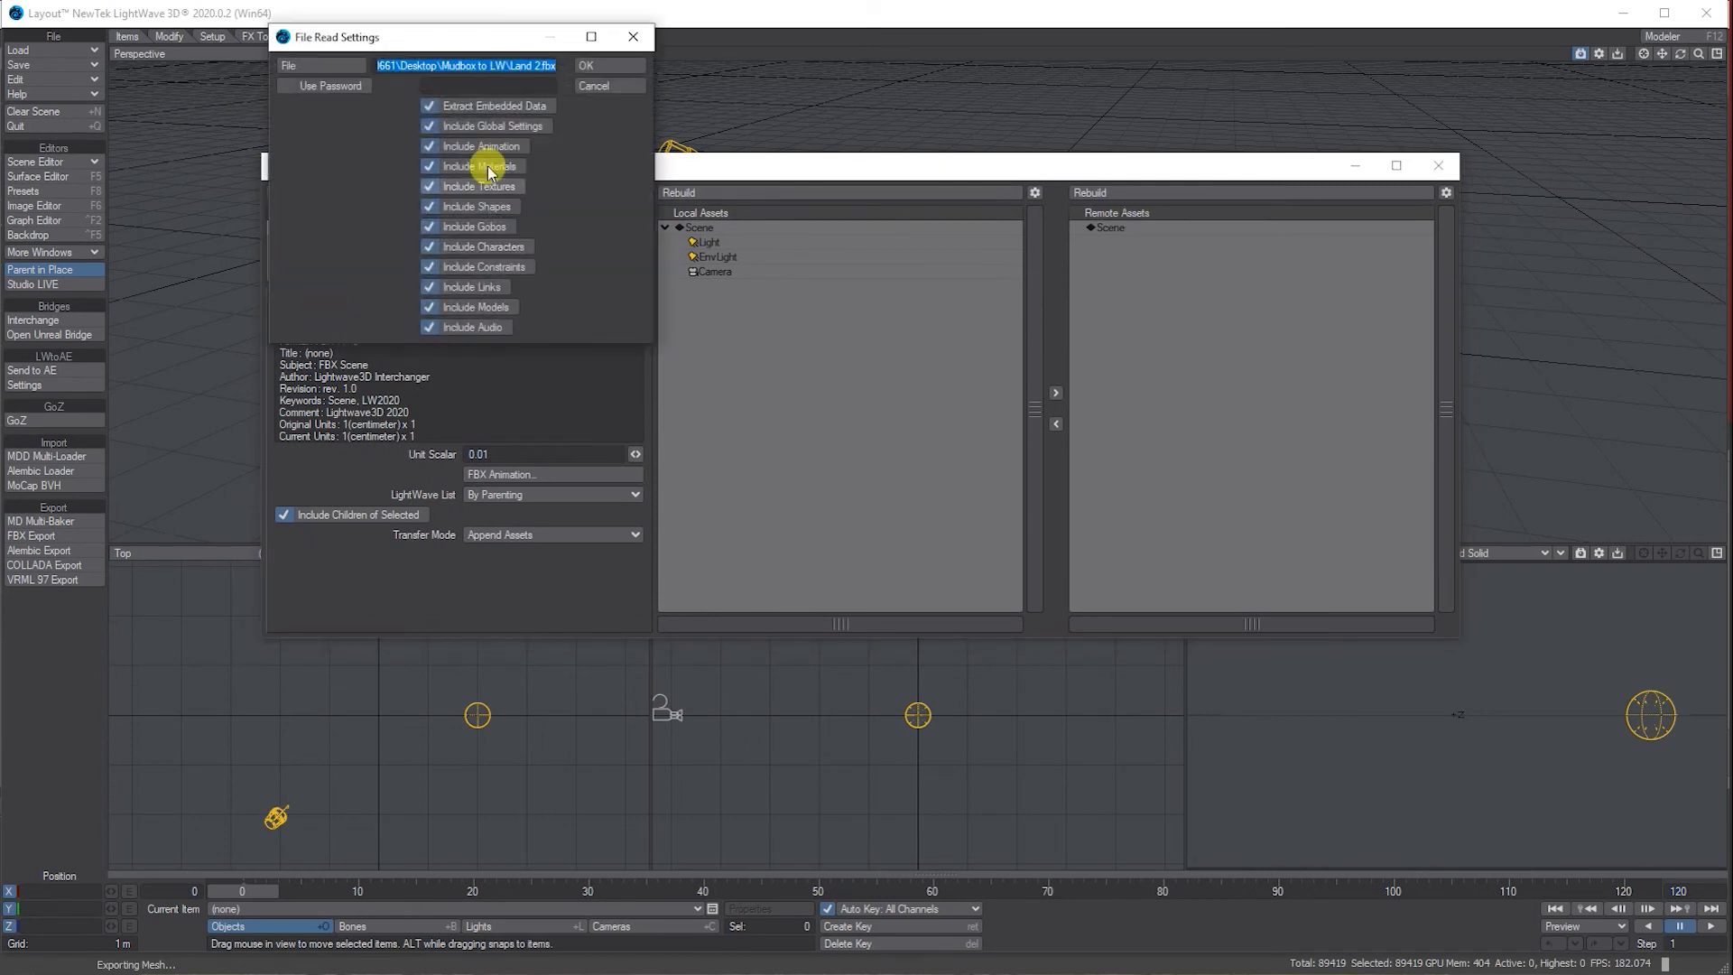
{"action": "left_click", "coordinate": [325, 65]}
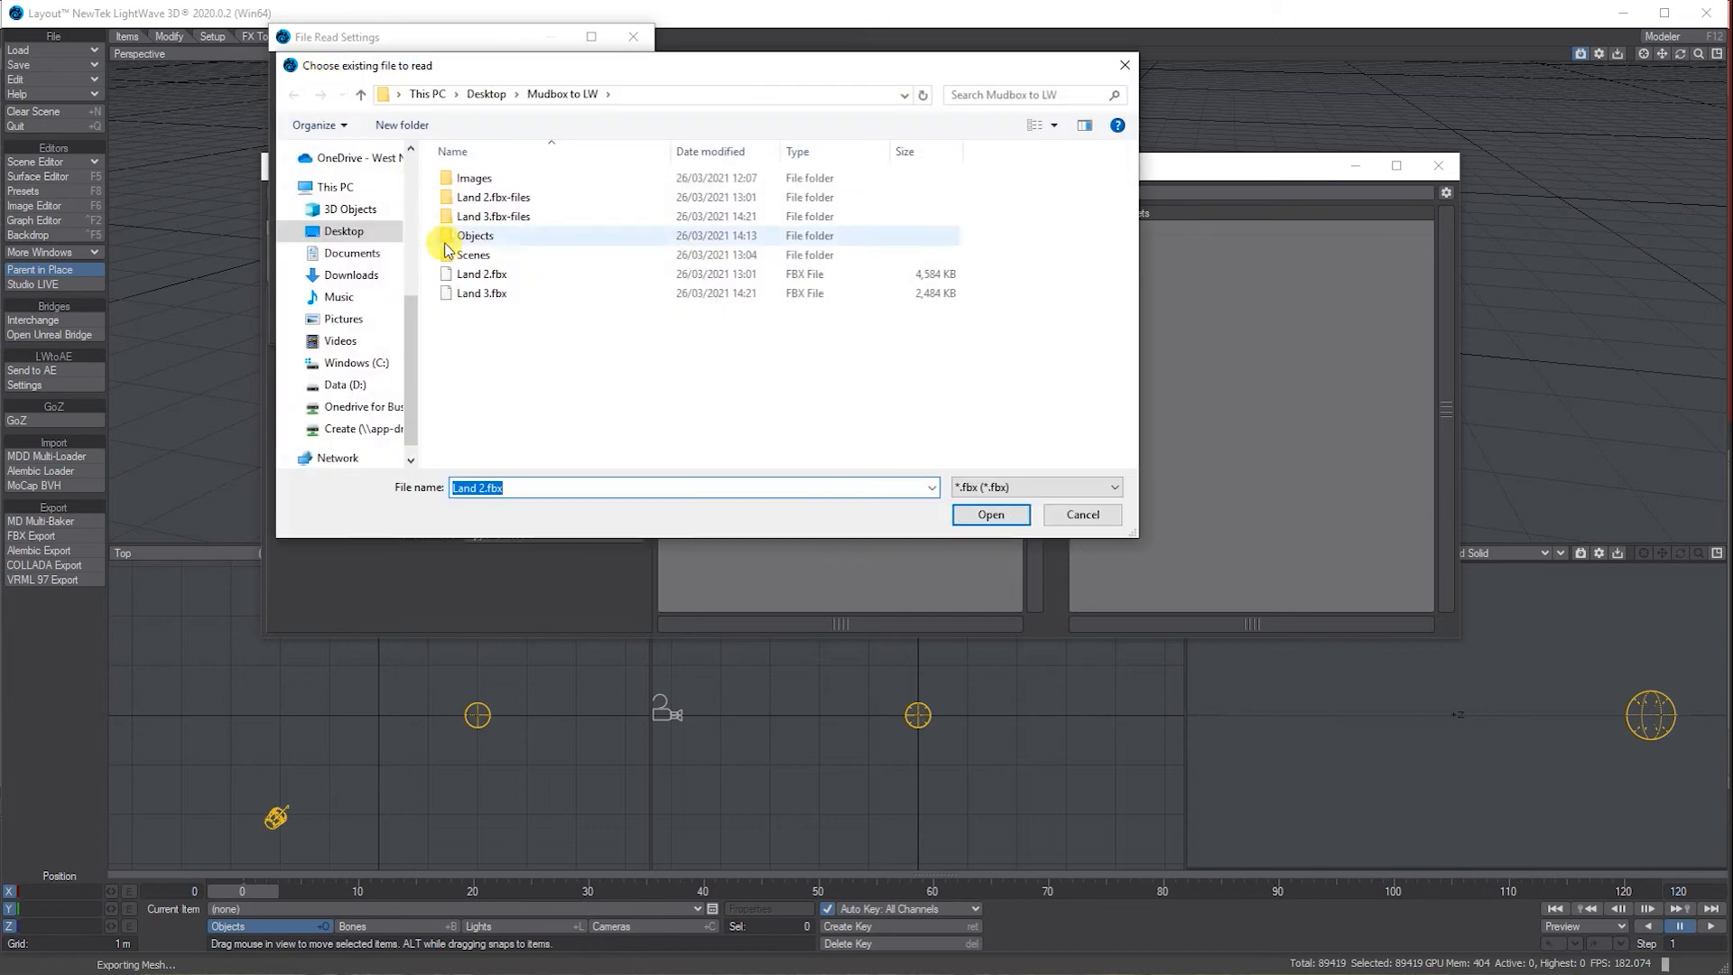
{"action": "left_click", "coordinate": [481, 294]}
{"action": "left_click", "coordinate": [1002, 515]}
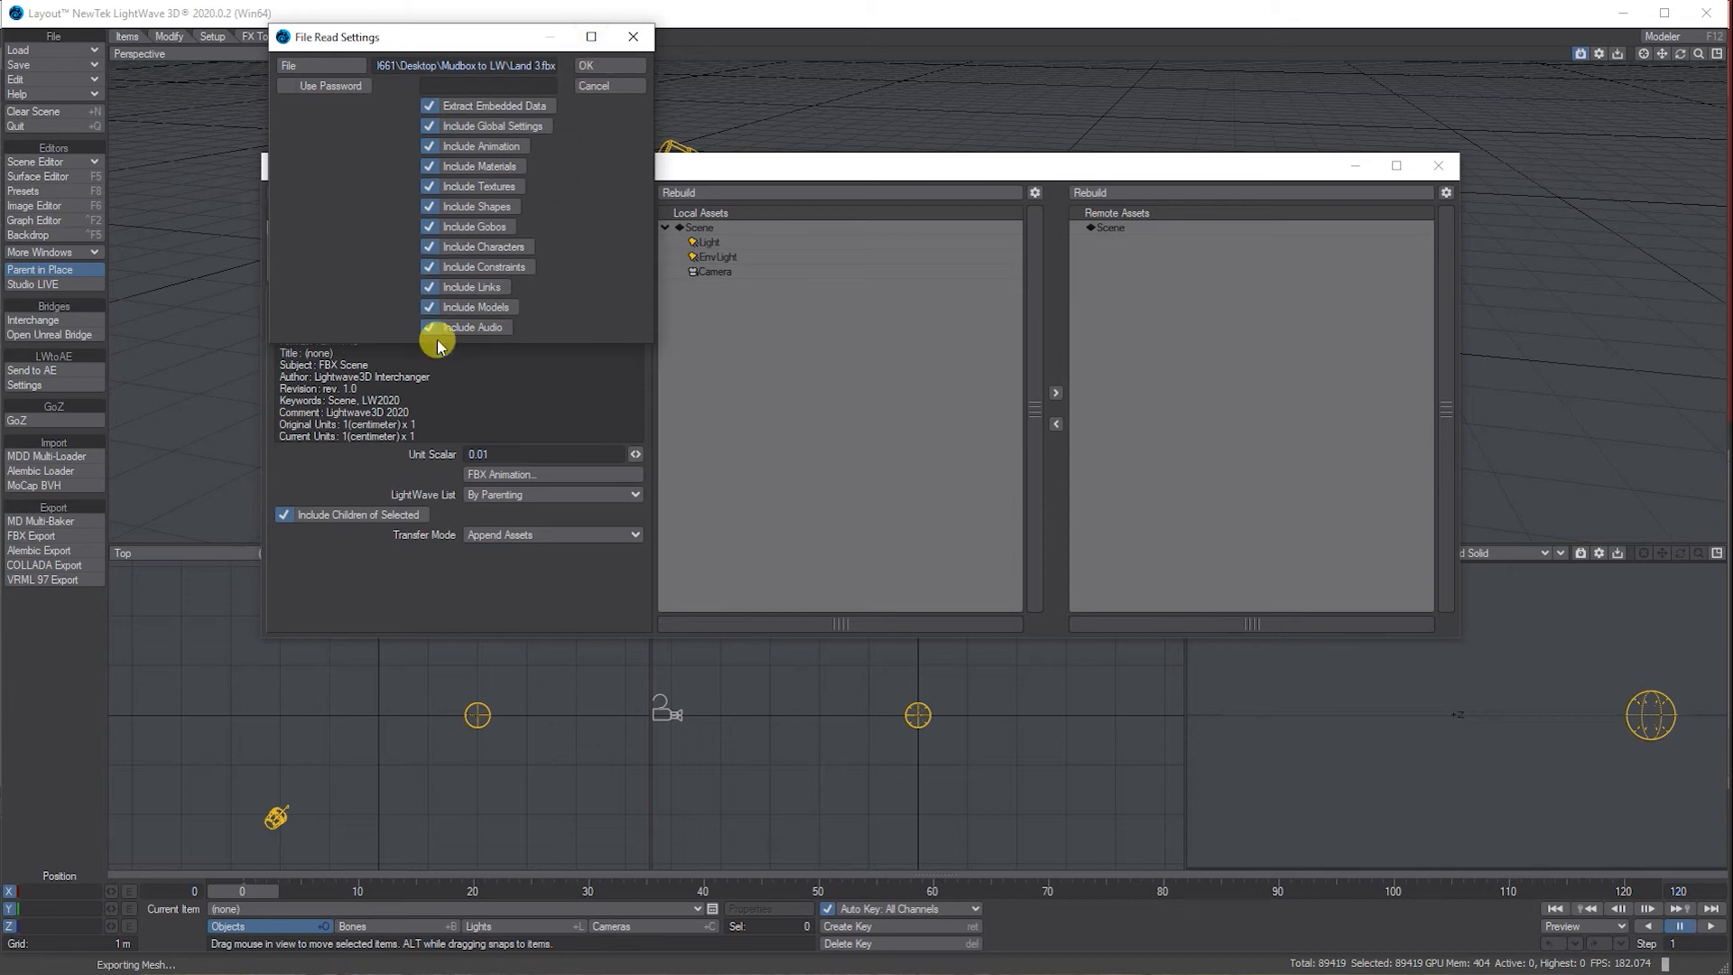
{"action": "left_click", "coordinate": [595, 65]}
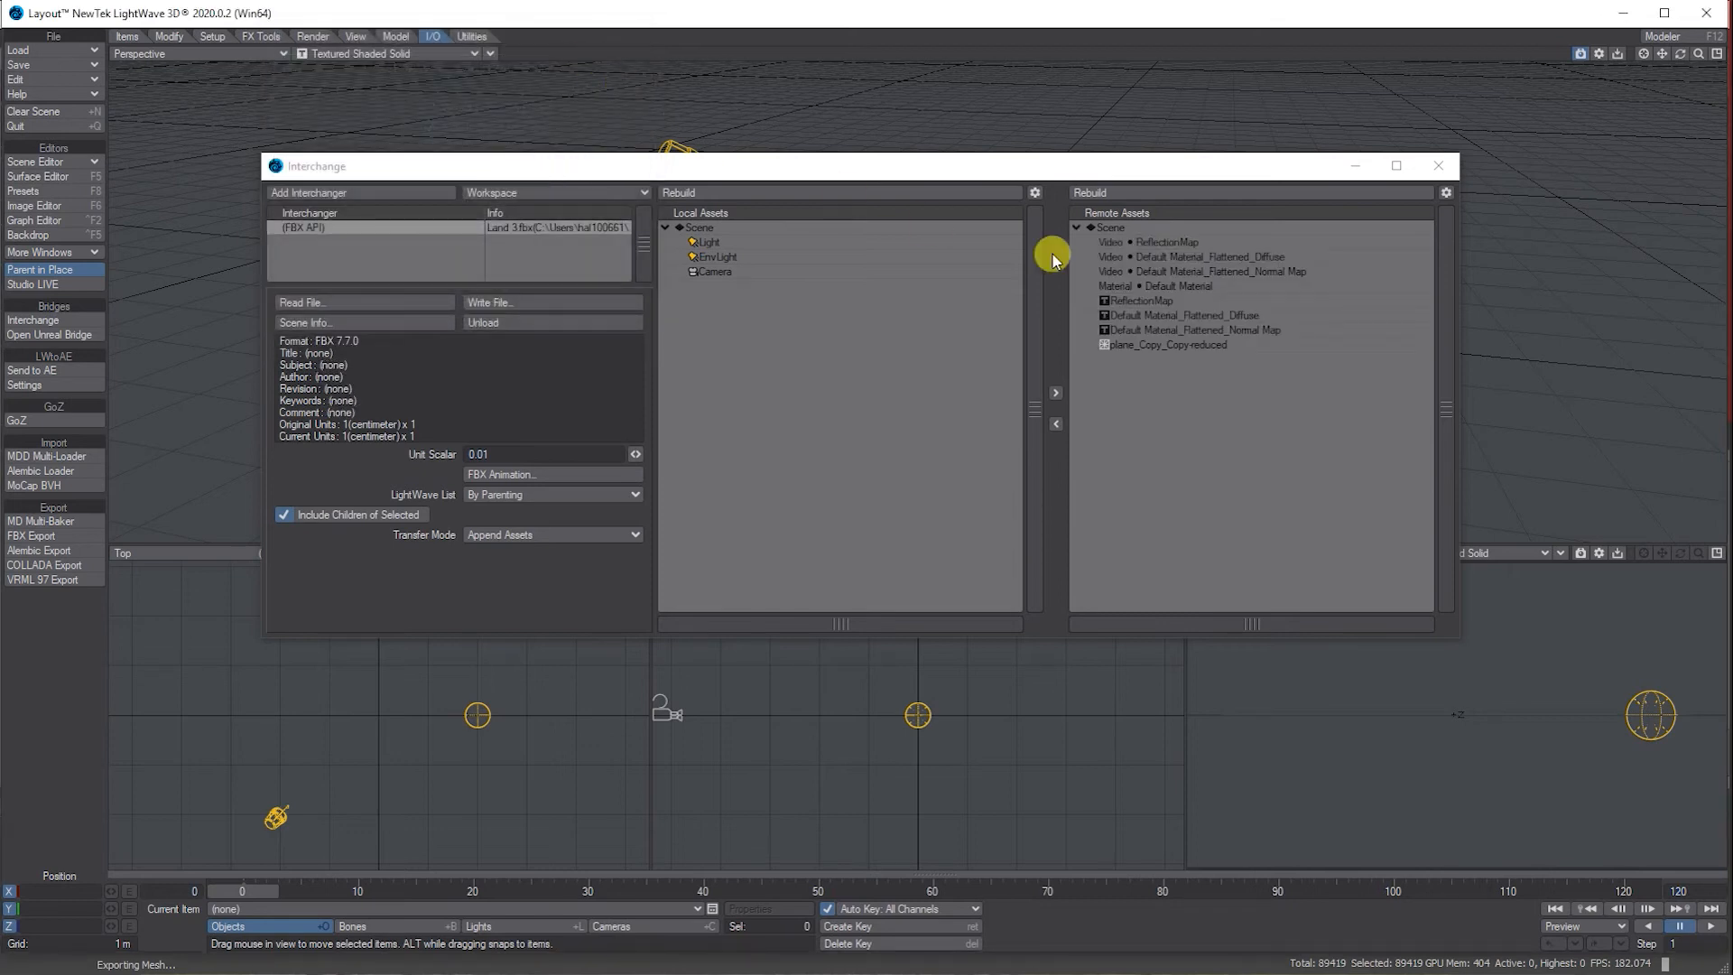
Step: Check the import options, transfer the whole remote Scene to the local assets, and close Interchange
{"action": "left_click", "coordinate": [1444, 194]}
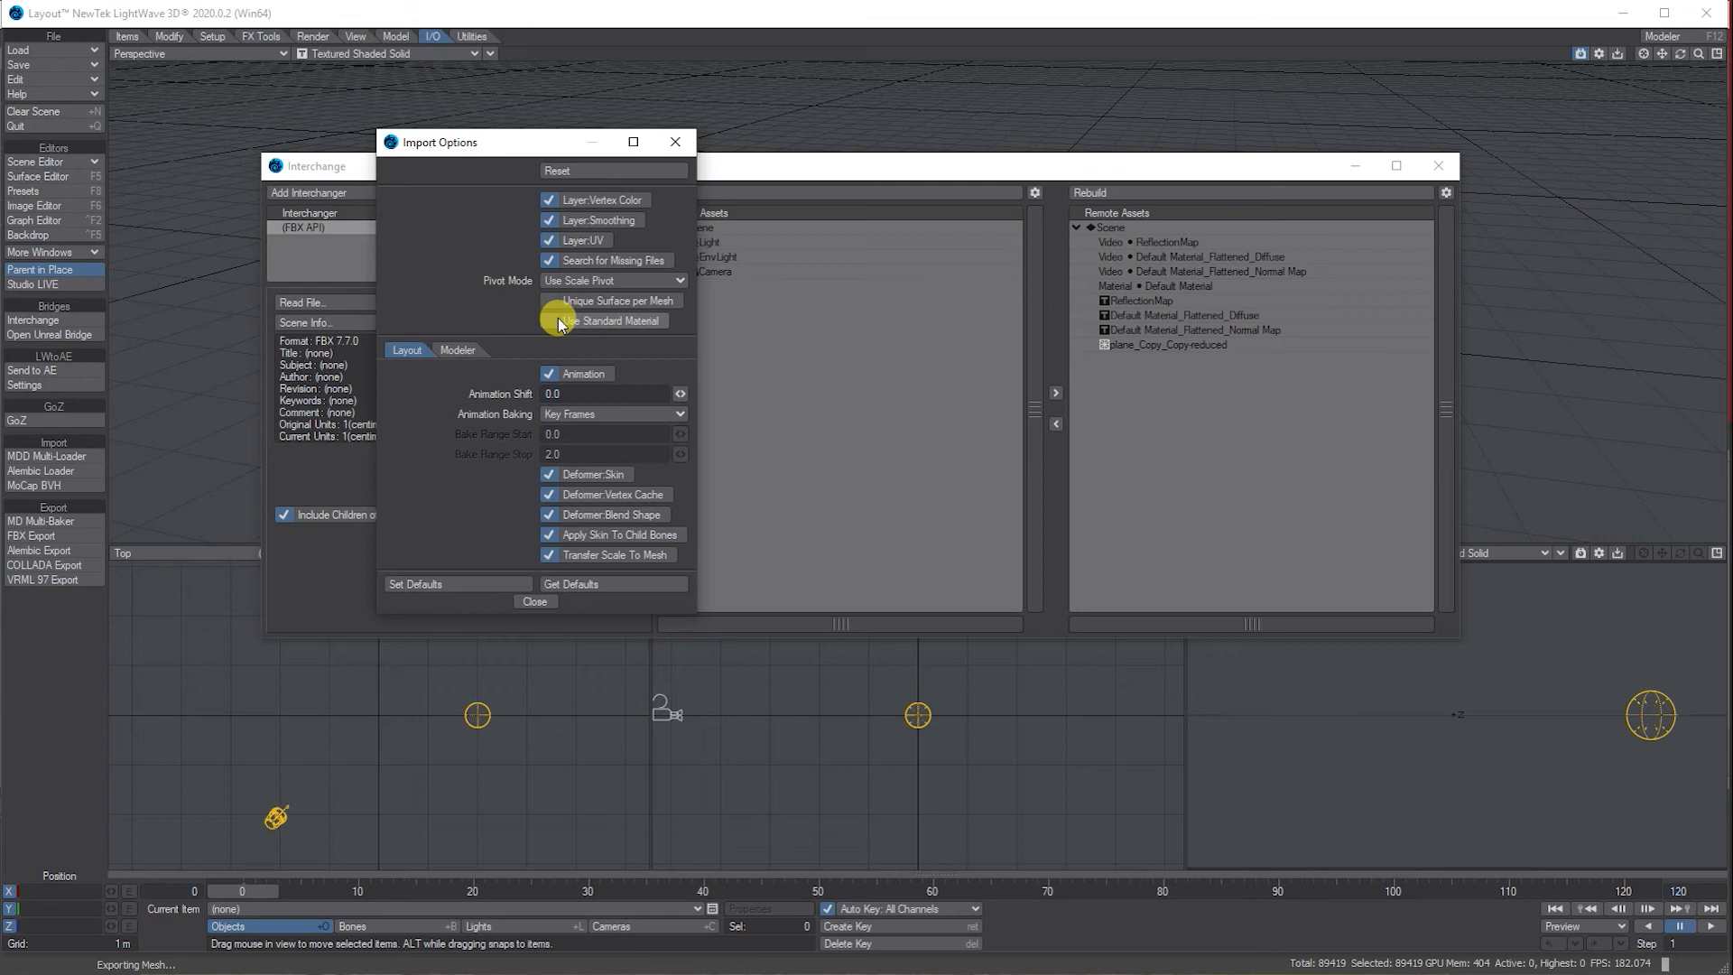
{"action": "left_click", "coordinate": [536, 602]}
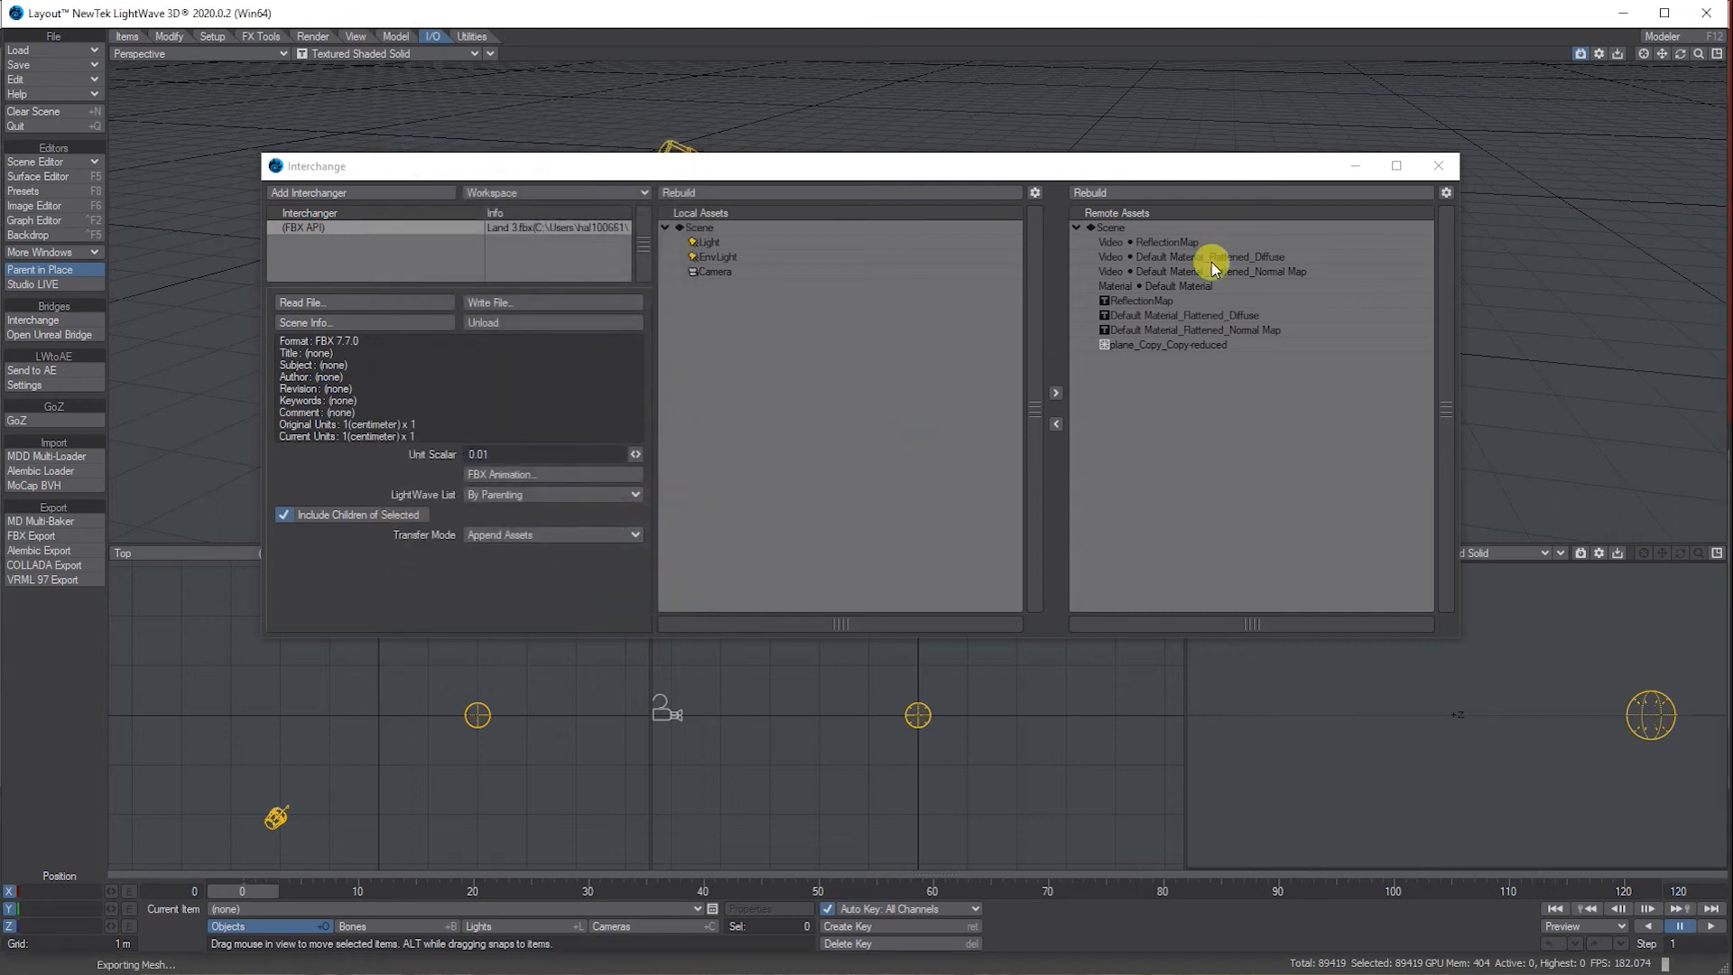
{"action": "left_click", "coordinate": [1116, 232]}
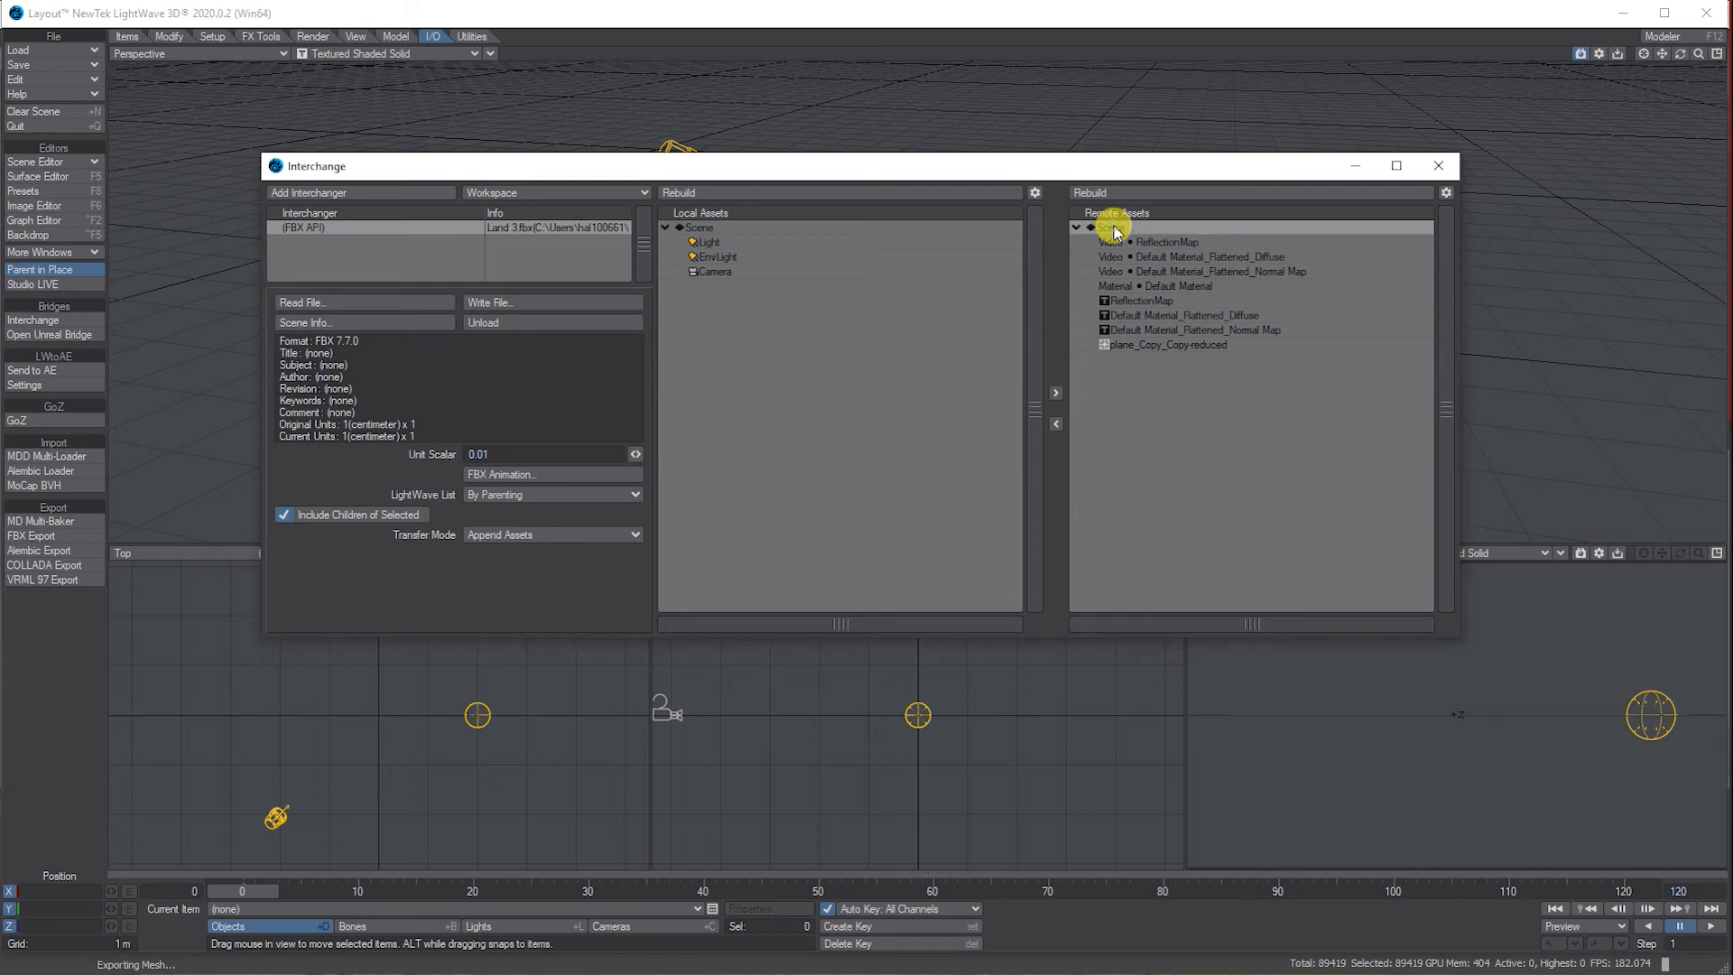
{"action": "left_click_drag", "start_coordinate": [1116, 232], "coordinate": [957, 334]}
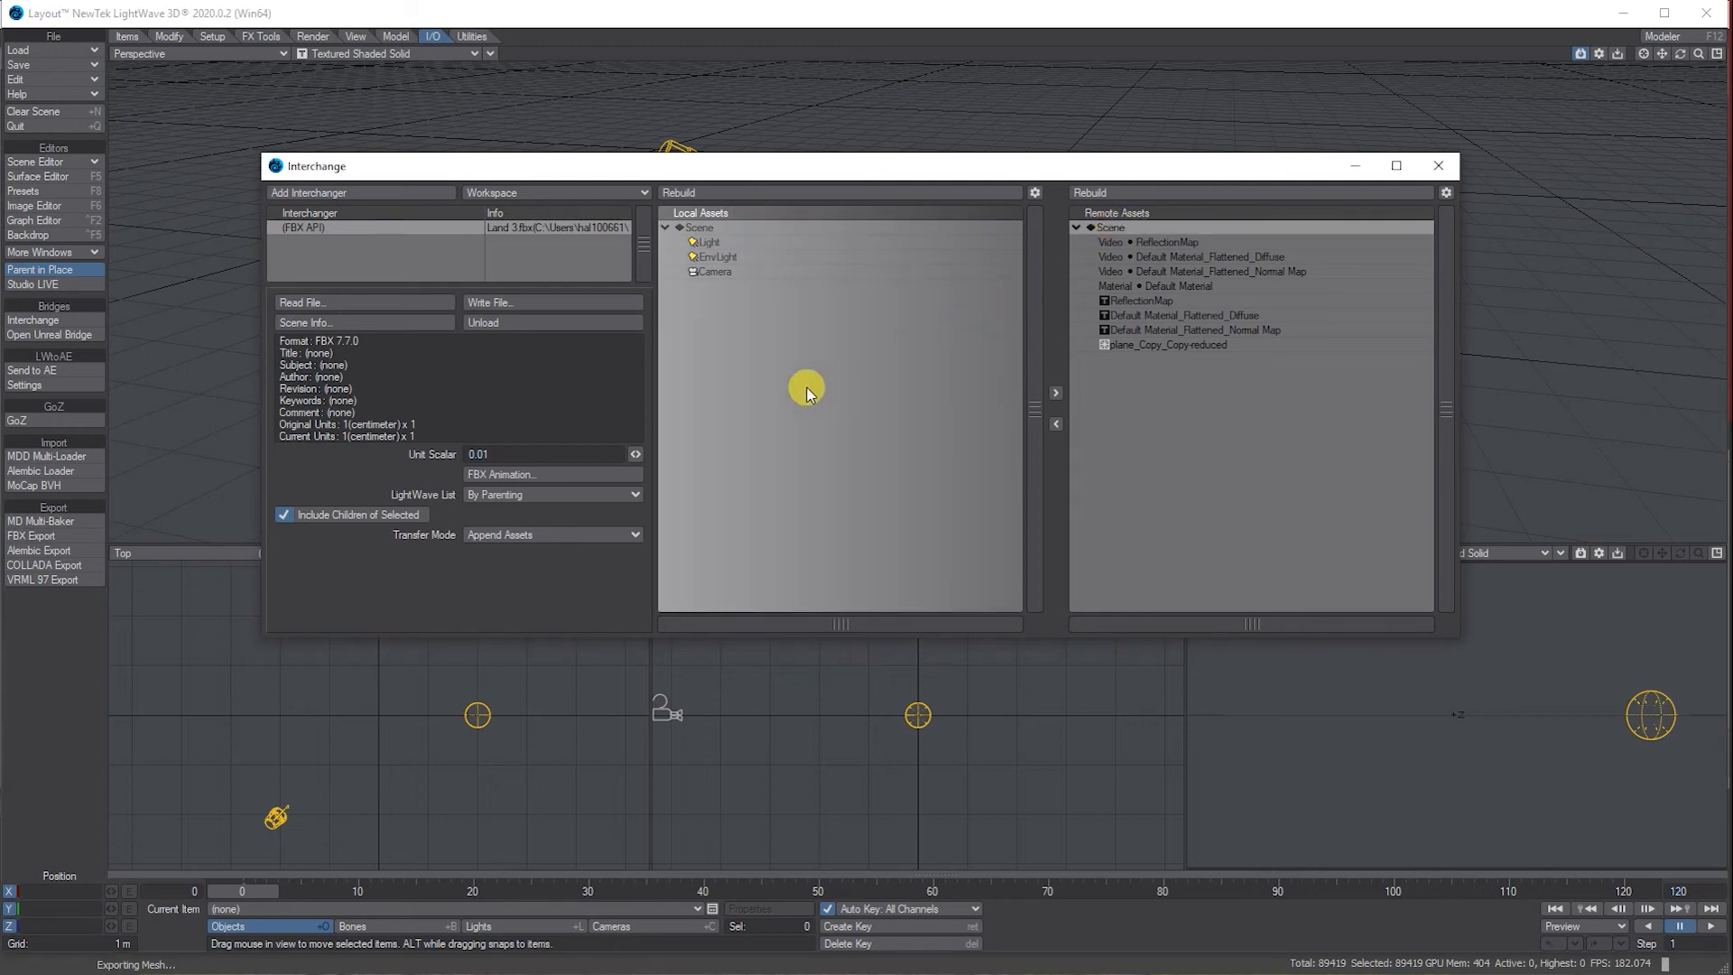
{"action": "left_click_drag", "start_coordinate": [806, 394], "coordinate": [807, 394]}
{"action": "left_click", "coordinate": [1439, 165]}
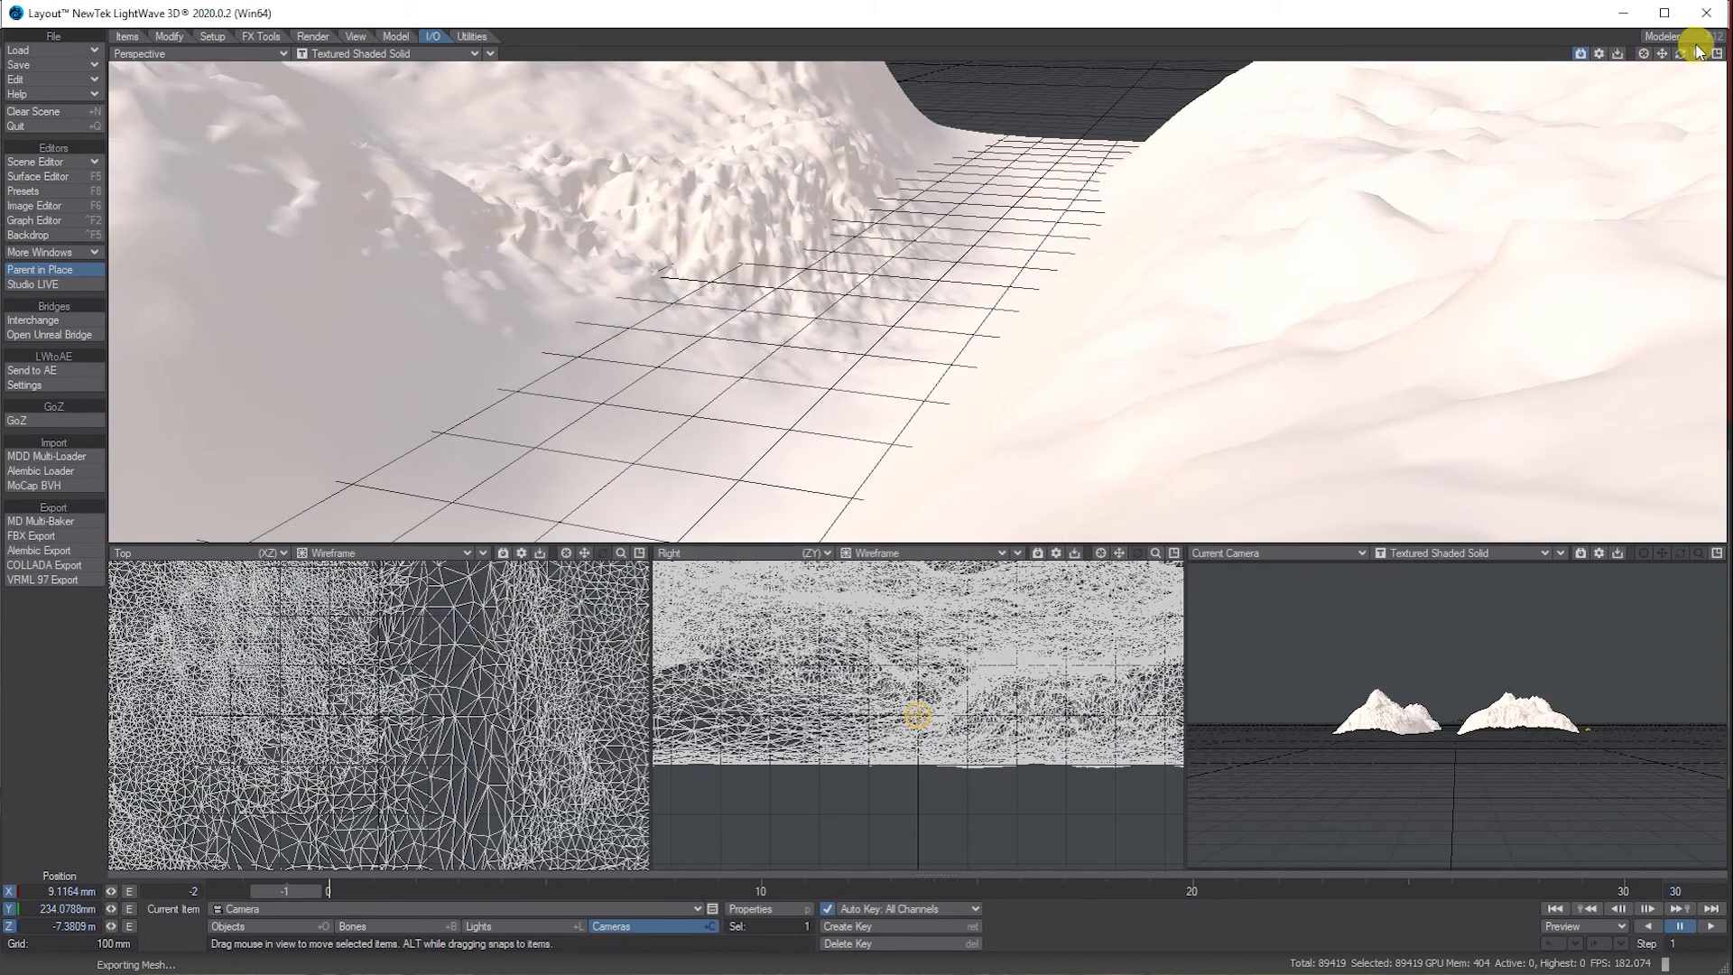
Step: Frame the whole imported terrain in the Perspective view and preview it with VPR
{"action": "left_click", "coordinate": [1697, 52]}
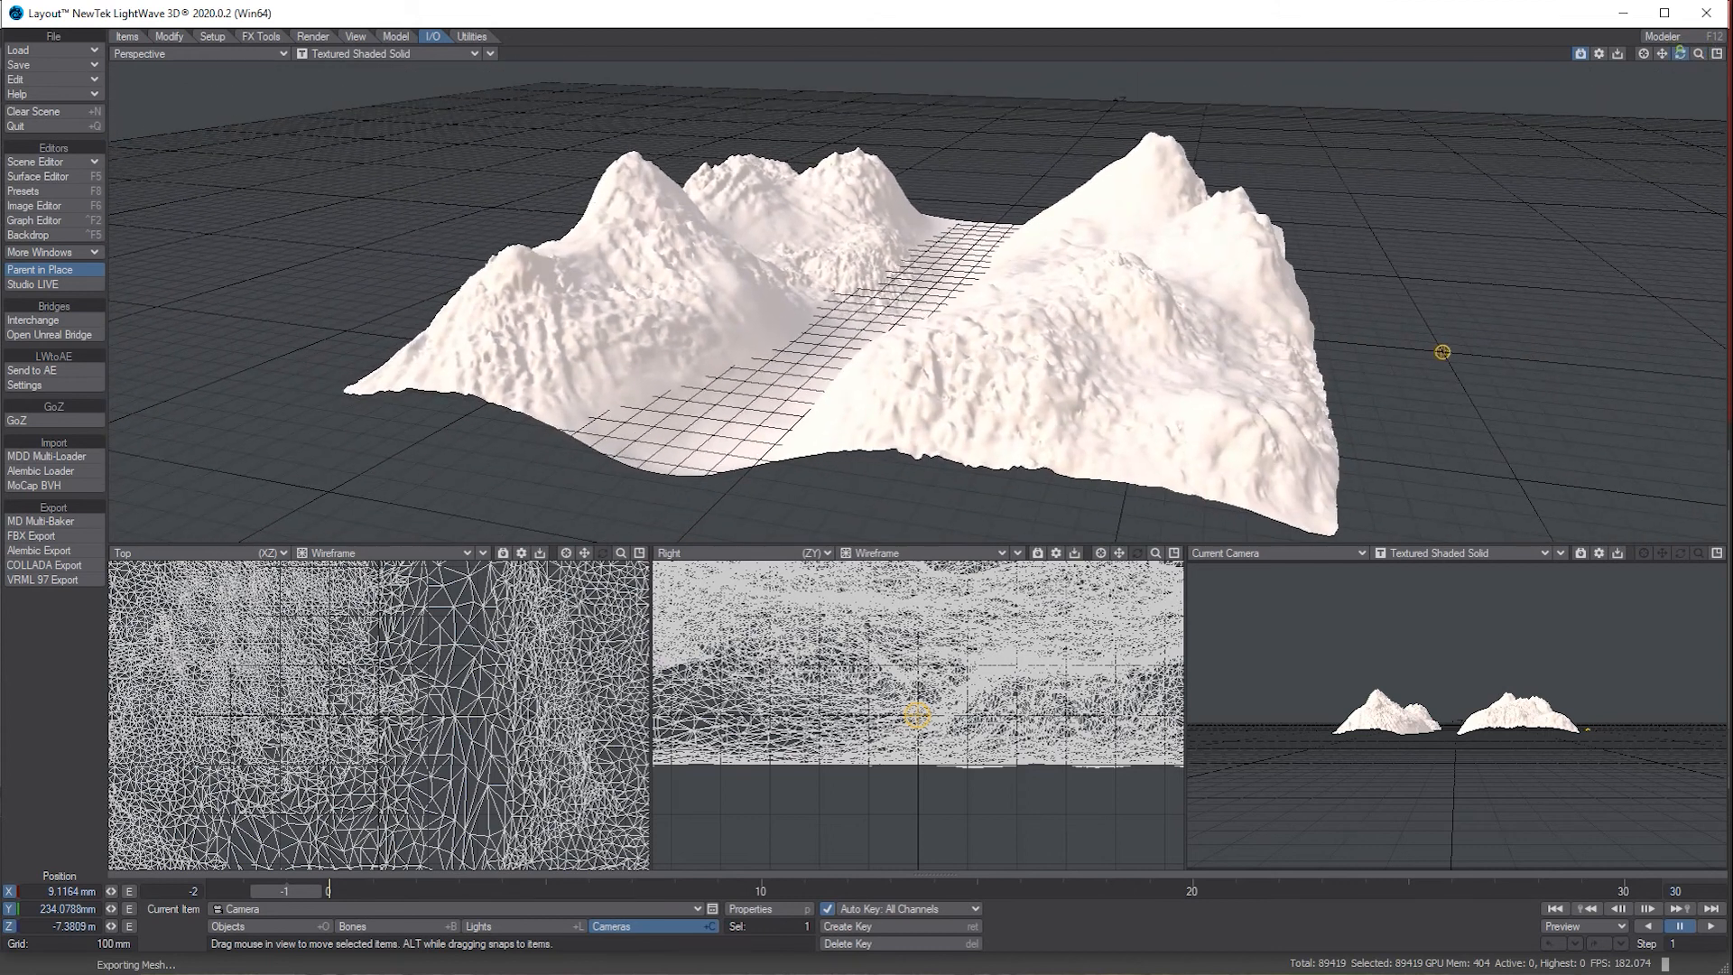
{"action": "left_click", "coordinate": [386, 53]}
{"action": "left_click", "coordinate": [368, 132]}
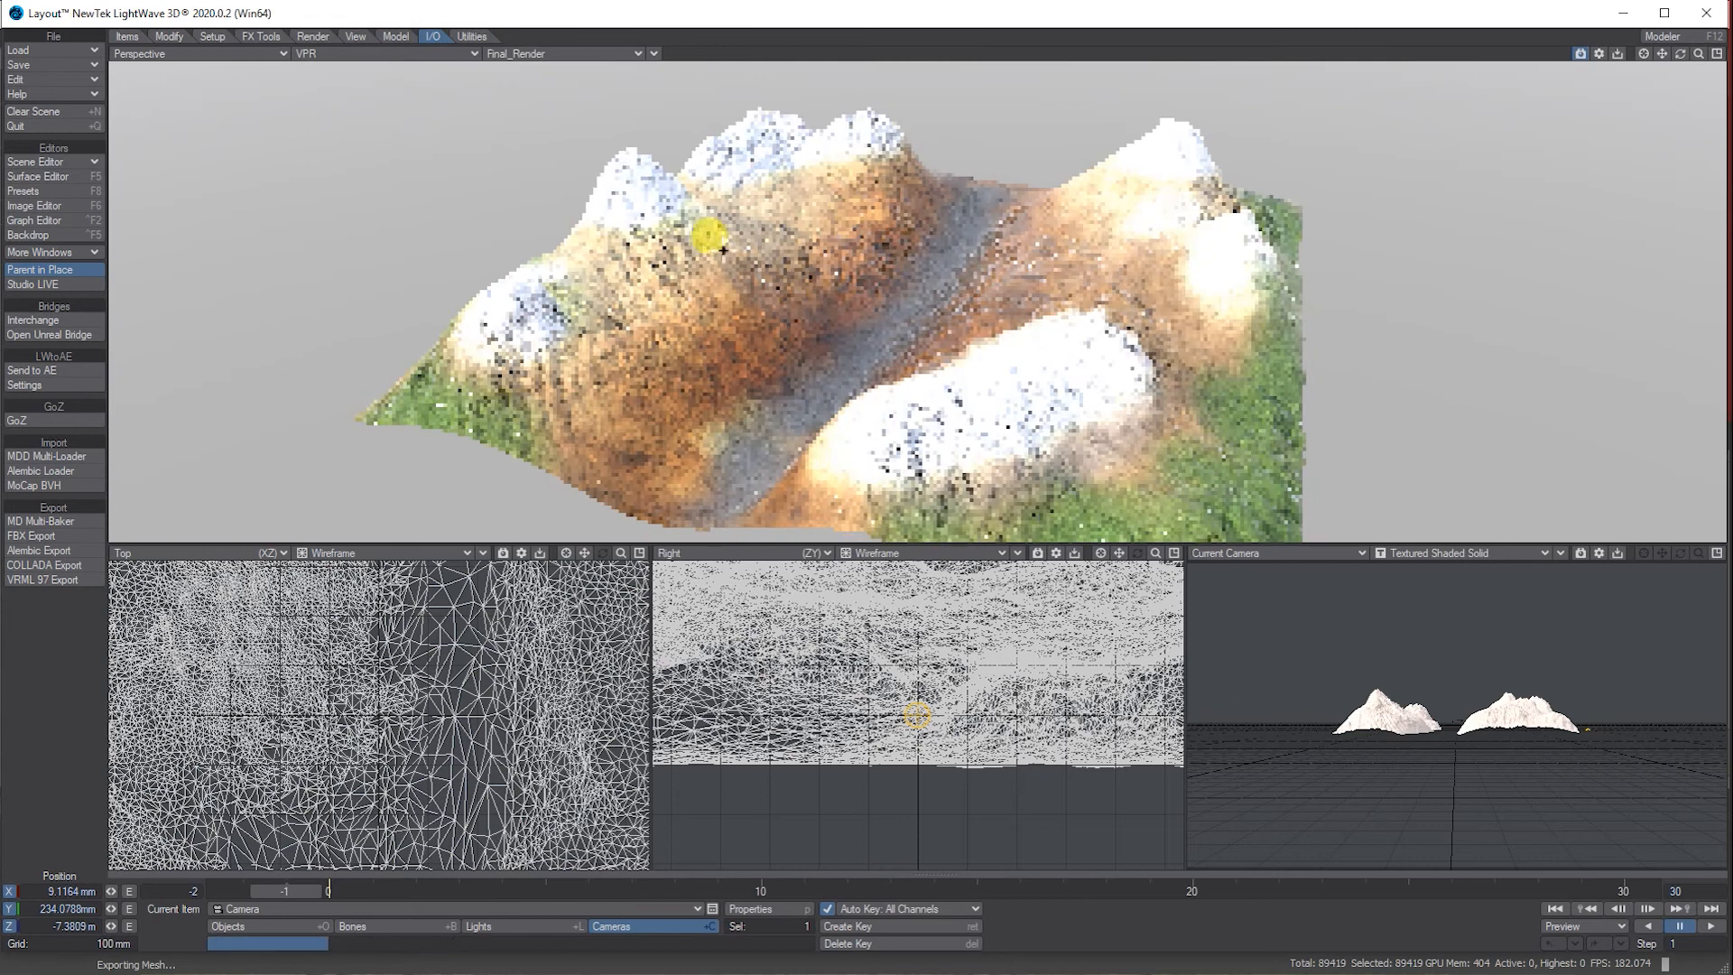
Step: Open the node graph of the terrain's Default Material and tidy and spread out its nodes
{"action": "left_click", "coordinate": [40, 176]}
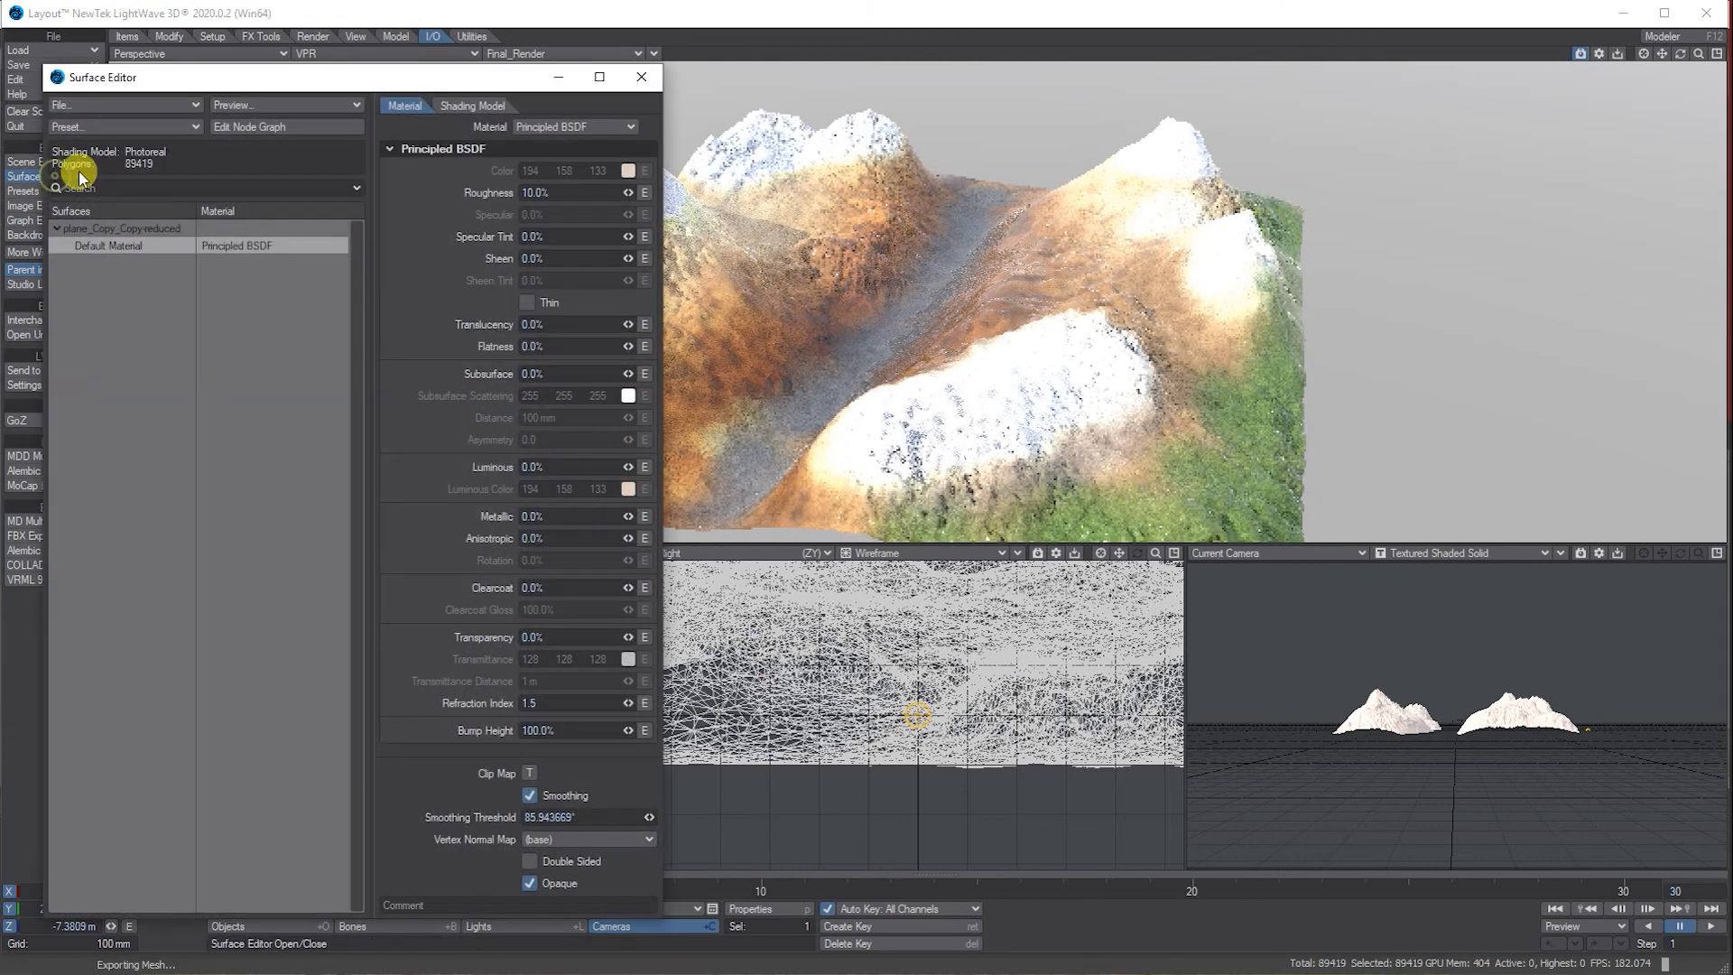
{"action": "double_click", "coordinate": [249, 248]}
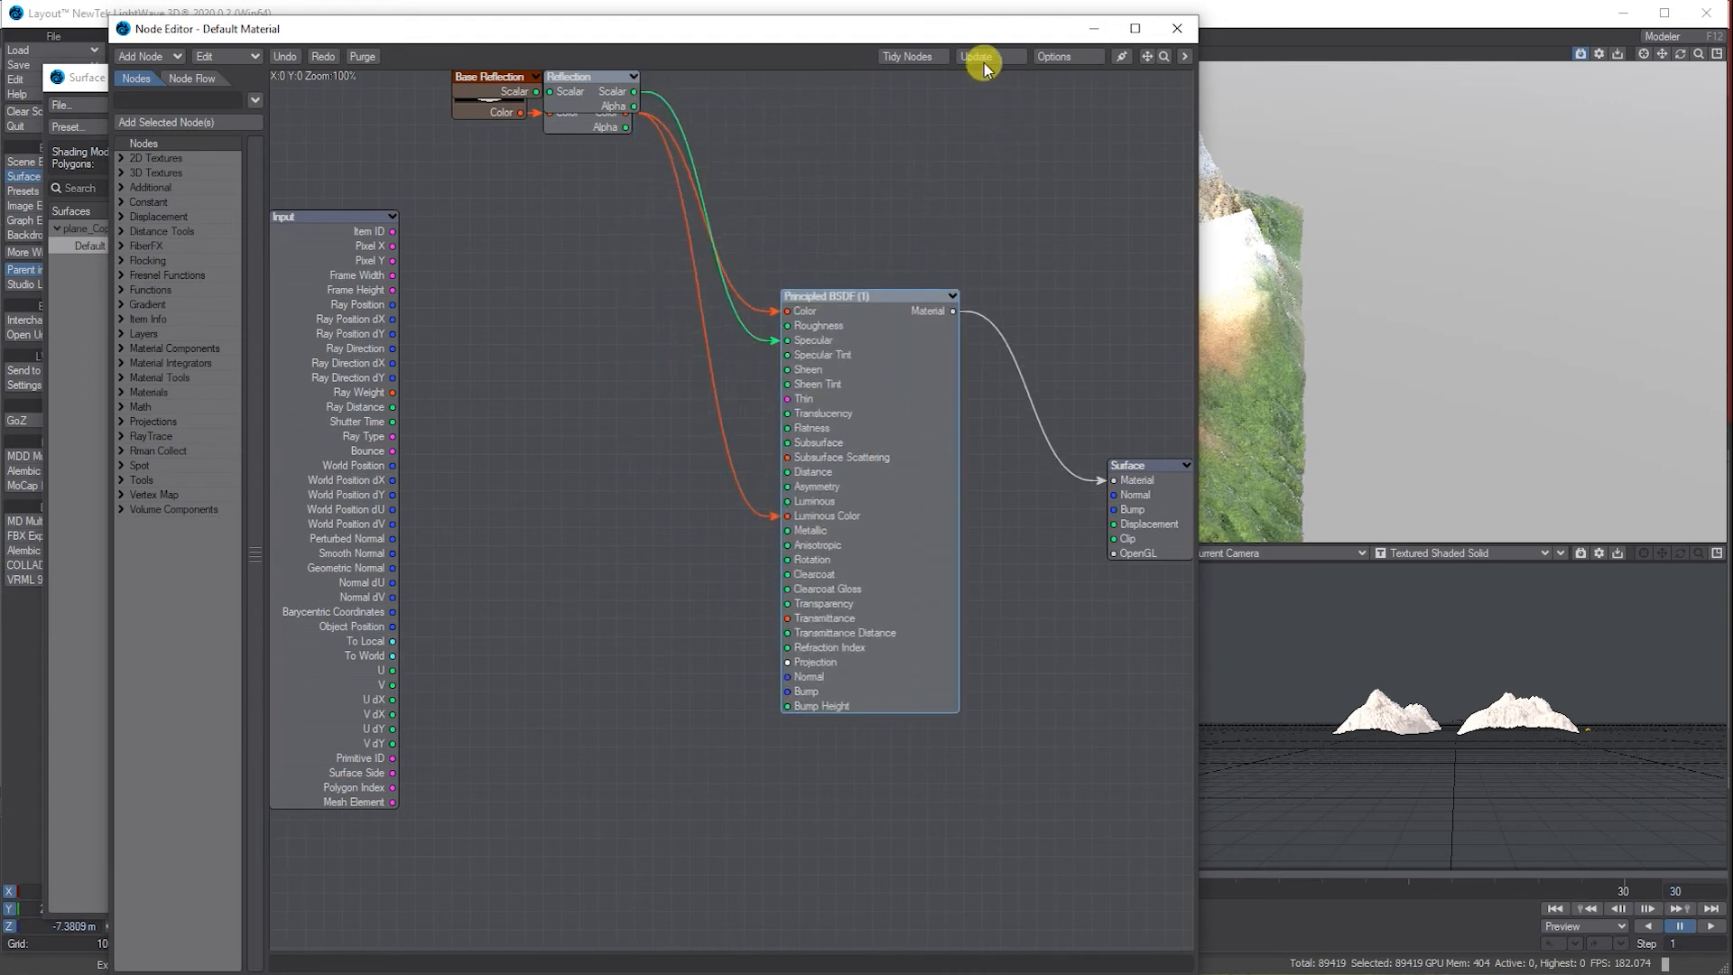
{"action": "left_click", "coordinate": [908, 56]}
{"action": "left_click_drag", "start_coordinate": [662, 366], "coordinate": [645, 348]}
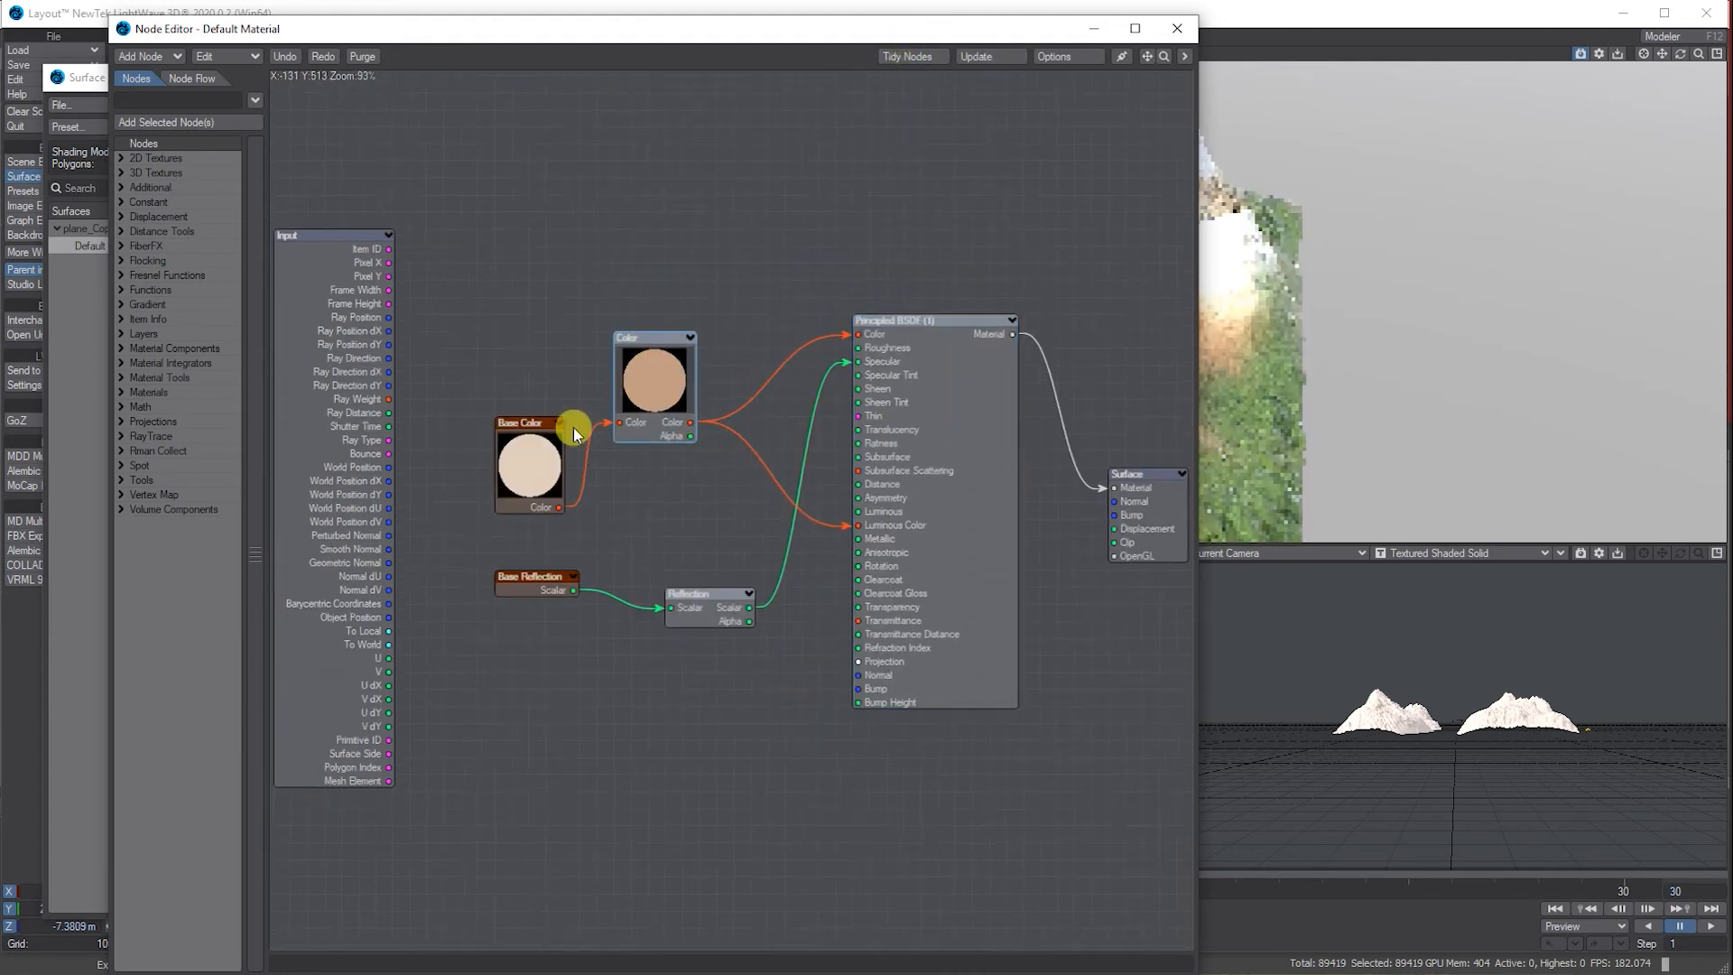
{"action": "left_click_drag", "start_coordinate": [546, 429], "coordinate": [513, 326]}
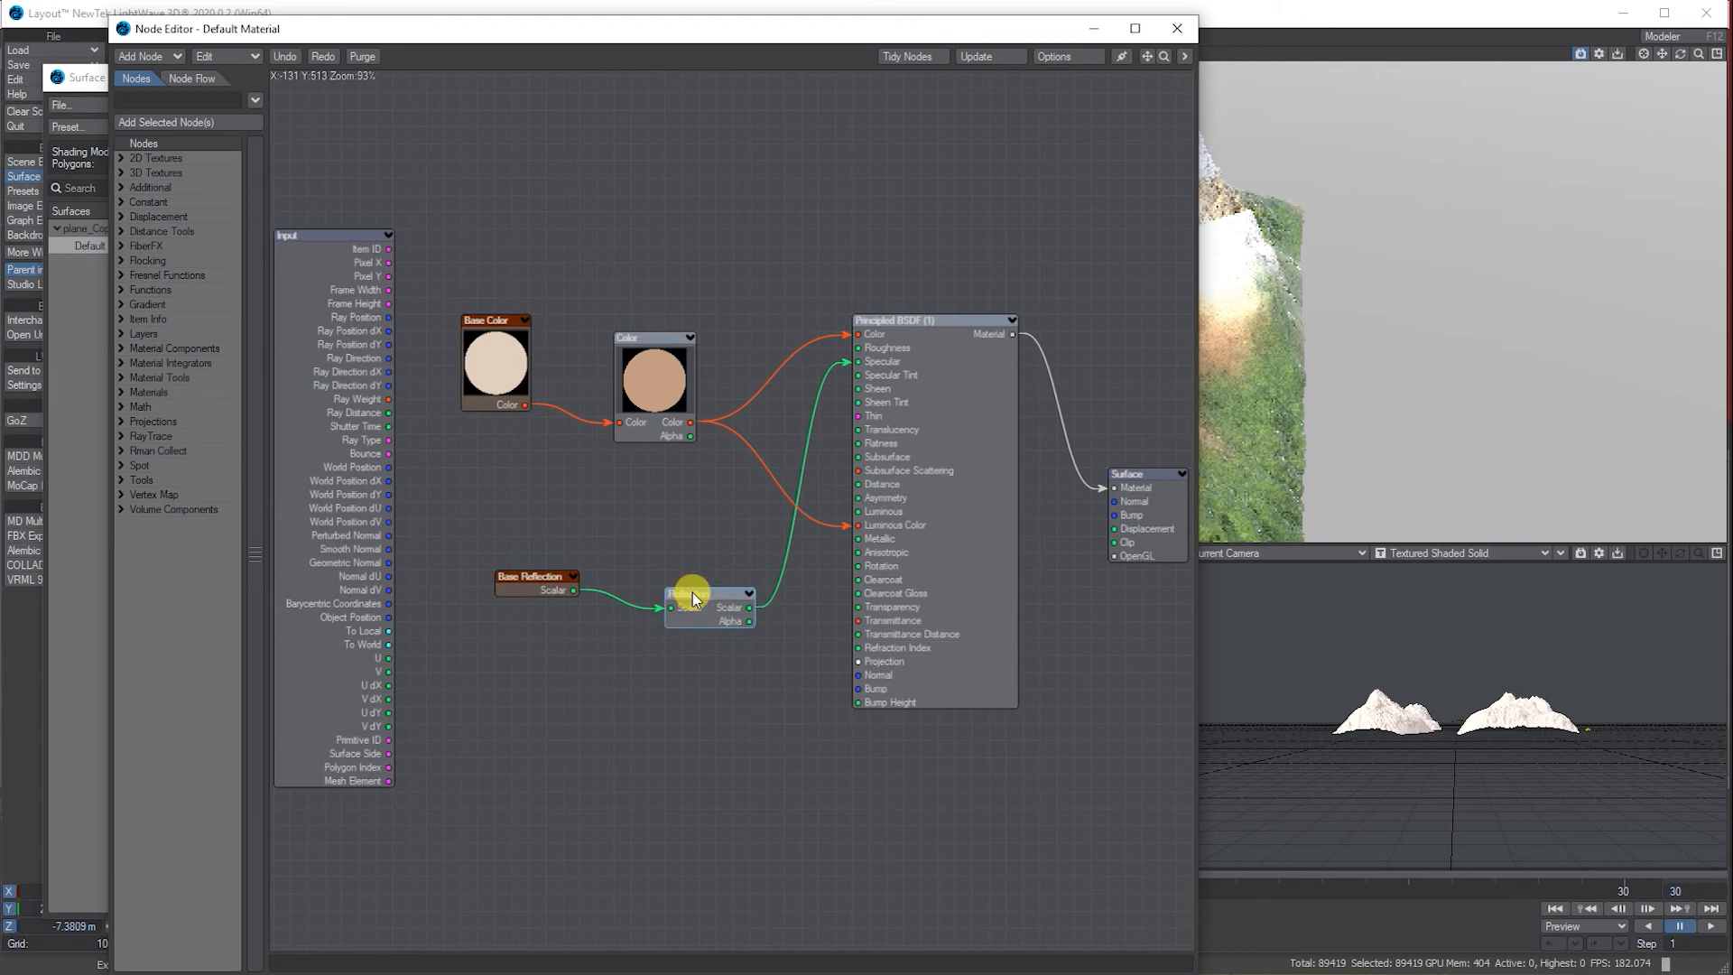
{"action": "left_click_drag", "start_coordinate": [689, 593], "coordinate": [637, 559]}
{"action": "left_click_drag", "start_coordinate": [935, 357], "coordinate": [935, 342]}
{"action": "mouse_move", "coordinate": [629, 345]}
{"action": "left_mouse_down"}
{"action": "mouse_move", "coordinate": [629, 294]}
{"action": "mouse_move", "coordinate": [629, 312]}
{"action": "left_mouse_up"}
Step: Delete the Base Color, Color, Base Reflection and Reflection nodes from the graph
{"action": "left_click_drag", "start_coordinate": [464, 240], "coordinate": [686, 632]}
{"action": "right_click", "coordinate": [651, 329]}
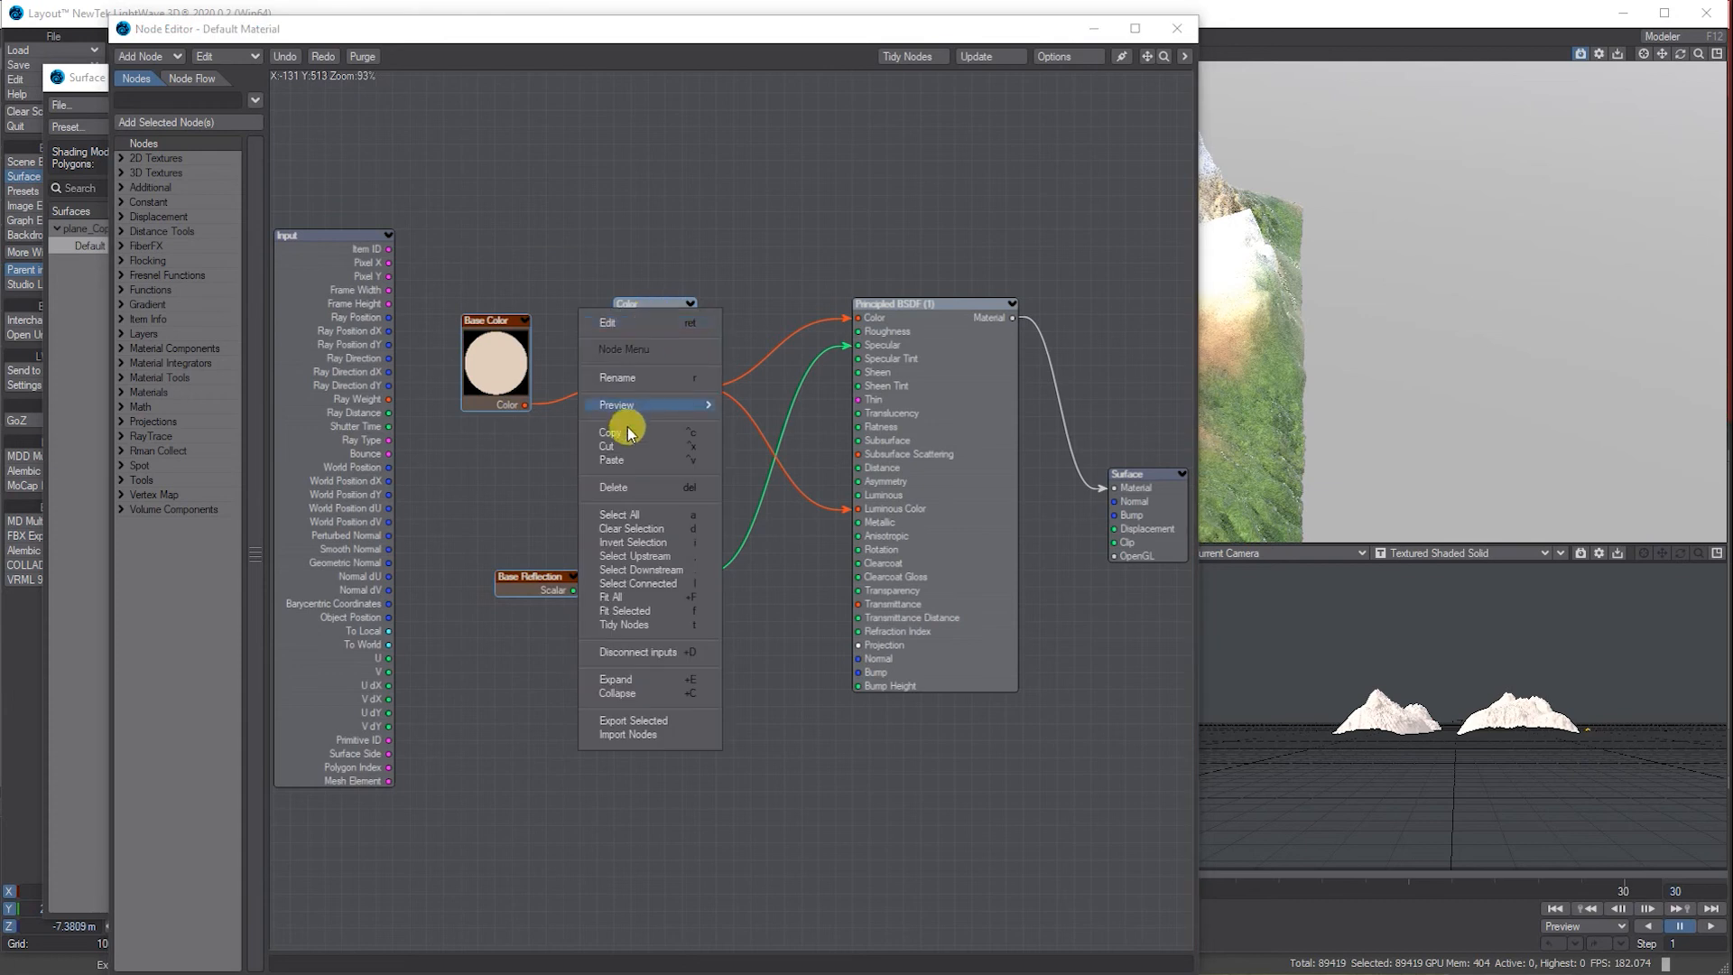
{"action": "left_click", "coordinate": [618, 487]}
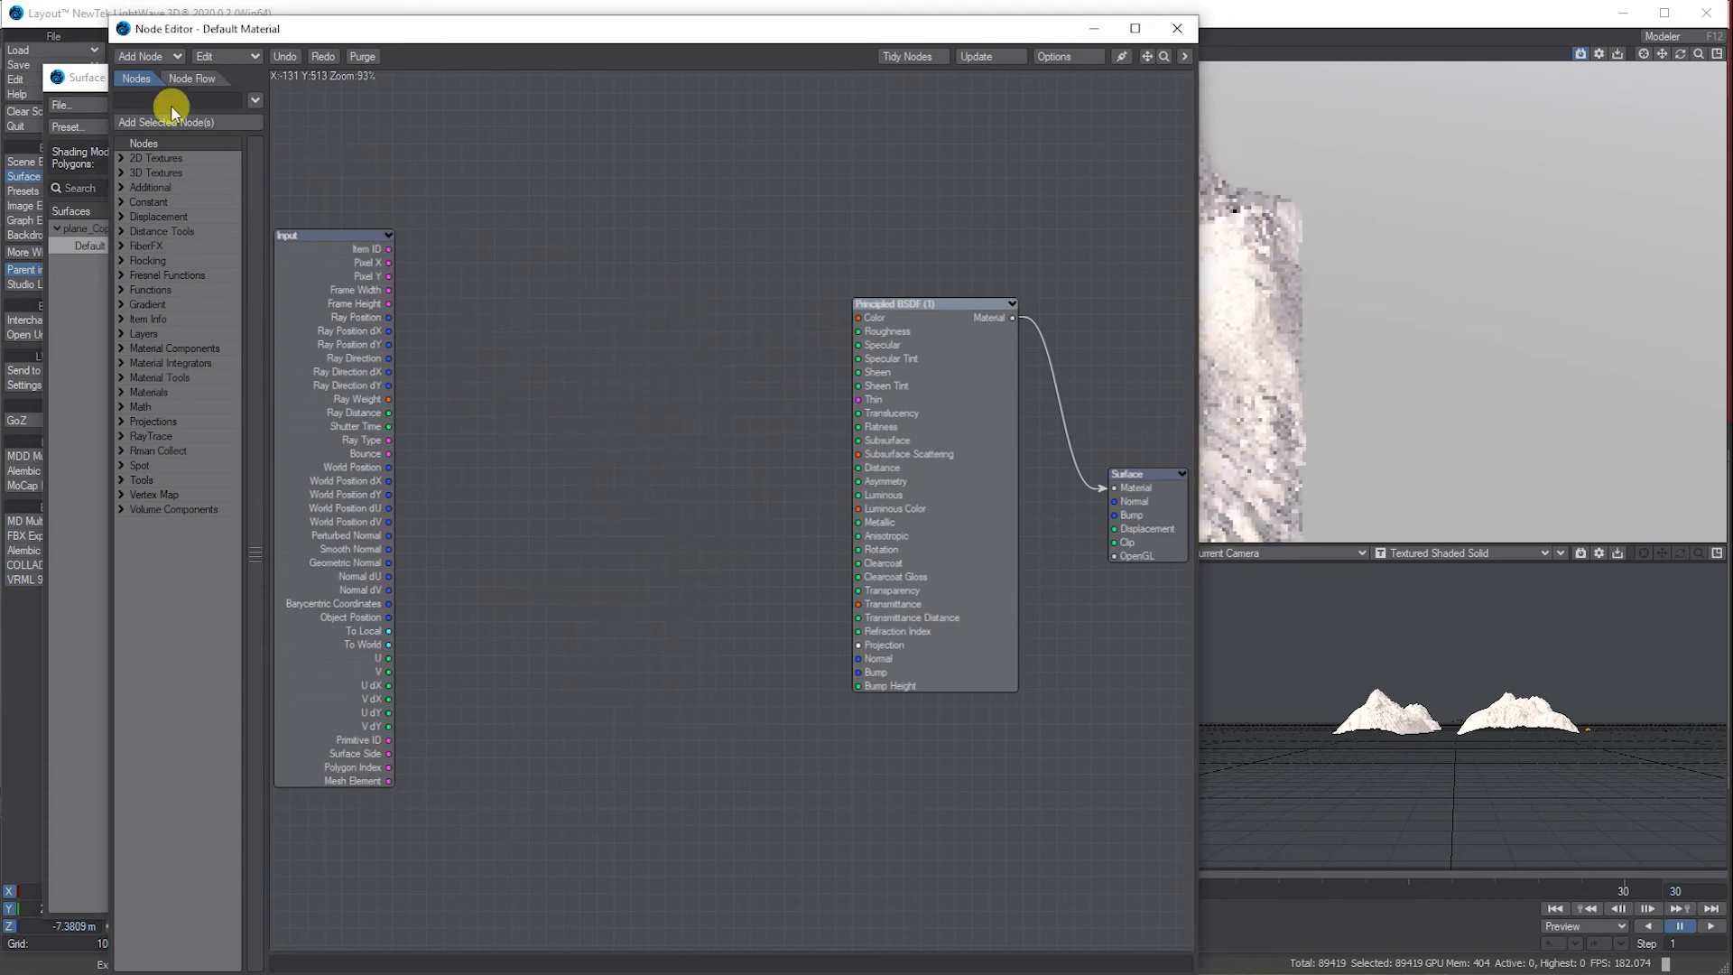
Step: Add a 2D Image node and connect its Color output to the Color input of Principled BSDF (1)
{"action": "left_click", "coordinate": [152, 56]}
{"action": "mouse_move", "coordinate": [181, 54]}
{"action": "left_click", "coordinate": [283, 95]}
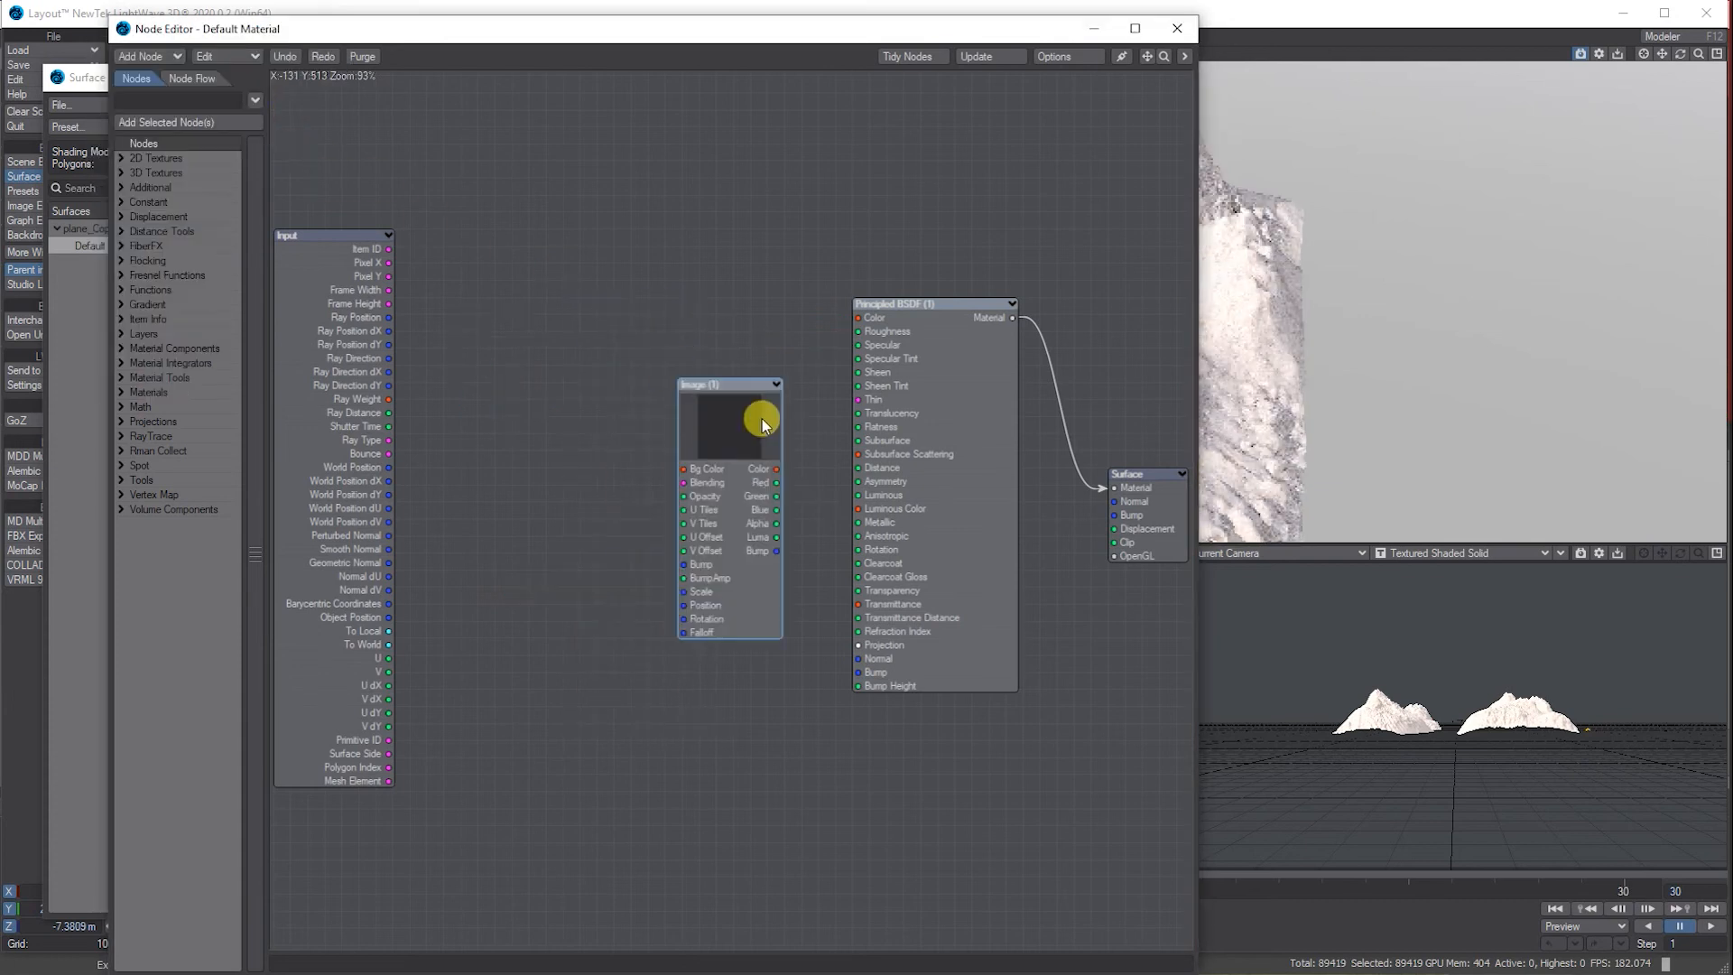
{"action": "left_click_drag", "start_coordinate": [762, 414], "coordinate": [599, 360]}
{"action": "left_click_drag", "start_coordinate": [627, 422], "coordinate": [840, 331]}
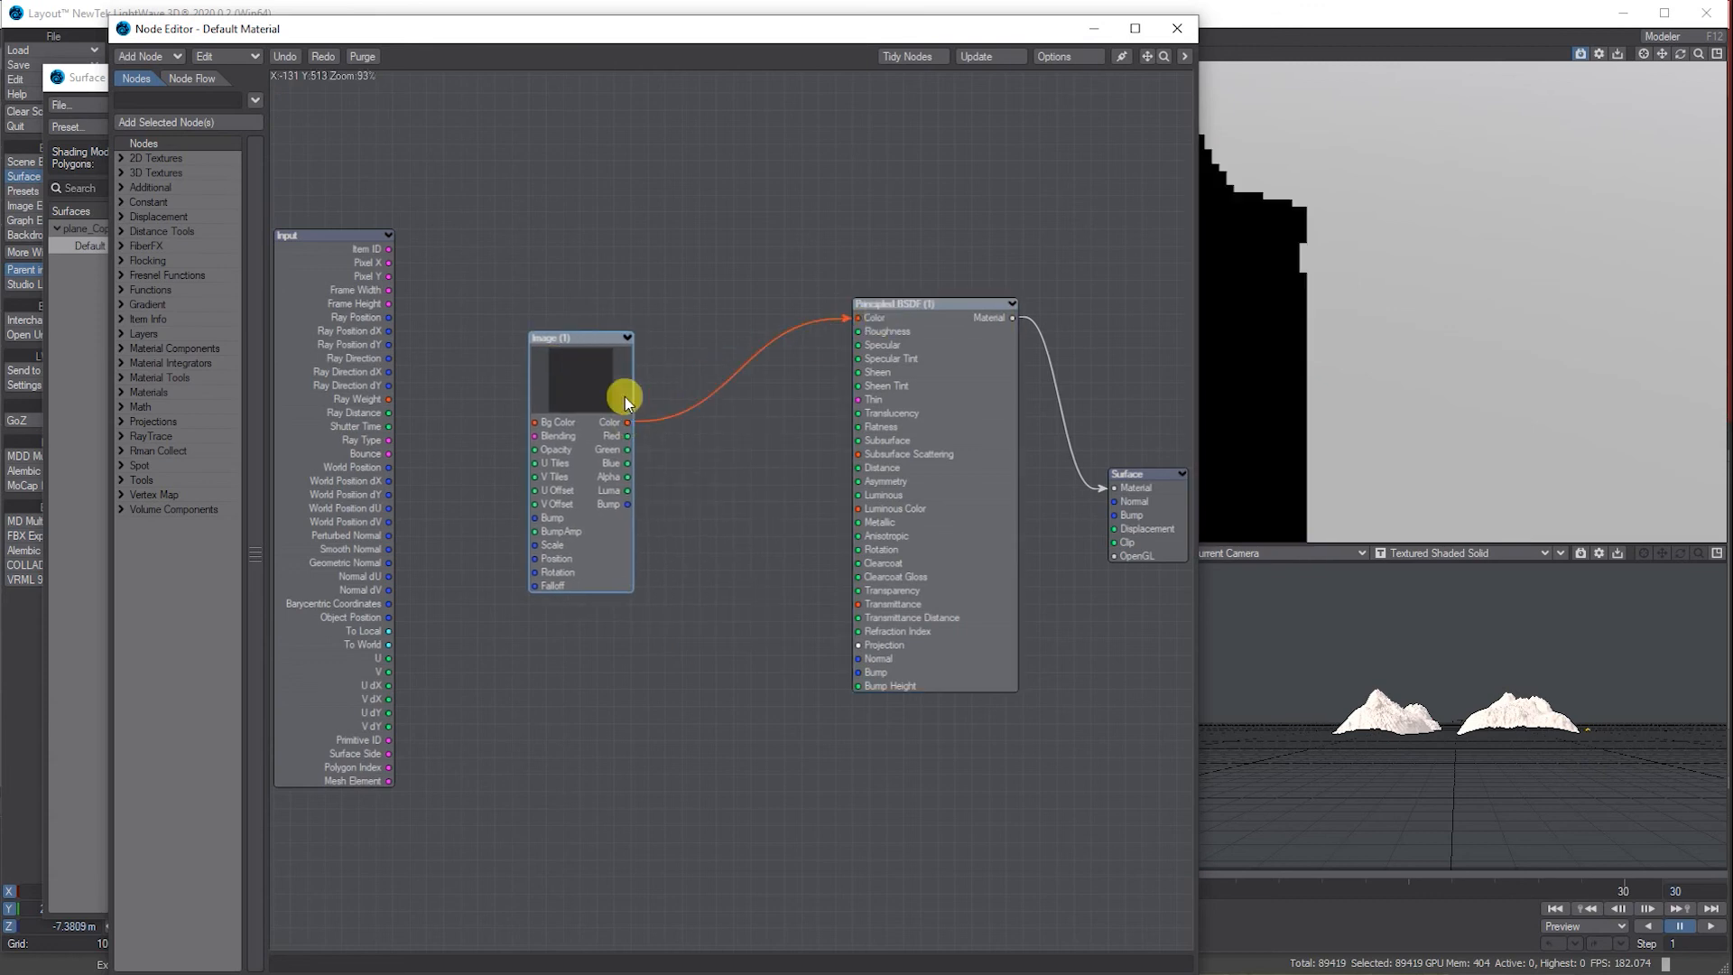
Step: Set the Image (1) node to Default Material_Flattened_Diffuse.tif with UV Map mapping on the terrain's UV set
{"action": "double_click", "coordinate": [588, 391]}
{"action": "left_click", "coordinate": [746, 217]}
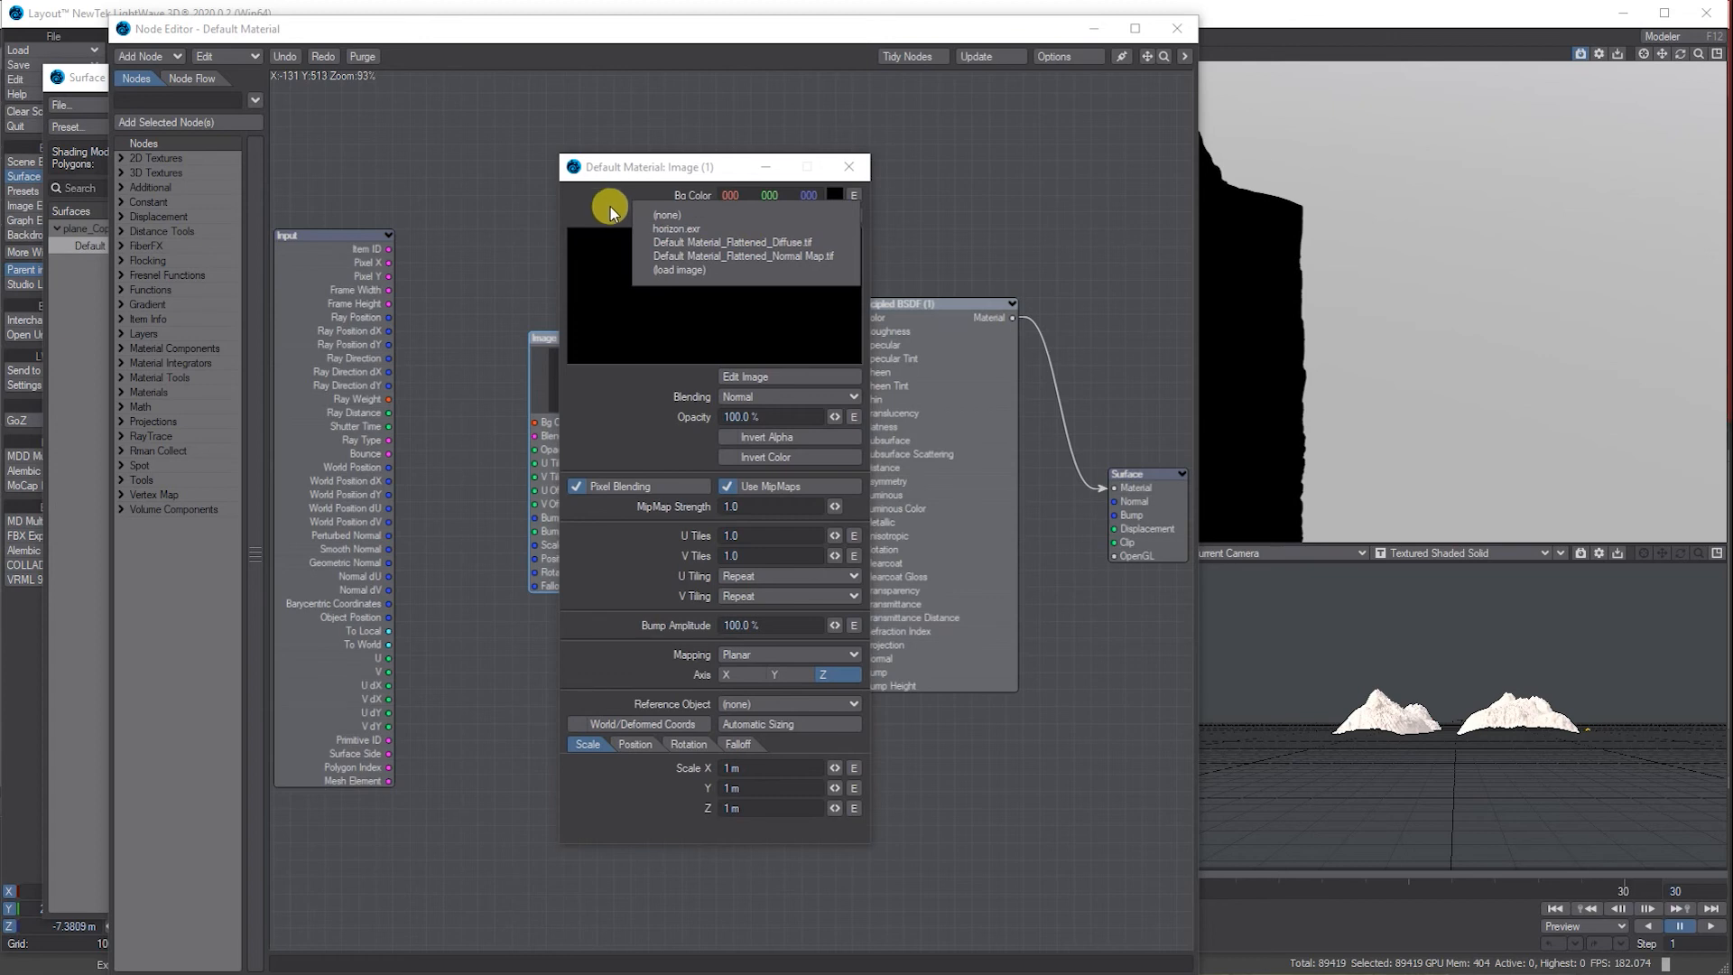
{"action": "left_click", "coordinate": [782, 244]}
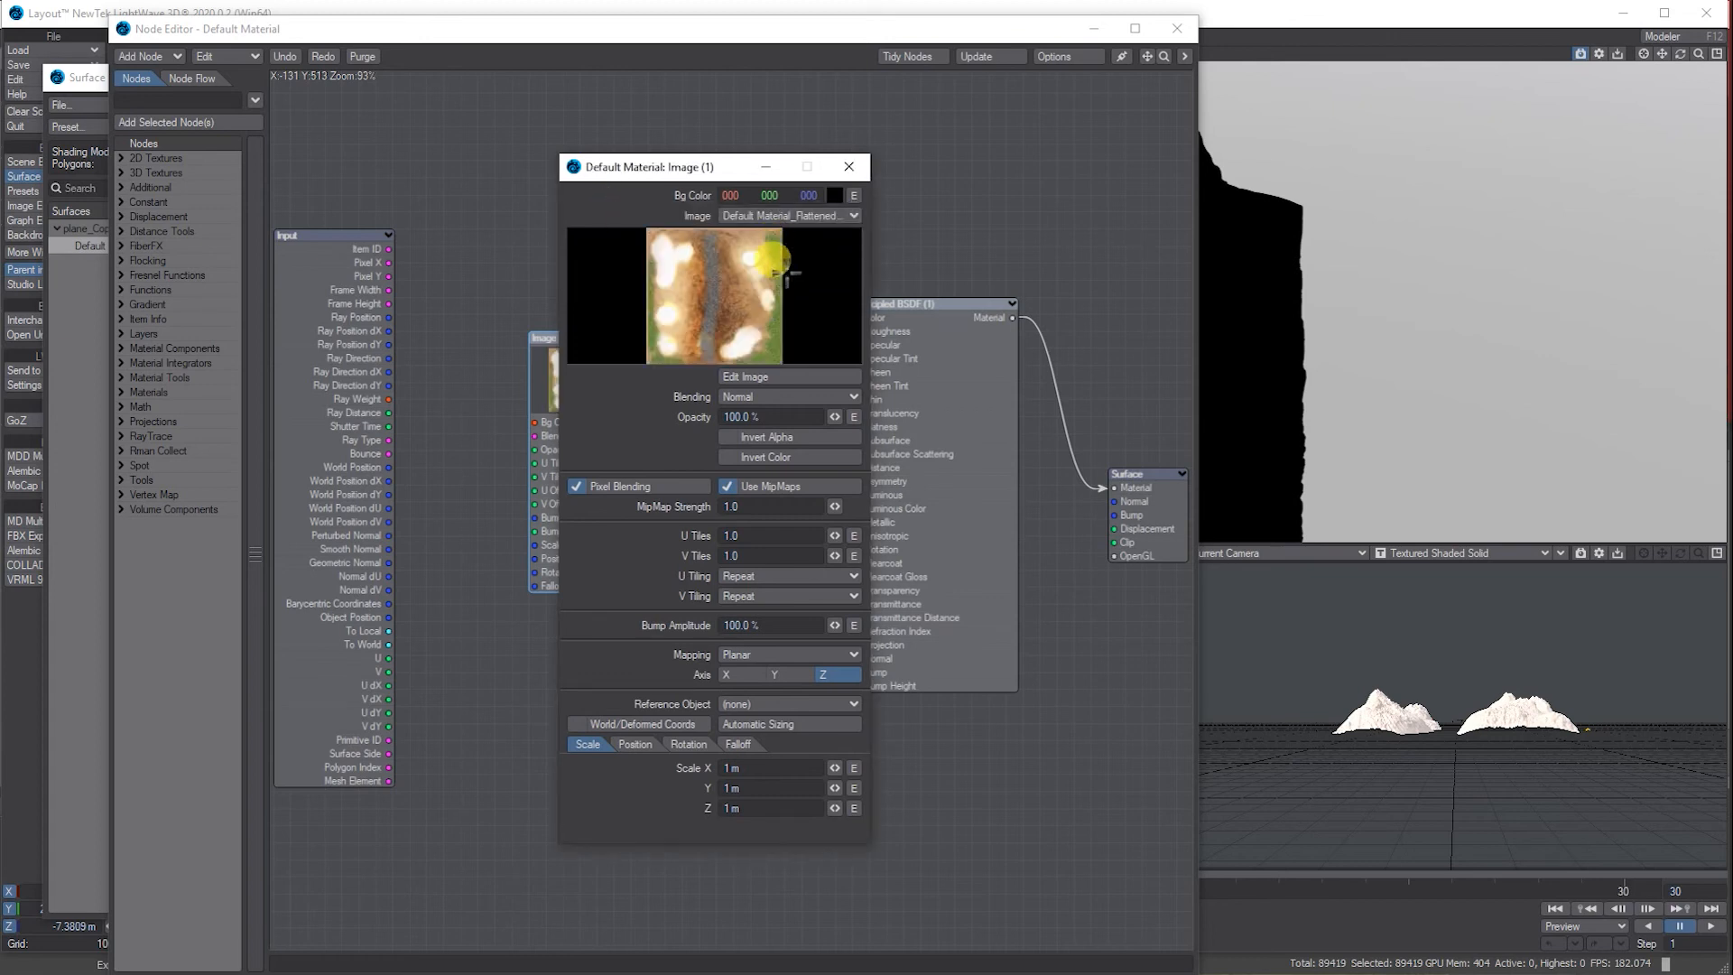
{"action": "left_click", "coordinate": [766, 654]}
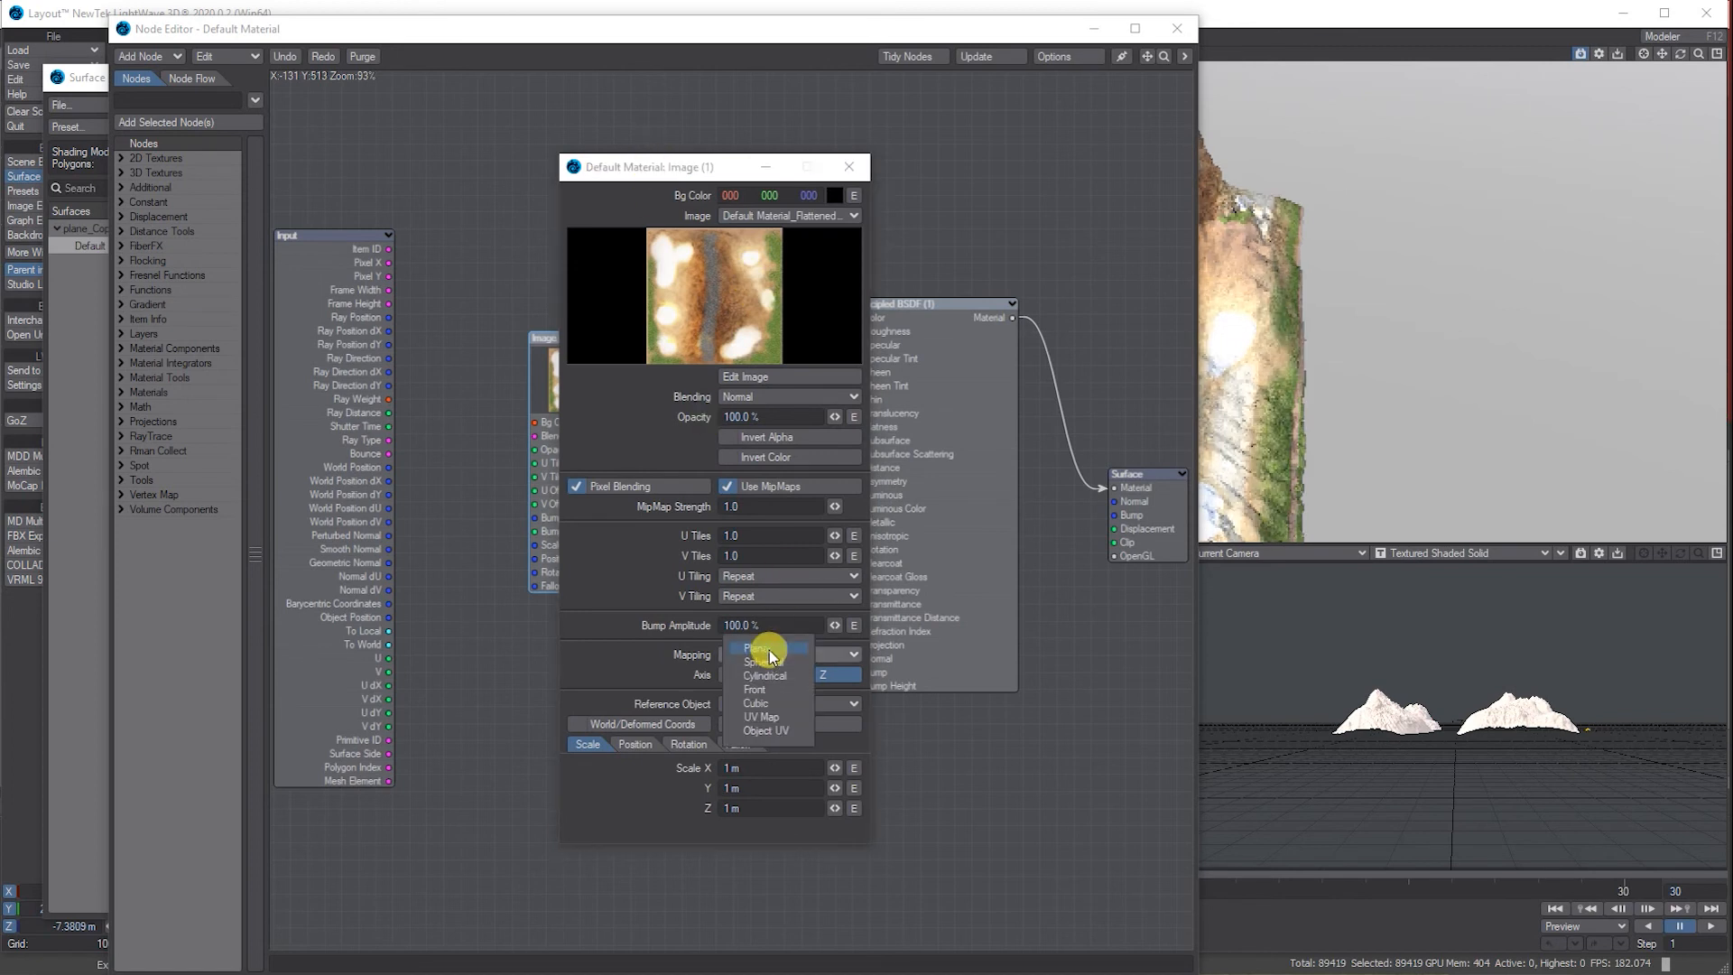
{"action": "left_click", "coordinate": [775, 713]}
{"action": "left_click", "coordinate": [777, 677]}
{"action": "left_click", "coordinate": [777, 691]}
Step: Rearrange the graph for more room and add a 2D NormalMap node below the Image (1) node
{"action": "left_click_drag", "start_coordinate": [858, 30], "coordinate": [825, 65]}
{"action": "left_click_drag", "start_coordinate": [948, 394], "coordinate": [898, 287]}
{"action": "left_click_drag", "start_coordinate": [592, 413], "coordinate": [592, 225]}
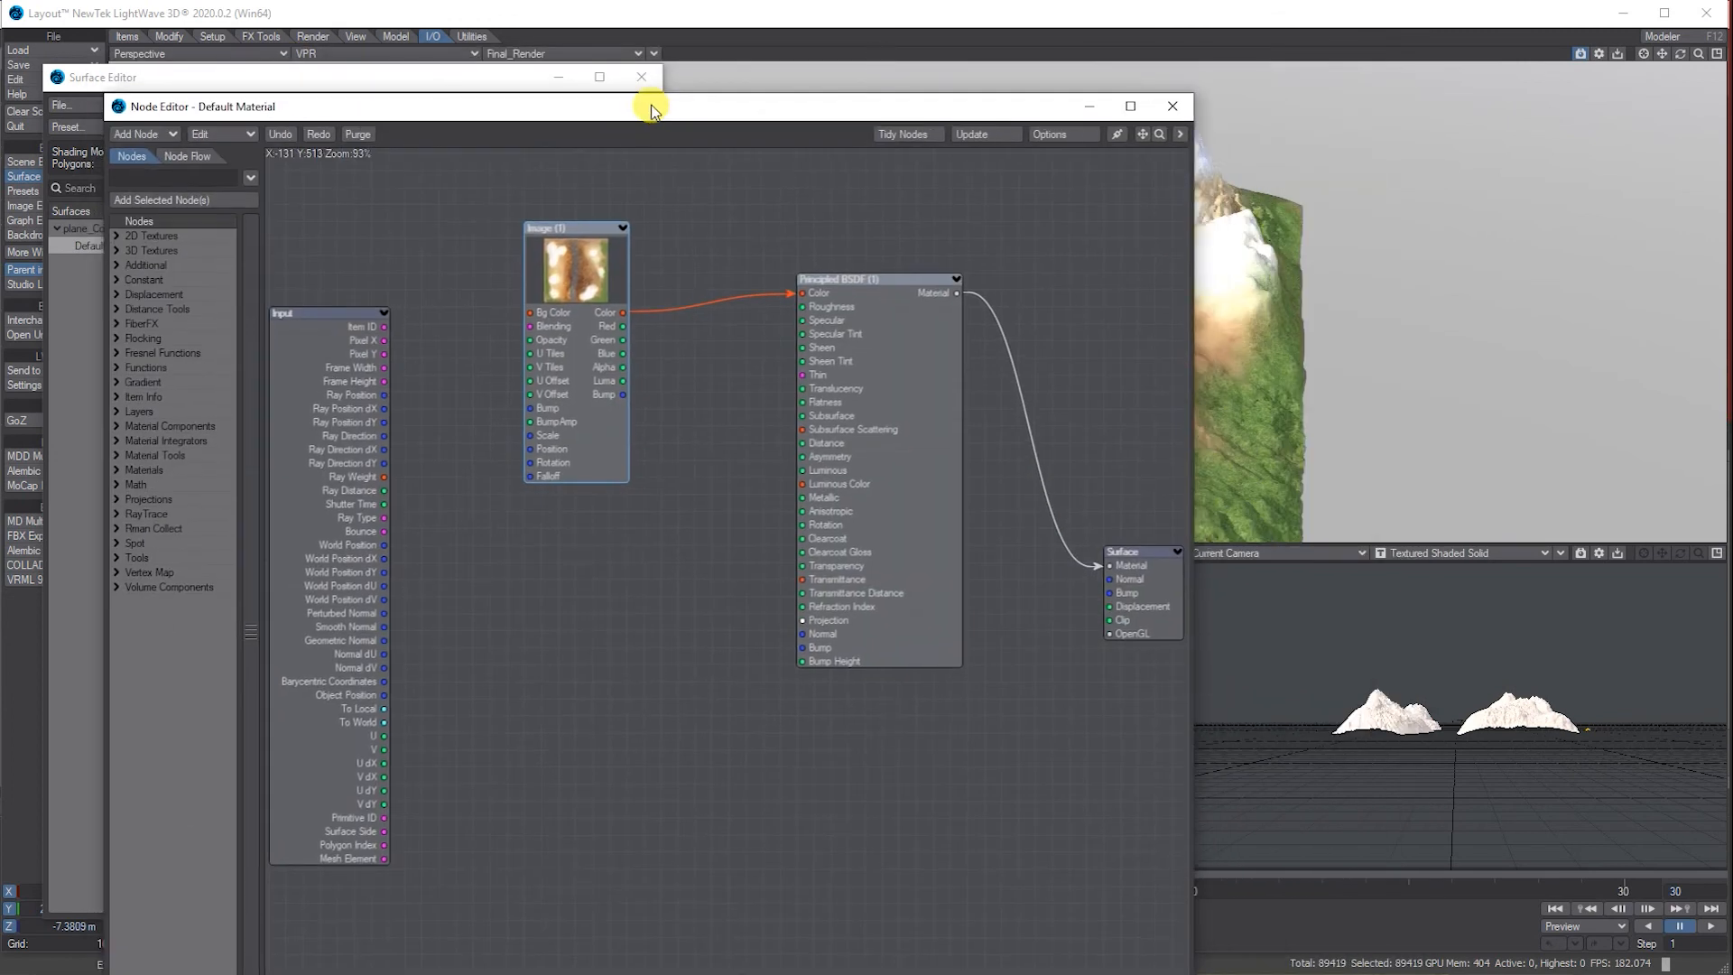
{"action": "left_click_drag", "start_coordinate": [591, 273], "coordinate": [541, 258]}
{"action": "left_click", "coordinate": [153, 135]}
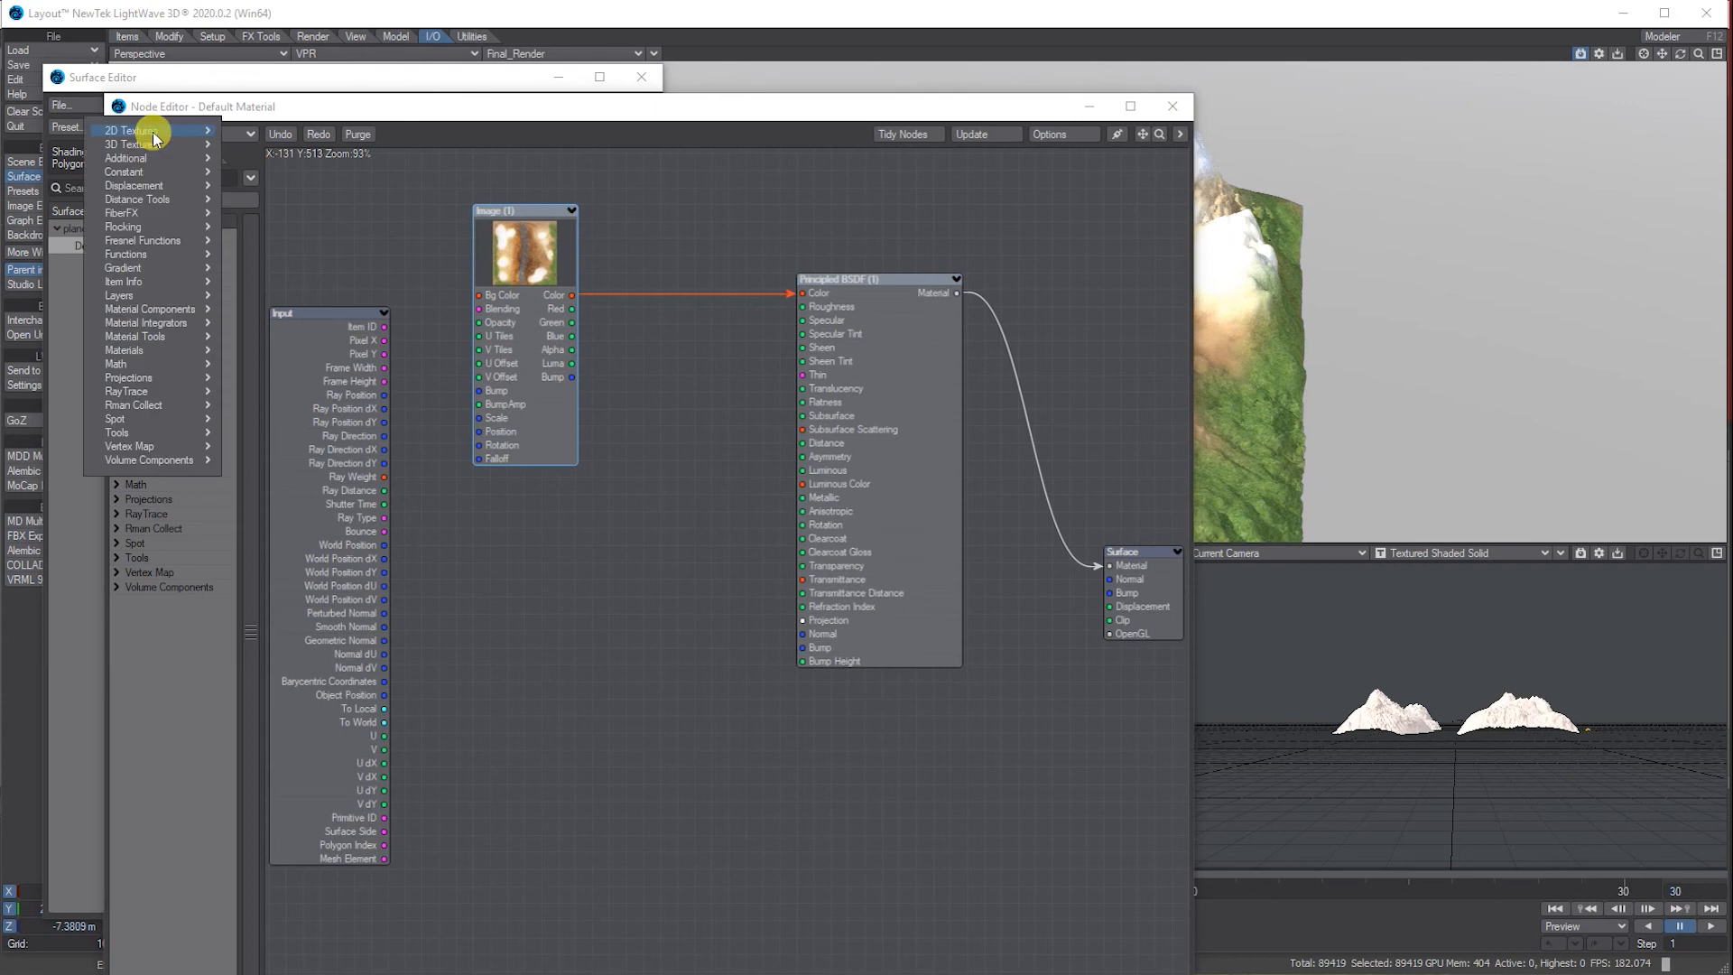
{"action": "mouse_move", "coordinate": [162, 131]}
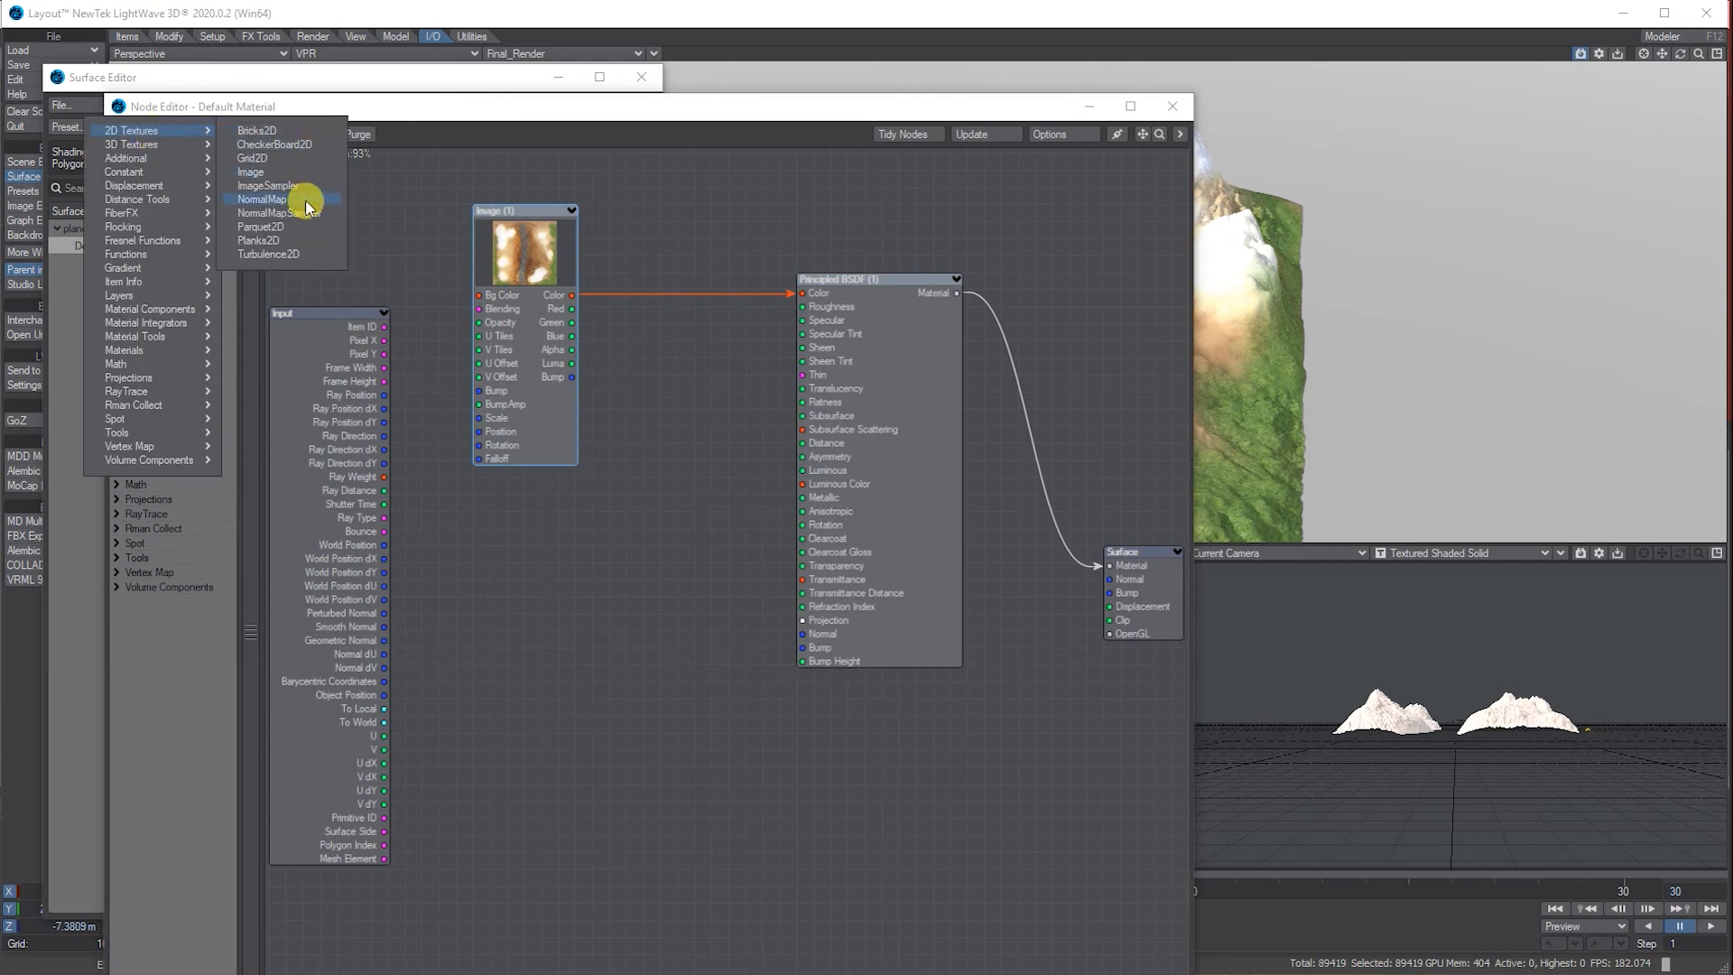
{"action": "left_click", "coordinate": [262, 199]}
{"action": "left_click_drag", "start_coordinate": [776, 569], "coordinate": [802, 634]}
Step: Set the NormalMap (1) node to Default Material_Flattened_Normal Map.tif with UV Map mapping on uvSet1
{"action": "double_click", "coordinate": [528, 646]}
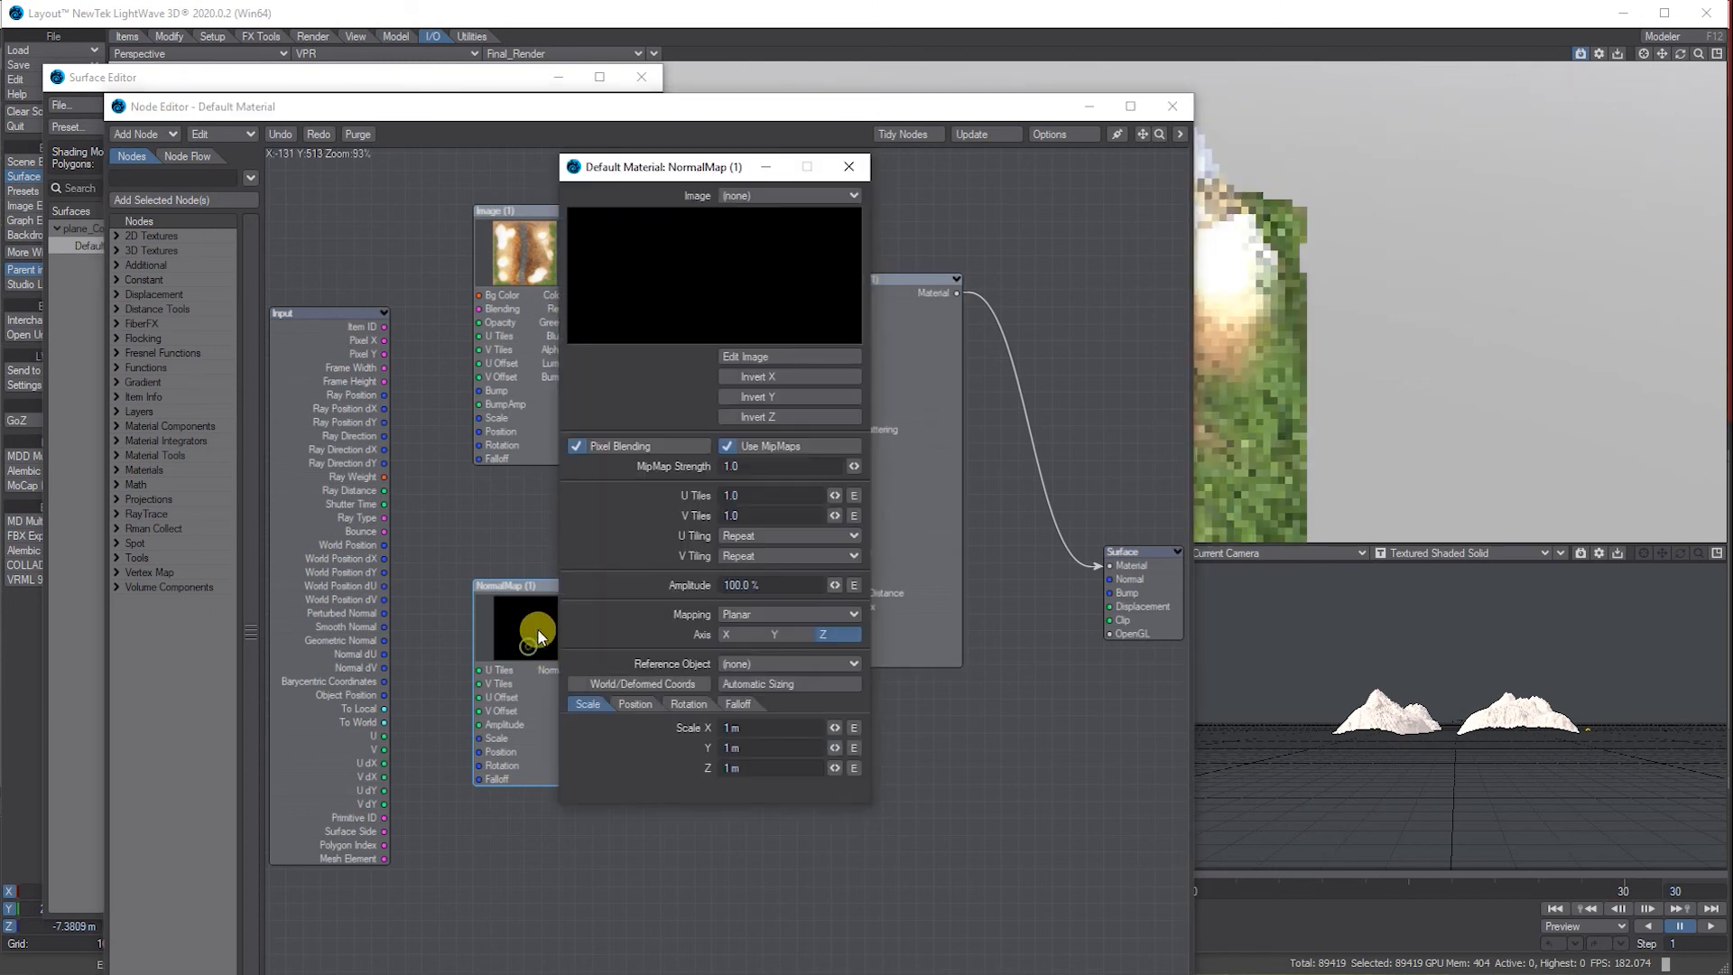
{"action": "left_click", "coordinate": [746, 198]}
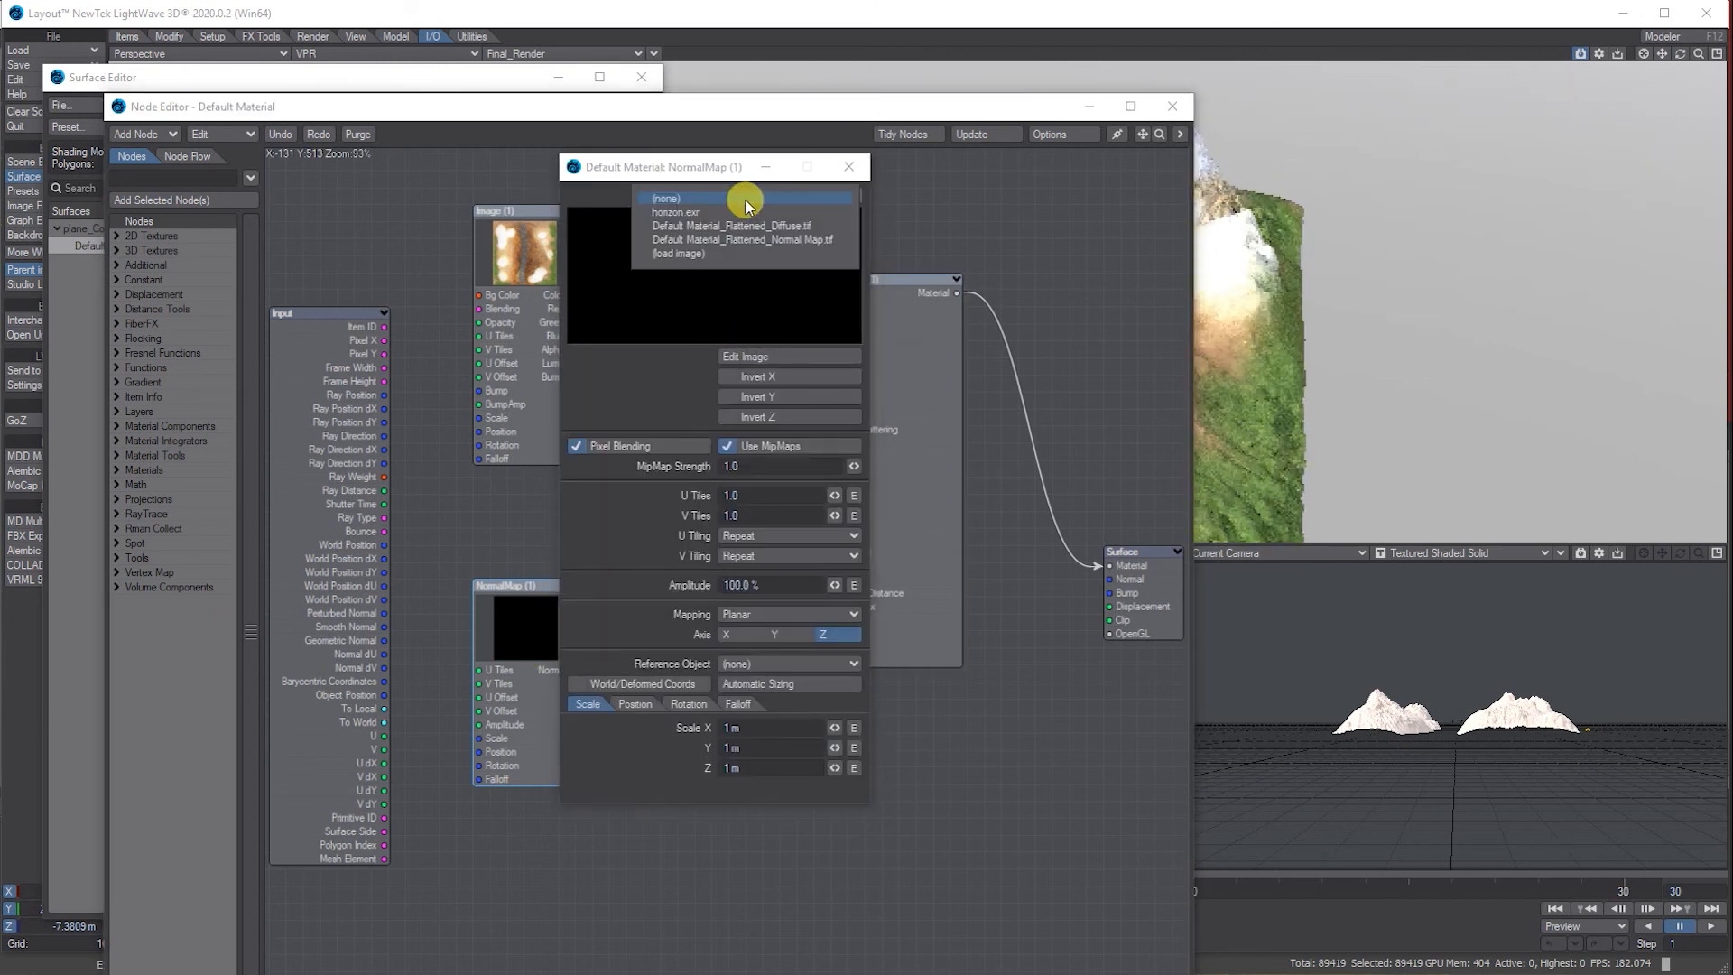
{"action": "left_click", "coordinate": [742, 239]}
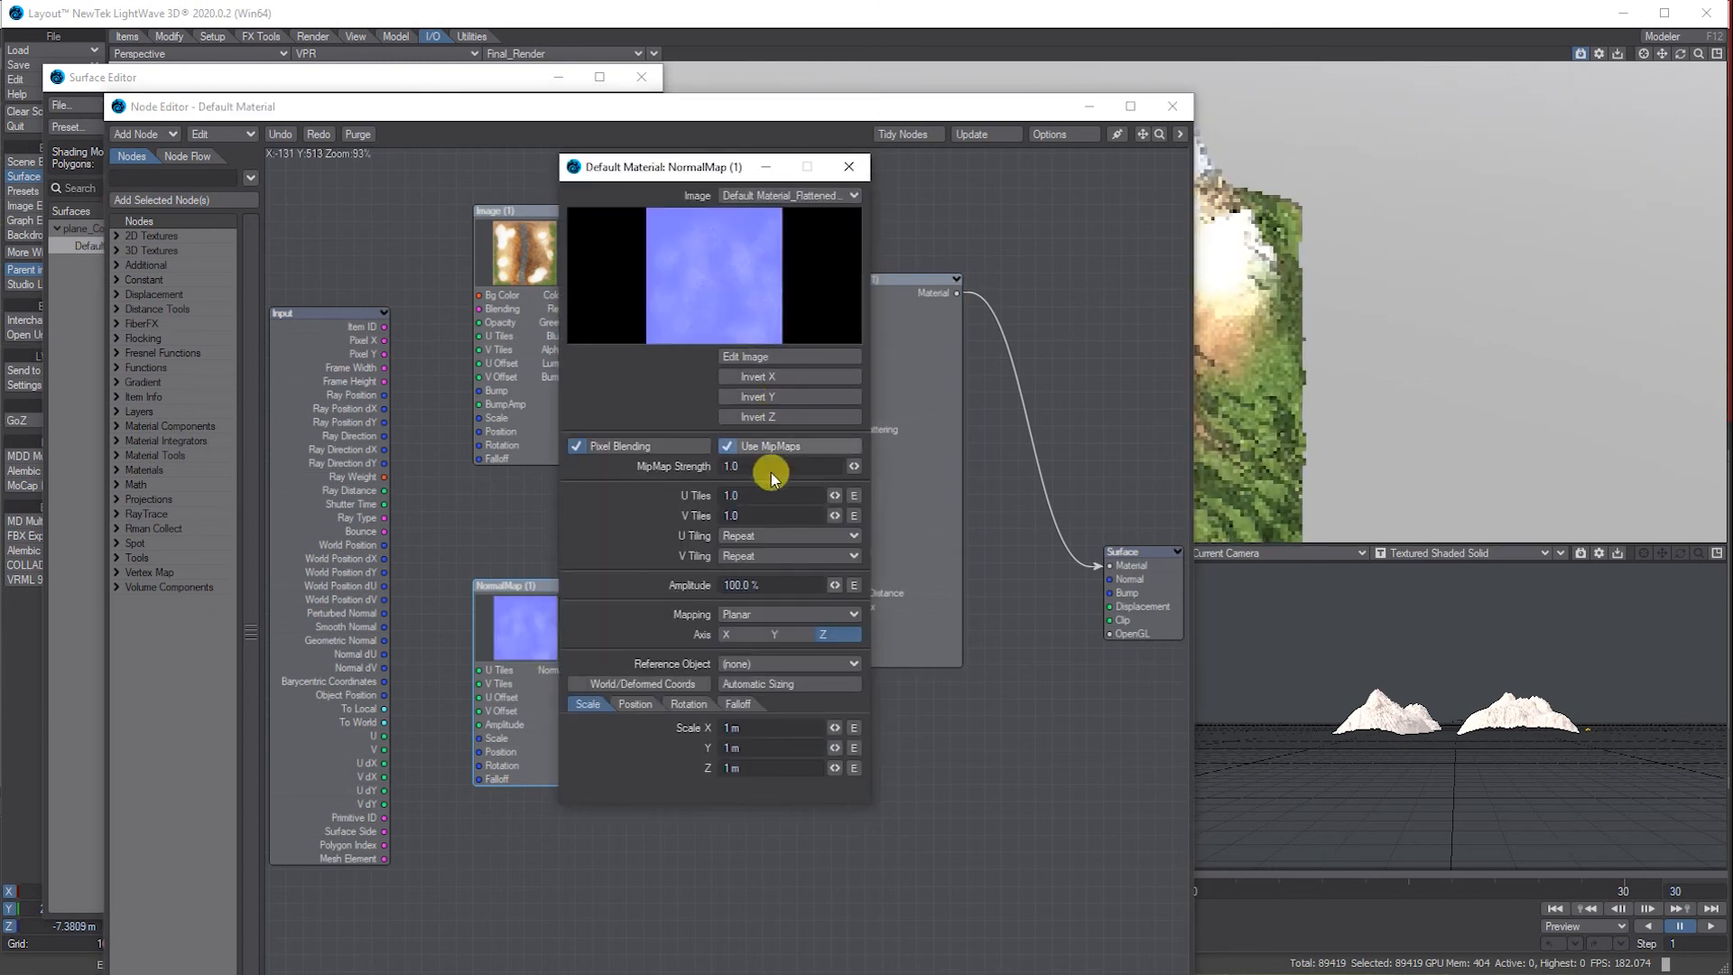
{"action": "left_click", "coordinate": [772, 623]}
{"action": "left_click", "coordinate": [774, 682]}
{"action": "left_click", "coordinate": [772, 635]}
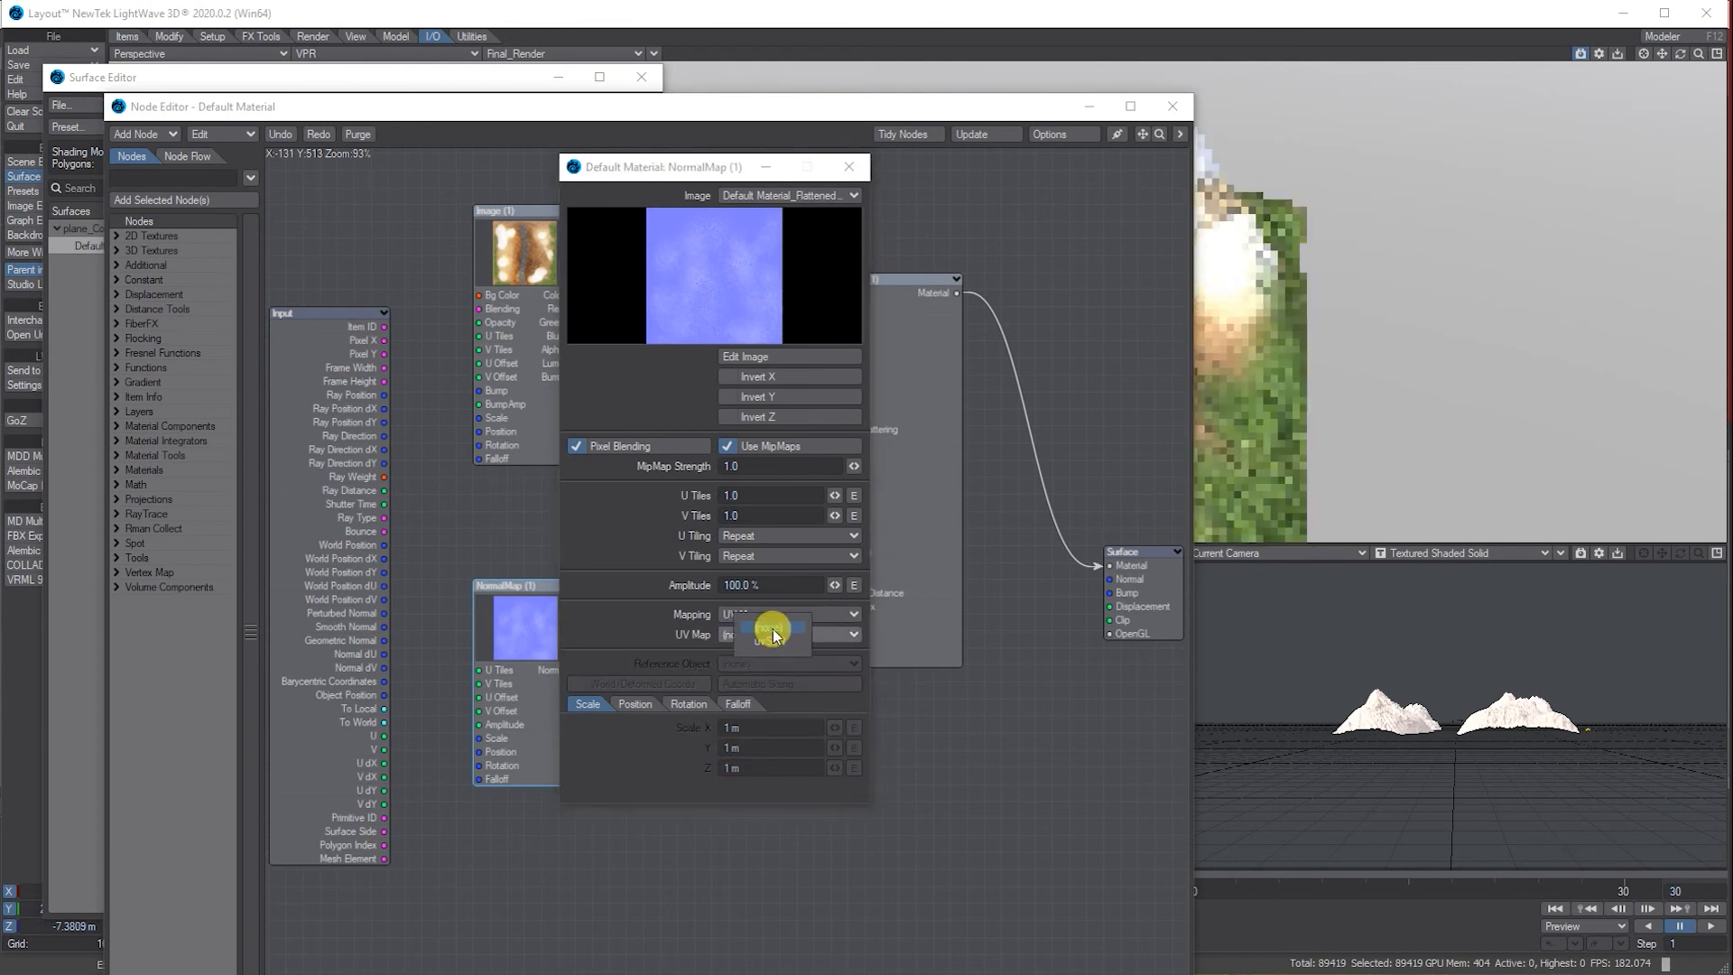
{"action": "left_click", "coordinate": [770, 641]}
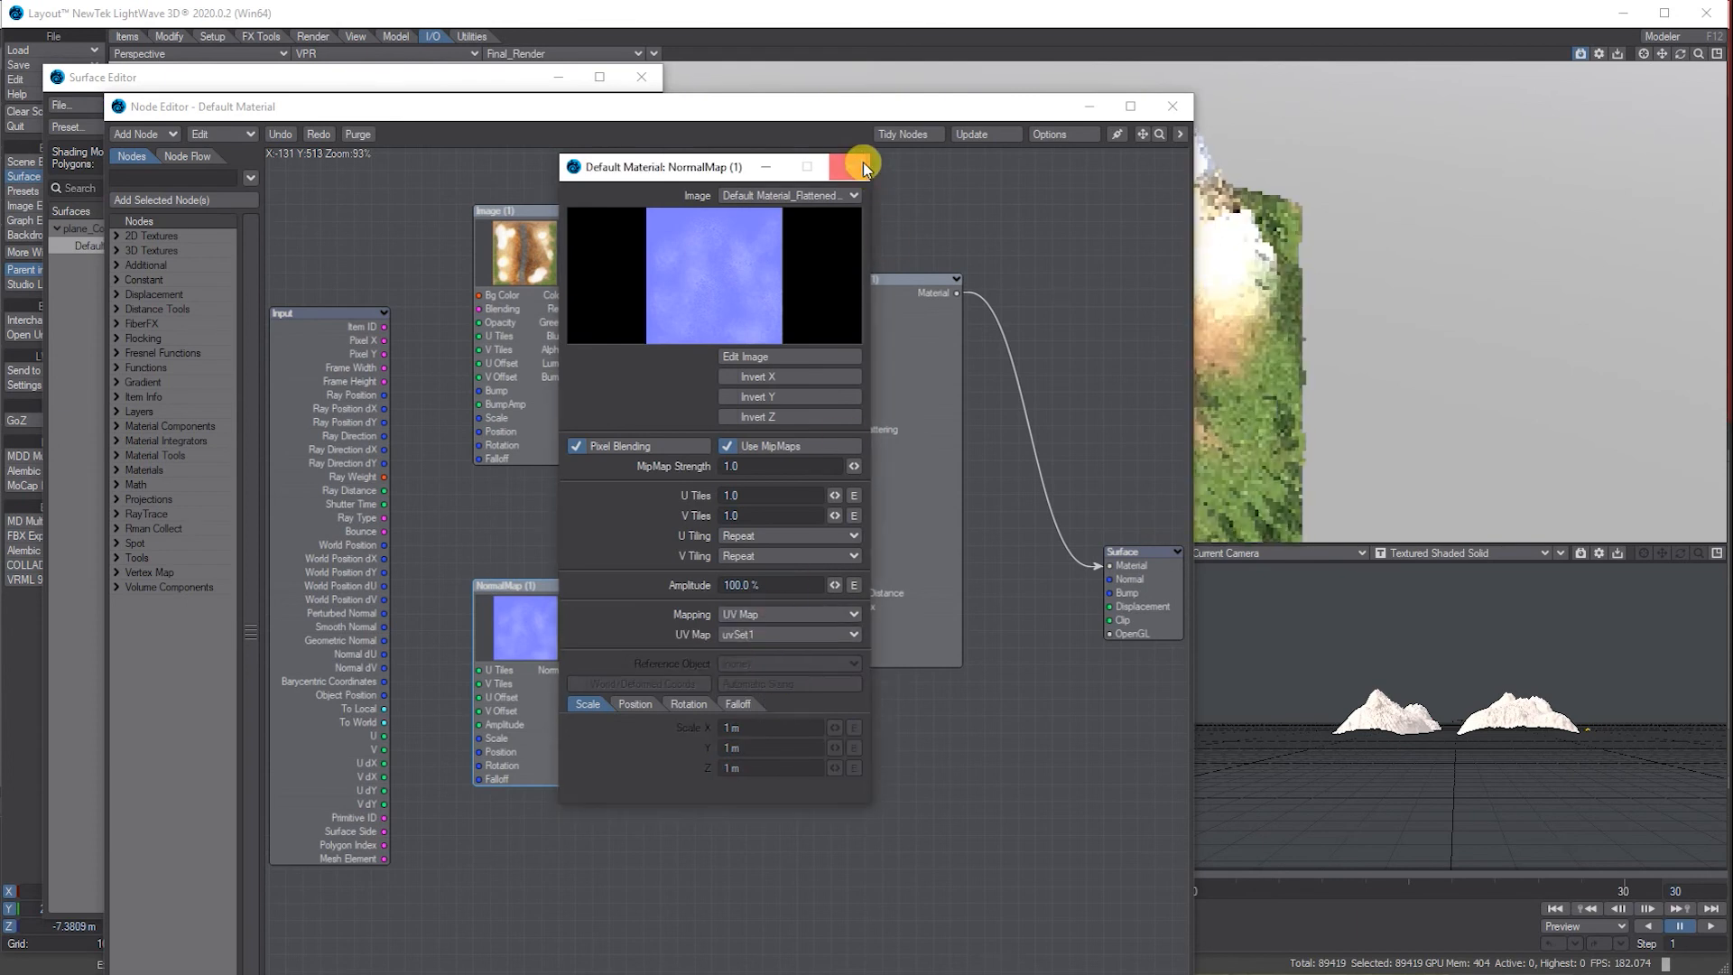
{"action": "left_click", "coordinate": [850, 167]}
Step: Close the material's node graph and set the Principled BSDF roughness to 21%
{"action": "left_click_drag", "start_coordinate": [851, 106], "coordinate": [772, 502]}
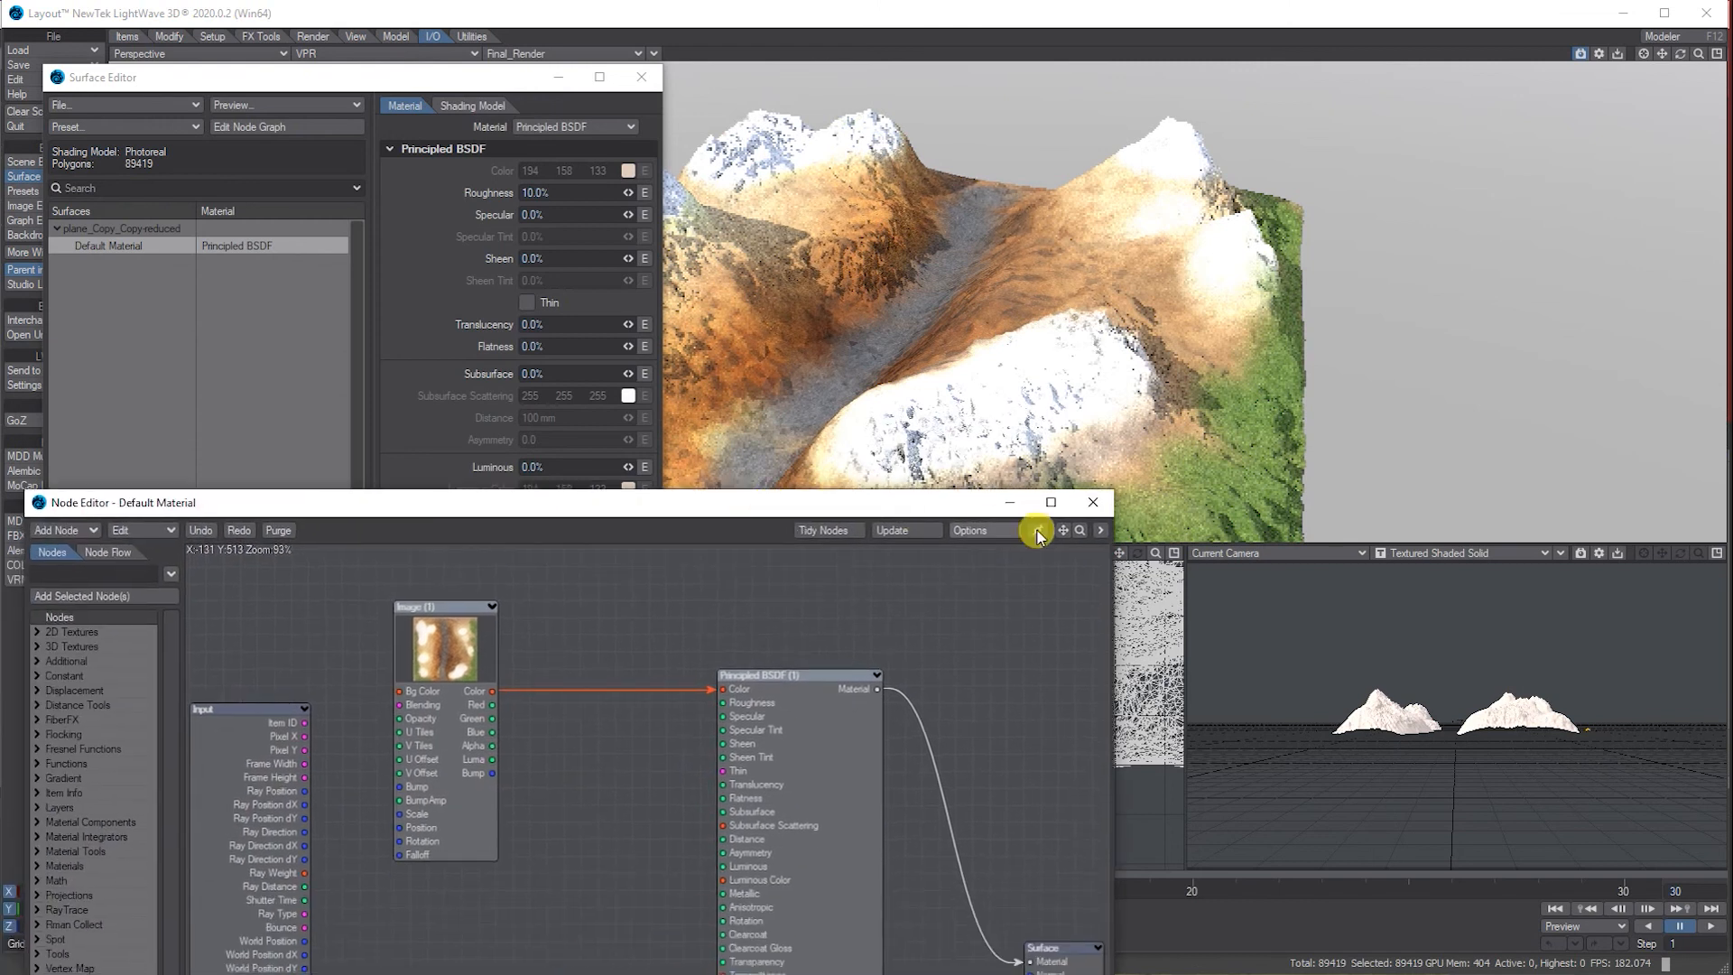
{"action": "left_click", "coordinate": [1091, 508]}
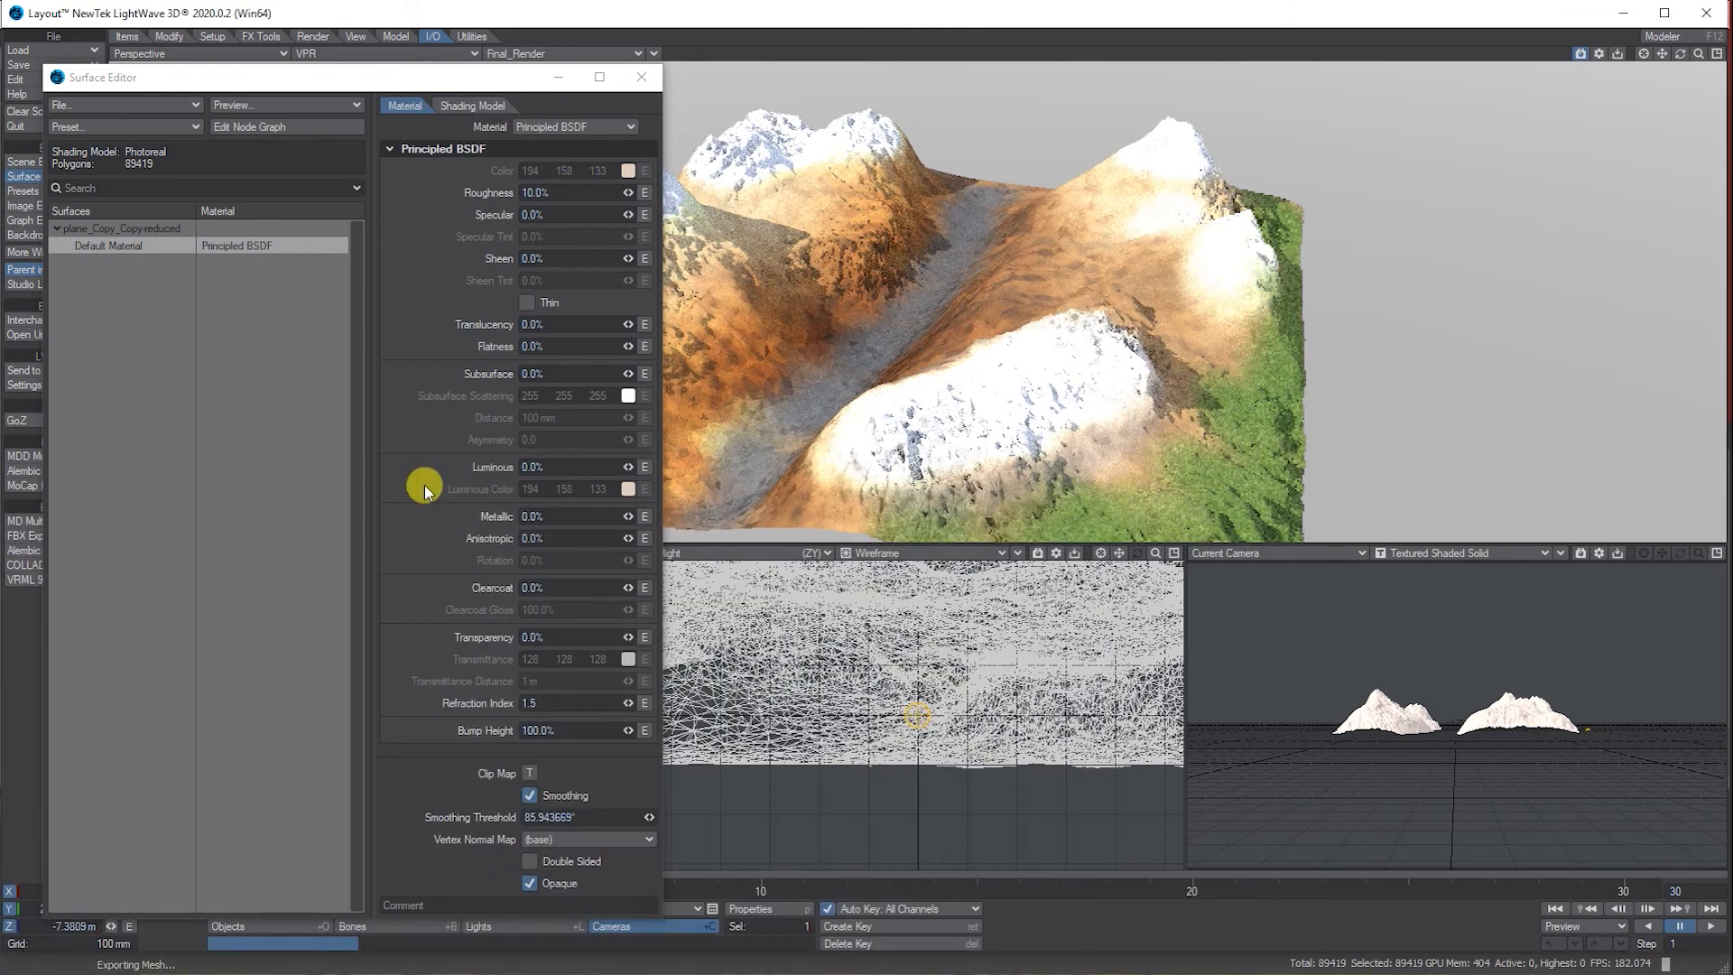
{"action": "left_click_drag", "start_coordinate": [627, 192], "coordinate": [641, 192]}
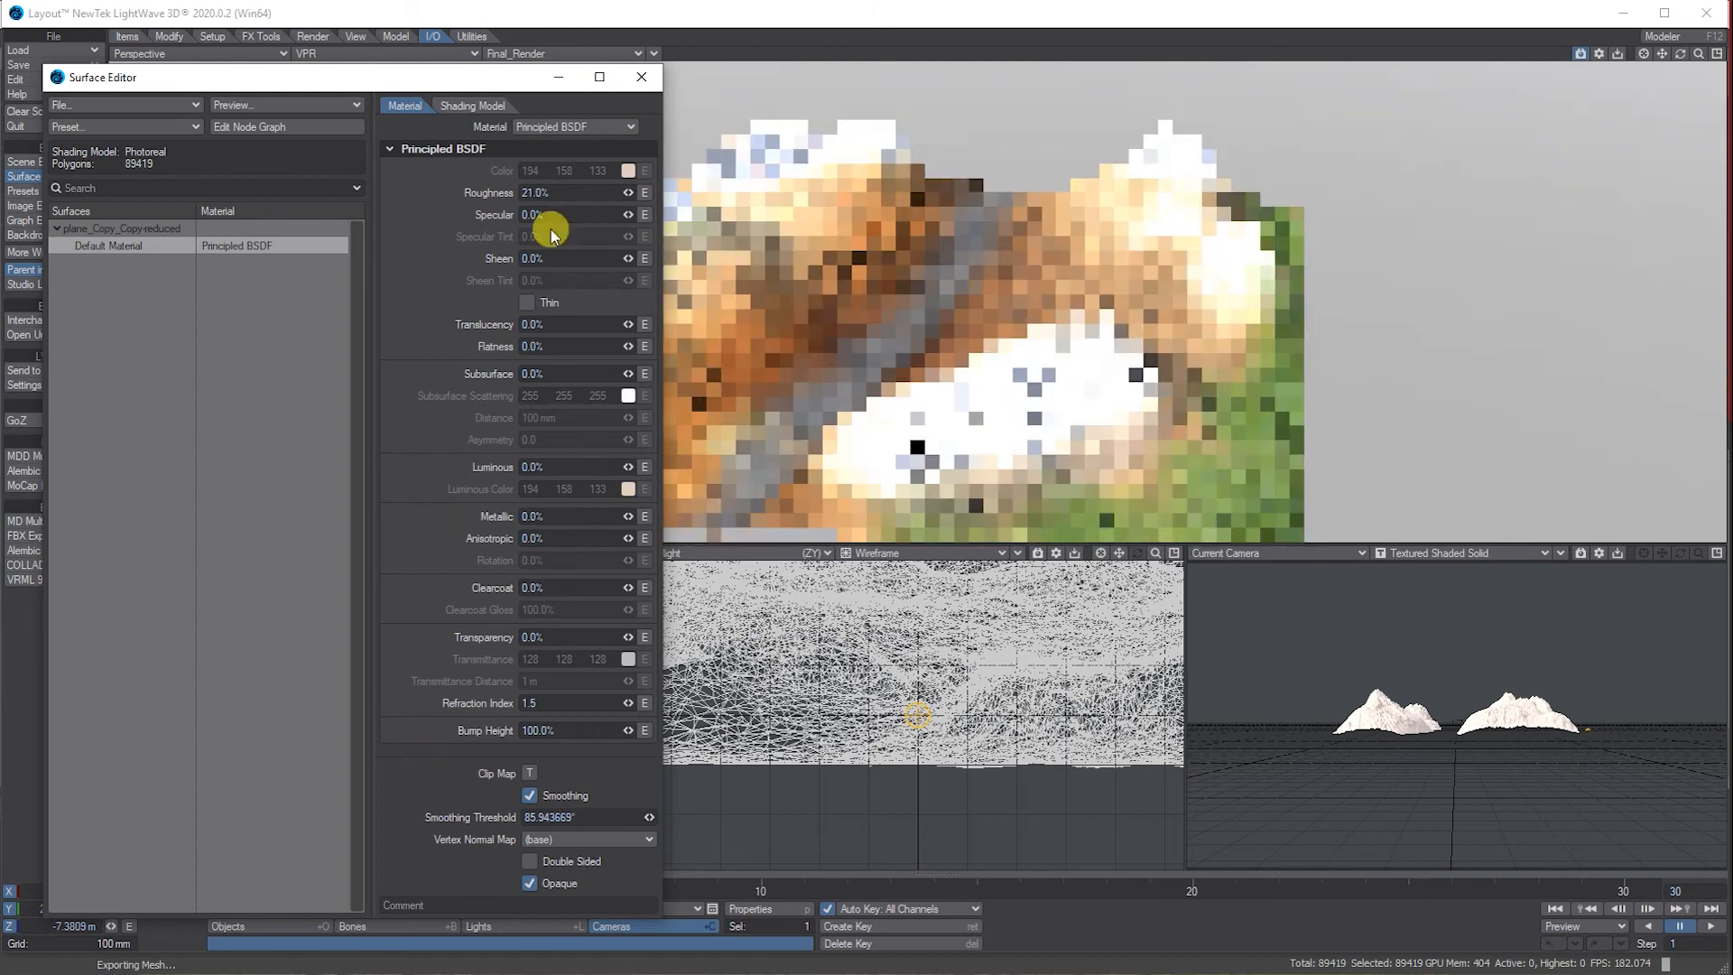
{"action": "left_click", "coordinate": [641, 77]}
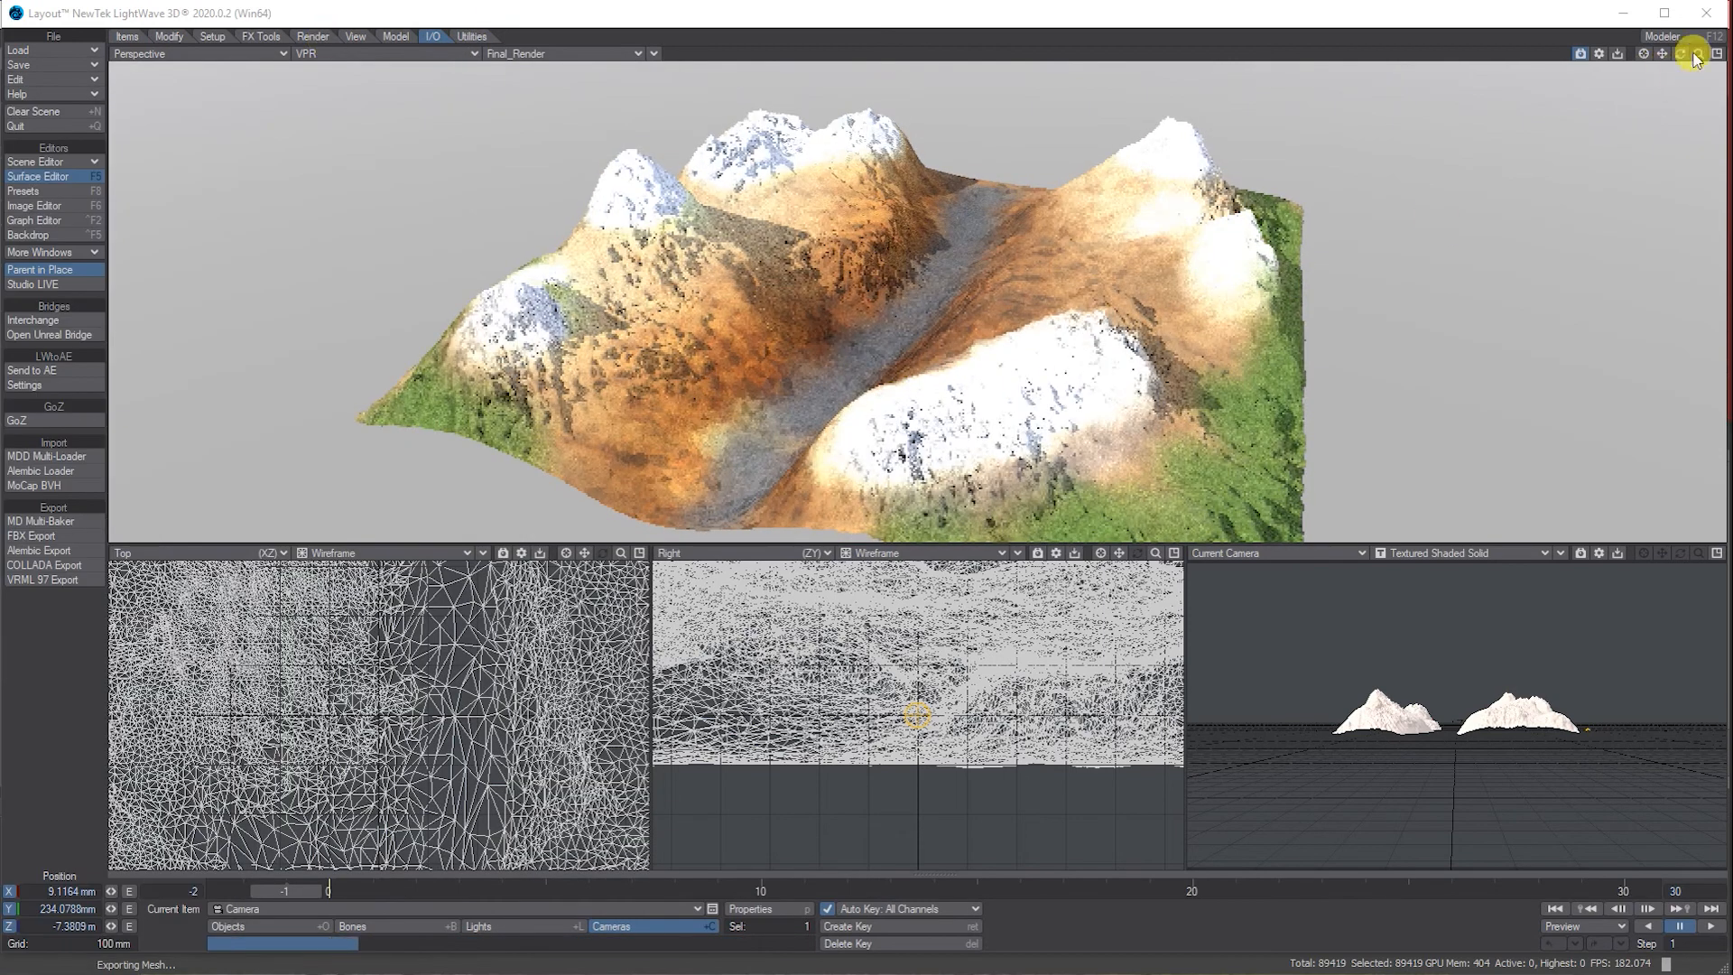
Step: Enlarge the Perspective VPR view with the whole terrain framed and compare it with the model in Mudbox
{"action": "left_click", "coordinate": [1718, 54]}
{"action": "left_click_drag", "start_coordinate": [1696, 55], "coordinate": [675, 344]}
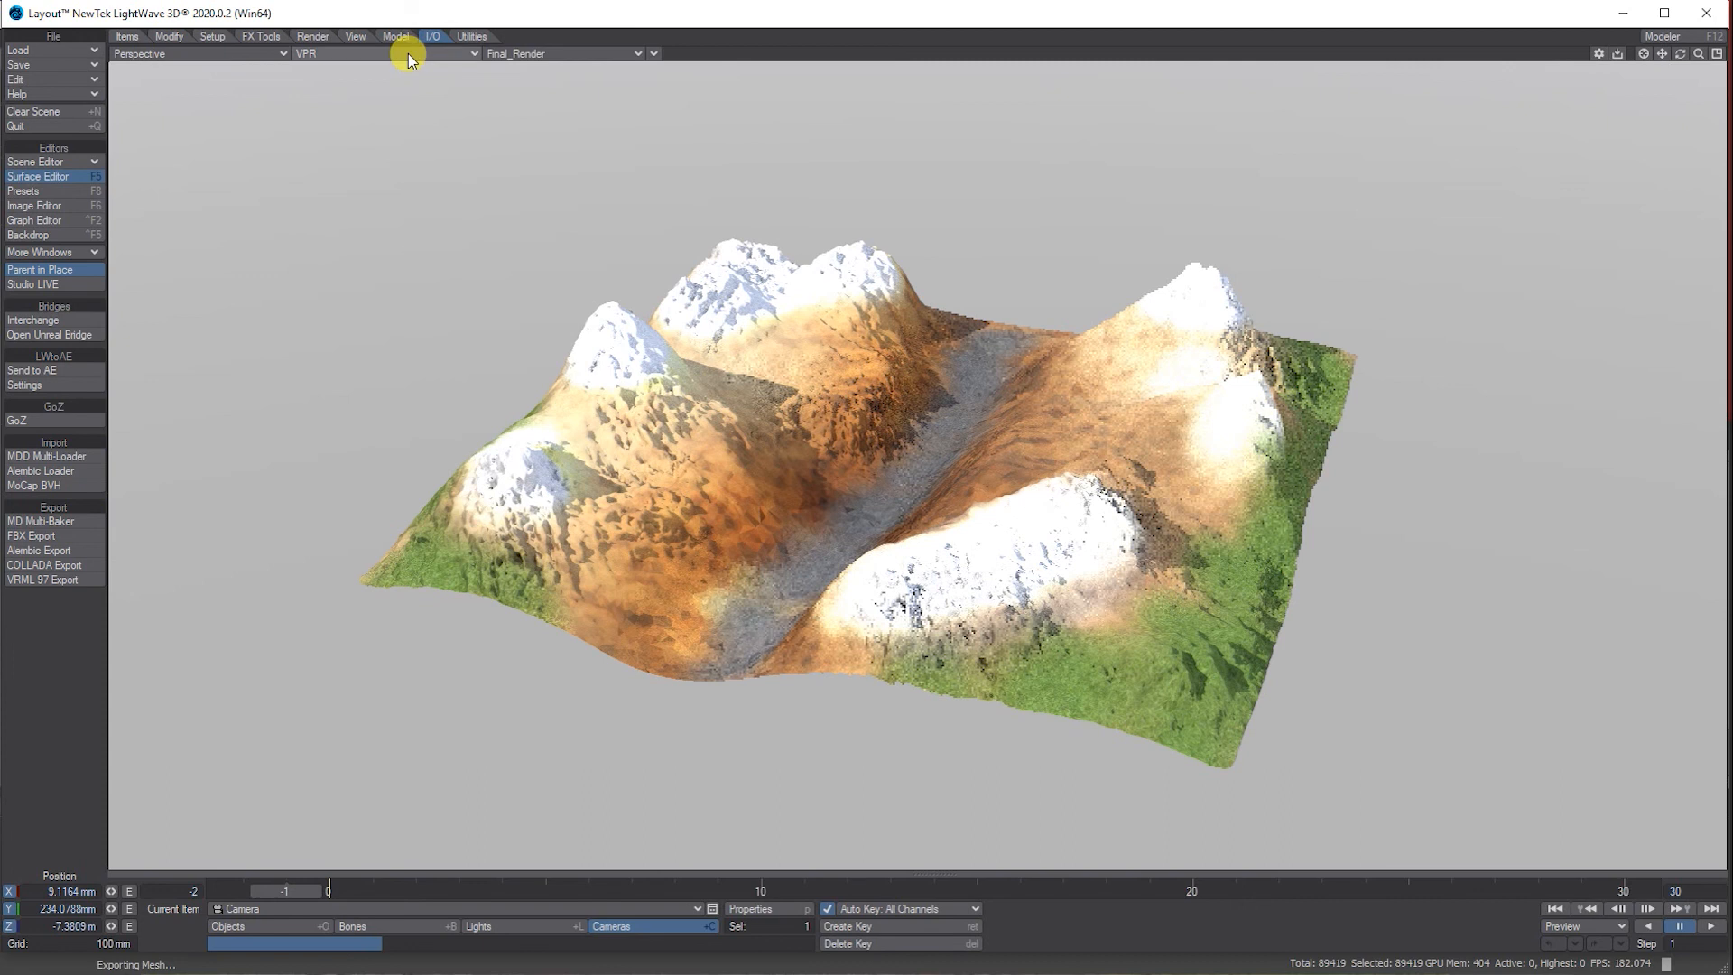
{"action": "mouse_move", "coordinate": [623, 971]}
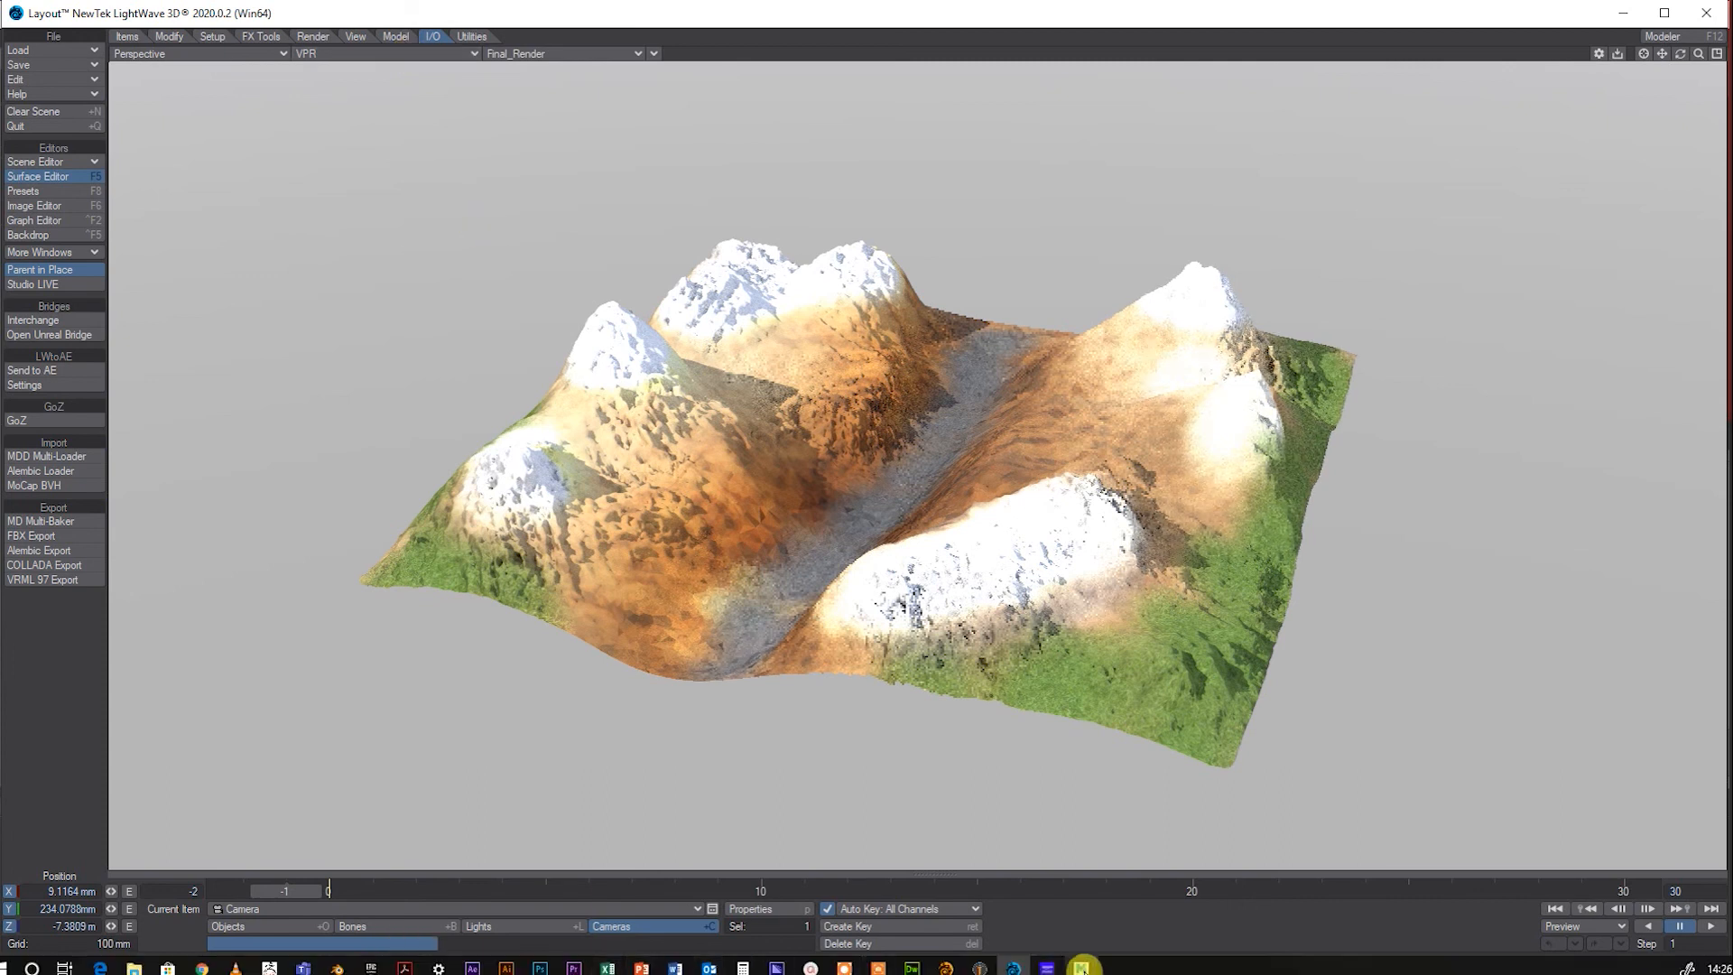
{"action": "left_click", "coordinate": [1081, 968]}
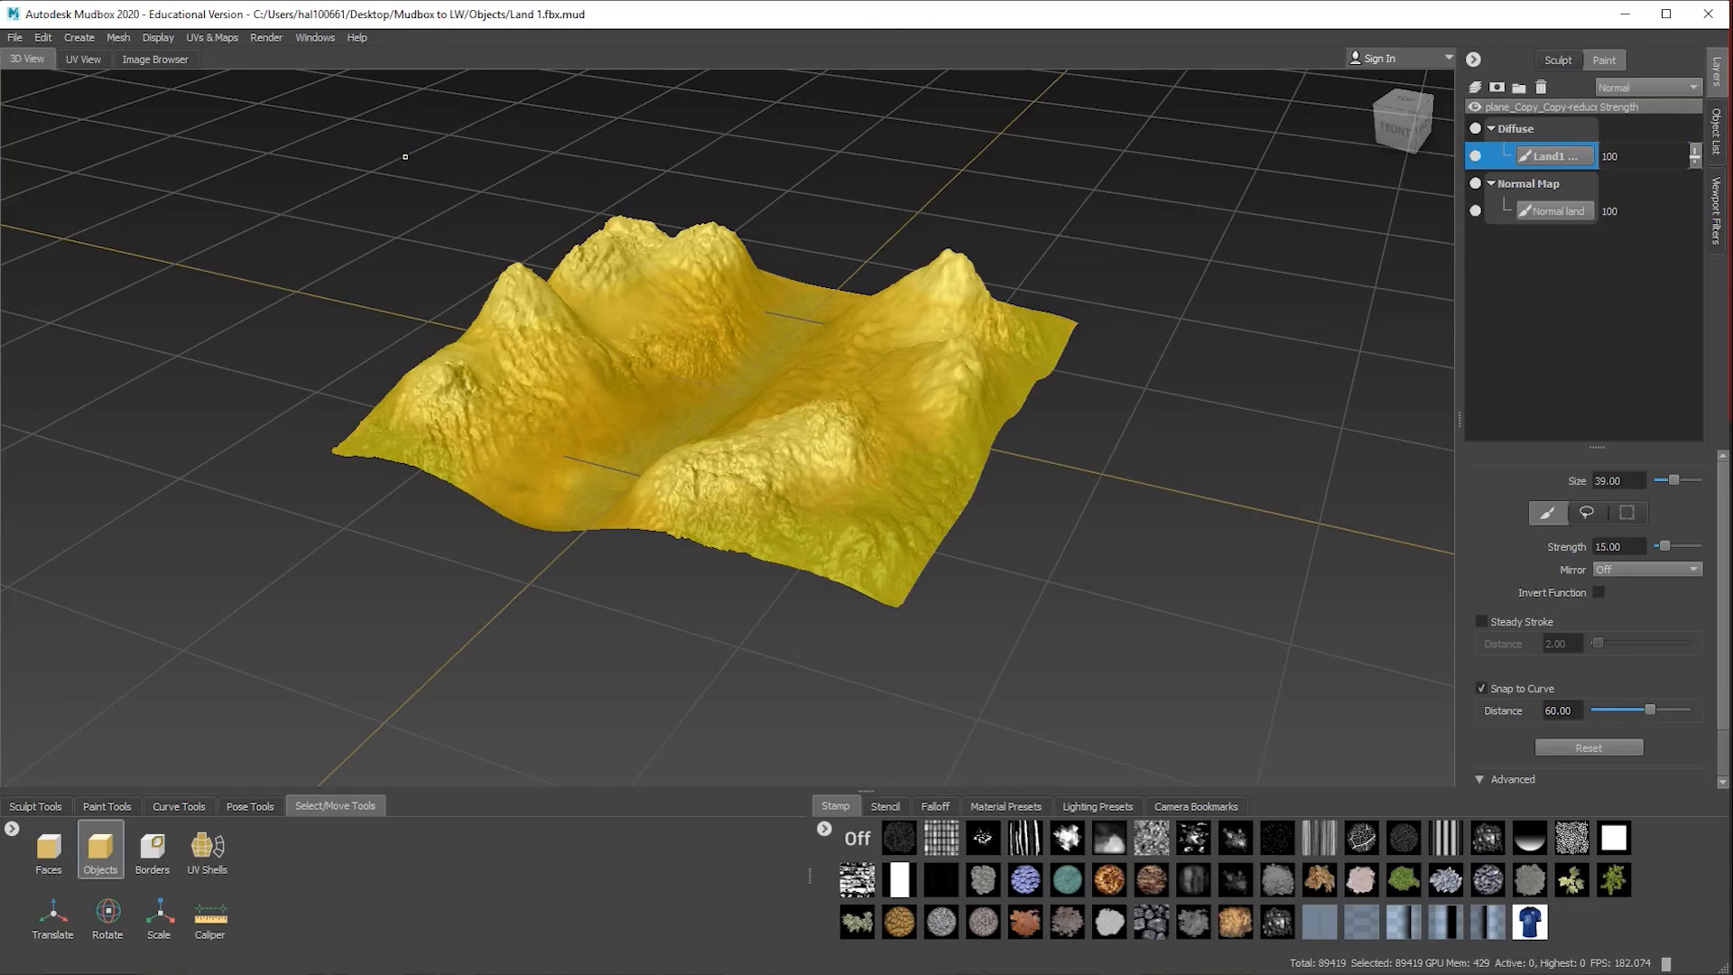
{"action": "left_click", "coordinate": [405, 156]}
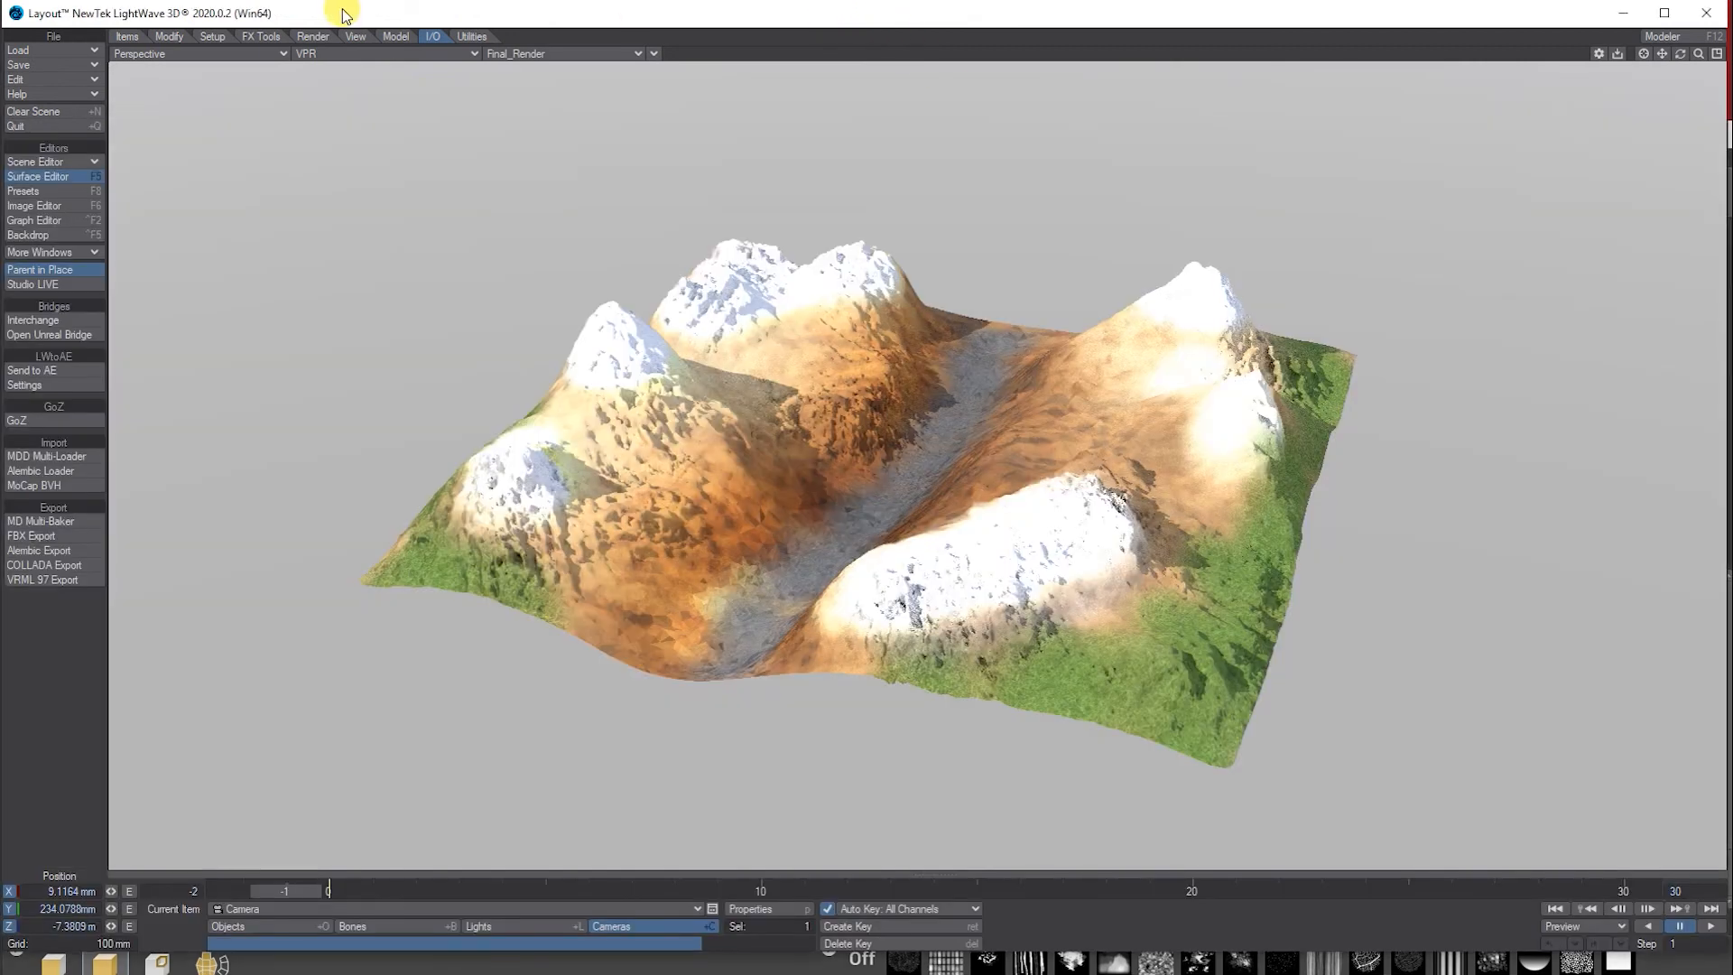
Step: Review the scene images and set the flattened diffuse image's RGB color space to sRGB and its alpha color space to Linear
{"action": "left_click", "coordinate": [58, 206]}
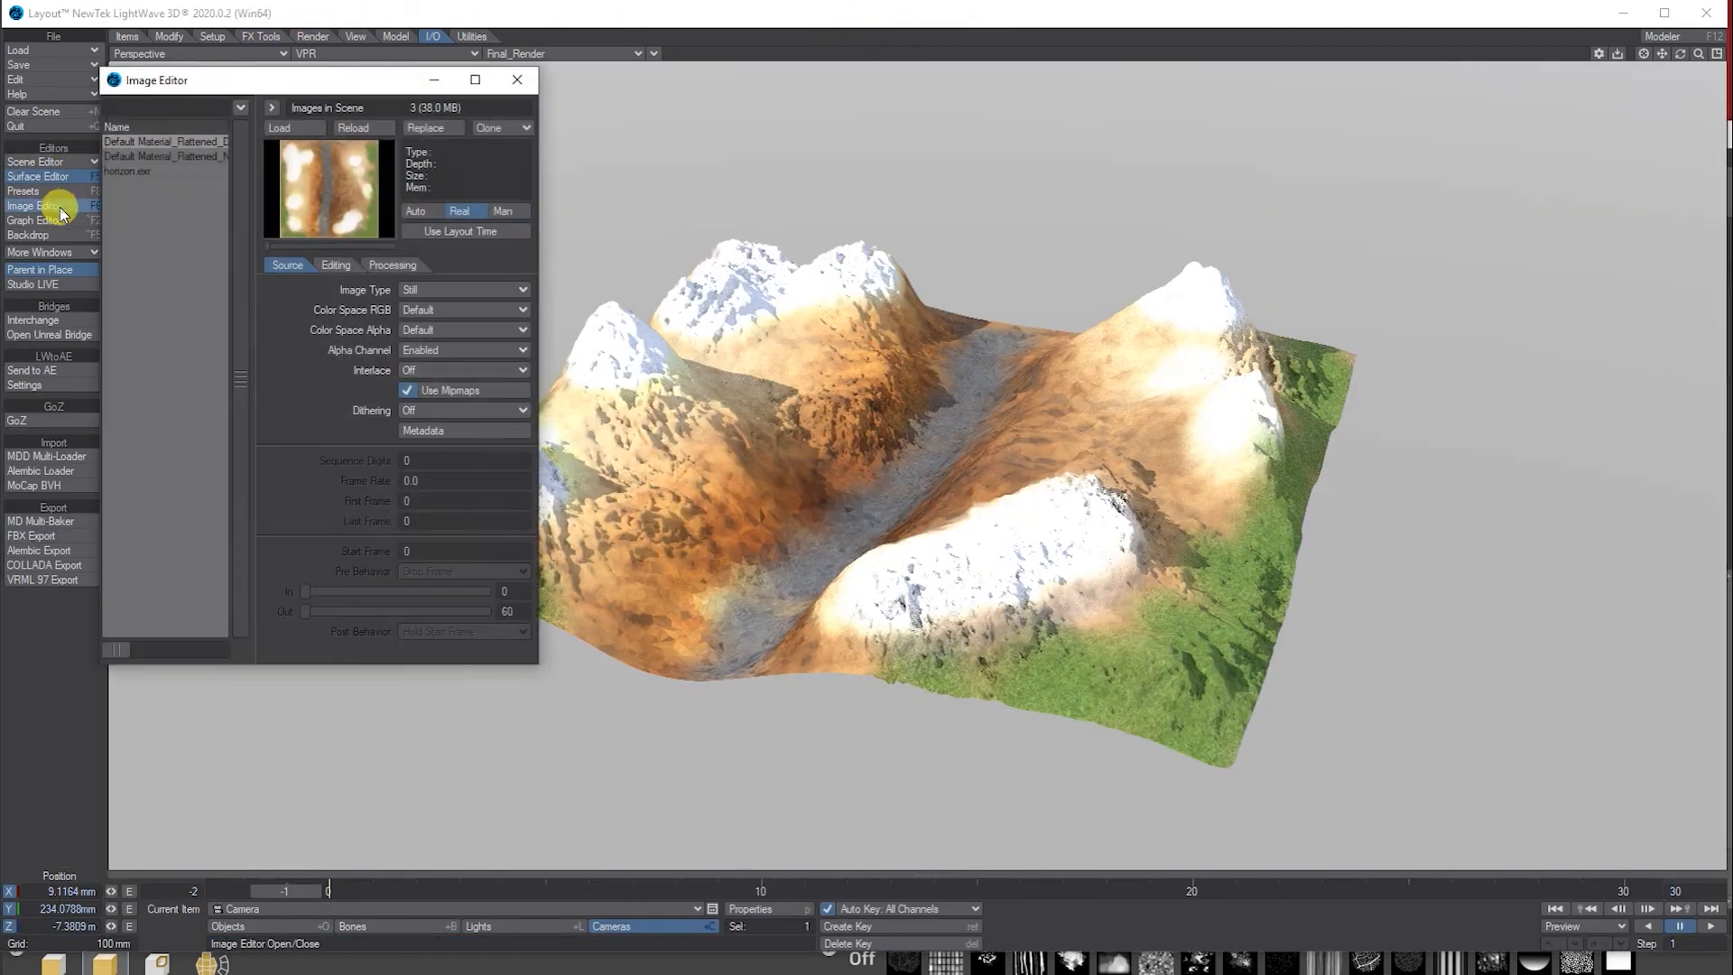
{"action": "left_click", "coordinate": [168, 171]}
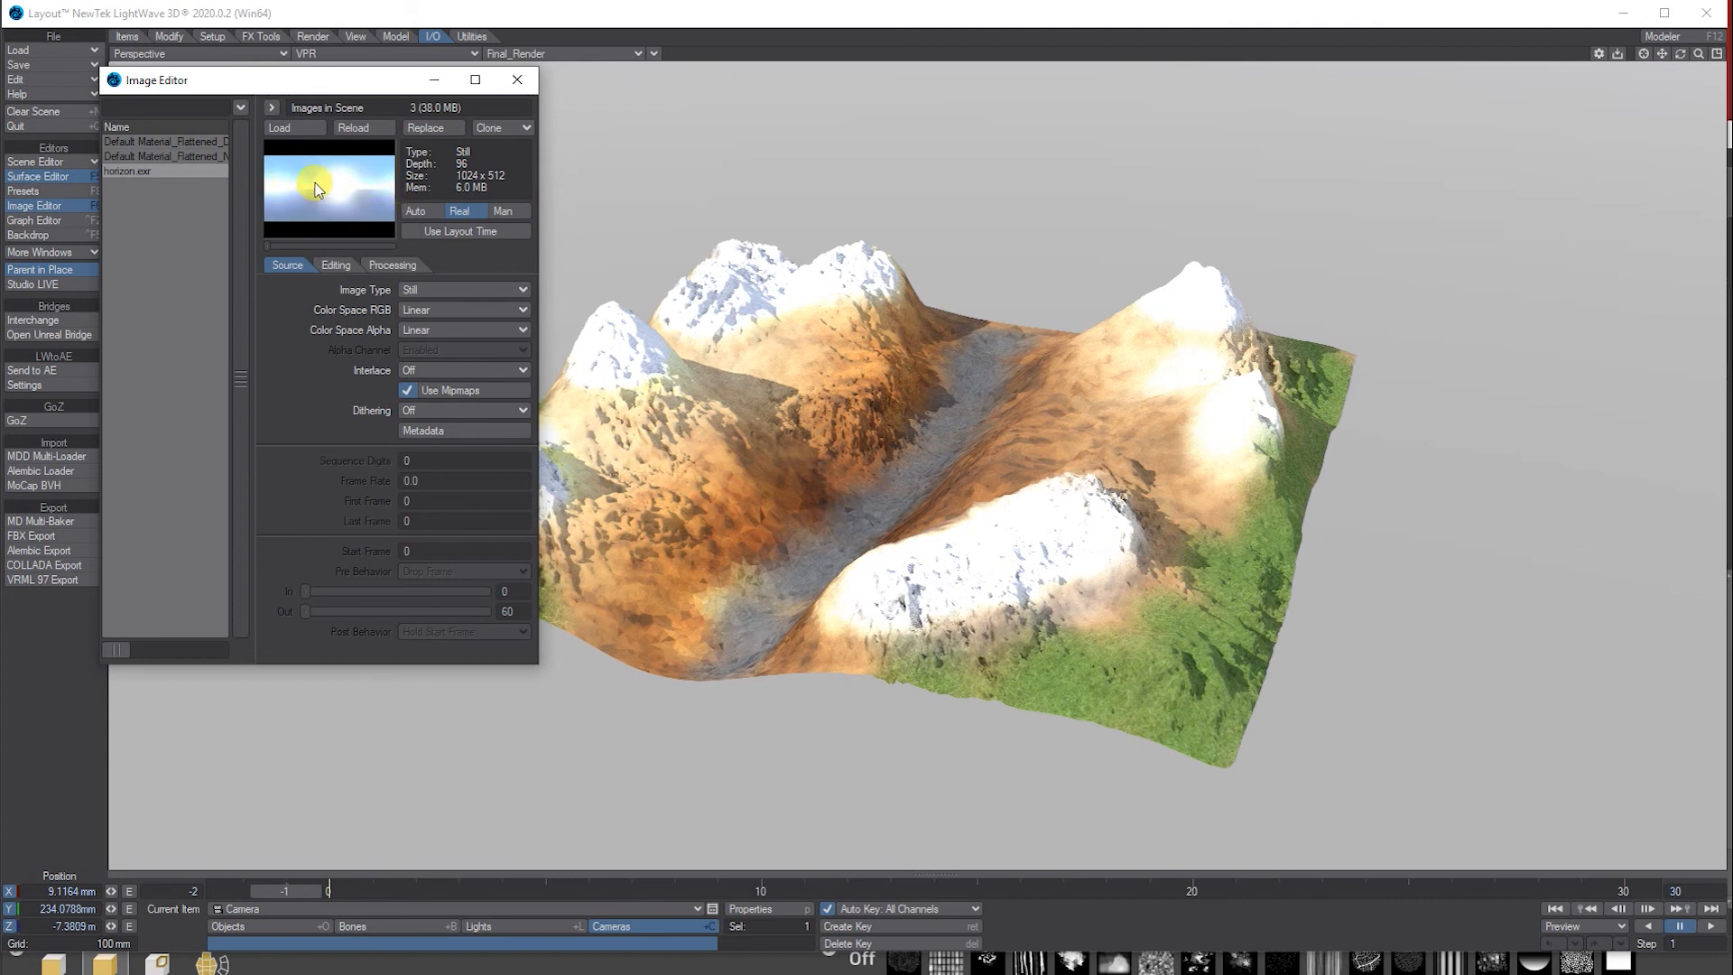
{"action": "left_click", "coordinate": [185, 157]}
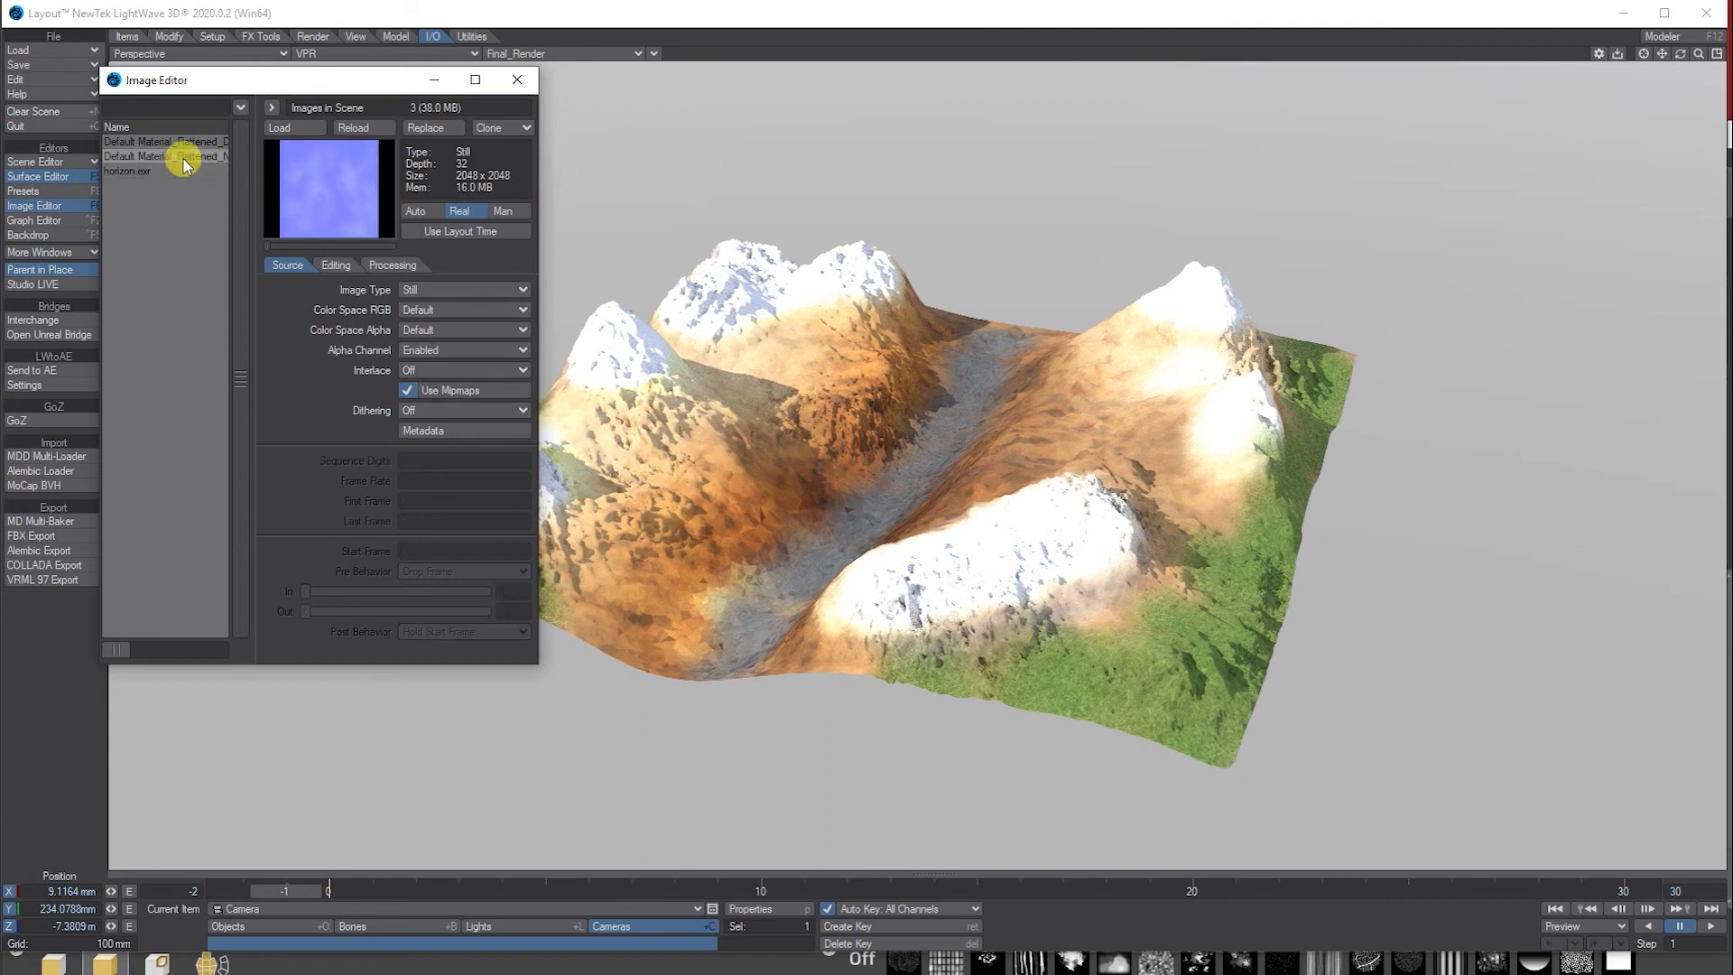
{"action": "left_click", "coordinate": [188, 141]}
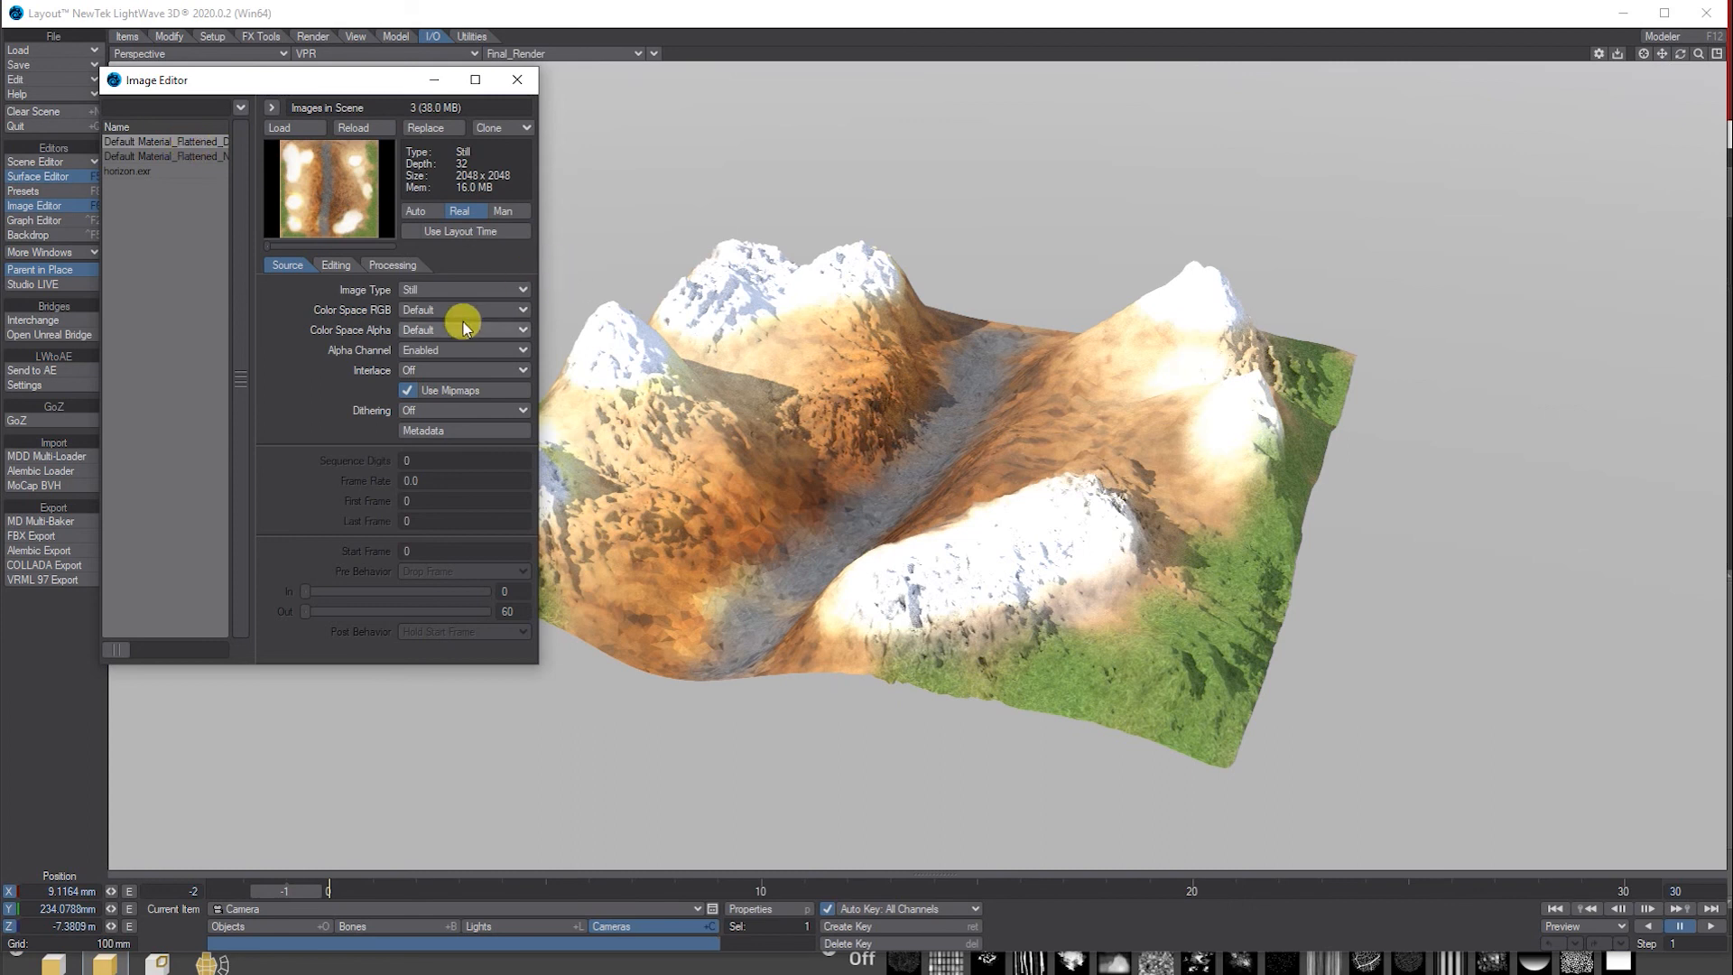
{"action": "left_click", "coordinate": [459, 311]}
{"action": "left_click", "coordinate": [446, 336]}
{"action": "left_click", "coordinate": [456, 329]}
{"action": "left_click", "coordinate": [430, 340]}
Step: Set the flattened normal map image's RGB and alpha color spaces to Linear
{"action": "left_click", "coordinate": [191, 156]}
{"action": "left_click", "coordinate": [436, 310]}
{"action": "left_click", "coordinate": [436, 321]}
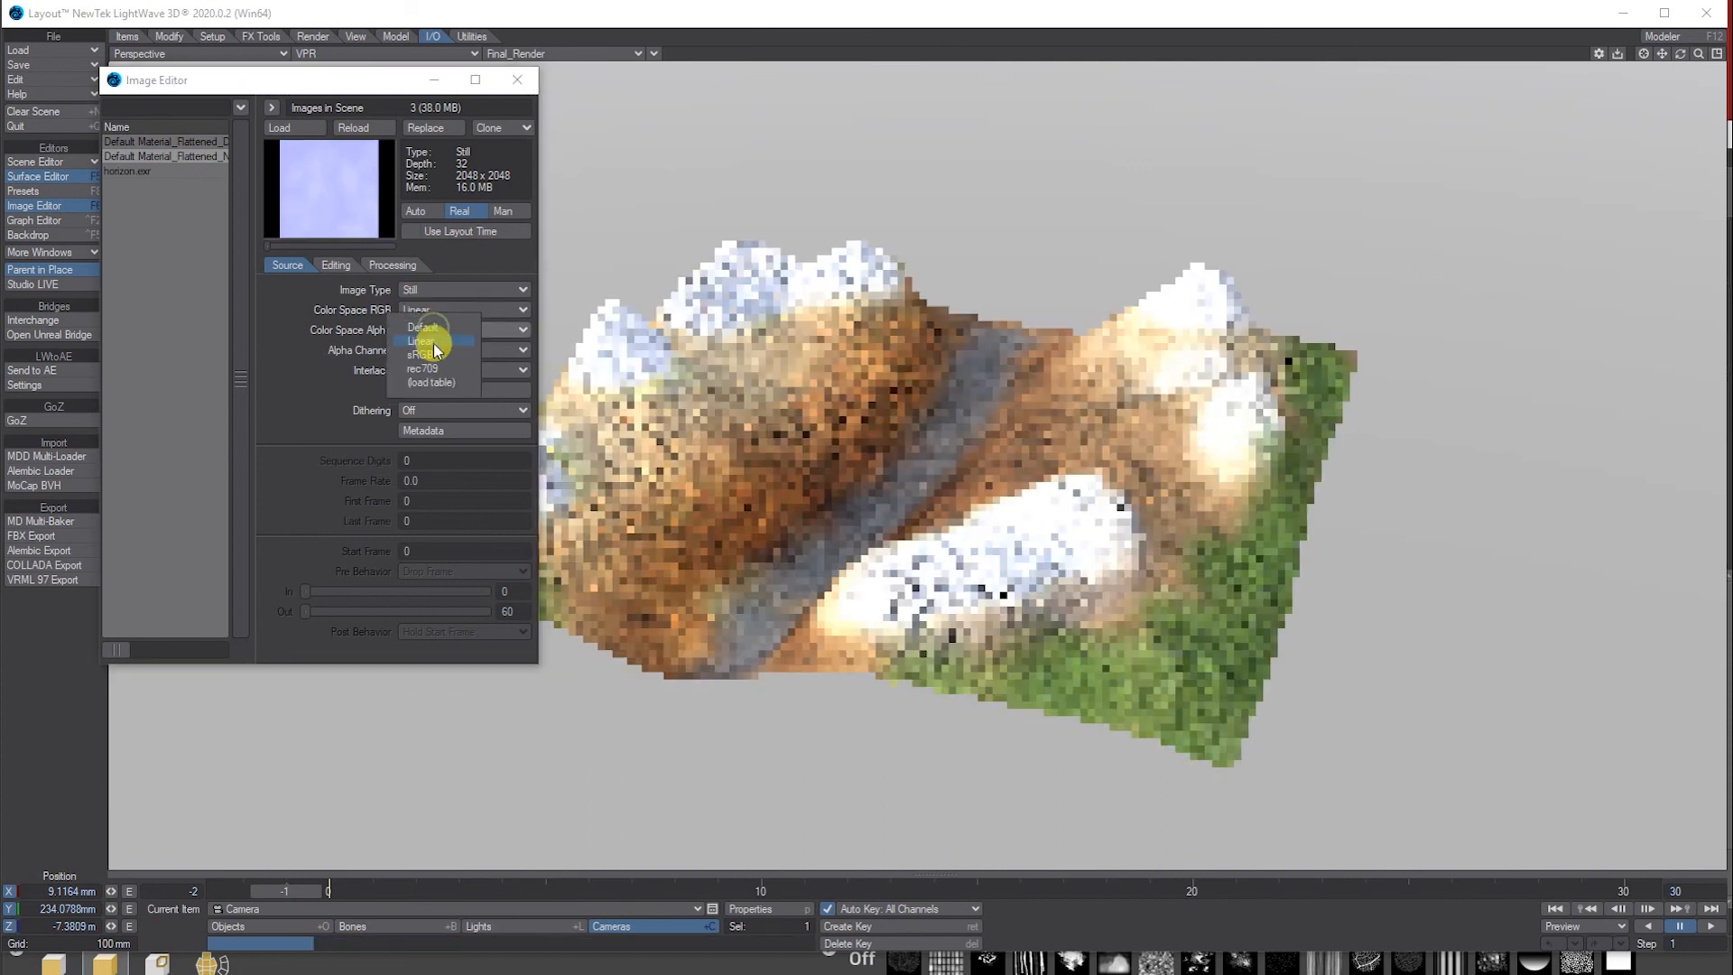
{"action": "left_click", "coordinate": [517, 79]}
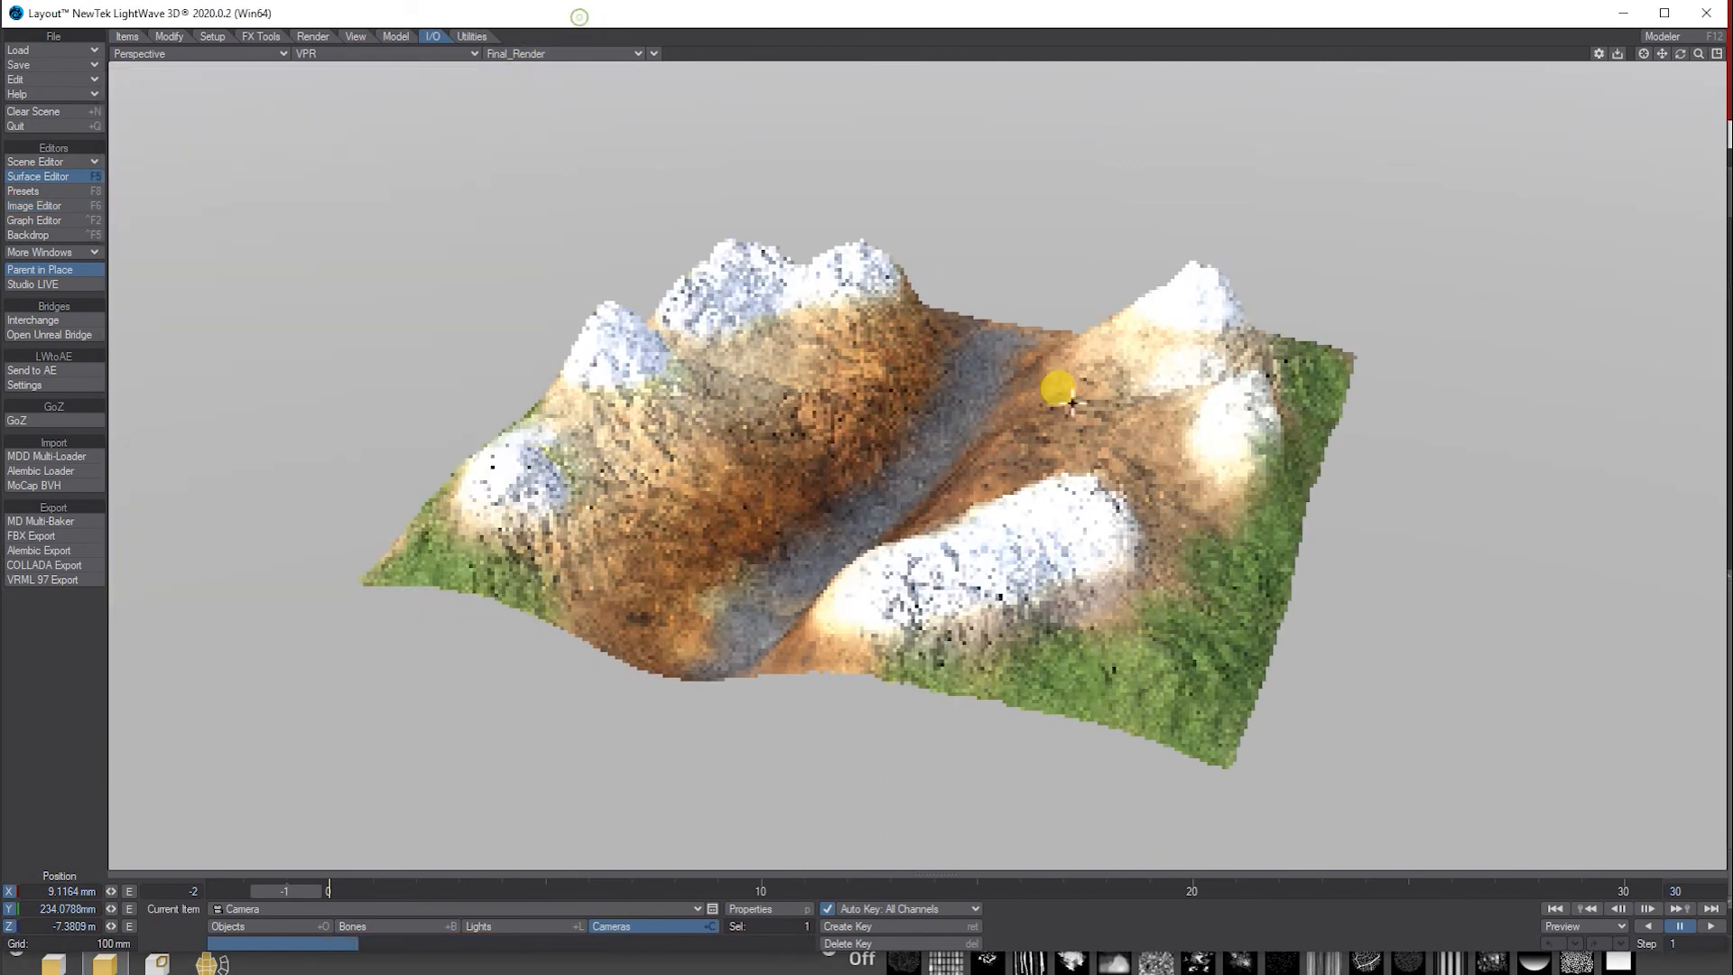
Step: Open the properties of the EnvLight light and turn off Use Global and Time Dependent
{"action": "left_click", "coordinate": [545, 924]}
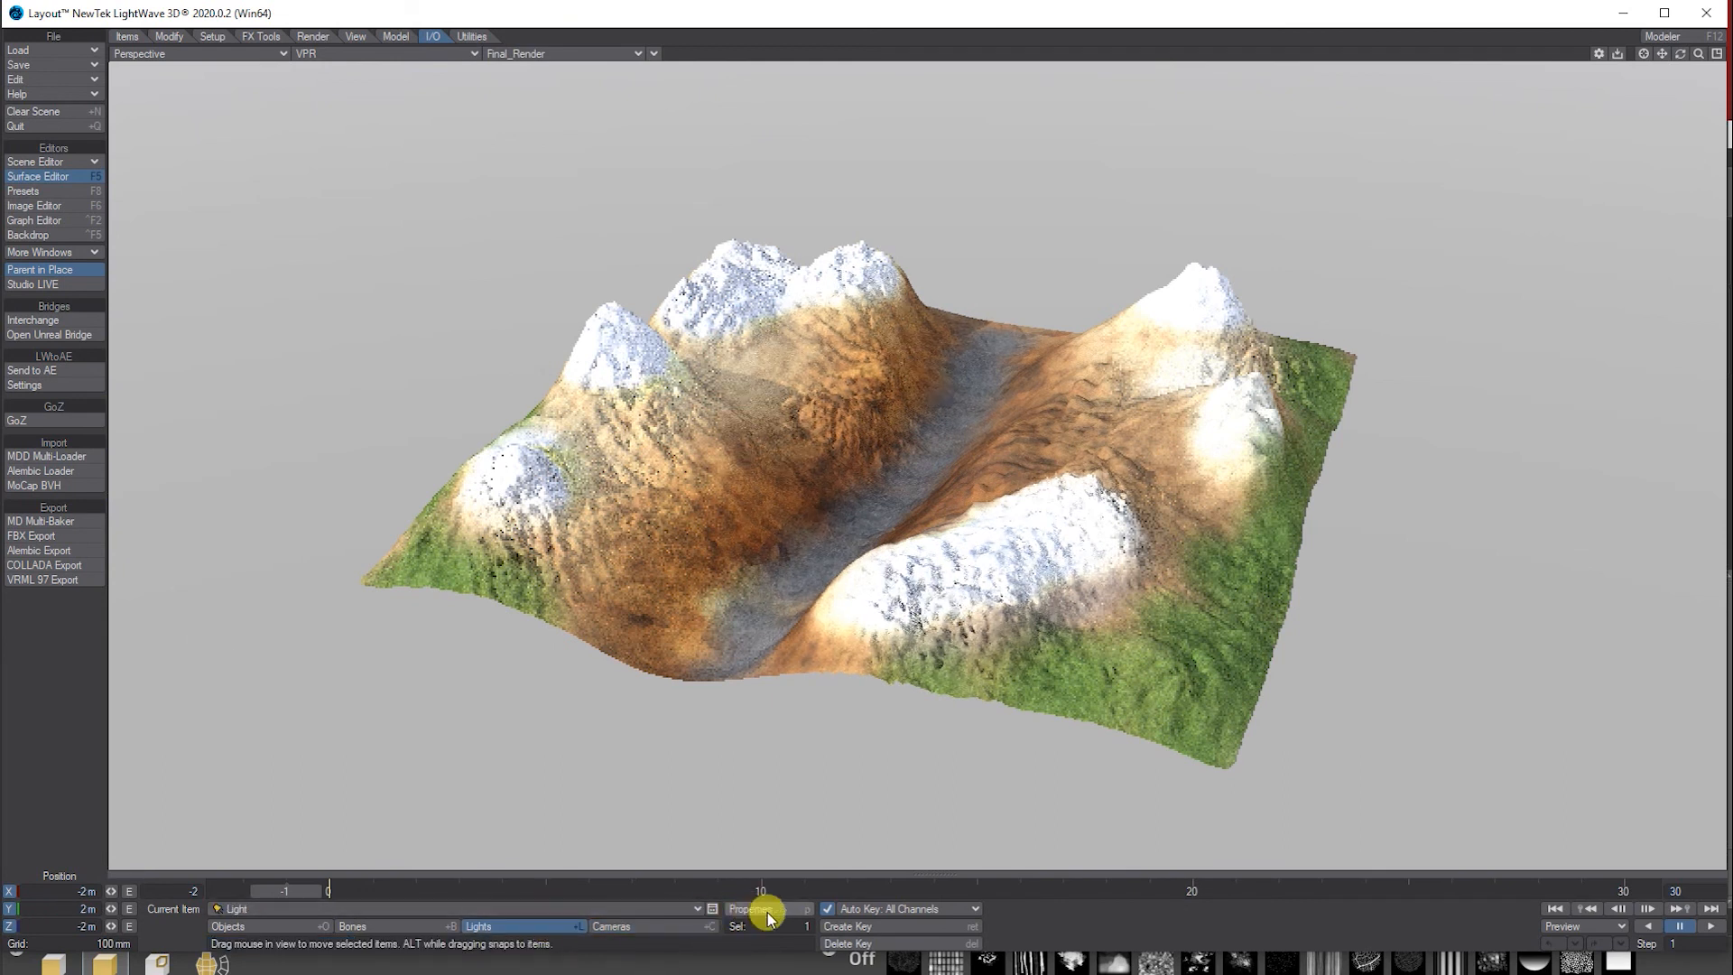
{"action": "left_click", "coordinate": [794, 911]}
{"action": "left_click_drag", "start_coordinate": [433, 132], "coordinate": [281, 159]}
{"action": "left_click", "coordinate": [468, 214]}
{"action": "left_click", "coordinate": [473, 225]}
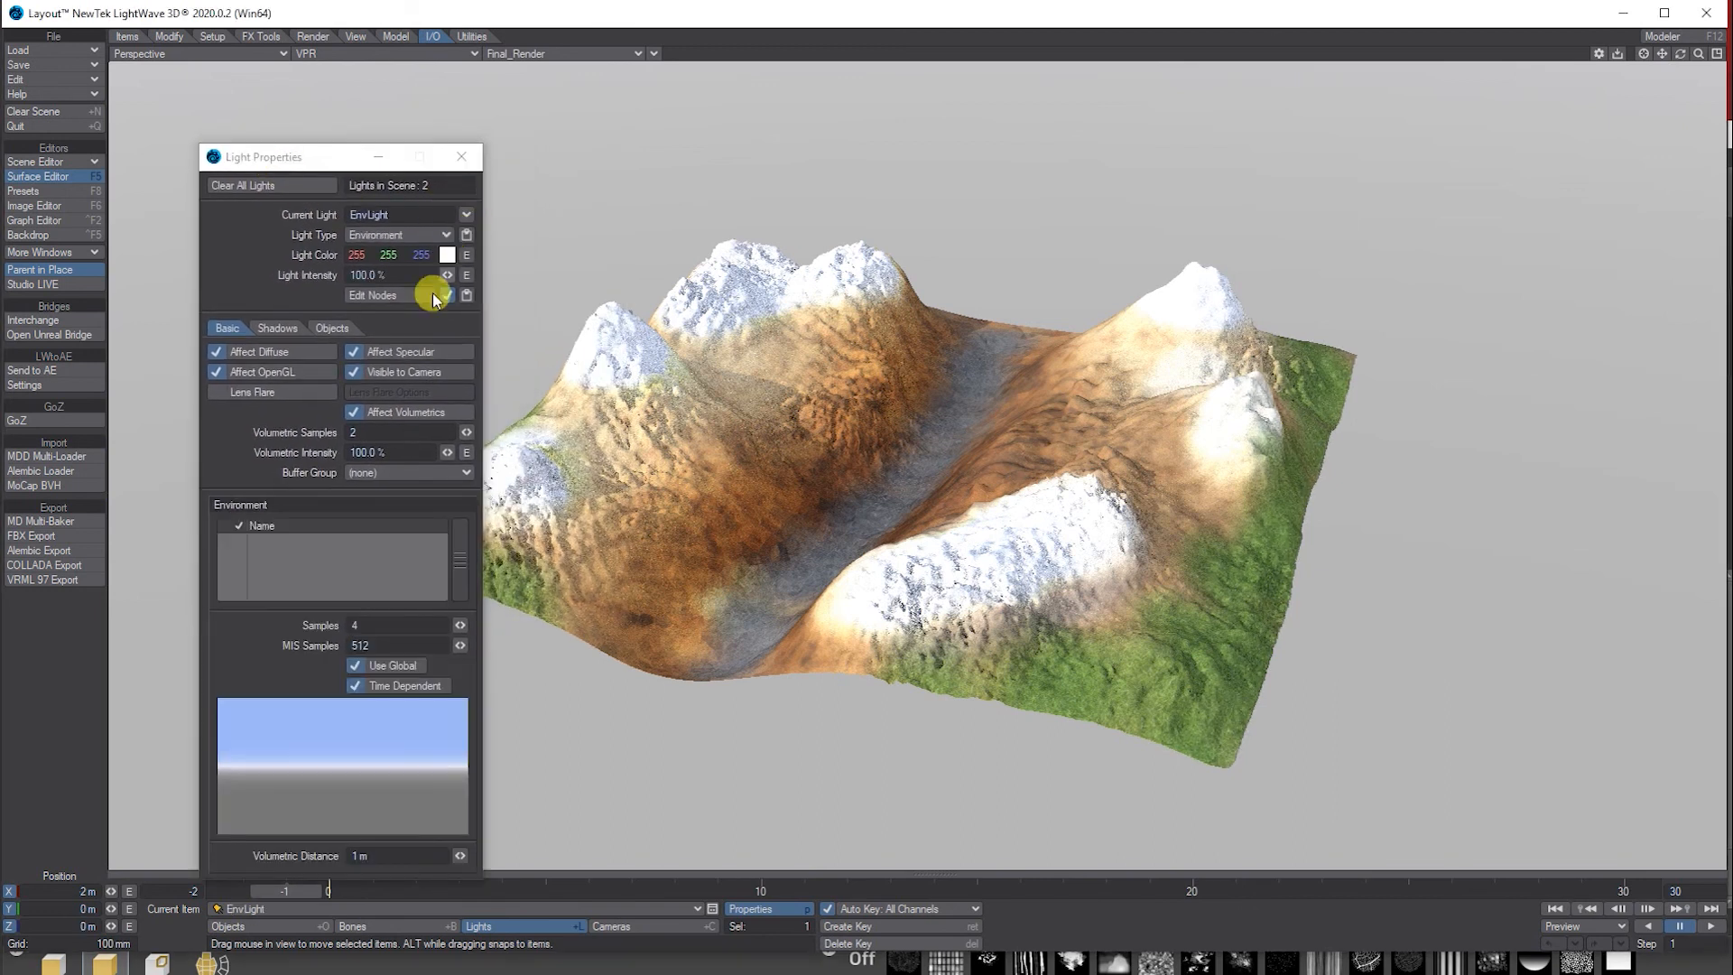
{"action": "left_click", "coordinate": [372, 659]}
{"action": "left_click", "coordinate": [356, 685]}
Step: Add a Textured Environment to EnvLight, textured with horizon.exr in Spherical projection on the Y axis
{"action": "right_click", "coordinate": [332, 549]}
{"action": "mouse_move", "coordinate": [359, 548]}
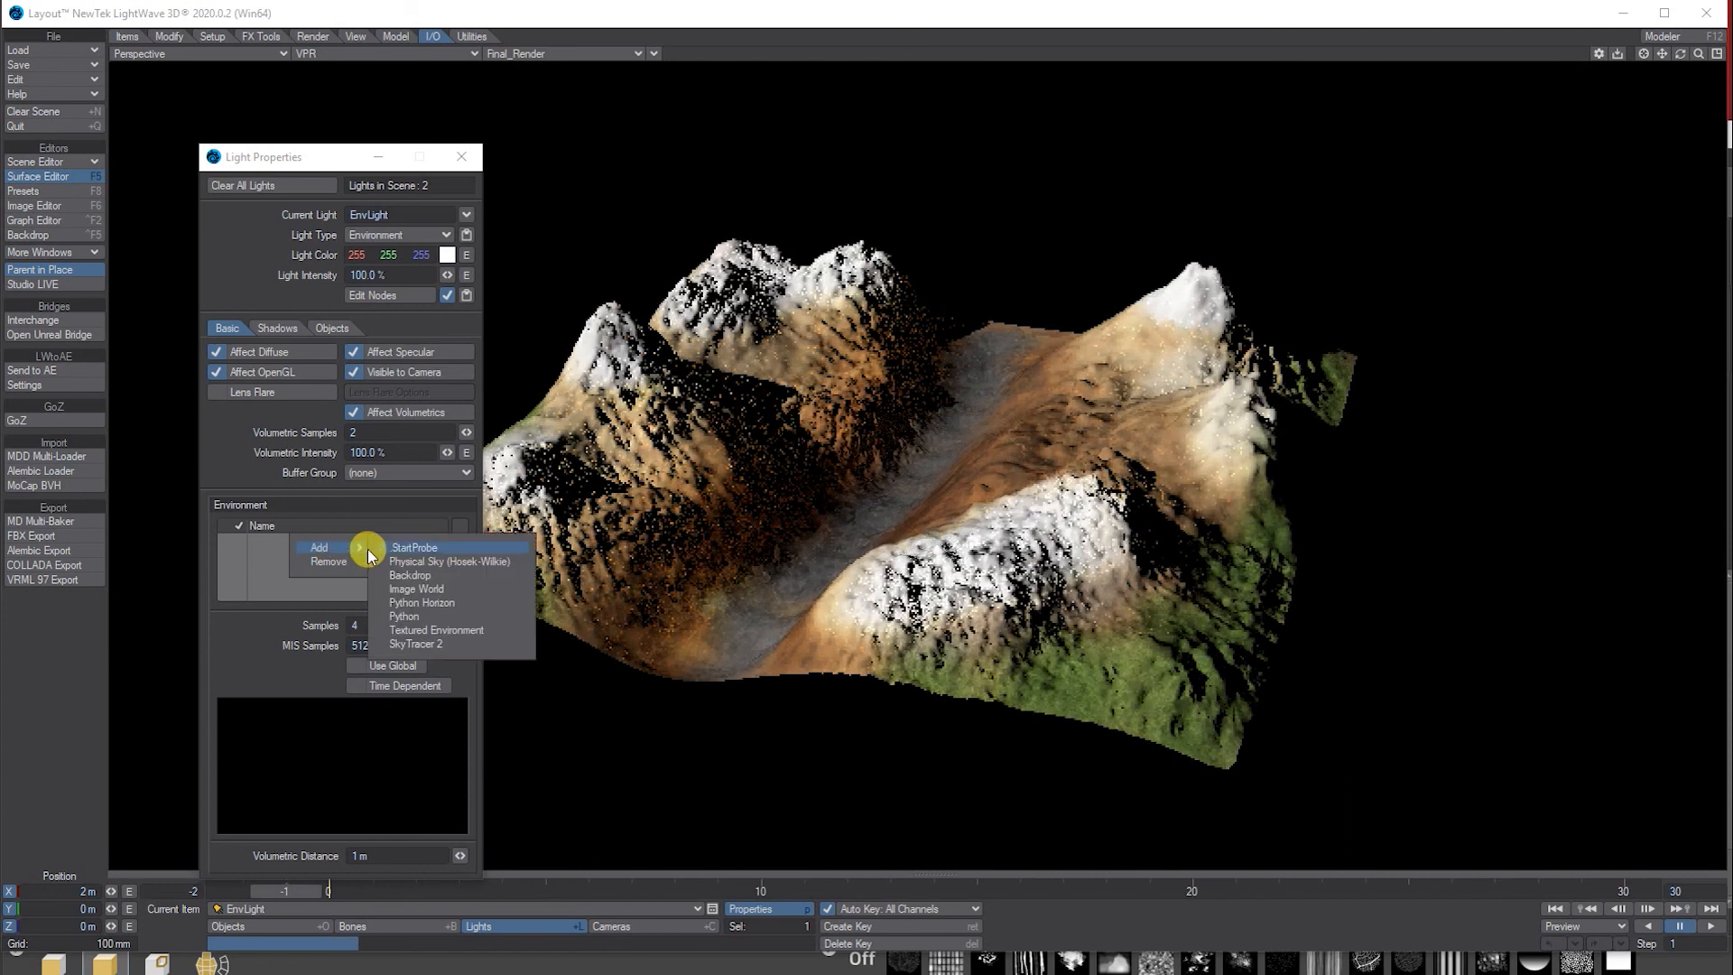
{"action": "left_click", "coordinate": [441, 629]}
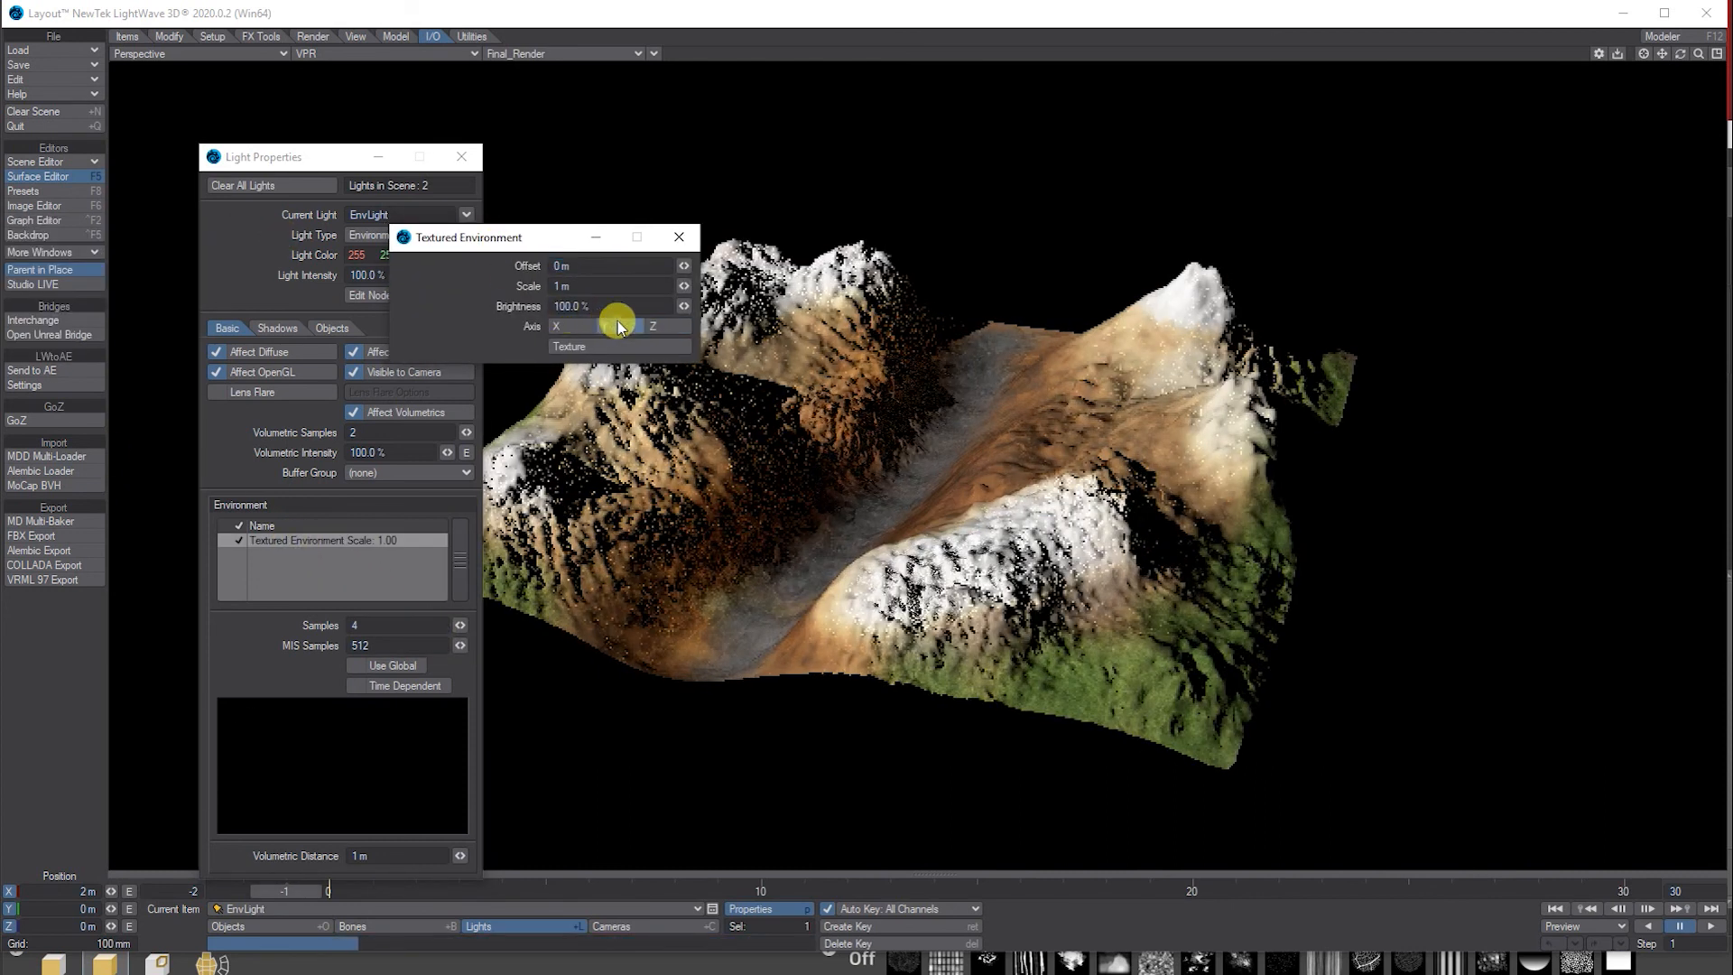
{"action": "left_click", "coordinate": [623, 350]}
{"action": "left_click", "coordinate": [603, 296]}
{"action": "left_click", "coordinate": [610, 317]}
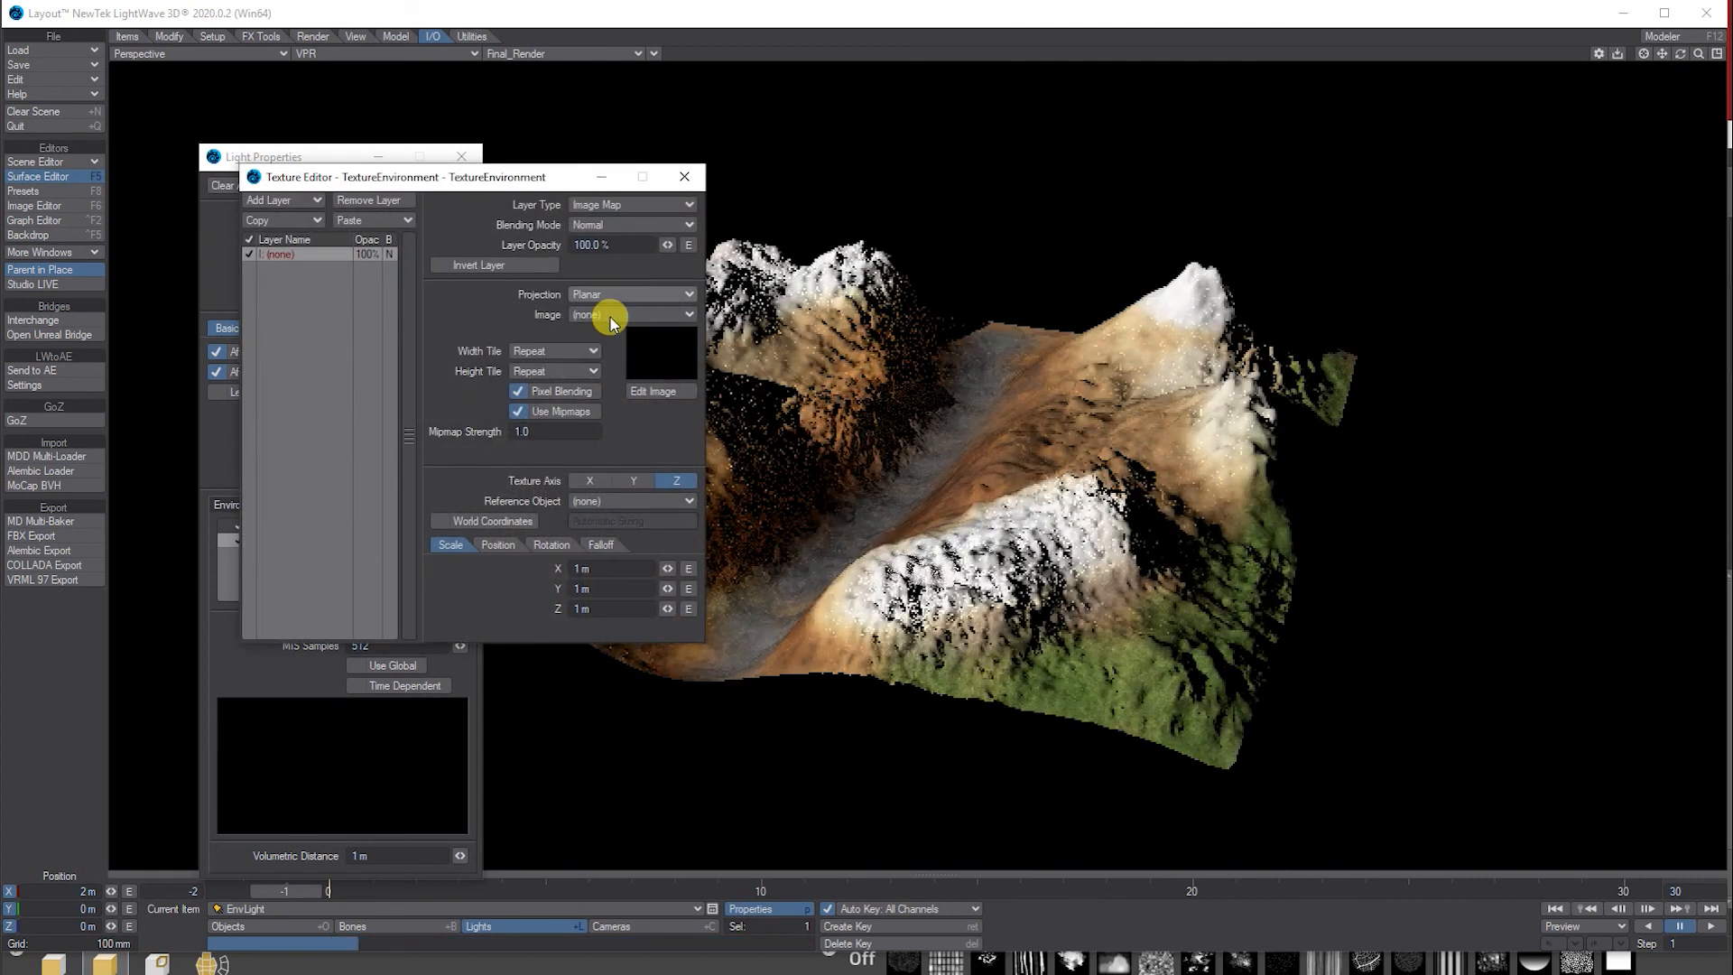
{"action": "left_click", "coordinate": [609, 356]}
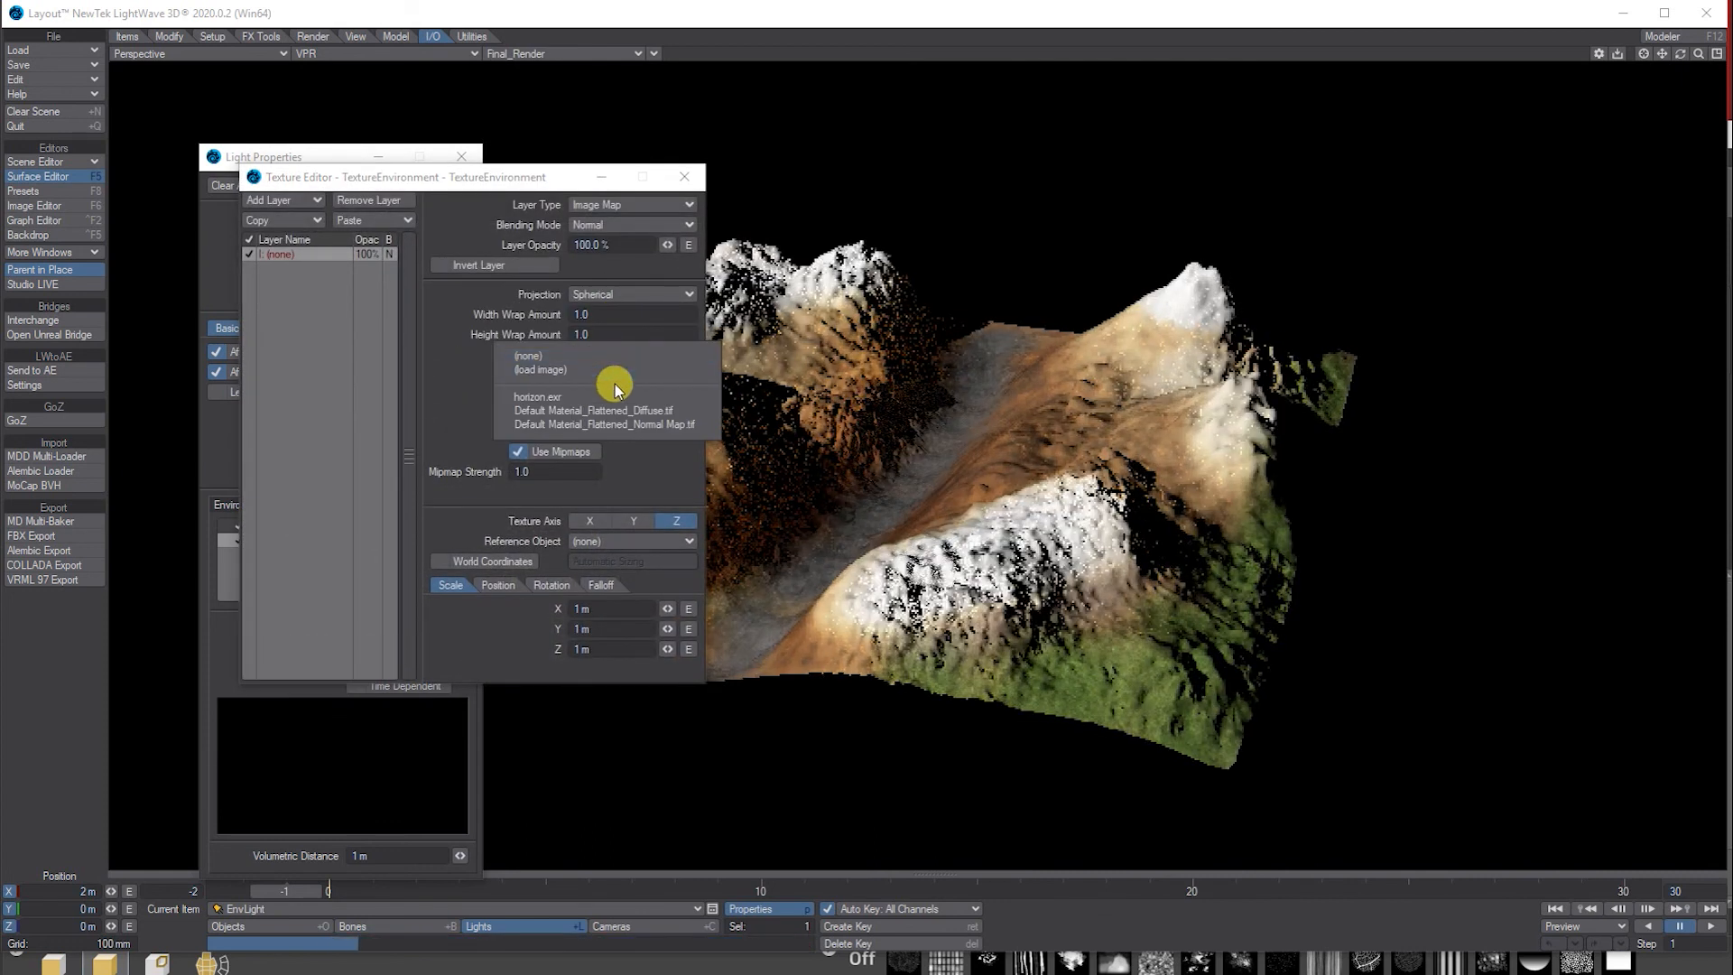
{"action": "left_click", "coordinate": [611, 396]}
{"action": "left_click", "coordinate": [639, 520]}
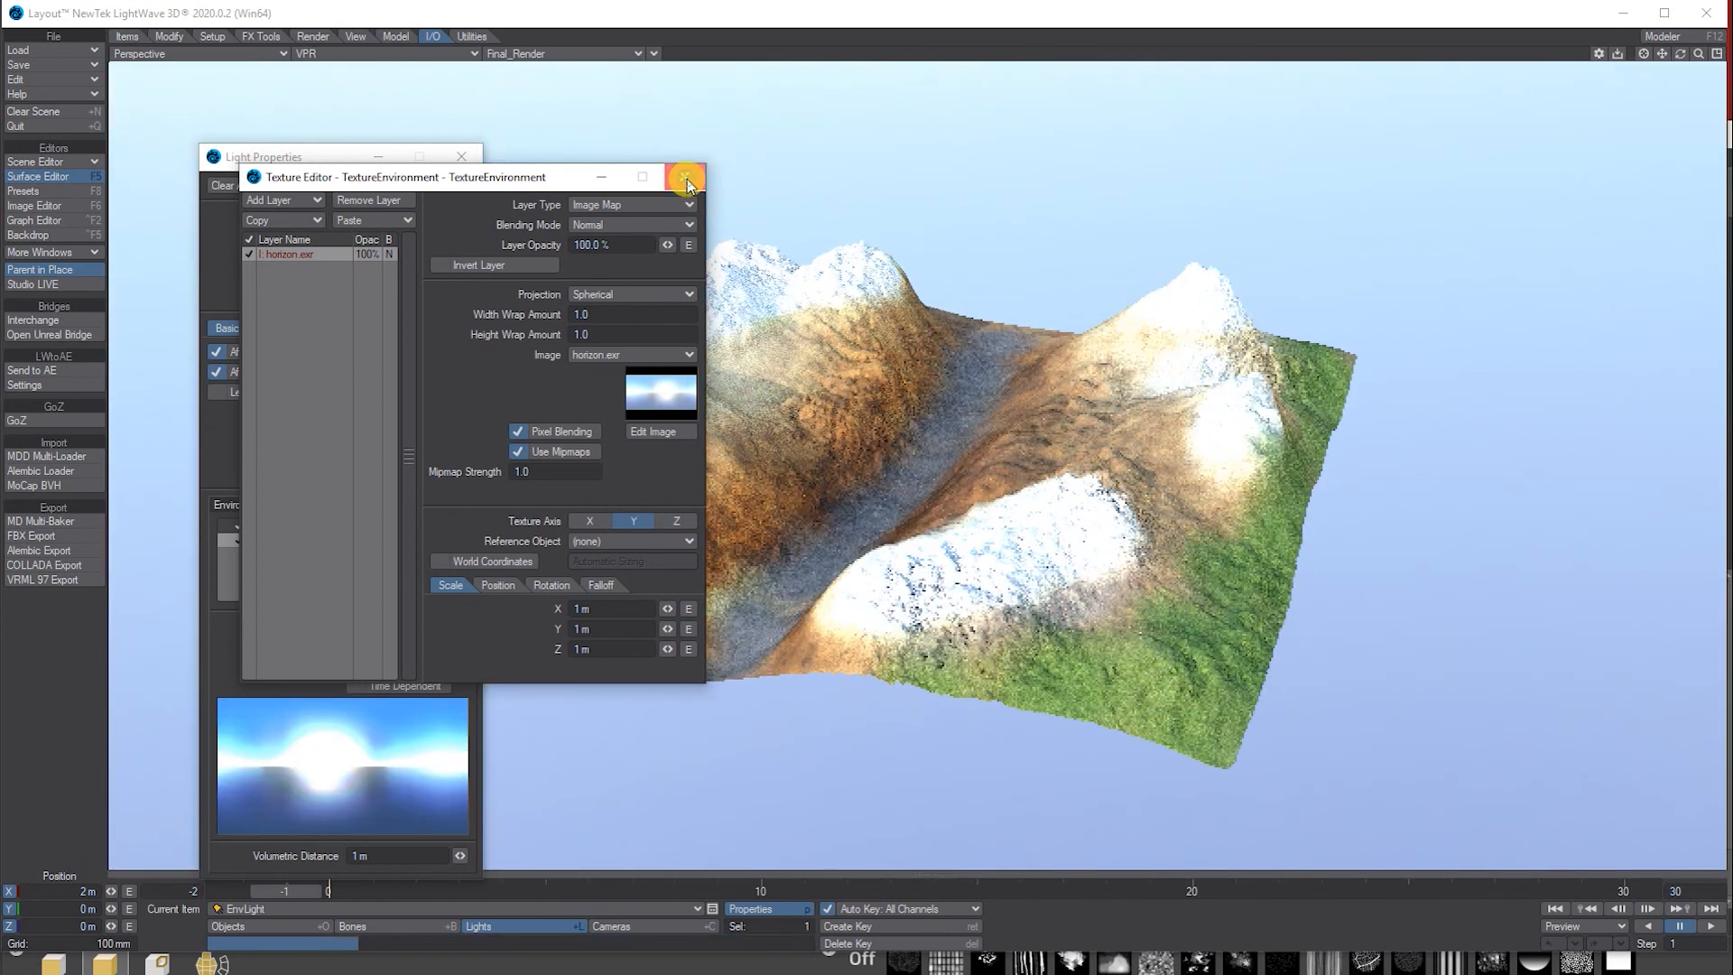
{"action": "left_click", "coordinate": [686, 179]}
{"action": "double_click", "coordinate": [298, 539]}
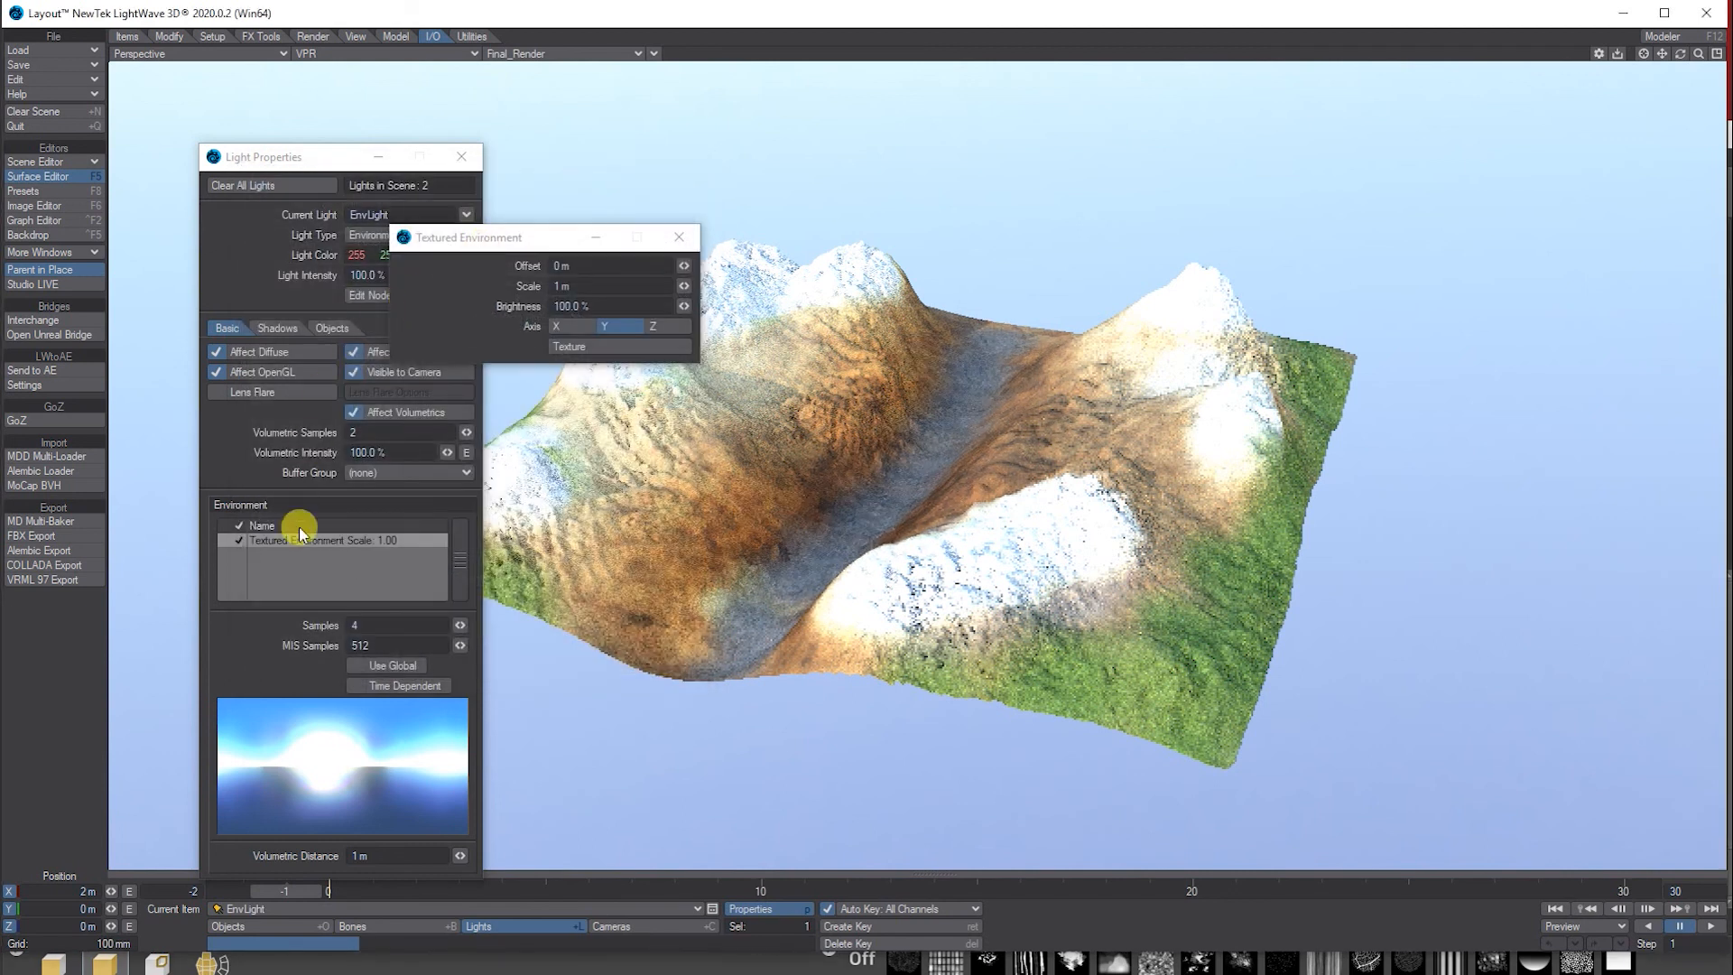
{"action": "left_click", "coordinate": [684, 241]}
Step: Lower EnvLight's intensity to 10% and turn Use Global back on
{"action": "left_click_drag", "start_coordinate": [447, 275], "coordinate": [390, 275]}
{"action": "left_click_drag", "start_coordinate": [448, 275], "coordinate": [488, 276]}
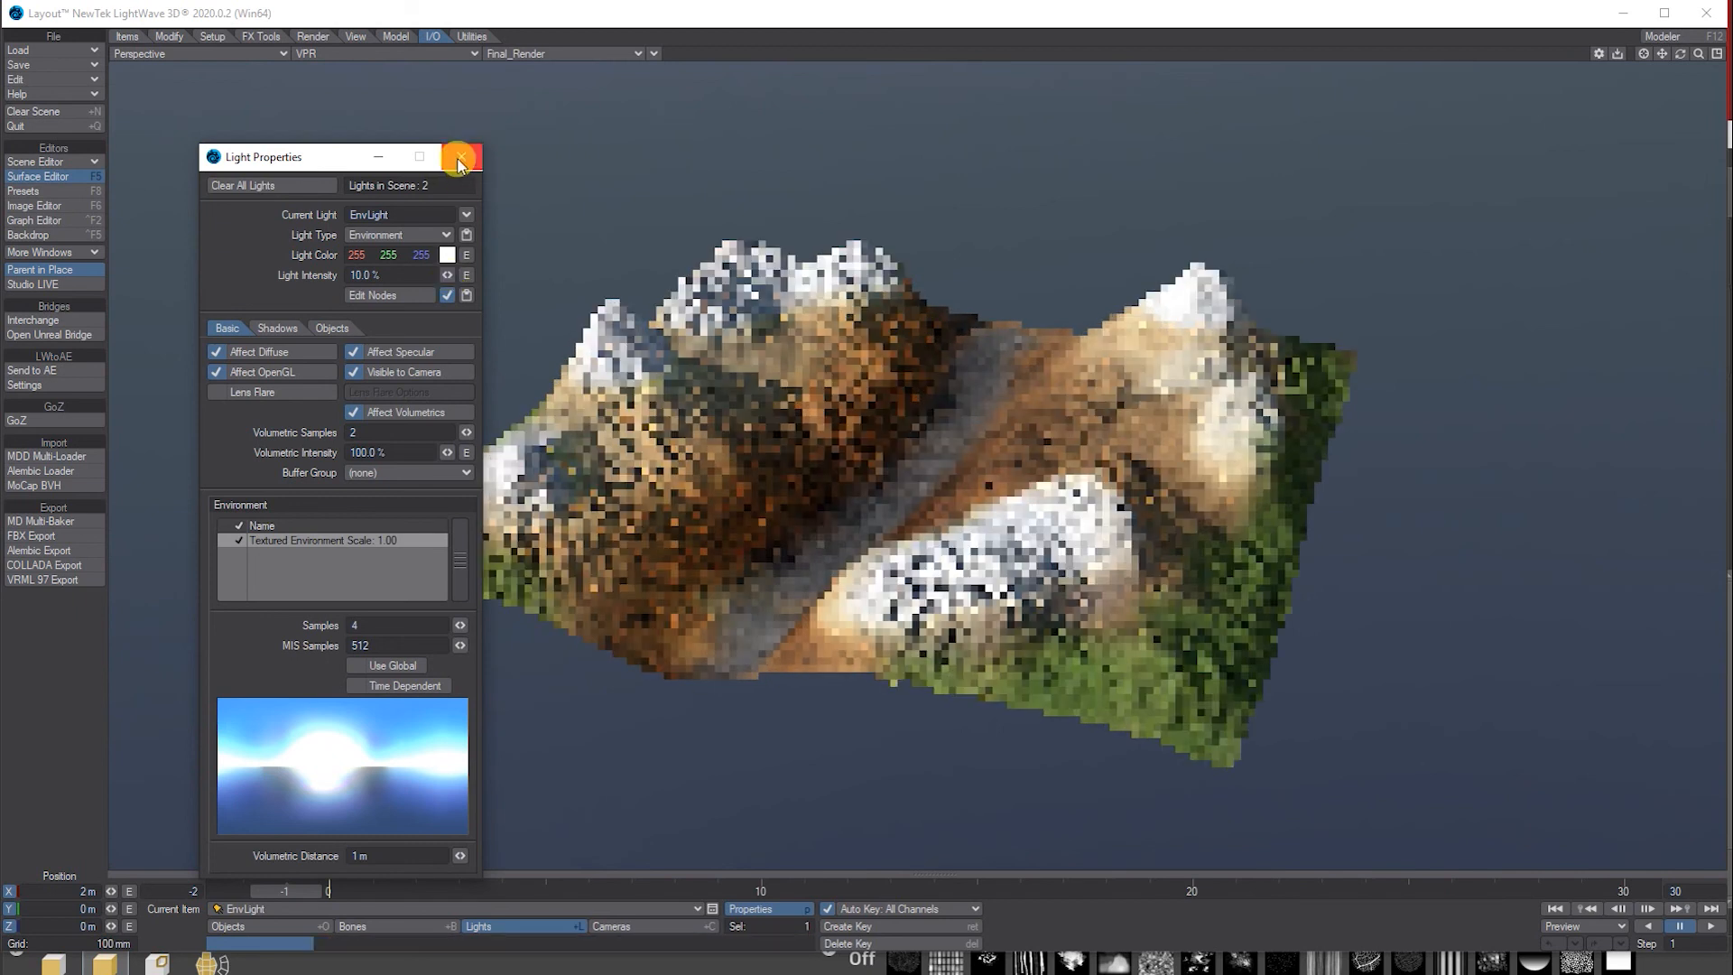
{"action": "left_click", "coordinate": [407, 665]}
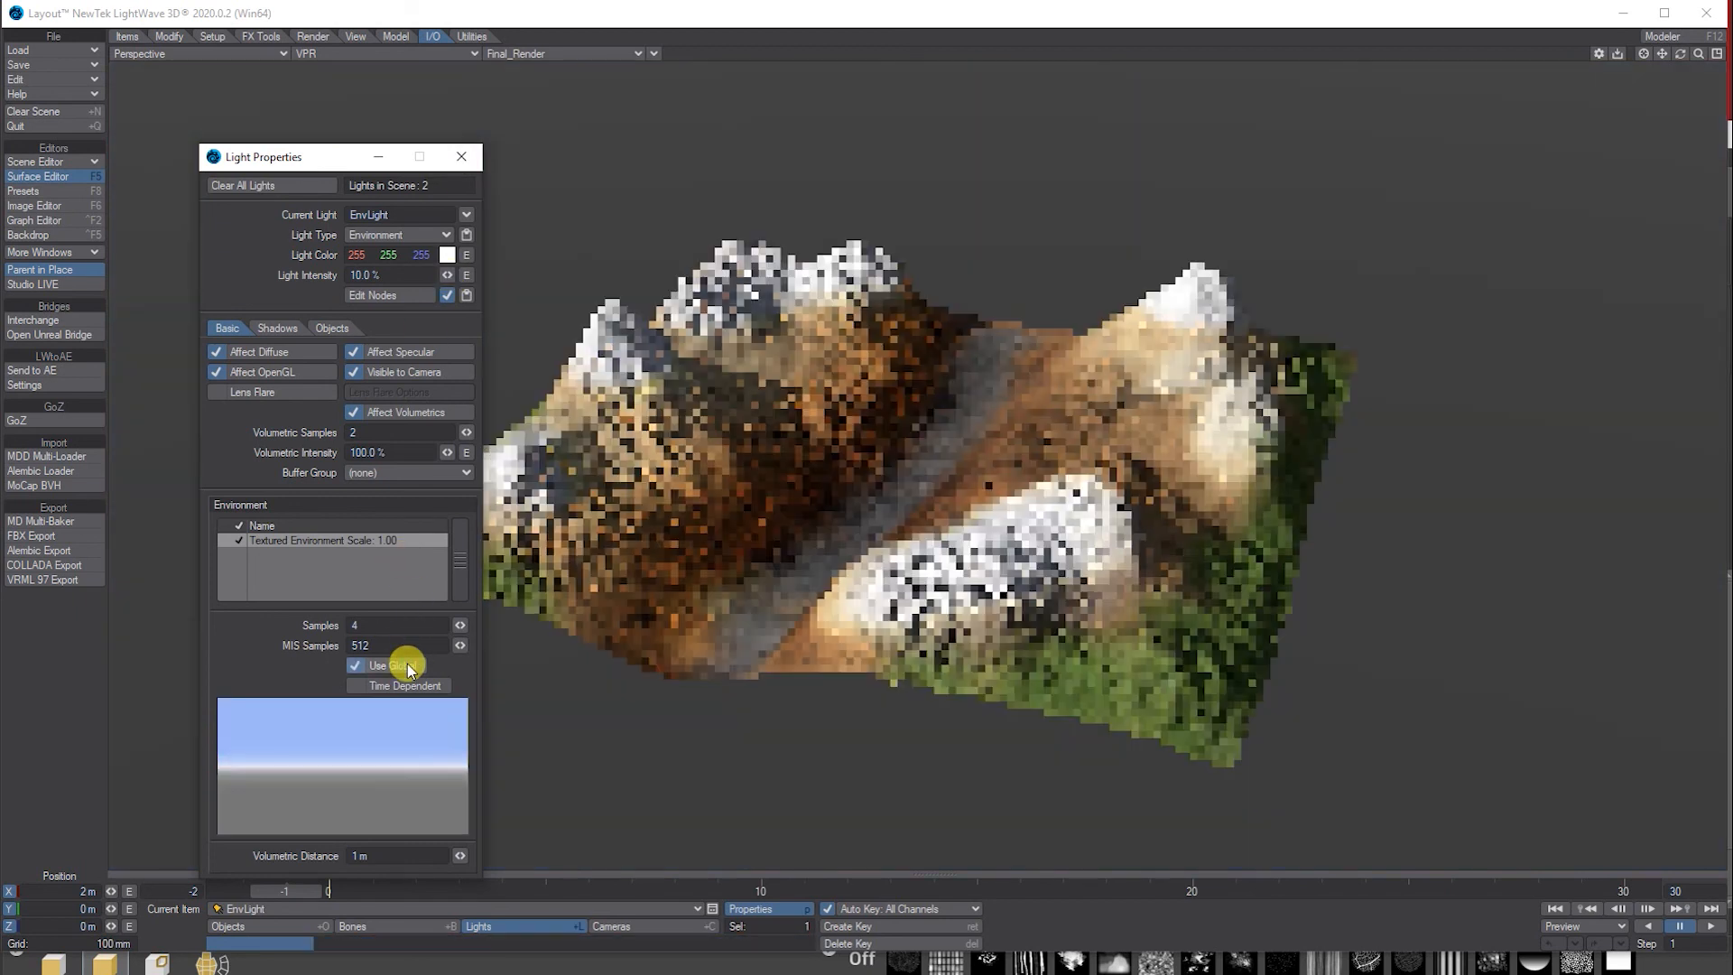
{"action": "left_click", "coordinate": [462, 159]}
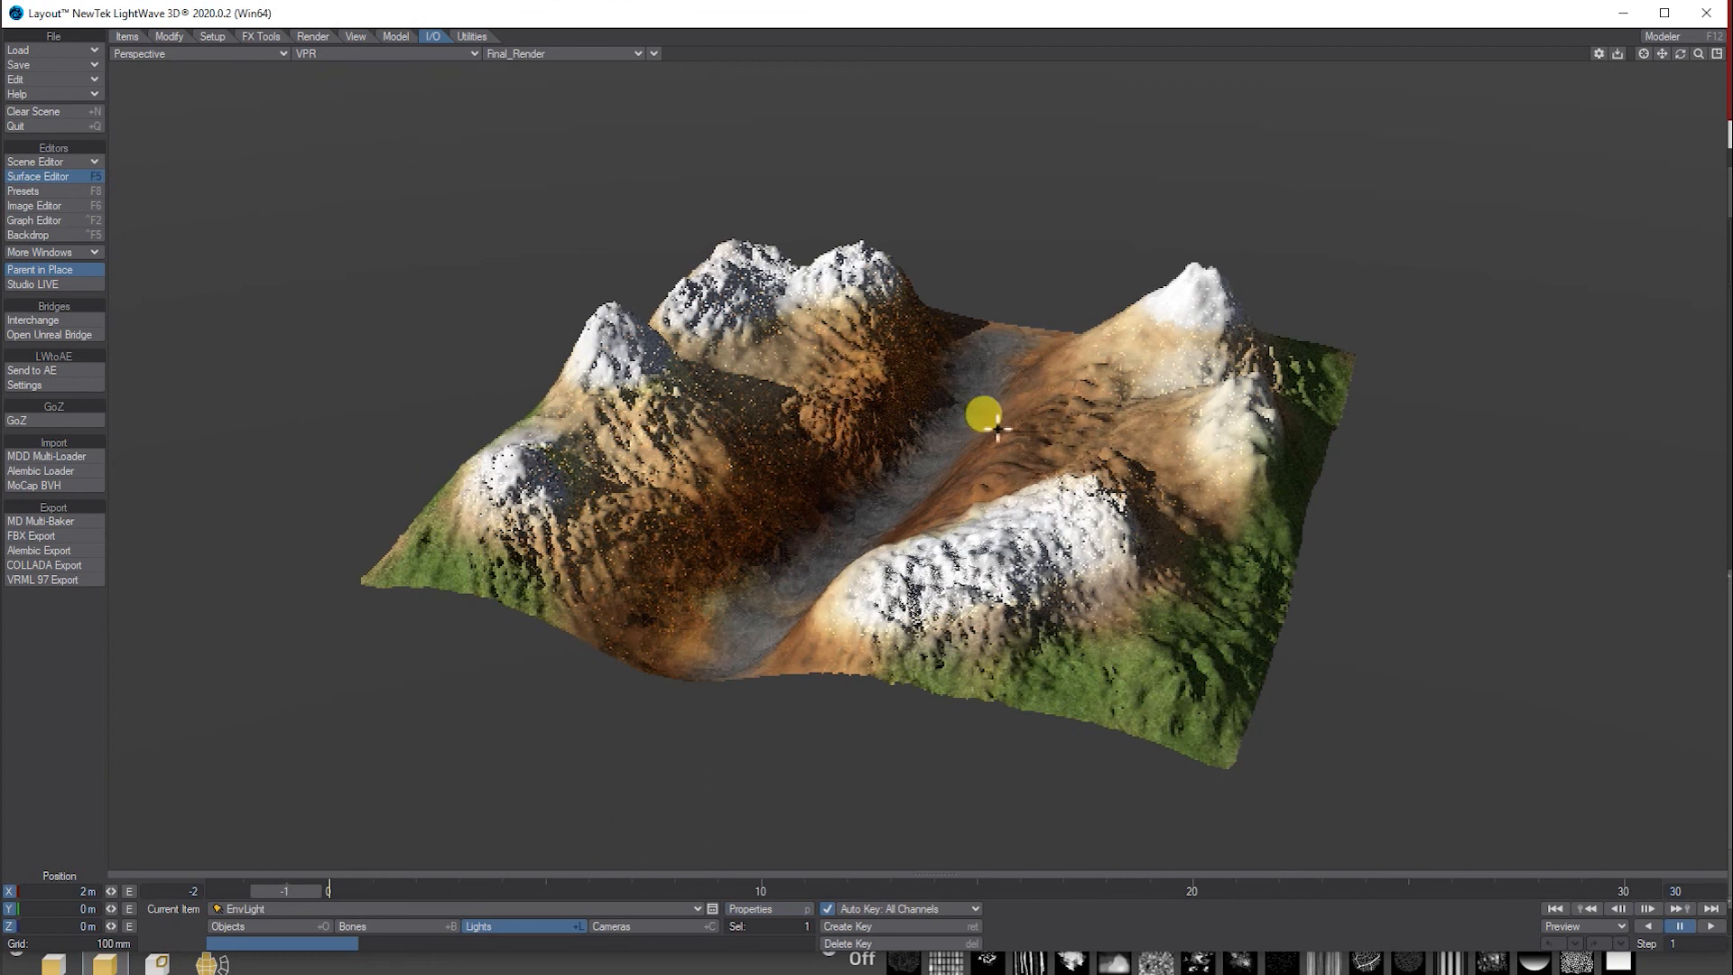